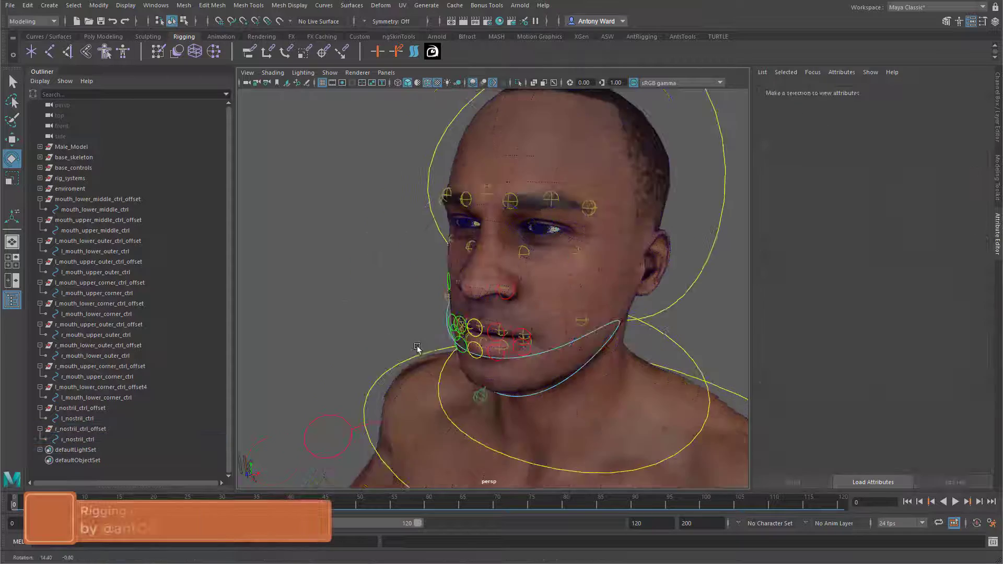
Step: Duplicate the mouth_lower_middle_ctrl_offset group with its control
scroll(467, 340, up, 5)
click(468, 341)
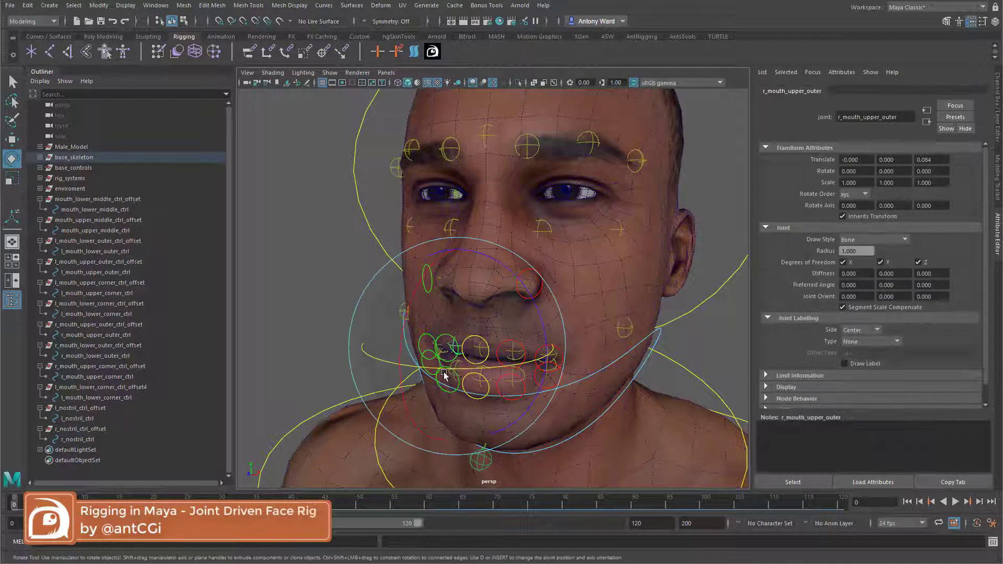
click(111, 201)
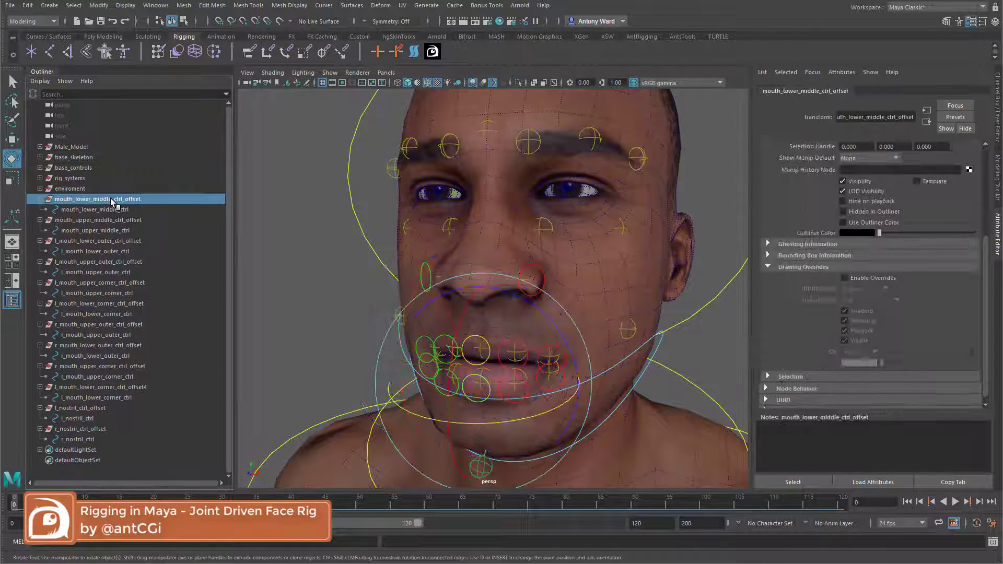
key(f)
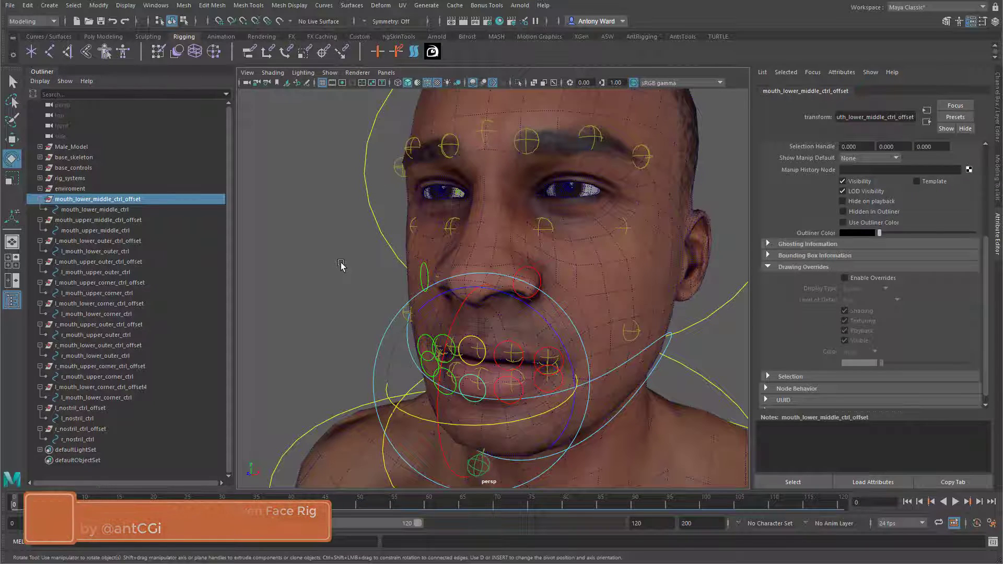
key(ctrl+d)
Step: Turn on X-Ray Joints so the face joints draw over the head mesh
click(272, 73)
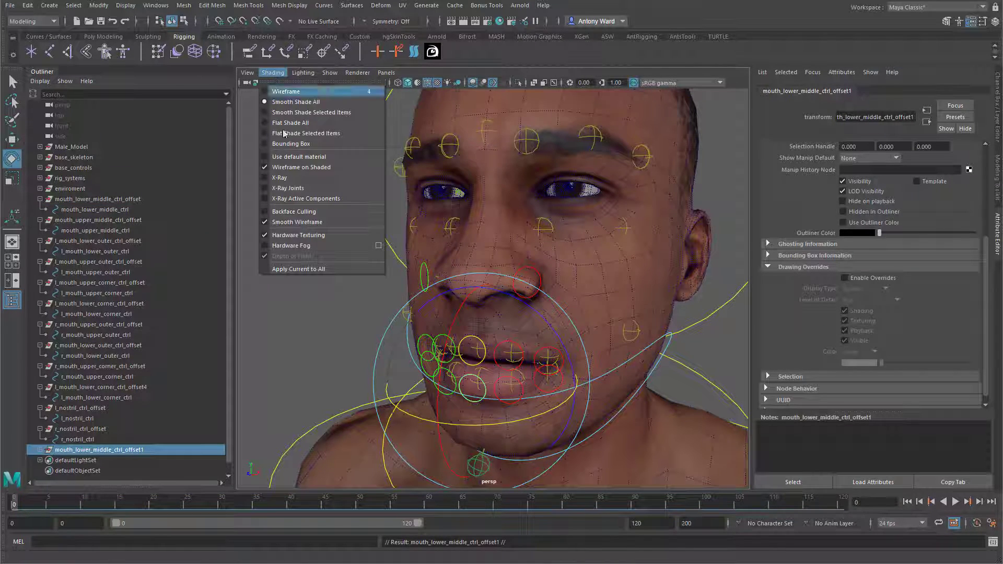
click(288, 188)
click(500, 297)
alt+drag(499, 297, 476, 291)
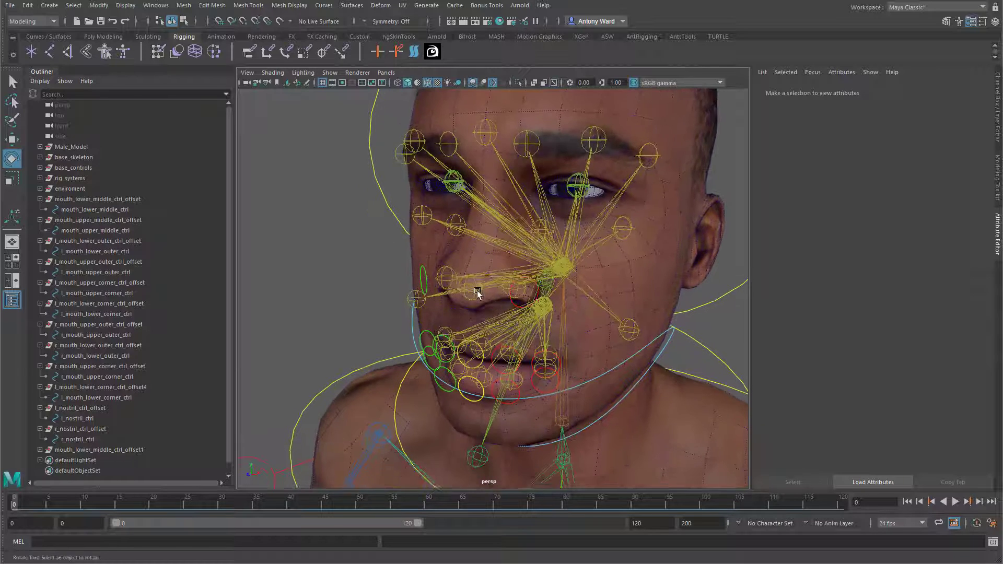
Step: Snap the duplicated mouth_lower_middle_ctrl_offset1 group to the nose joint with a parent constraint
click(467, 285)
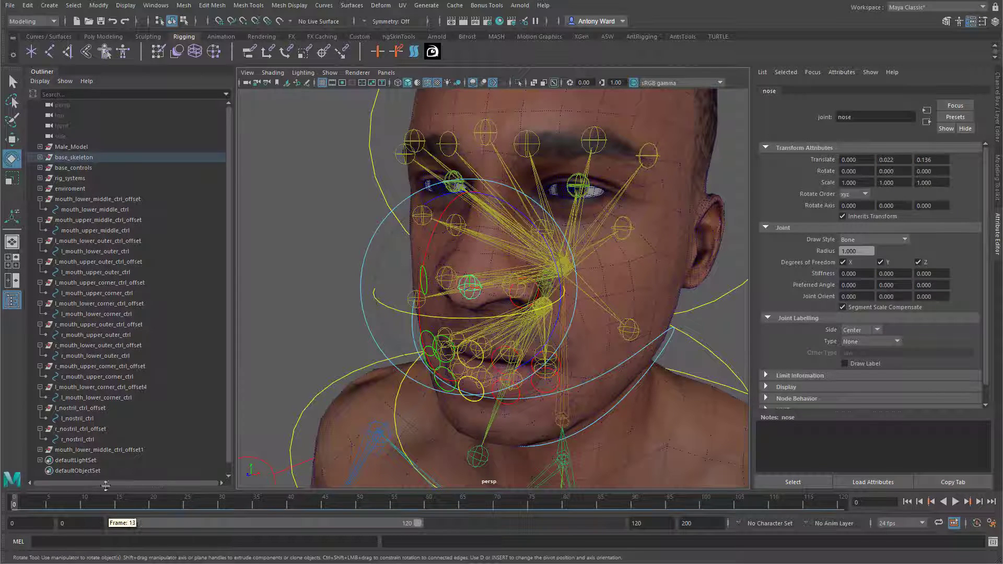
click(99, 450)
key(space)
click(529, 405)
click(545, 433)
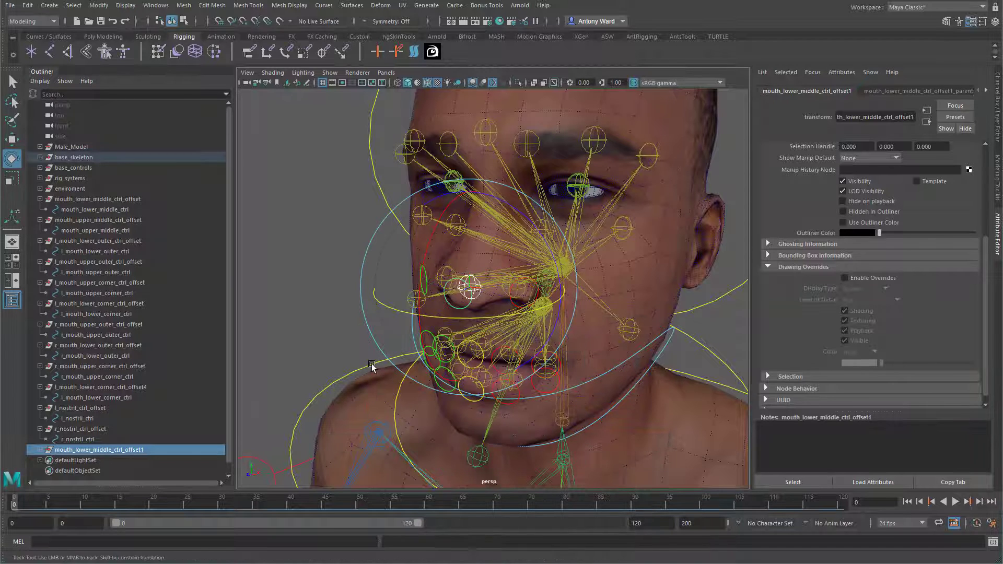
Step: Delete the parent constraint under mouth_lower_middle_ctrl_offset1 and select its child control
alt+drag(372, 364, 313, 377)
click(40, 450)
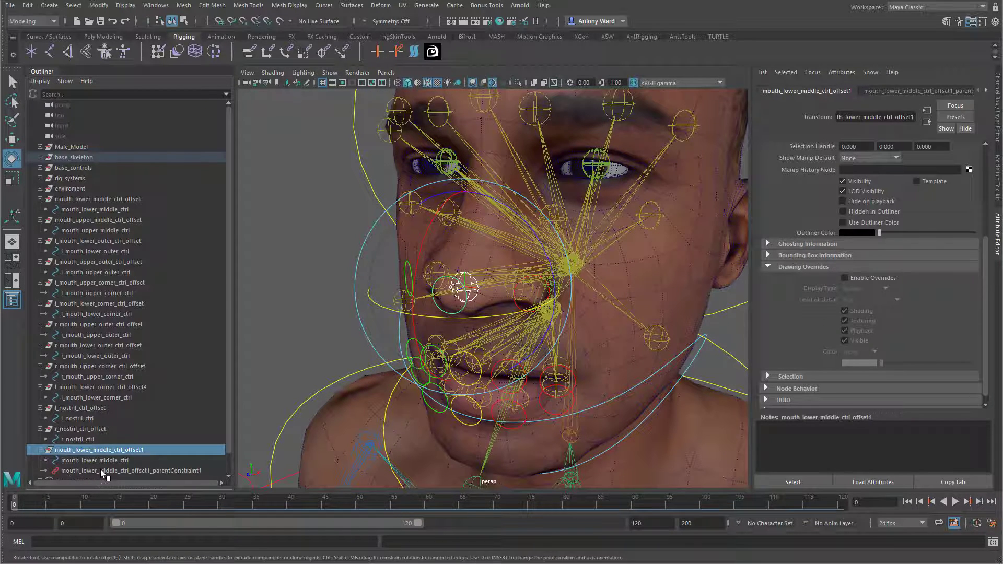
click(100, 469)
key(Delete)
click(133, 460)
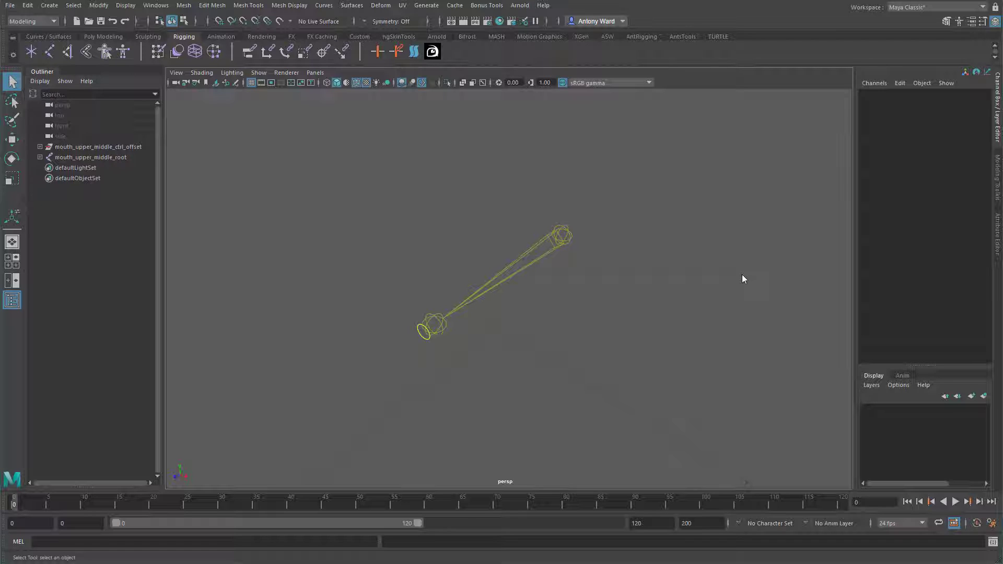
Step: Expand mouth_upper_middle_ctrl_offset, try moving its mouth_upper_middle_ctrl control away from the joint, and undo the move
mouse_move(508, 267)
alt+mouse_down()
mouse_move(519, 253)
mouse_move(643, 252)
mouse_move(559, 269)
mouse_move(509, 262)
alt+mouse_up()
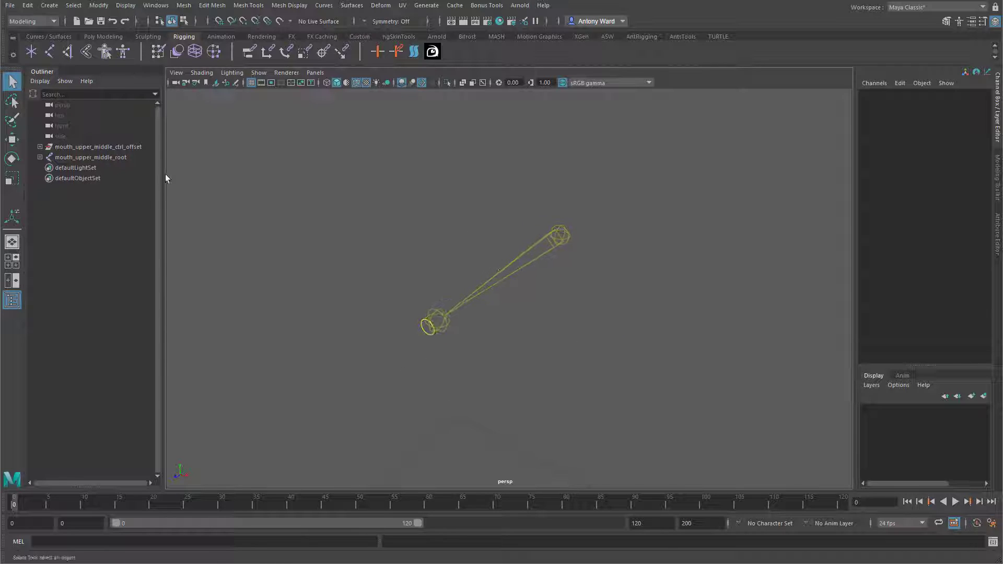
click(130, 147)
ctrl+click(128, 158)
click(40, 146)
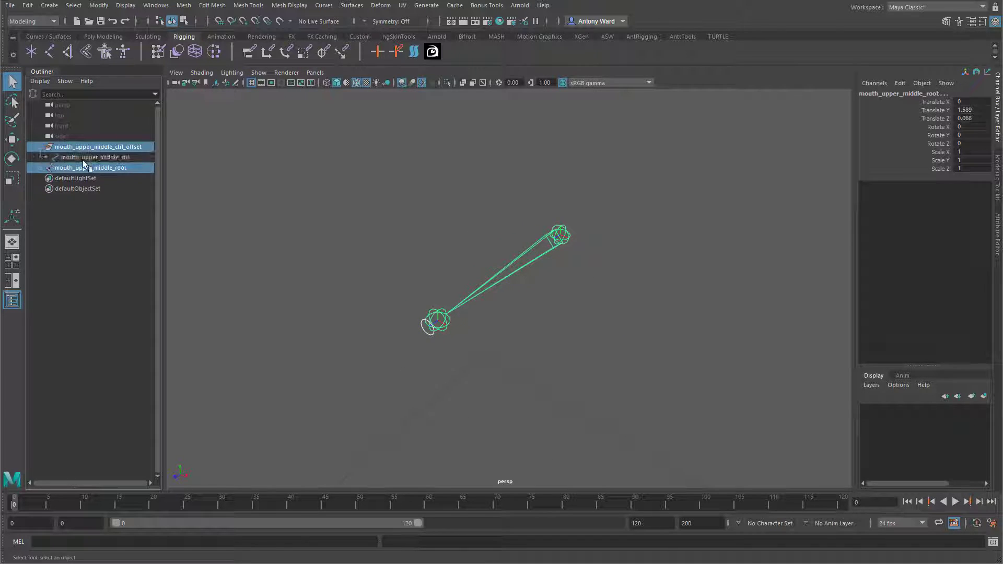
click(99, 158)
key(w)
drag(436, 317, 405, 330)
key(ctrl+z)
Step: Try moving the mouth_upper_middle end joint freely and undo the move
alt+drag(491, 316, 442, 308)
click(468, 331)
click(455, 312)
key(ctrl+z)
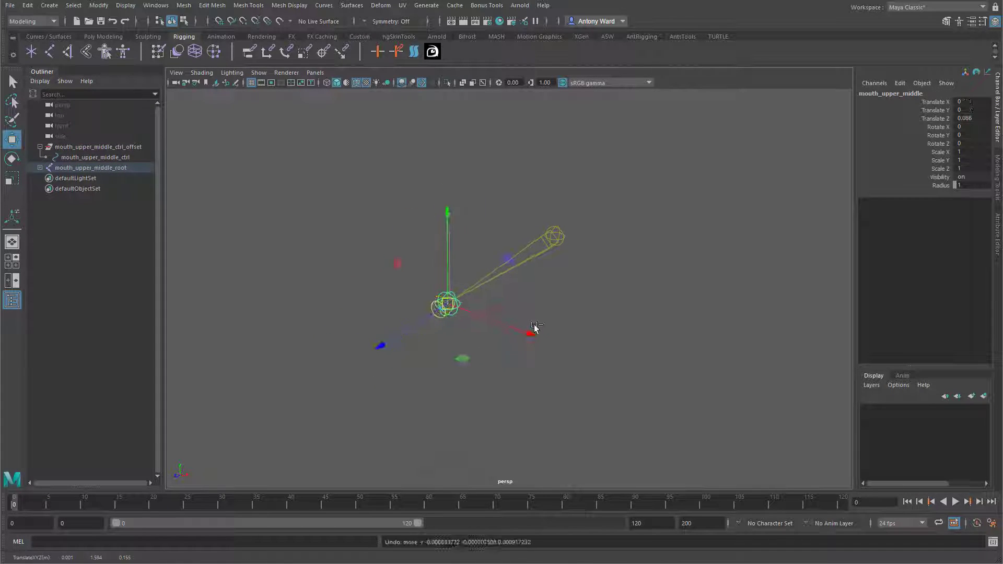
Step: Try rotating the mouth_upper_middle_root joint about 40 degrees in Y and undo the rotation
click(557, 238)
key(e)
mouse_move(530, 340)
alt+mouse_down()
mouse_move(512, 342)
mouse_move(525, 338)
alt+mouse_up()
drag(540, 290, 589, 298)
key(ctrl+z)
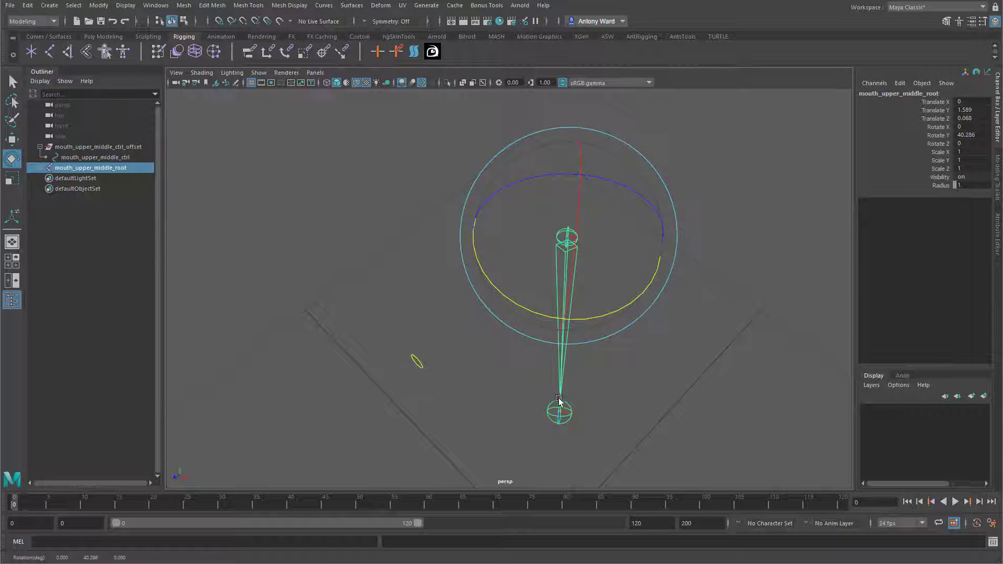
key(ctrl+z)
Step: Hide the Outliner and open the Node Editor, placed so the joint stays visible in the viewport
alt+drag(491, 303, 592, 359)
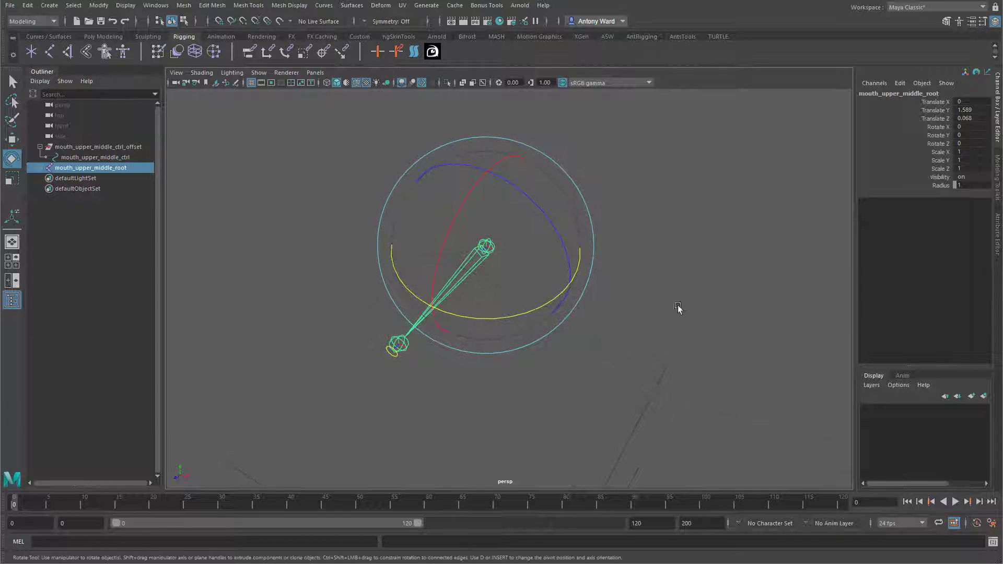
click(702, 289)
alt+middle_drag(580, 315, 566, 311)
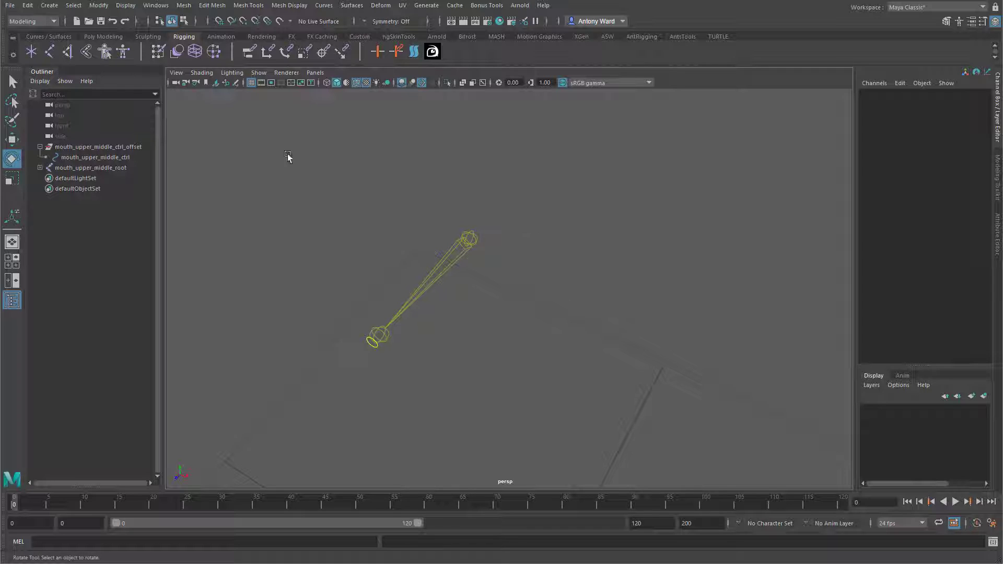
drag(36, 71, 0, 74)
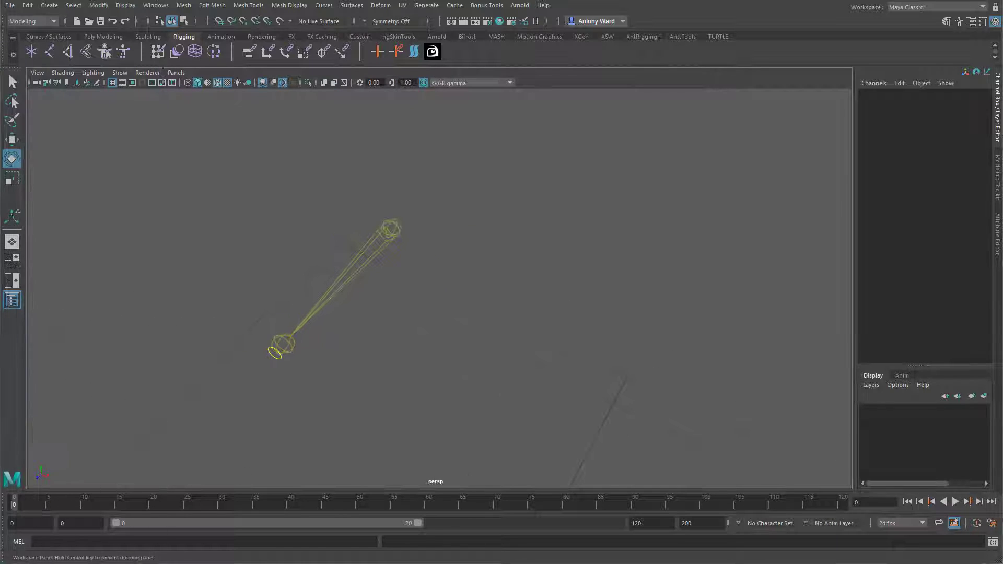
alt+middle_drag(505, 294, 489, 285)
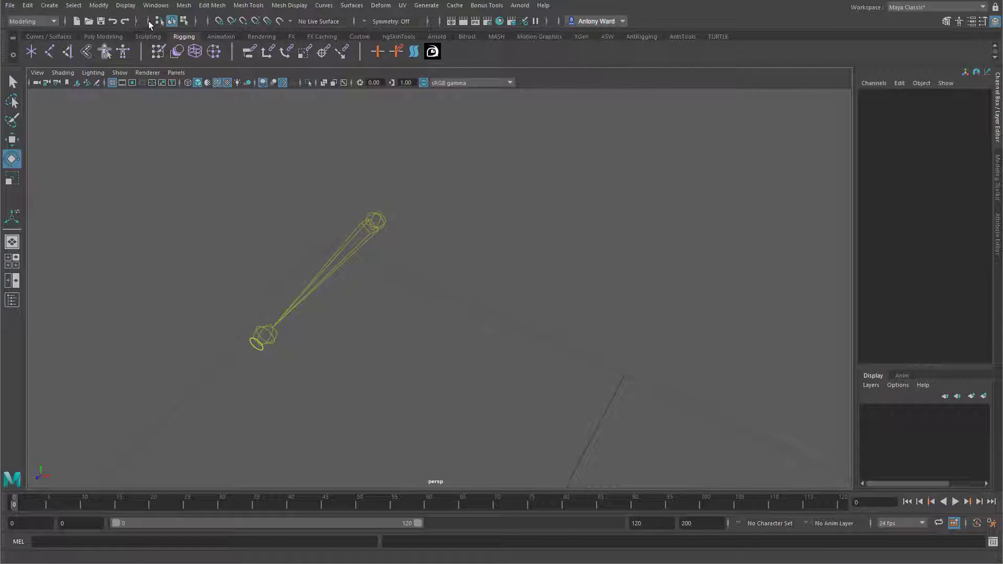
click(156, 6)
click(183, 128)
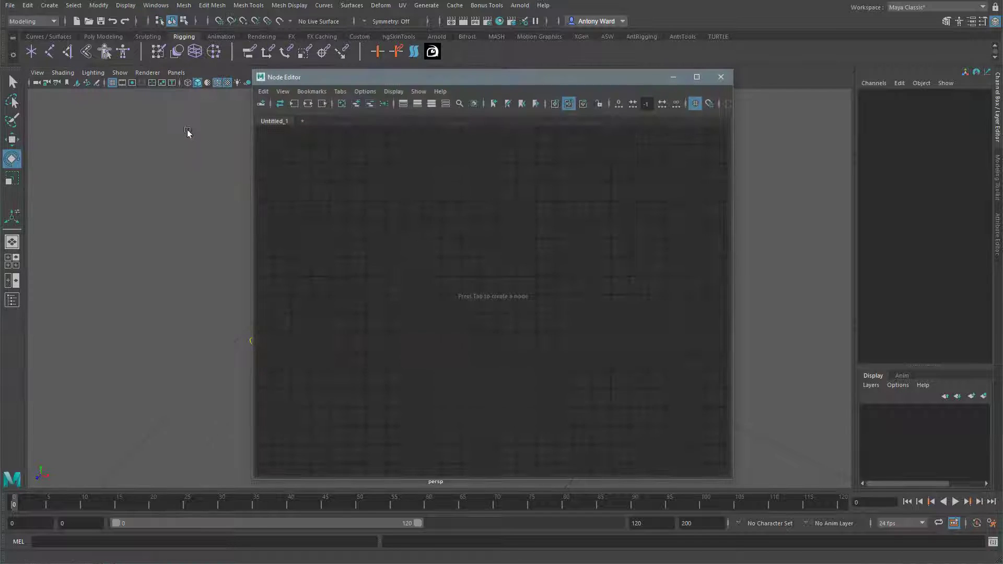
drag(372, 77, 558, 79)
mouse_move(288, 324)
alt+right_down()
mouse_move(273, 312)
mouse_move(287, 317)
alt+right_up()
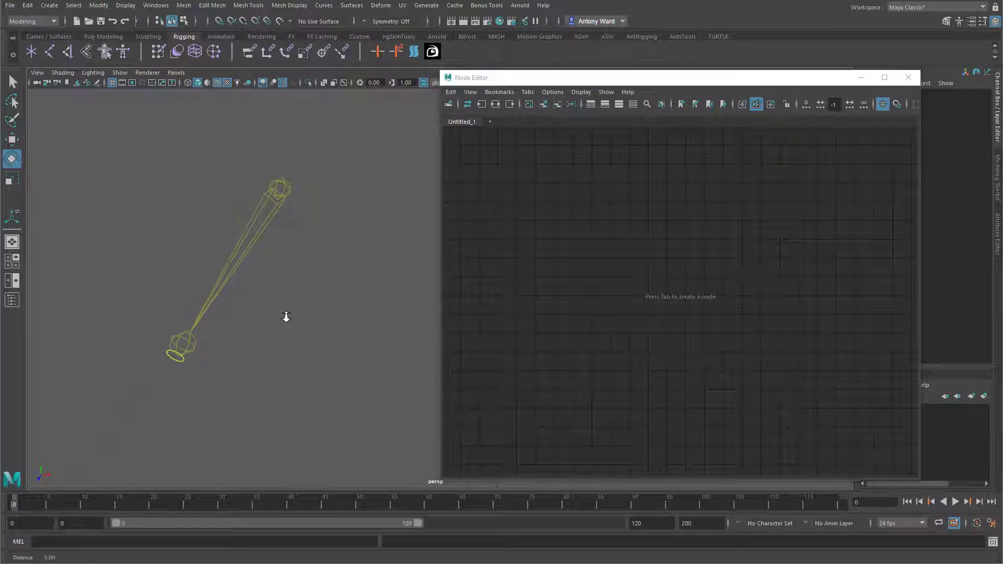
Step: Add mouth_upper_middle_ctrl and mouth_upper_middle_root to the node graph, remove the ctrlShape node, and place the control opposite the joint
click(180, 362)
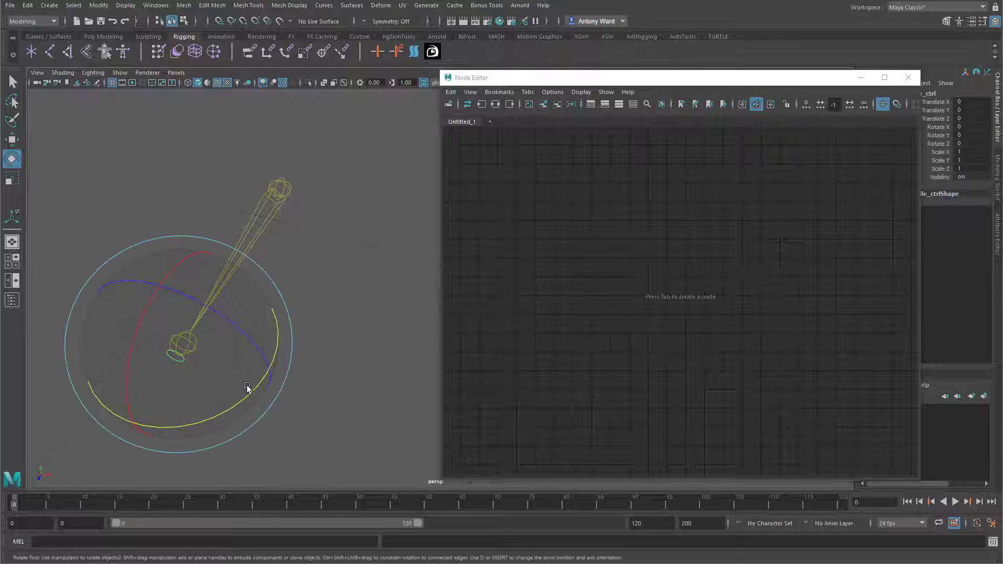
click(287, 186)
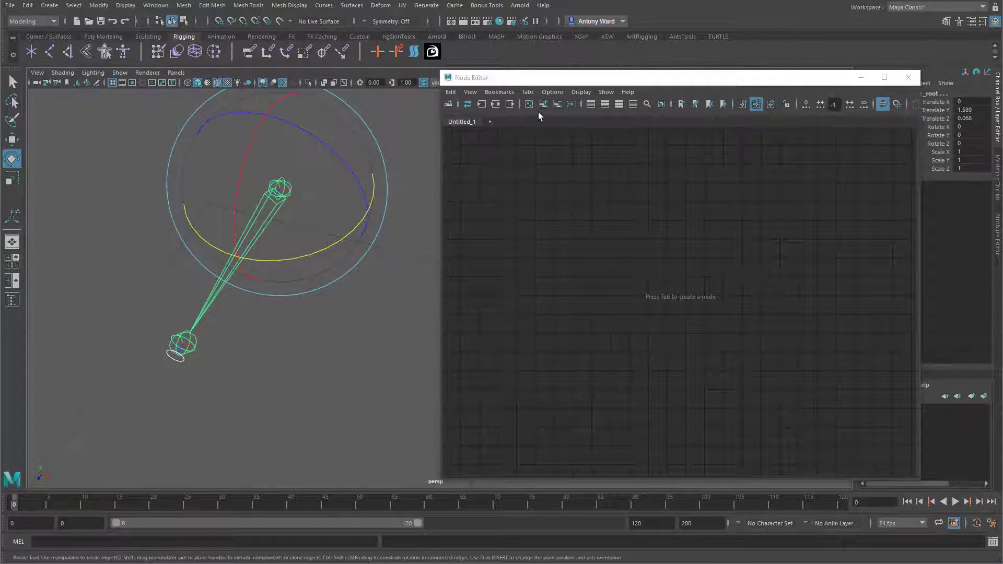
click(653, 229)
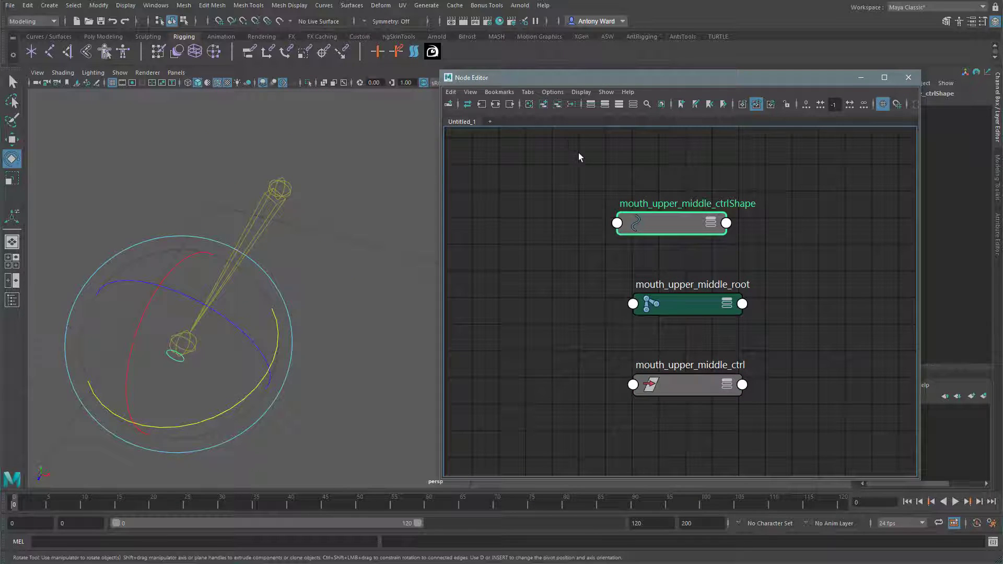
click(557, 104)
drag(689, 305, 815, 224)
drag(689, 388, 528, 209)
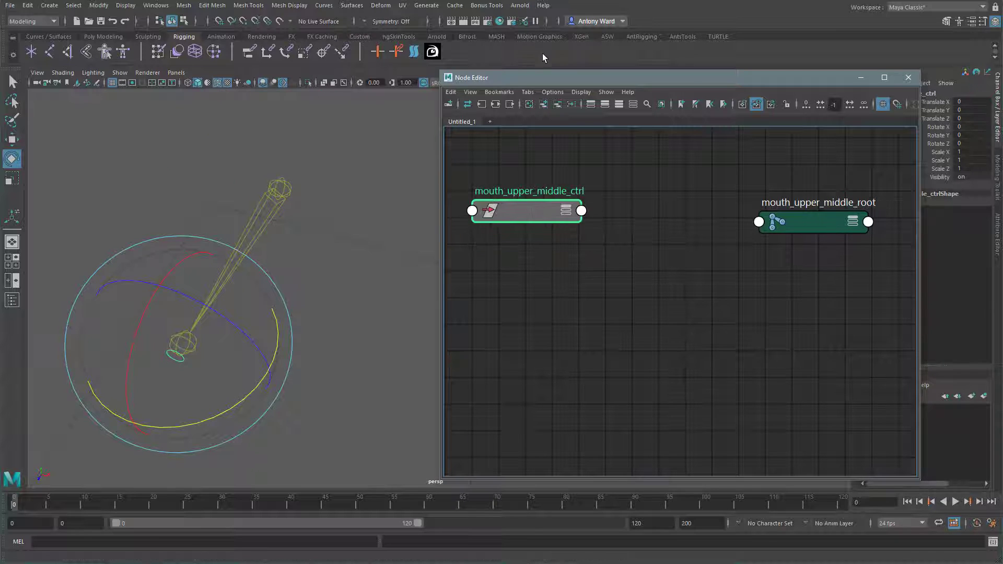
Step: Enlarge the Node Editor and show both nodes' attributes using the custom attribute view
drag(540, 80, 533, 20)
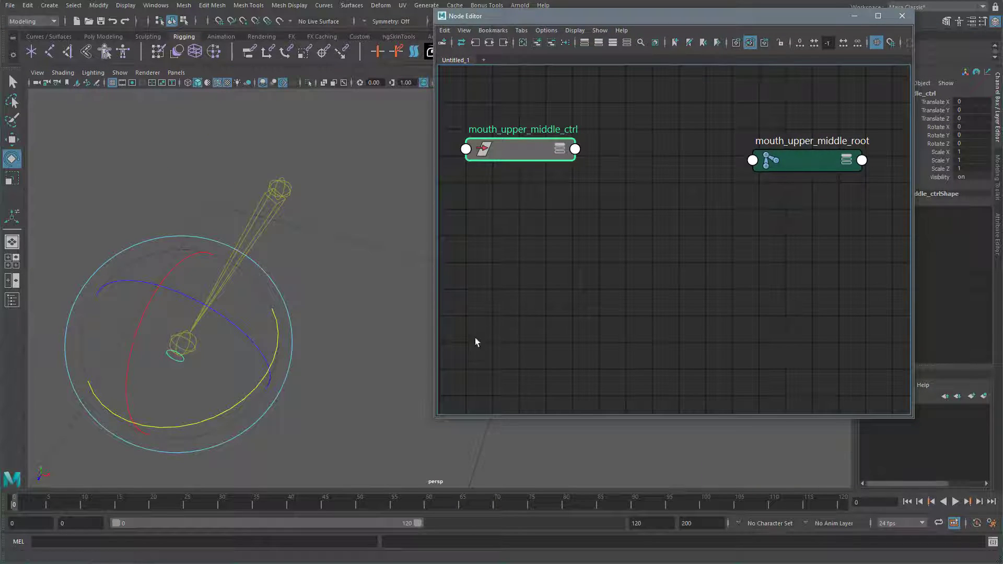
drag(434, 424, 375, 500)
scroll(713, 253, down, 1)
scroll(713, 253, down, 1)
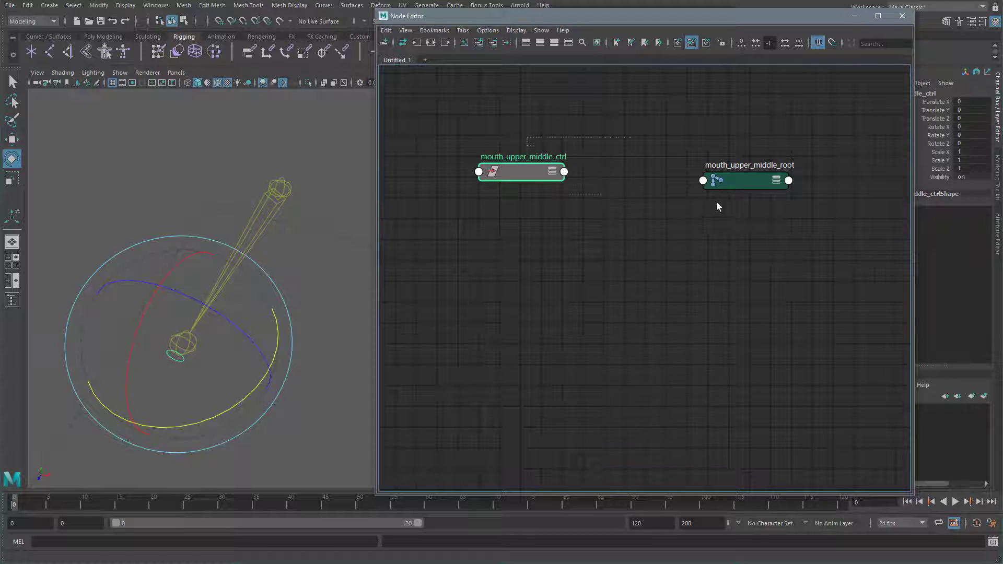
drag(709, 204, 709, 205)
click(568, 42)
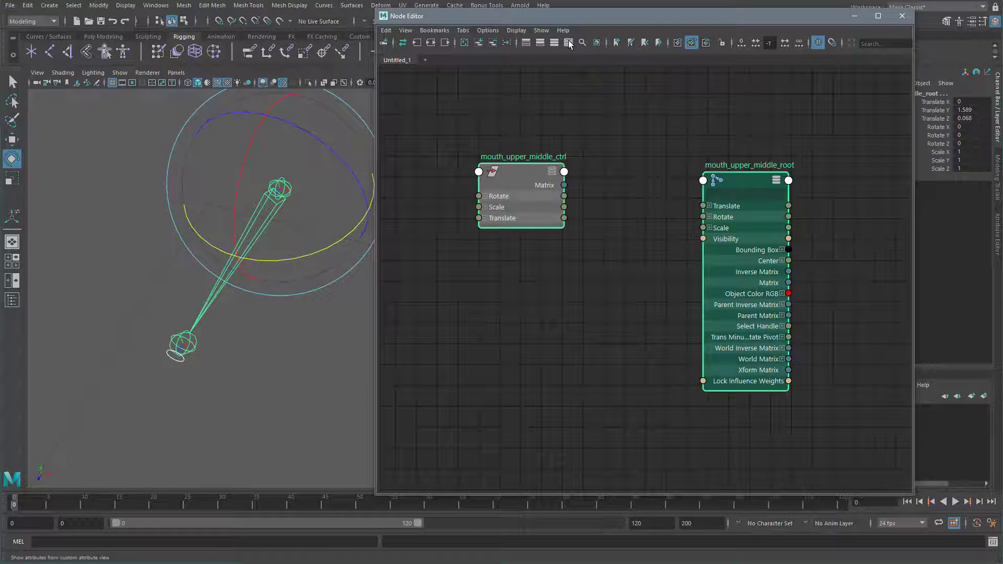
click(594, 244)
drag(525, 171, 503, 168)
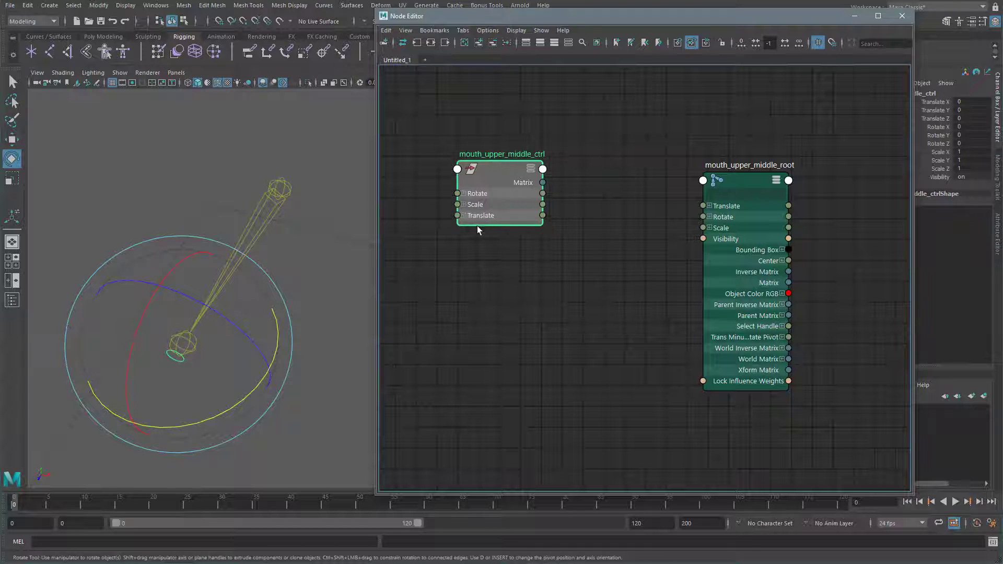
Step: Expand Translate on mouth_upper_middle_ctrl and Rotate on mouth_upper_middle_root, and space the two nodes farther apart
click(463, 215)
click(710, 217)
drag(736, 176, 800, 158)
click(690, 222)
alt+right_drag(690, 222, 674, 223)
Step: Try moving mouth_upper_middle_ctrl freely in the viewport and undo the move
click(177, 360)
key(w)
drag(186, 347, 210, 379)
key(ctrl+z)
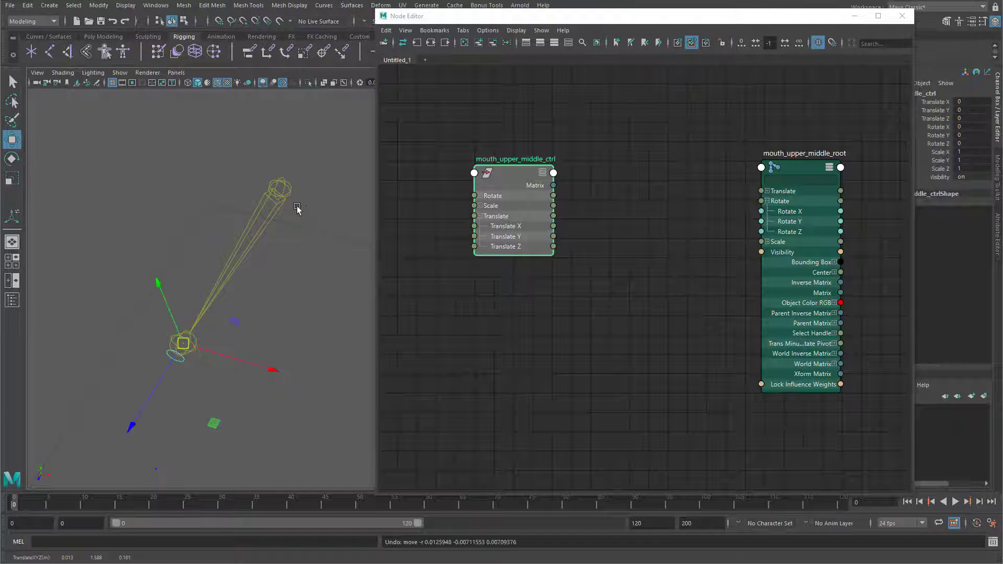
Step: Try rotating mouth_upper_middle_root freely in the viewport and undo the rotation
click(282, 190)
key(e)
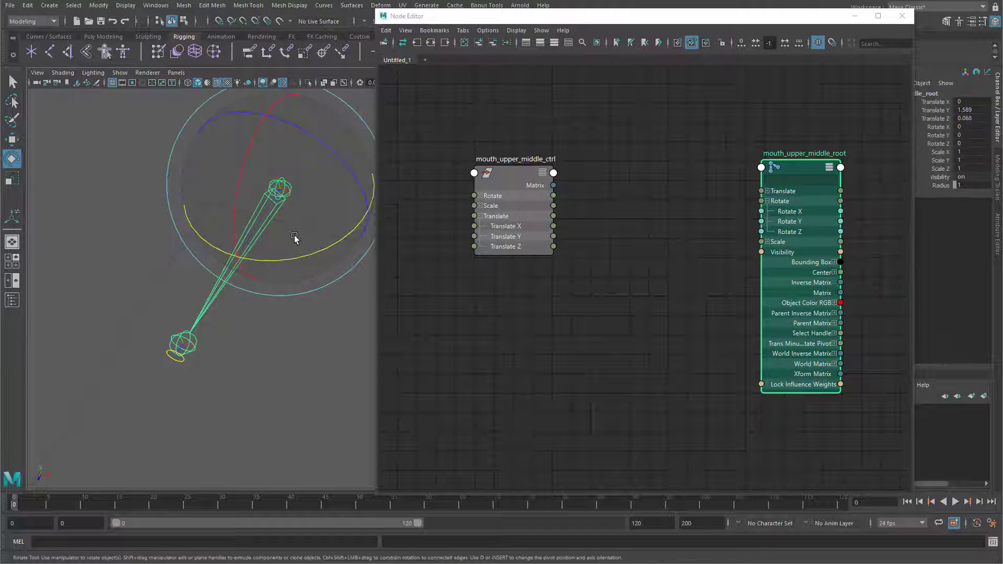
drag(277, 189, 284, 262)
key(ctrl+z)
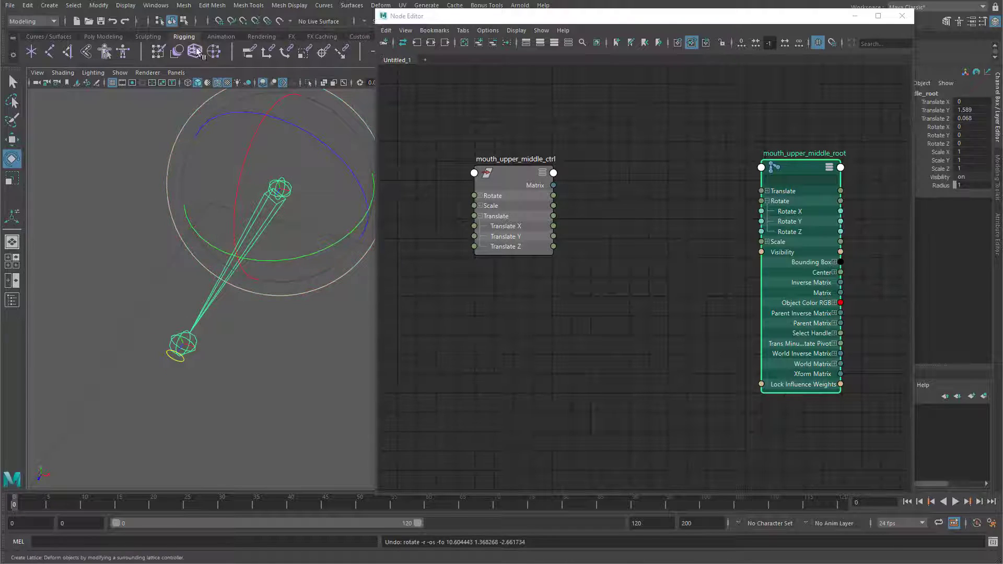
Step: Try moving mouth_upper_middle_ctrl about 0.027 in X and rotating mouth_upper_middle_root about 15.6 degrees in Y to match
click(180, 360)
key(w)
drag(226, 354, 290, 374)
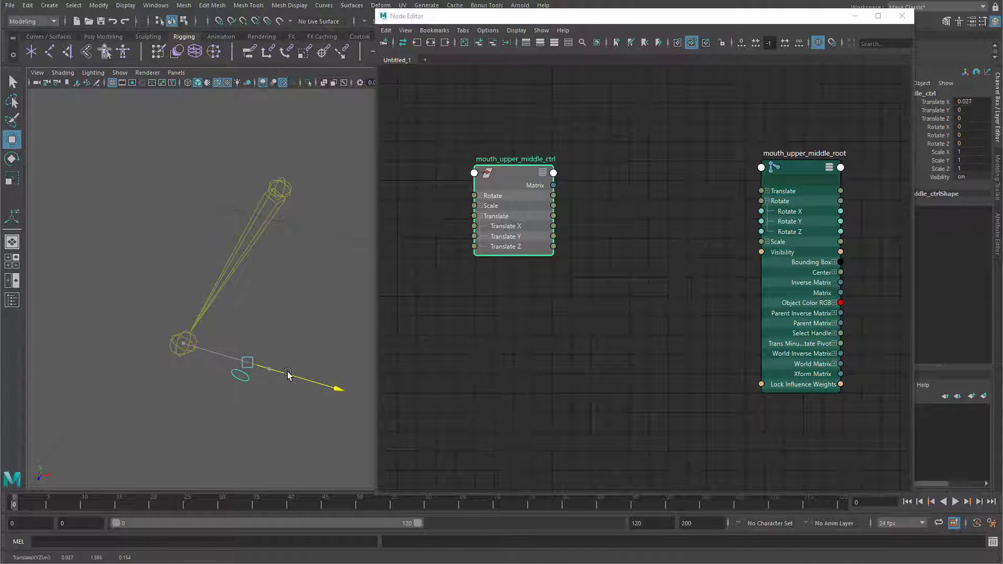
click(284, 203)
key(e)
drag(278, 264, 804, 169)
click(940, 135)
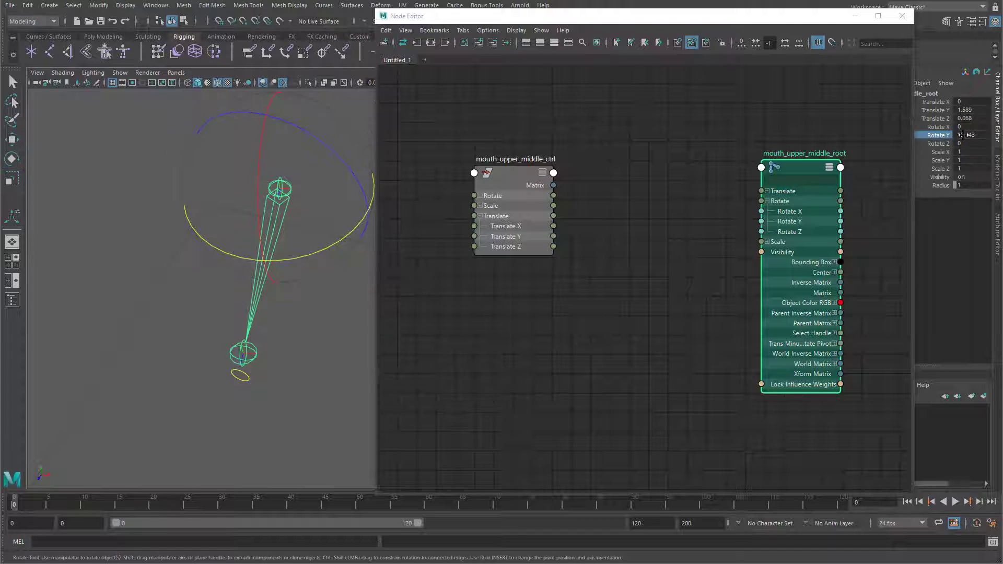
Step: Try moving mouth_upper_middle_ctrl about 0.023 in Y and rotating mouth_upper_middle_root to follow it
click(245, 380)
key(w)
drag(243, 360, 224, 326)
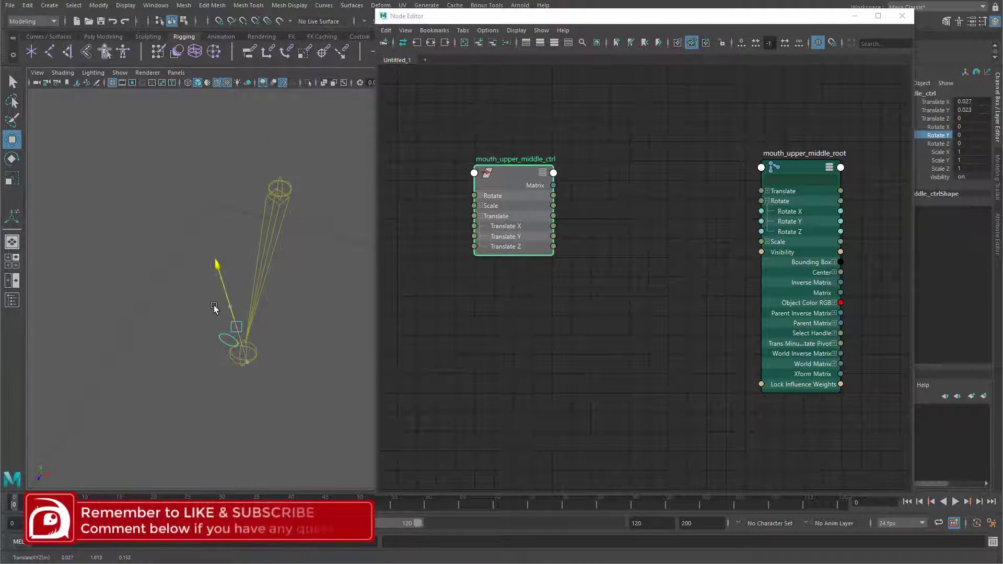
click(273, 231)
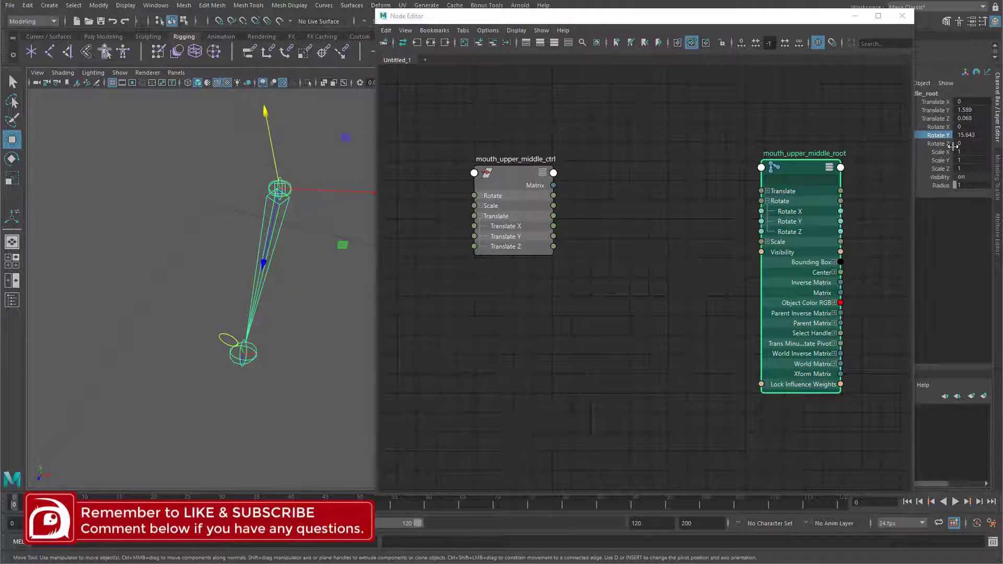
key(e)
mouse_move(261, 219)
mouse_down()
mouse_move(257, 206)
mouse_move(264, 225)
mouse_up()
Step: Undo the test moves of mouth_upper_middle_ctrl and the test rotations of mouth_upper_middle_root
key(ctrl+z)
key(ctrl+z)
key(ctrl+z)
key(ctrl+z)
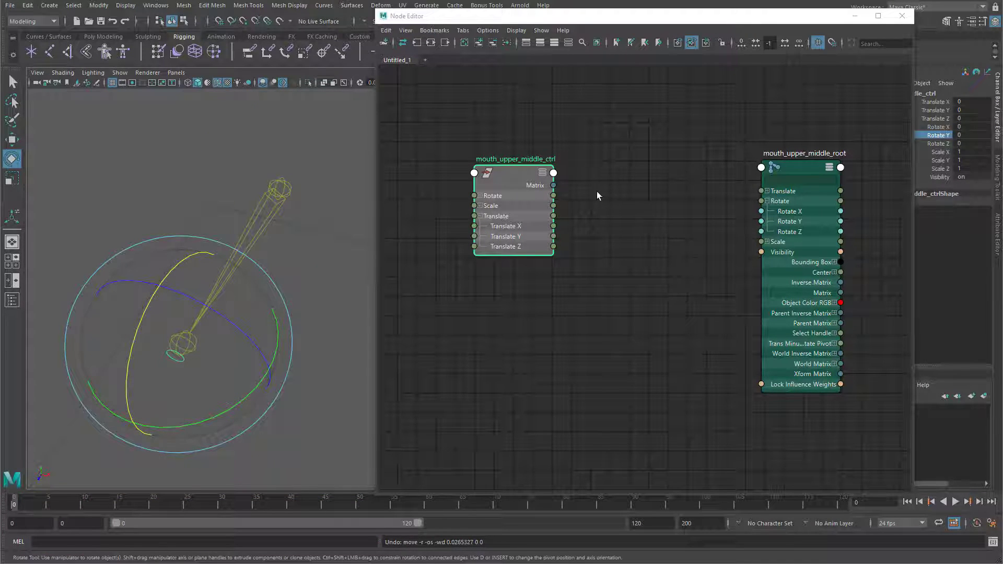
Step: Connect mouth_upper_middle_ctrl's Translate X to mouth_upper_middle_root's Rotate Y and its Translate Y to the root's Rotate X
drag(554, 230, 766, 225)
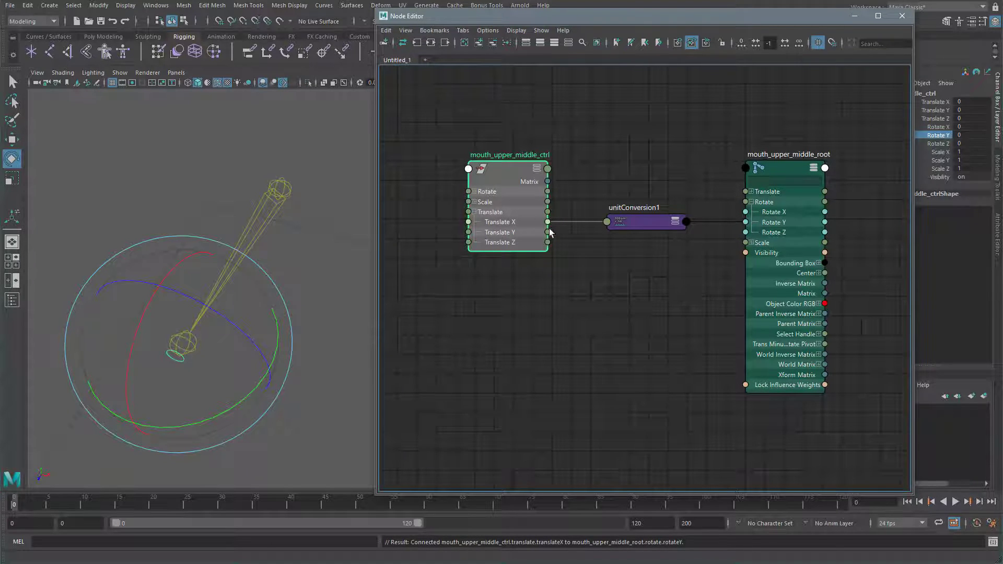
drag(715, 243, 746, 216)
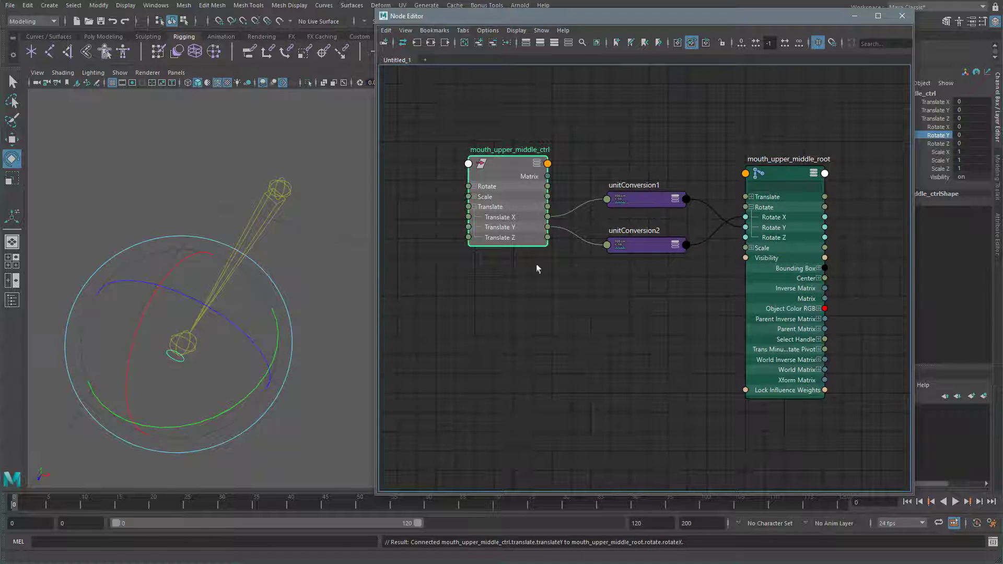
Step: Try moving mouth_upper_middle_ctrl about 0.044 in X and check the Rotate Y value on mouth_upper_middle_root
click(271, 419)
key(w)
drag(221, 356, 331, 387)
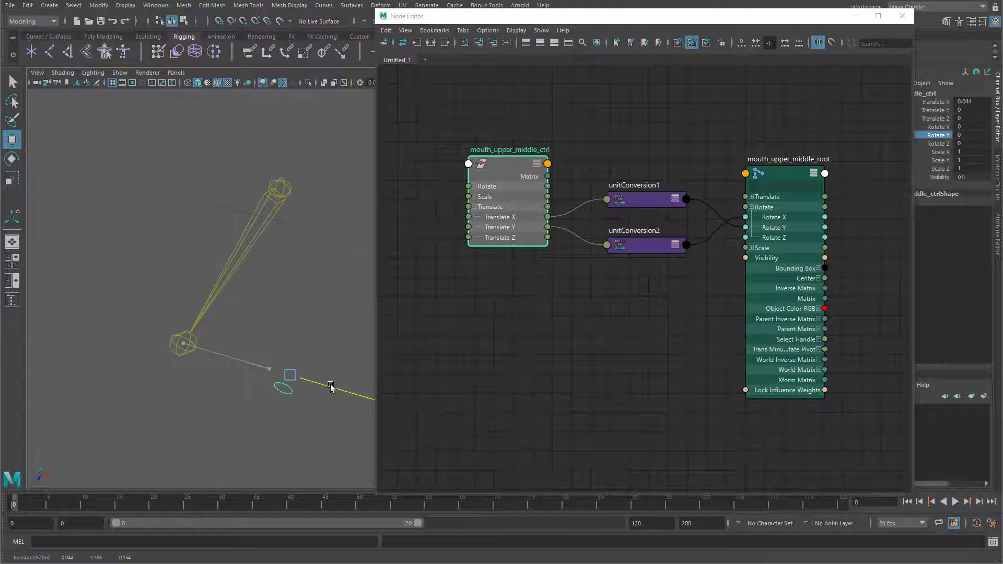
click(284, 191)
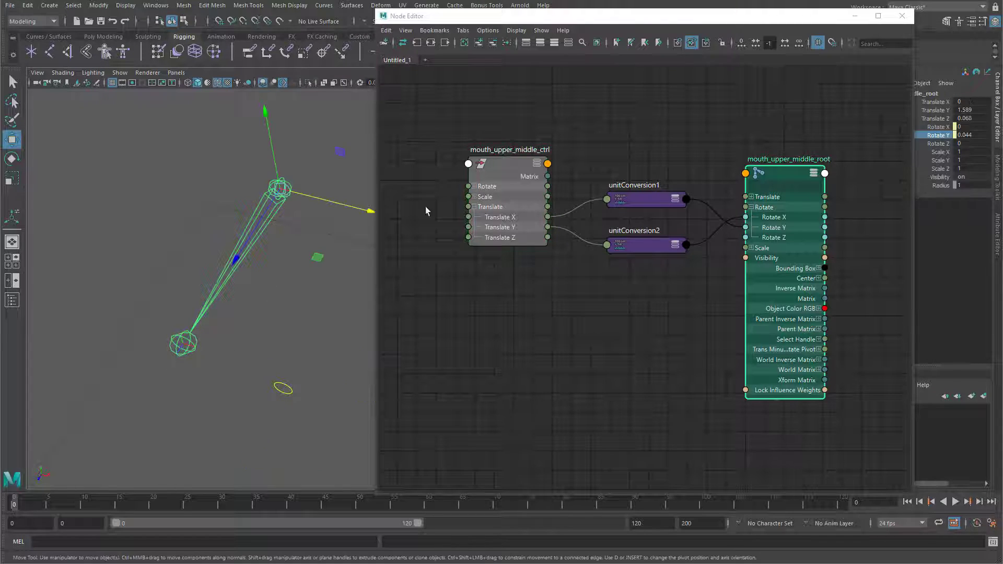
click(963, 135)
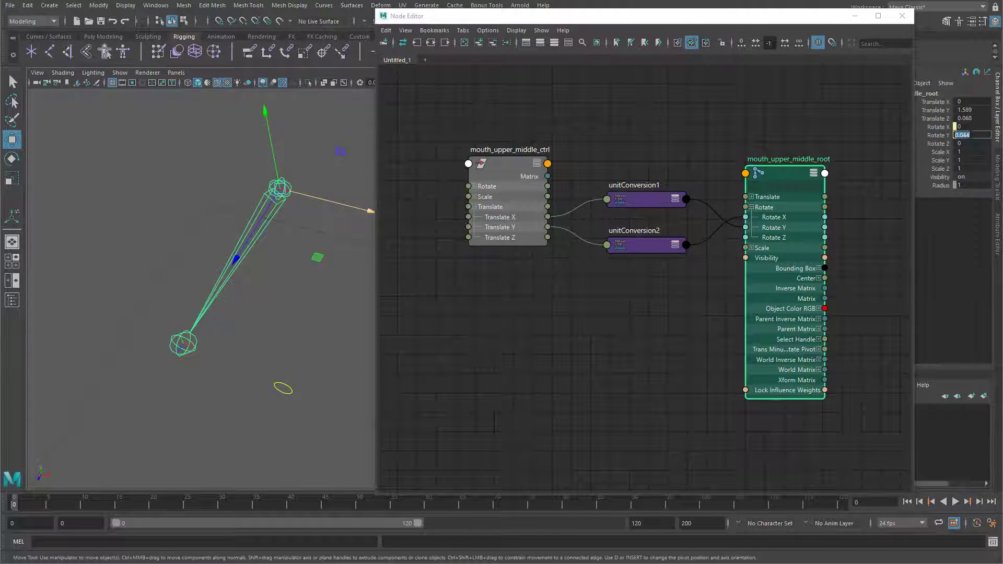
alt+drag(314, 350, 291, 352)
Step: Spread the control and root nodes apart in the graph and add a multiplyDivide node between them
drag(503, 169, 444, 164)
drag(788, 173, 842, 172)
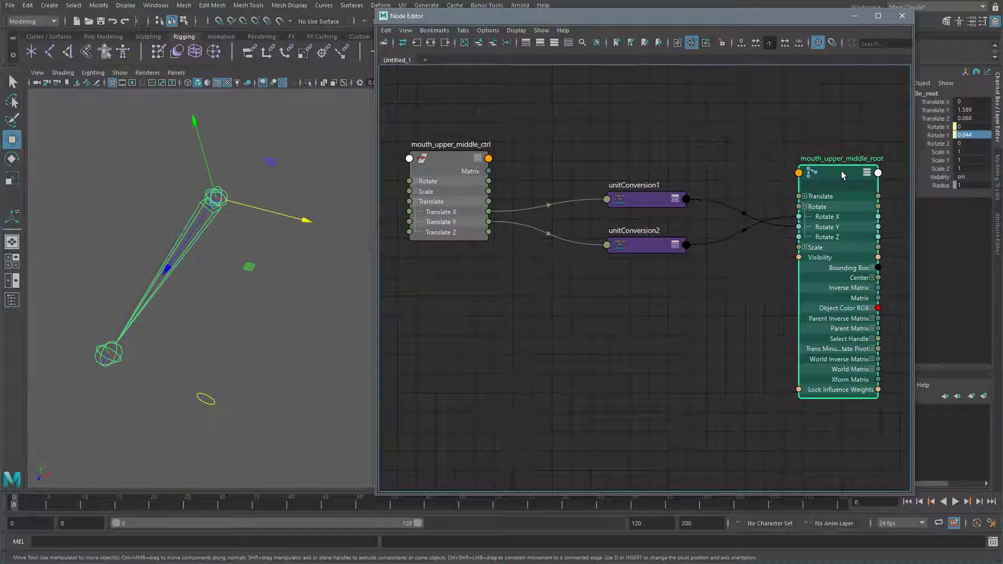
alt+right_drag(735, 271, 723, 274)
drag(628, 164, 595, 248)
click(604, 324)
key(Tab)
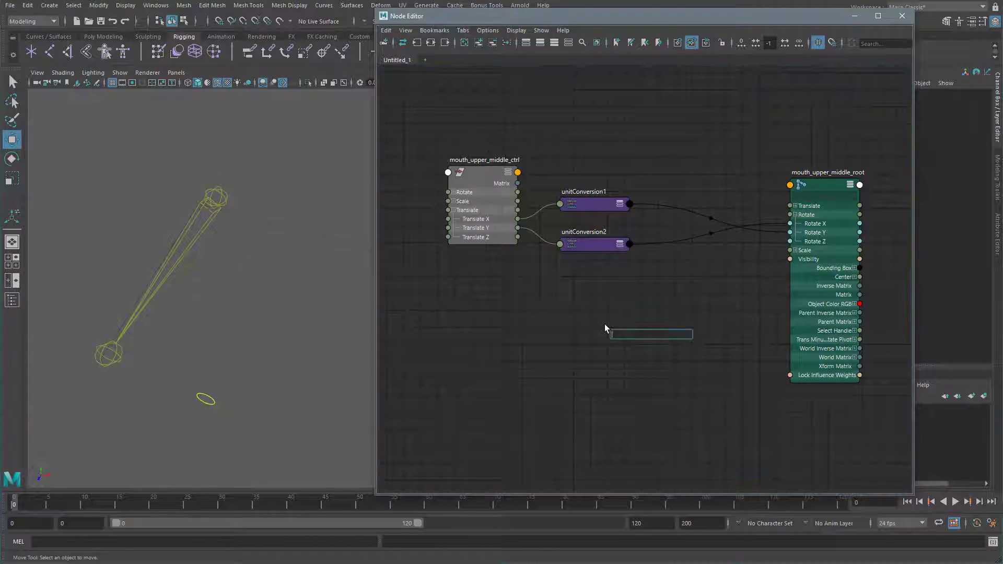
text(multiply)
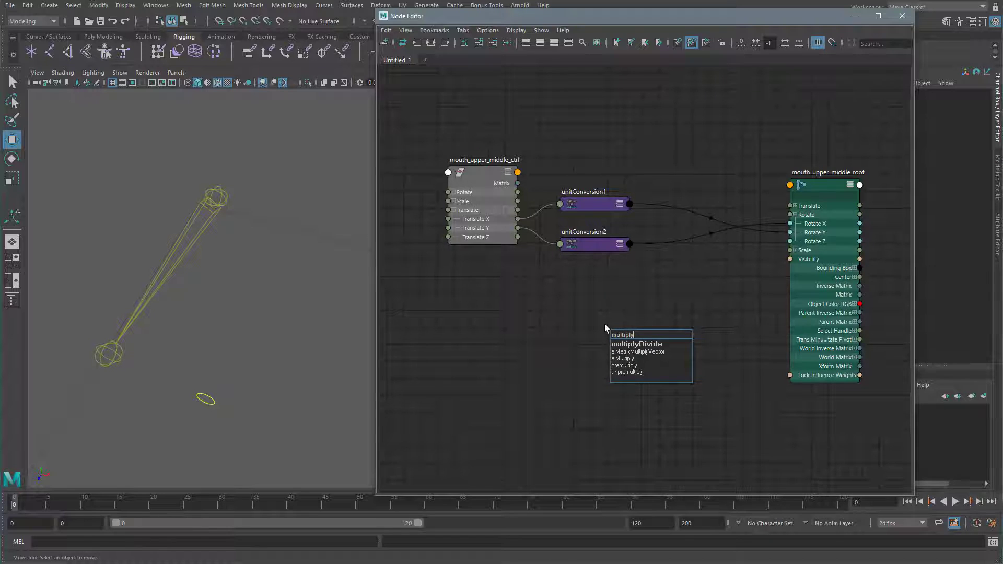
click(636, 343)
click(667, 336)
drag(644, 335, 678, 303)
Step: Rename the multiplyDivide node mouth_upper_middle_orient_multi, reusing the control's name as the base
double_click(476, 160)
key(ctrl+c)
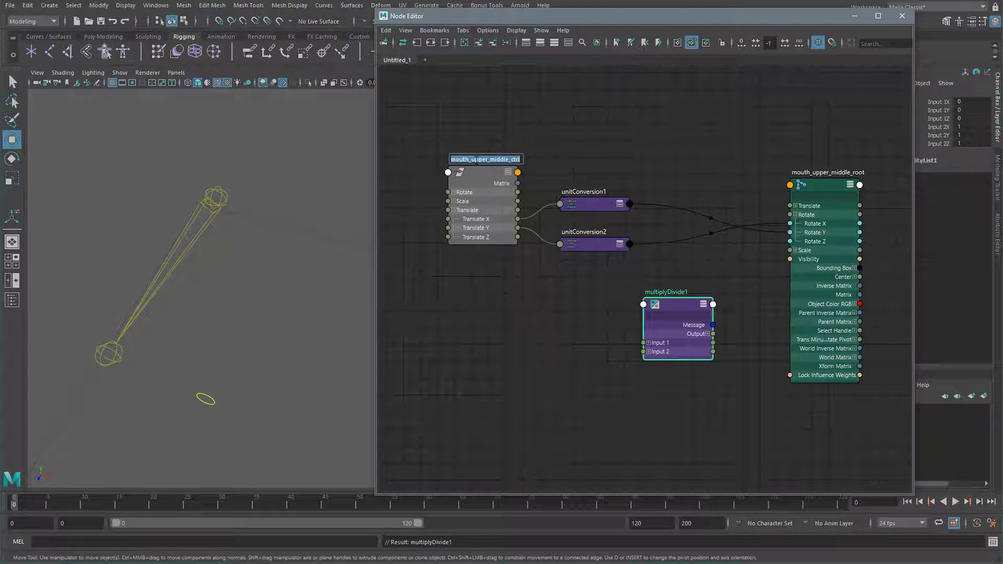
double_click(671, 292)
key(ctrl+v)
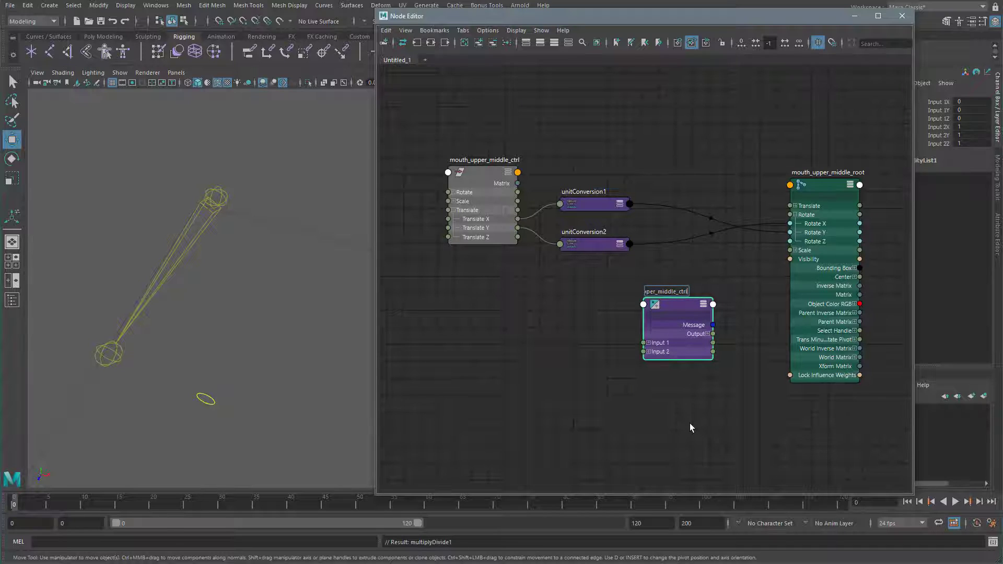
key(BackSpace)
key(BackSpace)
key(BackSpace)
key(BackSpace)
text(orient_multi)
key(Return)
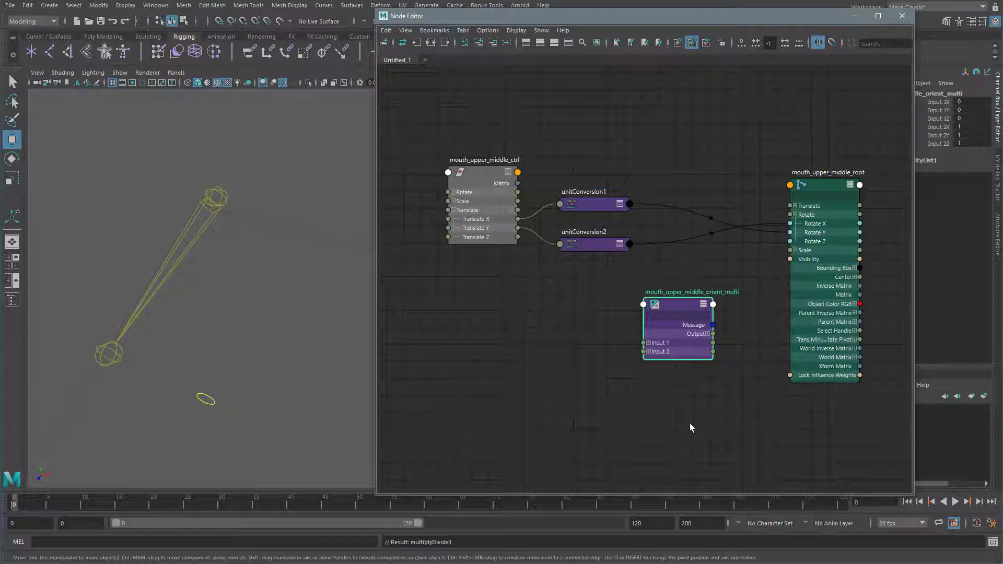
Step: Expand the multiply node's inputs and outputs and connect the control's Translate X to Input 1X and Translate Y to Input 1Y
click(647, 353)
click(648, 343)
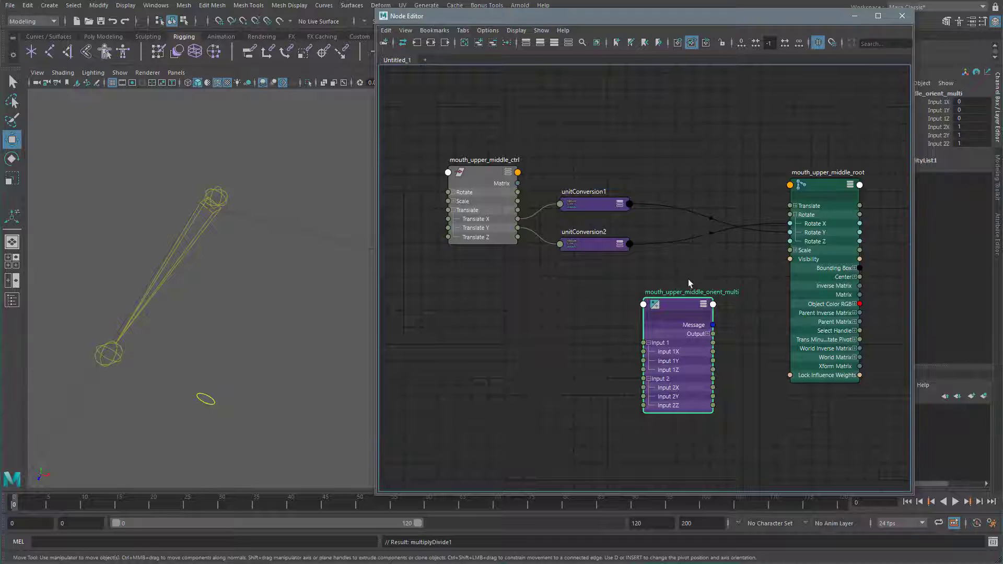
click(707, 334)
drag(684, 298, 709, 279)
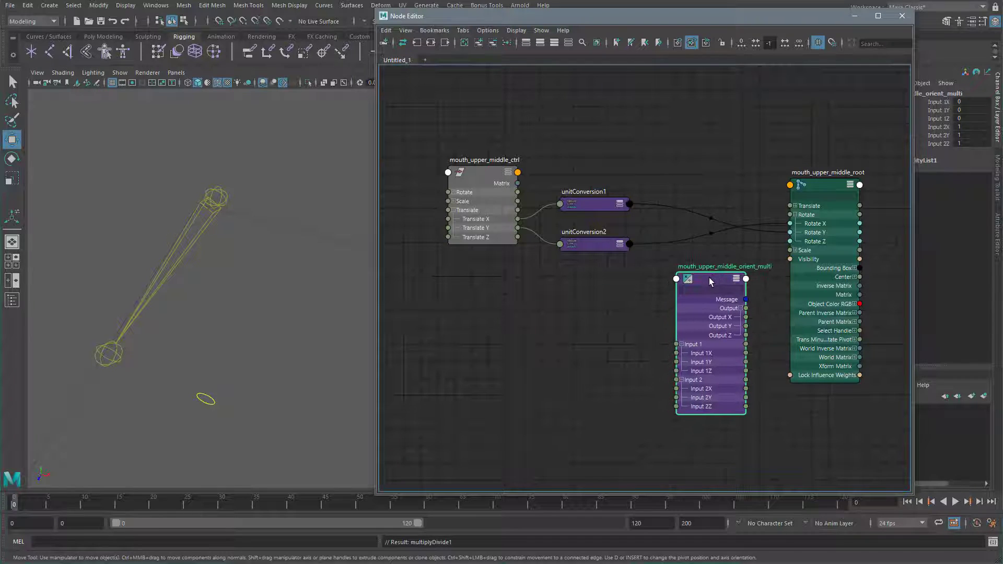
drag(573, 356, 676, 353)
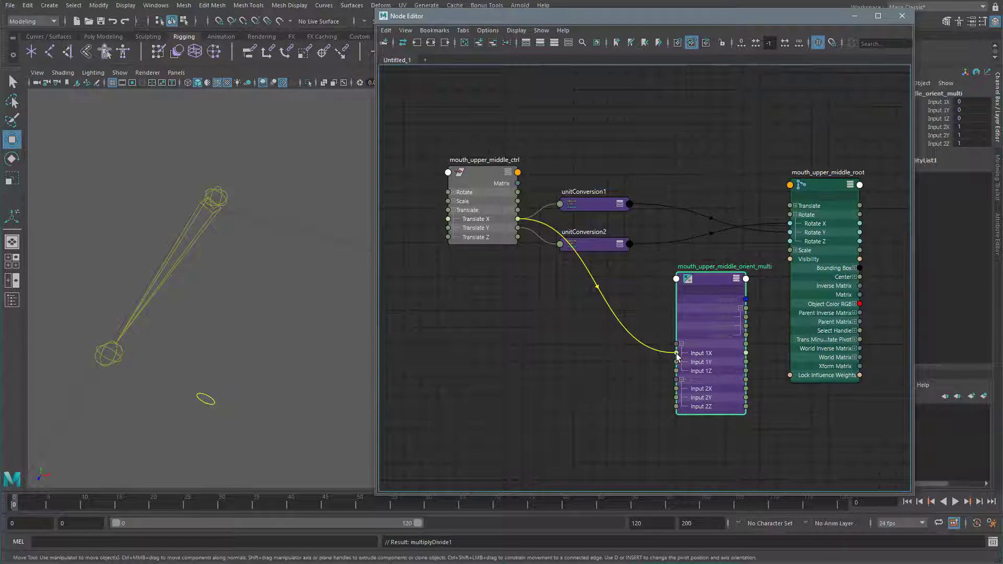
drag(676, 353, 676, 354)
drag(551, 234, 723, 412)
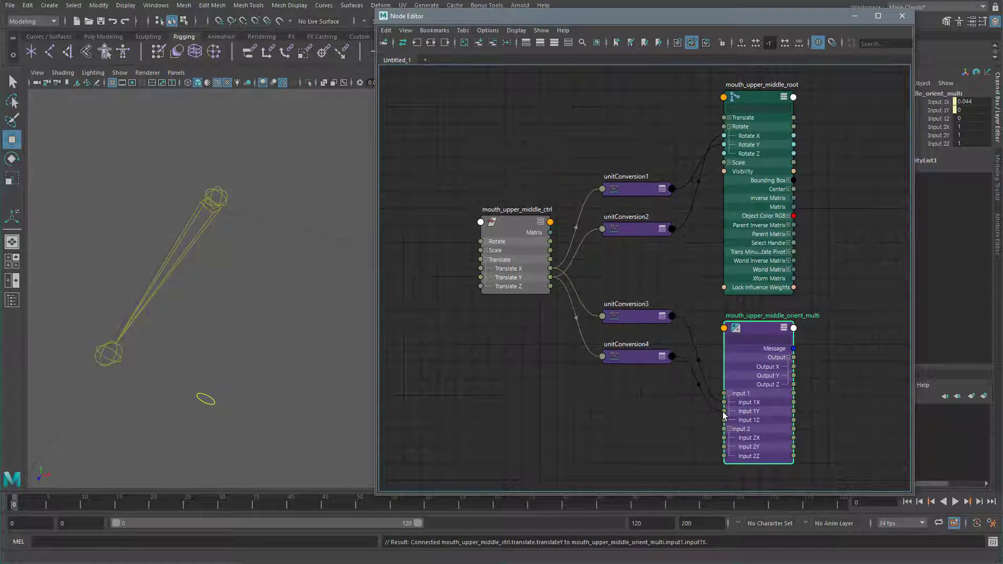
Step: Connect mouth_upper_middle_orient_multi's Output X to the root's Rotate Y and delete the leftover unitConversion1 node
drag(764, 95, 848, 96)
drag(794, 367, 809, 152)
middle_drag(809, 318, 719, 312)
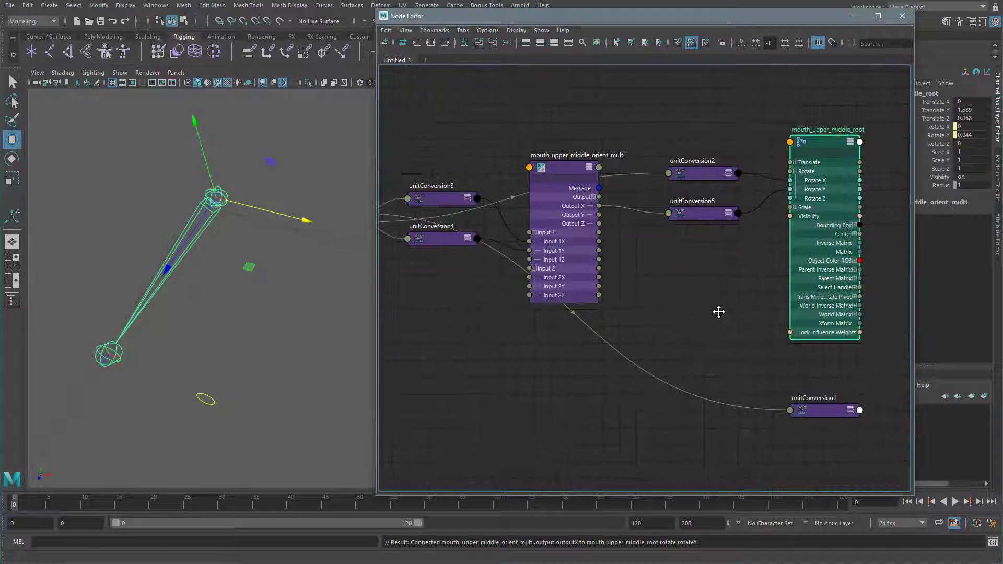
drag(803, 416, 446, 325)
middle_drag(670, 387, 751, 408)
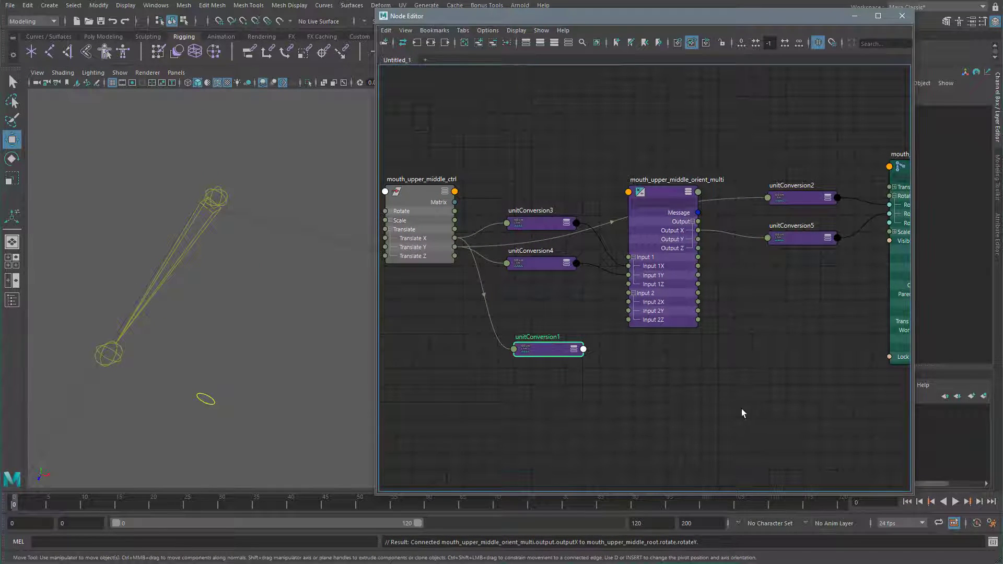
key(Delete)
middle_drag(744, 243, 675, 249)
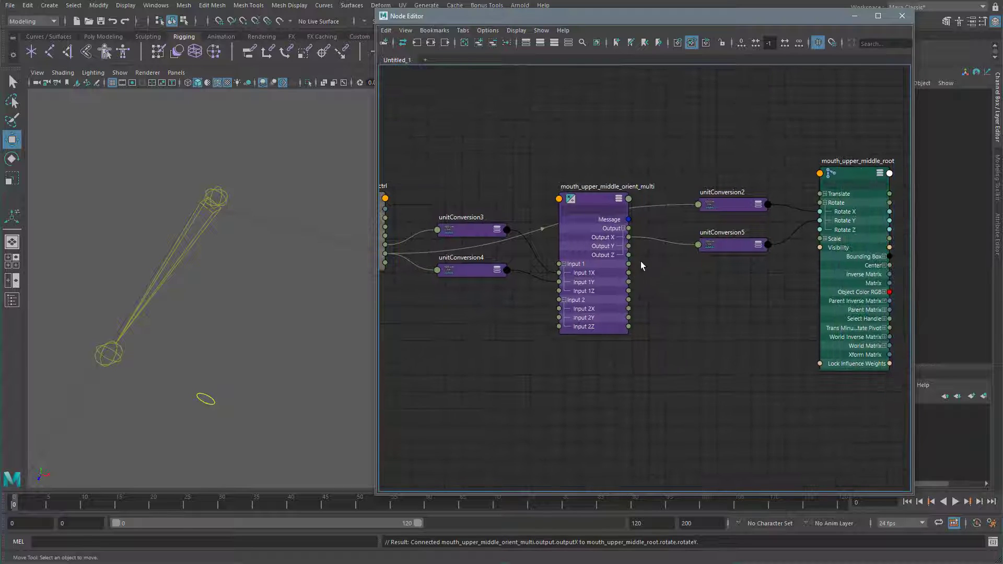
Step: Connect mouth_upper_middle_orient_multi's Output Y to the root's Rotate X and delete the leftover unitConversion2 node
drag(629, 246, 820, 215)
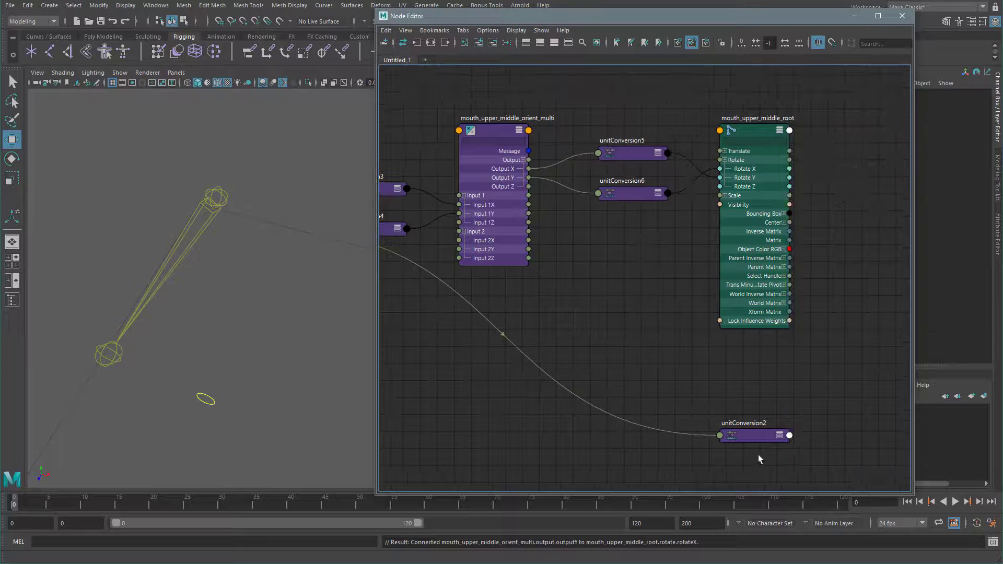
click(751, 436)
key(Delete)
middle_drag(594, 243, 686, 273)
alt+right_drag(686, 274, 658, 274)
alt+middle_drag(658, 273, 711, 256)
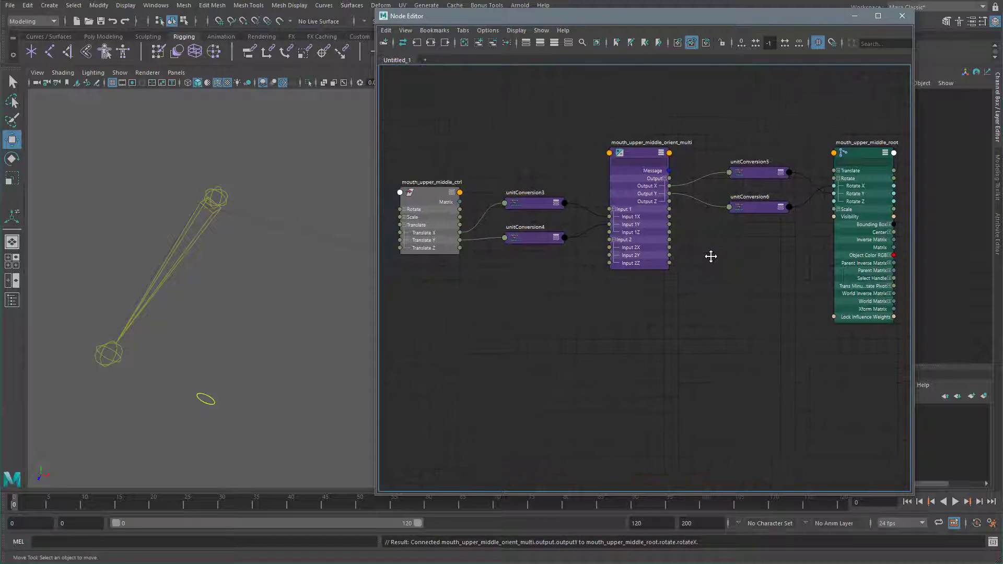
Step: Set Input 2X and Input 2Y of mouth_upper_middle_orient_multi to 550
drag(123, 400, 229, 424)
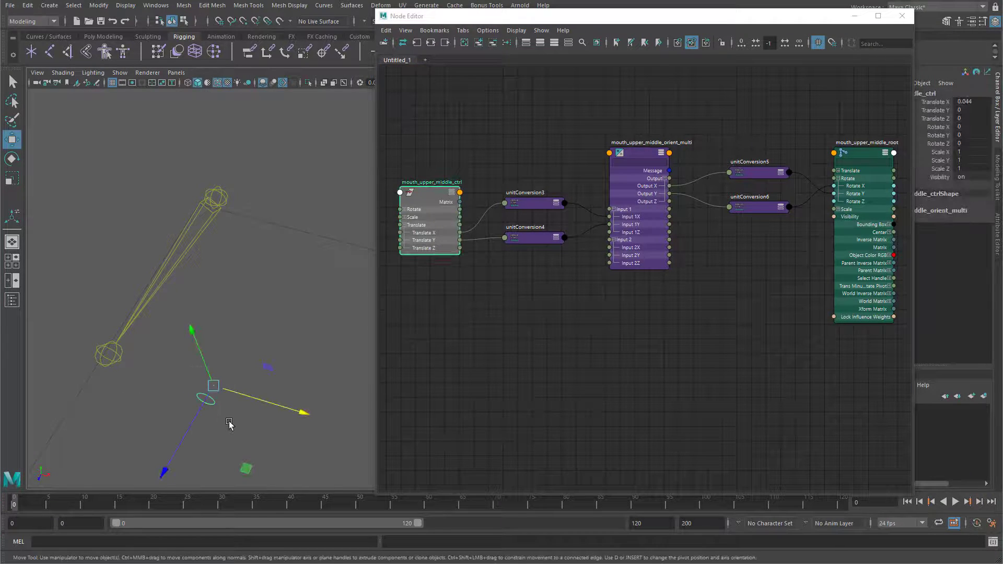
click(638, 154)
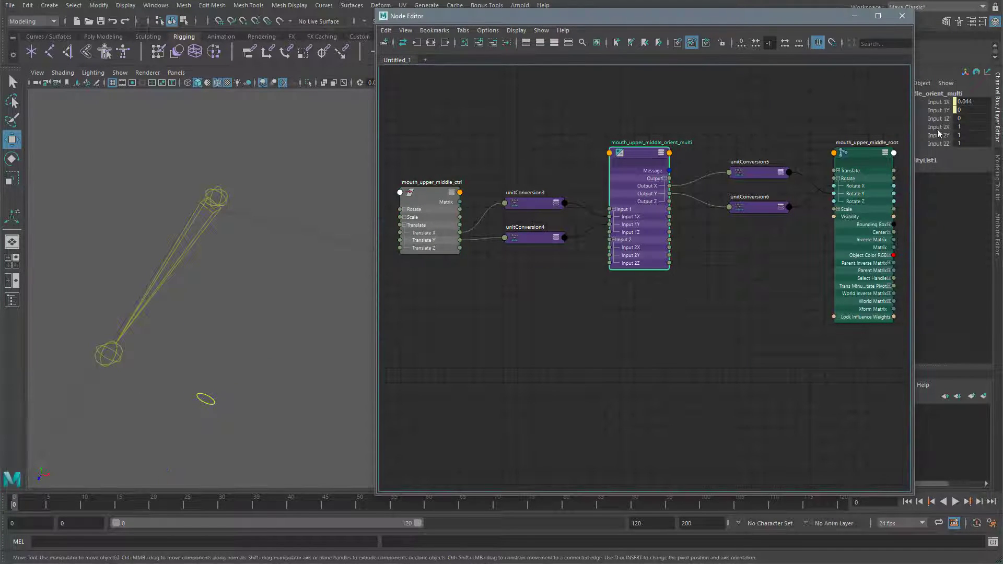
drag(965, 126, 965, 143)
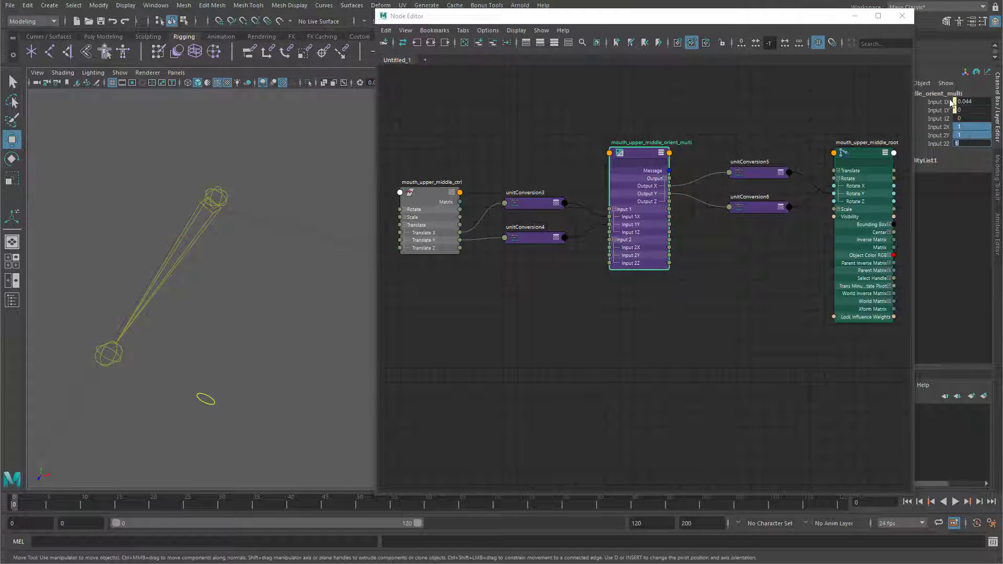
click(971, 127)
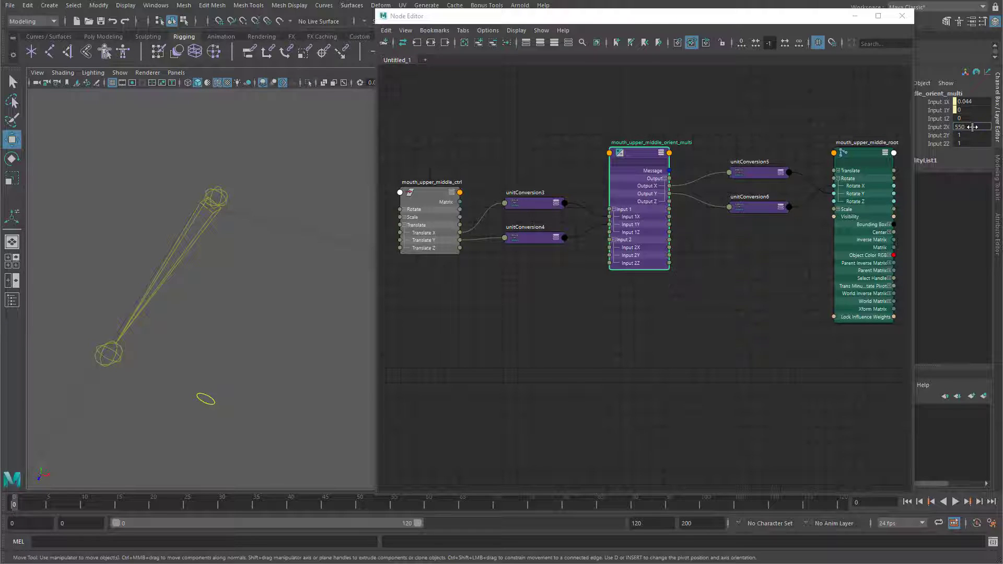
key(Return)
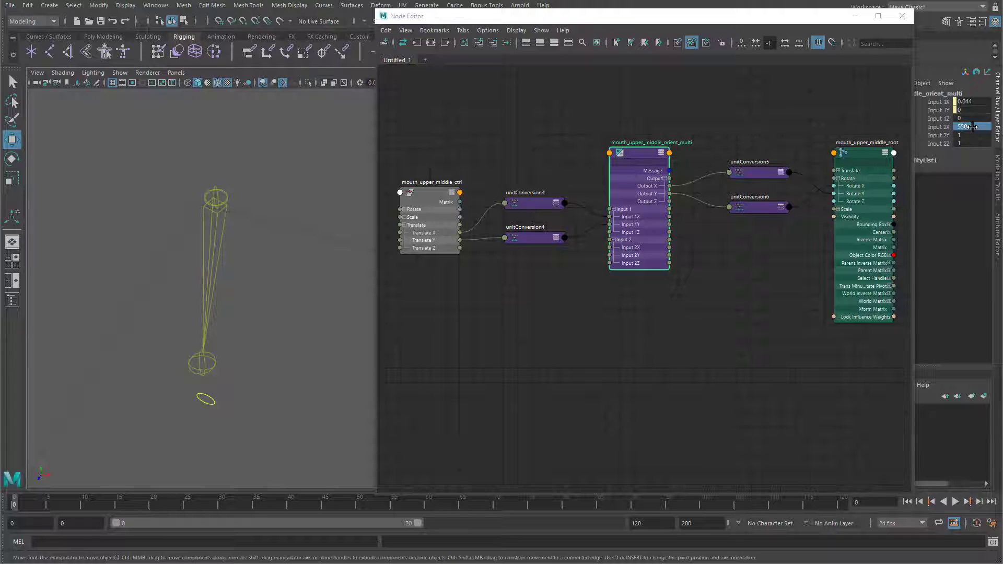
click(975, 132)
key(Return)
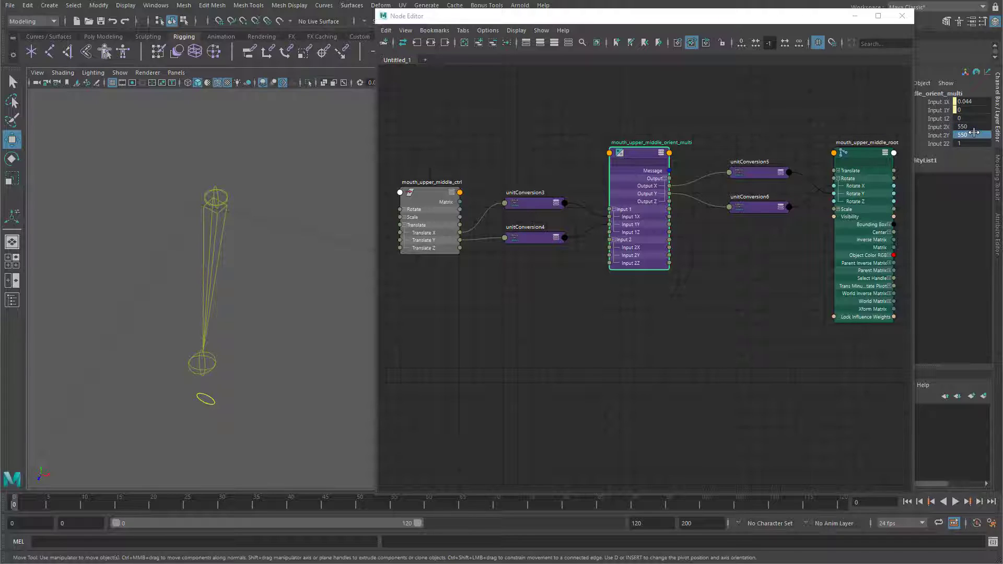
Step: Try moving mouth_upper_middle_ctrl to about 0.032 in X and -0.026 in Y to test how the joint follows
click(212, 400)
drag(214, 405, 194, 314)
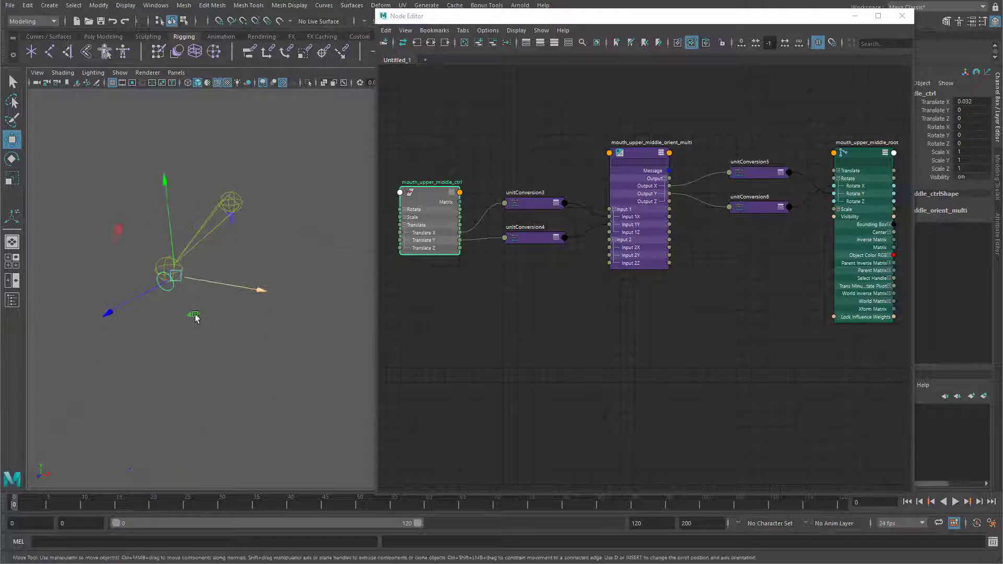
drag(172, 237, 195, 317)
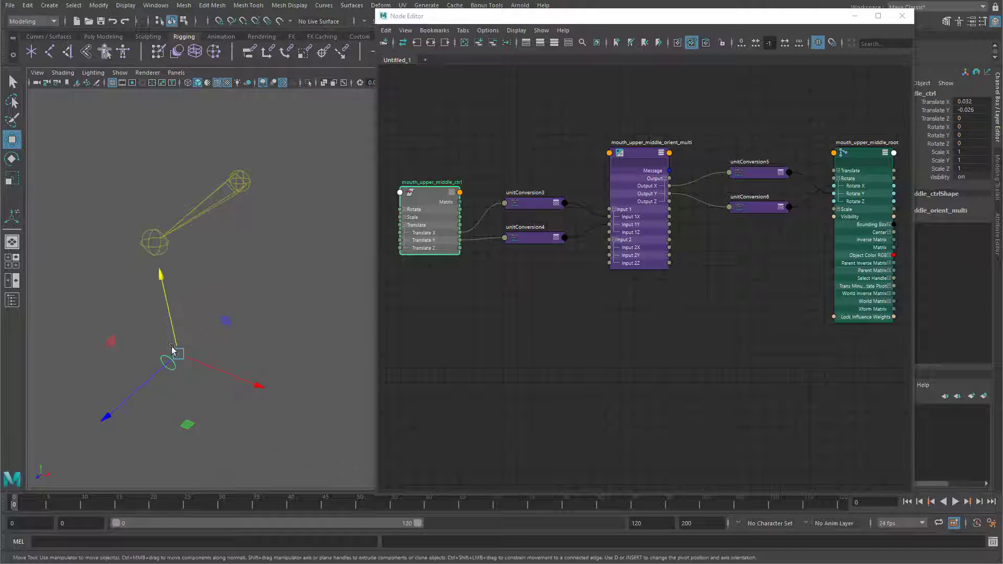
Step: Reverse the sign of Input 2Y on mouth_upper_middle_orient_multi to flip the joint's vertical rotation
click(630, 160)
click(963, 135)
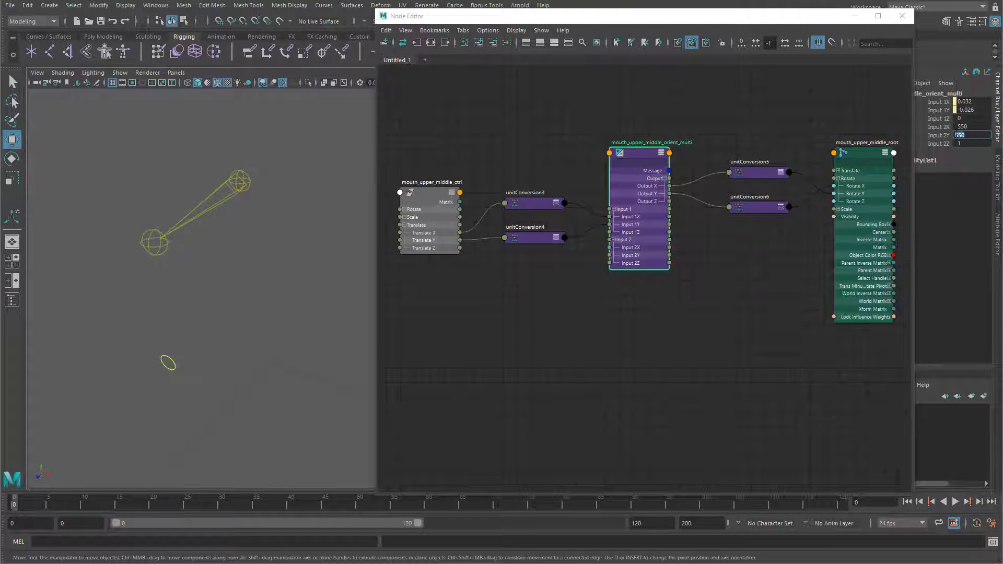
key(Return)
Step: Test-move mouth_upper_middle_ctrl and reset its Translate X, Y and Z to 0
click(172, 365)
alt+drag(157, 400, 199, 317)
drag(972, 104, 974, 118)
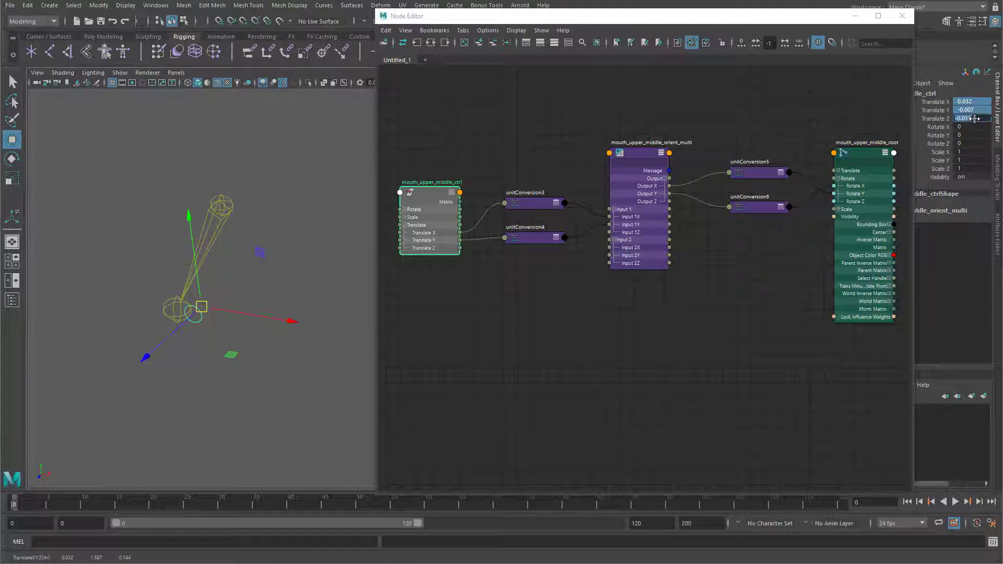
text(0)
key(Return)
Step: Try moving mouth_upper_middle_ctrl about 0.026 up in Y and undo the move
drag(97, 264, 73, 196)
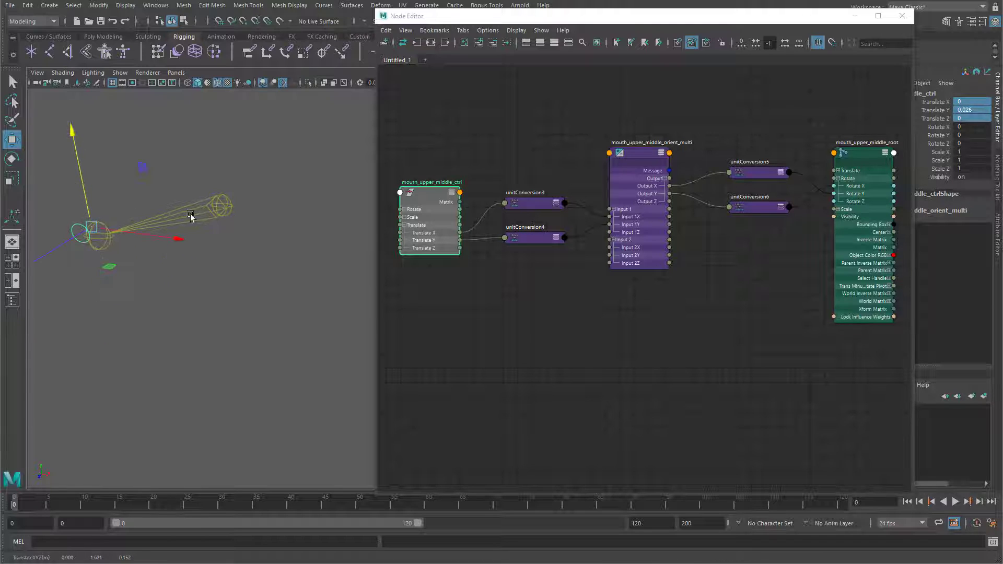
key(ctrl+z)
key(ctrl+z)
key(ctrl+z)
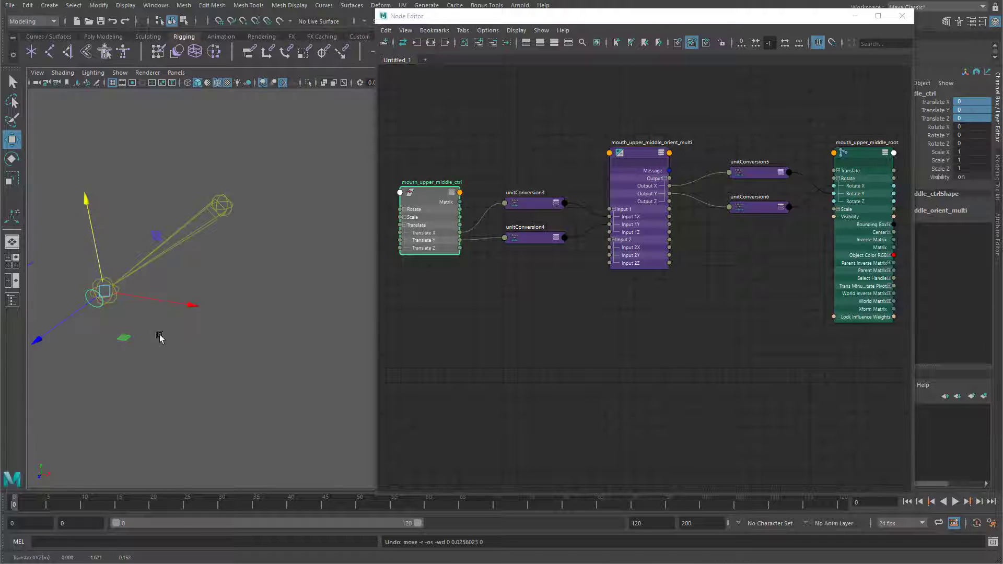
Step: Try further moves of mouth_upper_middle_ctrl against the joint from another angle and undo them
drag(190, 352, 287, 361)
key(ctrl+z)
alt+drag(127, 327, 142, 297)
key(ctrl+z)
Step: Move mouth_upper_middle_ctrl about 0.057 in X and compare its position with the joint from several angles
alt+drag(233, 340, 324, 418)
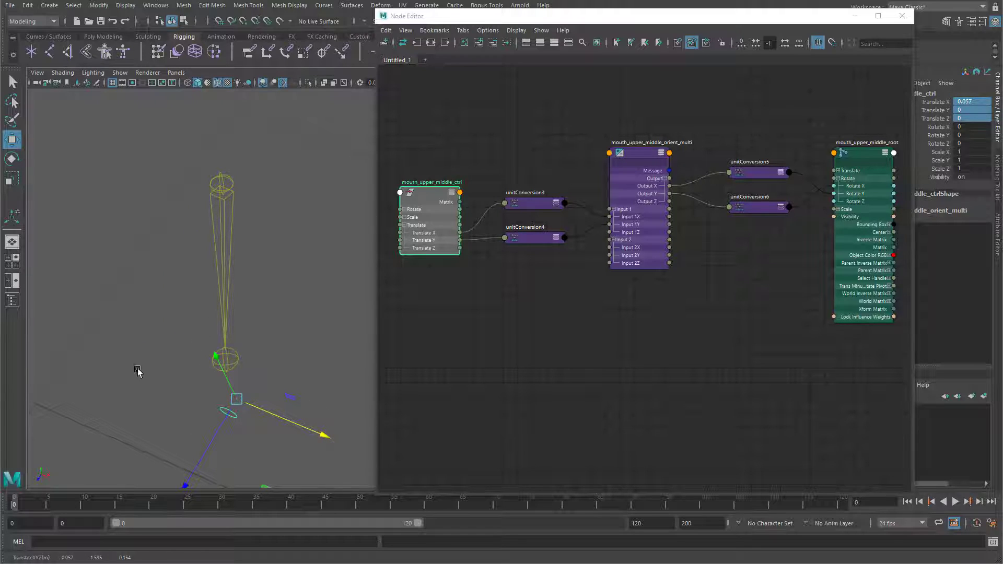
alt+drag(270, 355, 224, 347)
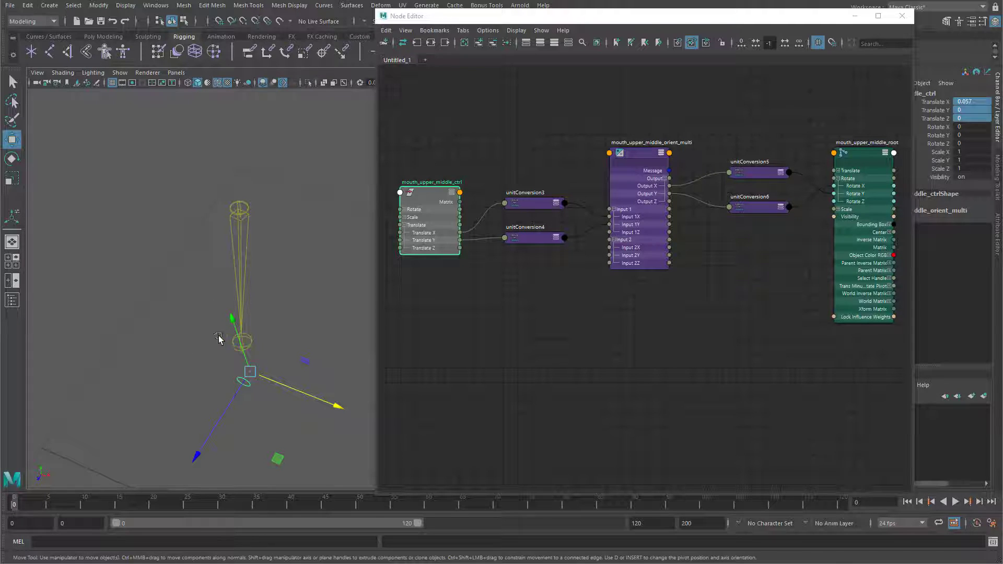
alt+drag(253, 389, 237, 372)
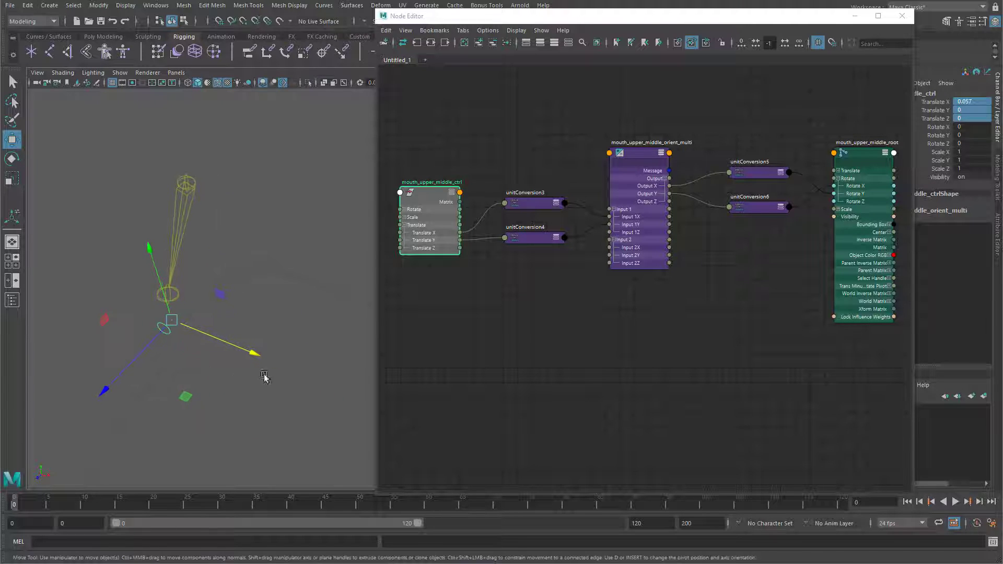
Step: Try sliding the mouth_upper_middle joint along its Z axis, undo the move, and test-move mouth_upper_middle_ctrl slightly in X
alt+middle_drag(743, 319, 721, 293)
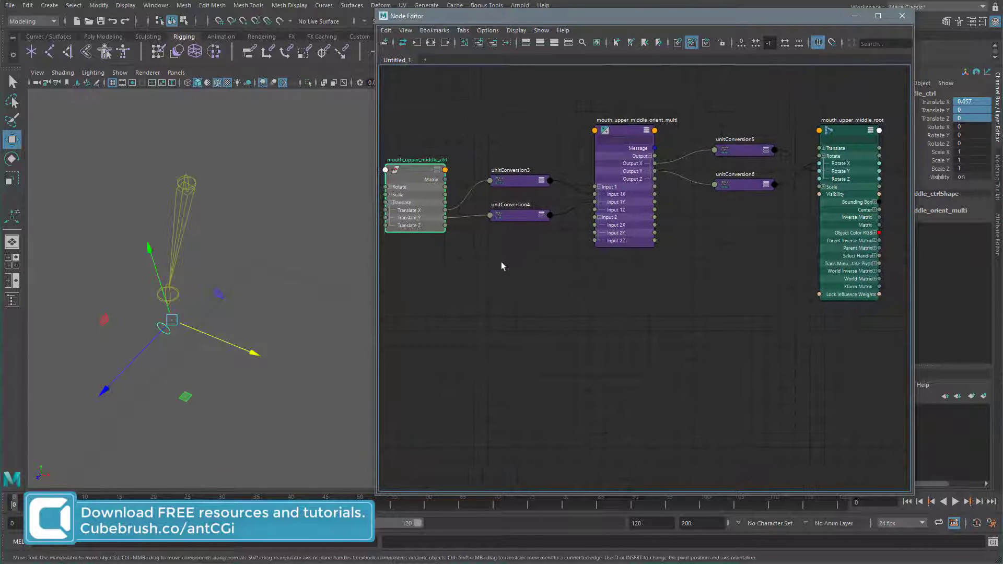
click(174, 297)
alt+drag(152, 323, 151, 331)
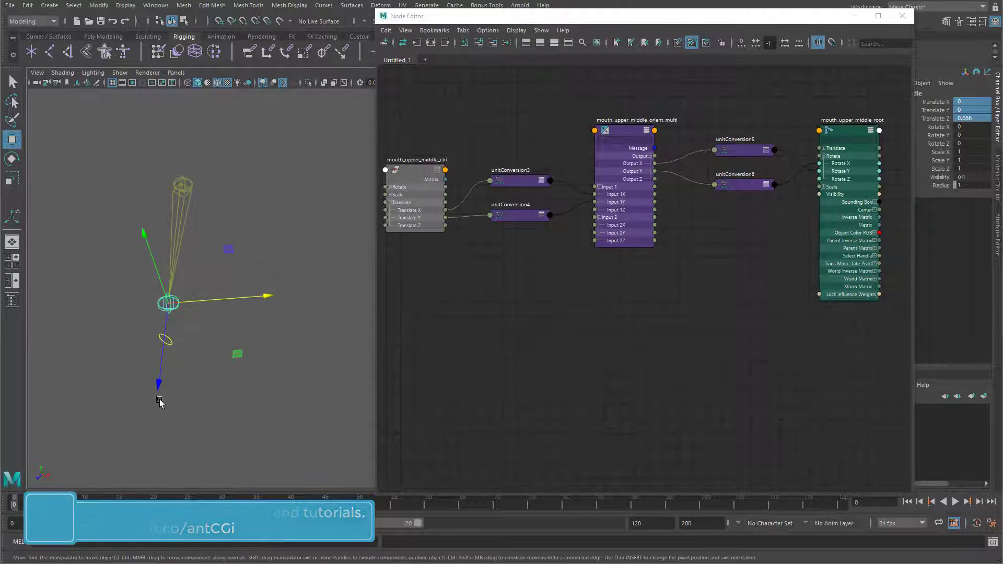
click(157, 384)
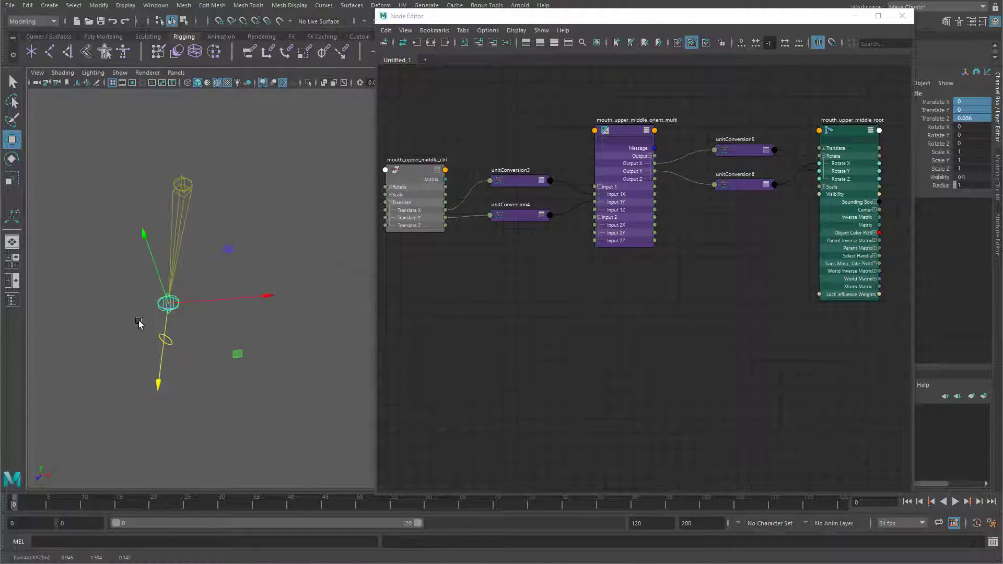
drag(159, 383, 136, 344)
key(ctrl+z)
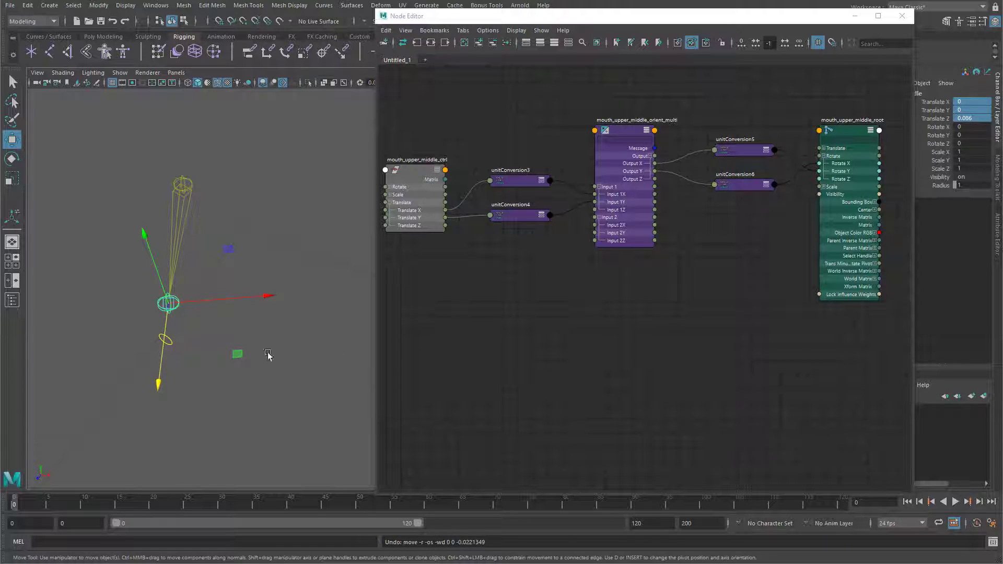
click(170, 342)
drag(204, 344, 186, 315)
Step: Add the mouth_upper_middle joint to the node graph below mouth_upper_middle_orient_multi and expand its Translate channels
click(179, 304)
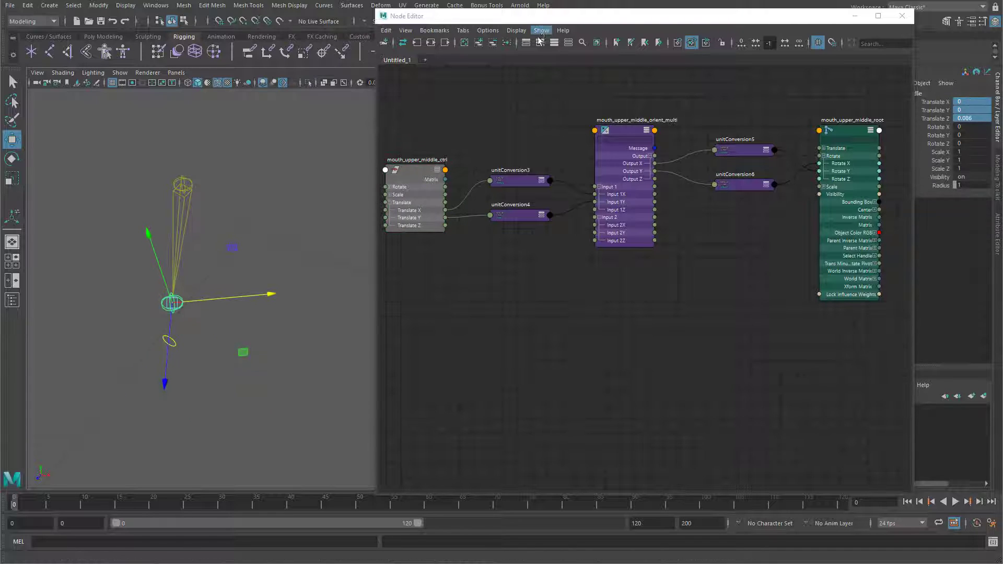
click(478, 43)
click(870, 259)
drag(851, 255, 635, 320)
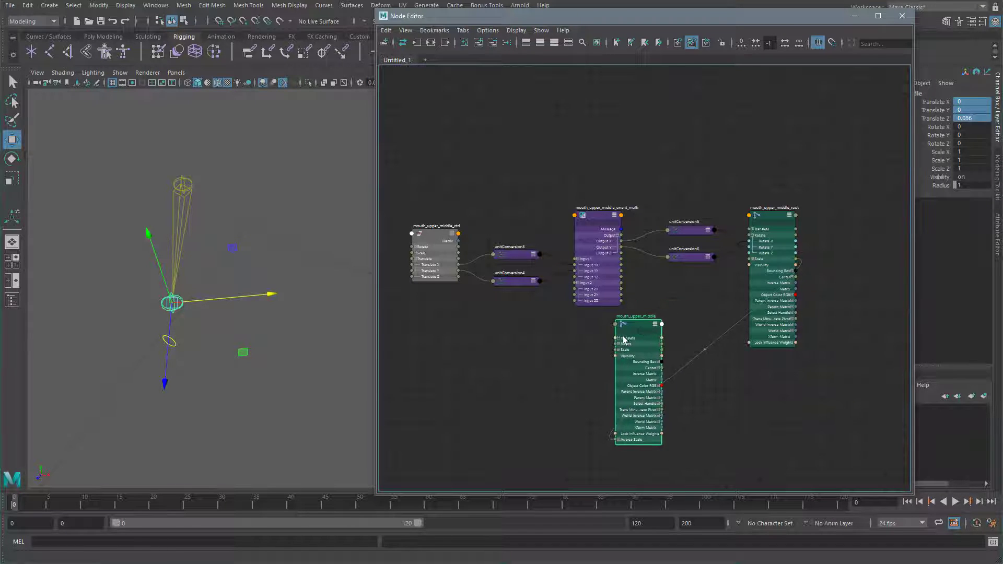
alt+middle_drag(553, 325, 599, 270)
scroll(600, 270, up, 2)
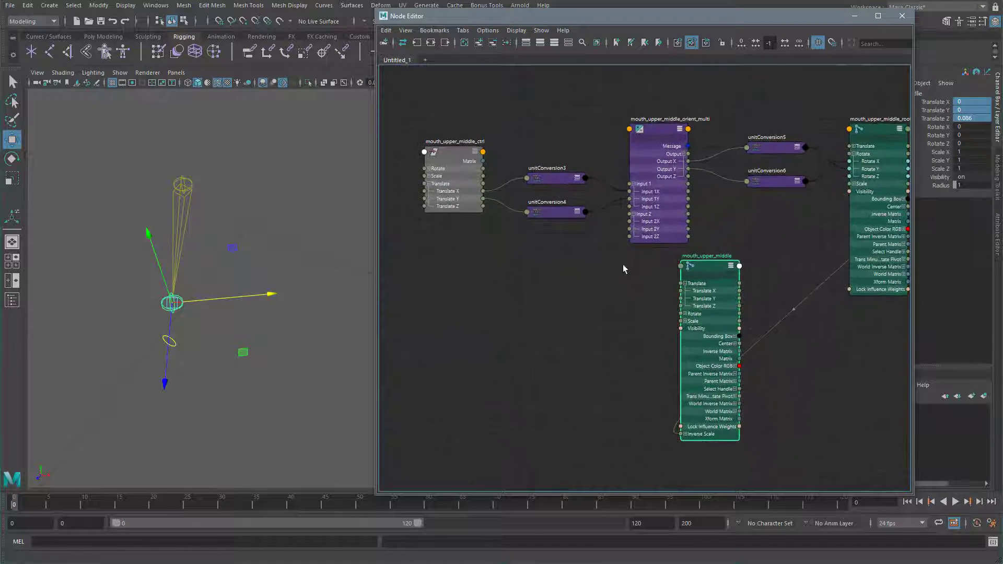
Step: Try connecting mouth_upper_middle_ctrl's Translate X directly to mouth_upper_middle's Translate Z, test-move the control in X, and undo the move and connection
drag(483, 191, 679, 311)
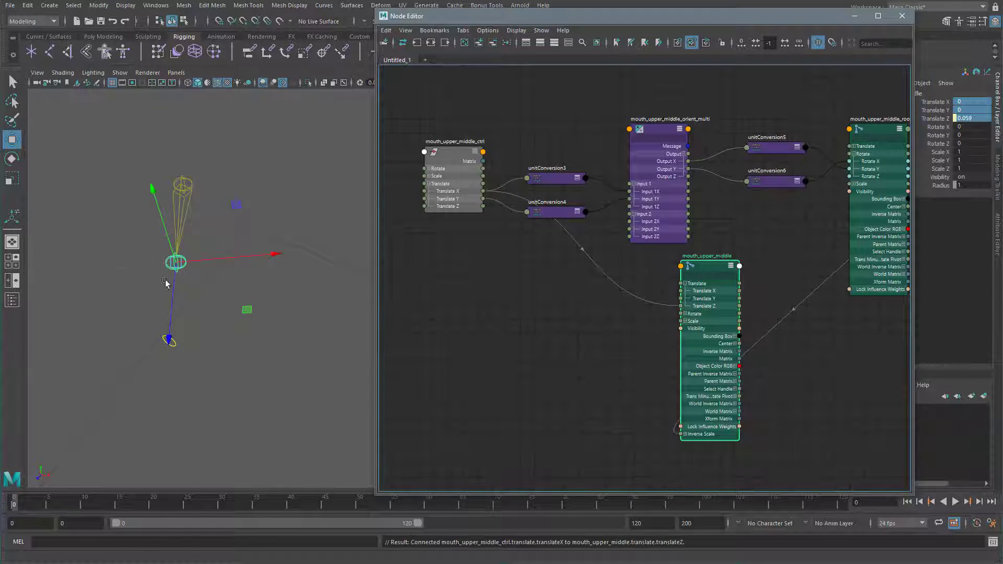
click(177, 345)
drag(208, 346, 272, 345)
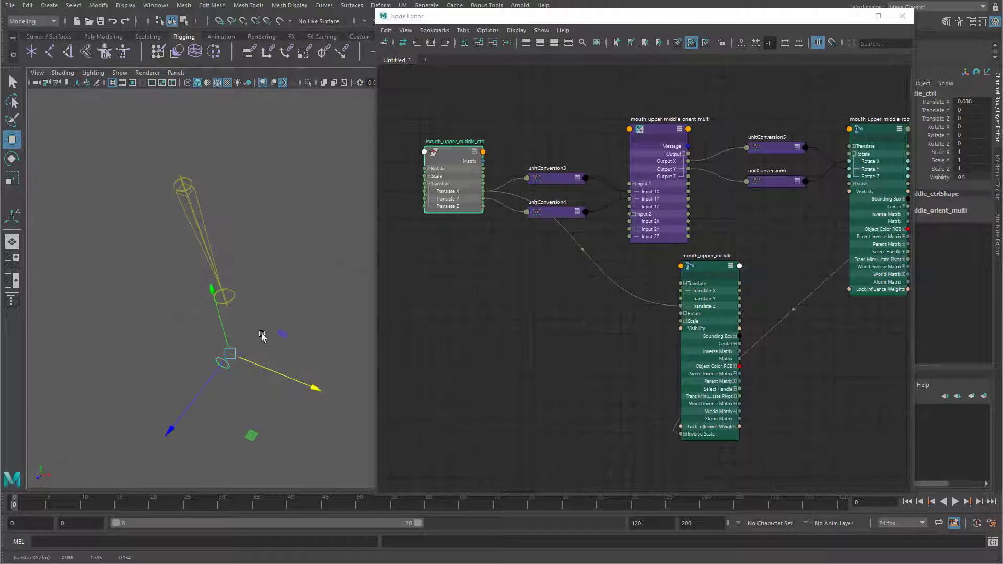
key(ctrl+z)
key(ctrl+z)
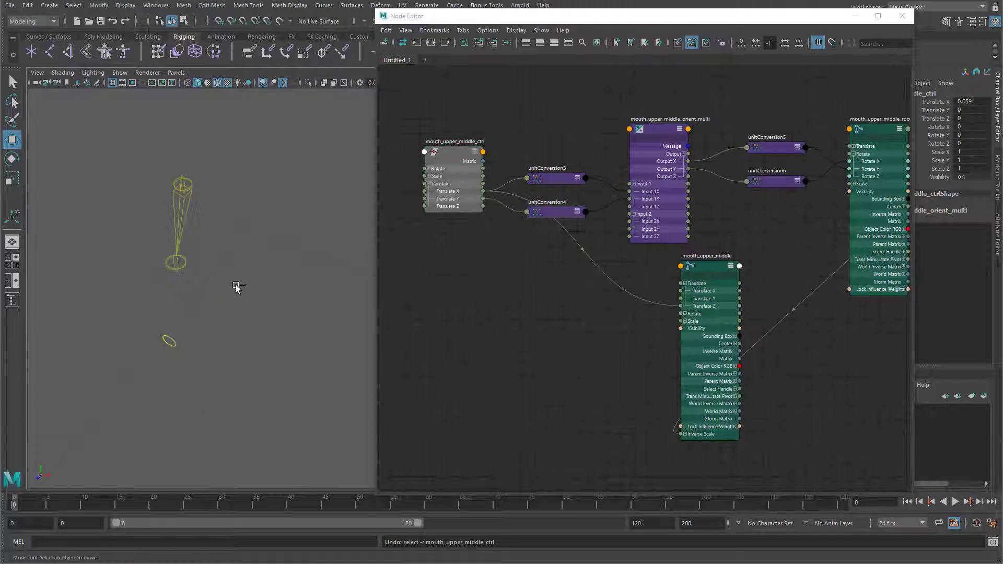
key(ctrl+z)
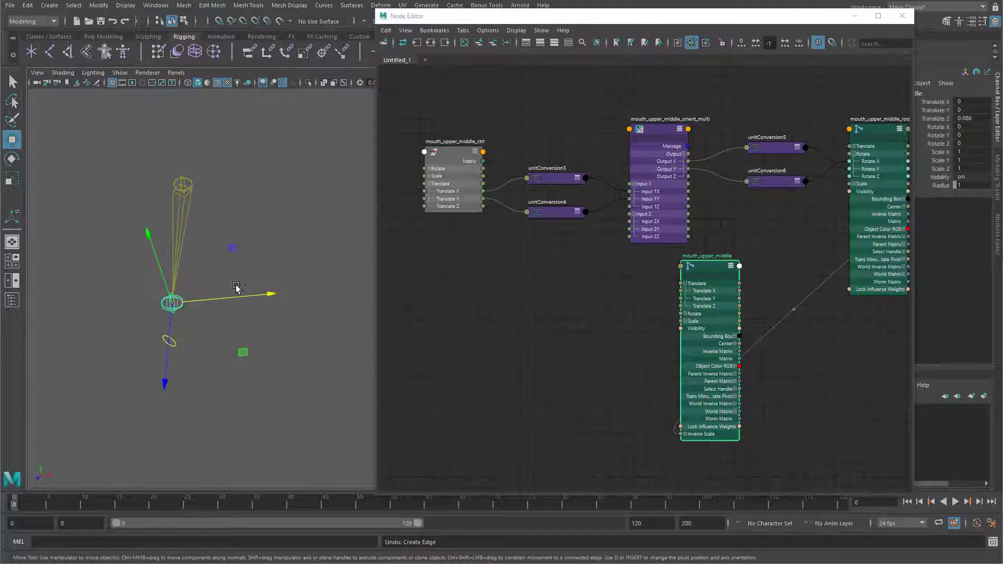
Step: Move mouth_upper_middle_ctrl to about 0.061 in X to compare its position with the joint
alt+drag(291, 325, 302, 330)
click(300, 330)
alt+middle_drag(220, 323, 231, 324)
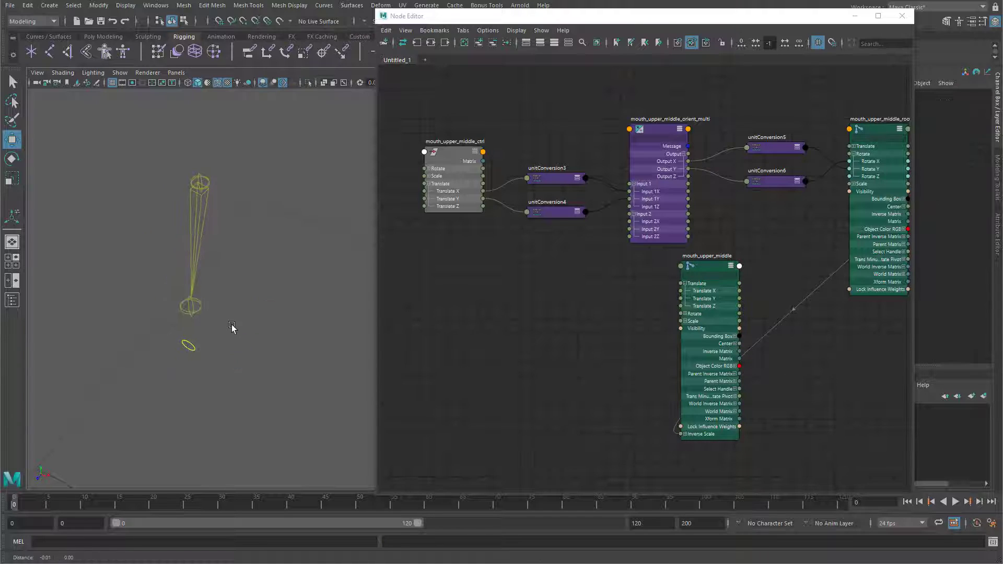
click(187, 344)
mouse_move(228, 354)
mouse_down()
mouse_move(143, 312)
mouse_move(230, 357)
mouse_up()
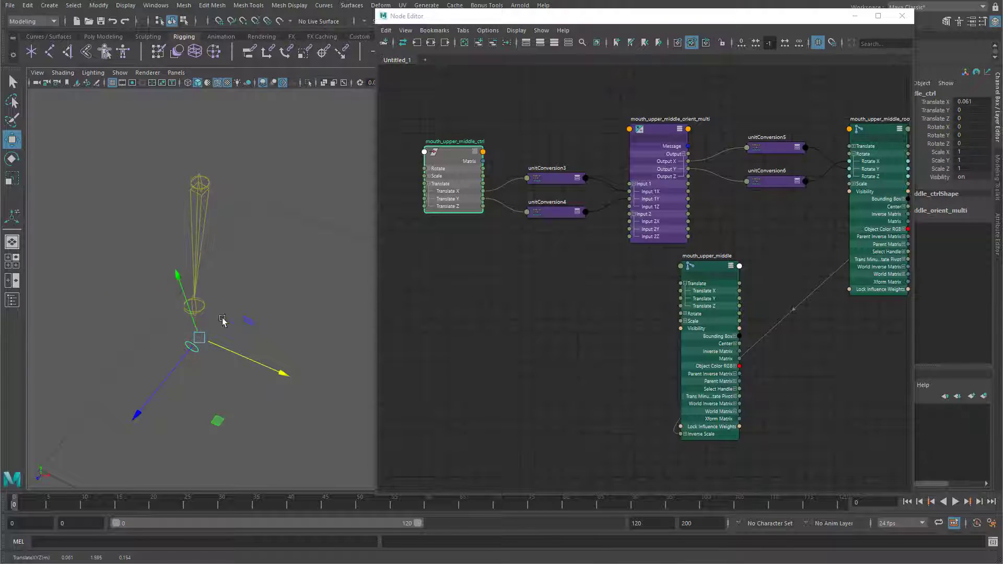
Step: Duplicate mouth_upper_middle_orient_multi, place the copy beside the mouth_upper_middle node, and expand its input and output channels
drag(709, 267, 736, 270)
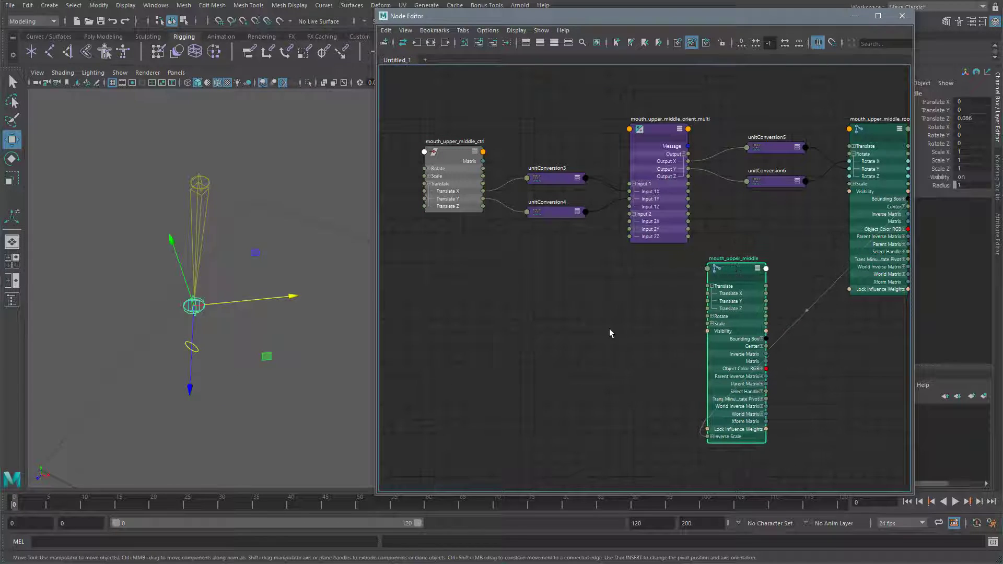
click(607, 327)
click(660, 133)
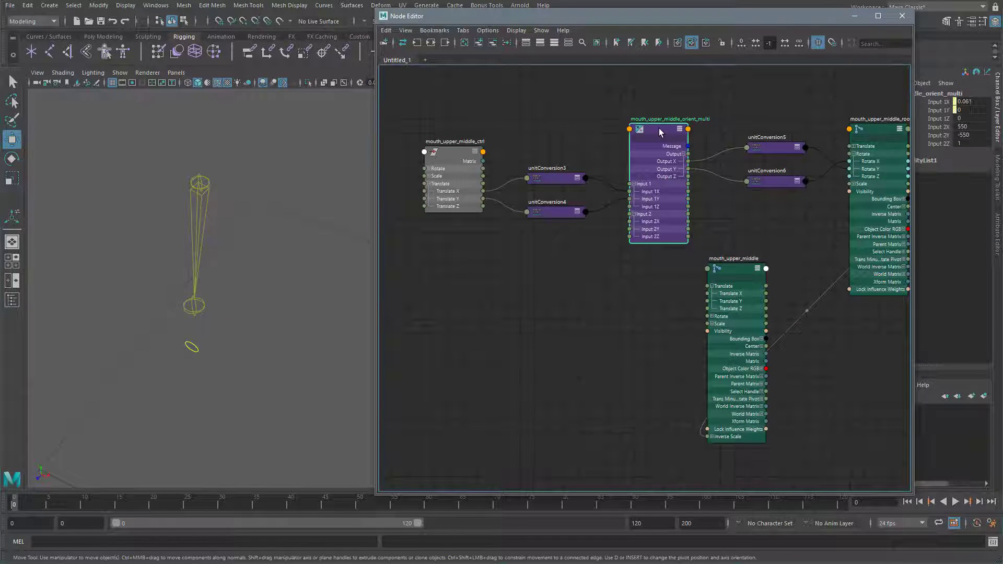
key(ctrl+d)
click(553, 370)
drag(533, 373, 581, 310)
click(555, 340)
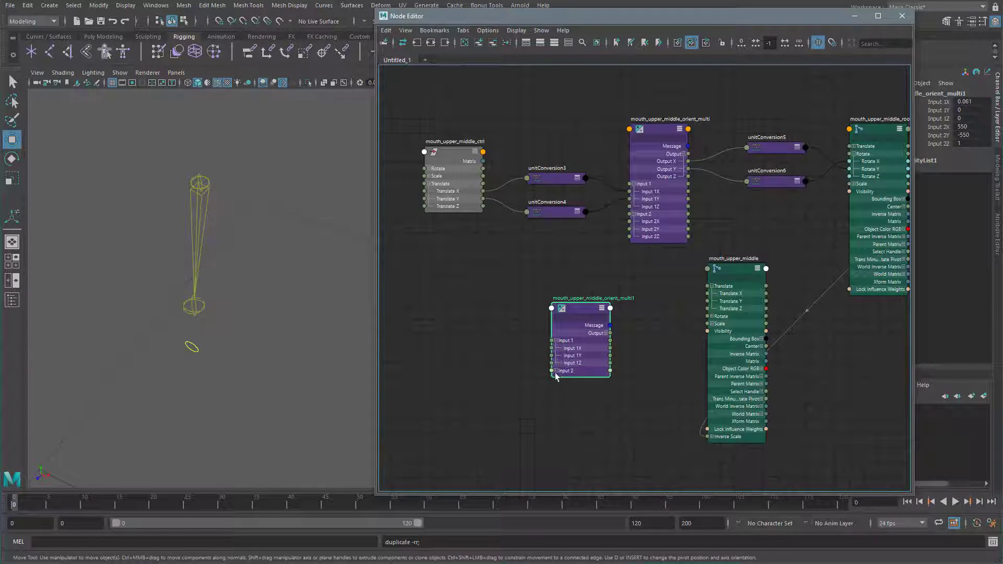
click(556, 371)
drag(610, 332, 606, 332)
click(605, 333)
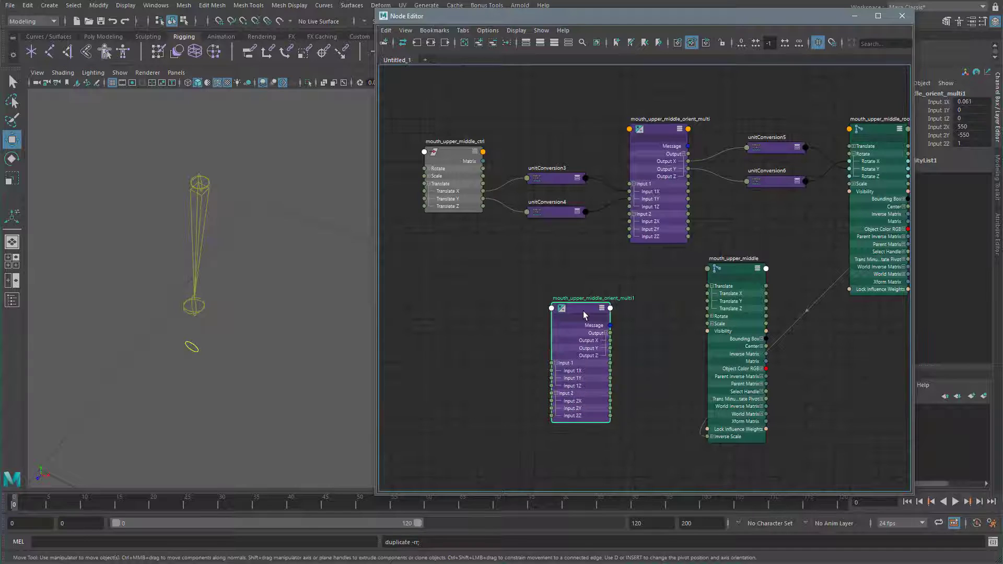
Step: Set the duplicated node's Input 2X and Input 2Y to 1 and rename it mouth_upper_middle_trans_multi
drag(965, 135, 967, 127)
text(1)
key(Return)
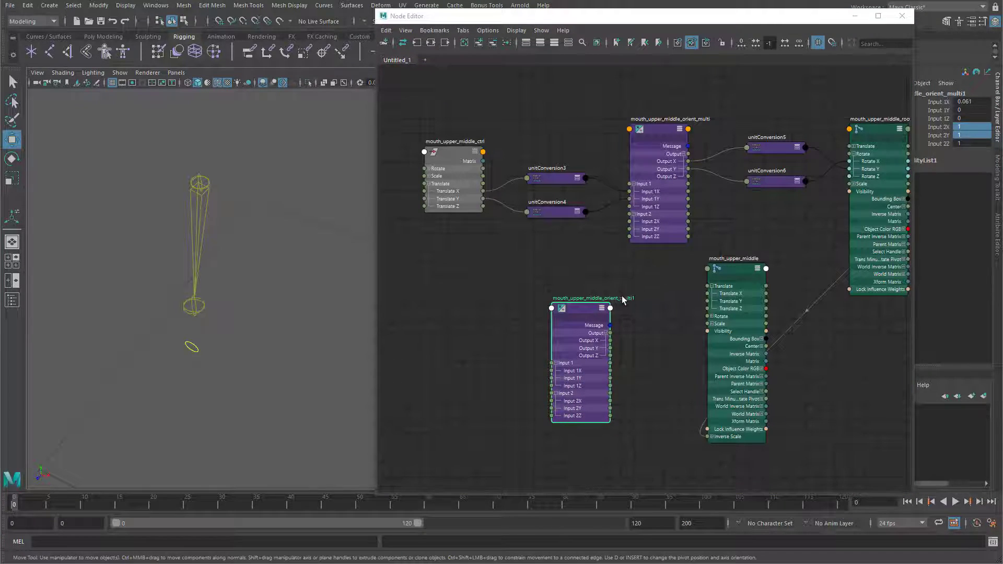
double_click(625, 297)
drag(614, 297, 626, 297)
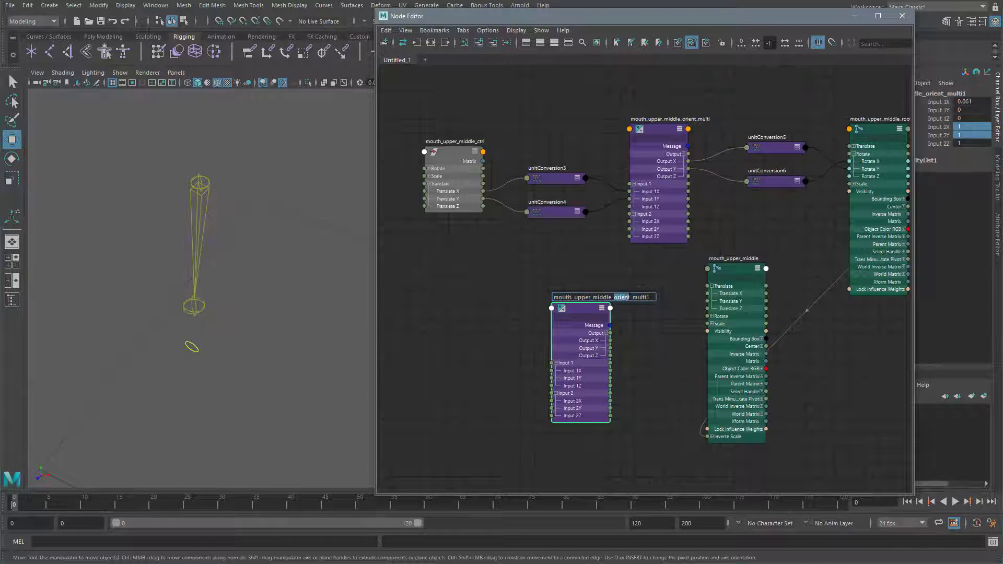
text(trans)
key(Return)
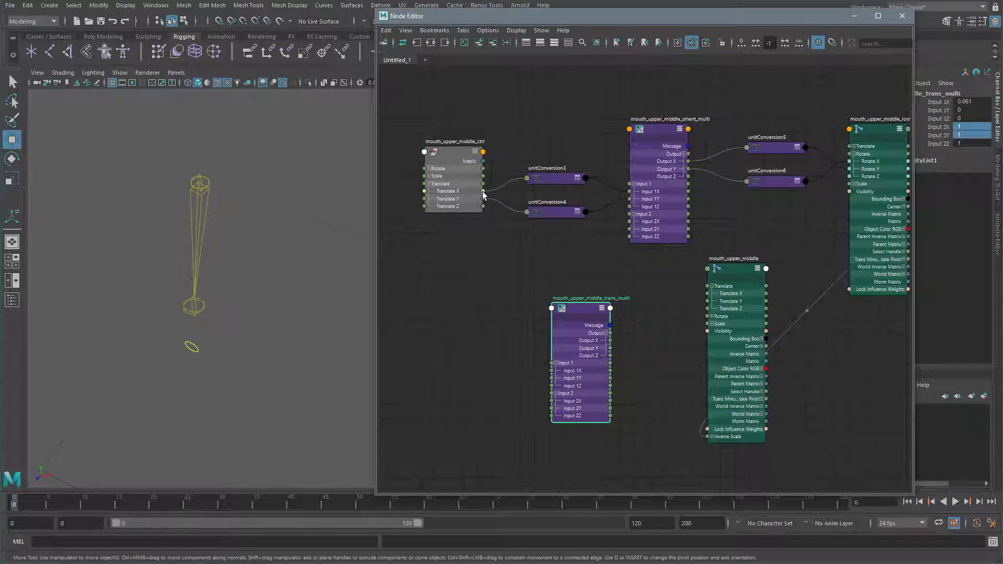
Step: Connect mouth_upper_middle_ctrl's Translate X to mouth_upper_middle_trans_multi's Input 1X and arrange both nodes of the new branch below the orient branch
drag(483, 192, 550, 373)
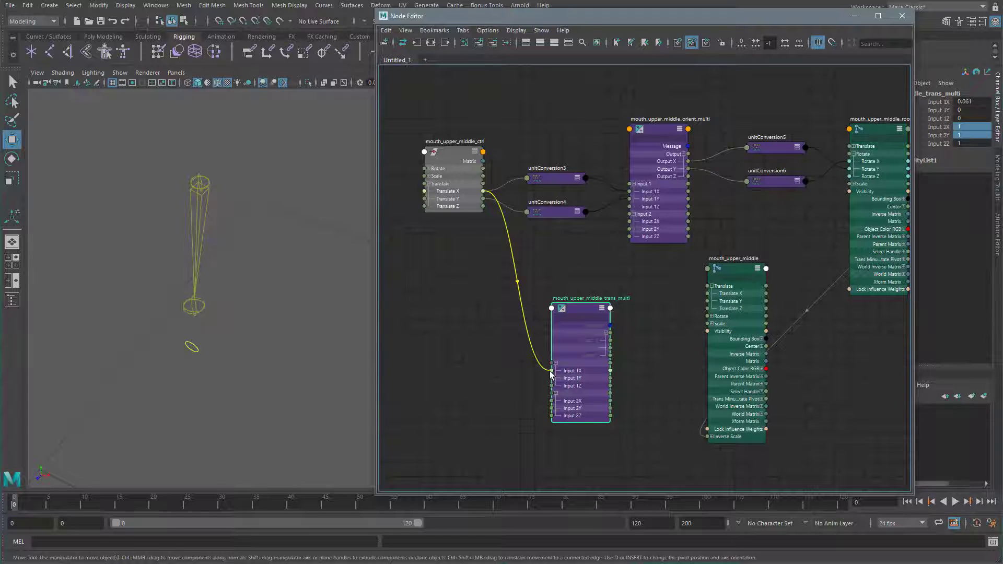
drag(550, 373, 551, 371)
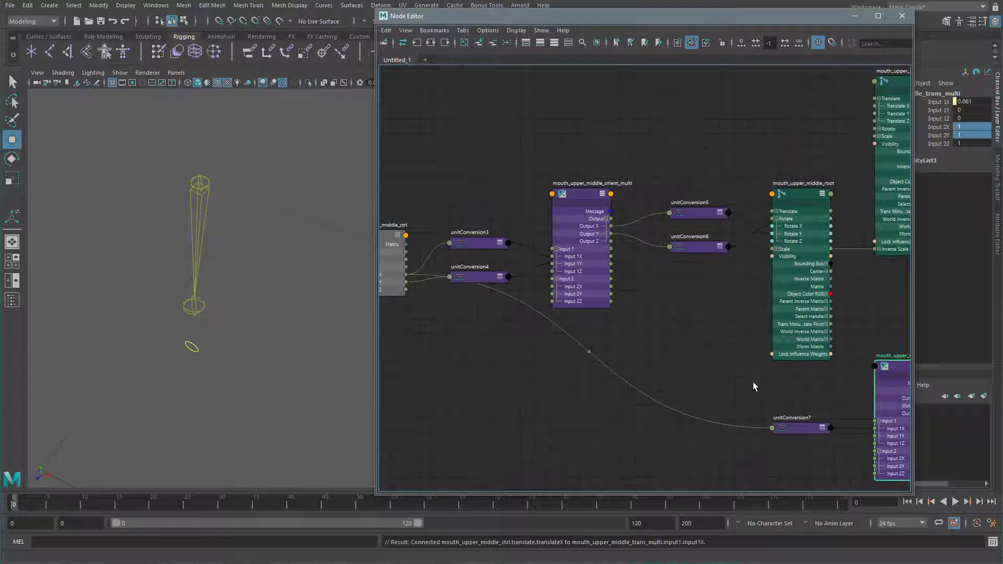
drag(801, 427, 527, 371)
drag(897, 366, 584, 348)
alt+middle_drag(604, 361, 679, 318)
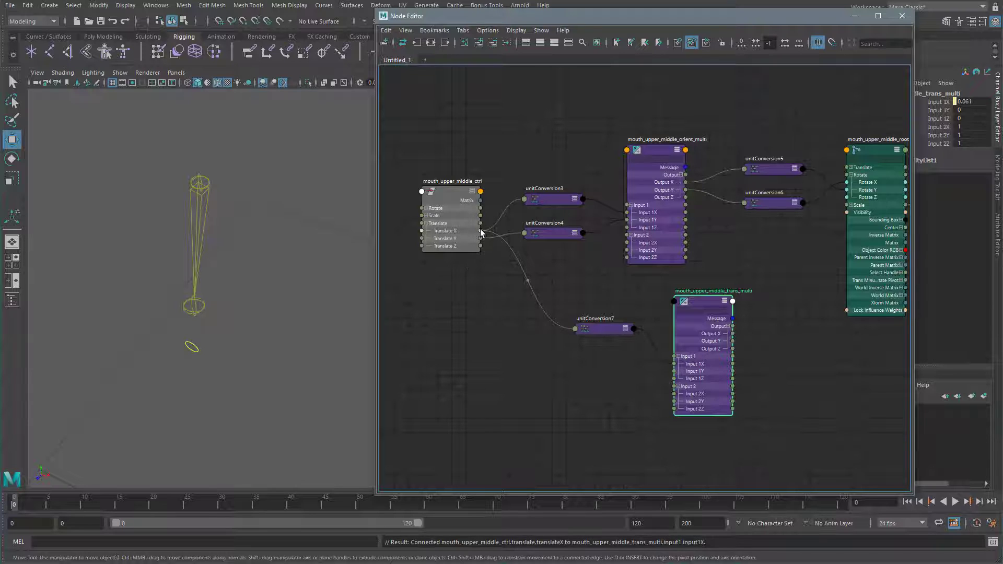
Step: Connect mouth_upper_middle_ctrl's Translate X to mouth_upper_middle_trans_multi's Input 2X as well and tidy the conversion nodes
drag(481, 232, 672, 396)
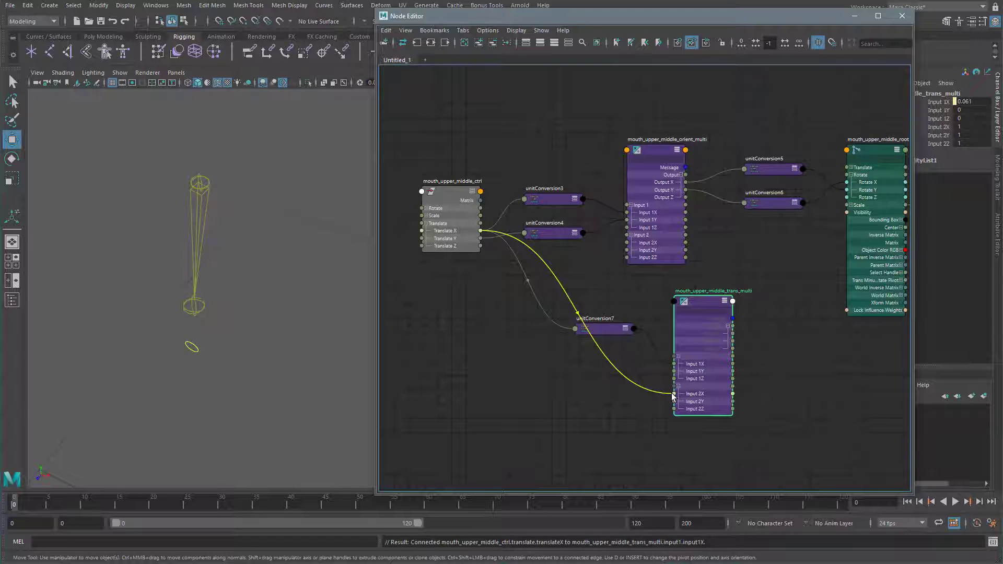
drag(672, 395, 672, 393)
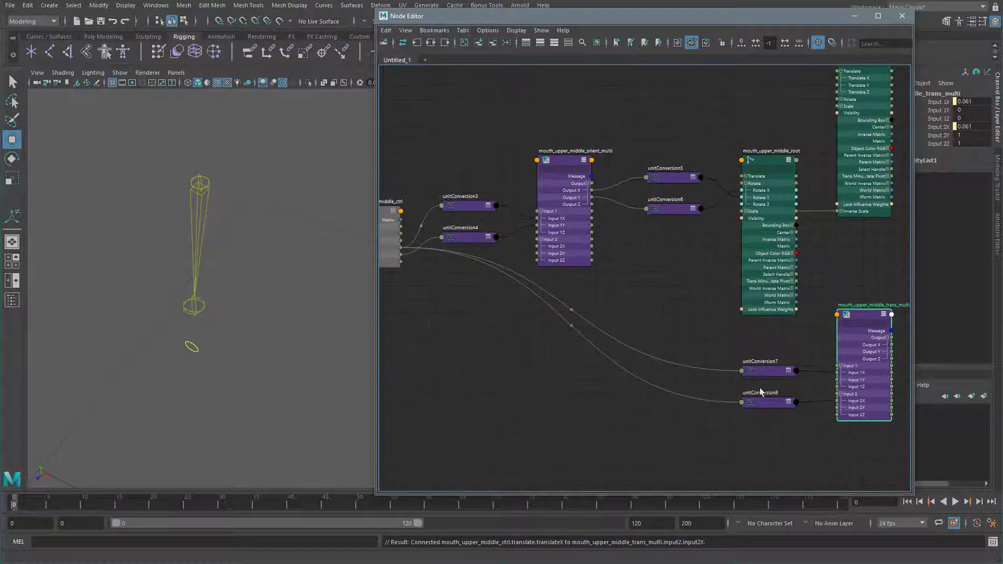
drag(766, 371, 488, 300)
drag(768, 403, 502, 361)
drag(863, 315, 609, 329)
Step: Bring the mouth_upper_middle joint node closer to mouth_upper_middle_trans_multi in the graph
alt+middle_drag(773, 361, 717, 406)
drag(820, 89, 817, 297)
alt+middle_drag(702, 369, 719, 284)
drag(831, 213, 701, 287)
alt+middle_drag(612, 337, 638, 324)
Step: Try driving mouth_upper_middle's Translate Z from mouth_upper_middle_trans_multi's Output X, test-move the control in X, and undo the move and connection
drag(638, 302, 707, 316)
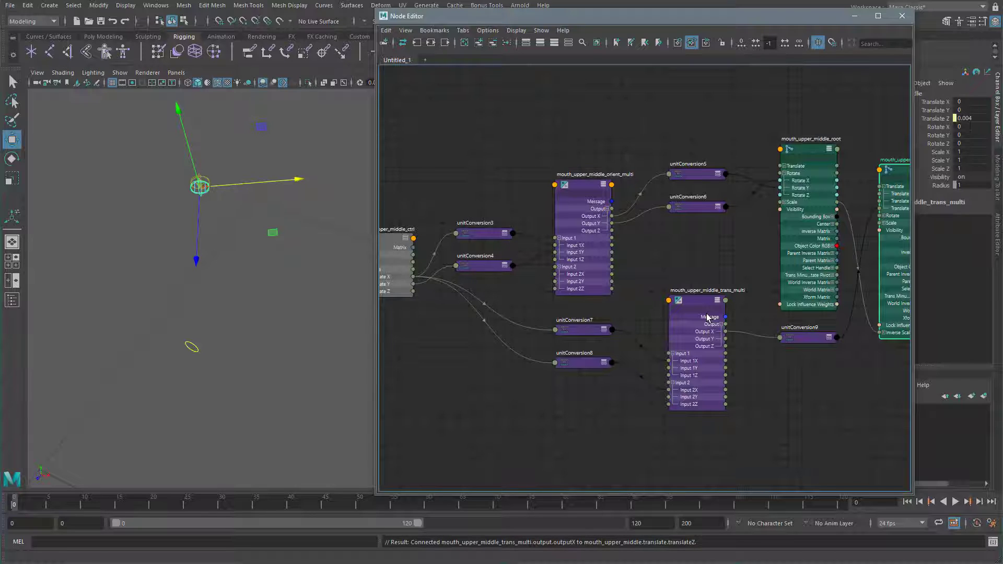
alt+right_drag(233, 351, 183, 350)
alt+middle_drag(182, 350, 215, 350)
click(215, 329)
drag(259, 339, 405, 415)
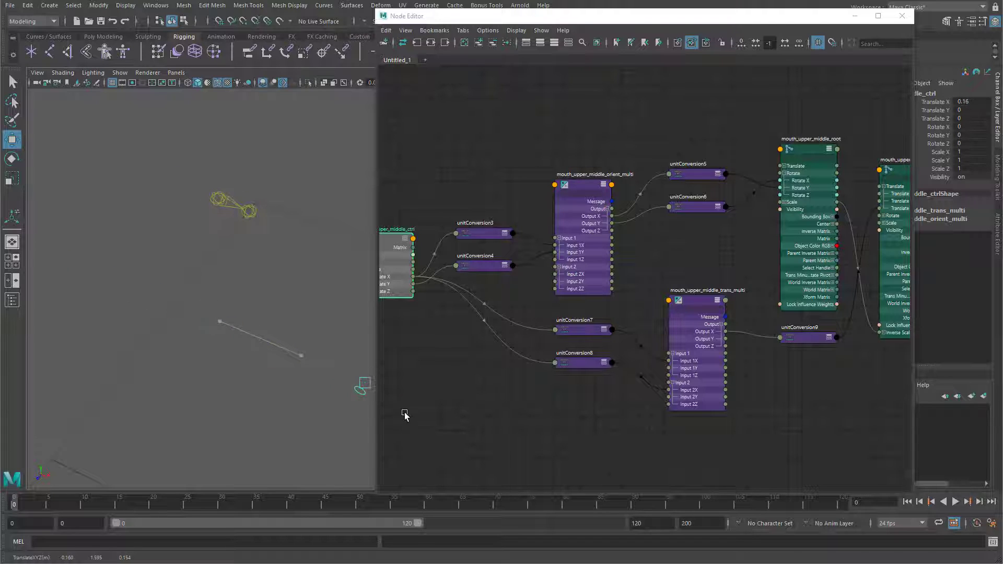
key(ctrl+z)
key(ctrl+z)
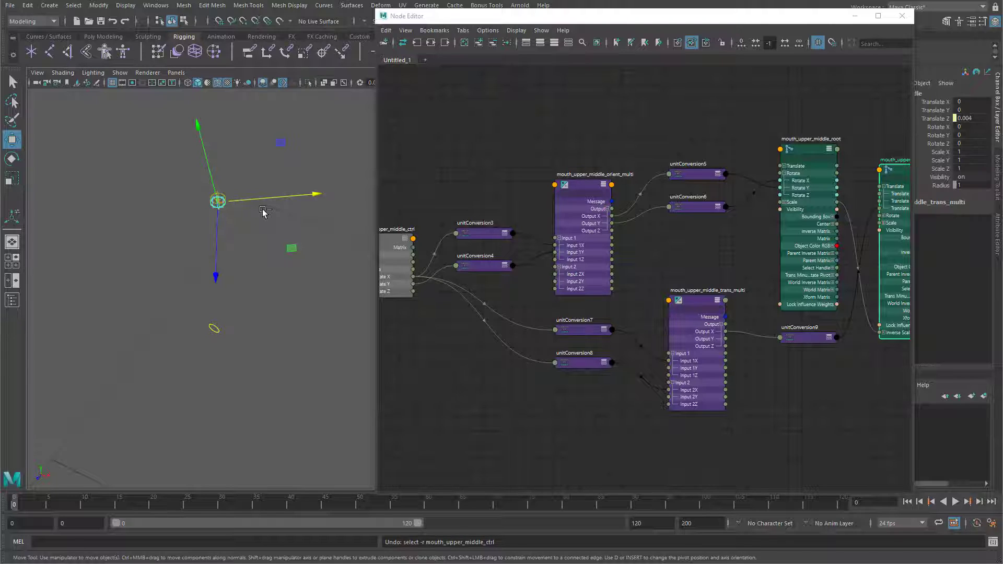
key(ctrl+z)
Step: Select the mouth_upper_middle joint and open its Translate Z value to read the rest offset
click(261, 316)
click(217, 301)
double_click(972, 119)
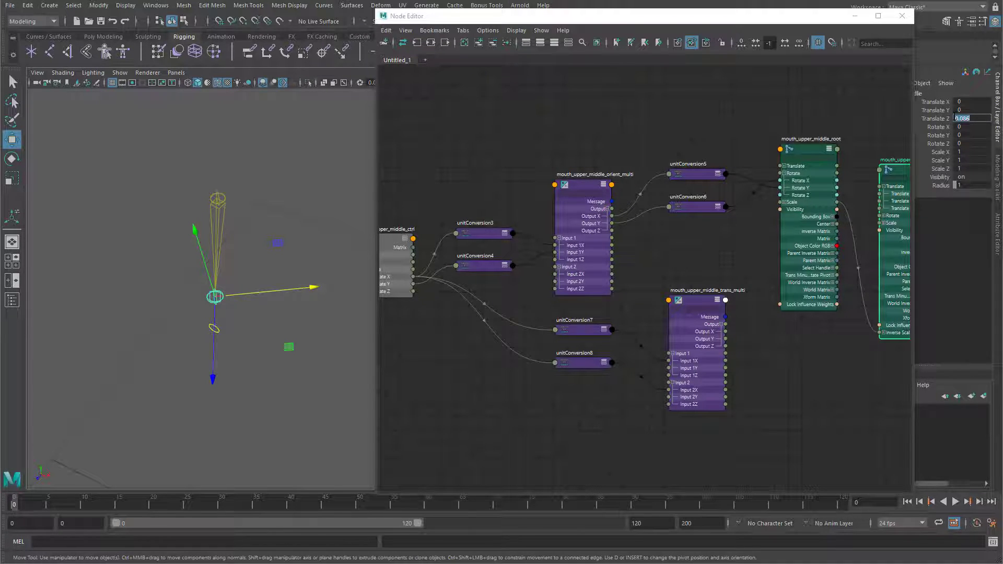
alt+middle_drag(700, 365, 708, 296)
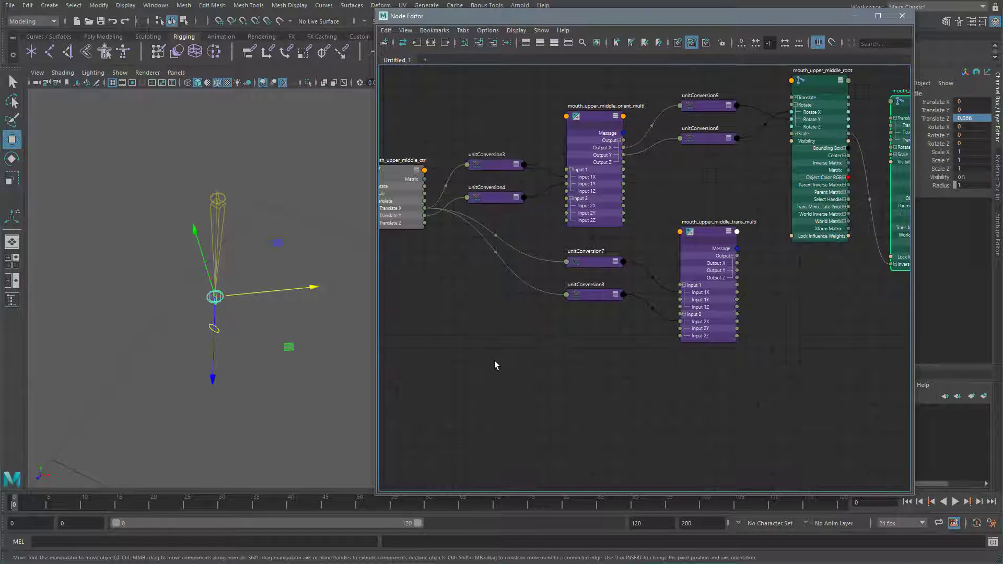
Step: Create a plusMinusAverage node, expand its channels, and place it to the right of mouth_upper_middle_trans_multi
key(Tab)
text(plus)
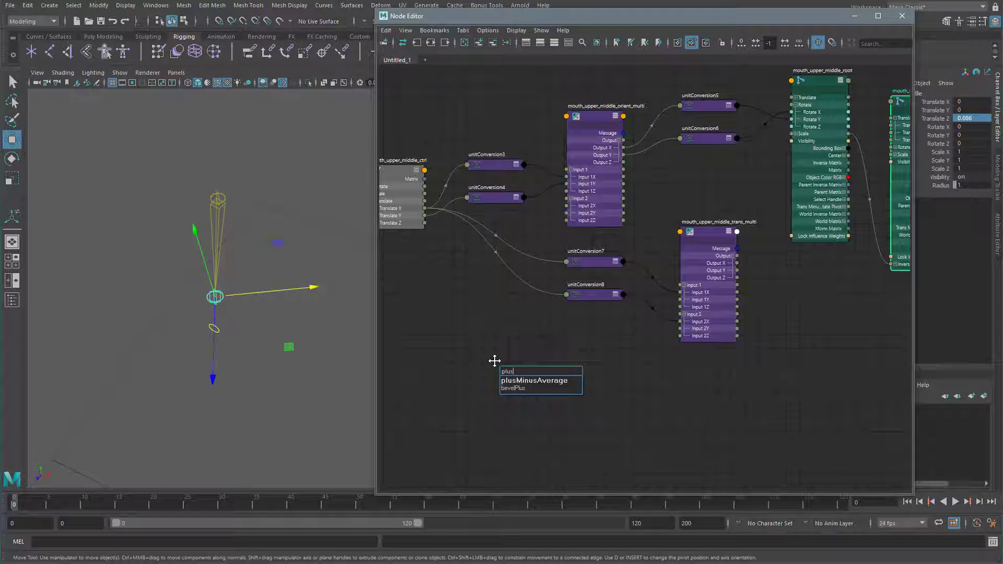
click(533, 381)
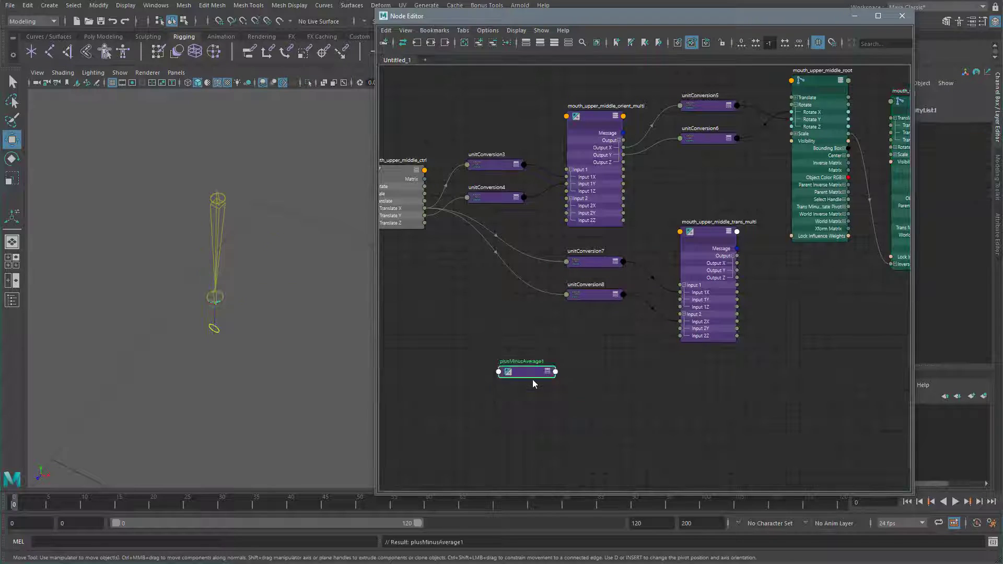
click(546, 370)
drag(519, 371, 800, 305)
click(784, 352)
alt+middle_drag(765, 364, 722, 382)
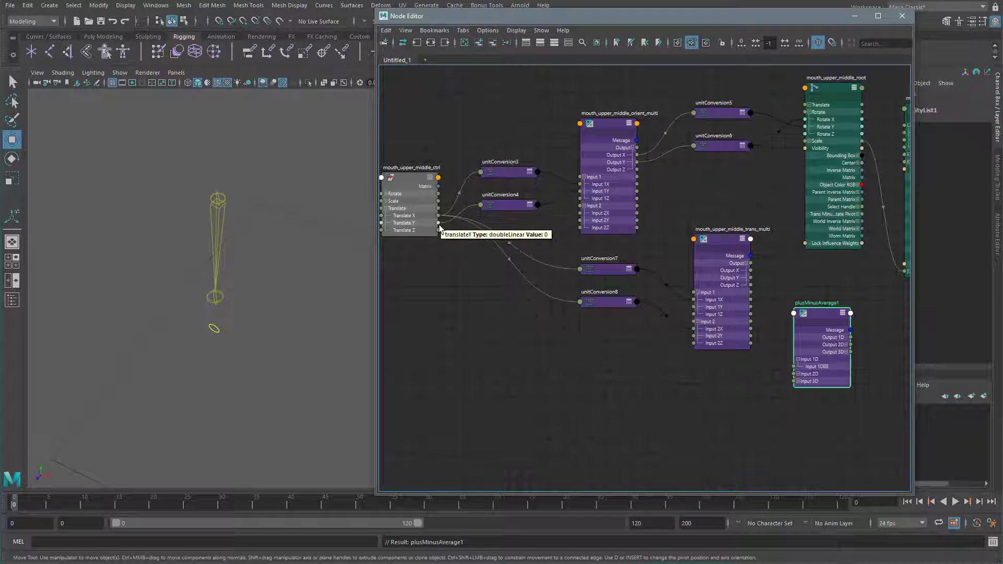
Step: Reset mouth_upper_middle_ctrl's Translate X so the control returns to its rest position, and deselect it
click(216, 327)
double_click(976, 101)
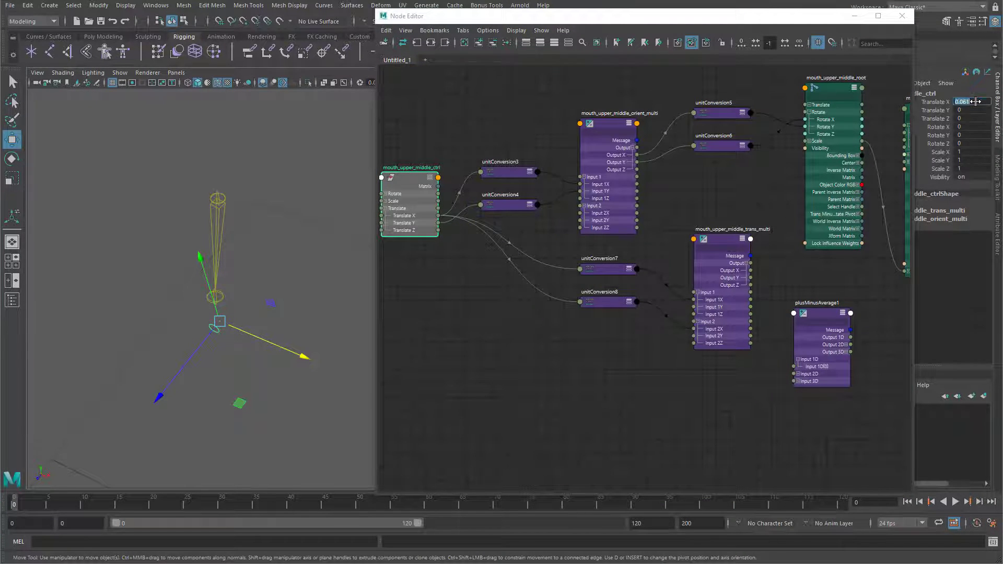
text(-1)
key(Return)
click(262, 310)
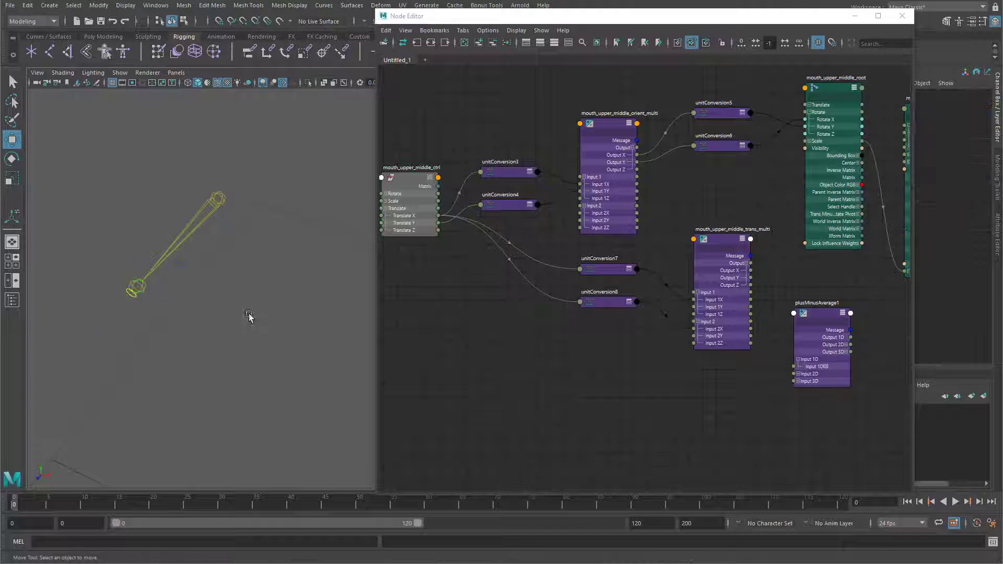
Step: Display the attributes of plusMinusAverage1 in the Attribute Editor, keeping it and the mouth_upper_middle joint in view in the node graph
click(137, 286)
alt+middle_drag(644, 358, 482, 358)
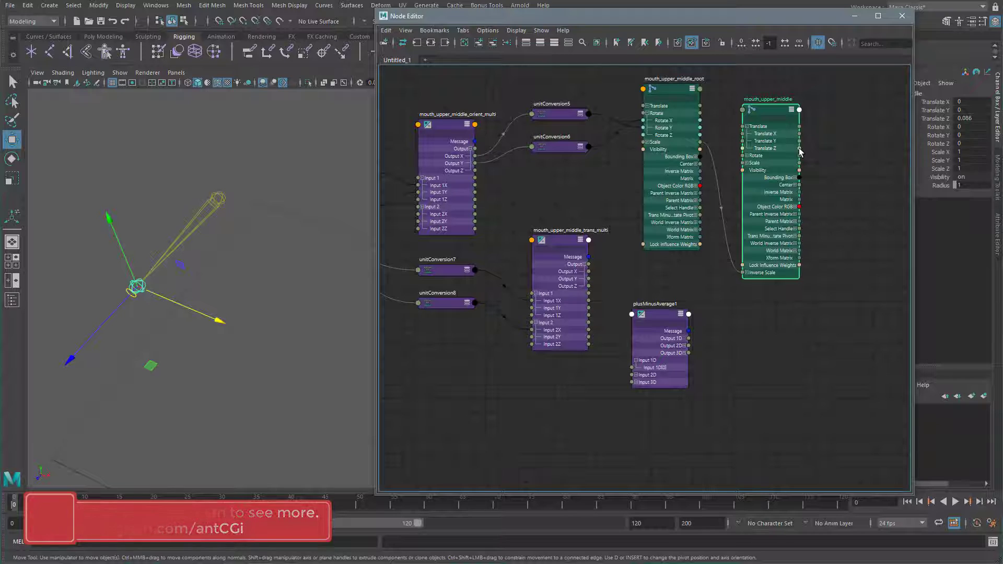
drag(799, 151, 630, 371)
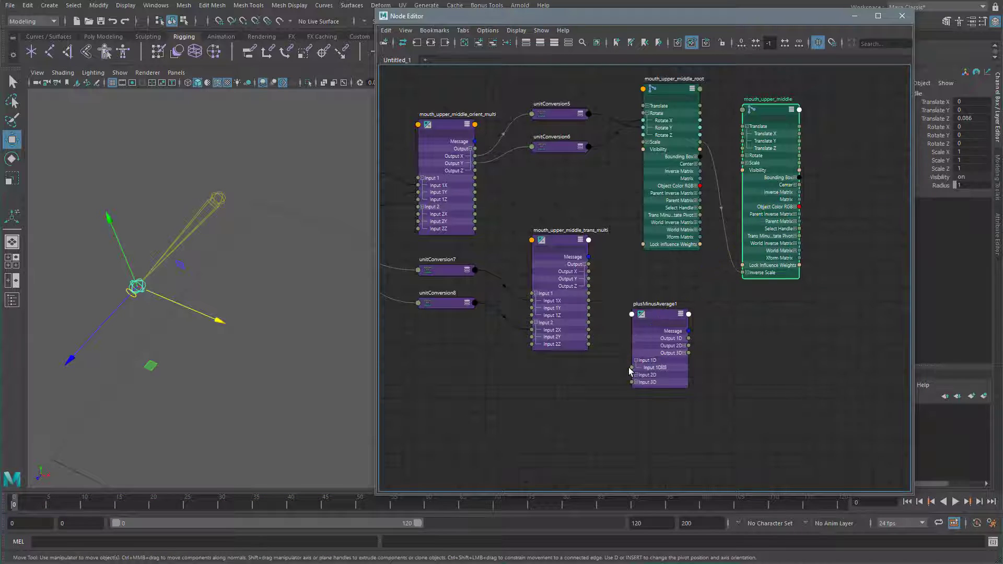
click(656, 314)
drag(795, 19, 692, 52)
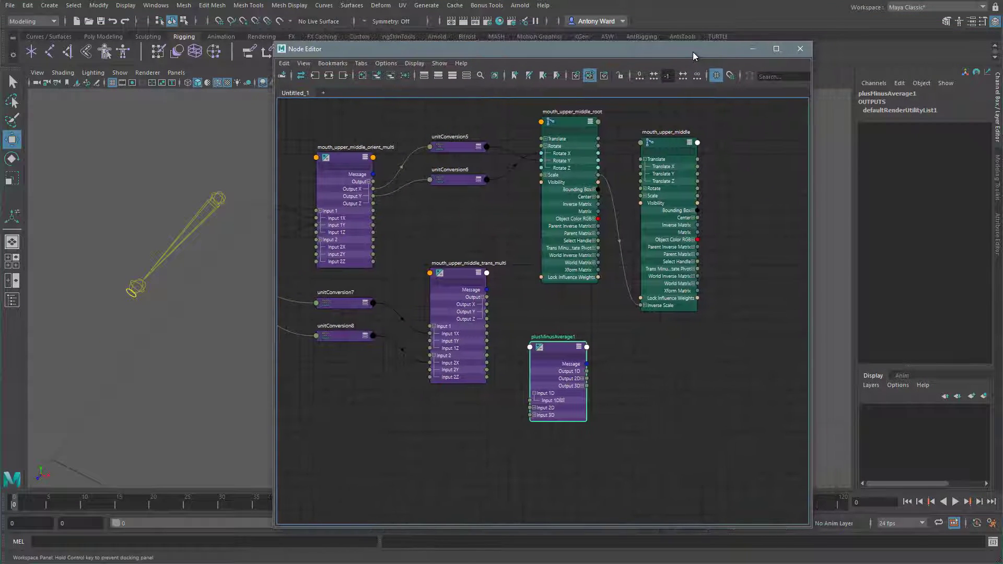
click(997, 235)
drag(731, 52, 636, 54)
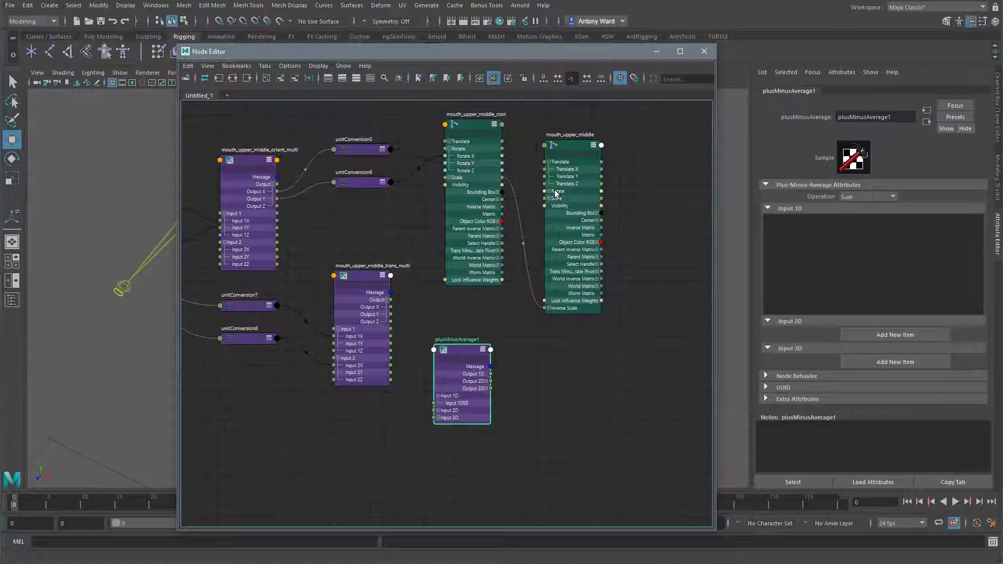
Step: Connect mouth_upper_middle's Translate Z to both Input 1D[0] and Input 1D[1] of plusMinusAverage1
drag(602, 184, 433, 405)
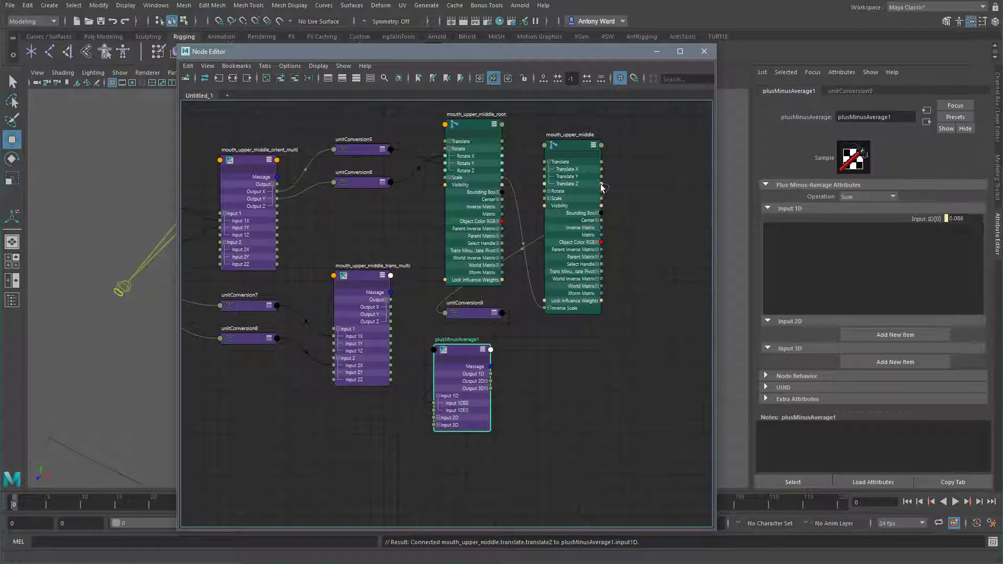
drag(669, 228, 433, 410)
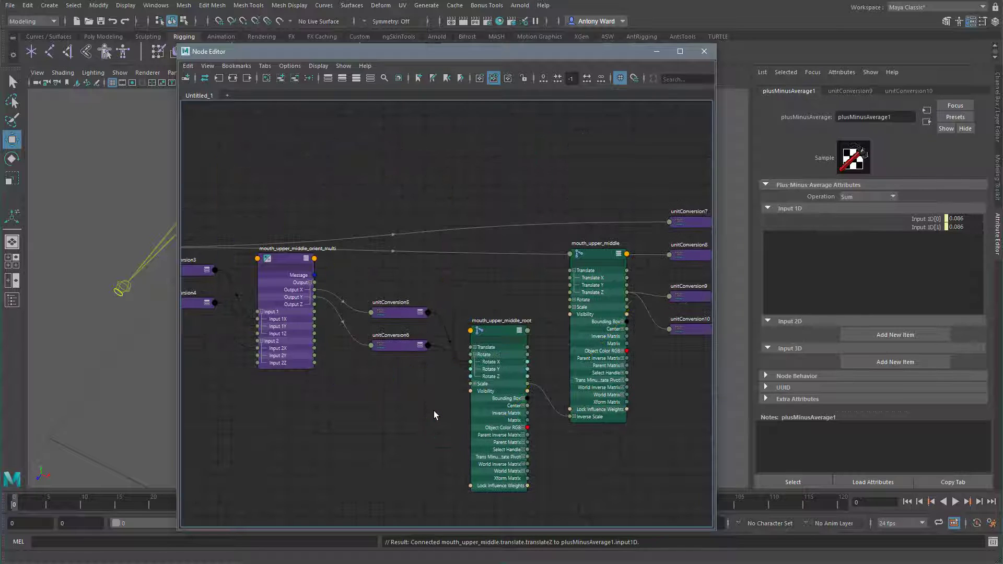
alt+middle_drag(622, 415, 513, 366)
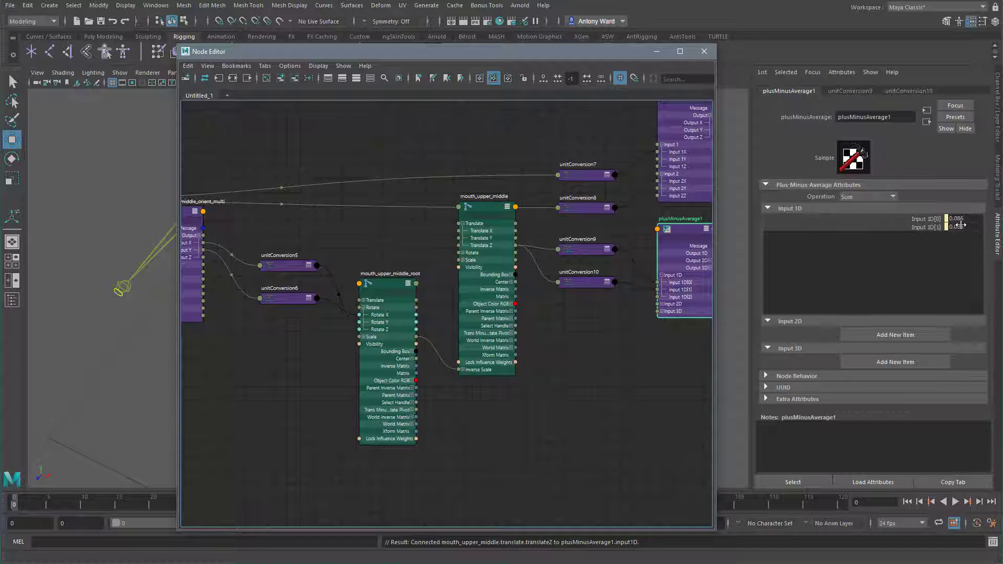
Step: Break the incoming connection on plusMinusAverage1's Input 1D[1], keeping its value as a static offset
click(935, 228)
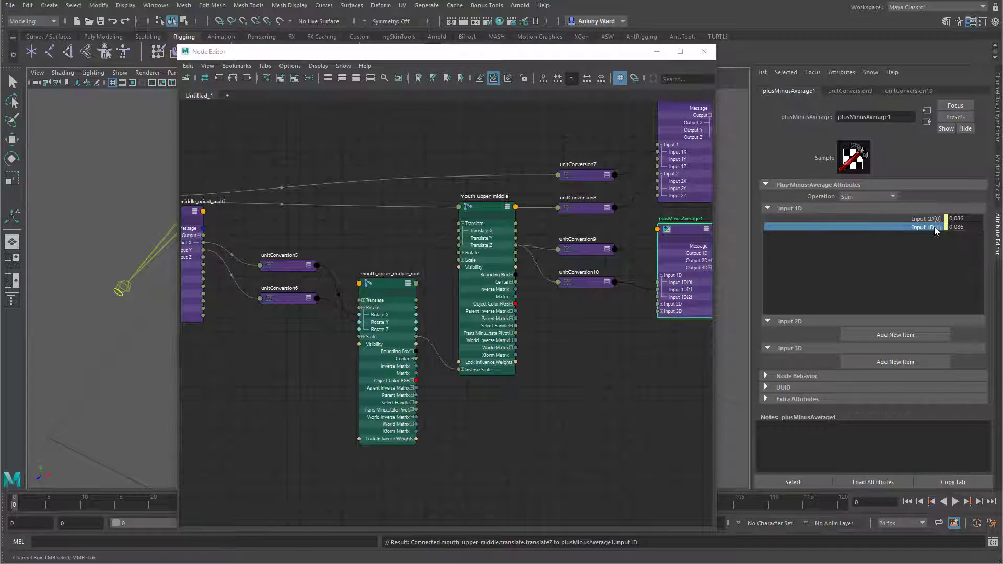
click(936, 219)
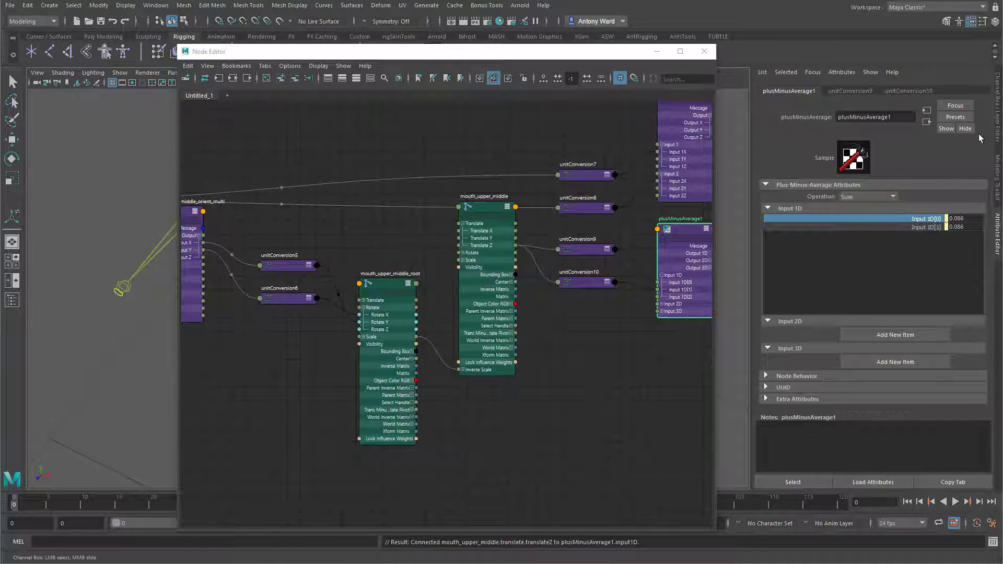
key(w)
click(997, 117)
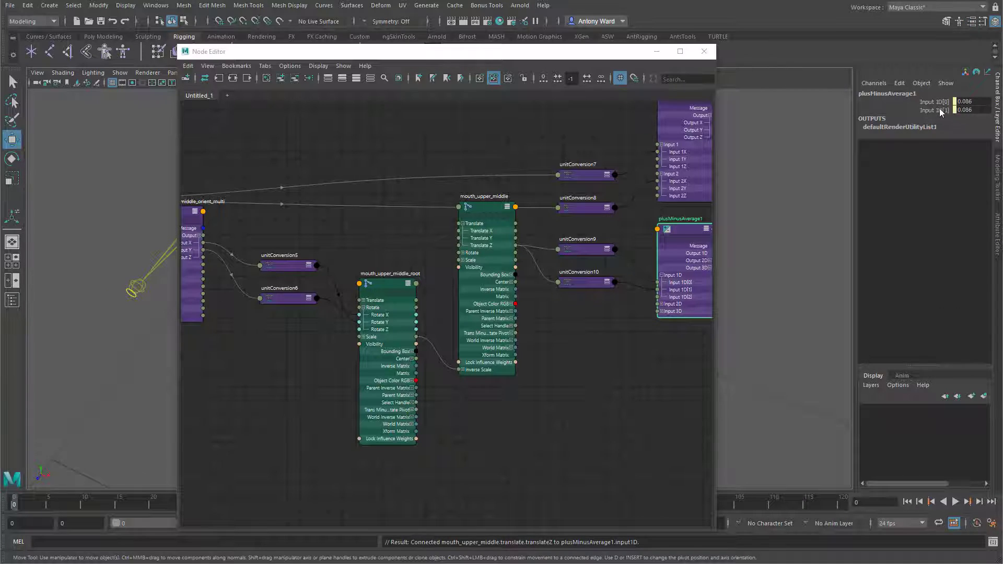
right_click(939, 108)
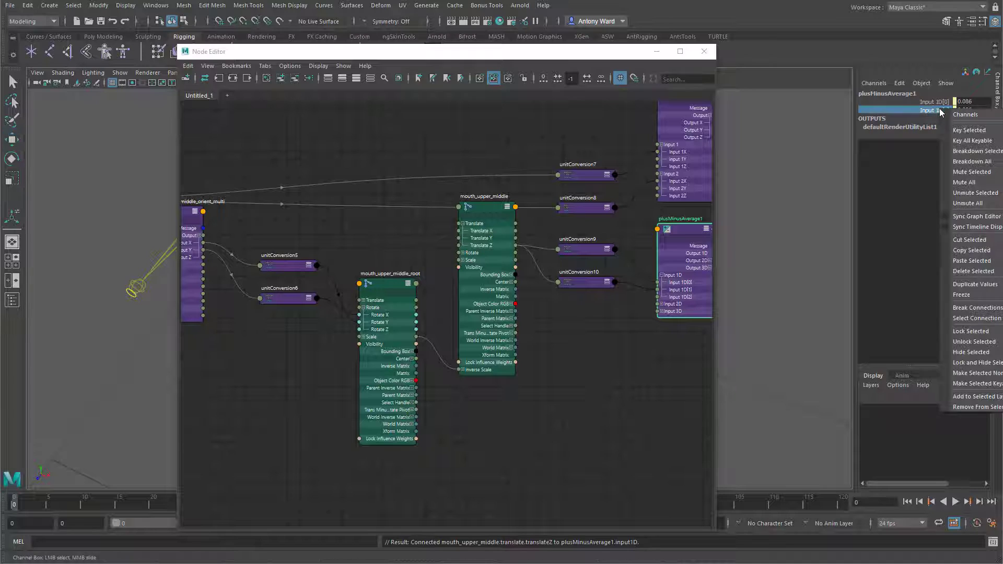
click(977, 308)
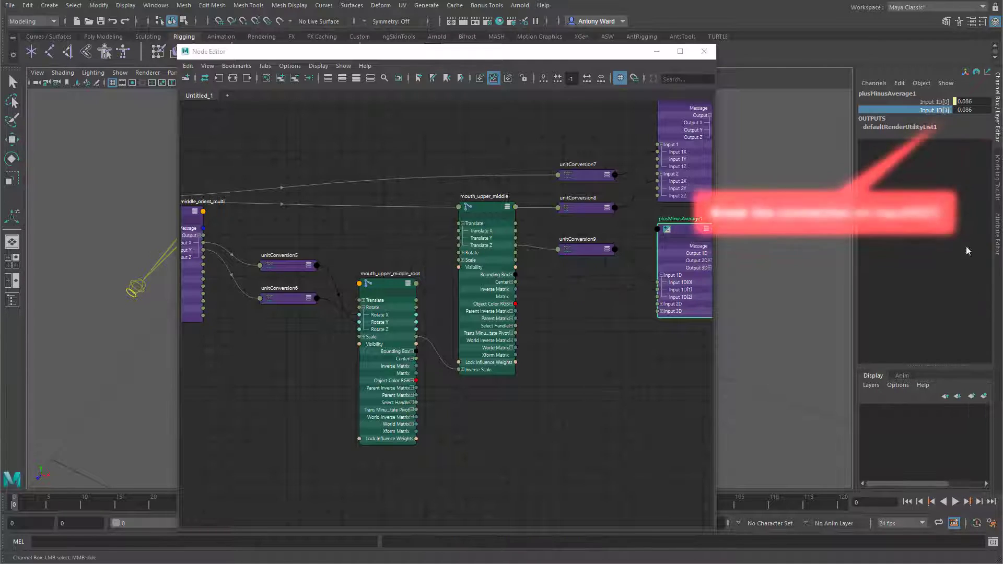
key(ctrl+z)
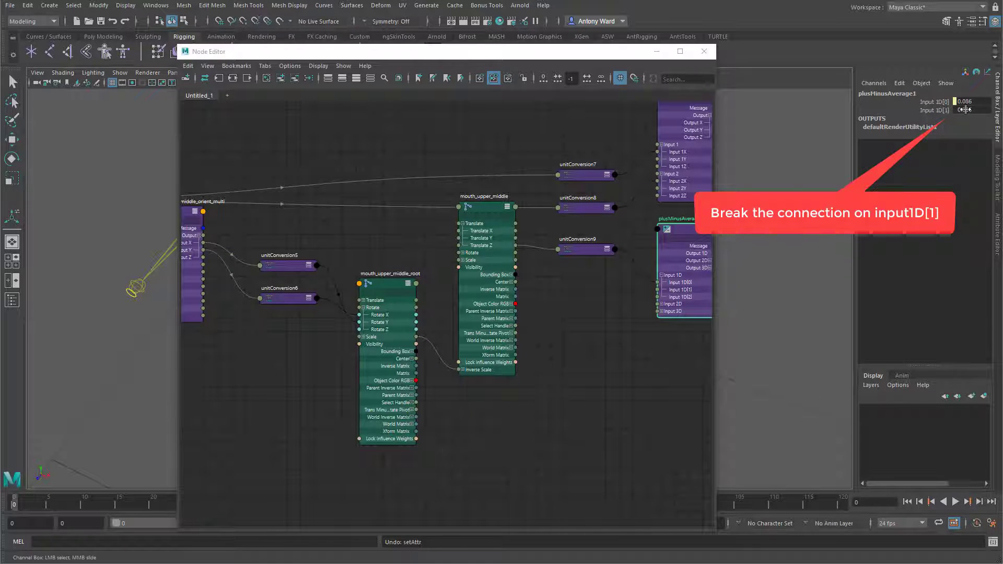
Step: Rename the plusMinusAverage1 node as mouth_upper_middle_offset_pma, reusing the joint's name as the prefix
drag(554, 54, 710, 55)
alt+middle_drag(756, 360, 670, 374)
alt+middle_drag(678, 302, 636, 320)
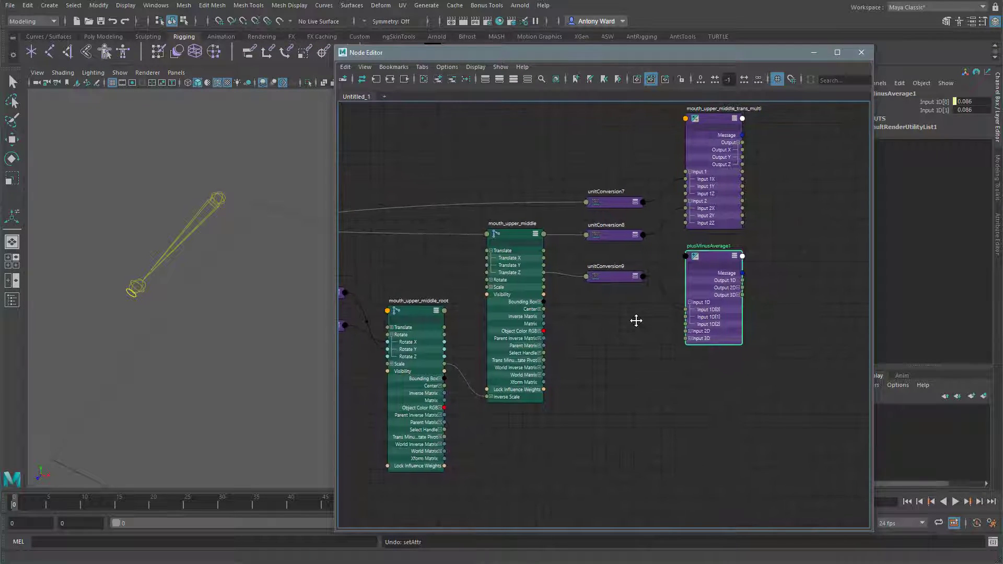
double_click(522, 223)
key(ctrl+c)
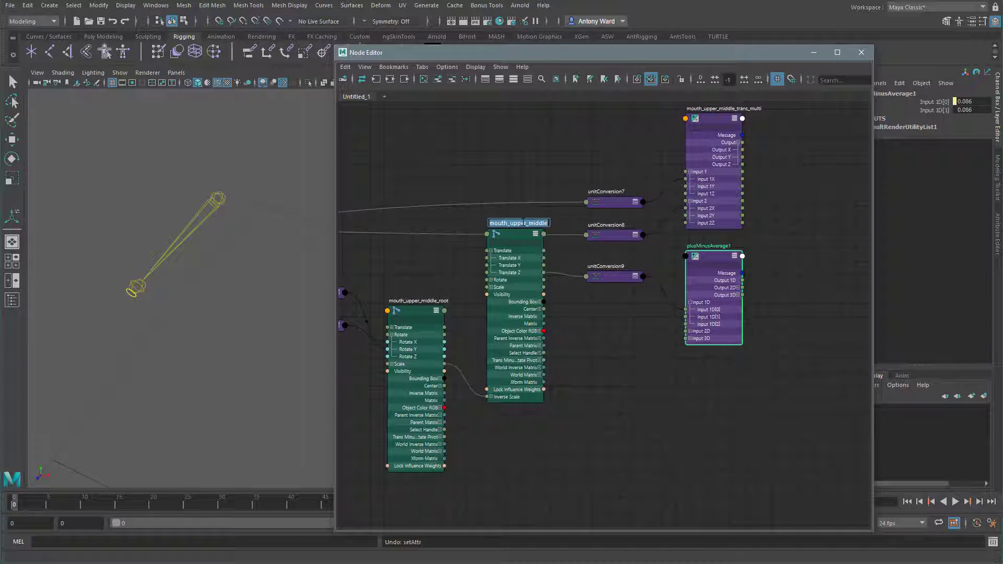
double_click(710, 246)
key(ctrl+v)
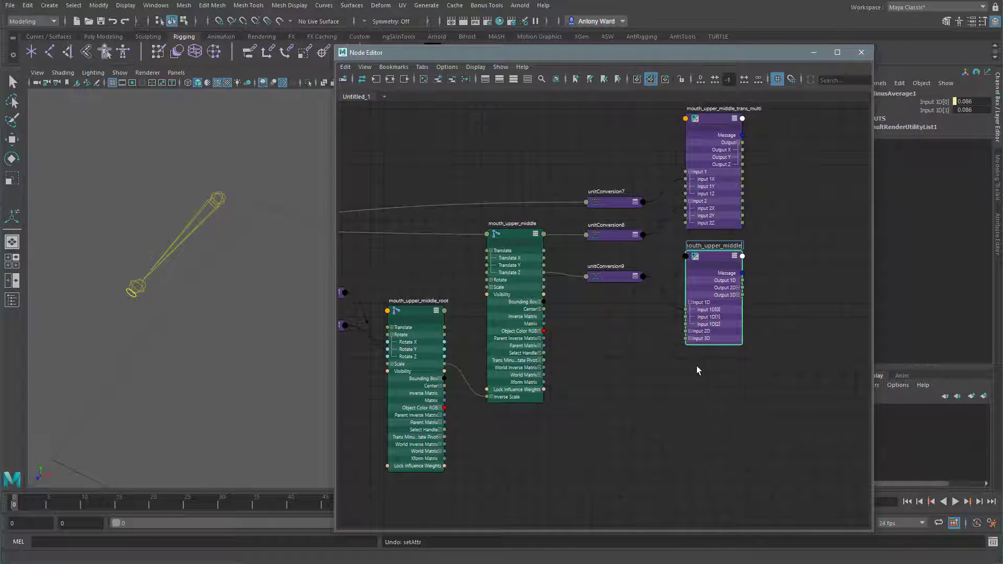
text(_offset_pma)
key(Return)
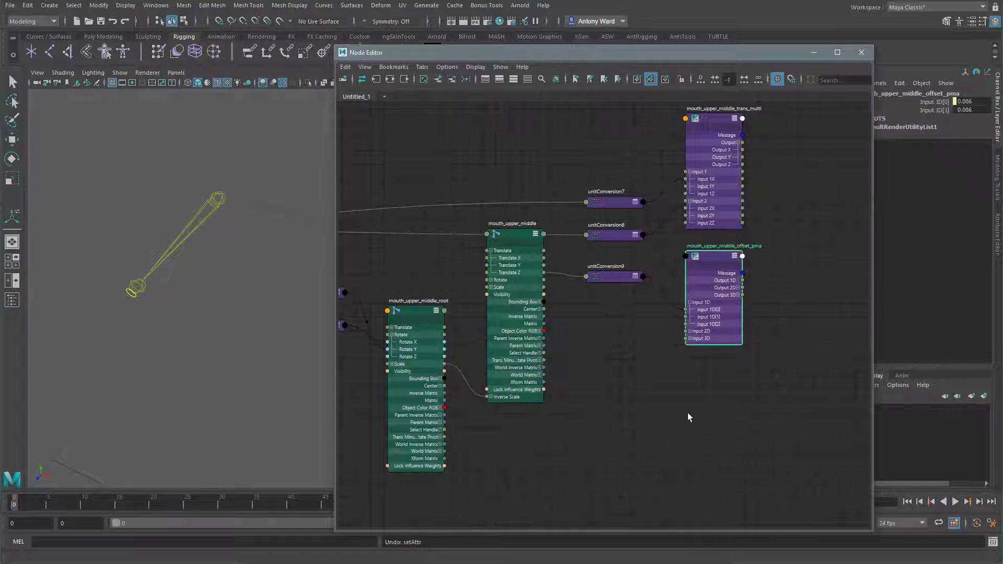
Step: Place mouth_upper_middle_offset_pma beside the mouth_upper_middle joint and connect mouth_upper_middle_trans_multi's Output X to its Input 1D[0]
middle_drag(443, 329, 468, 320)
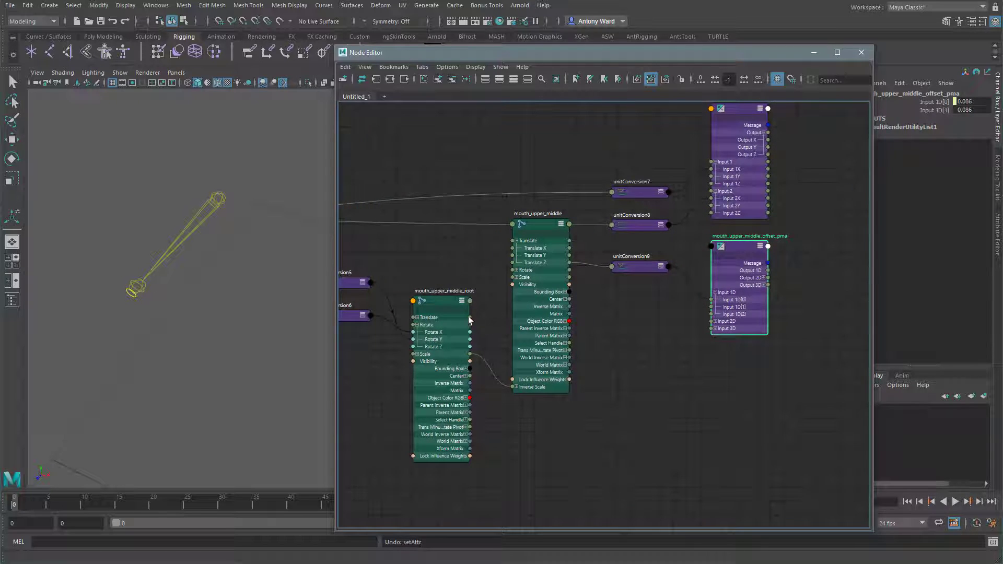
click(442, 304)
drag(541, 224, 551, 284)
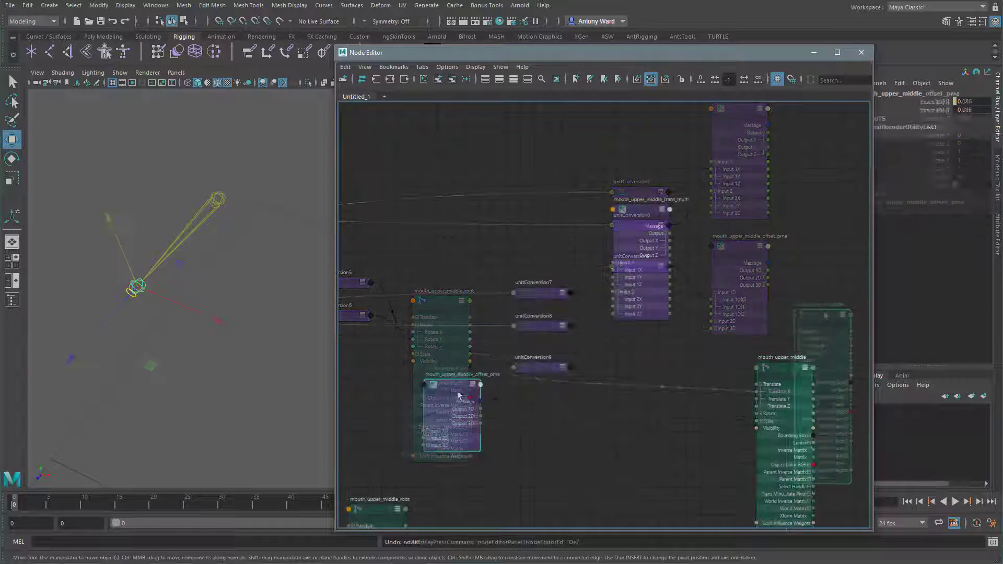
drag(444, 389, 696, 380)
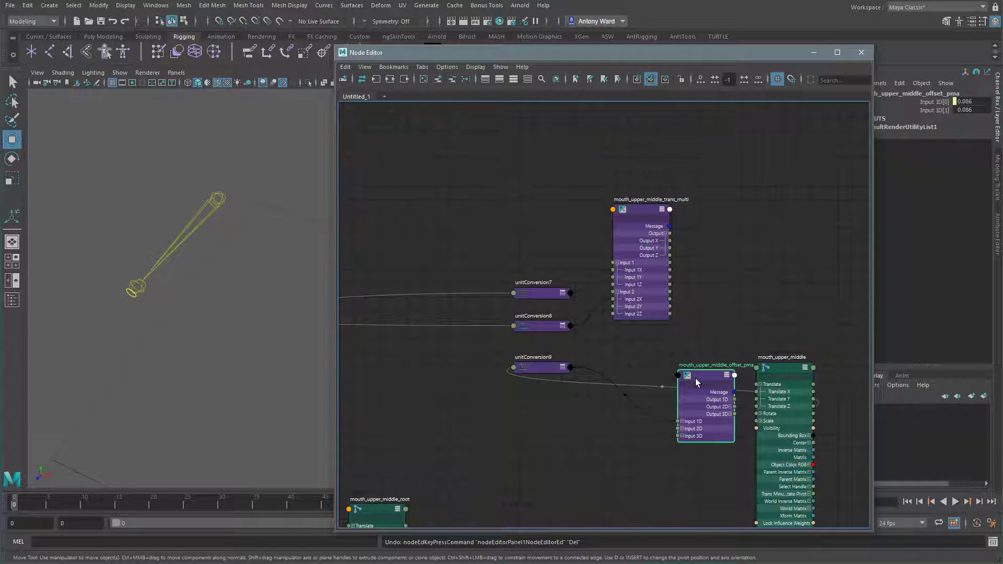
click(682, 421)
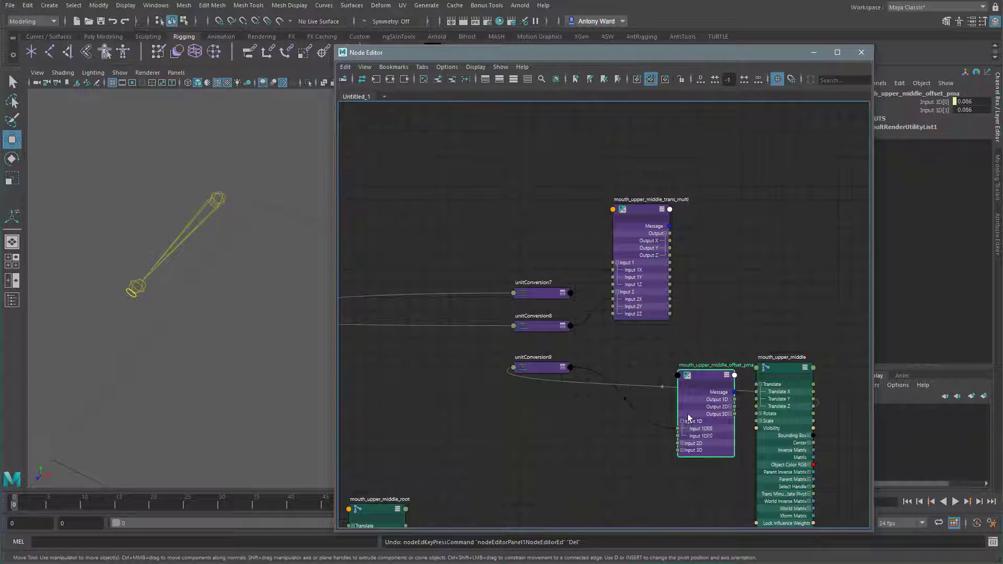
drag(671, 241, 677, 430)
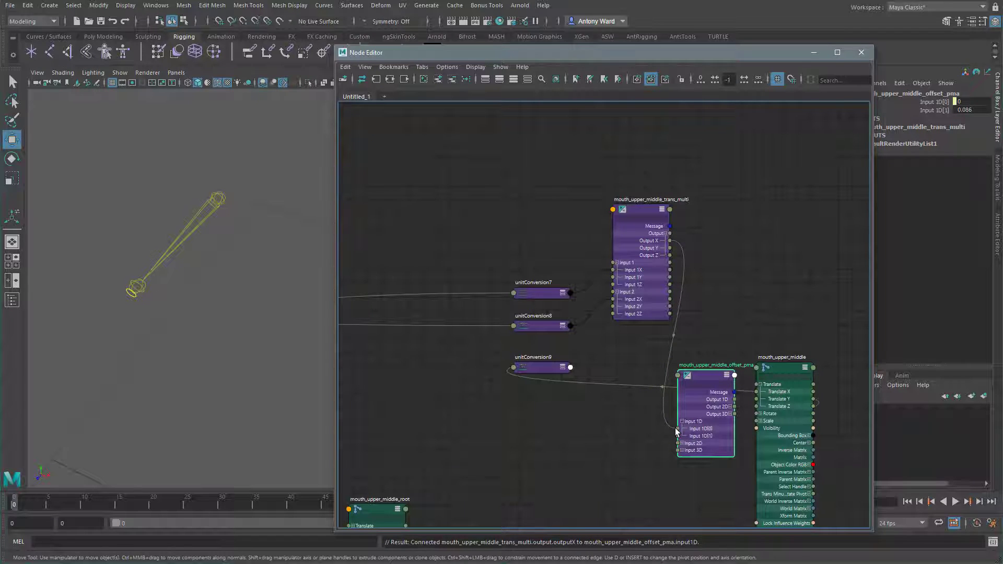
Step: Move the mouth_upper_middle joint node clear of the others and connect mouth_upper_middle_offset_pma's Output 1D to its Translate Z
click(767, 368)
alt+middle_drag(766, 368, 660, 313)
drag(676, 314, 760, 283)
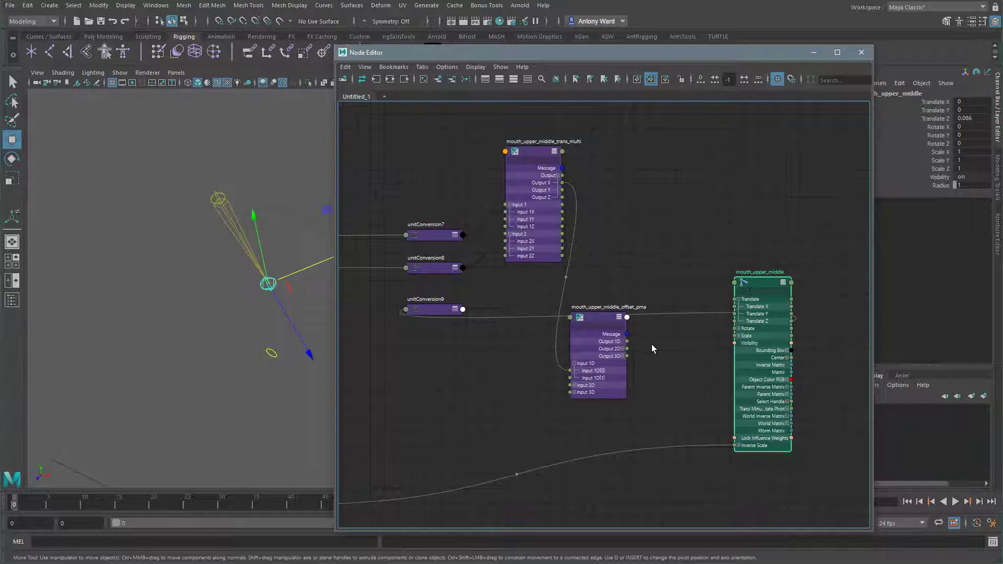
drag(628, 342, 737, 324)
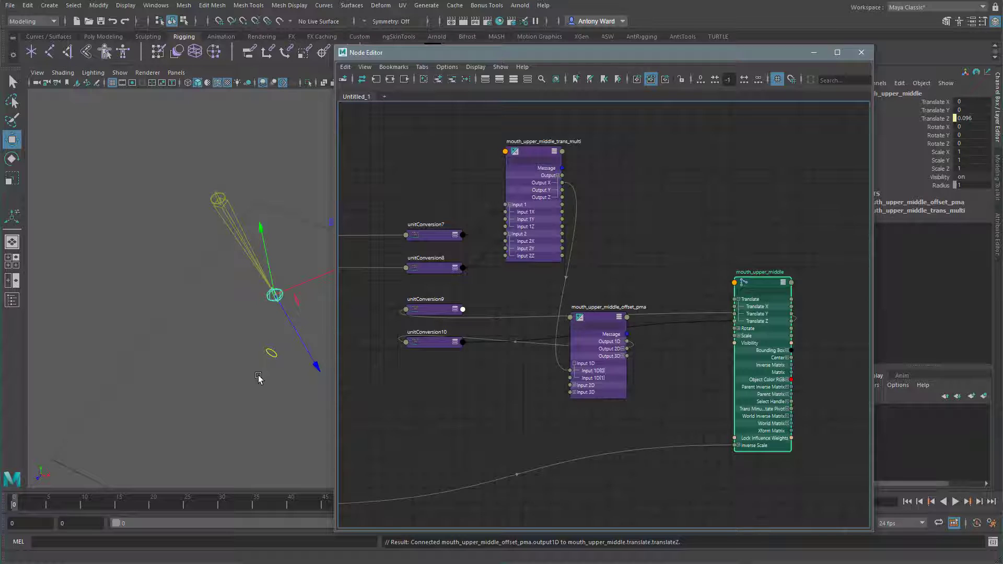
Step: Test-move mouth_upper_middle_ctrl slightly in the viewport, and reselect the mouth_upper_middle joint to check its Translate Z
click(271, 353)
mouse_move(281, 348)
mouse_down()
mouse_move(299, 359)
mouse_move(33, 298)
mouse_move(310, 372)
mouse_move(287, 355)
mouse_up()
click(284, 298)
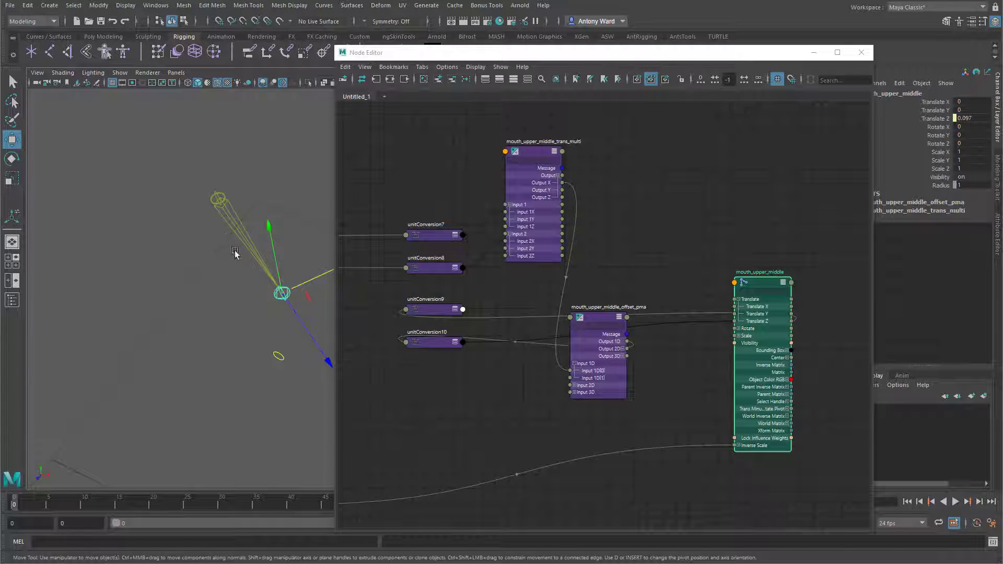
Step: Rearrange the graph so mouth_upper_middle_offset_pma follows mouth_upper_middle_trans_multi and unitConversion10 sits just before the mouth_upper_middle joint
middle_drag(668, 376, 597, 374)
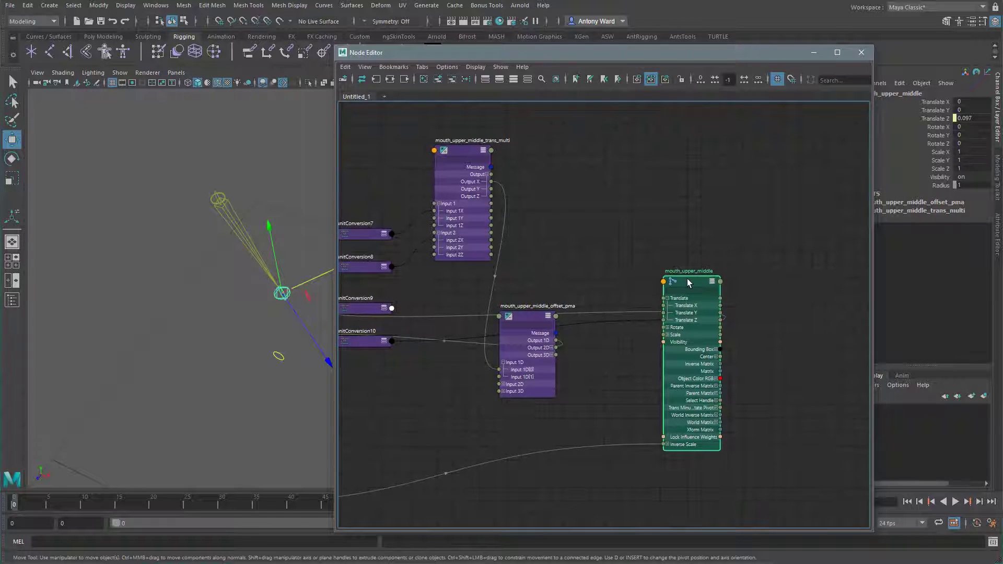
drag(687, 278, 748, 270)
drag(523, 318, 609, 283)
drag(629, 250, 637, 215)
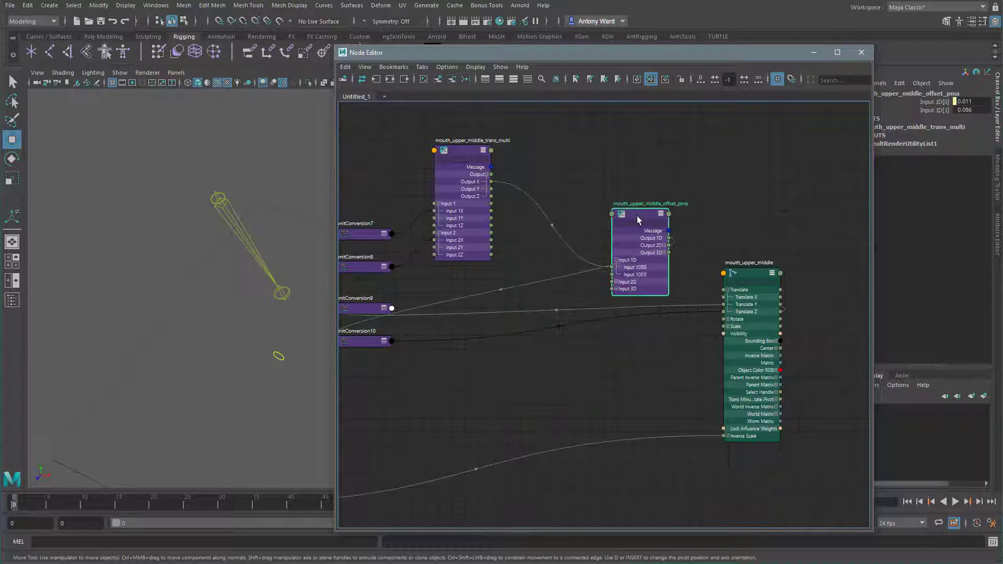
click(463, 154)
drag(463, 155, 483, 177)
middle_drag(569, 356, 453, 367)
drag(396, 337, 718, 331)
middle_drag(646, 281, 577, 301)
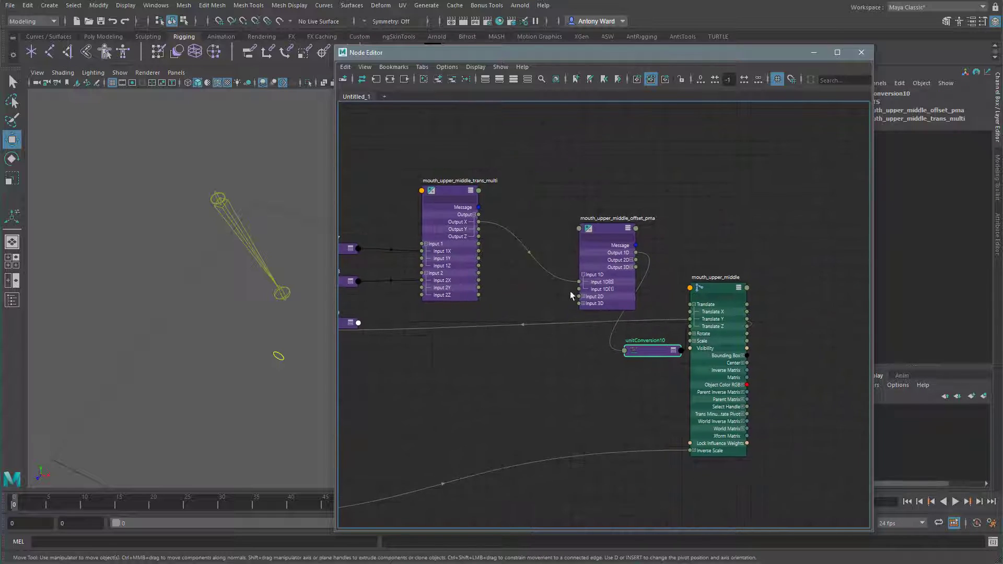
Step: Space out the offset_pma, unitConversion10 and joint nodes in a row, and delete the unused unitConversion9 node
drag(617, 235, 538, 192)
drag(710, 286, 780, 244)
drag(650, 349, 648, 218)
middle_drag(447, 401, 500, 396)
drag(381, 321, 672, 343)
key(Delete)
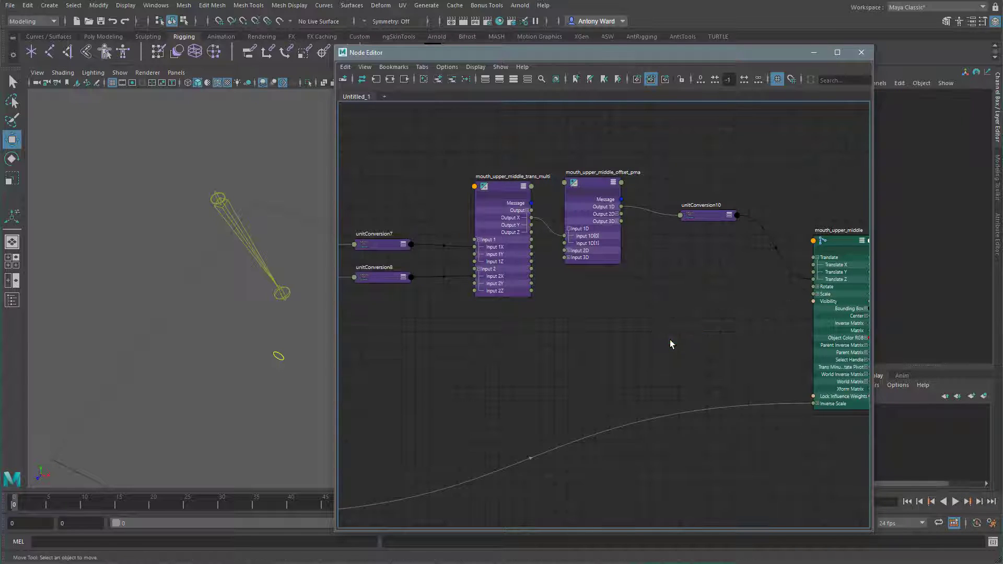
Step: Line up unitConversion10 with mouth_upper_middle_offset_pma's Output 1D and move the mouth_upper_middle joint node level with it, leaving a gap between them
middle_drag(675, 312, 578, 327)
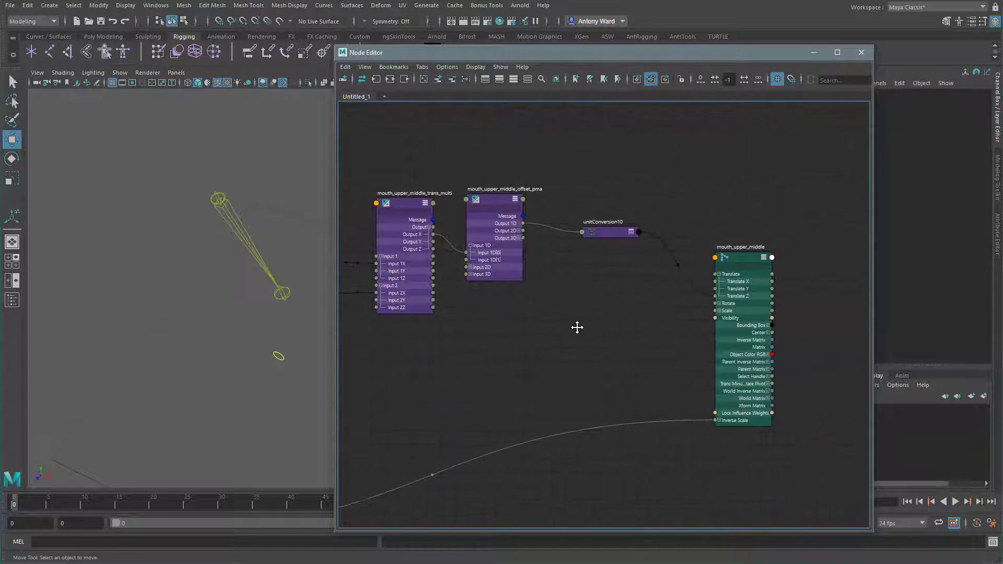
click(585, 223)
drag(585, 226, 572, 224)
drag(738, 258, 806, 187)
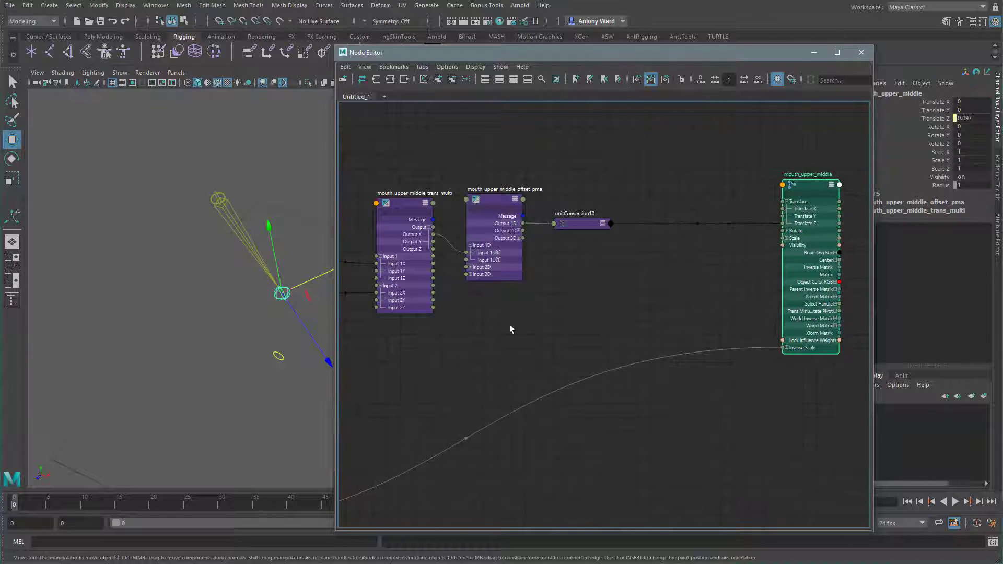
middle_drag(680, 304, 676, 306)
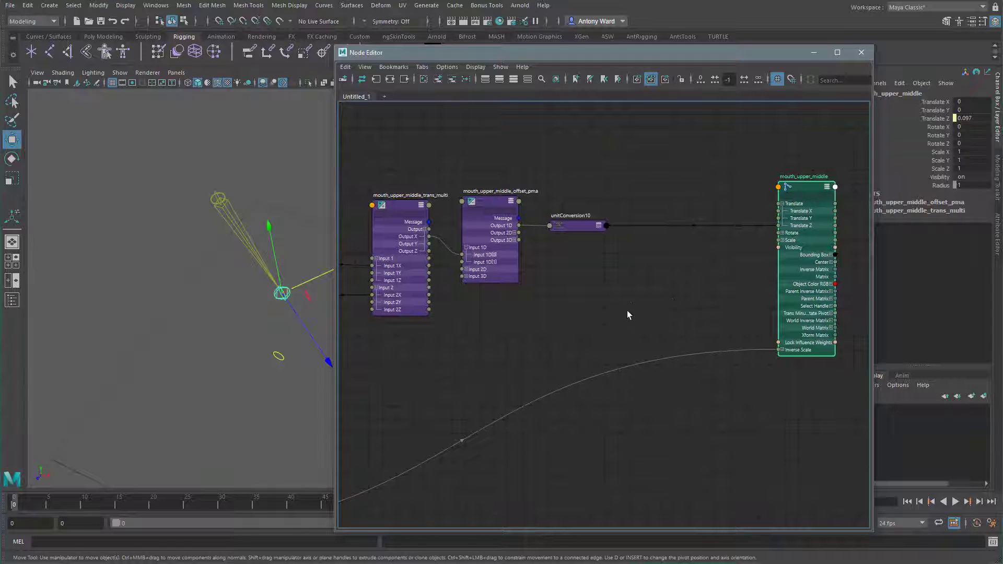
Step: Duplicate mouth_upper_middle_trans_multi, place the copy between unitConversion10 and the mouth_upper_middle joint, and expand its Input 1, Input 2 and Output channels
click(402, 208)
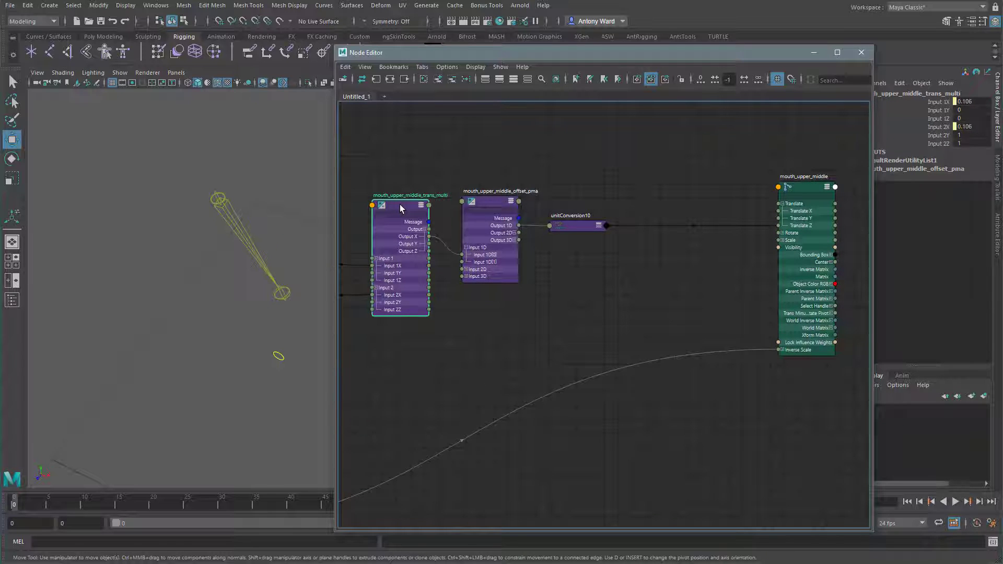
key(ctrl+d)
click(569, 425)
drag(553, 439, 697, 226)
click(665, 247)
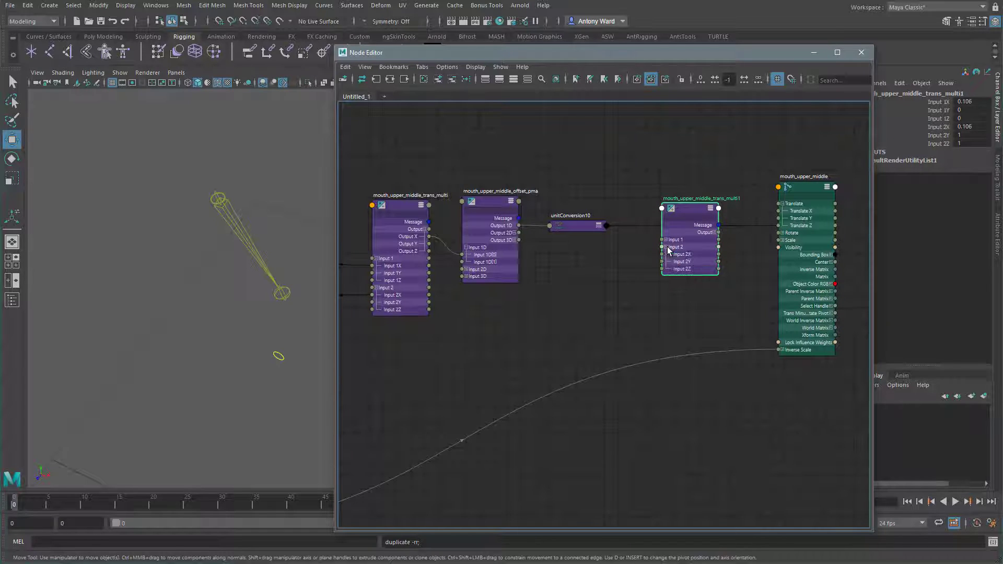
click(666, 239)
click(715, 232)
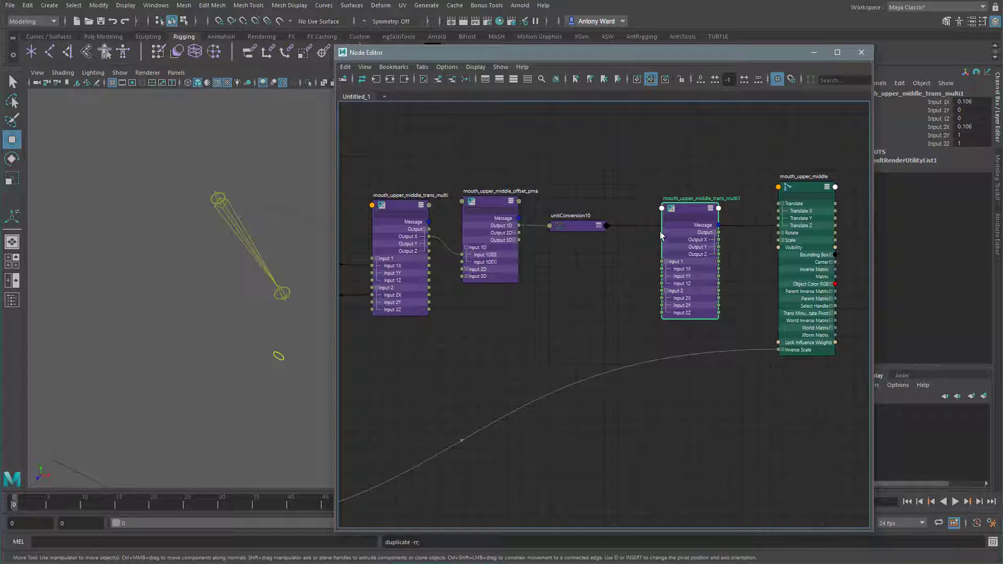
Step: Rename the duplicated multiply node mouth_upper_middle_invert_reverse and position it just before the mouth_upper_middle joint
drag(688, 209, 685, 203)
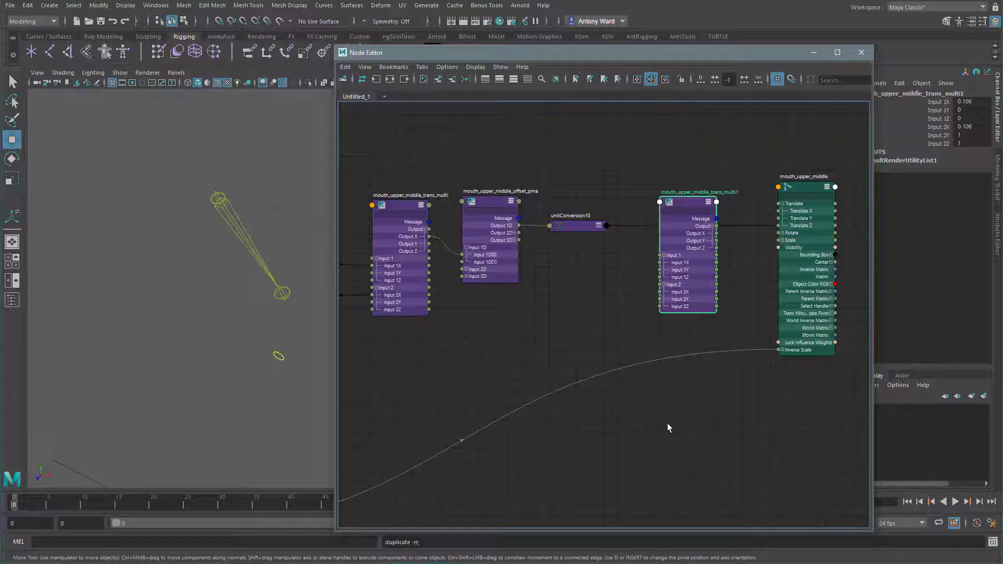
double_click(709, 192)
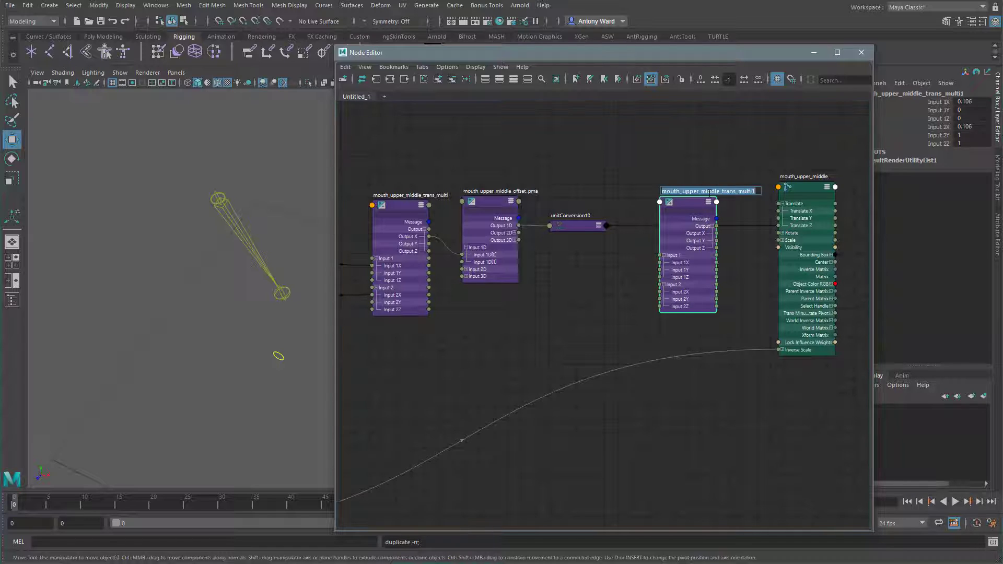
drag(722, 192, 756, 189)
text(invert_reverse)
key(Return)
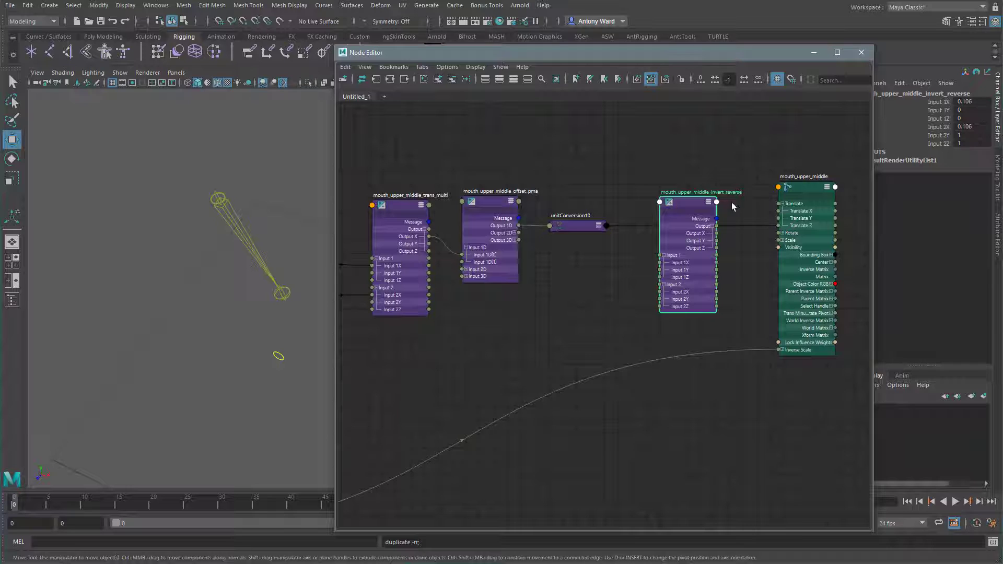
drag(694, 202, 688, 191)
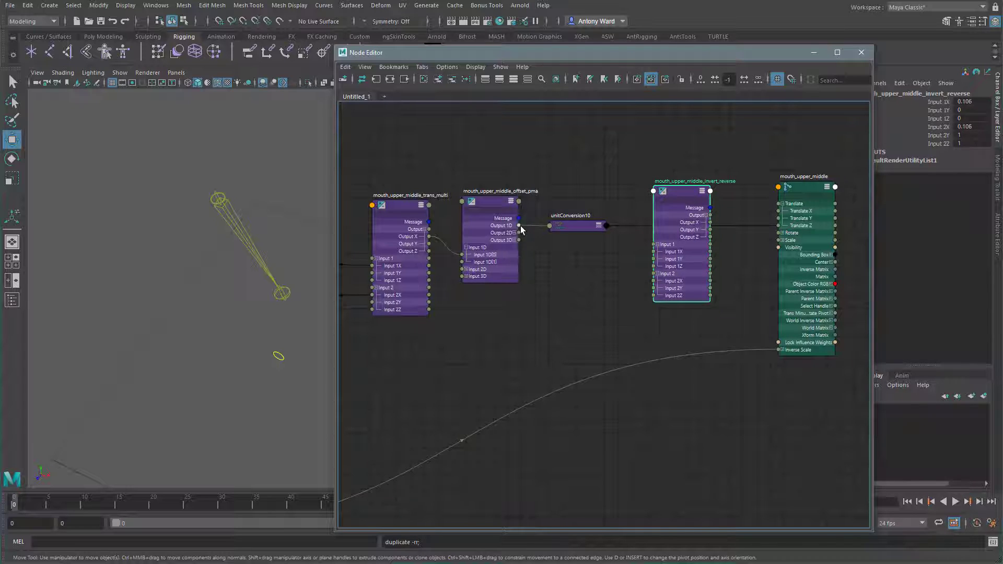
Step: Wire offset_pma's Output 1D through invert_reverse's Input 1X, with Input 2X set to -1, and from its Output X into the mouth_upper_middle joint's Translate Z
drag(518, 225, 654, 251)
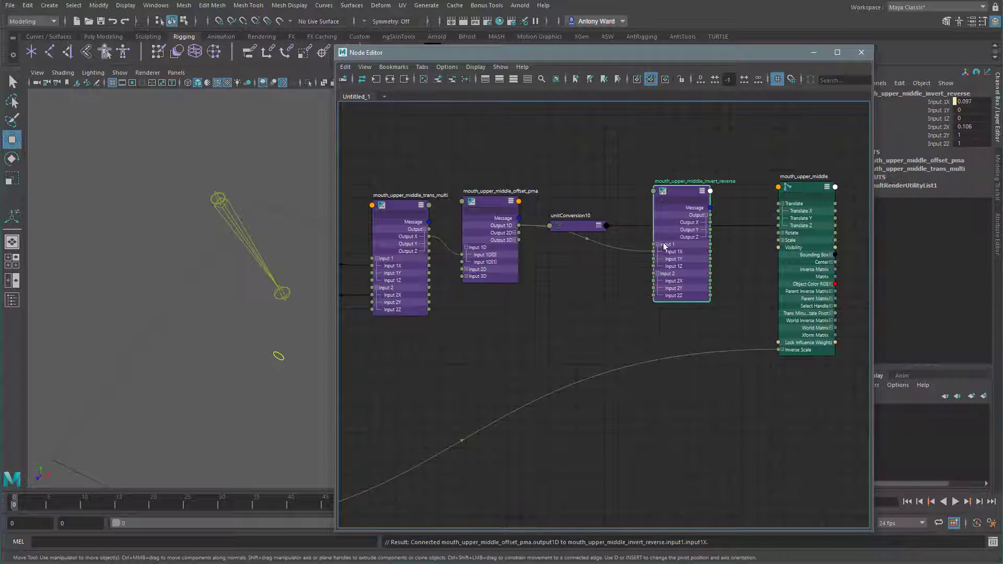
click(972, 126)
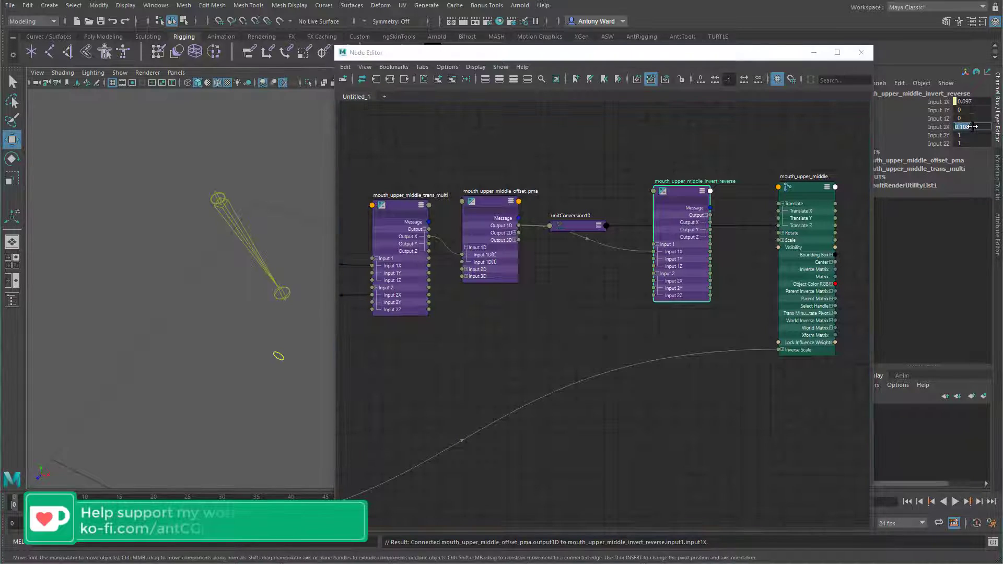
text(-1)
key(Return)
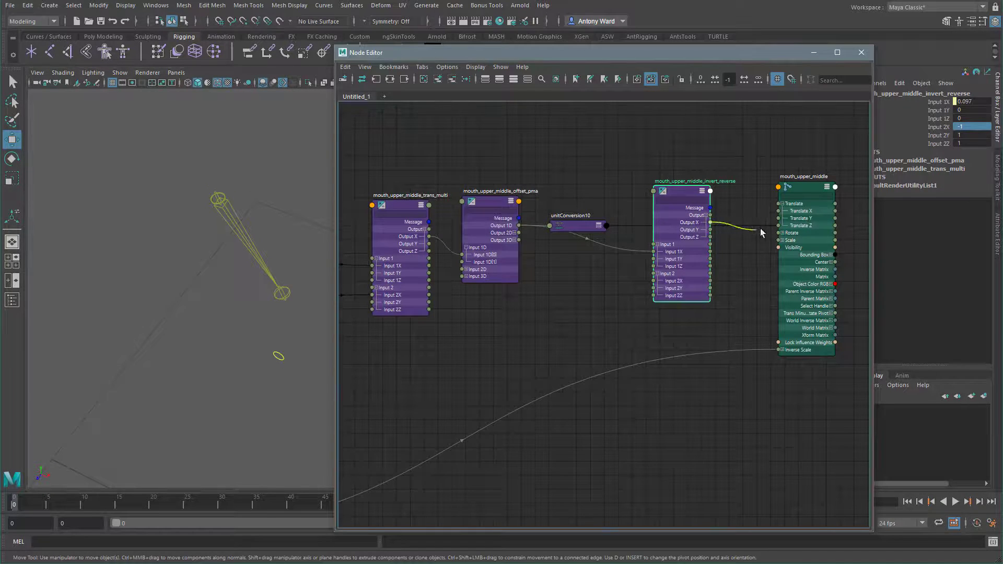
drag(760, 228, 778, 225)
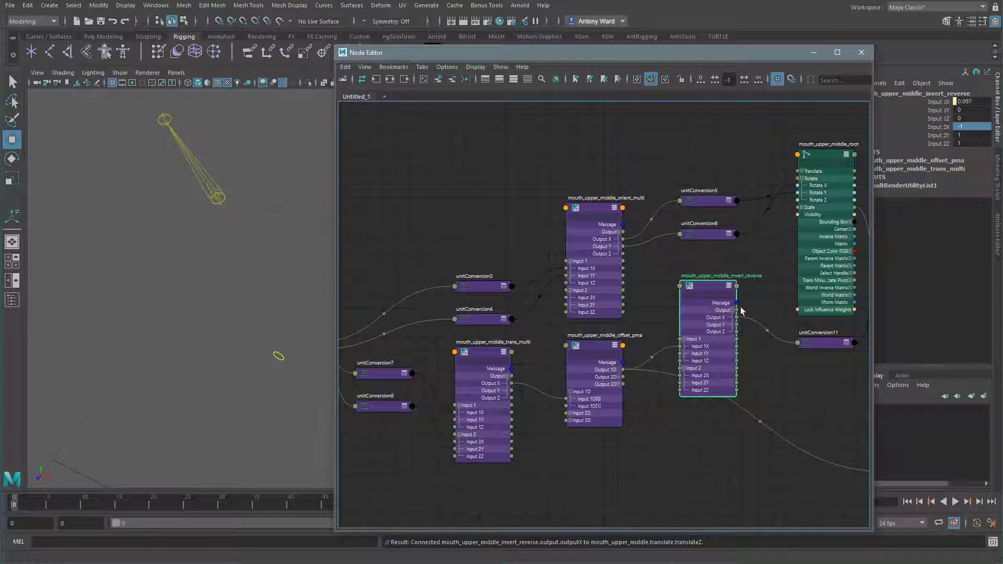
Step: Set the operation of mouth_upper_middle_offset_pma to Subtract, moving the node graph window aside to reach its attributes
alt+middle_drag(640, 321, 628, 287)
click(582, 321)
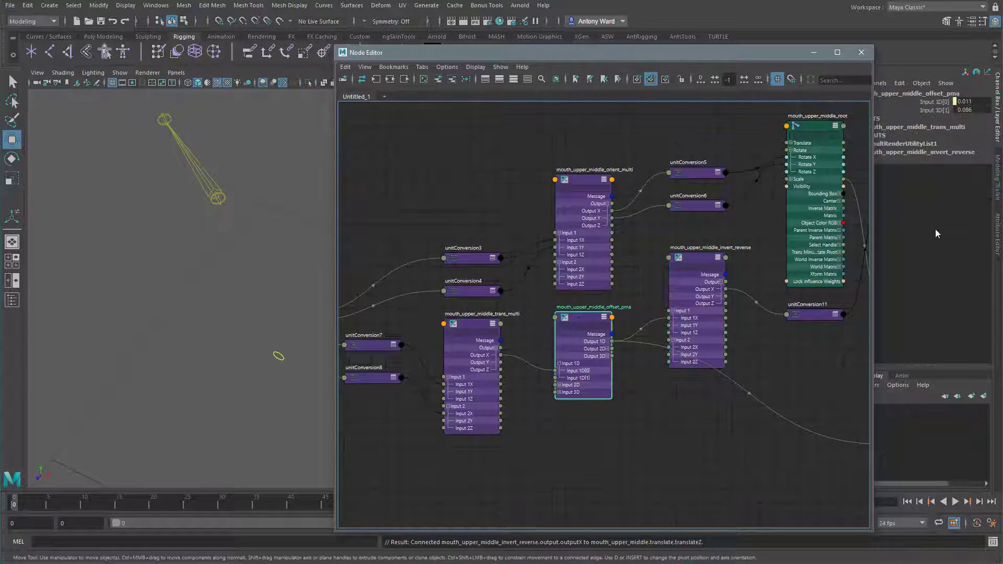
click(998, 233)
drag(752, 55, 621, 92)
click(859, 197)
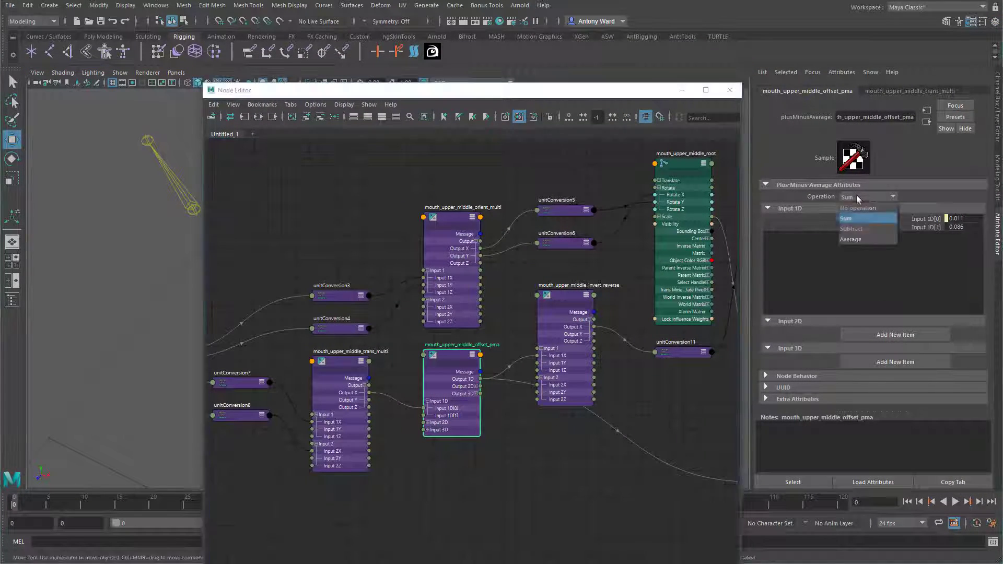
click(851, 233)
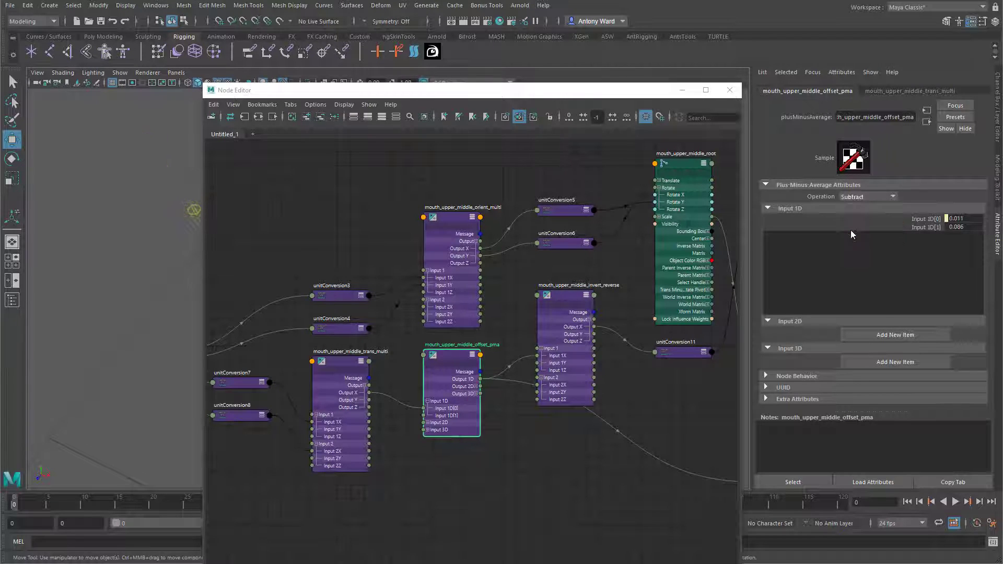
drag(552, 92, 790, 37)
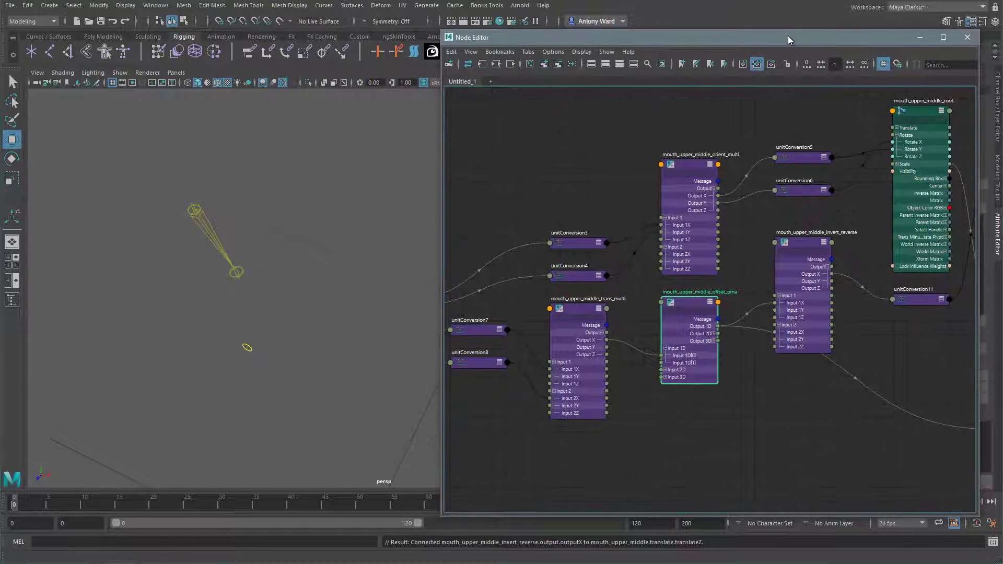
Step: Move mouth_upper_middle_ctrl along X to about 0.032 to test how the mouth joint follows
click(250, 352)
alt+drag(312, 362, 330, 378)
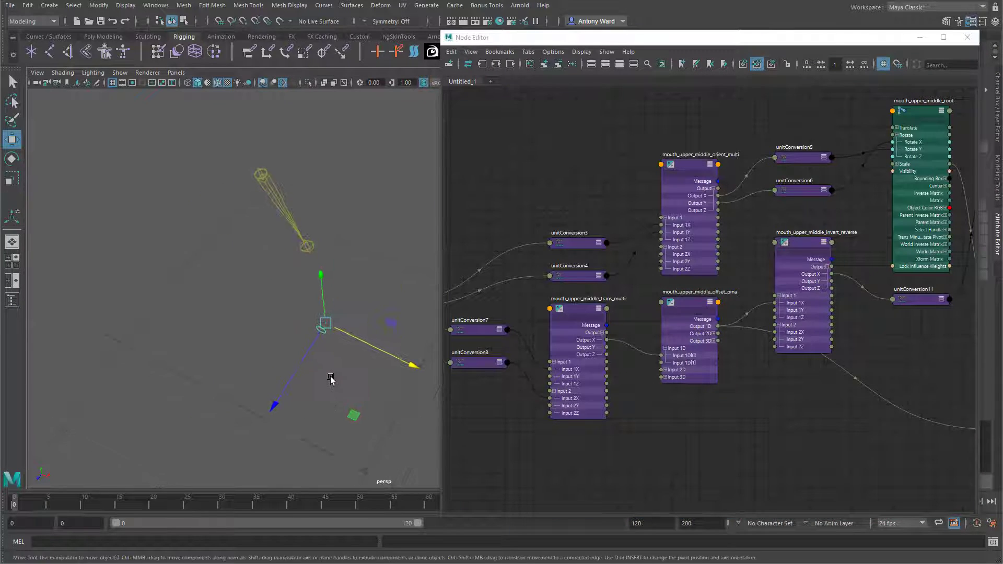
drag(375, 348, 264, 337)
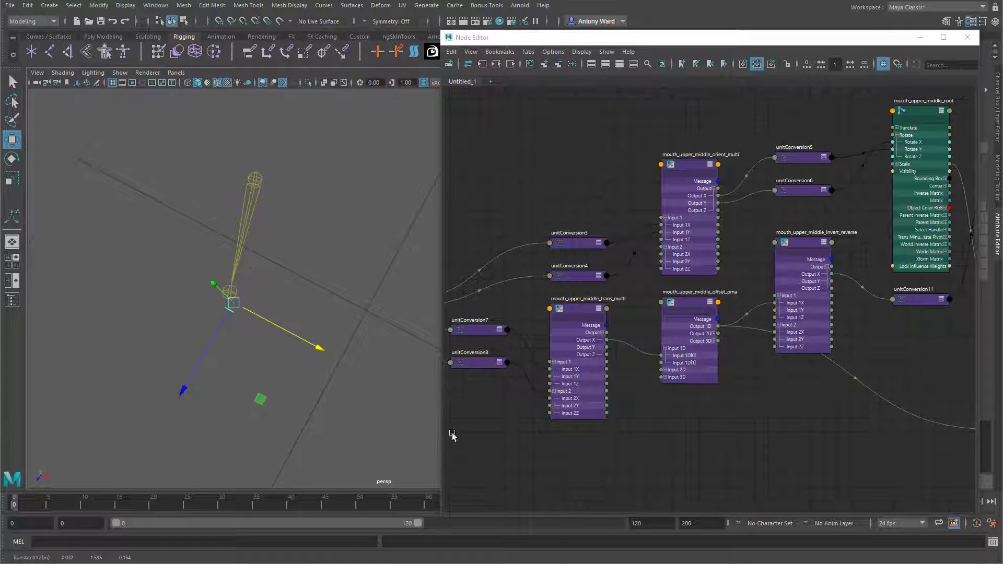
Step: Shift unitConversion7 and unitConversion8, and remove mouth_upper_middle_orient_multi with unitConversion3 and unitConversion4 from the graph view
middle_drag(645, 416, 850, 380)
middle_drag(654, 369, 623, 381)
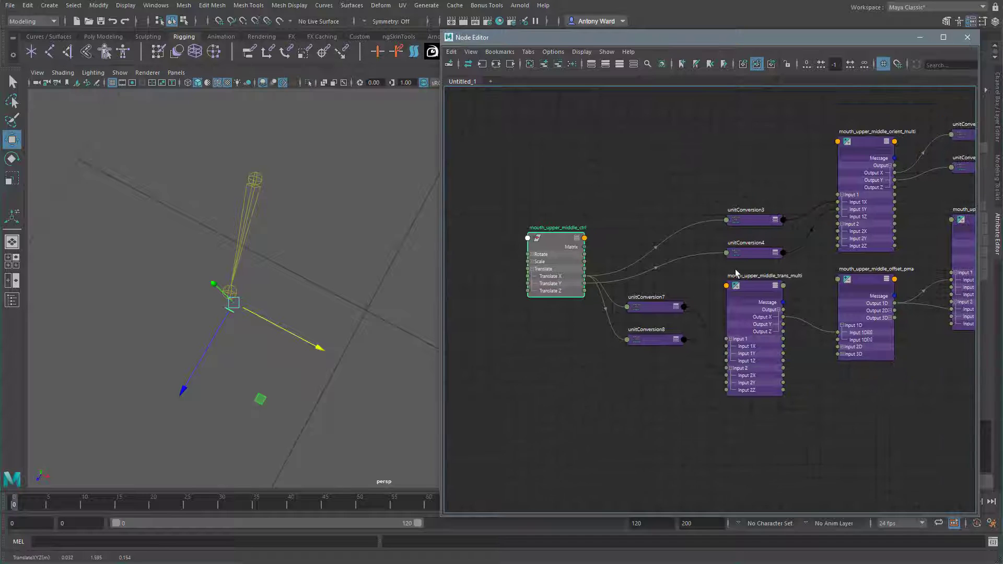
click(754, 291)
drag(654, 340, 640, 355)
drag(654, 305, 653, 302)
middle_drag(653, 291, 474, 312)
scroll(516, 189, down, 2)
drag(669, 306, 541, 109)
click(558, 65)
Step: Remove unitConversion5, 6, 10 and 11, the mouth_upper_middle_root joint and the mouth_upper_middle joint from the graph view
middle_drag(720, 290, 572, 297)
drag(555, 152, 826, 255)
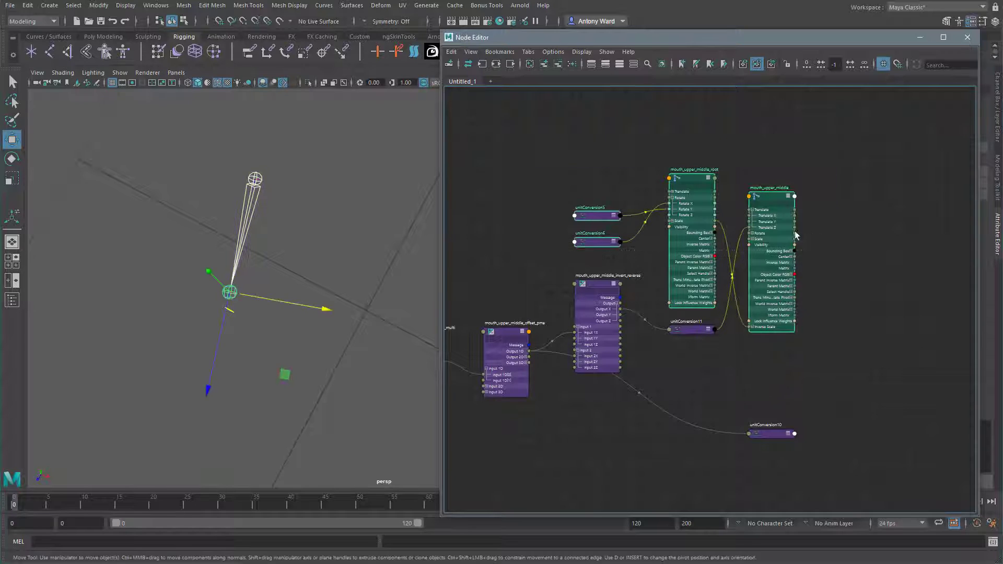
click(558, 65)
click(693, 329)
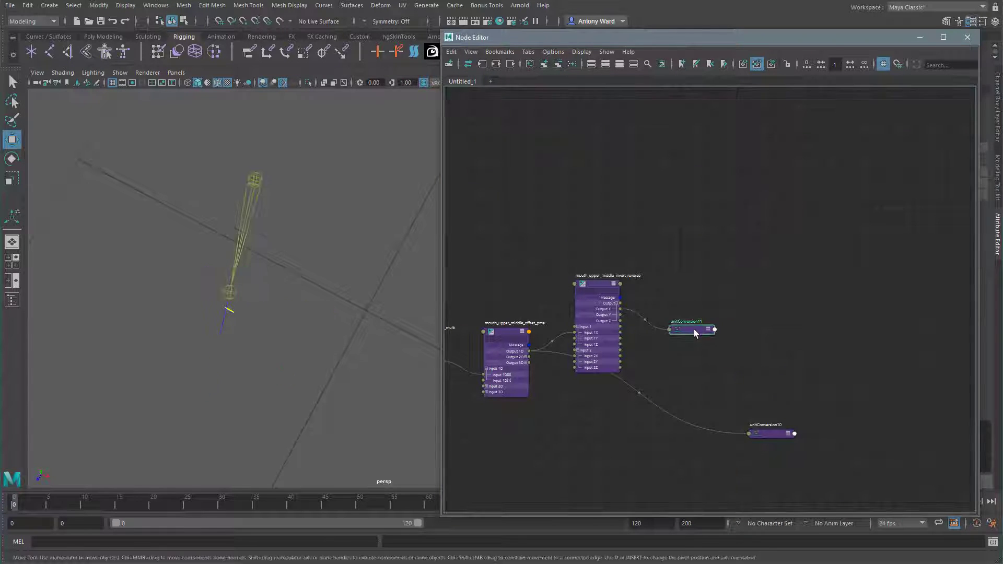
click(558, 64)
drag(765, 433, 573, 428)
click(557, 65)
Step: Spread out the invert_reverse, offset_pma, trans_multi, unitConversion7 and unitConversion8 nodes to make room in the graph
alt+middle_drag(732, 251, 838, 230)
scroll(838, 231, up, 1)
drag(875, 228, 926, 199)
drag(767, 280, 840, 203)
drag(672, 283, 745, 215)
drag(579, 294, 589, 248)
drag(550, 349, 574, 322)
alt+middle_drag(590, 372, 608, 377)
alt+right_drag(607, 378, 618, 371)
Step: Bring up the channel values, duplicate mouth_upper_middle_trans_multi, expand the copy's channels and place it below unitConversion8
drag(760, 39, 688, 36)
click(996, 121)
click(645, 213)
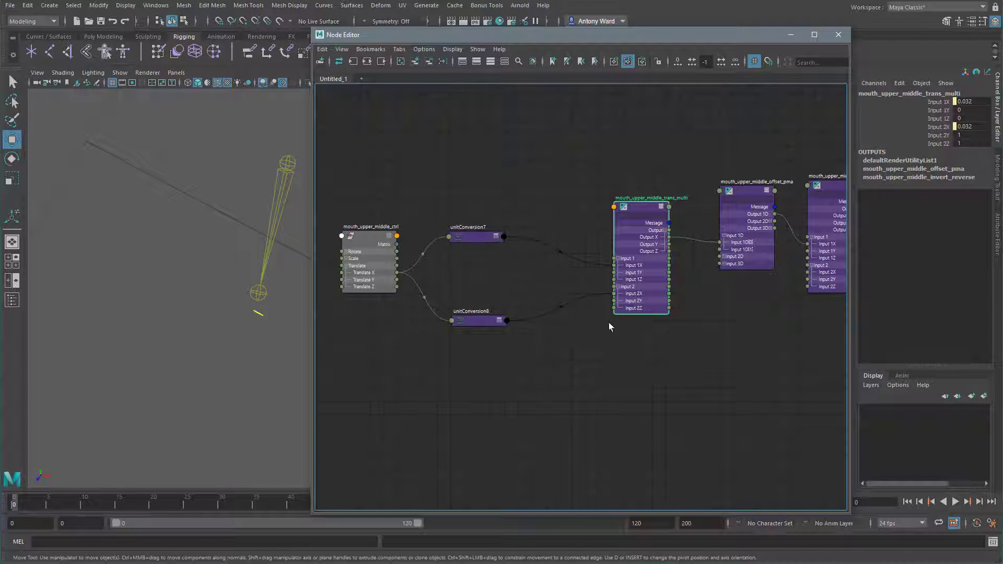
alt+middle_drag(593, 350, 619, 341)
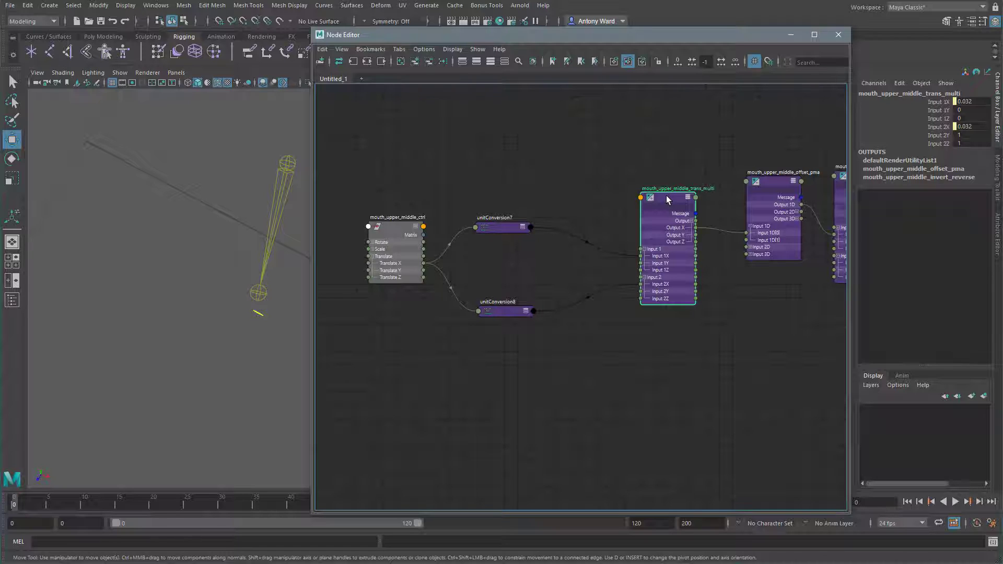
key(ctrl+d)
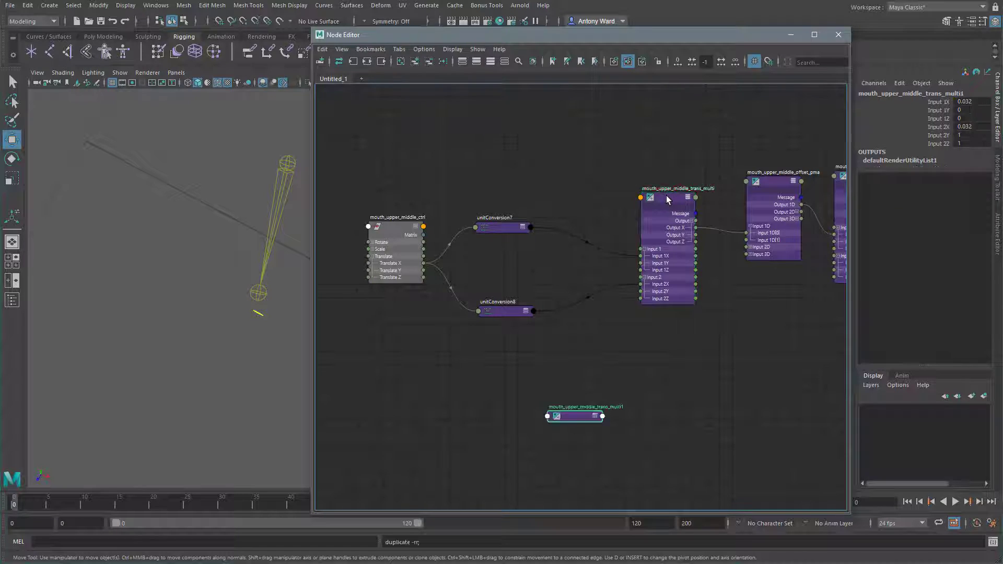
click(595, 418)
click(595, 418)
drag(577, 420, 505, 339)
click(559, 406)
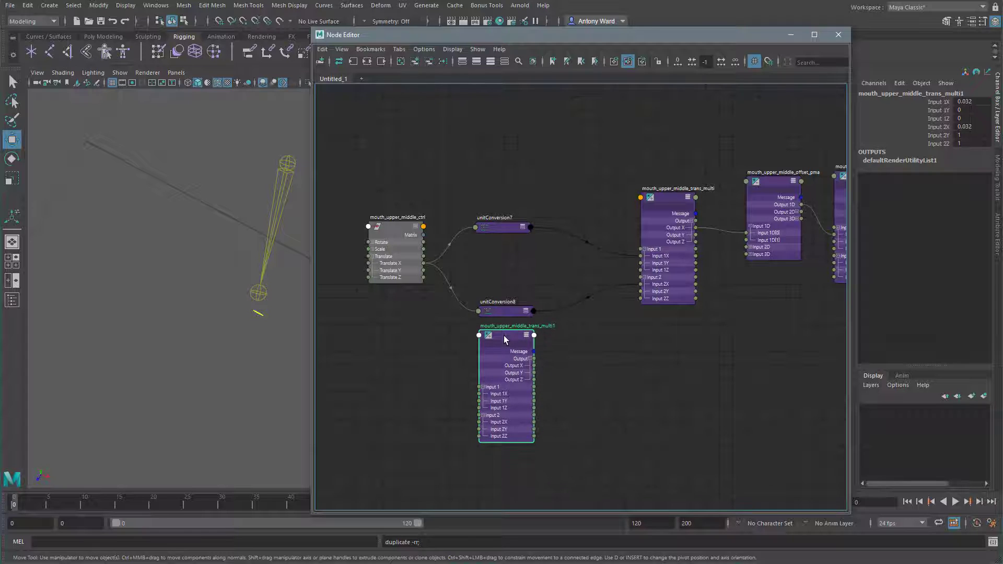
Step: Connect mouth_upper_middle_ctrl's Translate X to the duplicate's Input 1X and place both the duplicate and unitConversion12 below the trans_multi row
drag(425, 267, 477, 398)
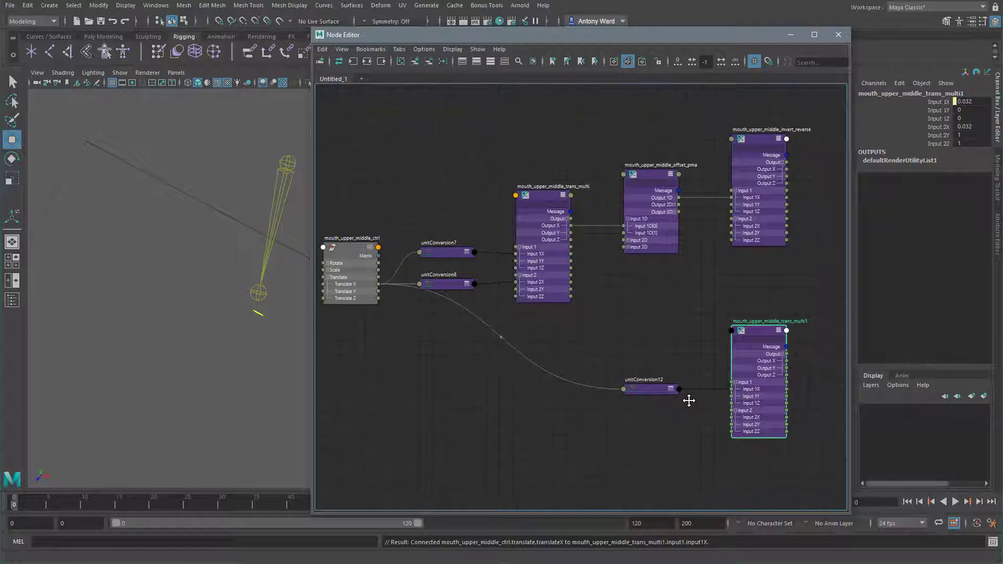
drag(676, 391, 411, 367)
drag(762, 328, 528, 341)
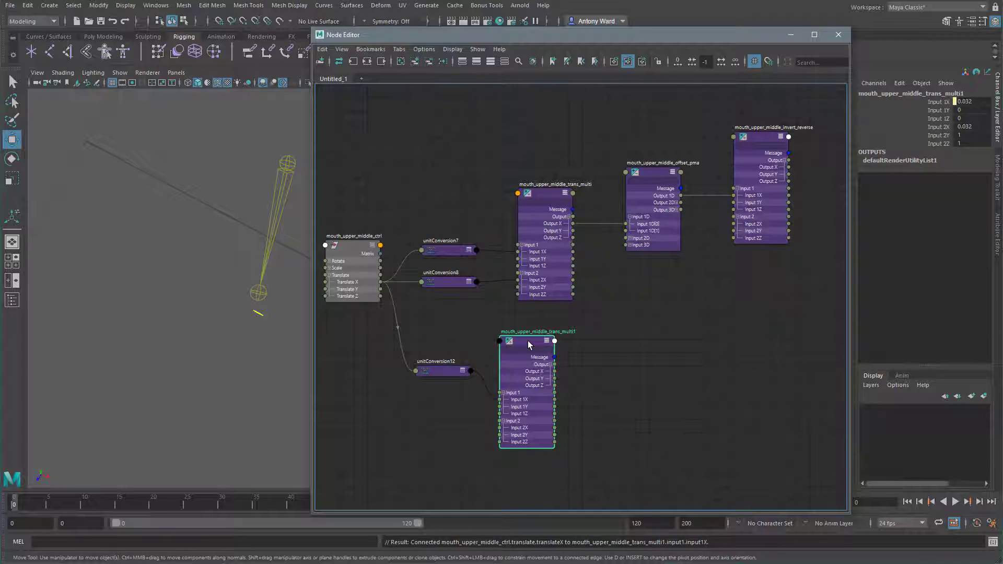
Step: Rename the duplicated multiply node mouth_upper_middle_gradient_multi
double_click(563, 331)
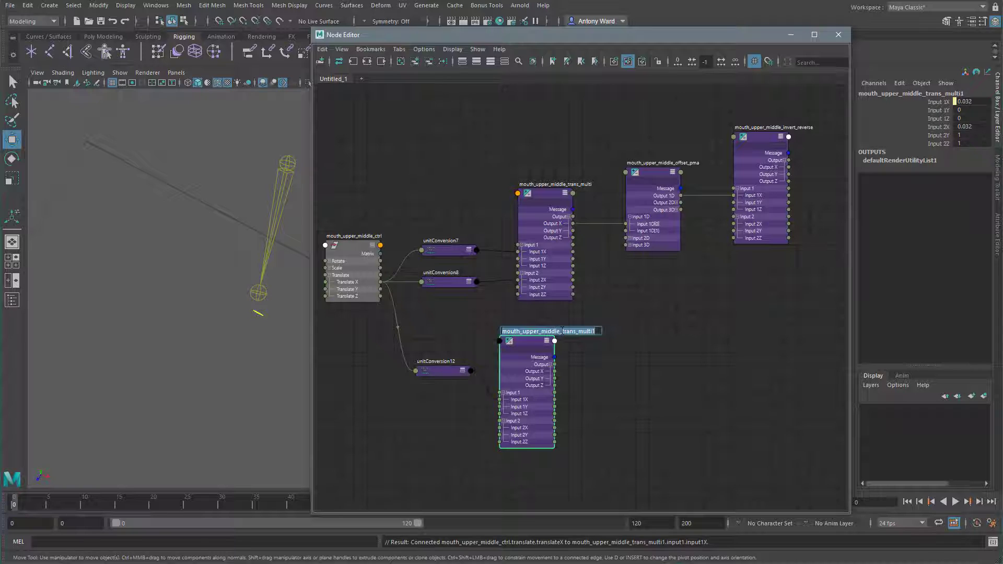
drag(562, 332, 575, 331)
text(gradiet)
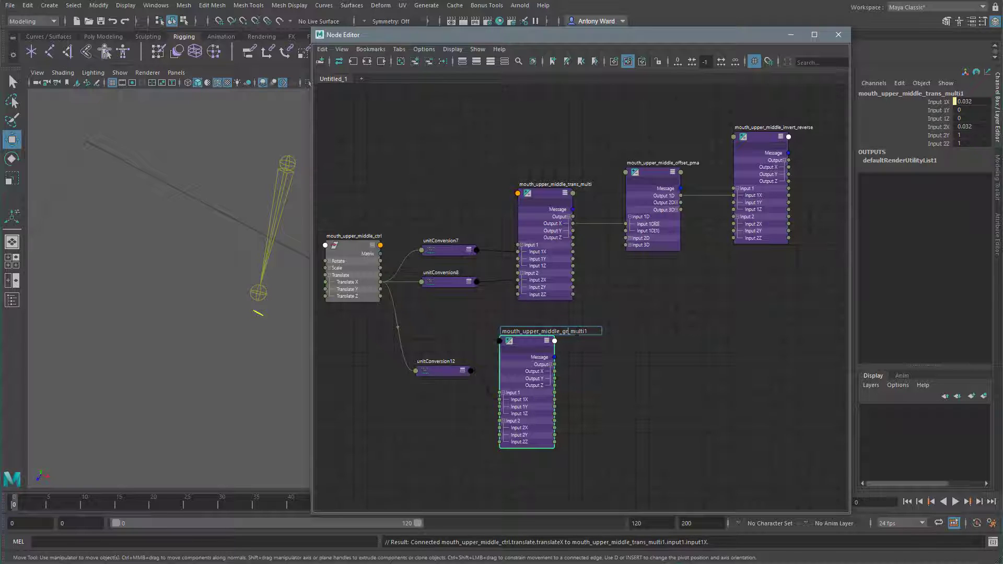
key(BackSpace)
key(BackSpace)
text(ent)
key(Return)
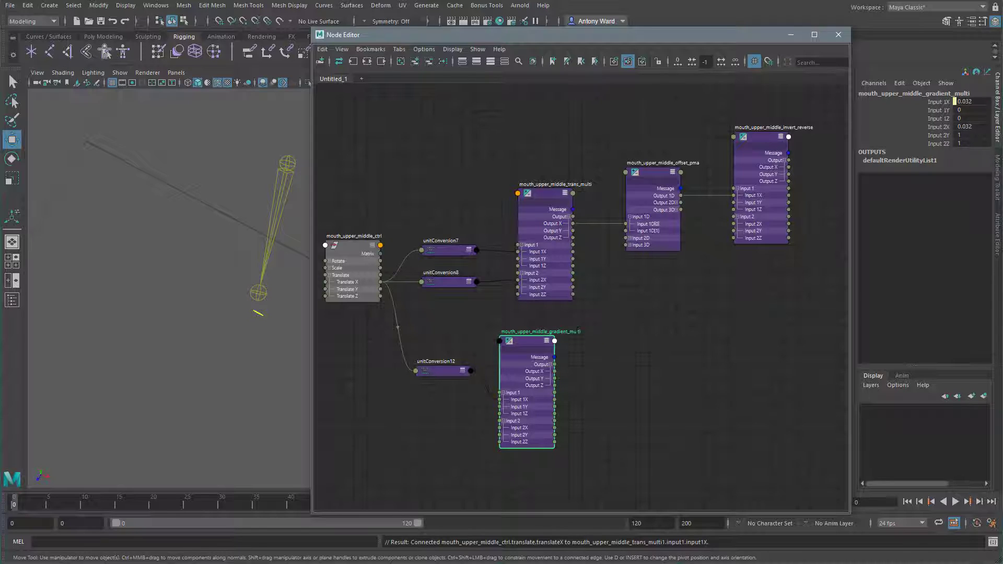
Step: Connect gradient_multi's Output X to trans_multi's Input 2X and edit gradient_multi's own Input 2X value
drag(554, 372, 518, 278)
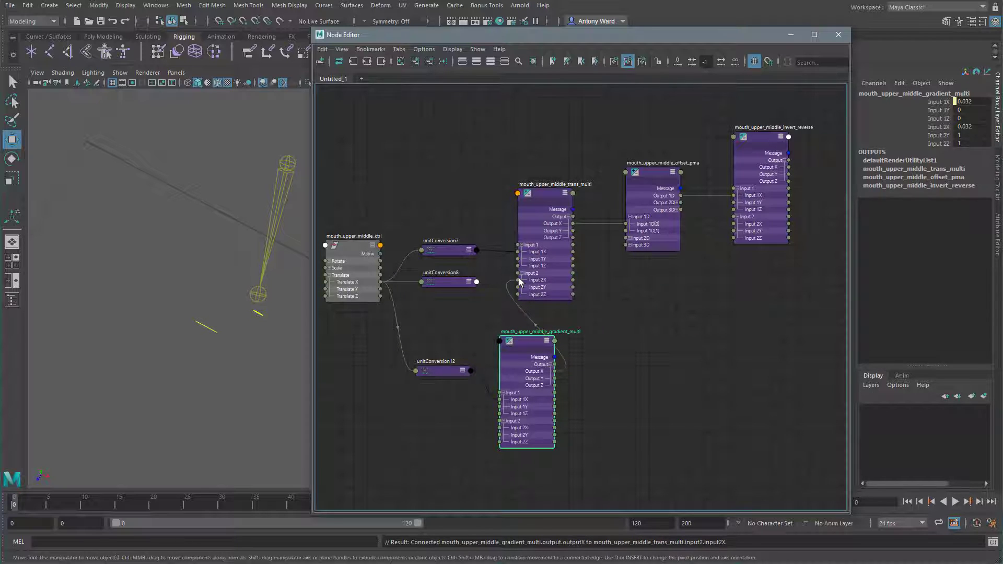
click(548, 193)
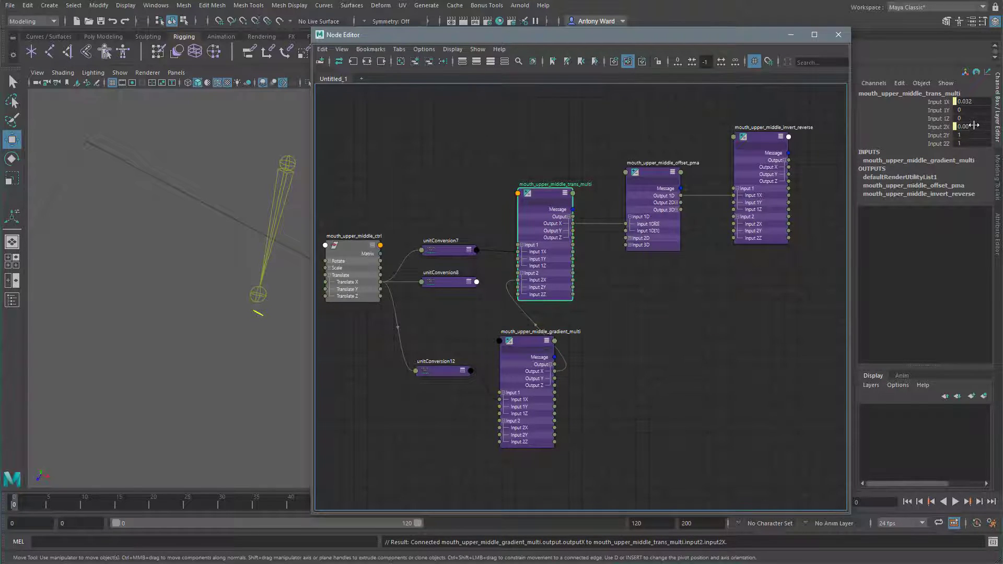
click(524, 342)
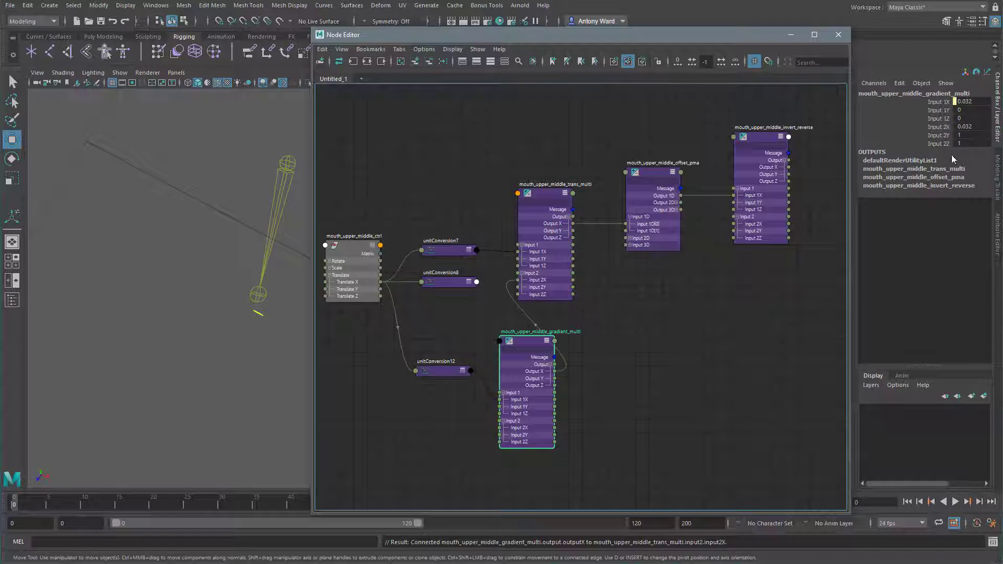
click(970, 126)
key(Return)
Step: Move mouth_upper_middle_ctrl along X to 0.057 and adjust gradient_multi's Input 2X to about 9.6
alt+drag(196, 332, 168, 297)
click(189, 323)
drag(224, 333, 256, 360)
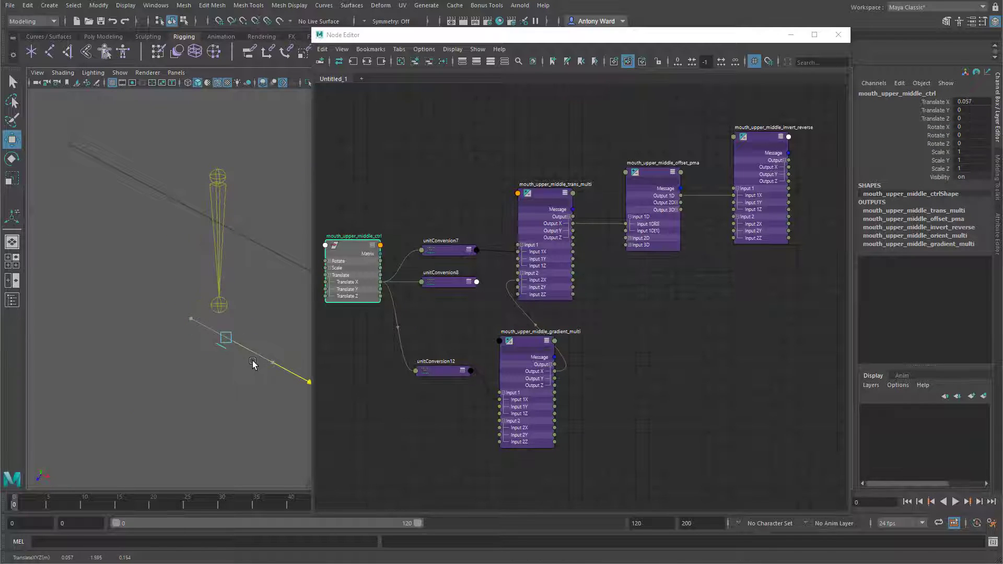
click(525, 340)
middle_drag(125, 342, 171, 338)
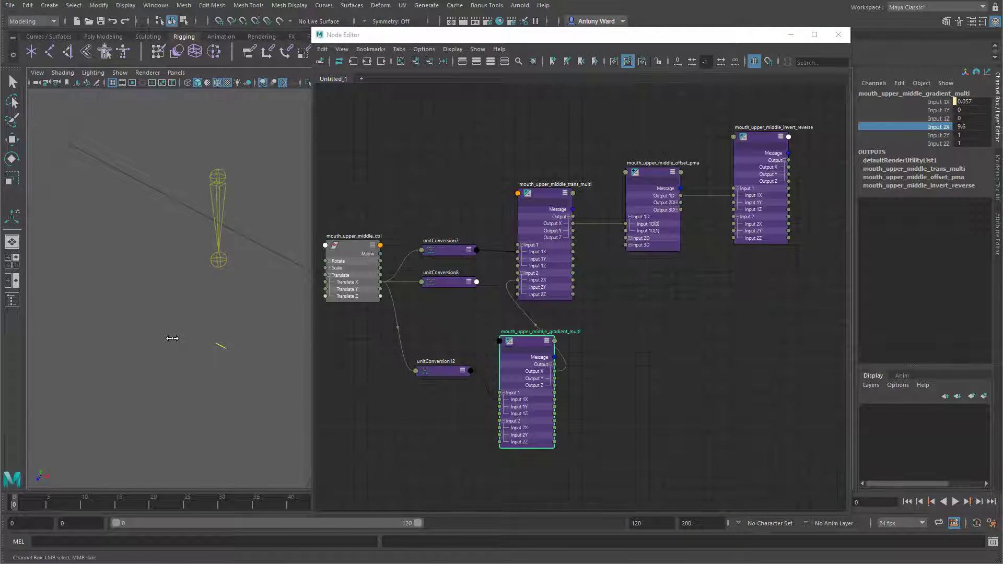
Step: Test the gradient by moving mouth_upper_middle_ctrl along X to 0.031, and check gradient_multi's Input 2X channel
click(221, 345)
key(w)
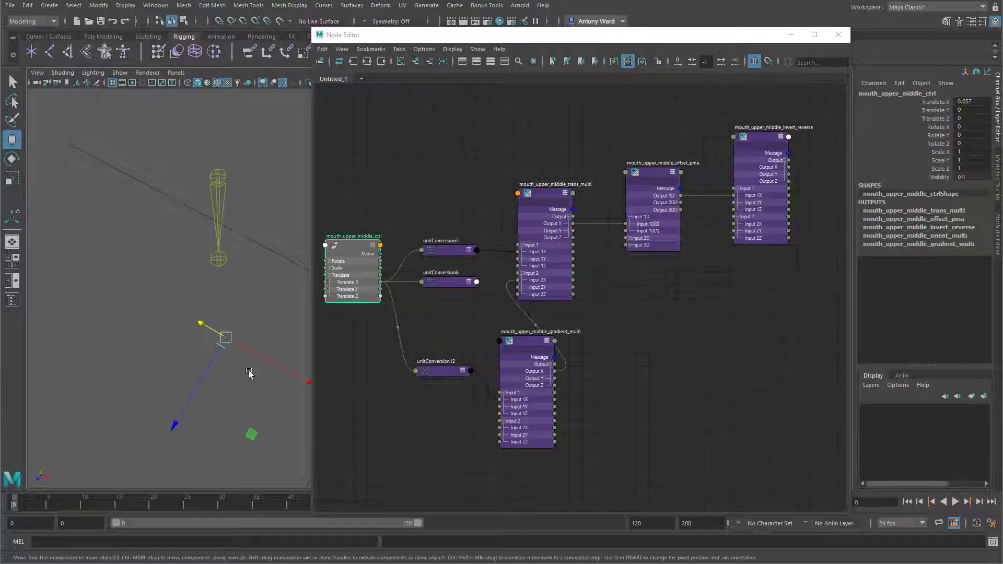
drag(284, 368, 249, 345)
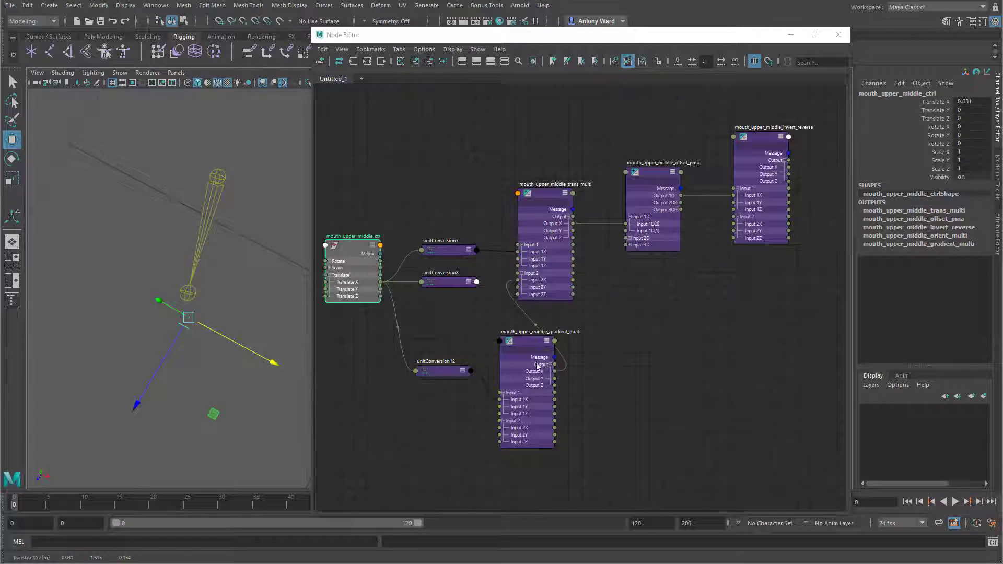
click(527, 340)
click(940, 127)
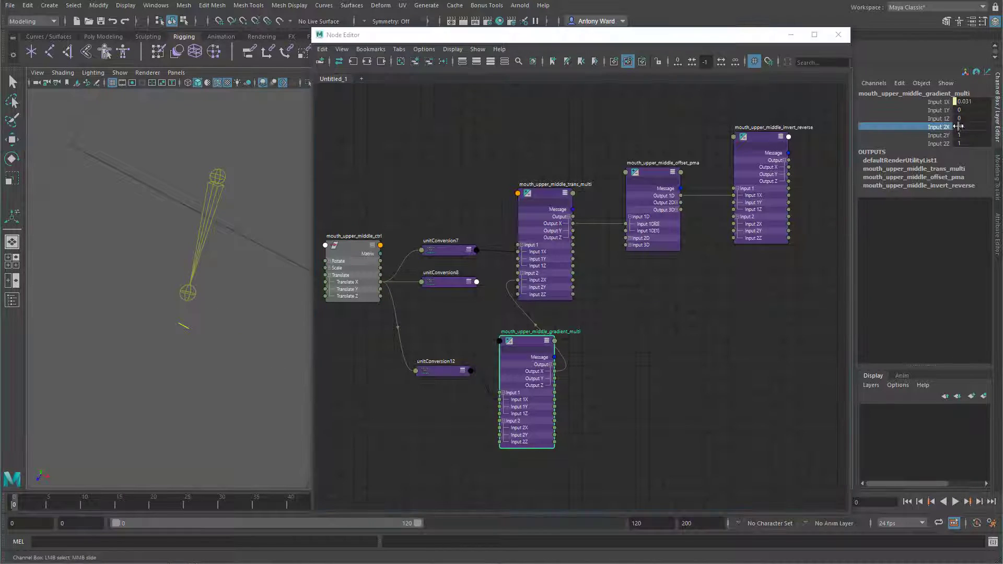
click(184, 326)
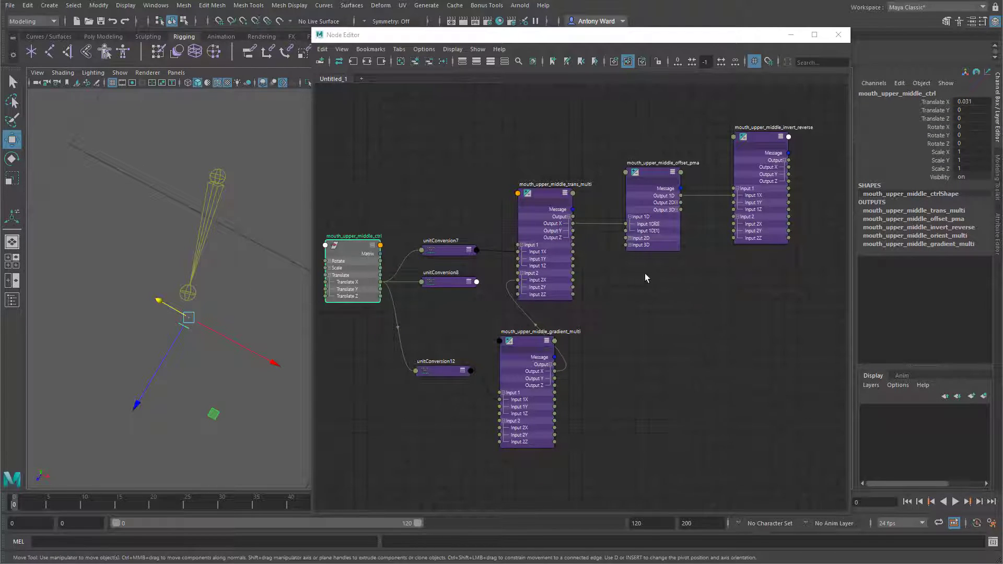
Step: Inspect the Input 1D[1] channel of the mouth_upper_middle_offset_pma node
alt+middle_drag(687, 280, 617, 292)
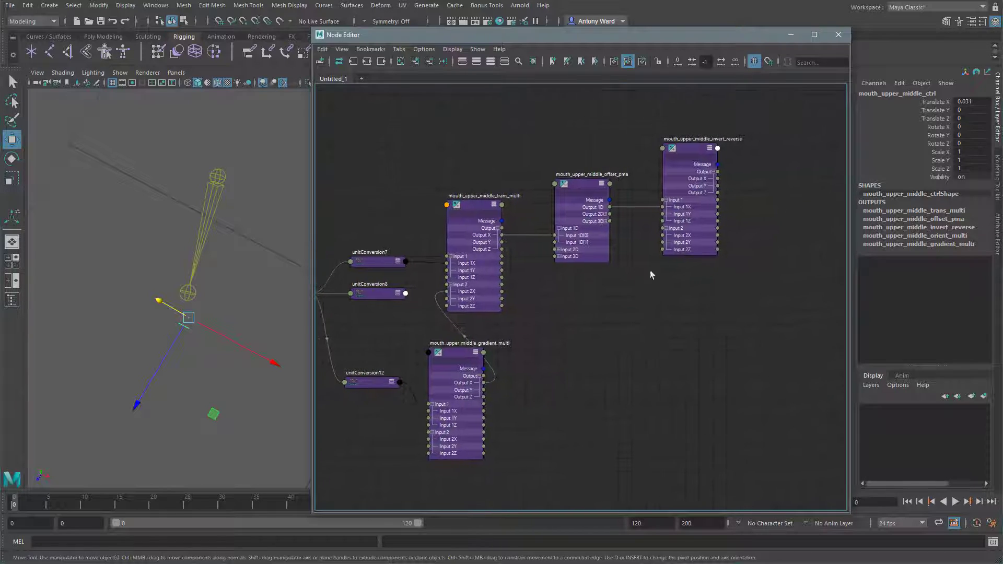
click(581, 186)
click(932, 110)
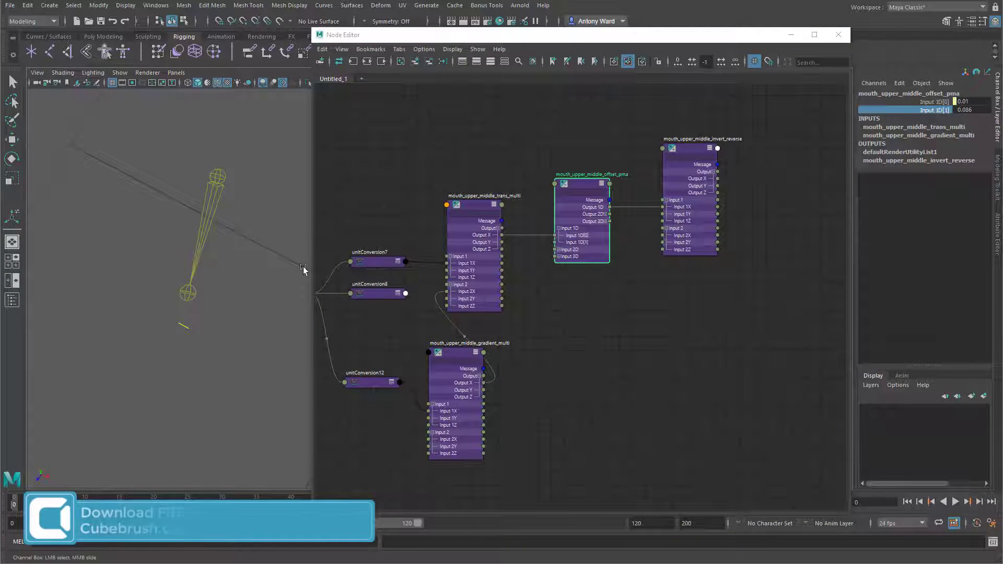
middle_drag(257, 277, 188, 320)
Step: Reset mouth_upper_middle_ctrl's Translate X to 0
click(188, 318)
key(w)
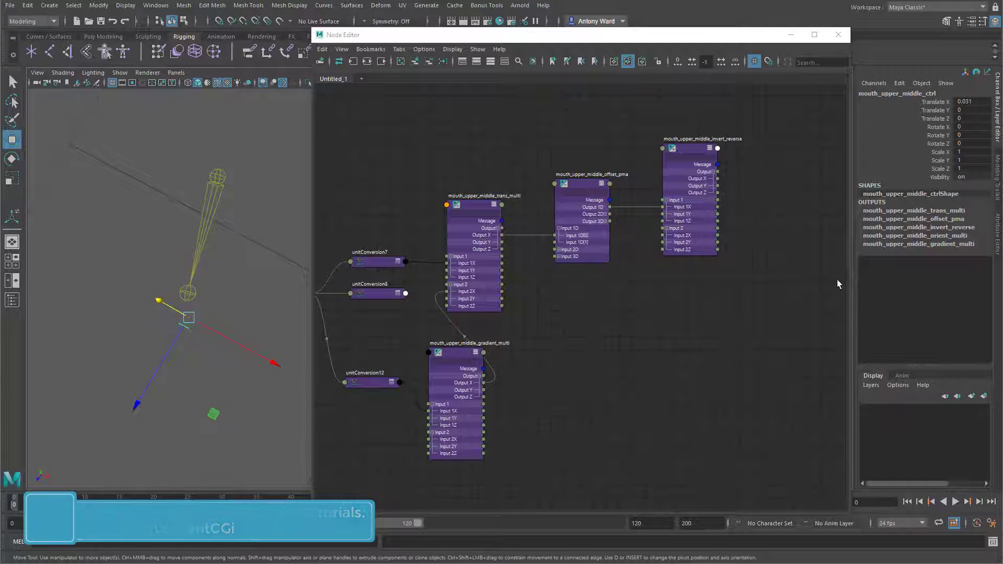
alt+drag(201, 319, 230, 291)
click(980, 102)
text(0)
key(Return)
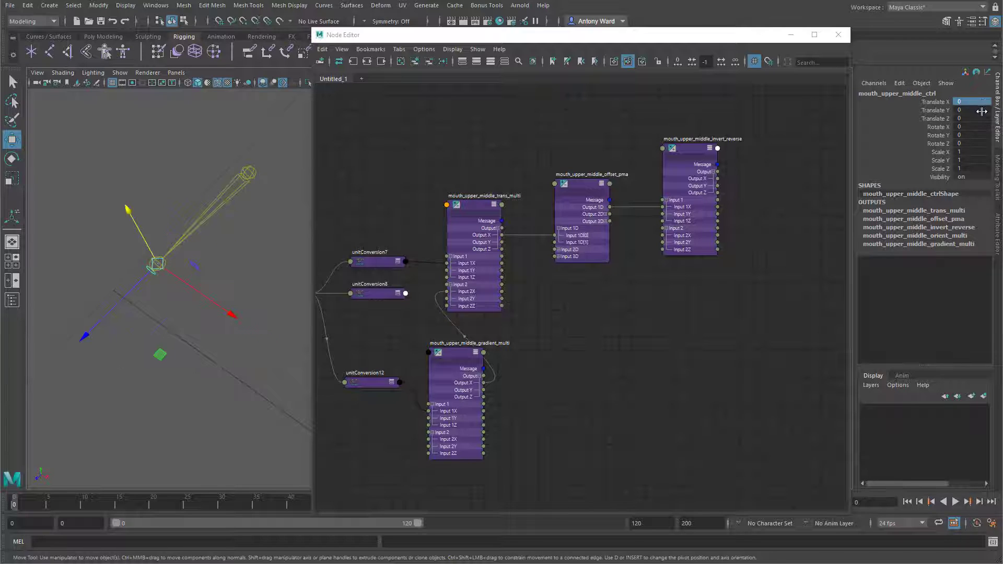
alt+middle_drag(700, 238, 747, 236)
alt+right_drag(747, 237, 730, 233)
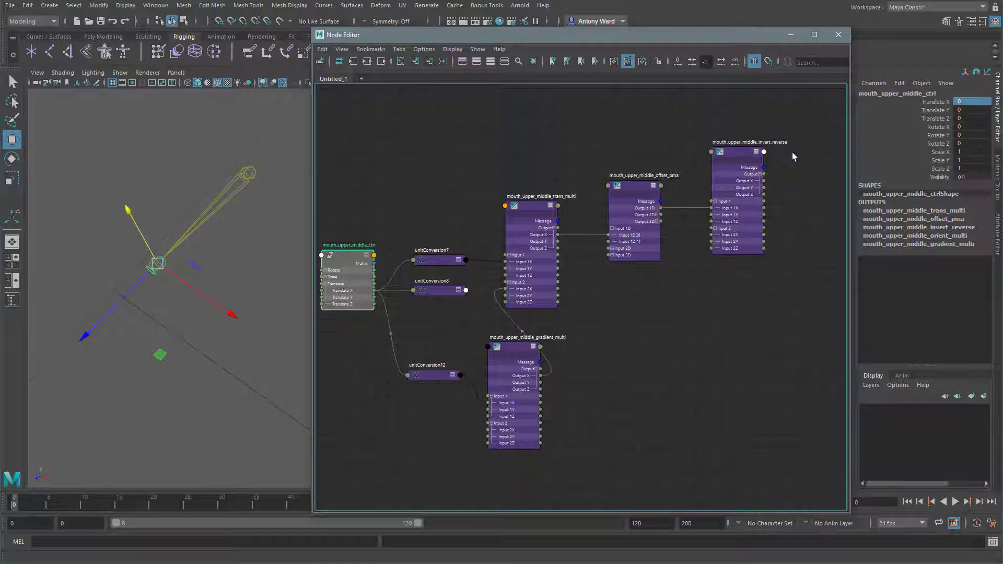
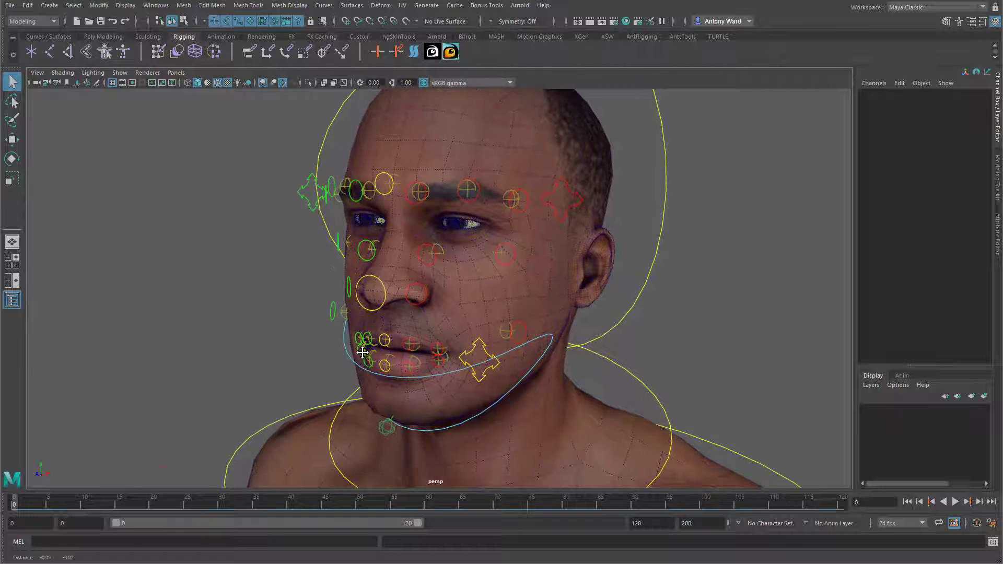
Step: Show the joints through the head mesh with X-Ray display and select the mouth_upper_middle_root joint
alt+right_drag(377, 334, 408, 342)
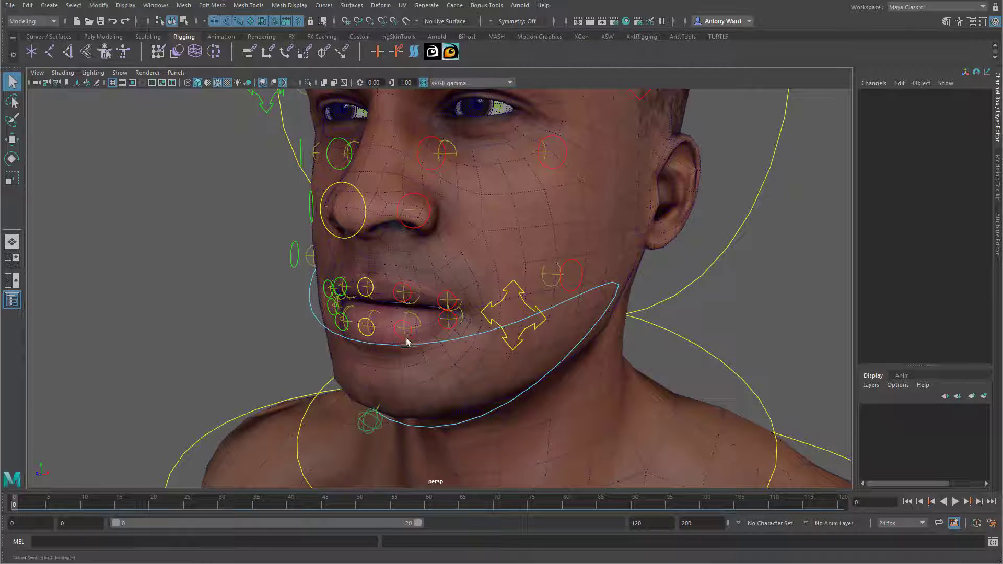
click(71, 73)
click(94, 194)
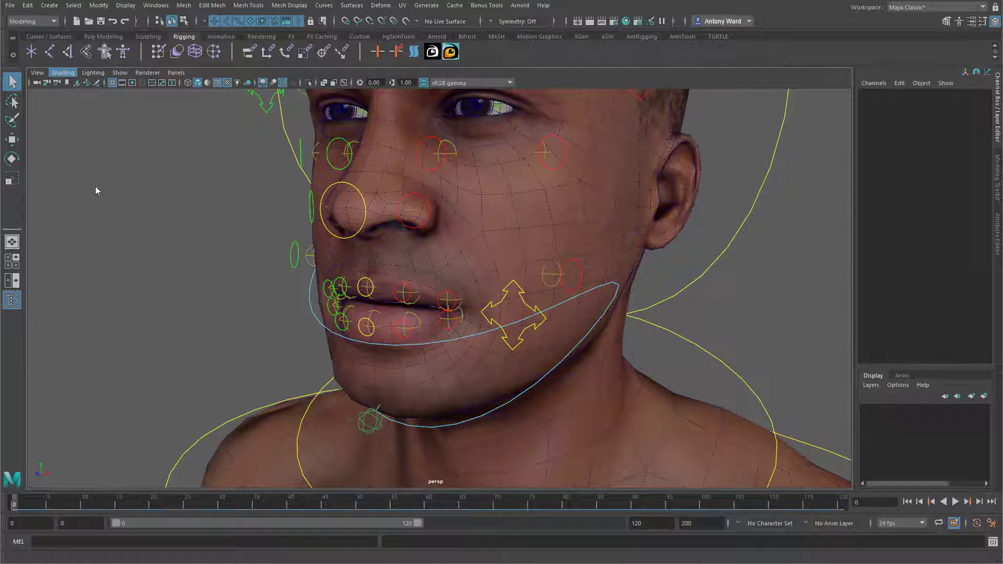
alt+drag(389, 323, 354, 330)
click(385, 310)
click(386, 310)
click(385, 310)
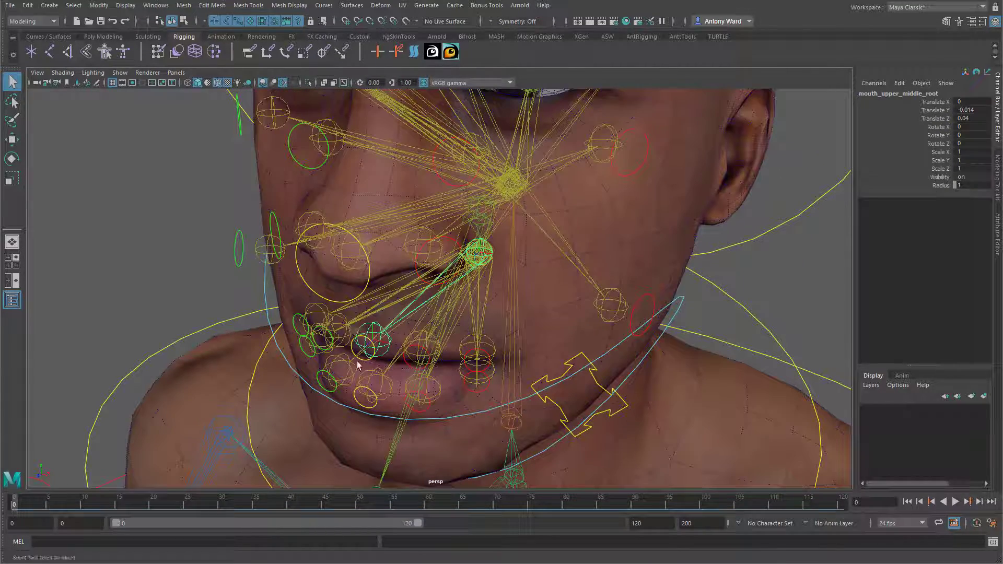
alt+drag(373, 364, 409, 346)
alt+right_drag(329, 340, 346, 343)
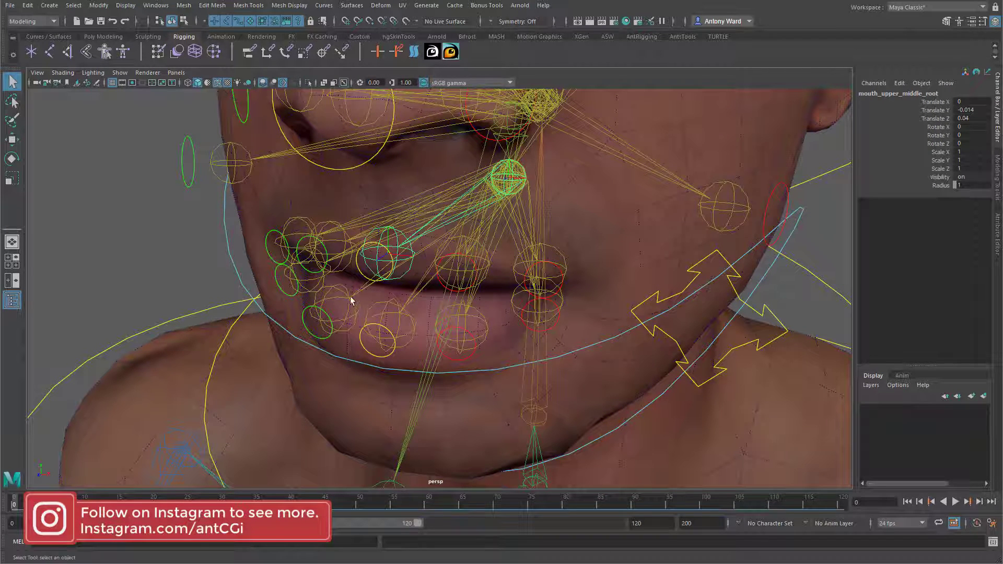
Step: Run the antCGi Sin Curve Control Tool on mouth_upper_middle_ctrl together with its matching upper middle mouth joint
click(360, 274)
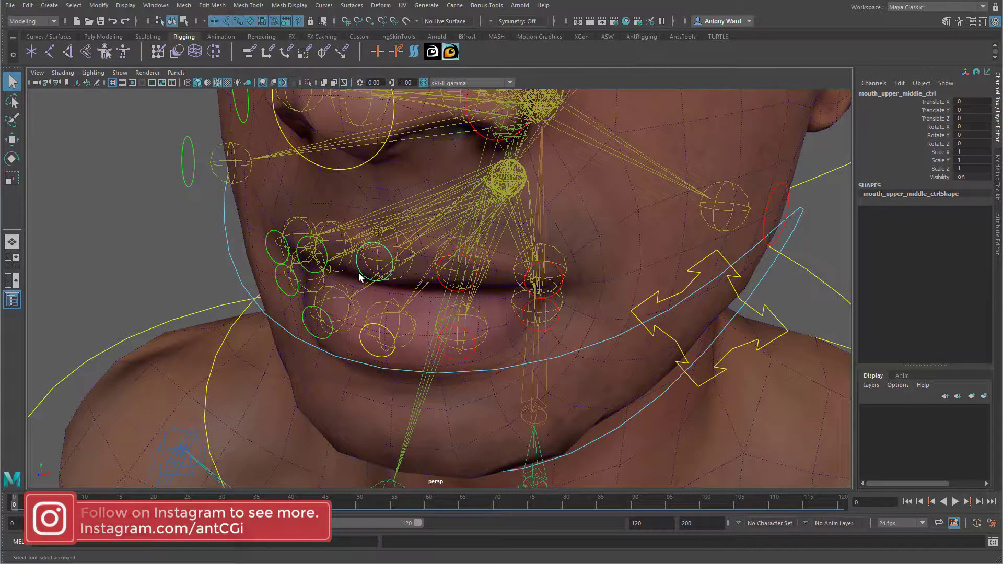
shift+click(397, 232)
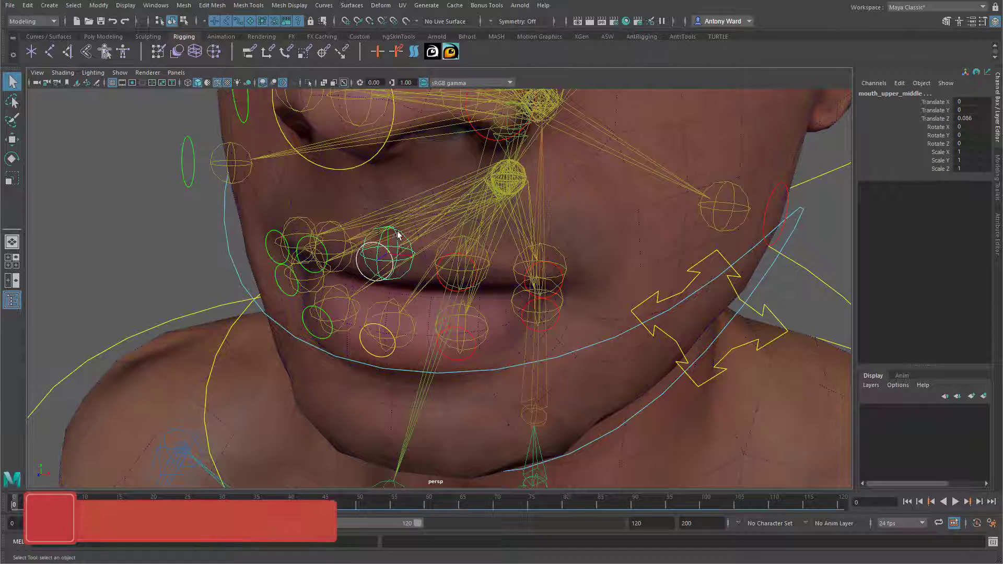
click(457, 54)
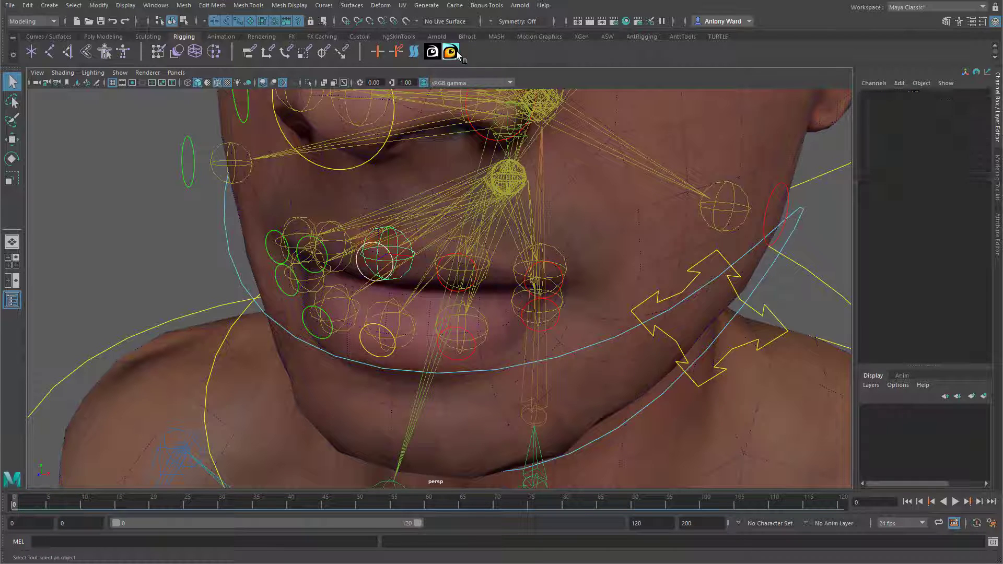
Step: Test mouth_upper_middle_ctrl with a small move, undo it, and highlight the control's Gradient, Offset and Movement attributes
click(368, 282)
key(w)
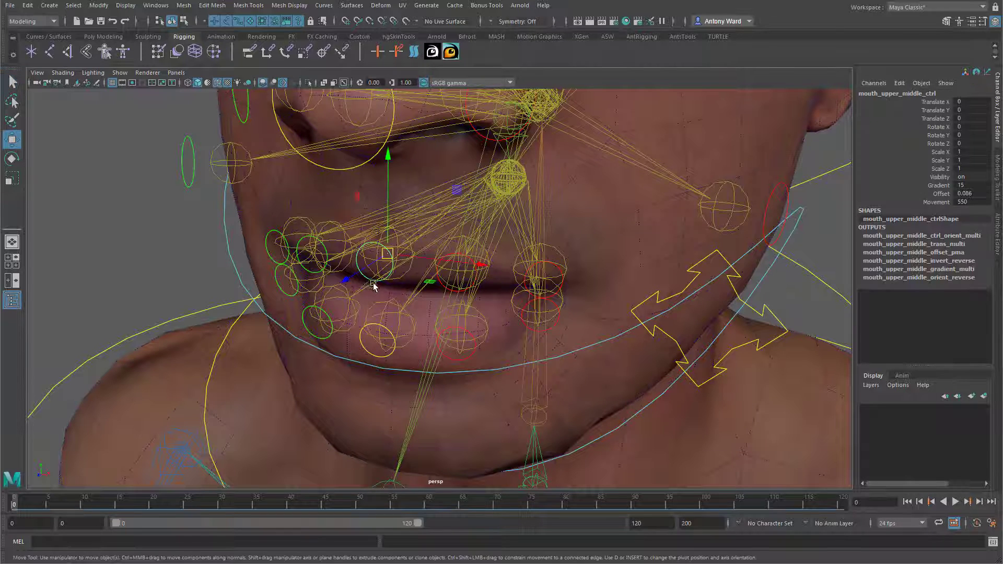
drag(388, 257, 385, 280)
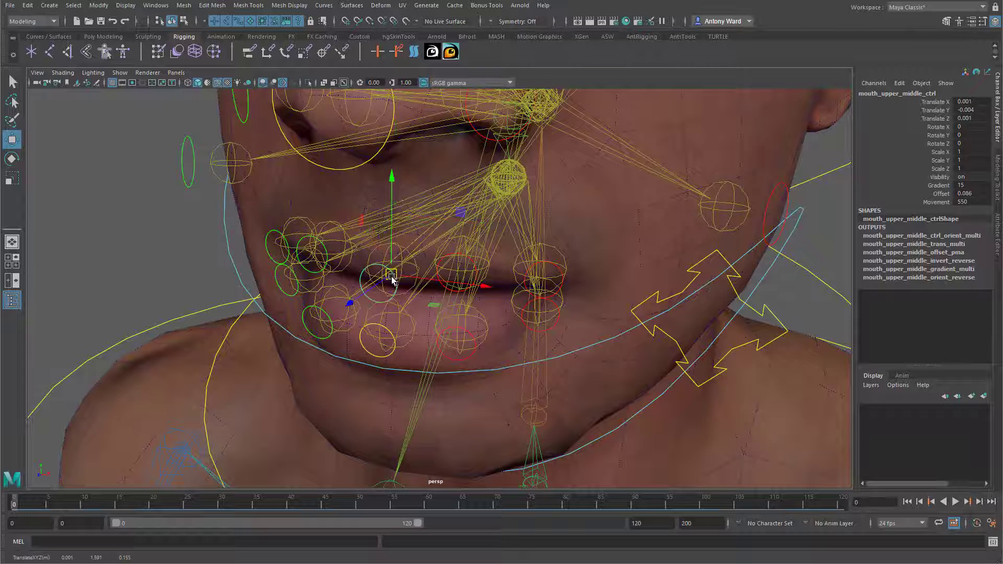
key(ctrl+z)
drag(938, 187, 948, 201)
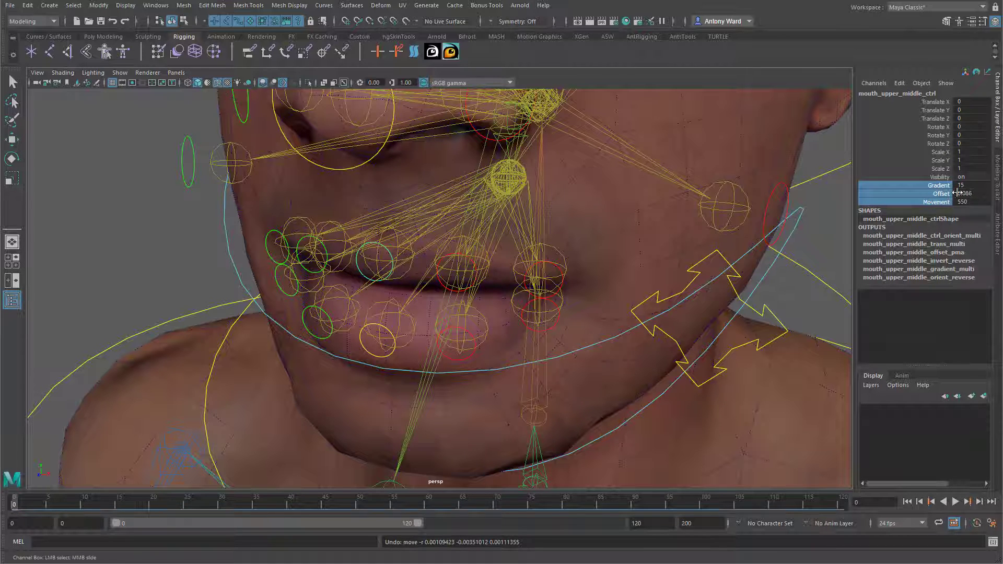
alt+drag(410, 333, 384, 323)
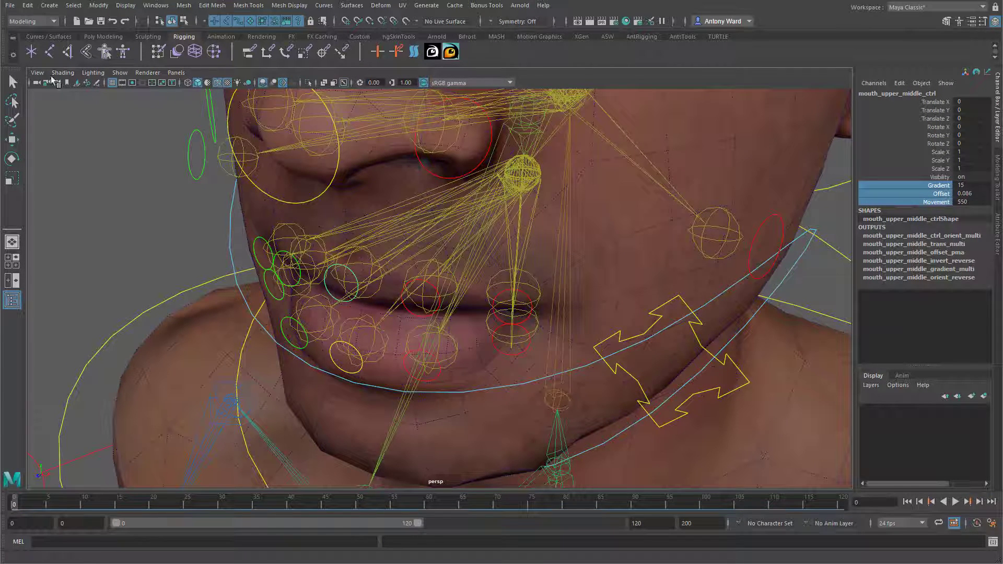
Step: Run the Sin Curve Control Tool on mouth_lower_middle_ctrl and its matching lower middle joint
click(345, 373)
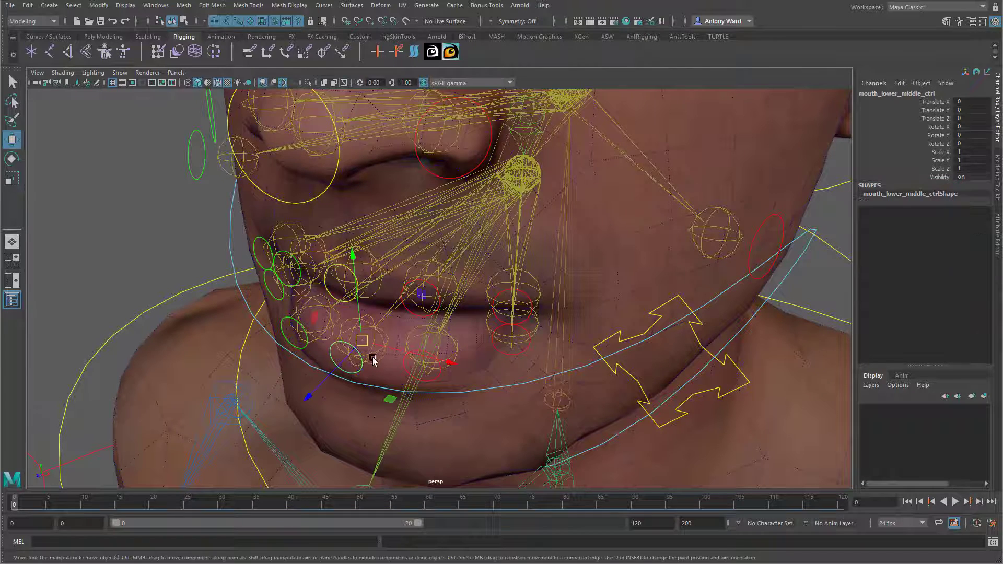
drag(375, 356, 381, 351)
click(456, 52)
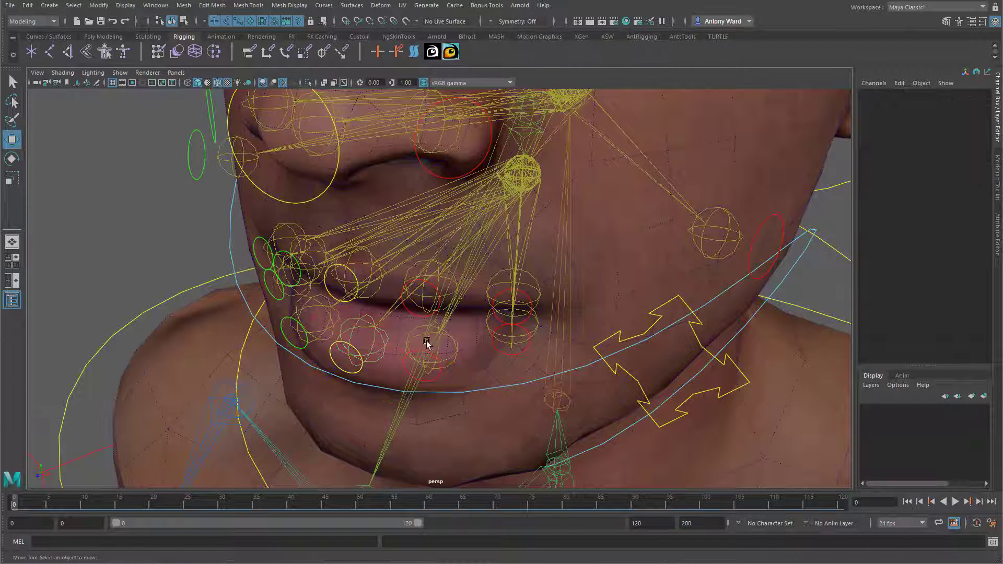
Step: Apply the Sin Curve Control Tool to l_mouth_upper_outer_ctrl and the l_mouth_lower_outer control, each paired with its joint
click(409, 315)
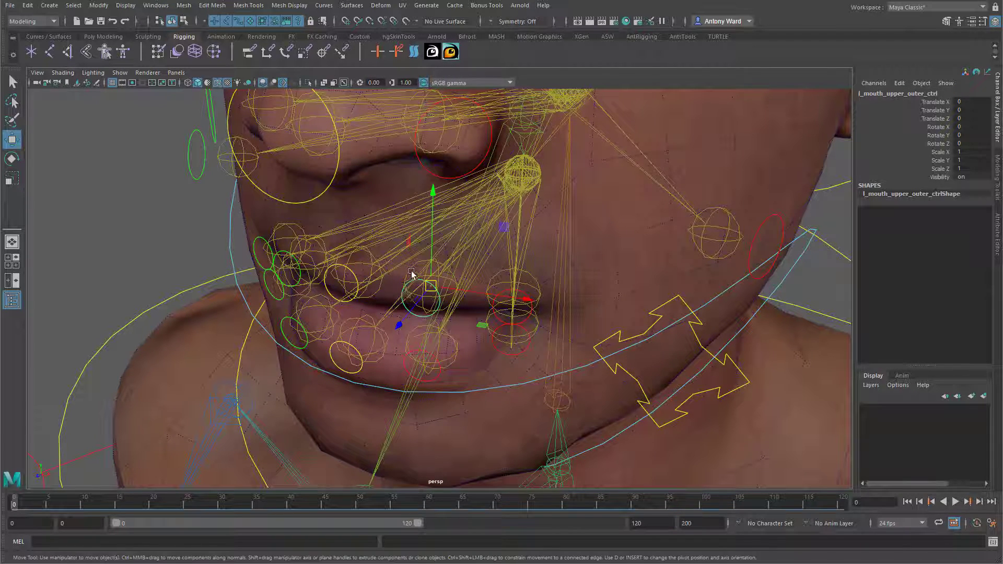
click(451, 52)
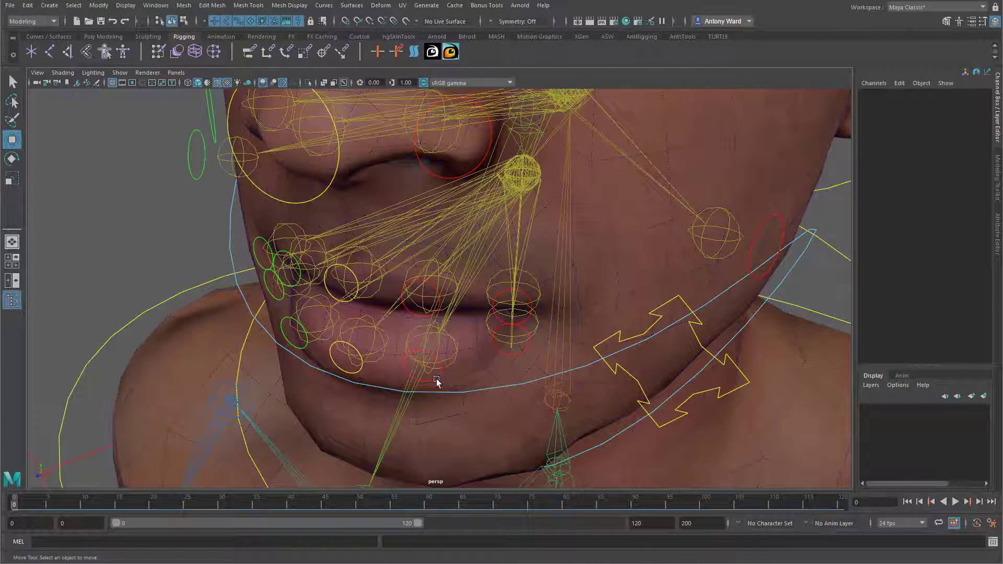
click(437, 381)
key(Up)
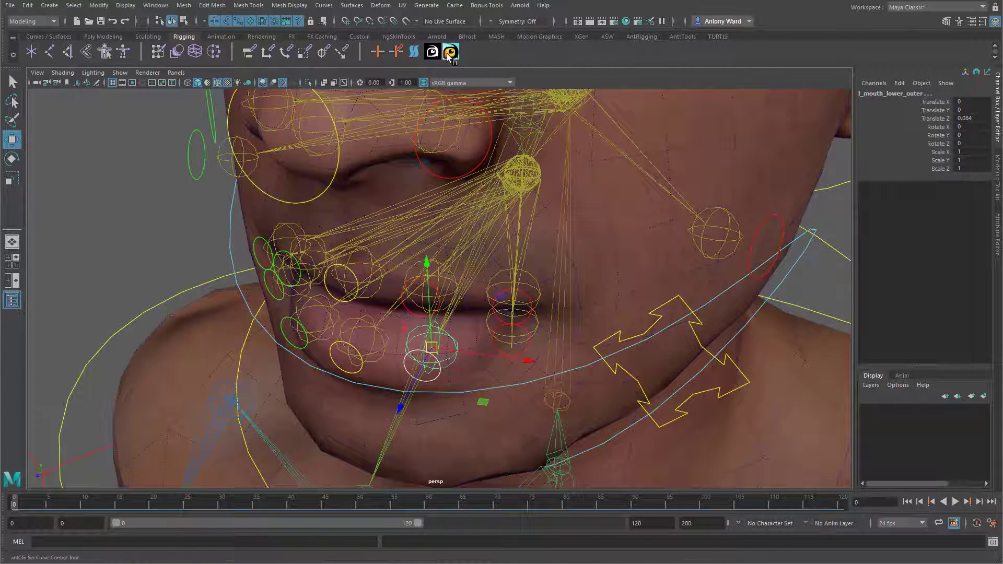
click(450, 53)
Step: Apply the Sin Curve Control Tool to l_mouth_lower_corner_ctrl and l_mouth_upper_corner_ctrl, each paired with its joint
alt+drag(469, 330, 480, 373)
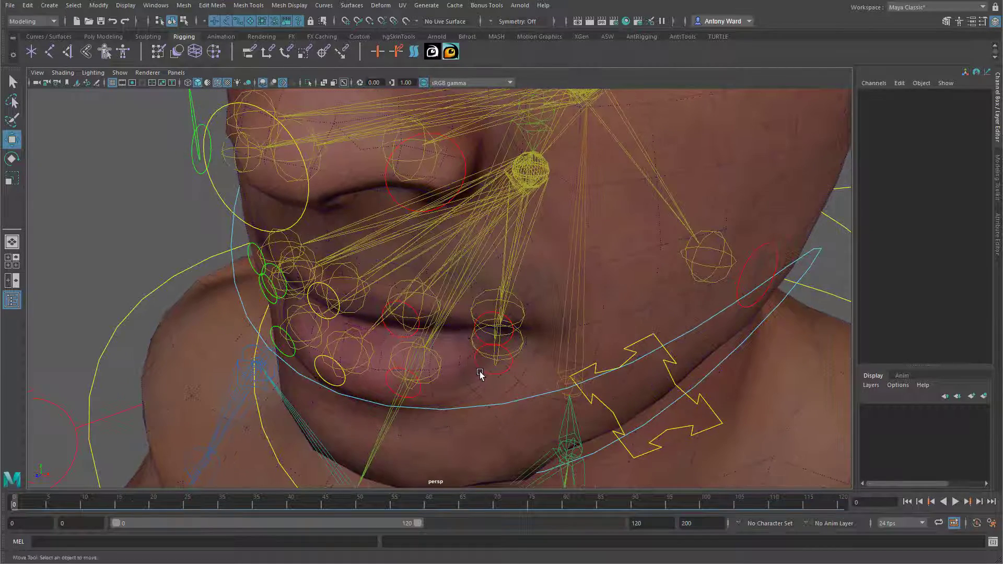
click(482, 369)
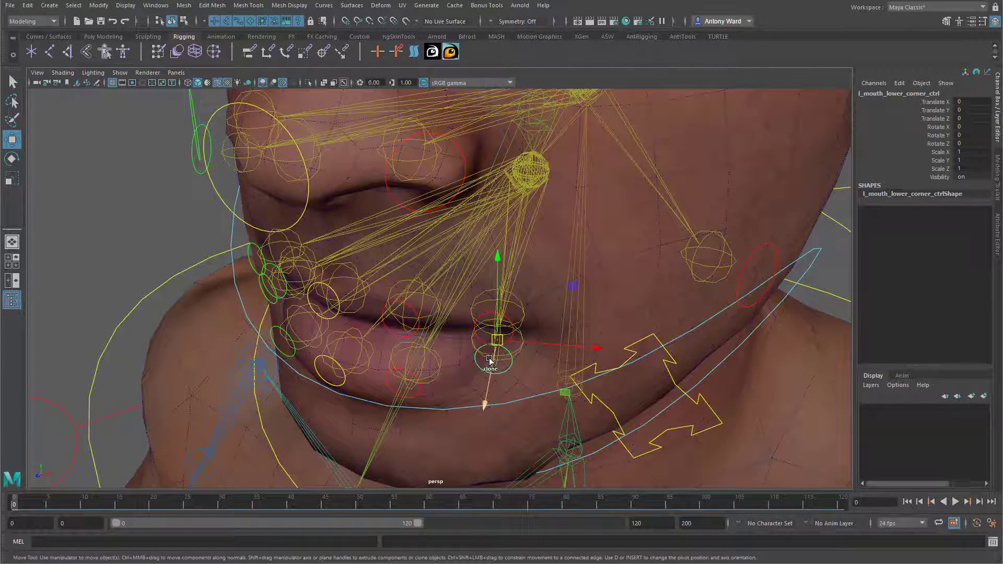
click(453, 55)
click(481, 320)
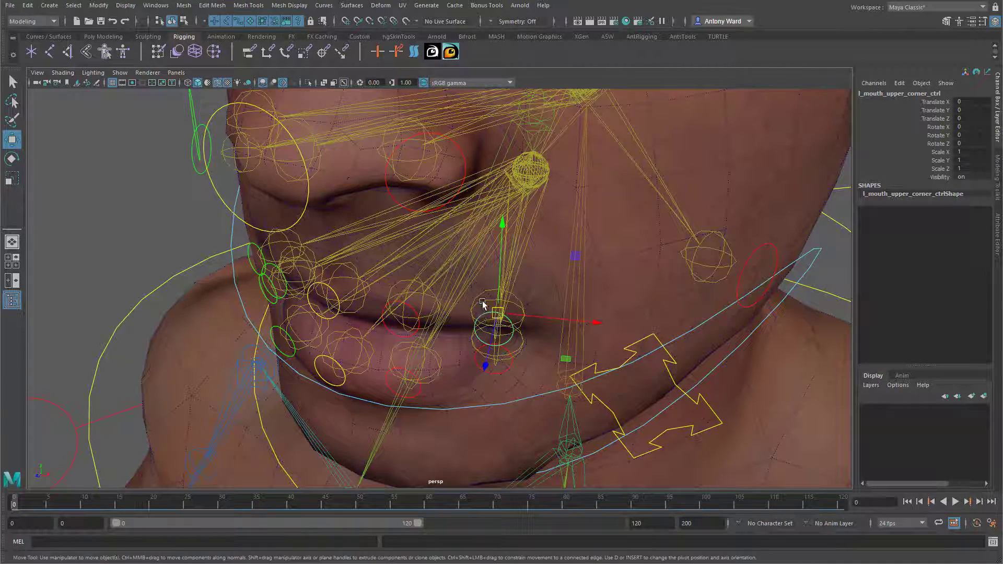
click(450, 53)
Step: Apply the Sin Curve Control Tool to r_mouth_upper_outer_ctrl and the r_mouth_lower_outer control, each paired with its joint
alt+drag(347, 308, 399, 316)
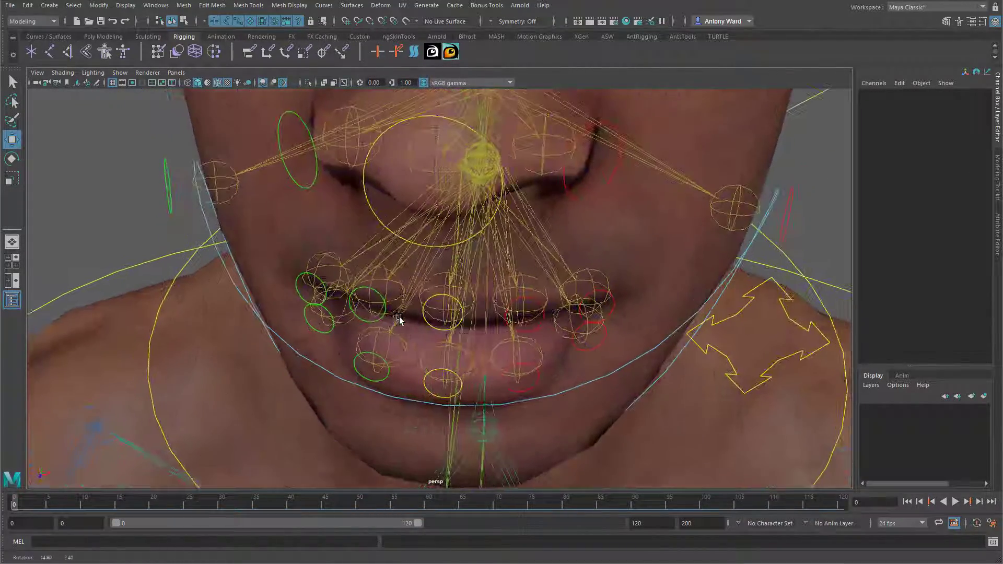
click(360, 321)
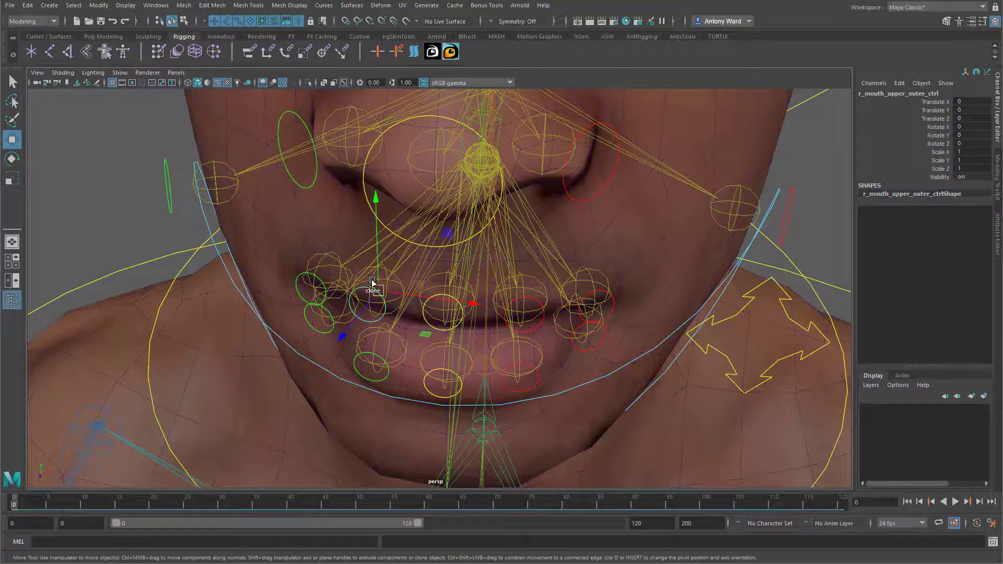
click(446, 152)
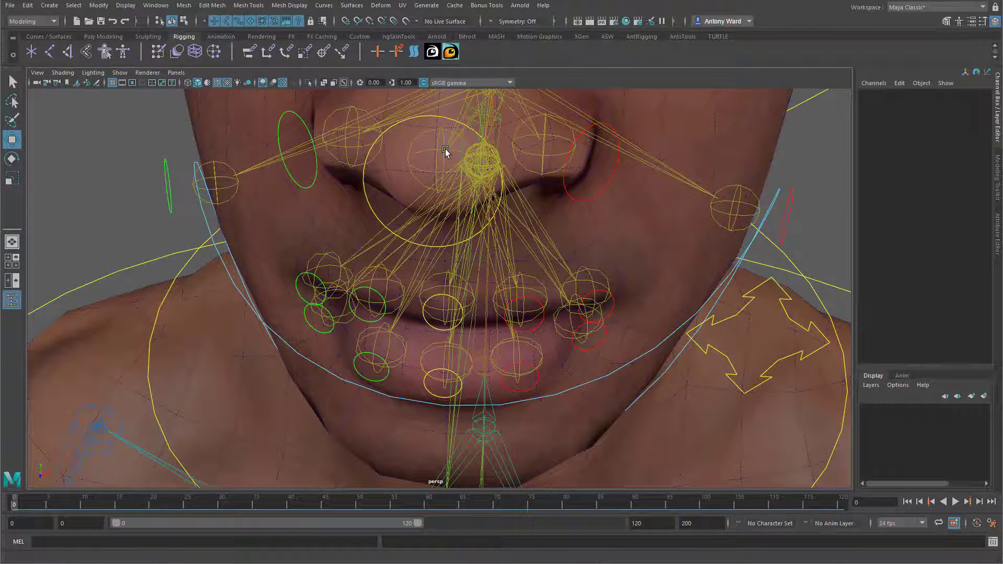
click(379, 384)
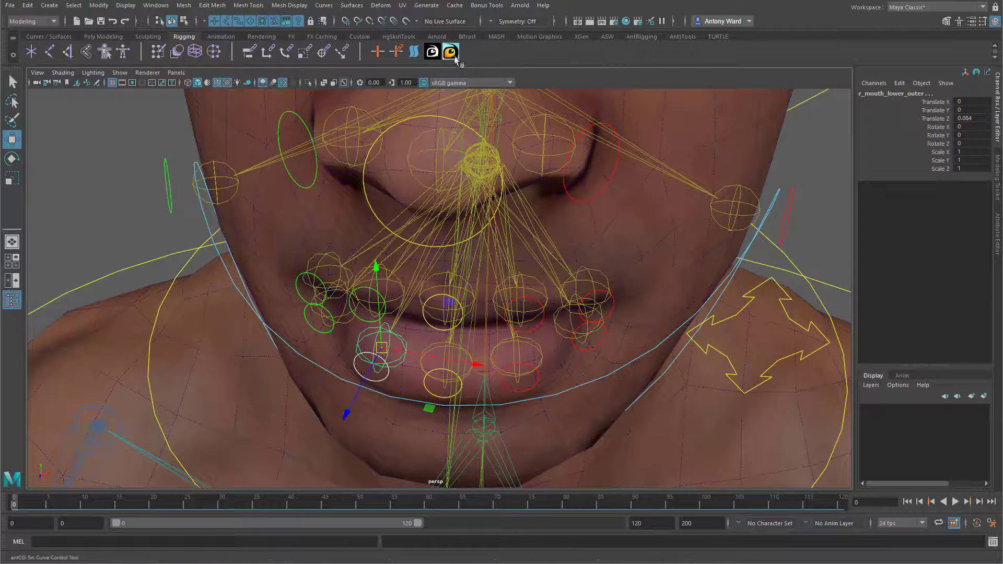
click(320, 362)
Step: Apply the Sin Curve Control Tool to r_mouth_lower_corner_ctrl and the r_mouth_upper_corner control, each paired with its joint
click(311, 329)
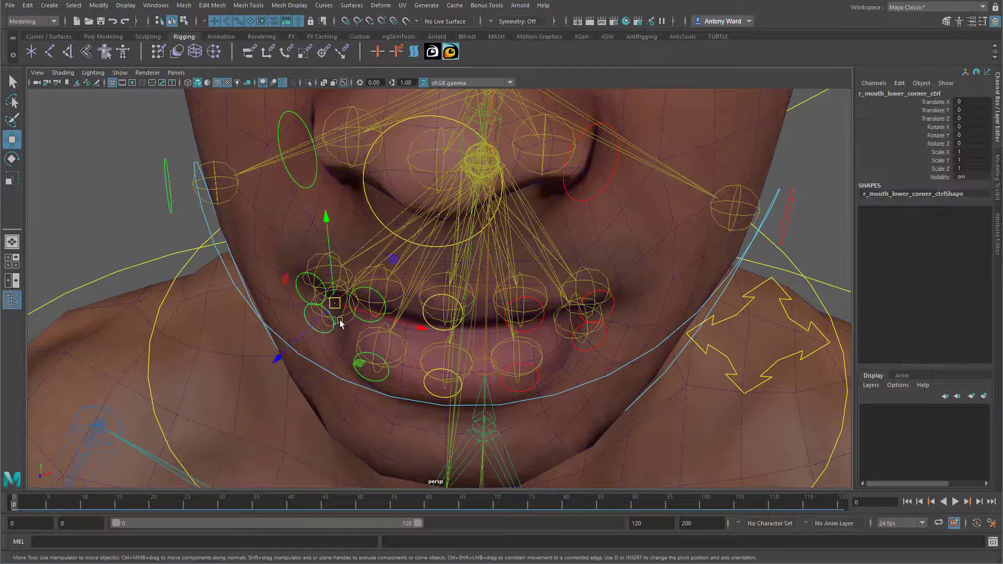
click(334, 260)
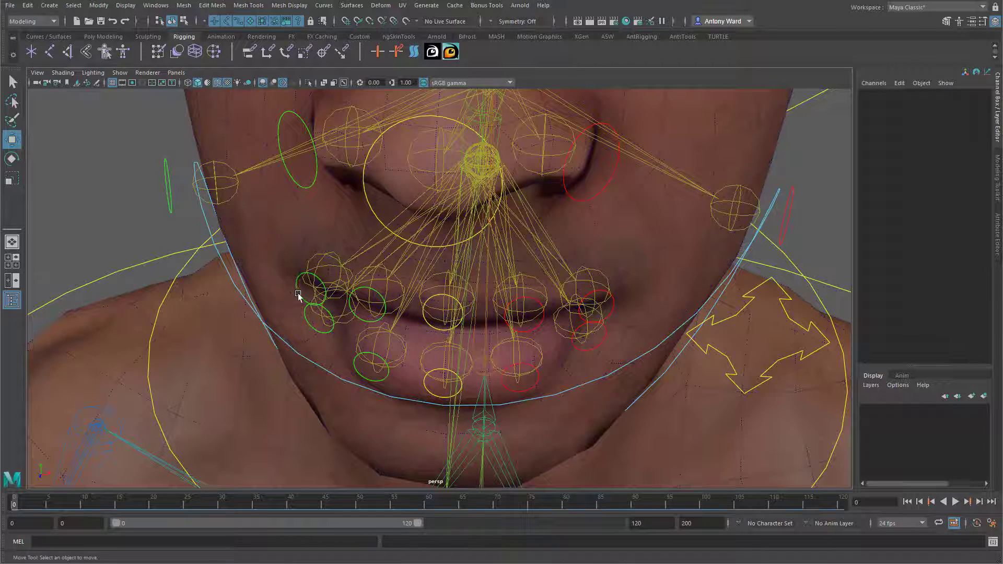
click(315, 274)
key(Up)
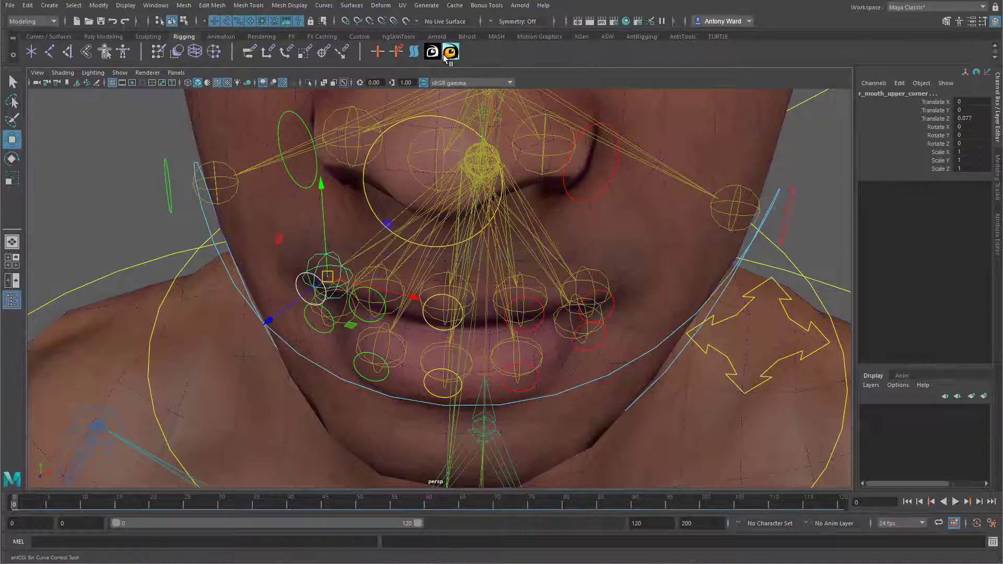
click(450, 56)
Step: Select all the upper and lower mouth controls together, leaving jaw_ctrl out of the selection
alt+drag(586, 322, 518, 315)
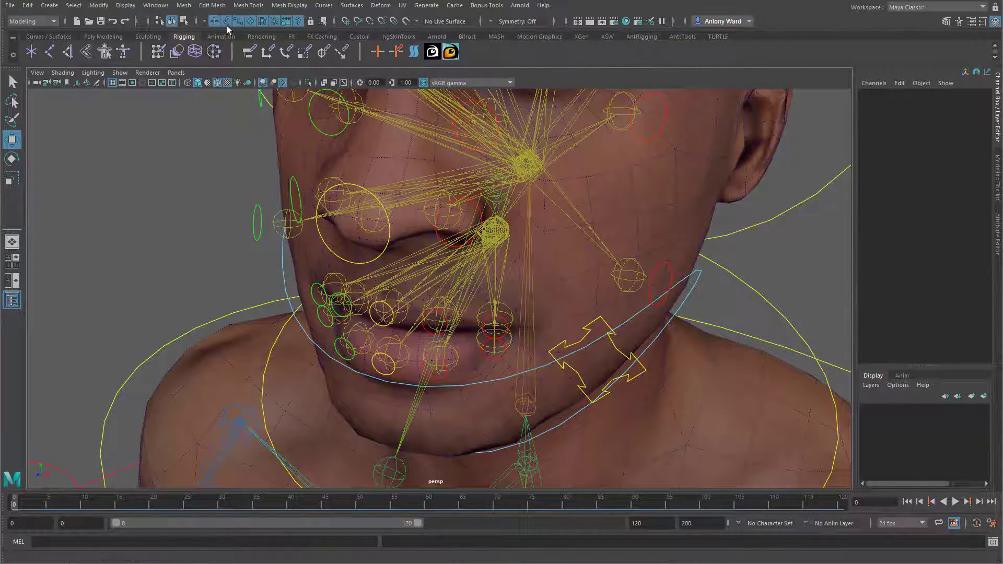
alt+drag(328, 295, 220, 318)
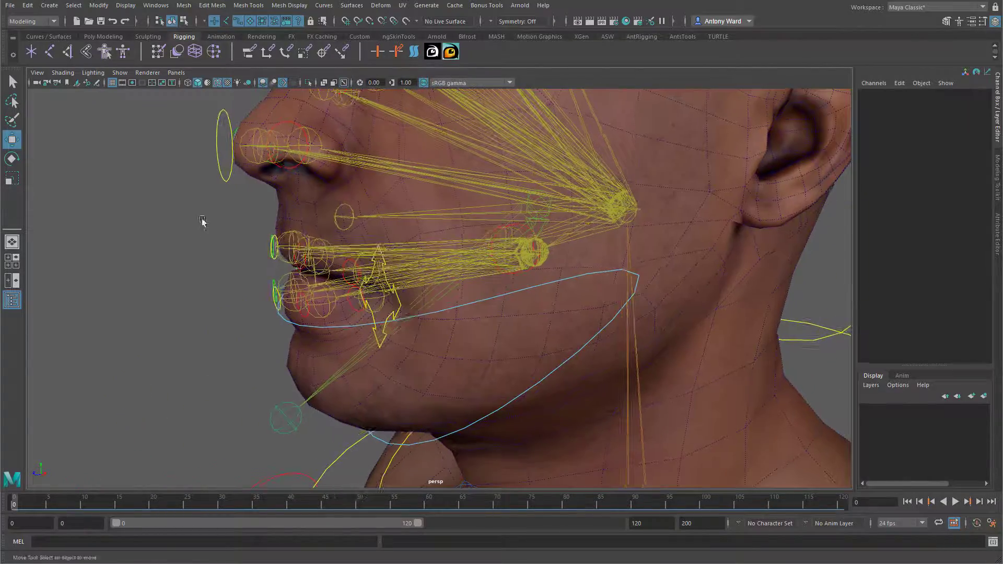
drag(202, 220, 364, 357)
ctrl+click(359, 374)
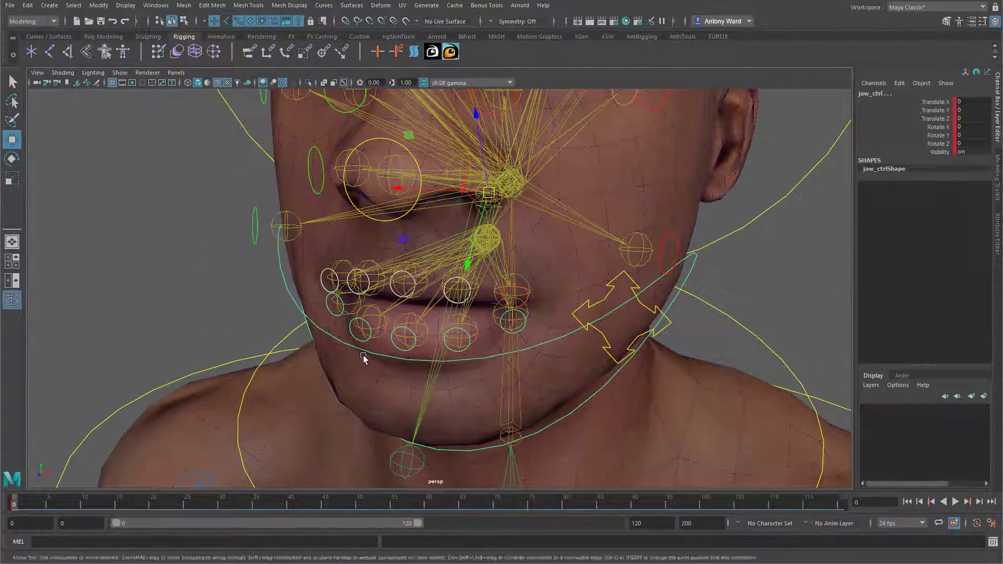
click(526, 304)
alt+drag(406, 253, 409, 258)
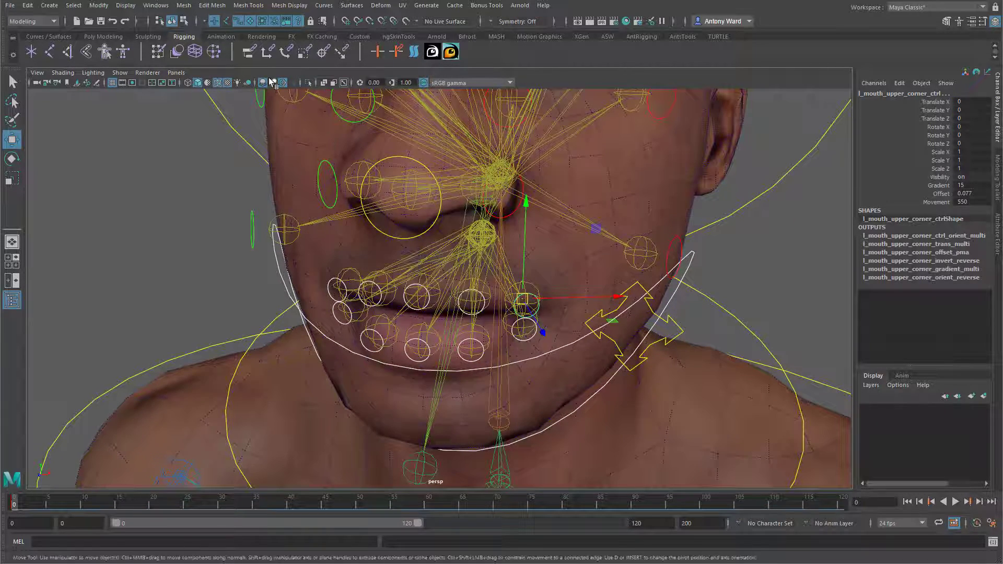
alt+drag(541, 313, 529, 341)
key(ctrl+z)
key(ctrl+z)
Step: Move the selected mouth controls together in several directions to test how their joints slide around the face
click(528, 339)
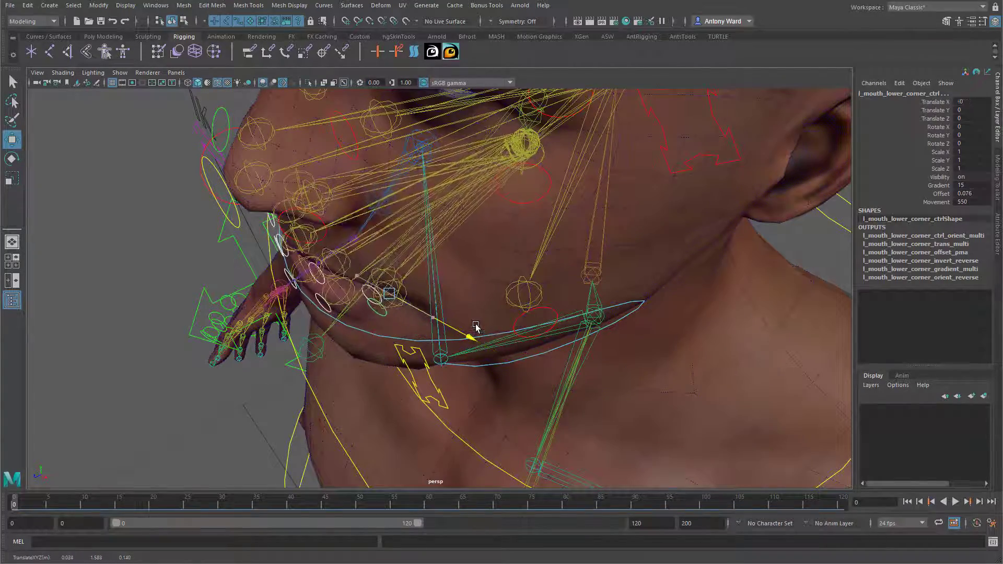
alt+drag(475, 326, 441, 316)
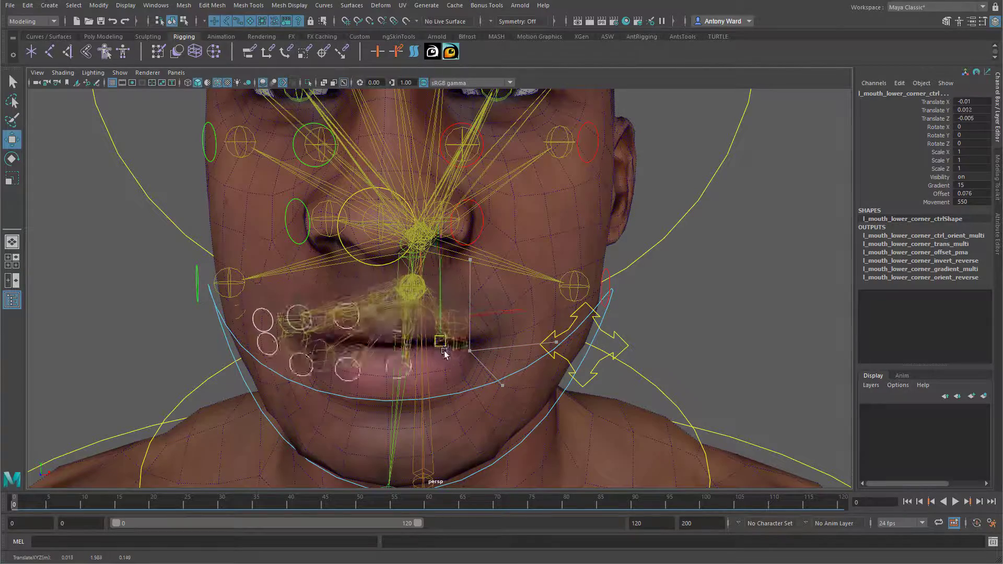
drag(444, 353, 528, 358)
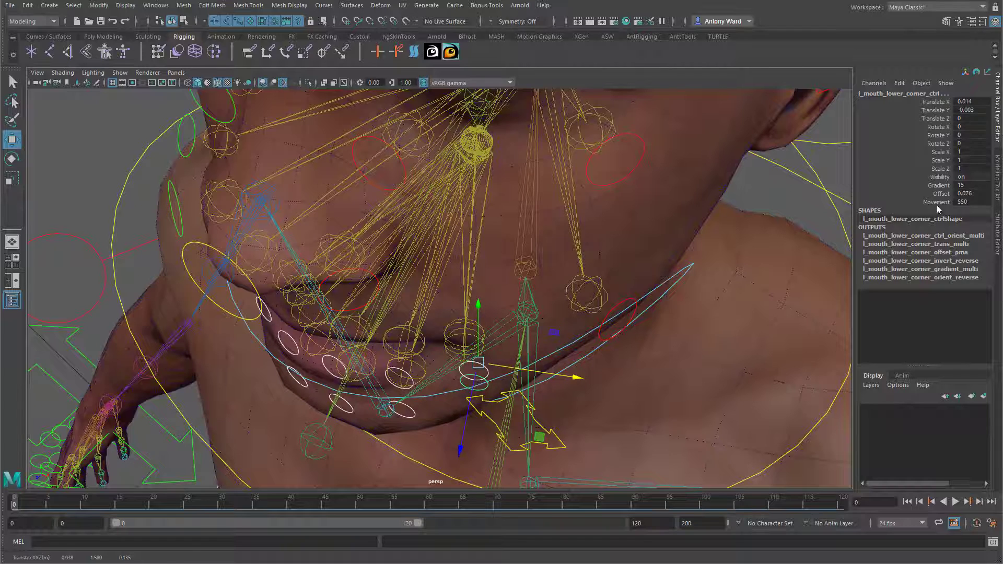
Step: Reset Translate X, Y and Z of the selected mouth controls to 0
drag(938, 185, 945, 203)
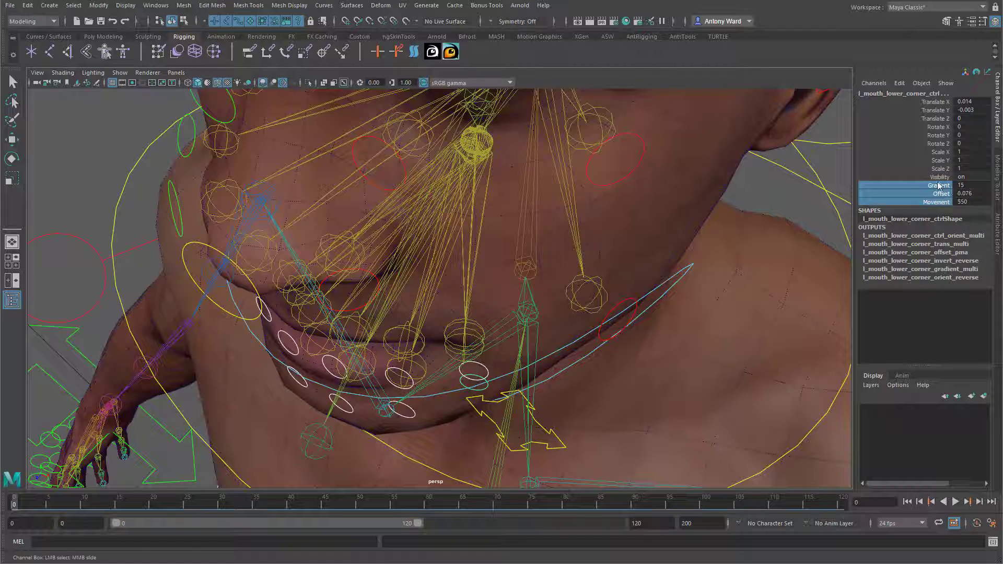
click(950, 187)
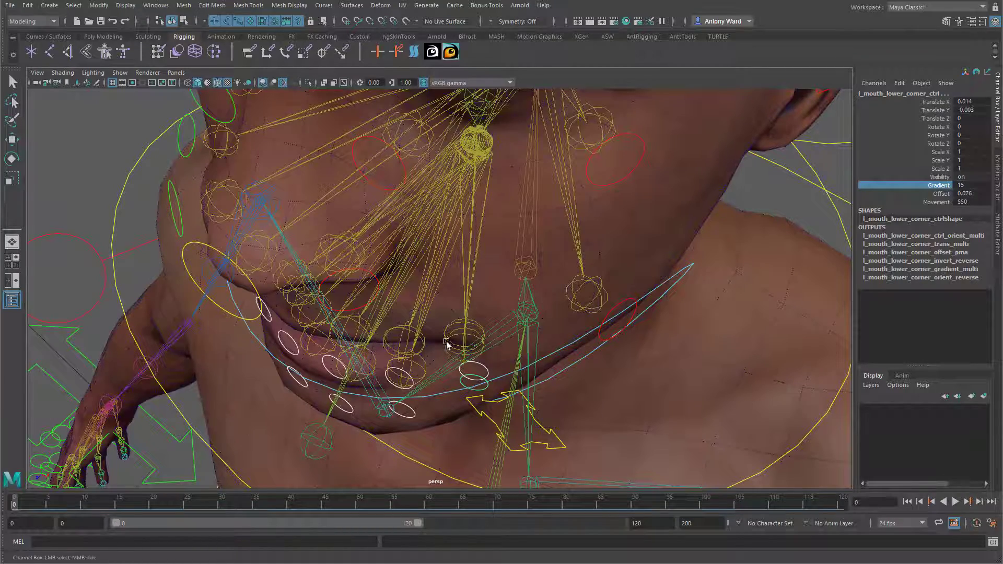
alt+drag(459, 349, 492, 341)
key(w)
drag(965, 102, 971, 112)
key(Return)
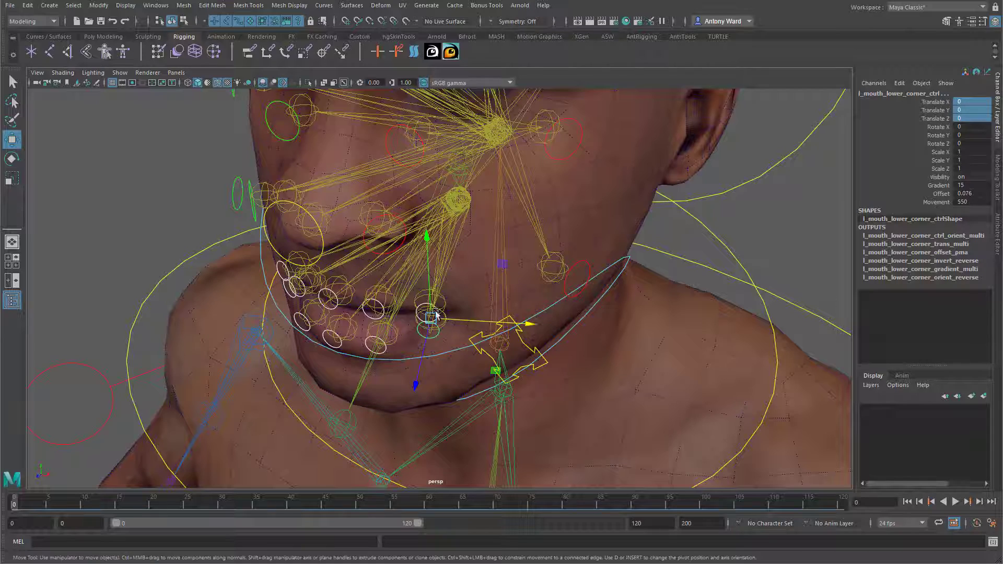
Step: Try moving mouth_ctrl beside the mouth, and undo the move
alt+drag(526, 396, 395, 386)
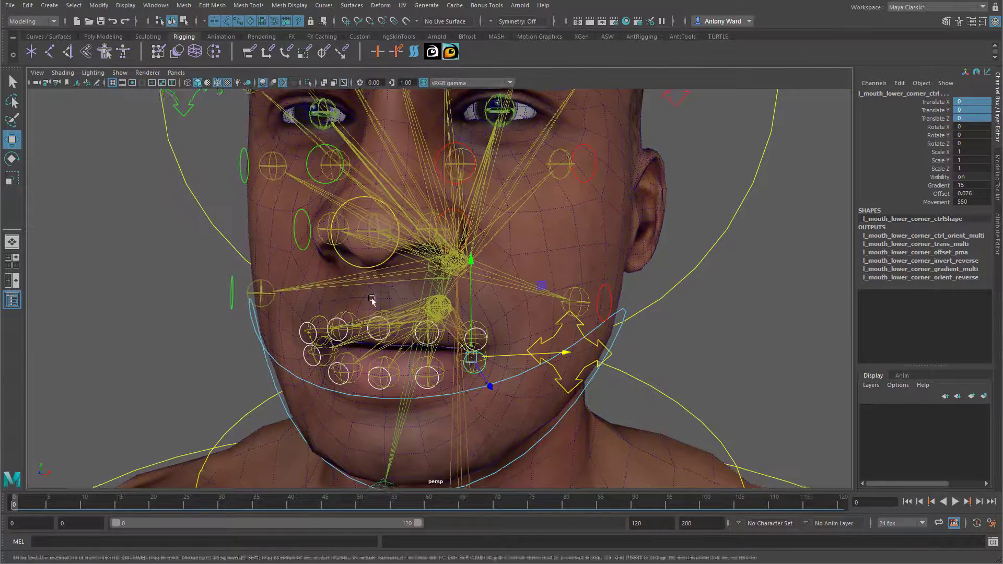
alt+drag(470, 368, 640, 355)
click(589, 398)
click(578, 376)
key(ctrl+z)
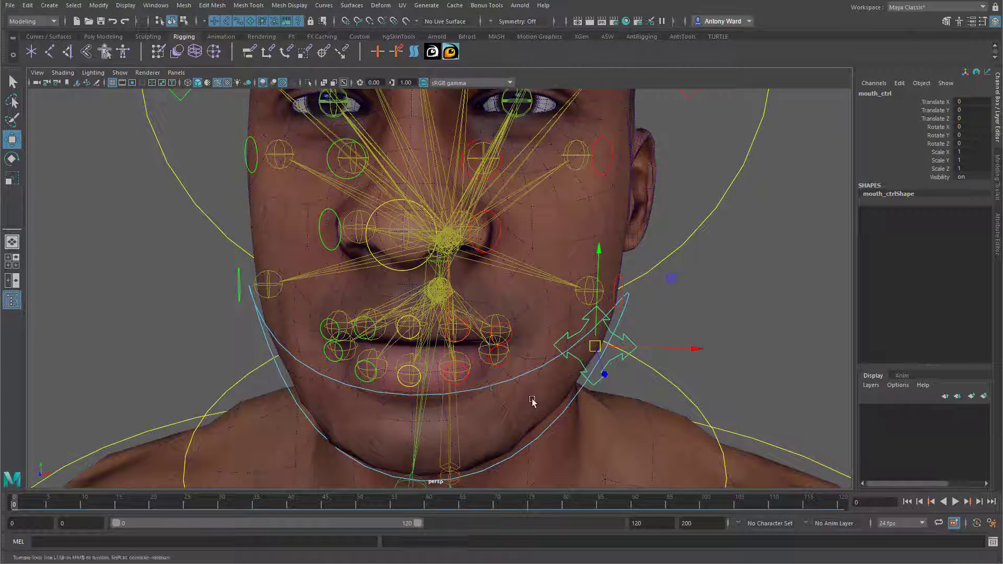
Step: Rotate jaw_ctrl about X to about -20.7 degrees to open the mouth
alt+drag(532, 401, 293, 343)
click(294, 343)
key(e)
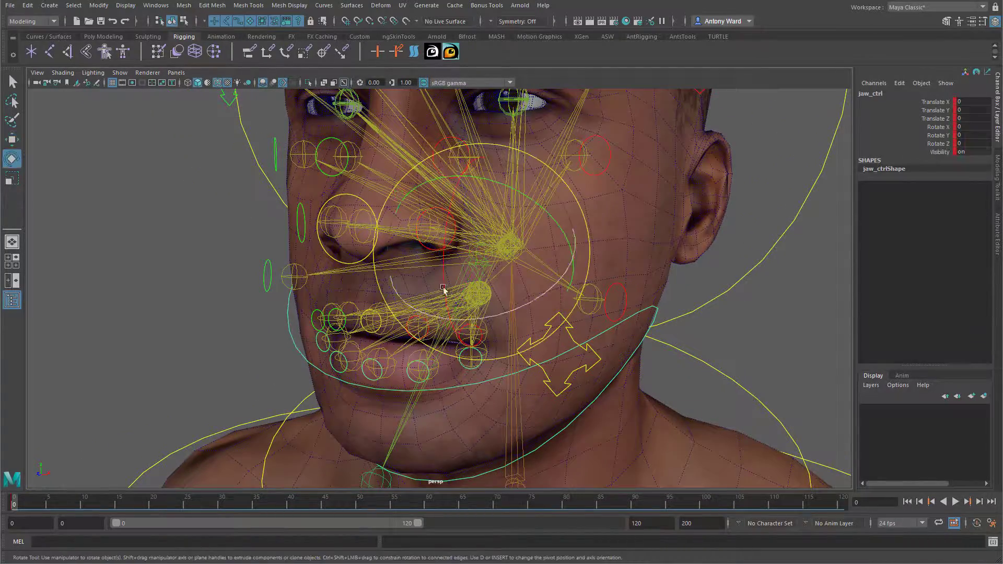
drag(445, 267, 445, 310)
alt+middle_drag(449, 431, 456, 347)
alt+right_drag(457, 347, 431, 368)
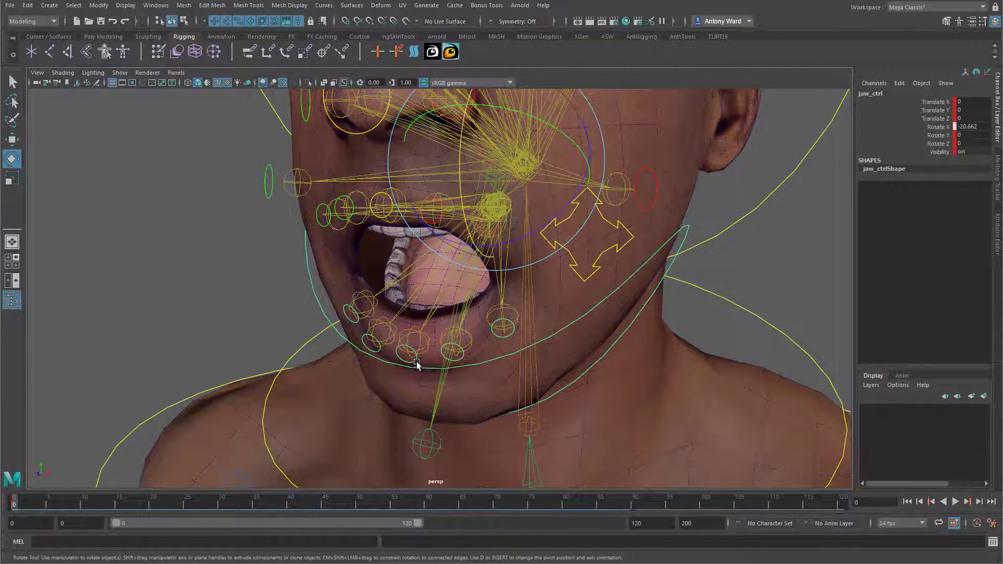
Step: Test-move mouth_lower_middle_ctrl on the open lower lip, and undo the move
click(417, 368)
key(w)
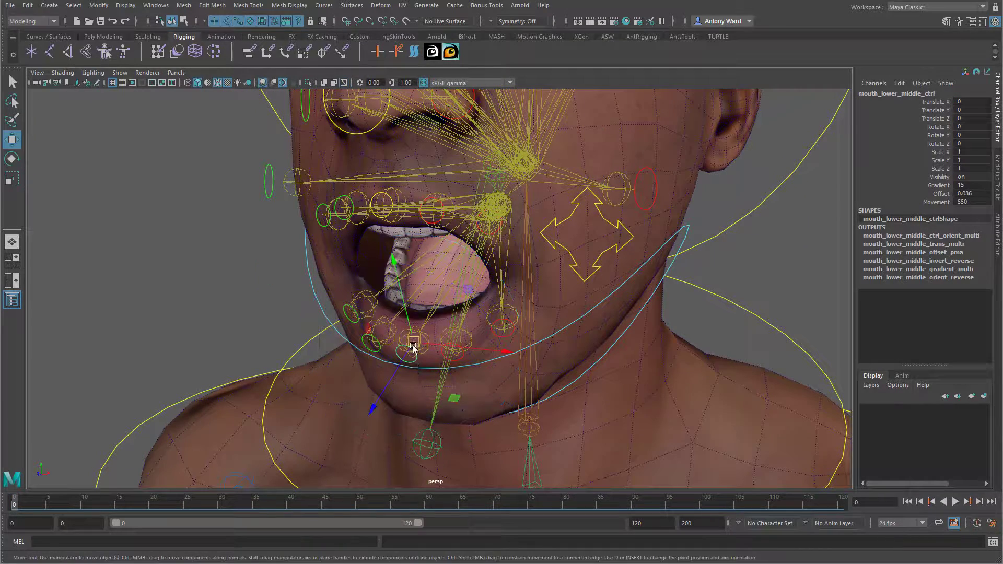
drag(416, 357, 416, 360)
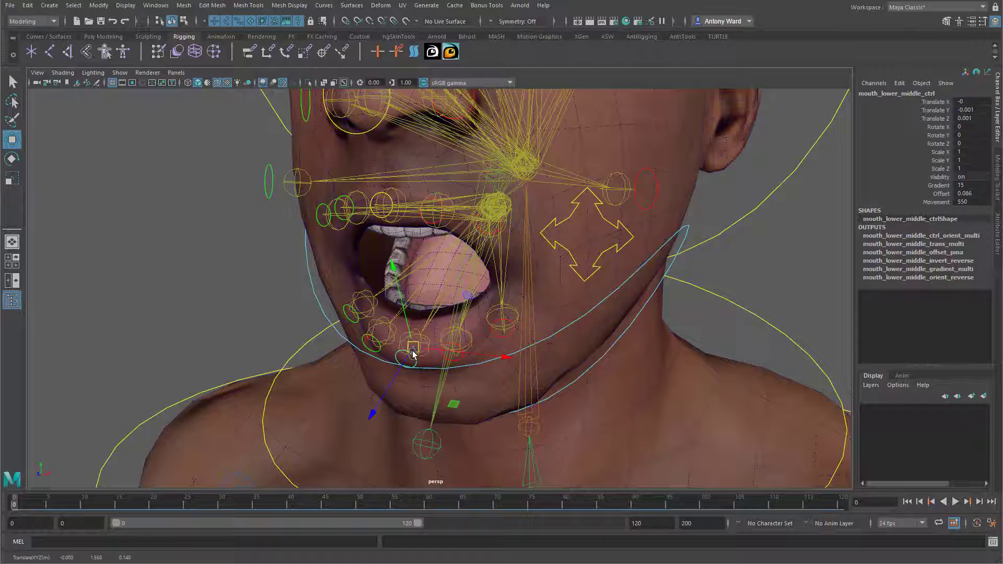
key(ctrl+z)
Step: Test another rotation of jaw_ctrl, and undo the jaw rotations back to the closed mouth
click(317, 299)
key(e)
mouse_move(499, 218)
mouse_down()
mouse_move(474, 206)
mouse_move(488, 207)
mouse_up()
key(ctrl+z)
alt+middle_drag(754, 275, 727, 331)
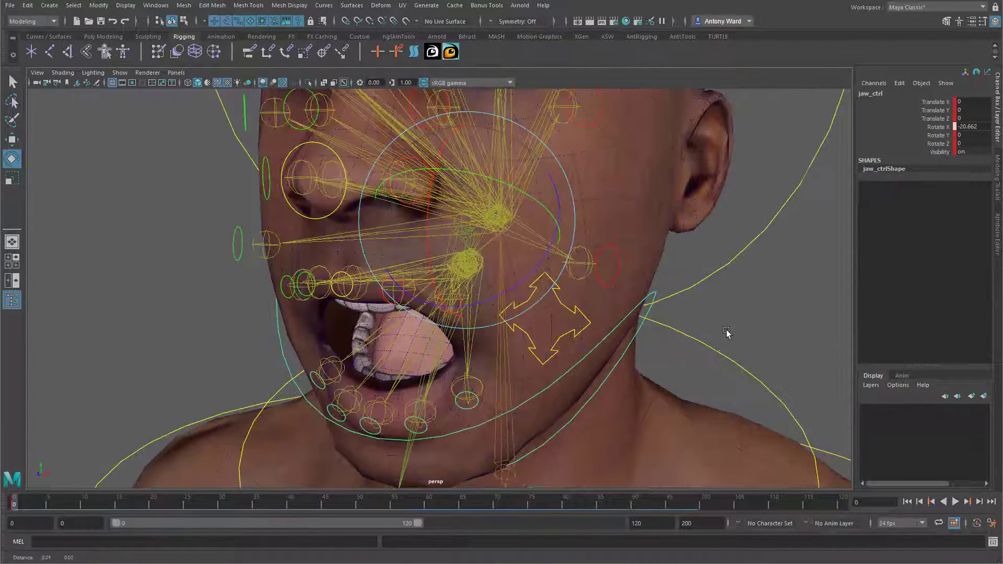
alt+right_drag(727, 331, 667, 334)
key(ctrl+z)
key(ctrl+z)
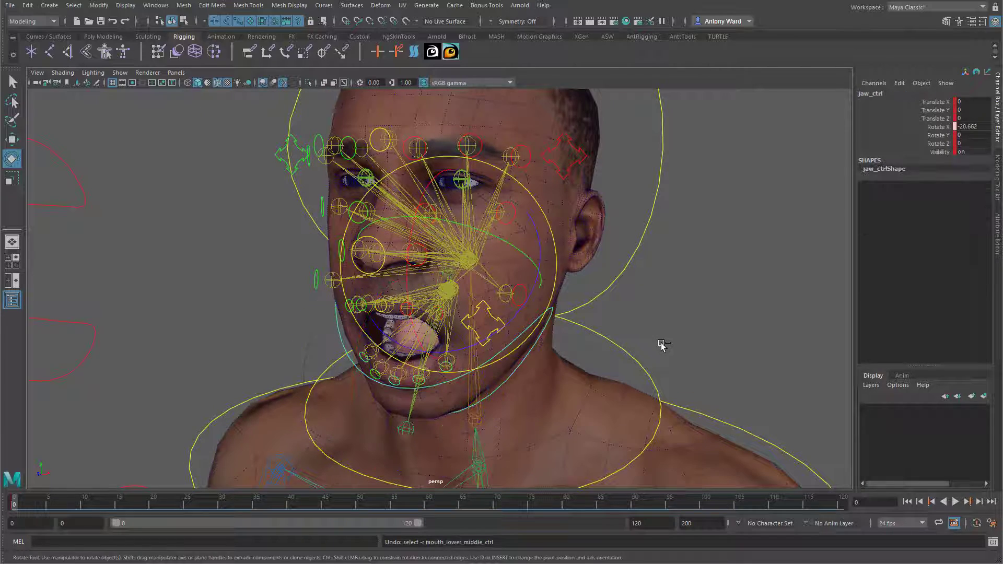
key(ctrl+z)
Step: Test-rotate head_ctrl to check how the face controls follow, and undo the rotation
click(637, 243)
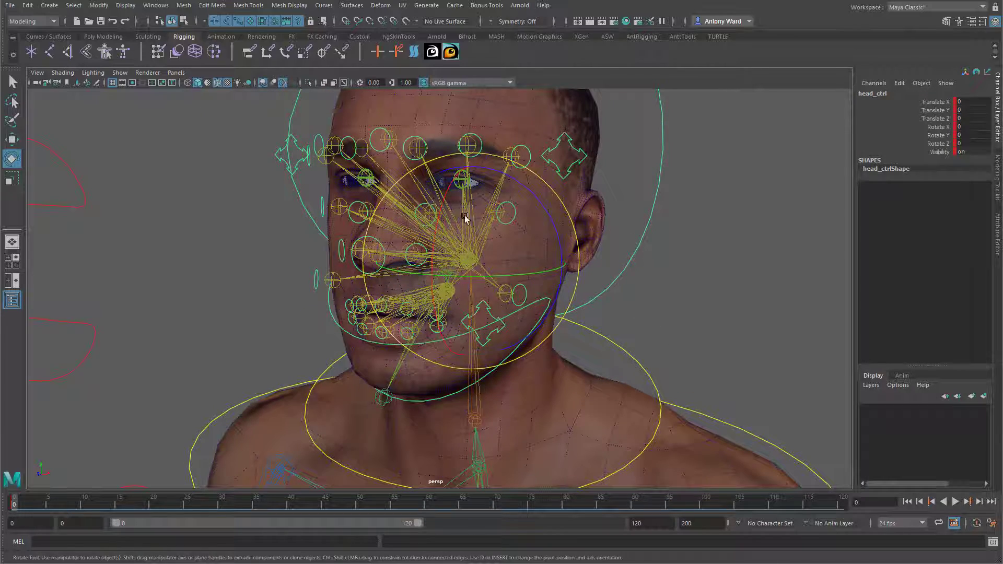
mouse_move(464, 217)
mouse_down()
mouse_move(447, 230)
mouse_move(479, 213)
mouse_move(460, 219)
mouse_move(477, 224)
mouse_up()
key(ctrl+z)
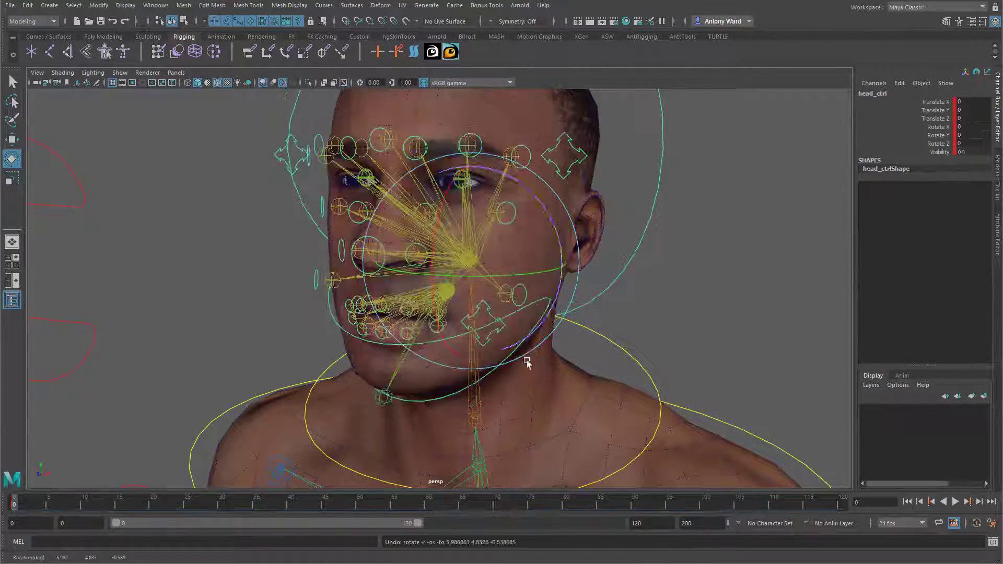
Step: Test-move mouth_ctrl against the closed mouth, and undo the move
alt+middle_drag(450, 404, 468, 397)
alt+right_drag(468, 396, 520, 393)
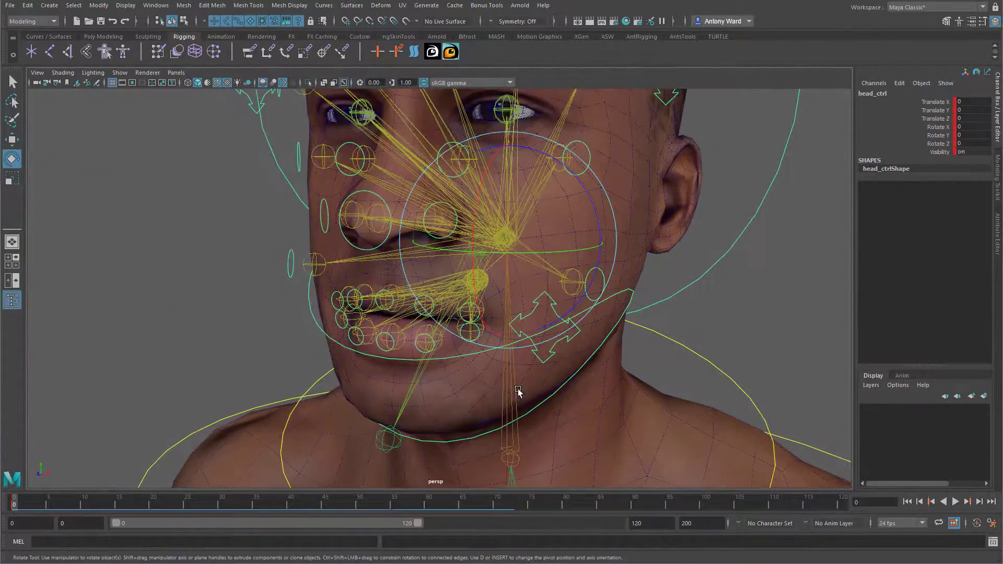
click(554, 359)
key(w)
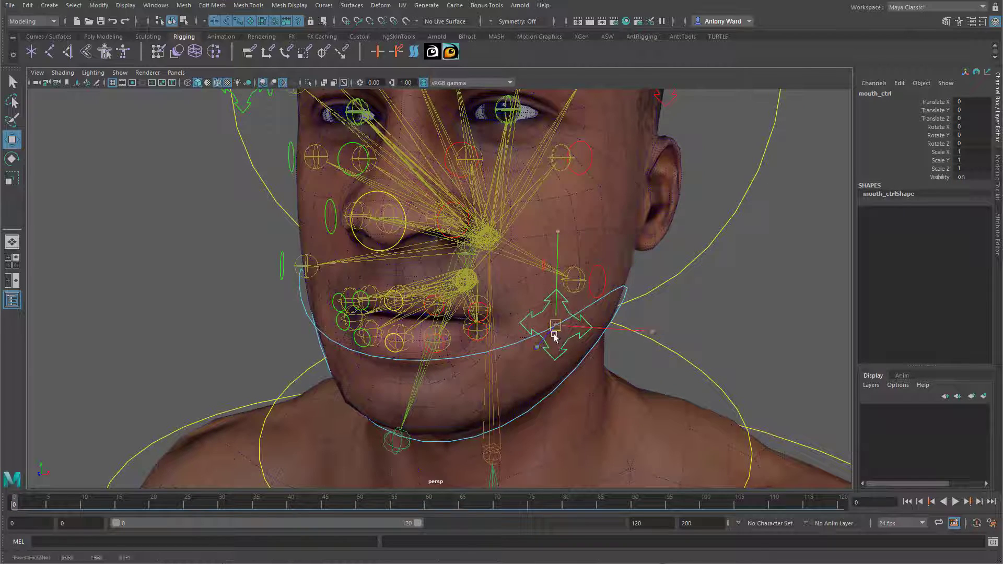
drag(555, 337, 559, 325)
key(ctrl+z)
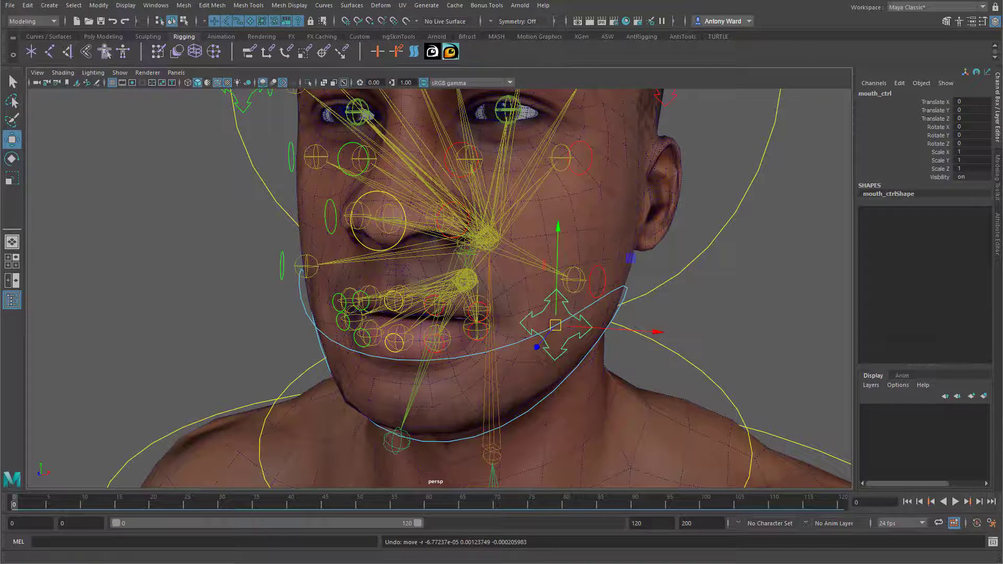
Step: Open the Outliner, reveal r_mouth_upper_corner_ctrl in the control hierarchy, and enlarge the window to show full names
drag(0, 111, 74, 110)
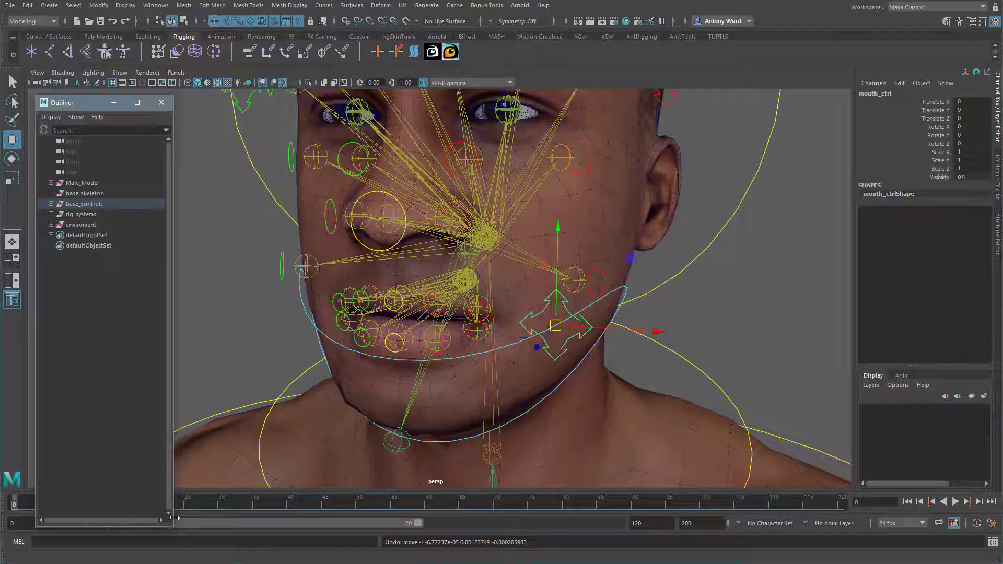
drag(175, 530, 174, 387)
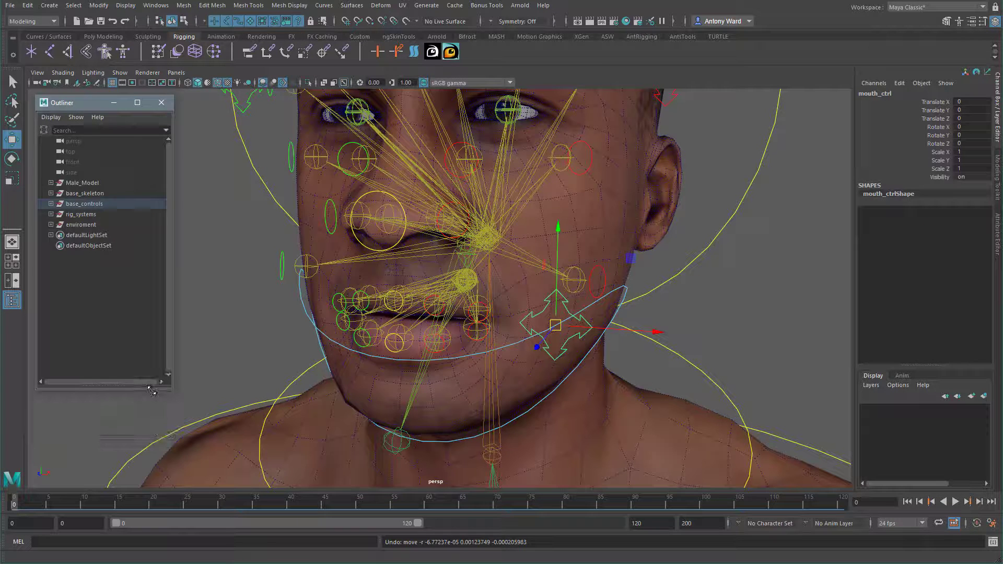
click(333, 308)
right_click(86, 306)
click(104, 349)
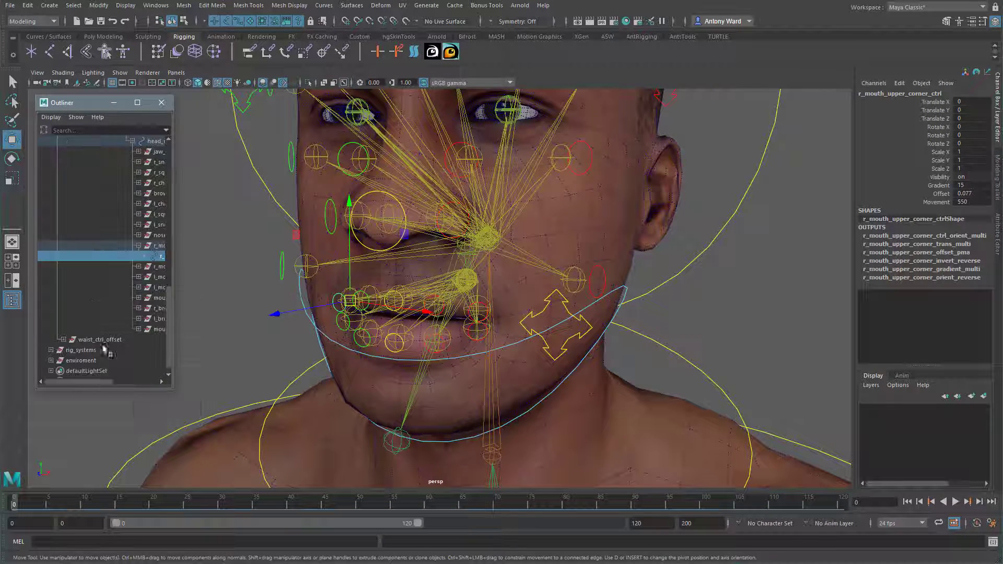
drag(175, 393, 327, 479)
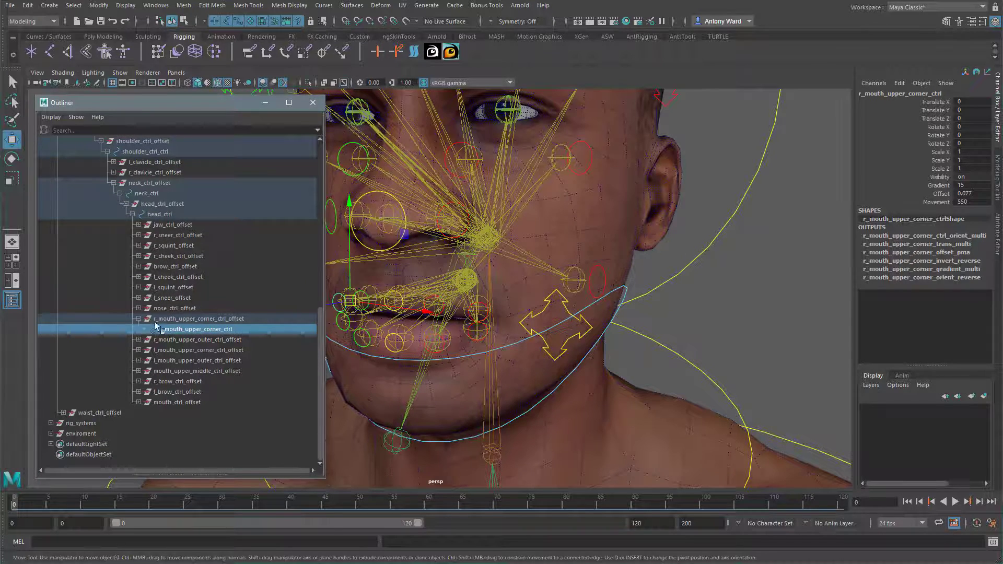
Step: Parent the five upper mouth offset groups (both corners, both outers and the middle) under mouth_ctrl
click(138, 318)
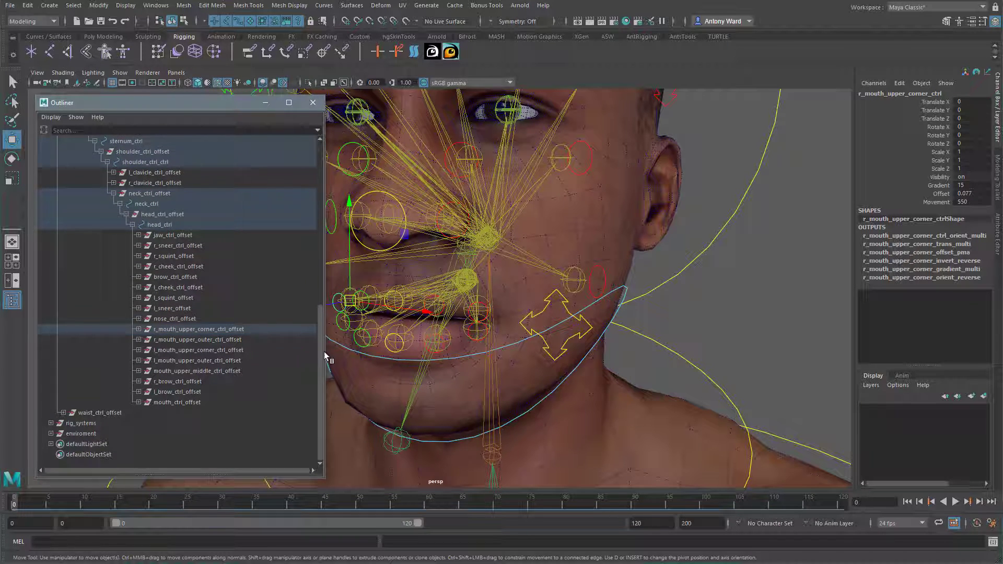
click(138, 402)
click(175, 412)
drag(186, 329, 185, 369)
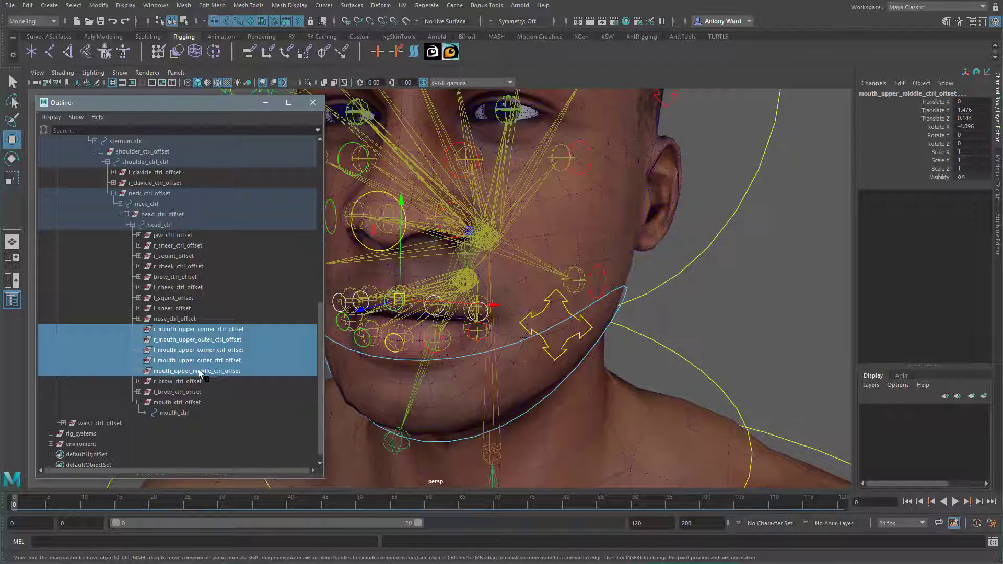
middle_drag(199, 376, 190, 413)
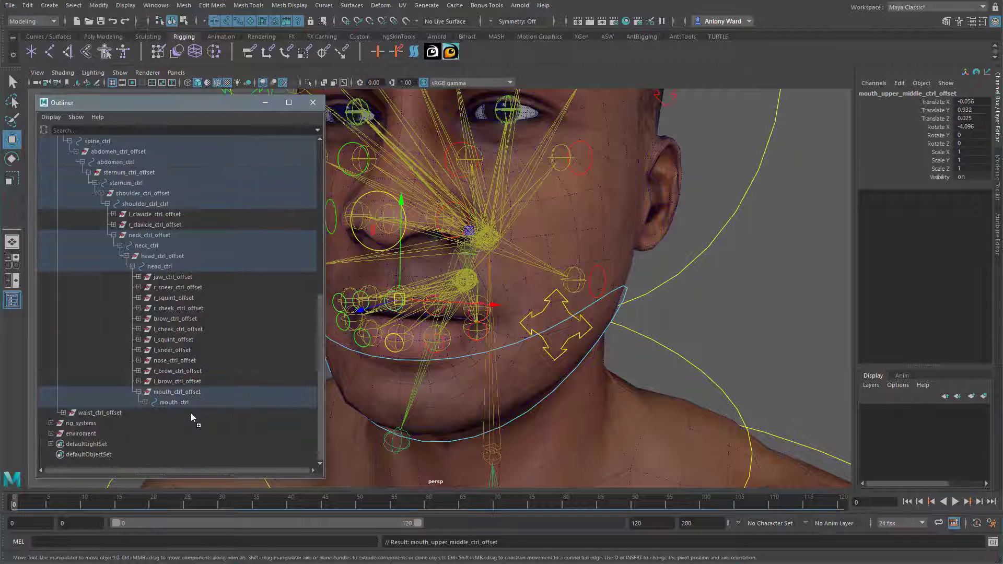
Step: Reparent the five lower mouth offset groups from jaw_ctrl to mouth_ctrl
click(355, 338)
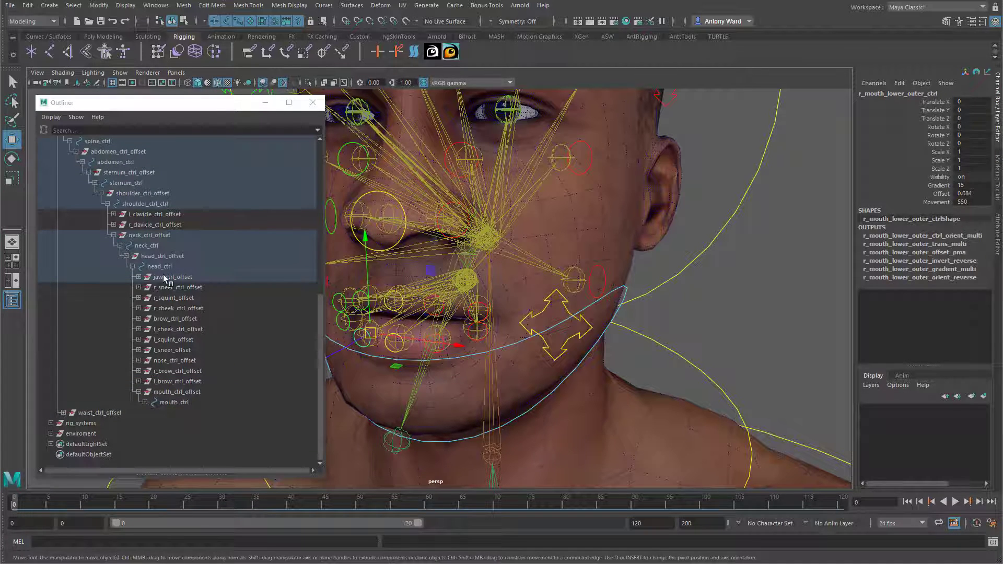
click(139, 277)
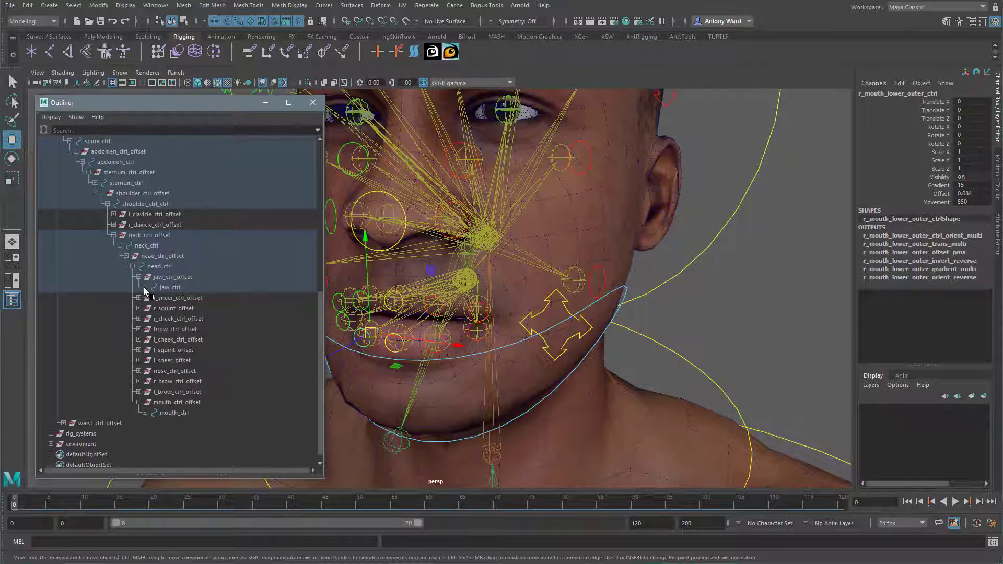
click(145, 288)
click(202, 297)
drag(203, 299, 204, 337)
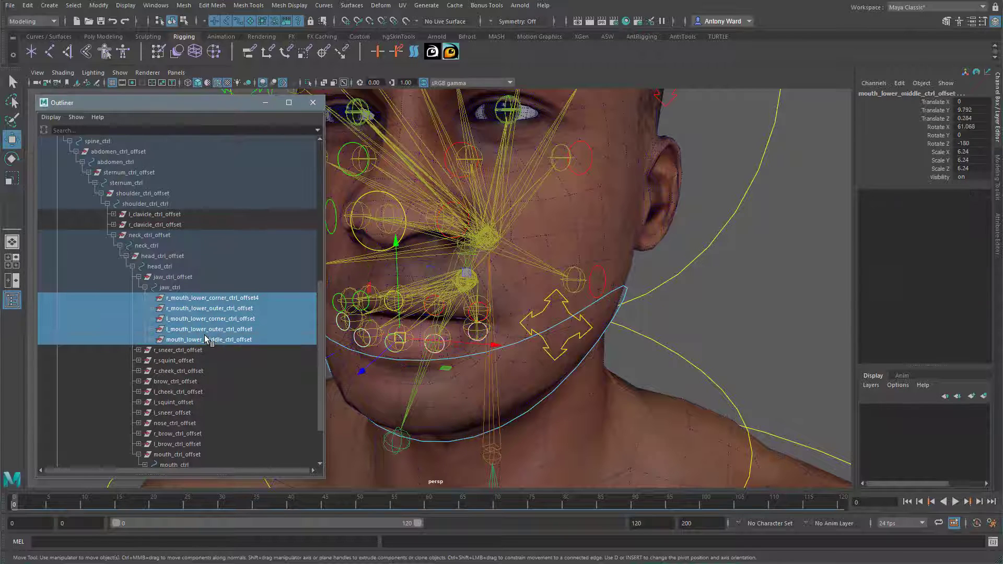
scroll(205, 334, down, 2)
middle_drag(209, 316, 182, 401)
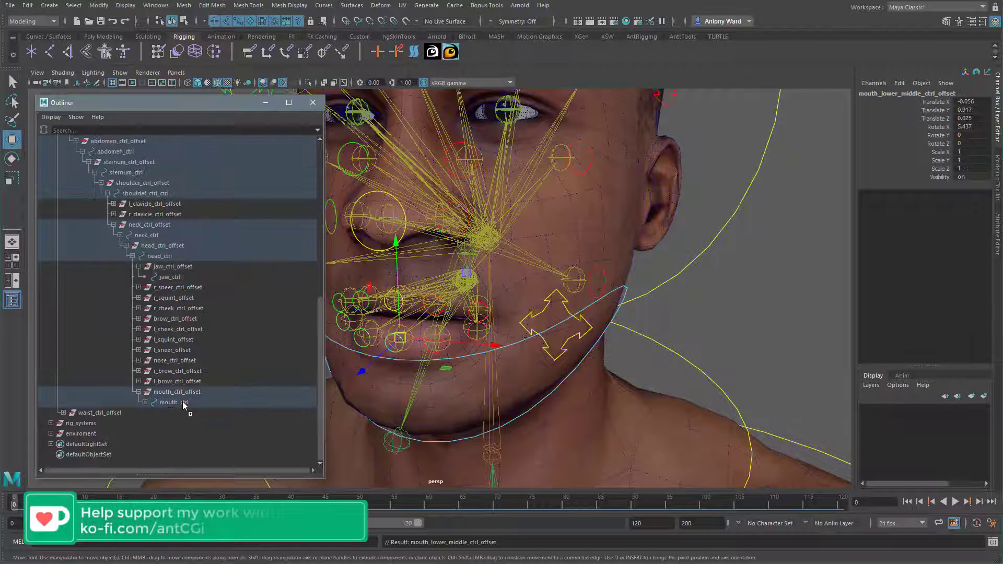
Step: Move mouth_ctrl to about 0.008, -0.014, 0.001 to test whether the mouth controls follow it
click(592, 334)
alt+drag(553, 366, 613, 375)
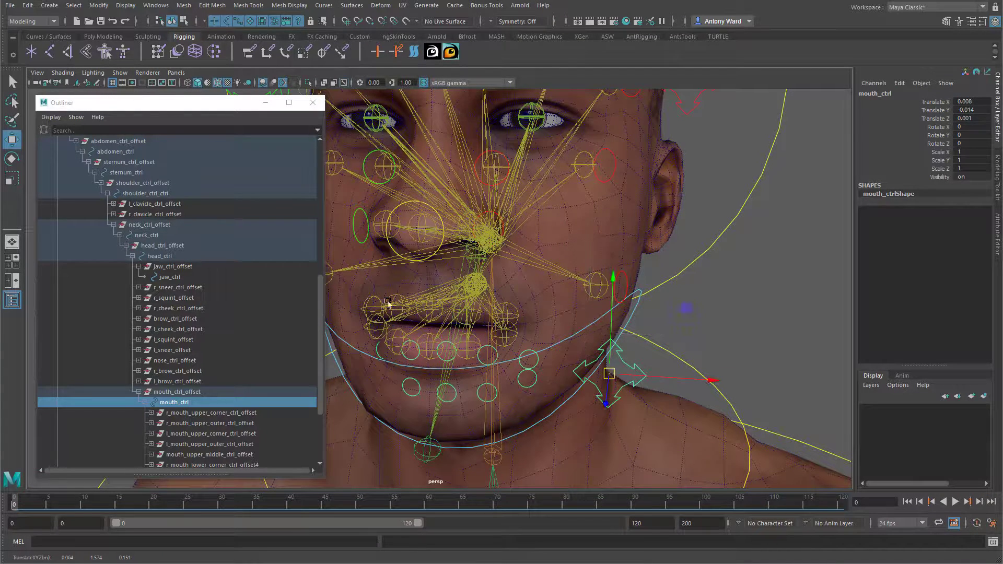
Step: Undo the test moves of mouth_ctrl so it returns to its zero position
alt+drag(472, 361, 462, 367)
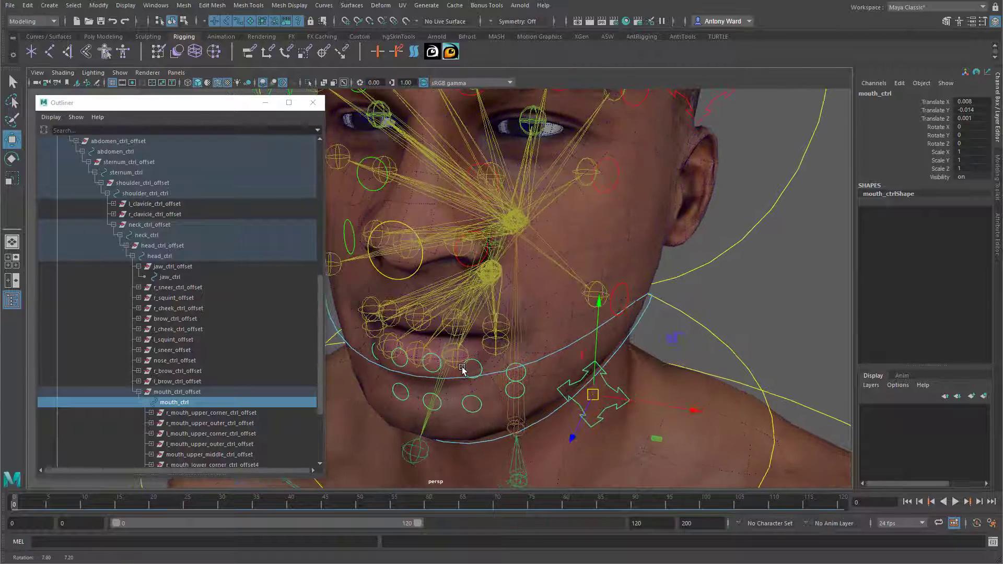
drag(593, 395, 574, 367)
key(ctrl+z)
key(ctrl+z)
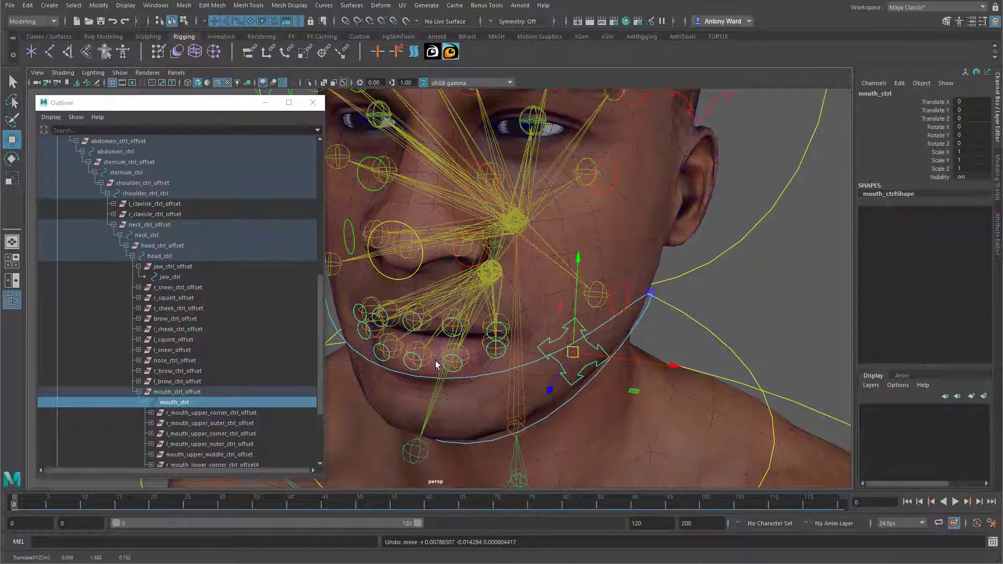
Step: Test-move mouth_lower_middle_ctrl to about 0.004, -0.003, 0, check its translate channels, and undo the moves
click(405, 366)
drag(406, 367, 421, 376)
key(ctrl+z)
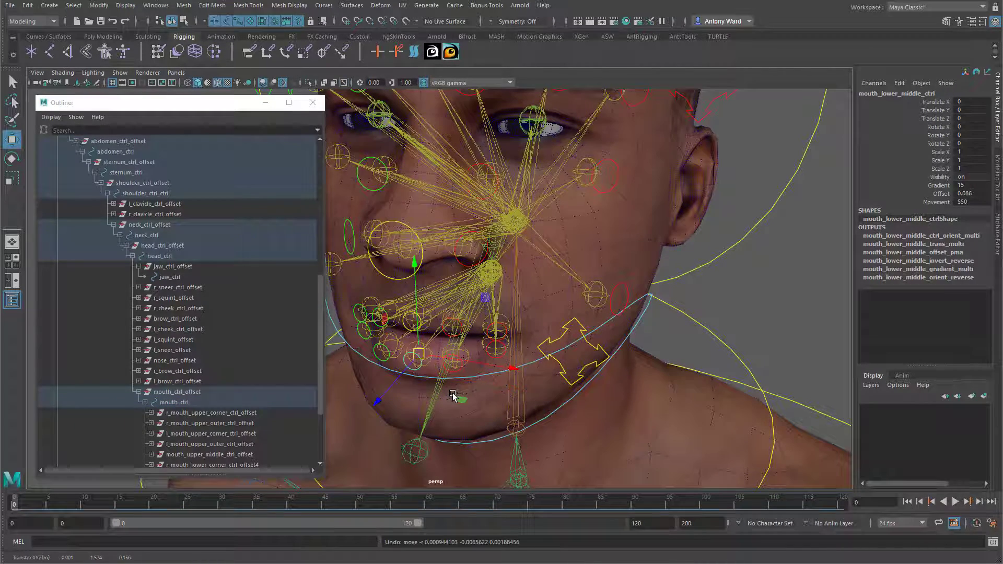
scroll(458, 396, up, 3)
alt+middle_drag(457, 396, 477, 380)
drag(447, 353, 461, 364)
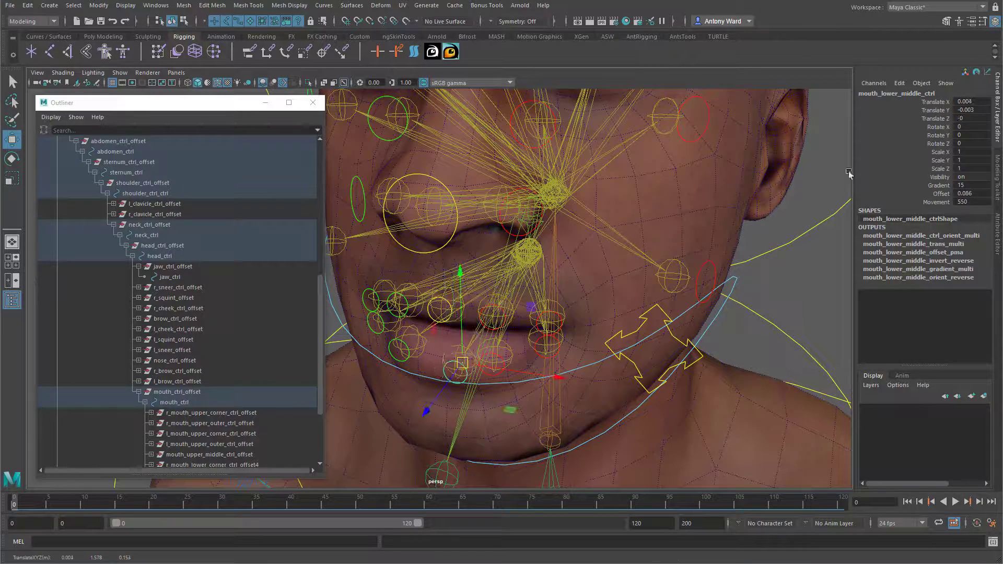
drag(946, 103, 945, 119)
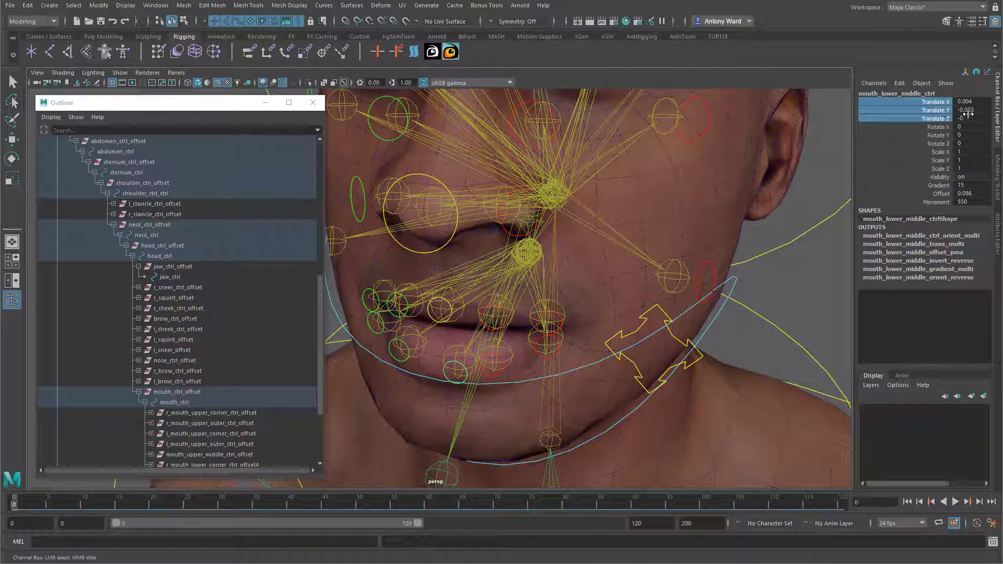
key(ctrl+z)
Step: Test-move mouth_ctrl to about 0.008, -0.006, 0, inspect the translate channels of mouth_lower_middle_ctrl, and undo the move
alt+drag(633, 319, 628, 313)
click(684, 354)
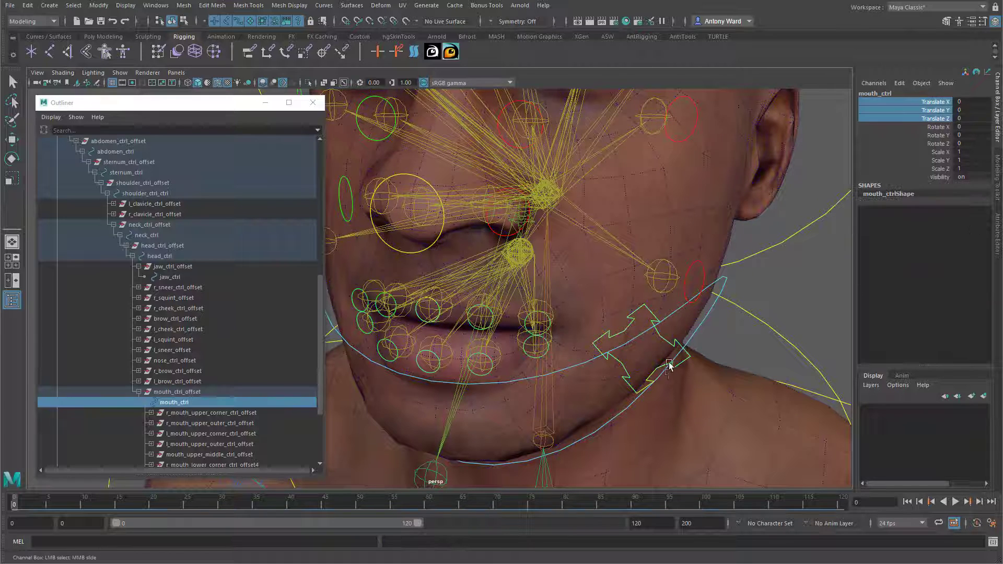
key(w)
drag(640, 350, 659, 376)
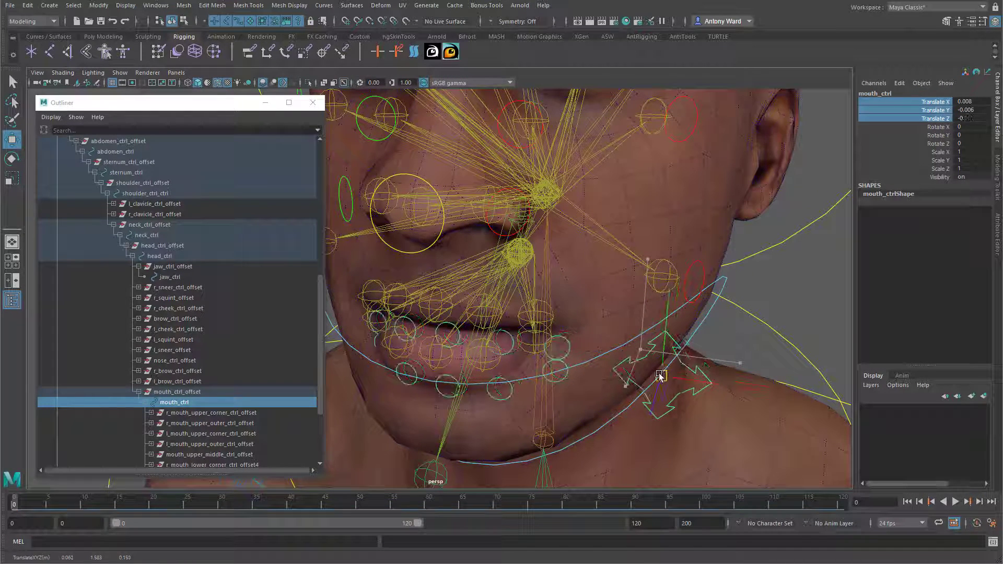
click(444, 390)
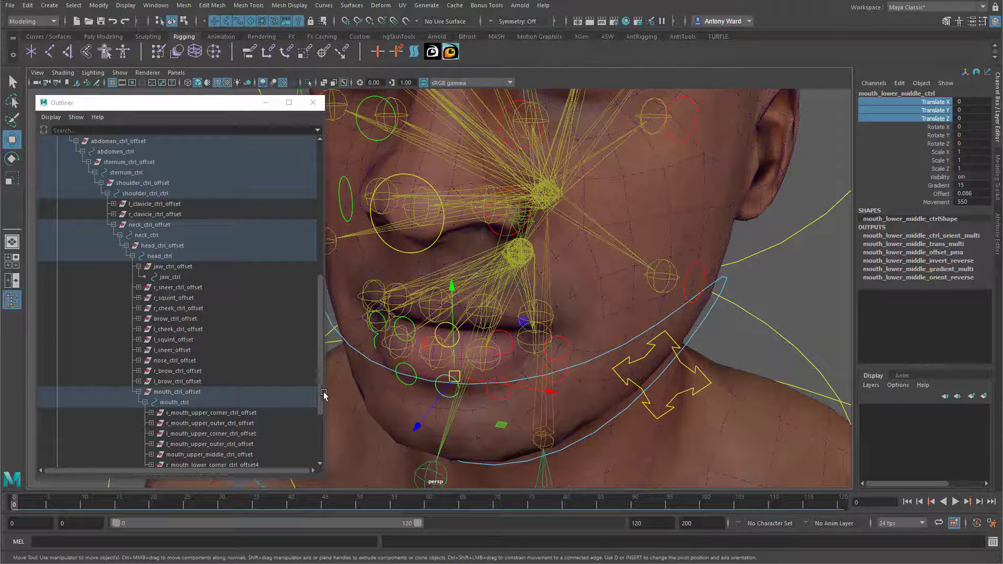
drag(324, 396, 249, 397)
alt+drag(478, 397, 469, 391)
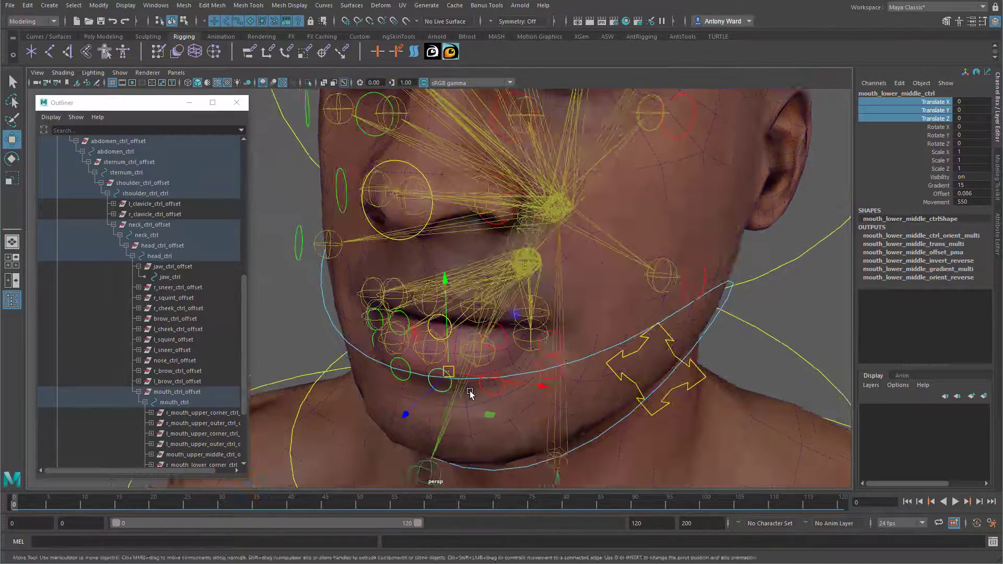
key(ctrl+z)
key(ctrl+z)
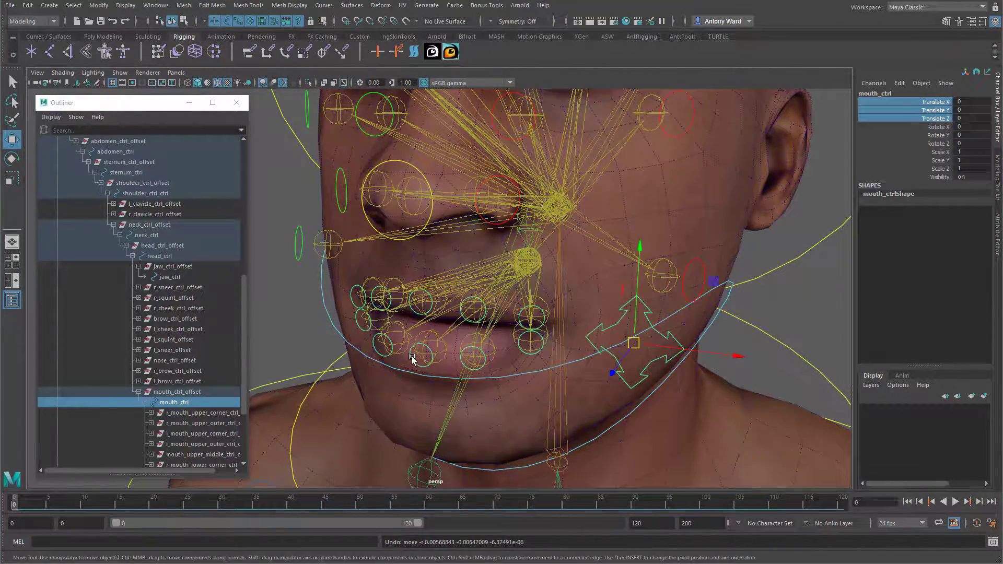
Step: Narrow the Outliner, move it out of the viewport, and clear the selection
alt+drag(405, 363, 313, 324)
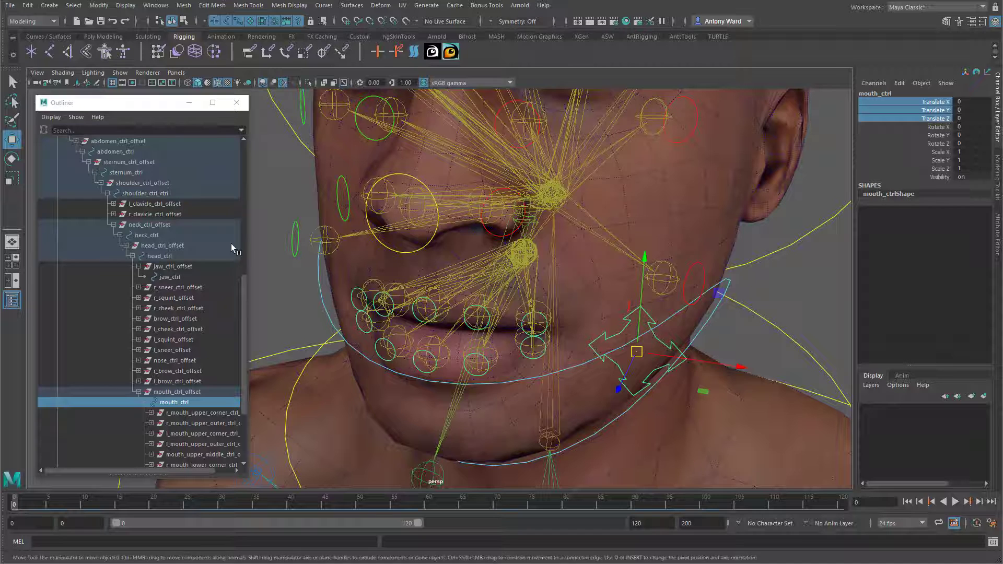
drag(249, 264, 173, 264)
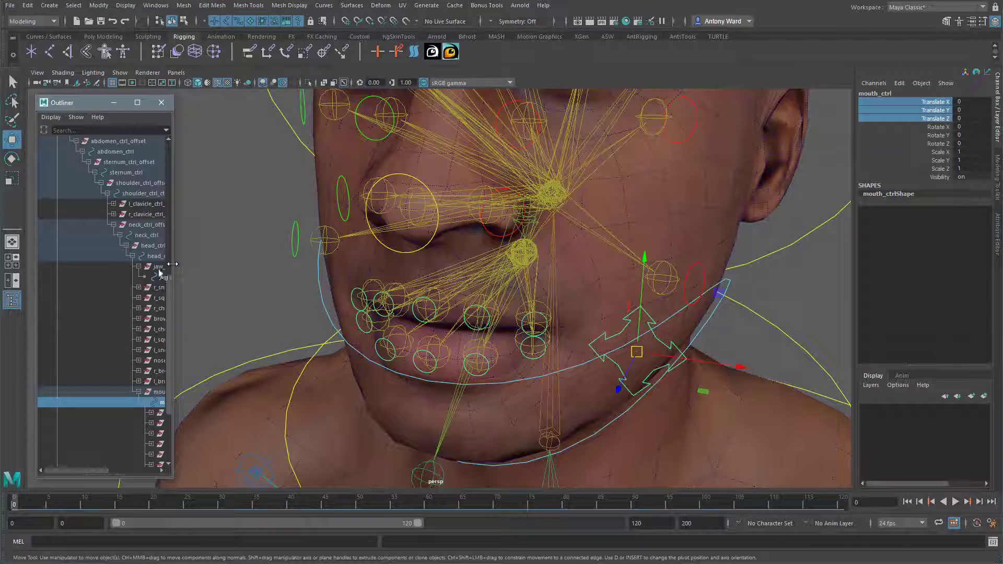
alt+drag(653, 351, 654, 332)
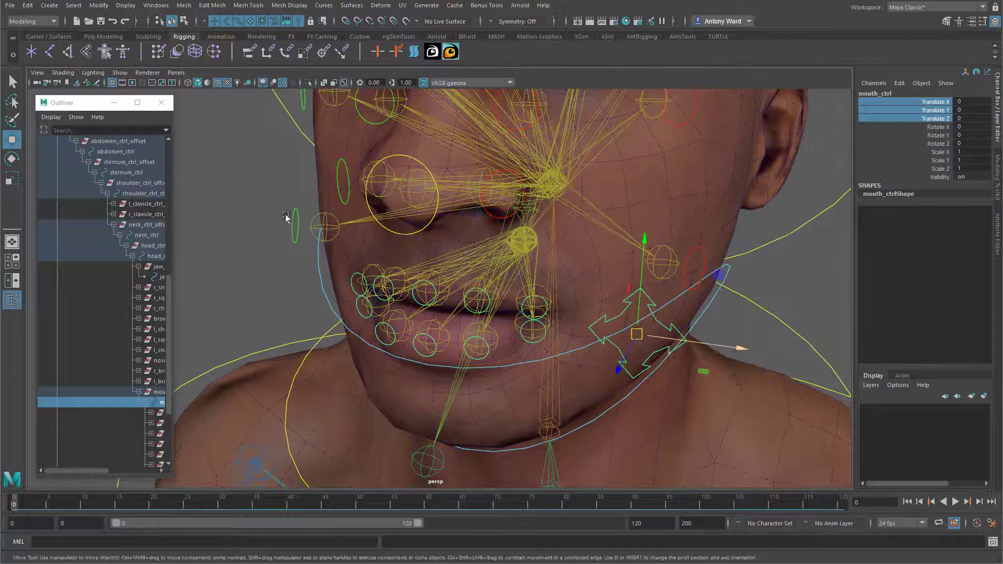
drag(93, 105, 0, 102)
alt+middle_drag(648, 285, 544, 278)
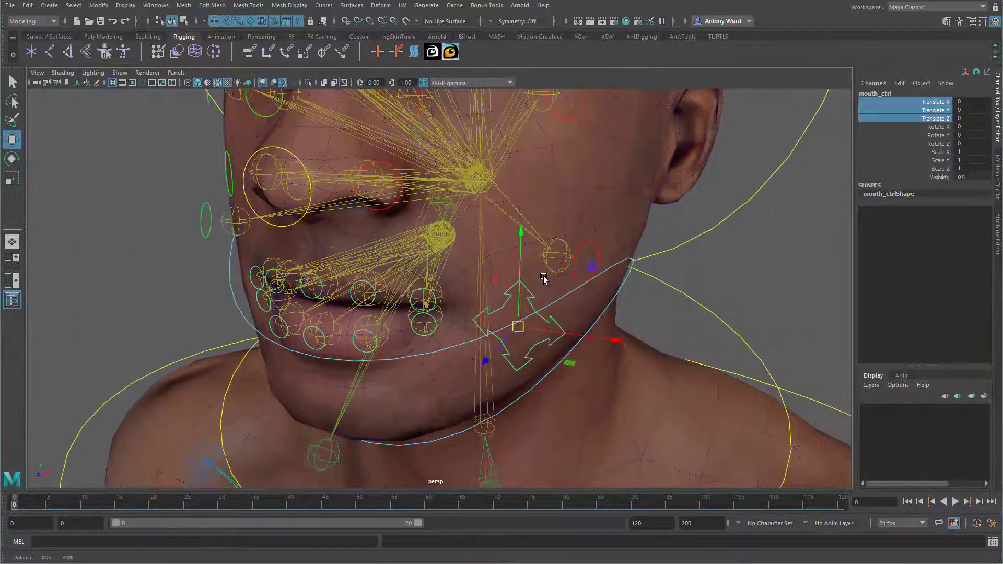
alt+drag(544, 278, 545, 282)
click(150, 274)
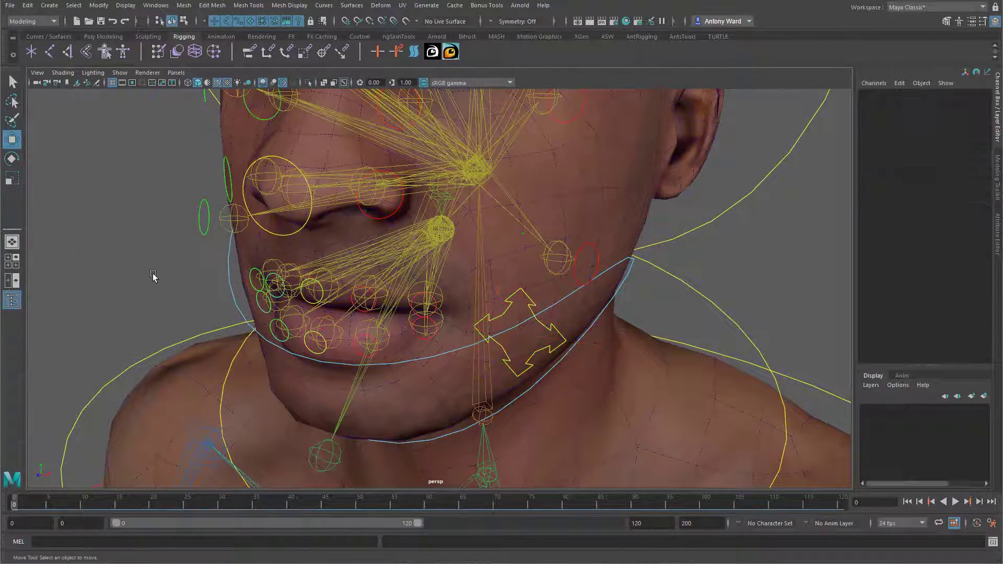
alt+drag(377, 349, 416, 340)
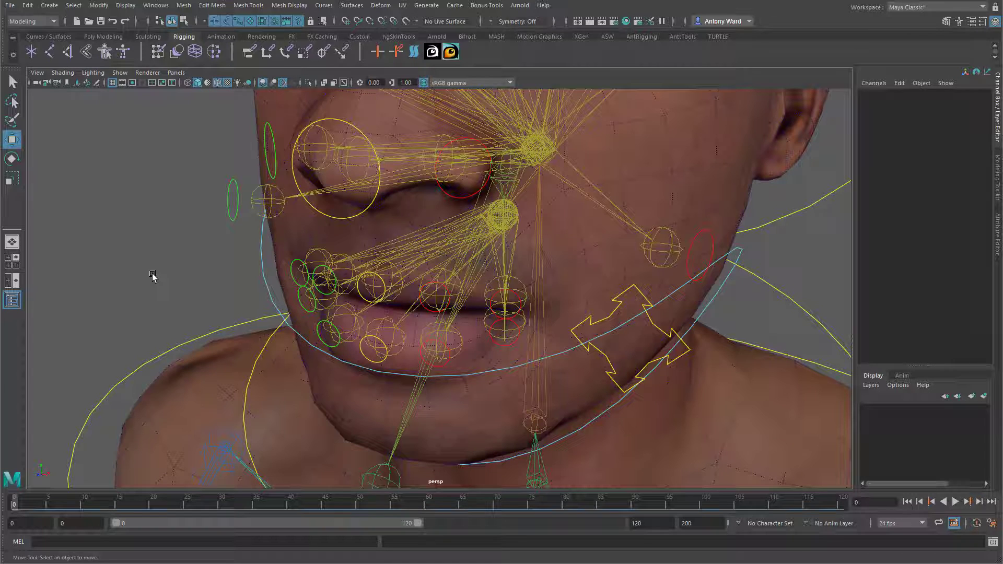
Step: Create a locator, bring the Outliner back into view and collapse the base_controls hierarchy
key(space)
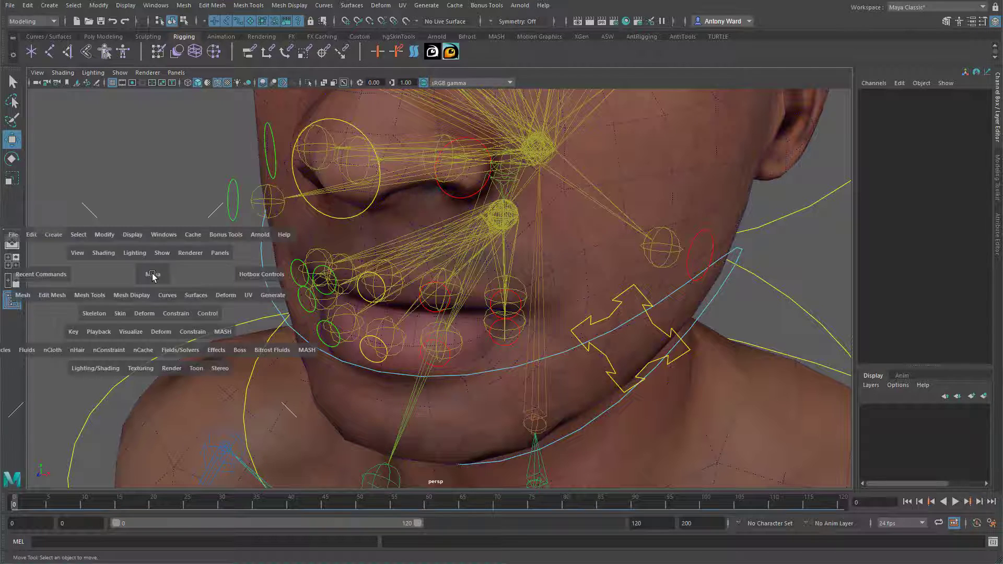
click(52, 234)
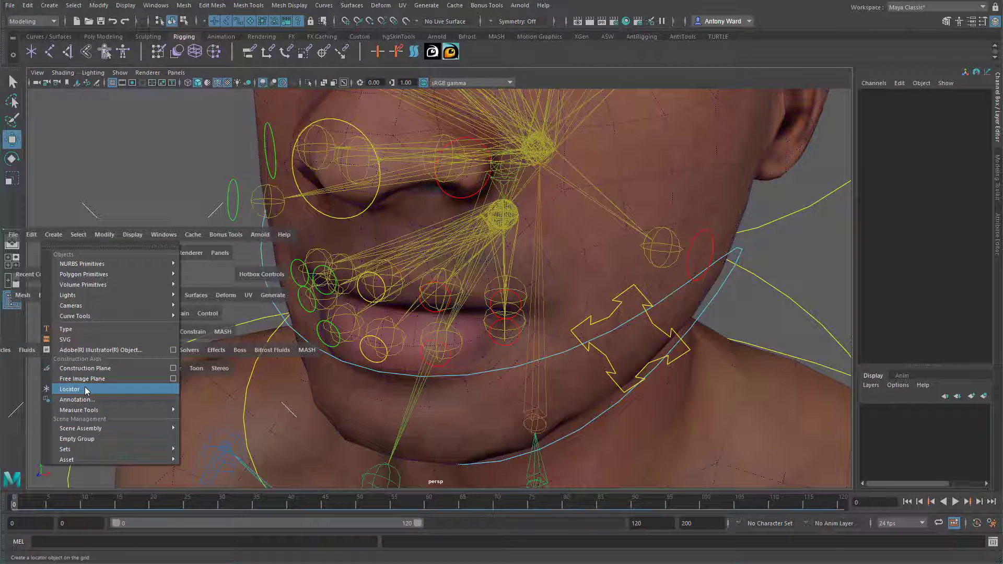
click(85, 391)
drag(0, 111, 73, 115)
scroll(78, 194, up, 10)
click(48, 210)
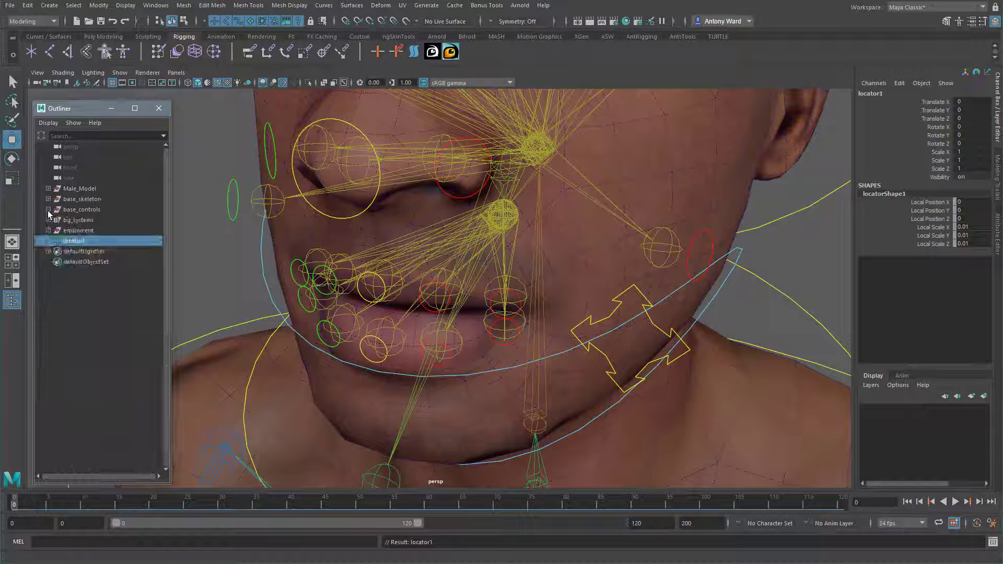
alt+drag(422, 351, 405, 337)
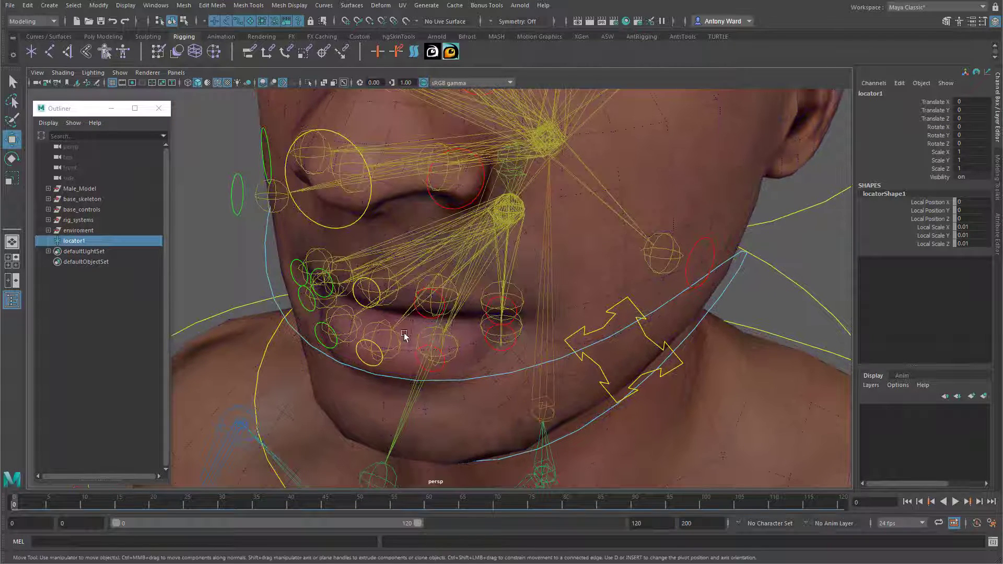
click(391, 271)
ctrl+click(120, 241)
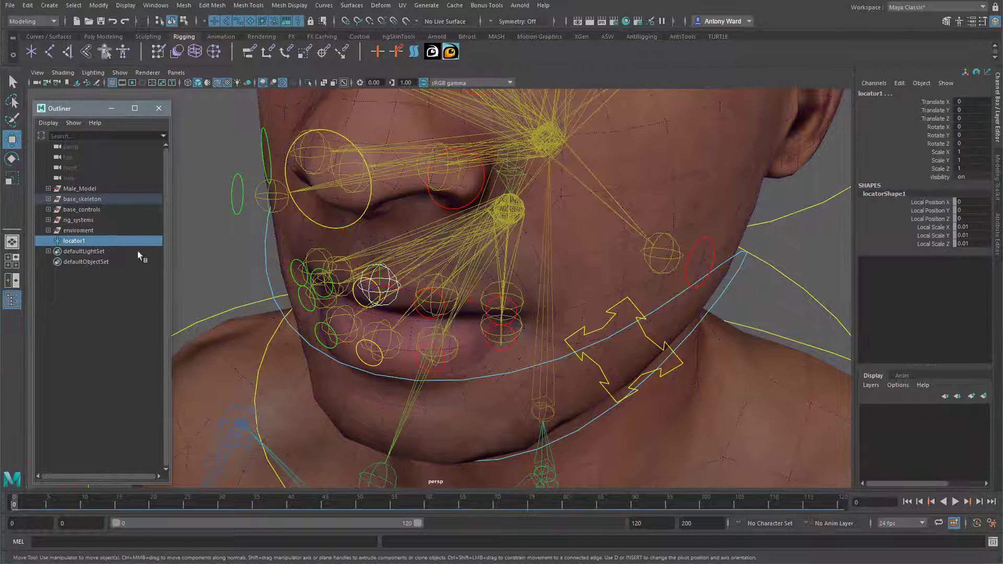
key(space)
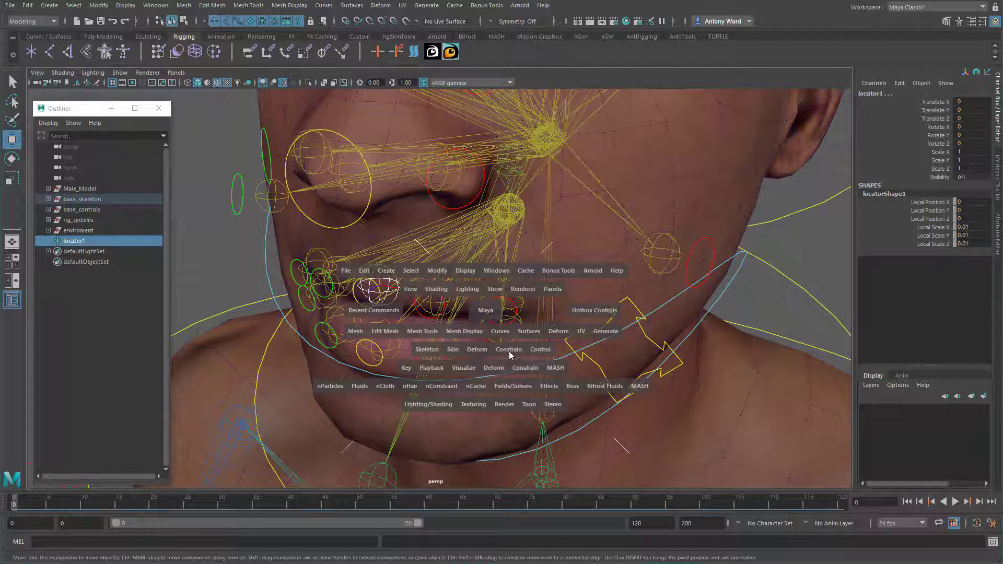
Step: Group the new locator and parent-constrain the group to the upper middle mouth joint with Maintain offset off
click(95, 236)
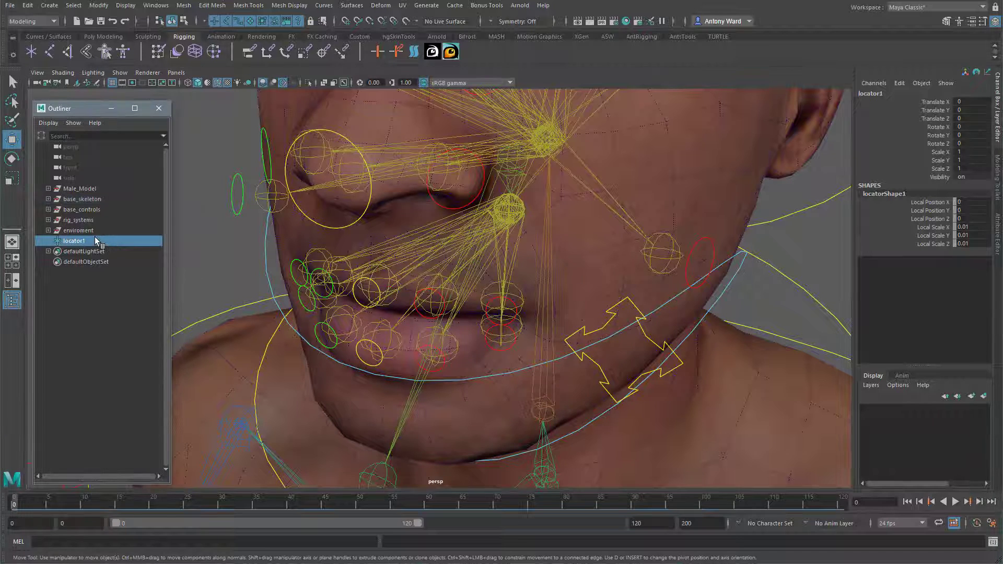
key(ctrl+g)
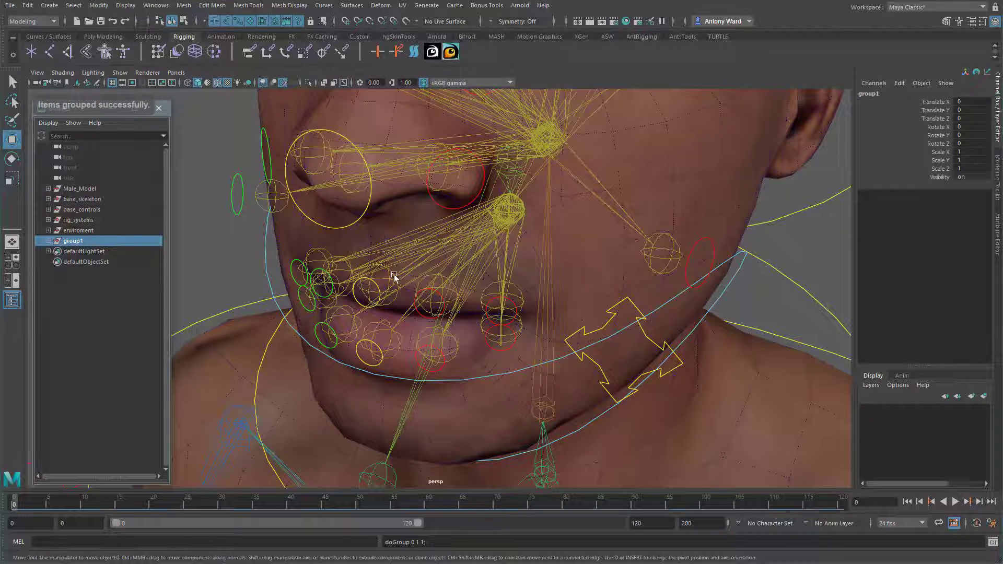
click(392, 275)
ctrl+click(73, 241)
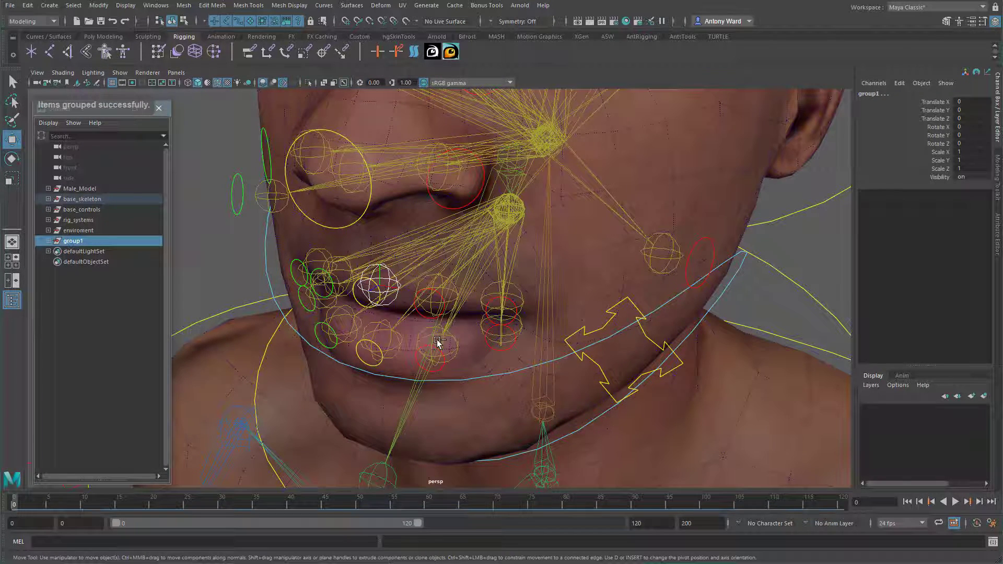
key(space)
click(461, 380)
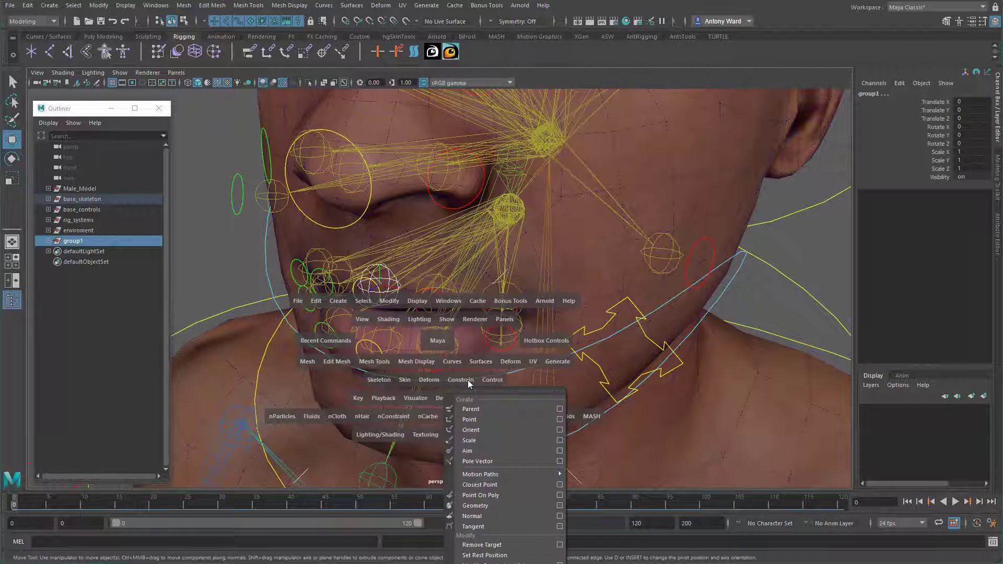
click(559, 410)
drag(83, 48, 684, 110)
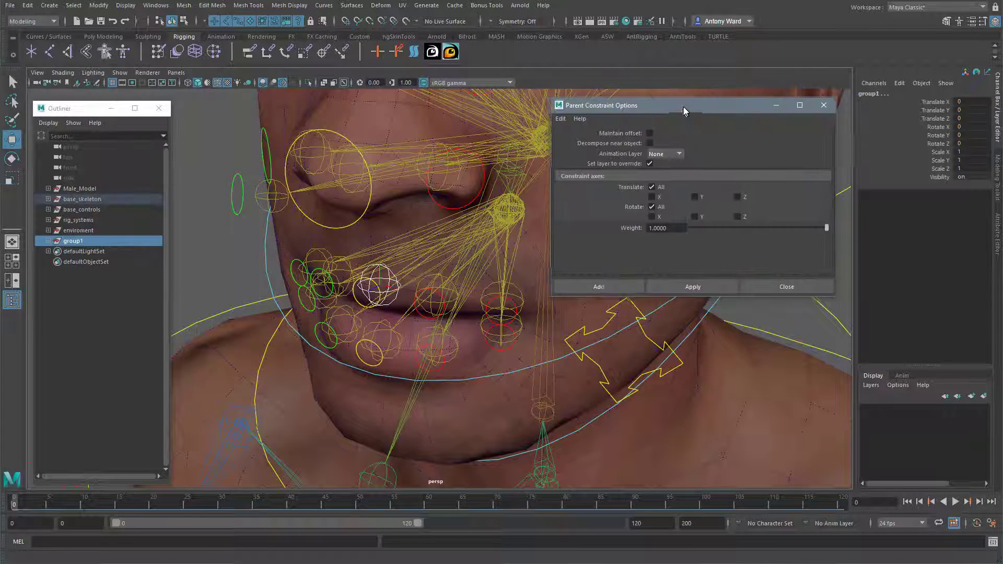
click(627, 288)
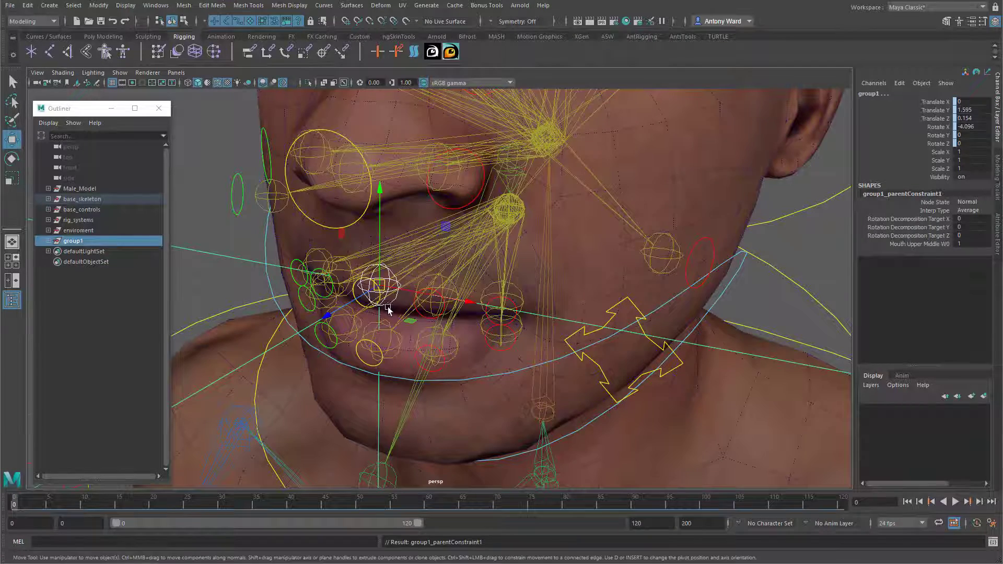
Step: Expand the locator's group in the Outliner and delete its parent constraint
alt+drag(387, 308, 380, 306)
key(Down)
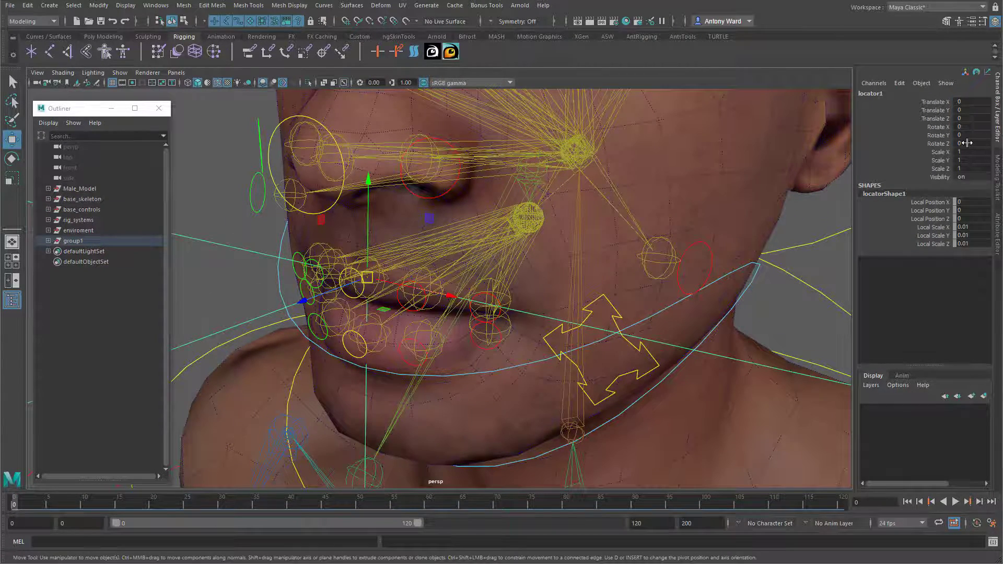
click(48, 241)
click(99, 263)
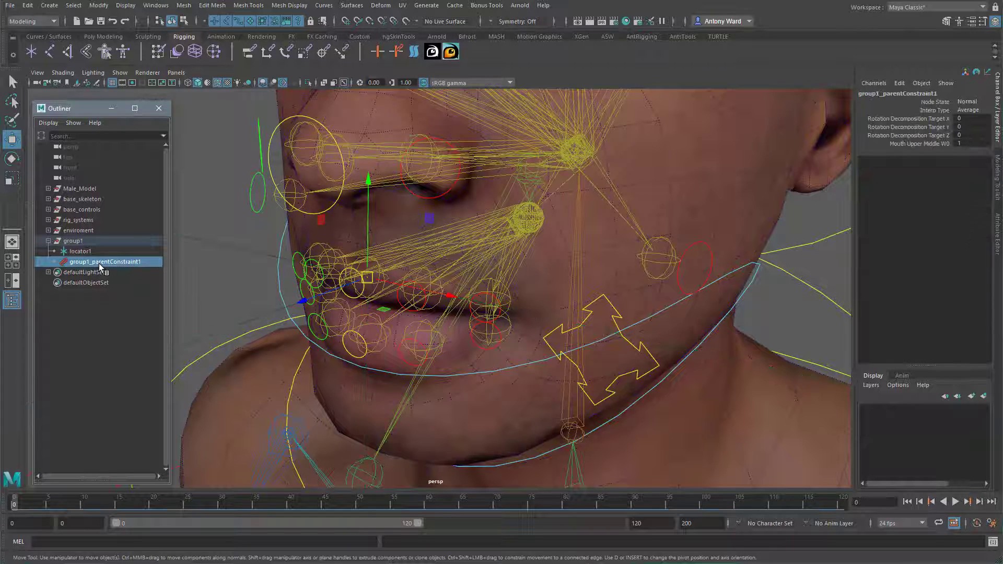
key(Delete)
Step: Set the locator's X, Y and Z scale to 0.01
click(95, 250)
drag(967, 152, 973, 166)
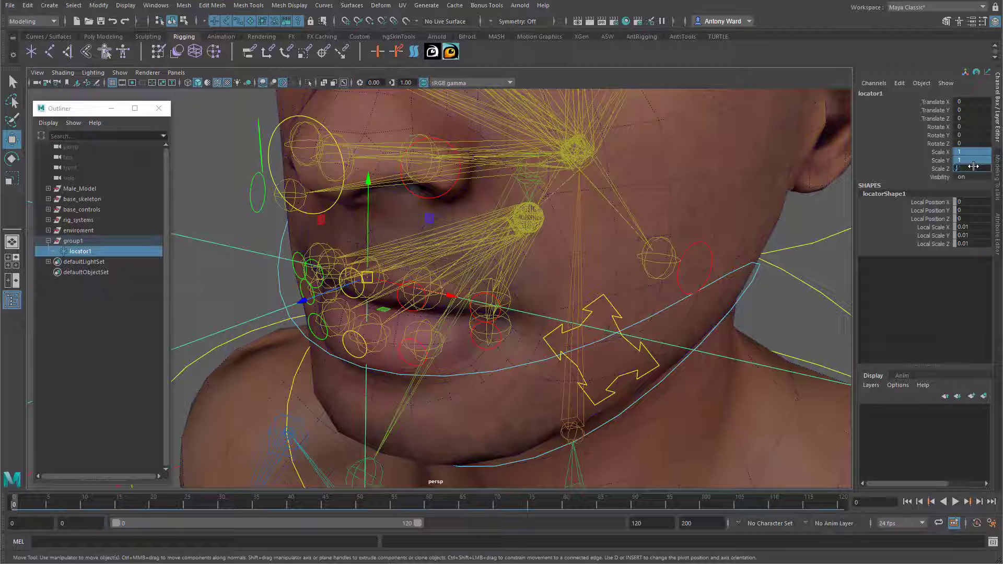
key(Return)
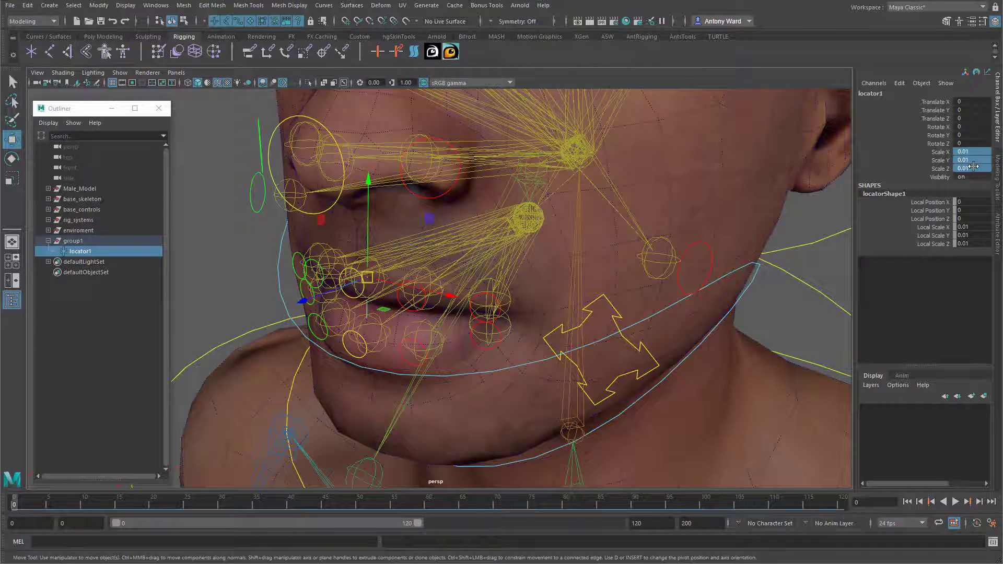
Step: Inspect the translation values of locator1 at the upper lip and of its parent group1
alt+drag(316, 271, 387, 277)
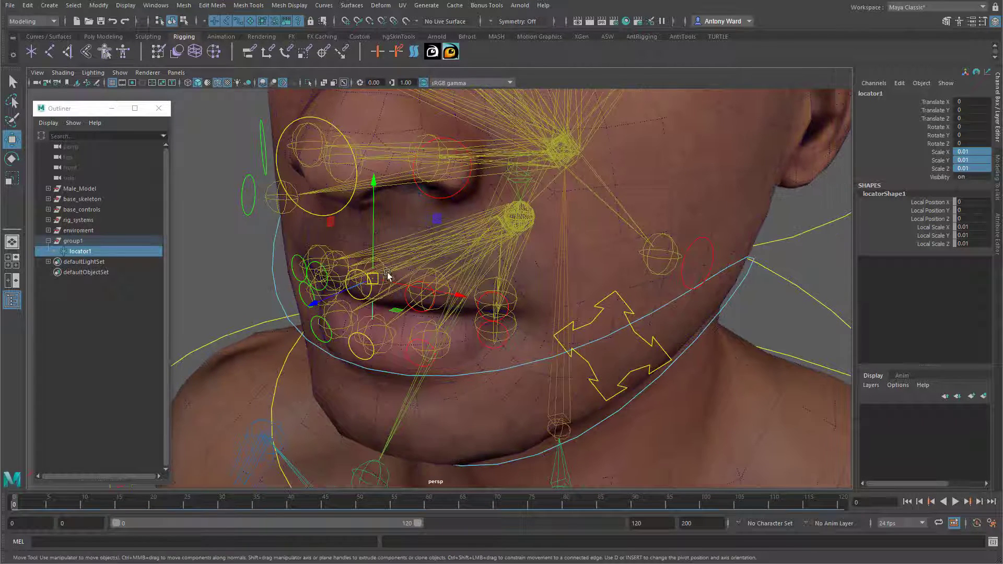
drag(945, 103, 946, 119)
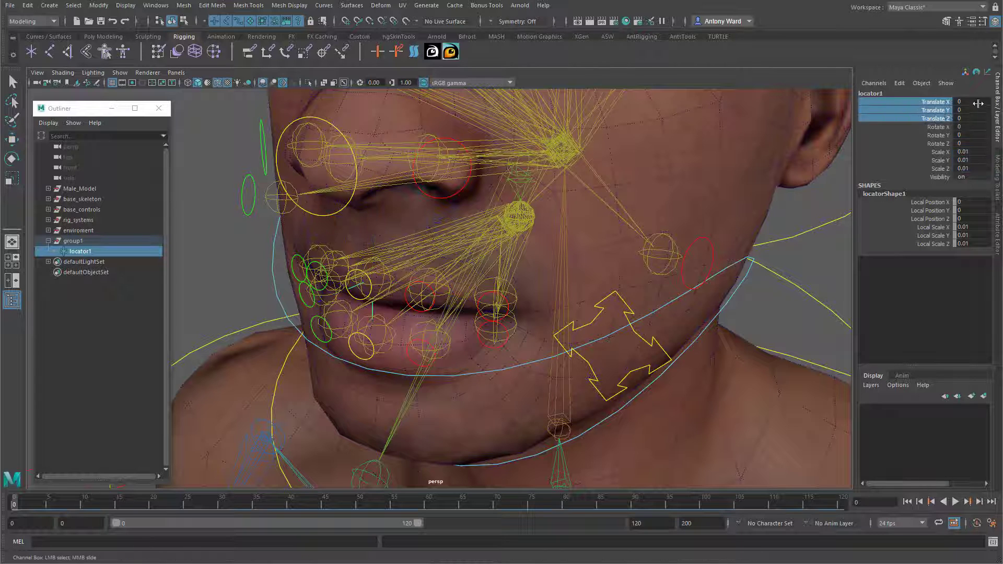
click(75, 241)
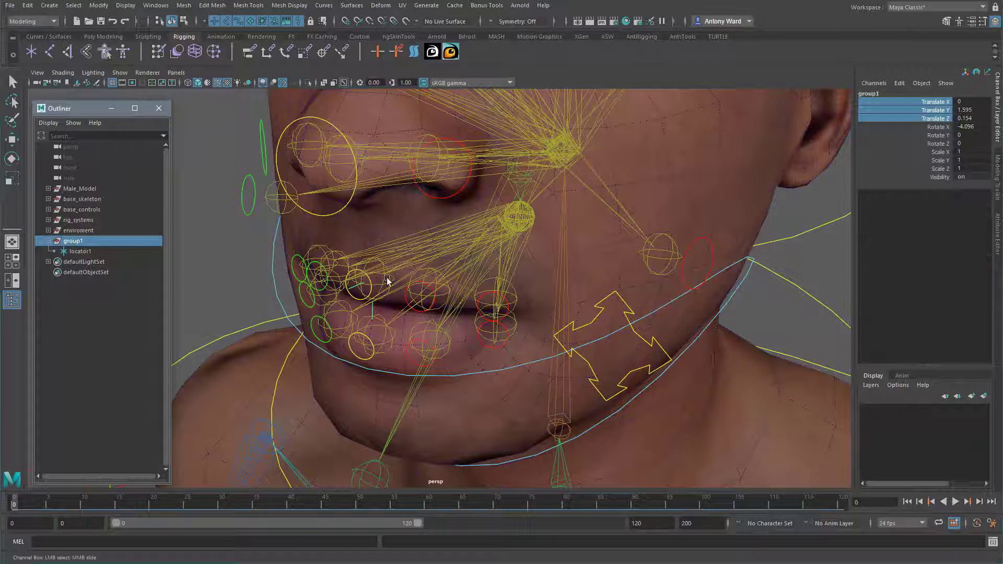
alt+middle_drag(340, 281, 362, 282)
alt+right_drag(362, 282, 377, 282)
alt+drag(551, 334, 536, 335)
alt+right_drag(366, 312, 371, 313)
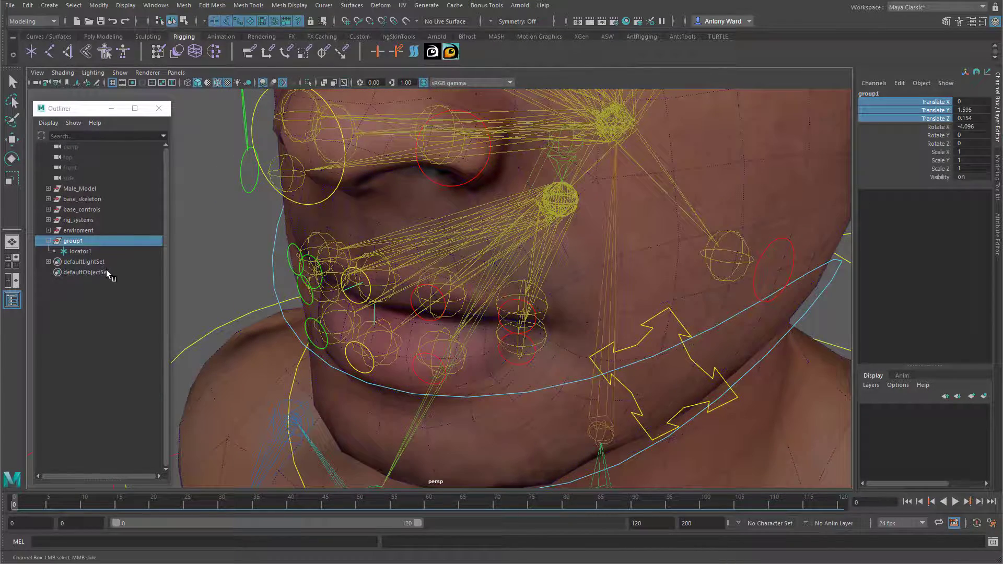
Step: Copy the upper-middle mouth control's name and rename locator1 as mouth_upper_middle_ctrl_loc
click(382, 287)
double_click(917, 94)
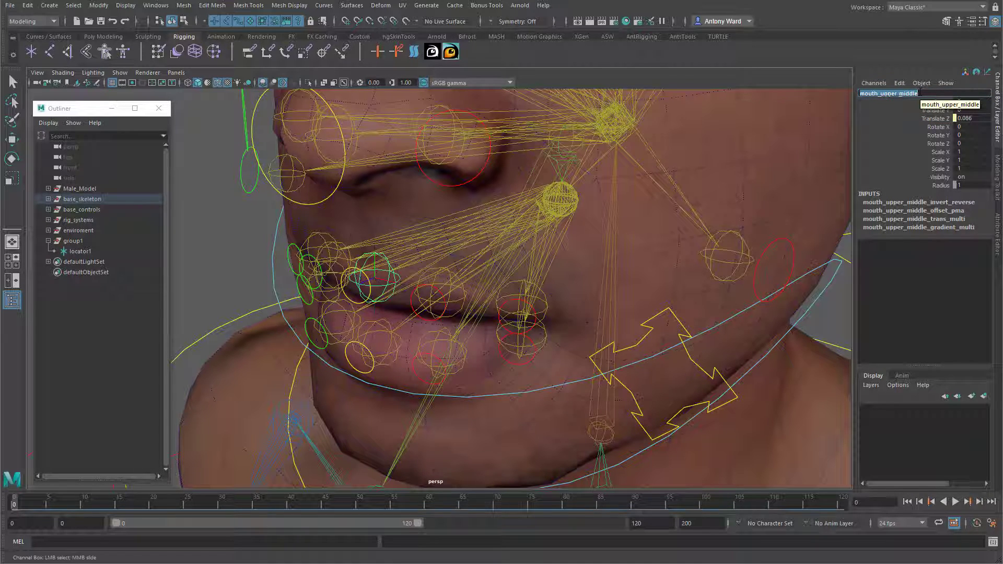
click(353, 298)
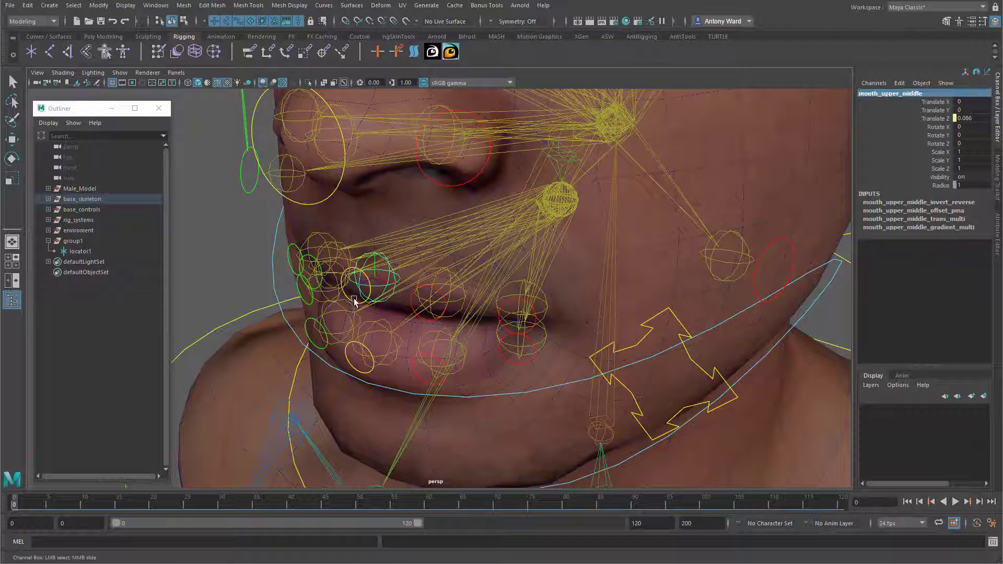
double_click(920, 94)
key(ctrl+c)
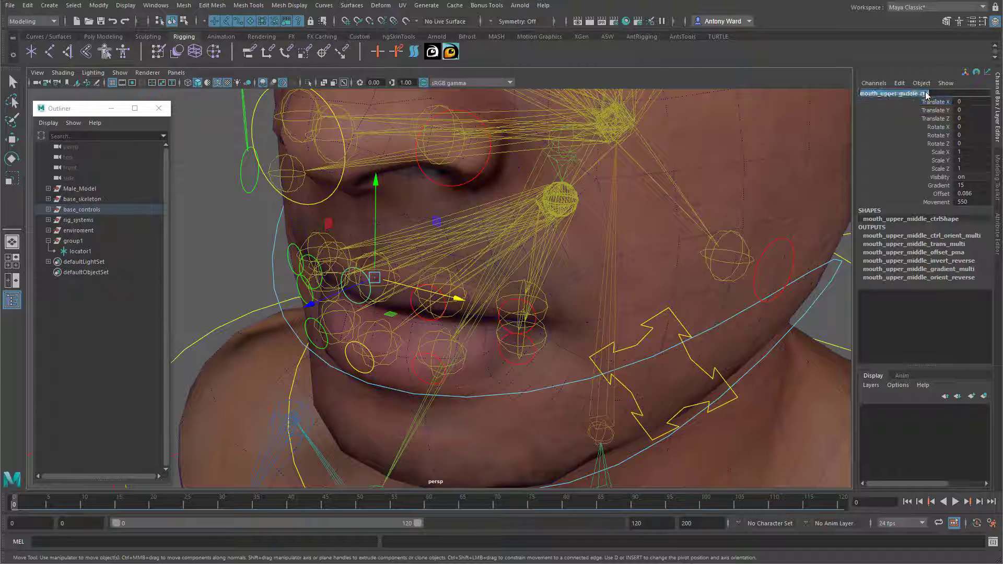
double_click(99, 252)
key(ctrl+v)
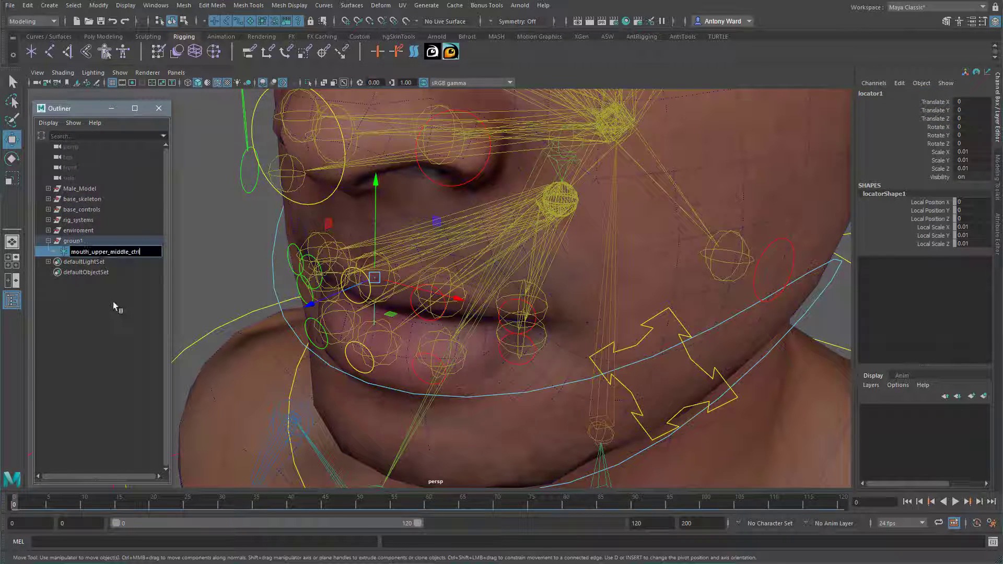
text(_)
text(loc)
key(Return)
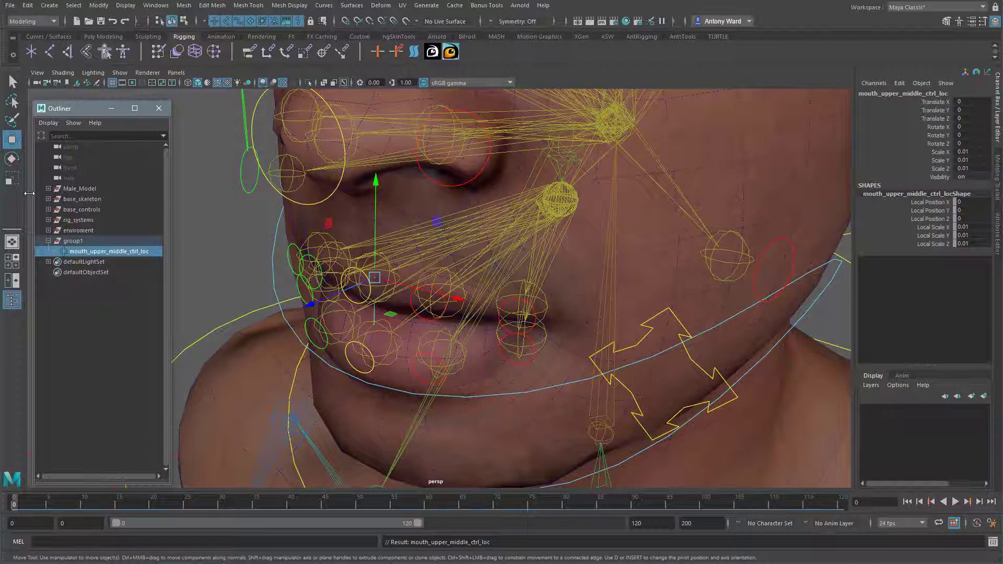
Step: Remove the ctrl part from the locator's name so it reads mouth_upper_middle_loc
double_click(115, 253)
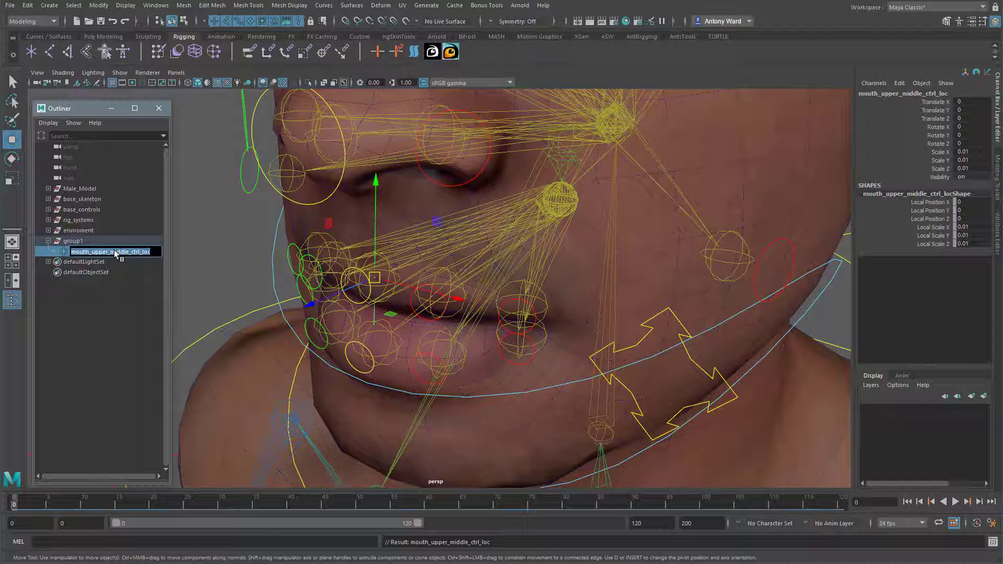
click(135, 253)
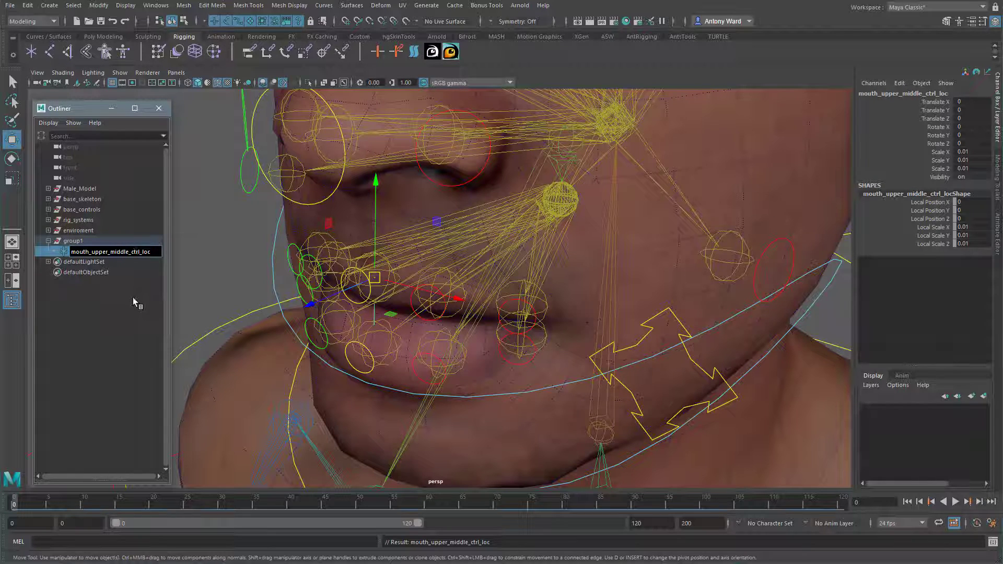
key(Delete)
key(Delete)
key(Delete)
key(BackSpace)
key(Return)
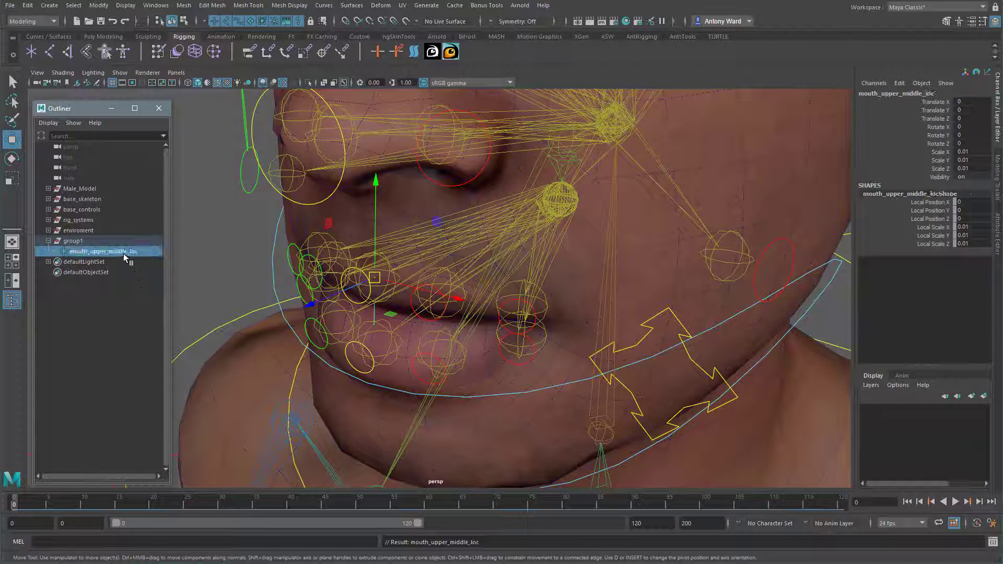
Step: Rename group1 as mouth_upper_middle_loc_offset, reusing the locator's name
double_click(124, 253)
key(ctrl+c)
double_click(73, 241)
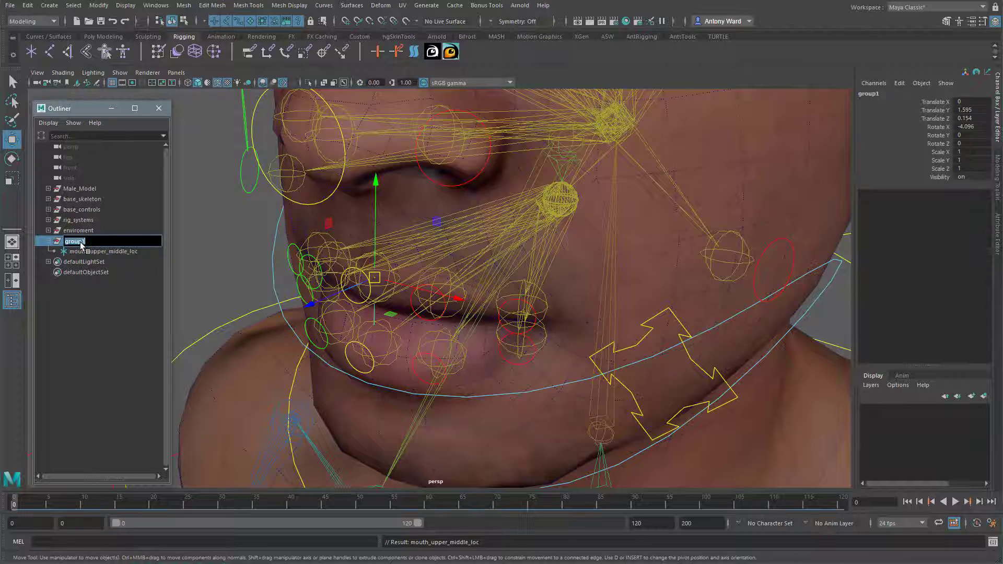
key(ctrl+v)
text(_offset)
key(Return)
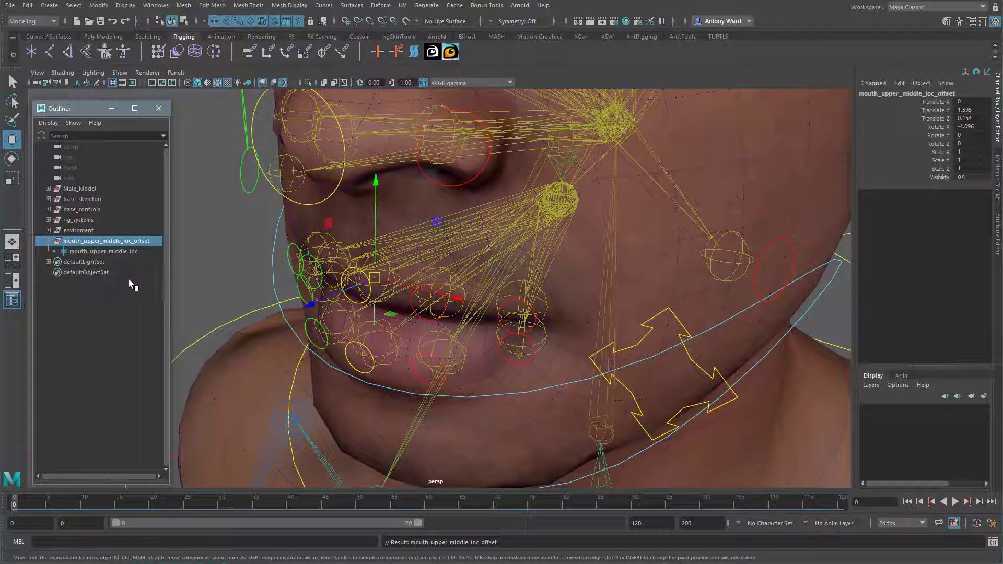
Step: Try to parent head_ctrl under mouth_upper_middle_loc_offset, and undo the parenting
alt+drag(364, 335, 358, 335)
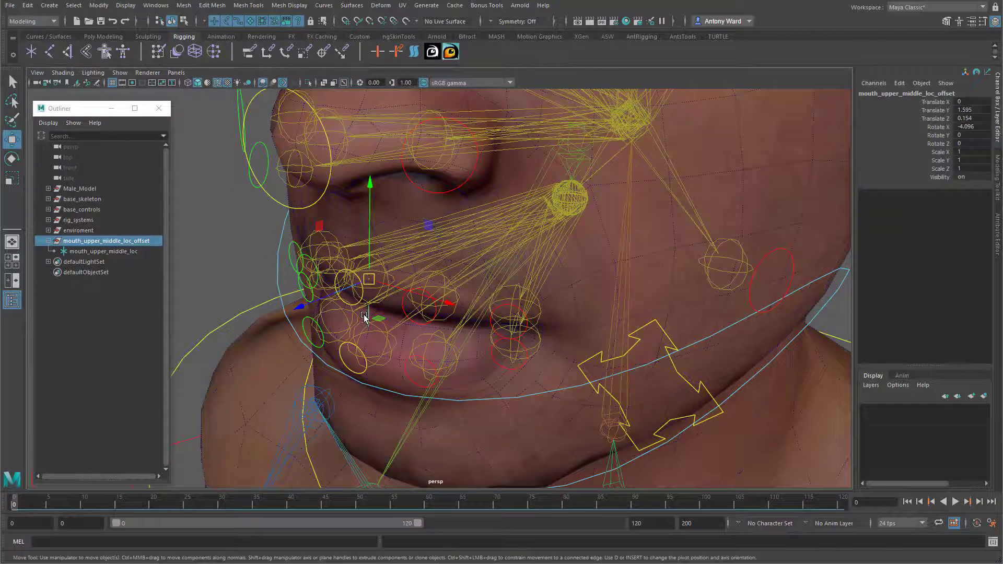
alt+right_drag(365, 317, 368, 316)
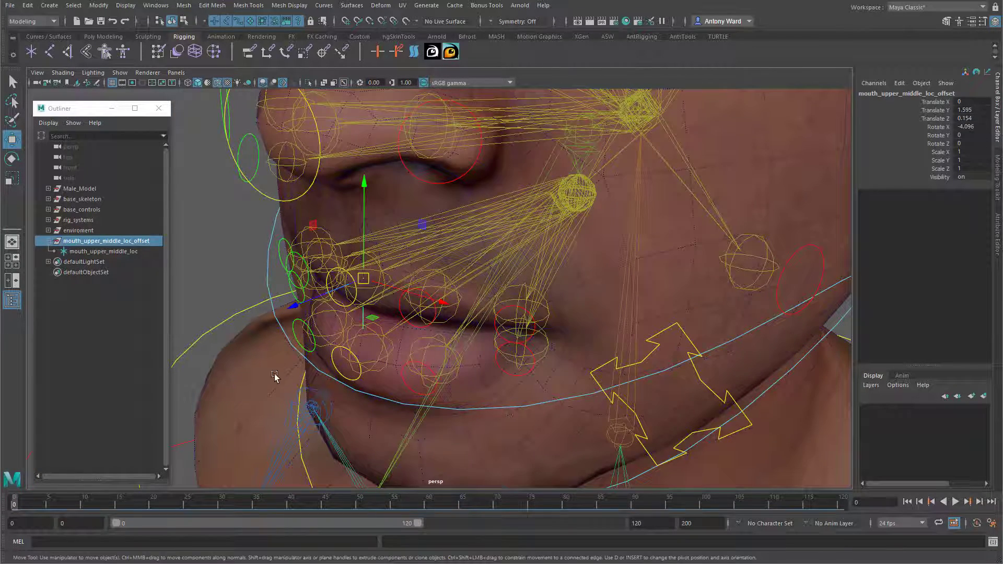
alt+right_drag(632, 278, 570, 281)
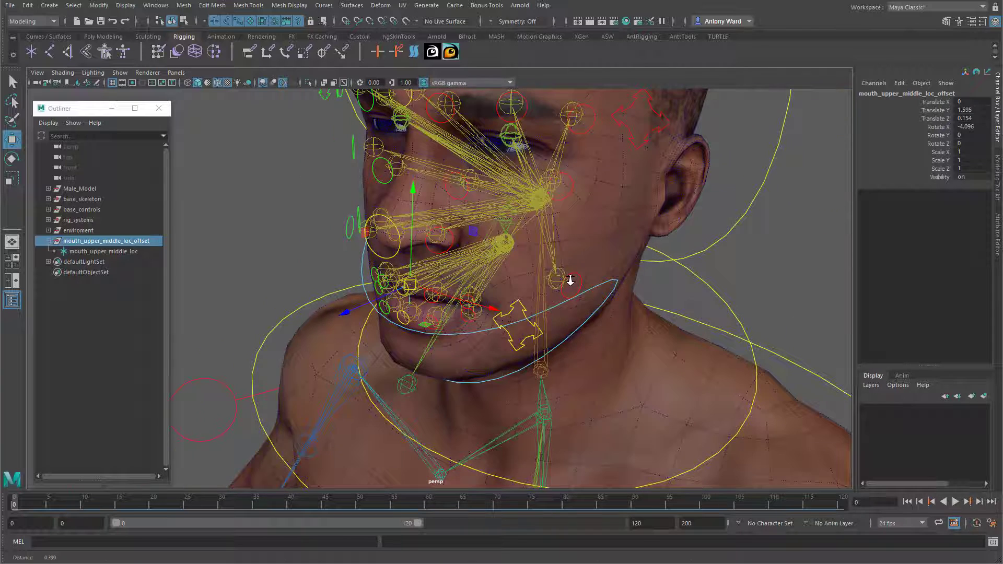
click(736, 209)
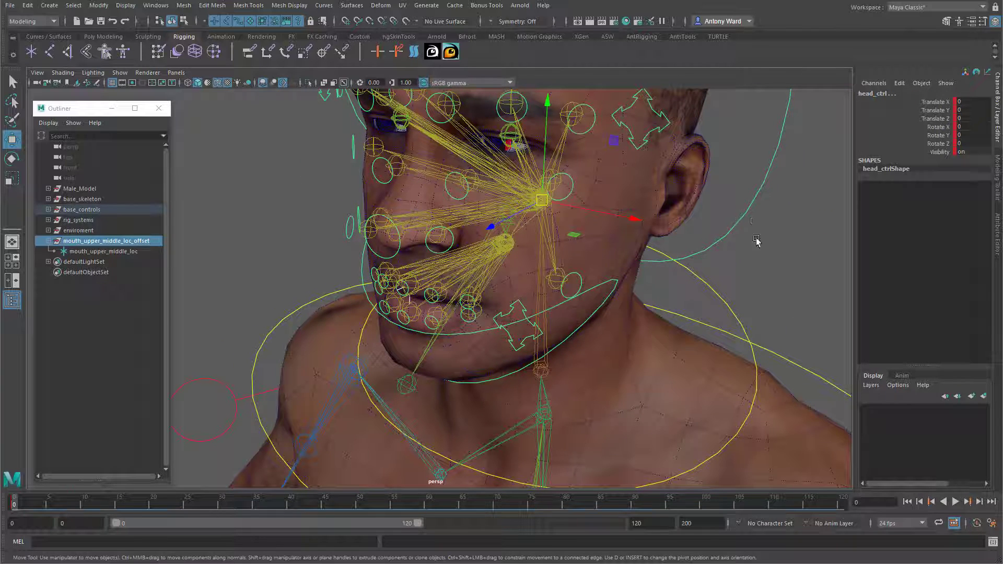
click(83, 241)
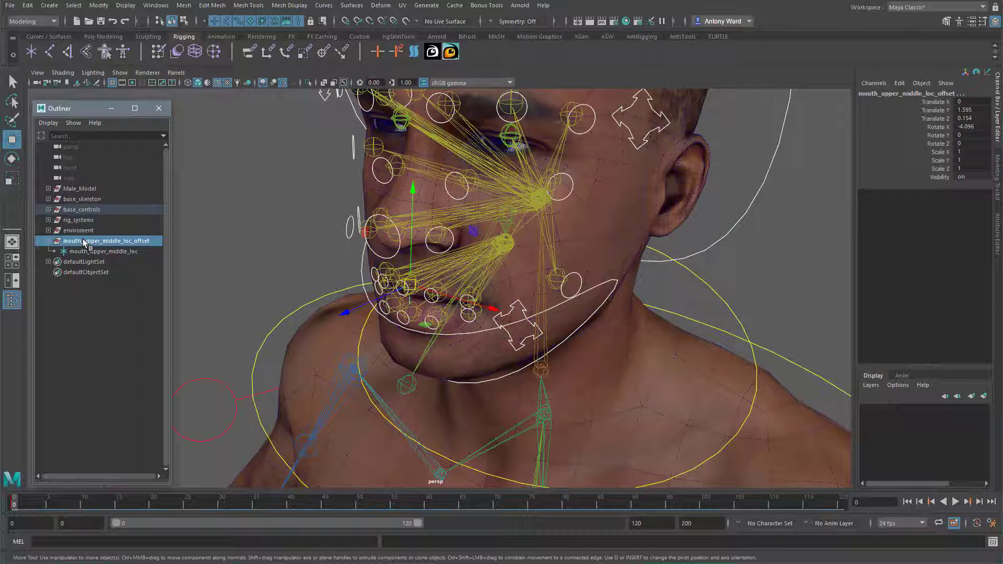
key(p)
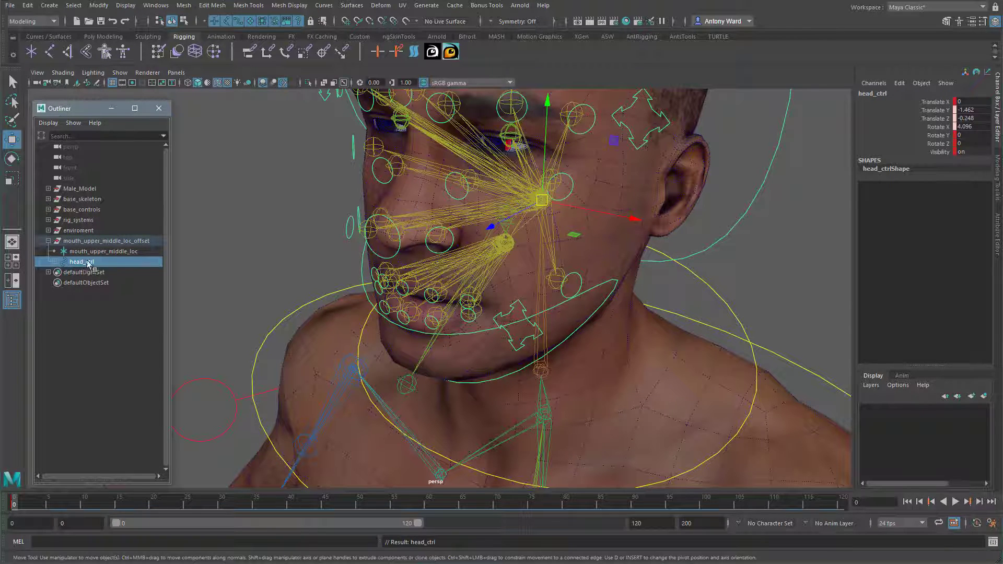
click(55, 262)
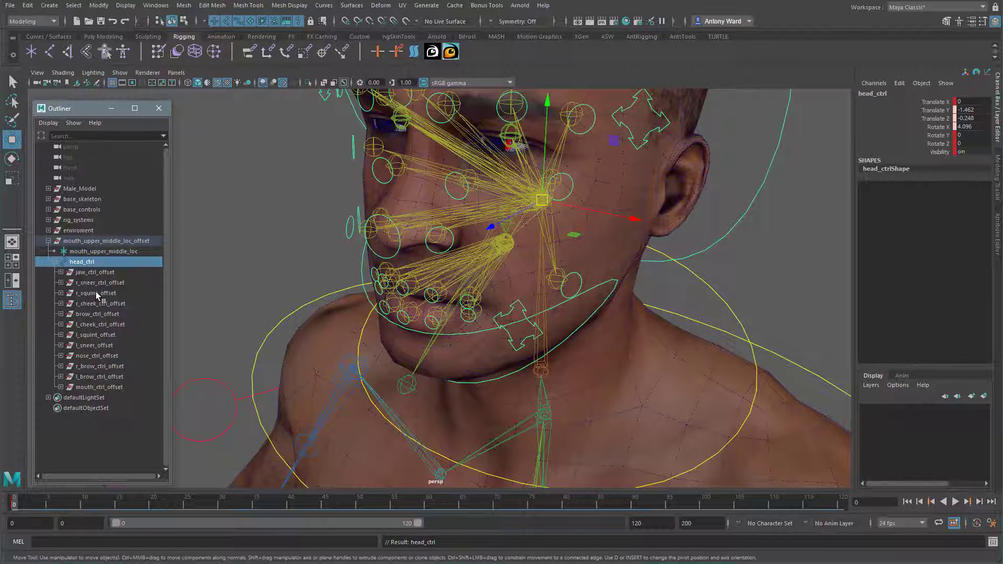
key(ctrl+z)
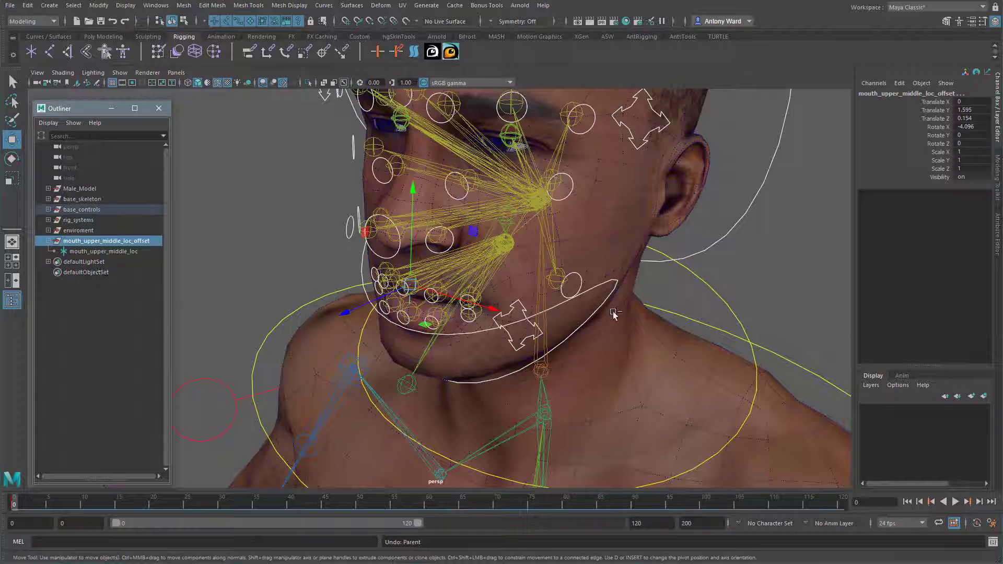
Step: Reveal head_ctrl in the Outliner hierarchy and parent mouth_upper_middle_loc_offset under it
click(735, 189)
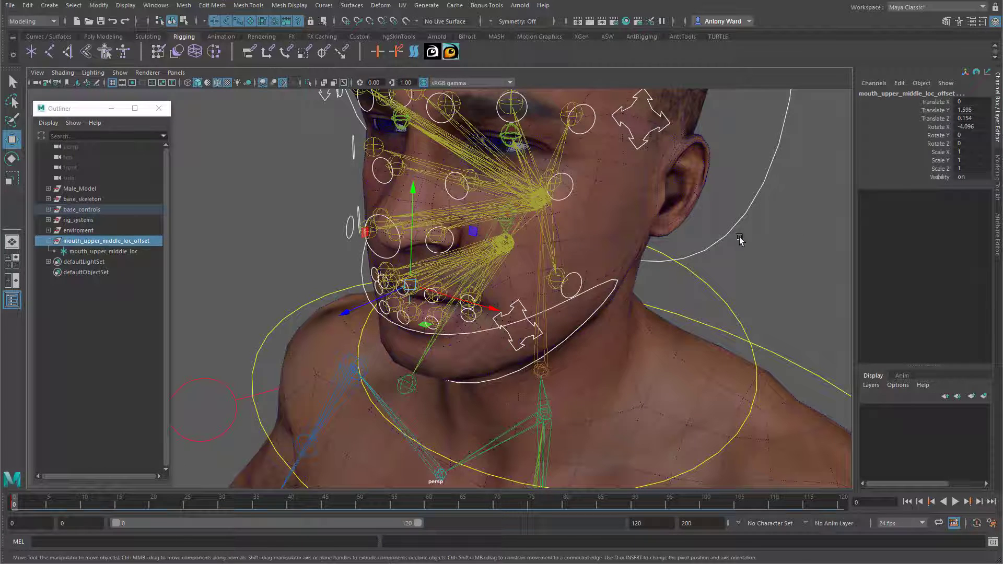
right_click(107, 335)
click(120, 359)
drag(171, 341, 268, 341)
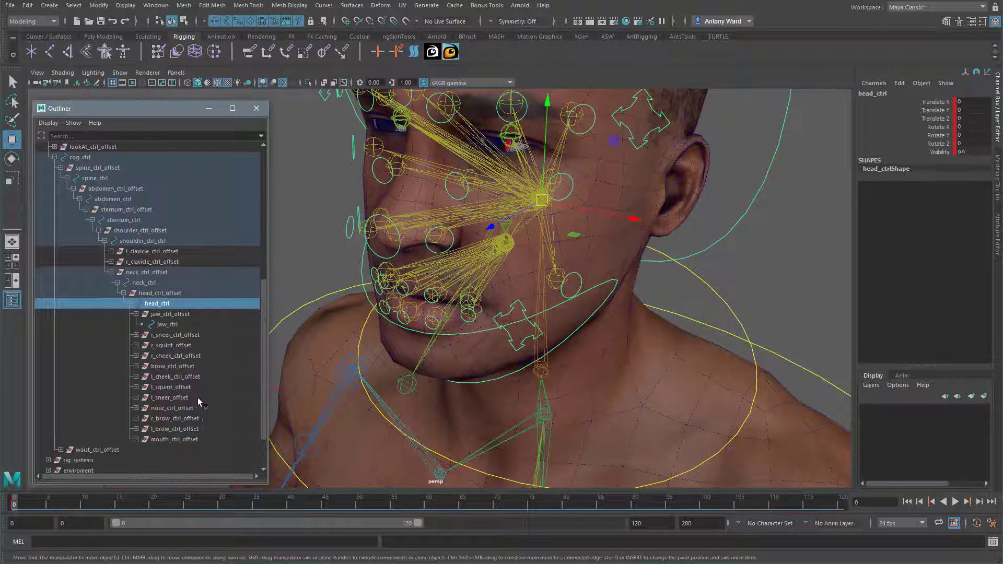
click(136, 439)
drag(127, 429, 168, 251)
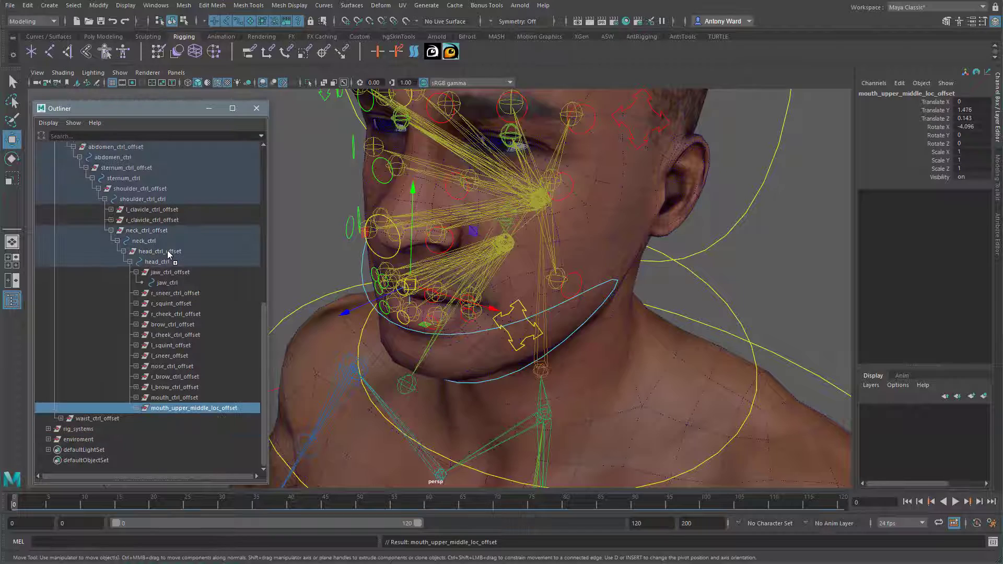
Step: Rotate head_ctrl to test the new parenting, and undo the rotation
click(157, 261)
key(e)
drag(543, 254, 533, 233)
key(ctrl+z)
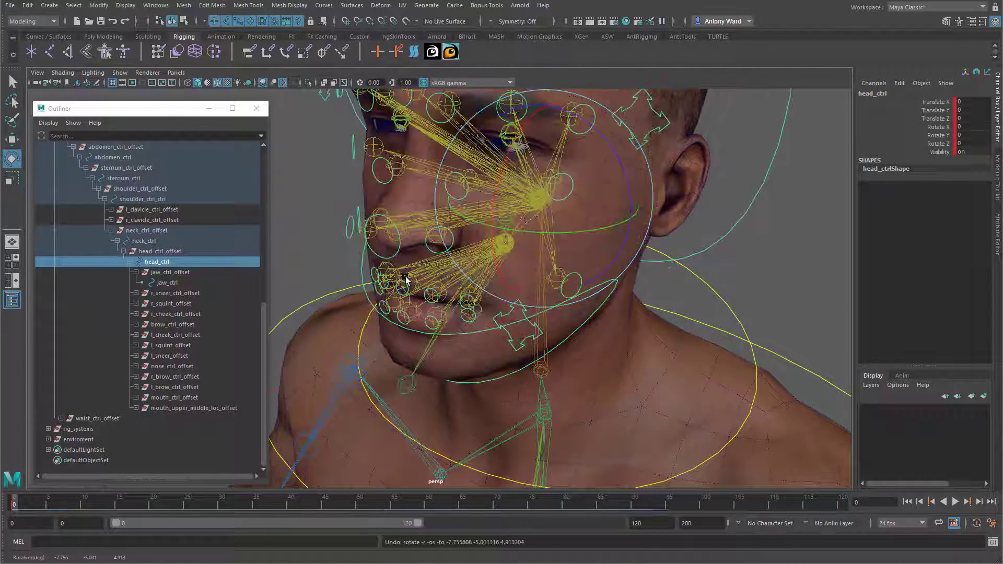
Step: Open the Node Editor beside the mouth view and clear its existing graph
scroll(470, 284, up, 5)
alt+middle_drag(491, 291, 459, 289)
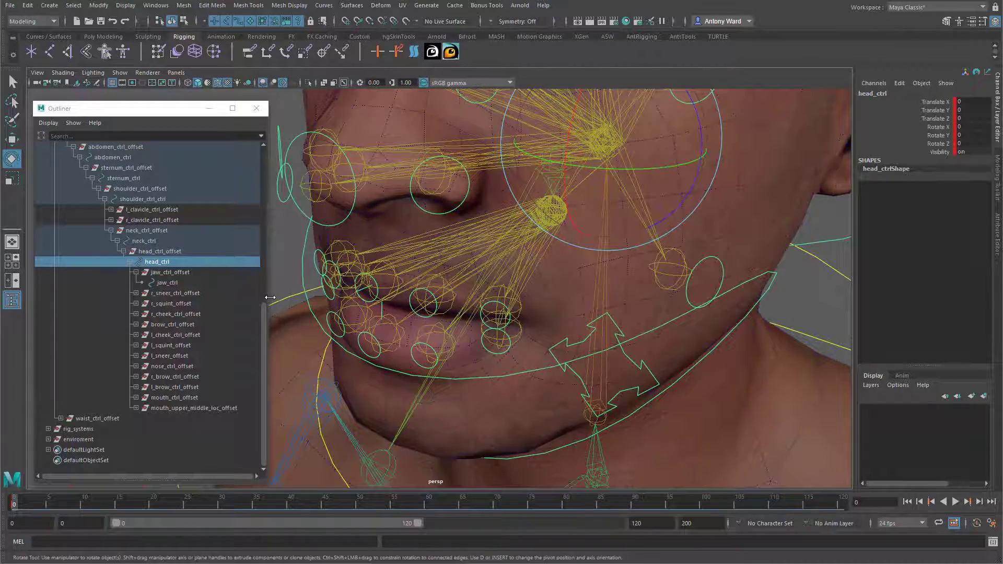
drag(270, 297, 209, 297)
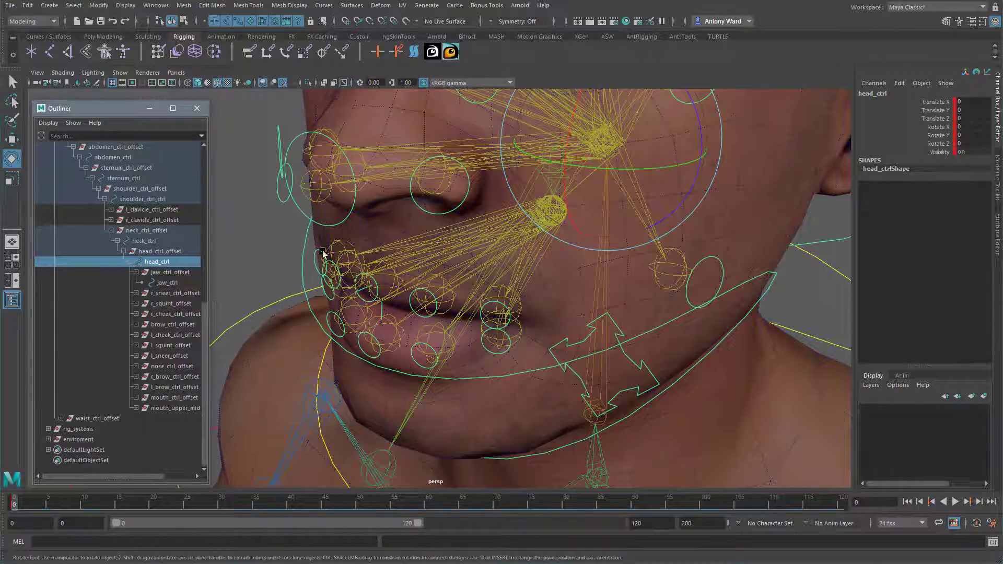
click(277, 253)
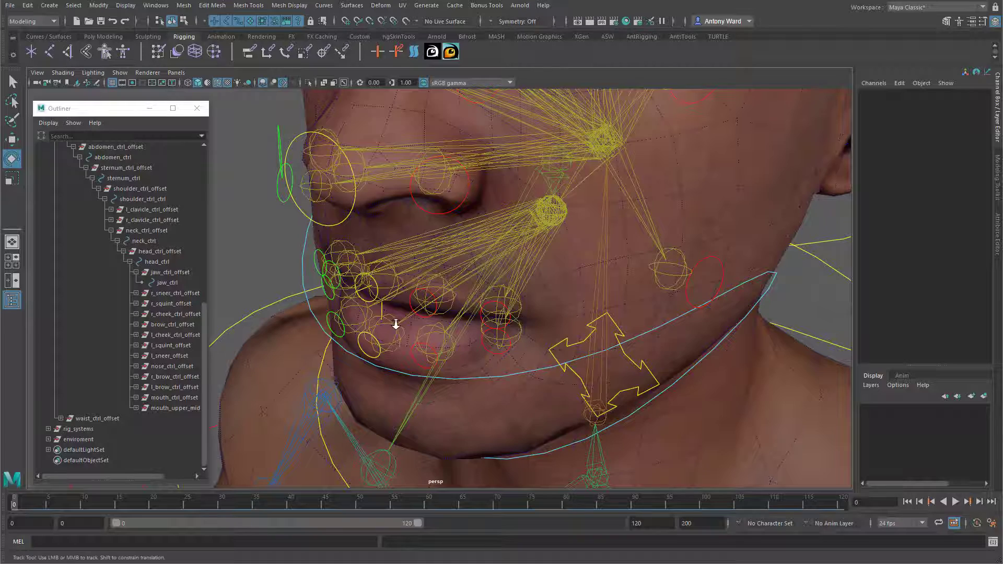
scroll(394, 320, up, 1)
click(155, 6)
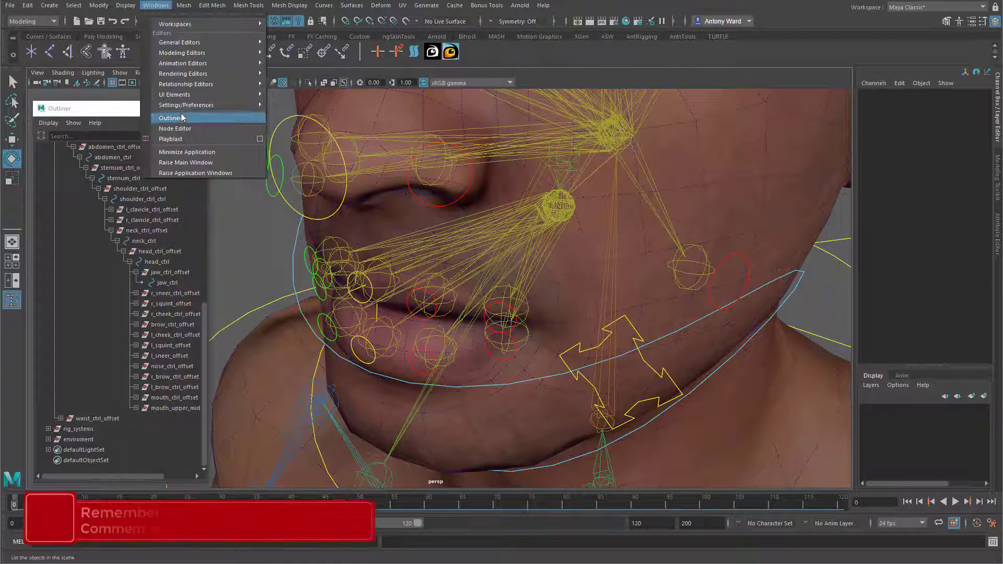
click(175, 129)
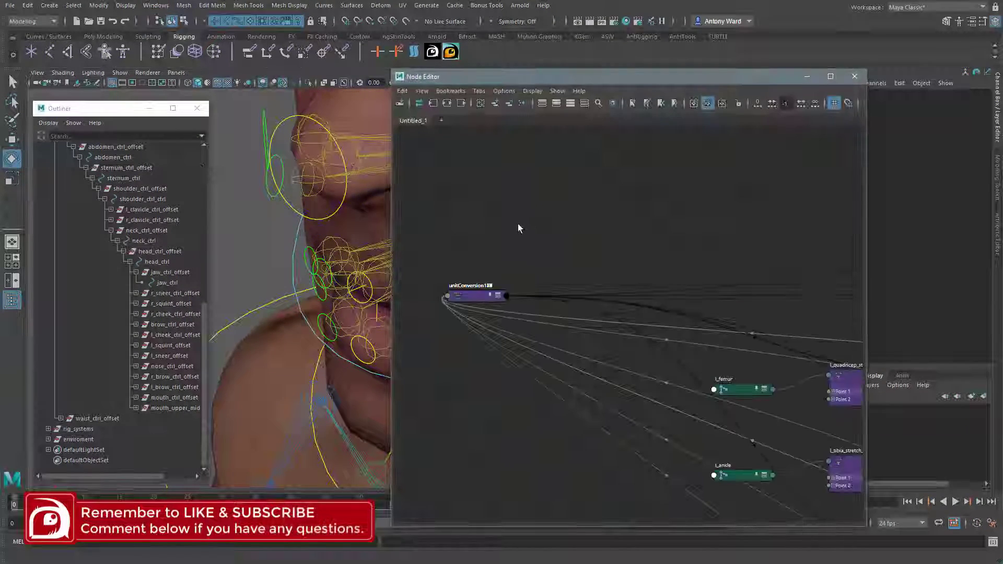
right_click(430, 121)
click(433, 126)
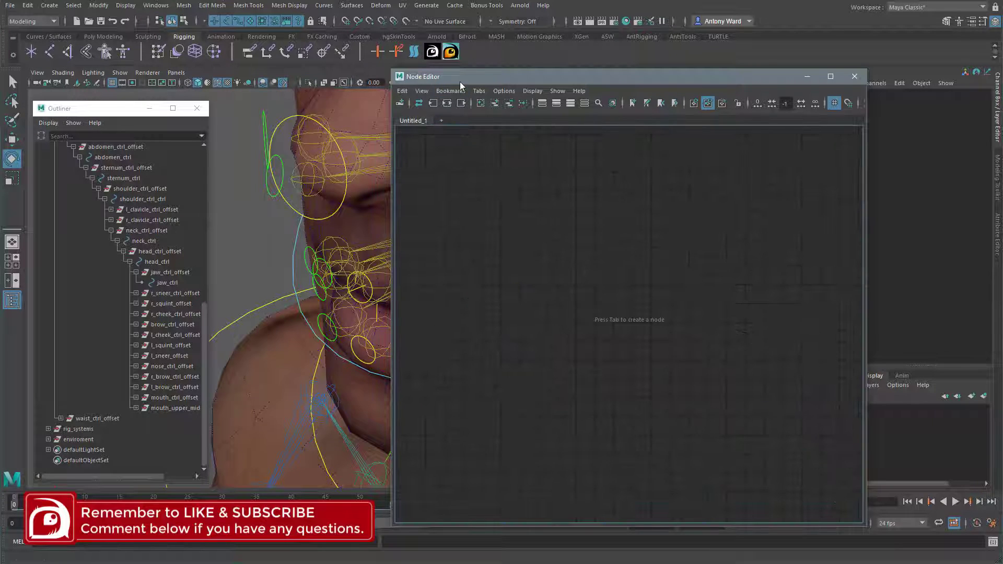
drag(463, 79, 563, 68)
Step: Select the mouth_upper_middle_loc locator on the face and add it to the Node Editor graph
alt+middle_drag(336, 313, 320, 301)
alt+drag(321, 302, 274, 324)
click(293, 280)
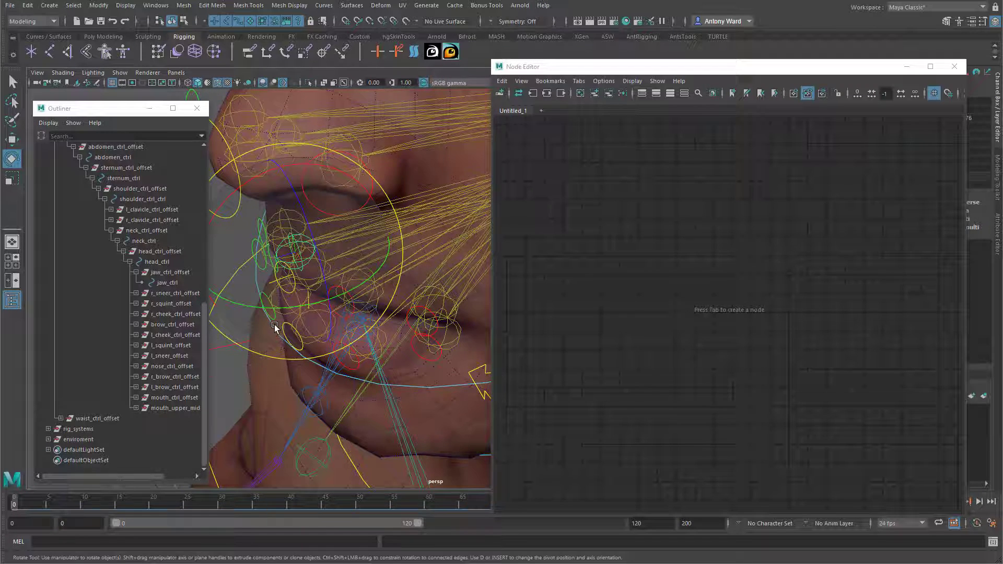
click(221, 394)
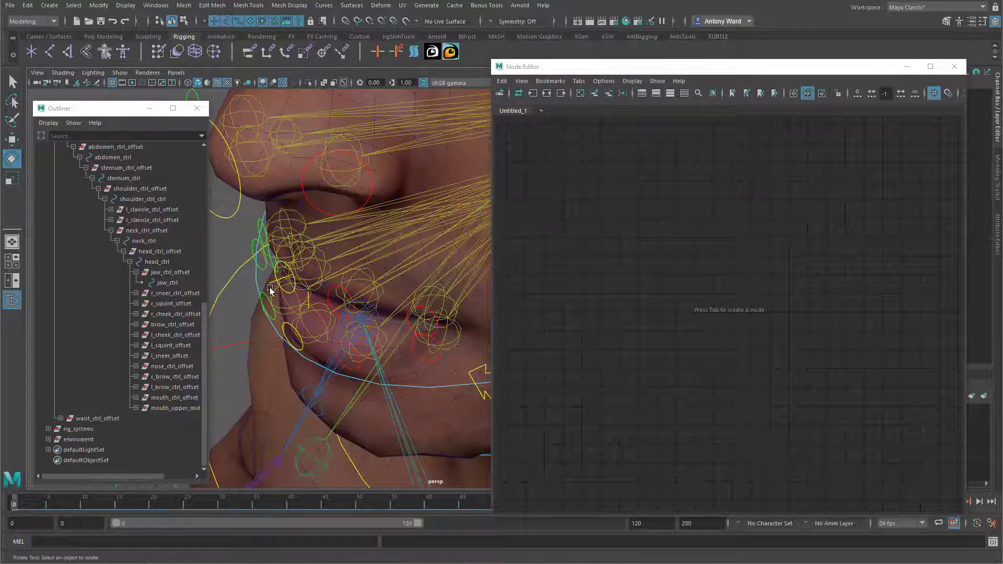
click(271, 283)
click(593, 93)
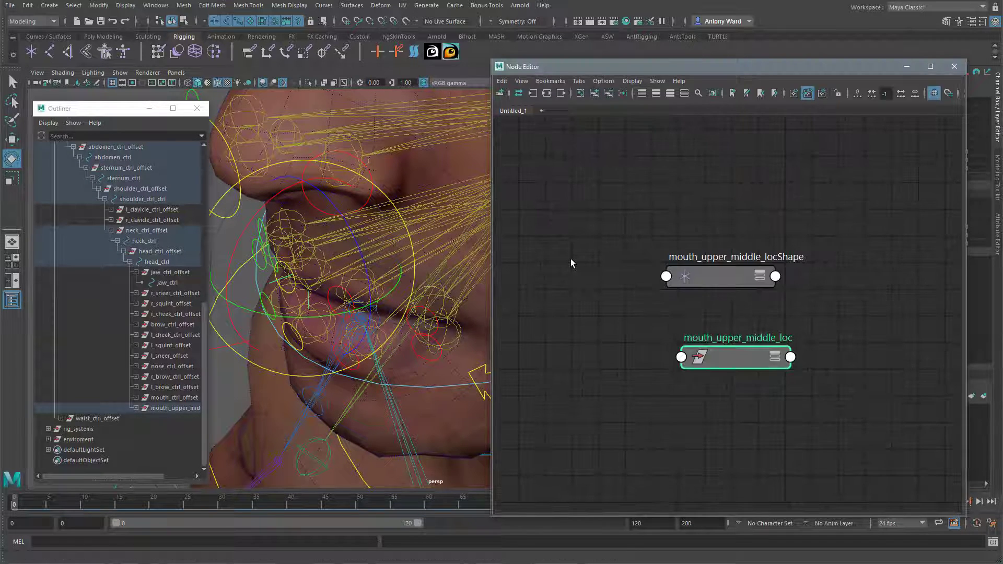
Step: Remove the mouth_upper_middle_locShape node from the graph and add the mouth_upper_middle_ctrl control to it
click(709, 279)
click(608, 93)
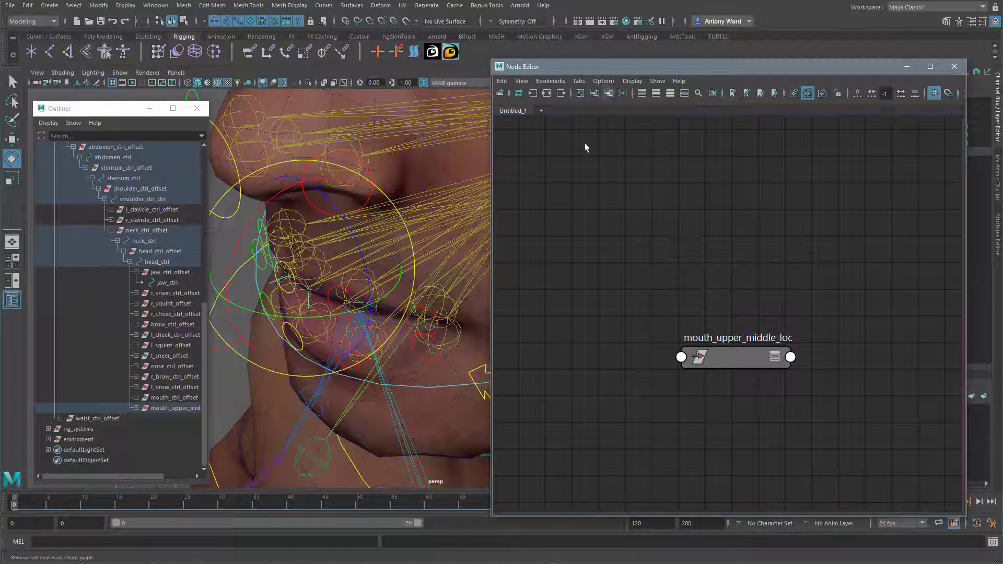
click(237, 362)
click(276, 272)
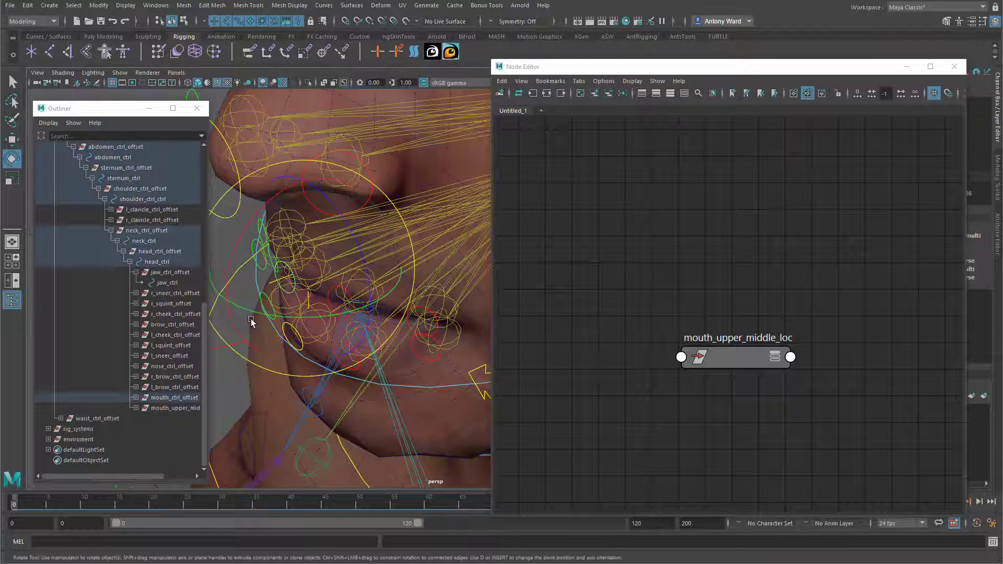
click(593, 93)
click(824, 344)
click(736, 312)
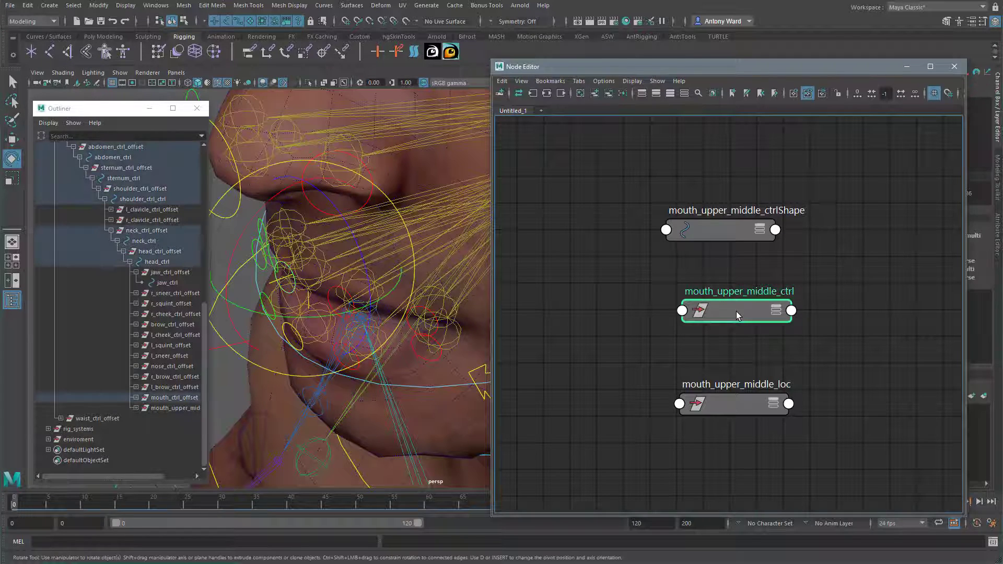
Step: Graph the output connections of mouth_upper_middle_ctrl and move unitConversion189 clear below the connection lines
click(546, 95)
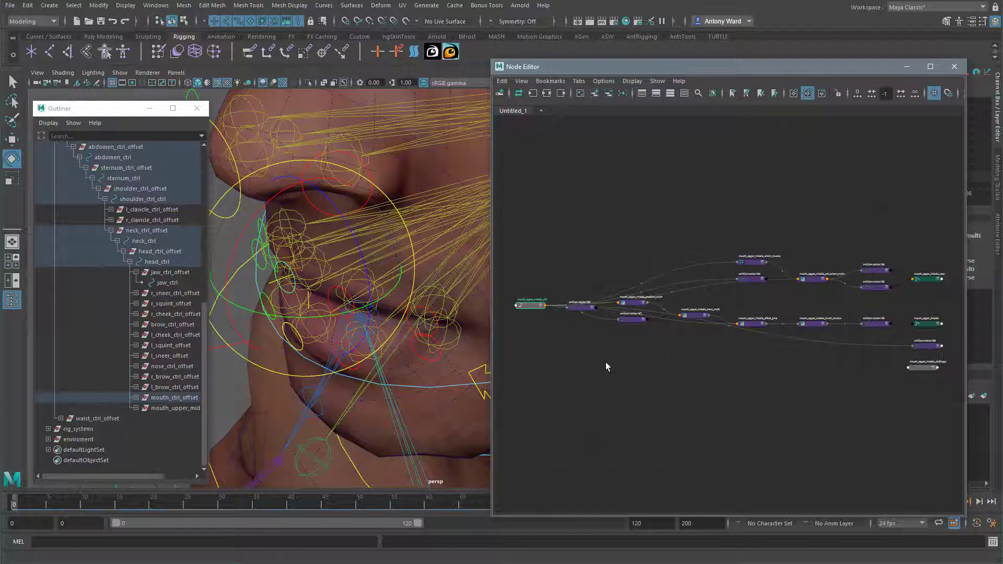
middle_drag(665, 362, 678, 359)
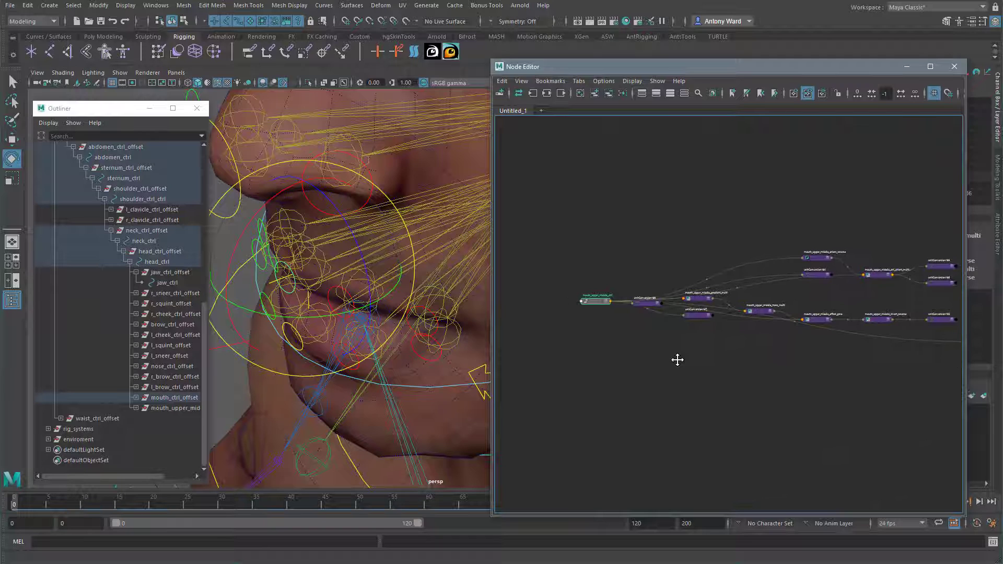
alt+right_drag(677, 360, 841, 336)
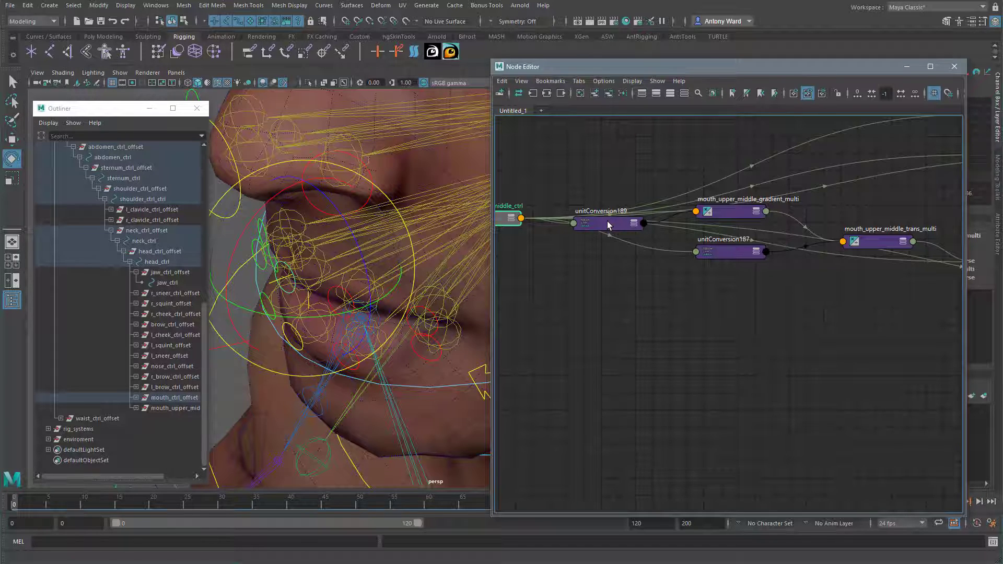
click(607, 225)
drag(607, 251, 579, 355)
middle_drag(621, 250, 689, 307)
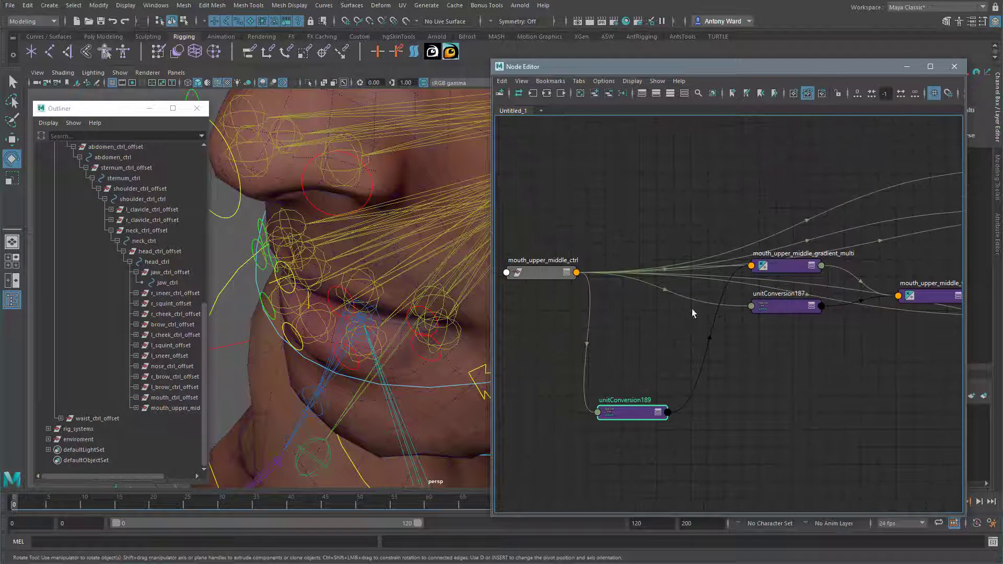
Step: Expand the mouth_upper_middle_ctrl node to show its attributes and the individual Translate channels
click(568, 273)
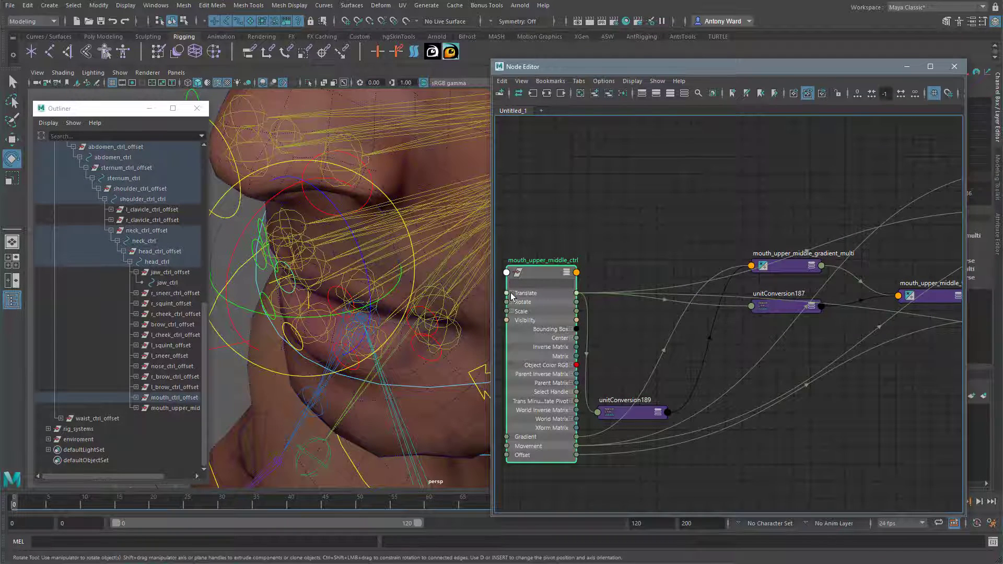
click(511, 294)
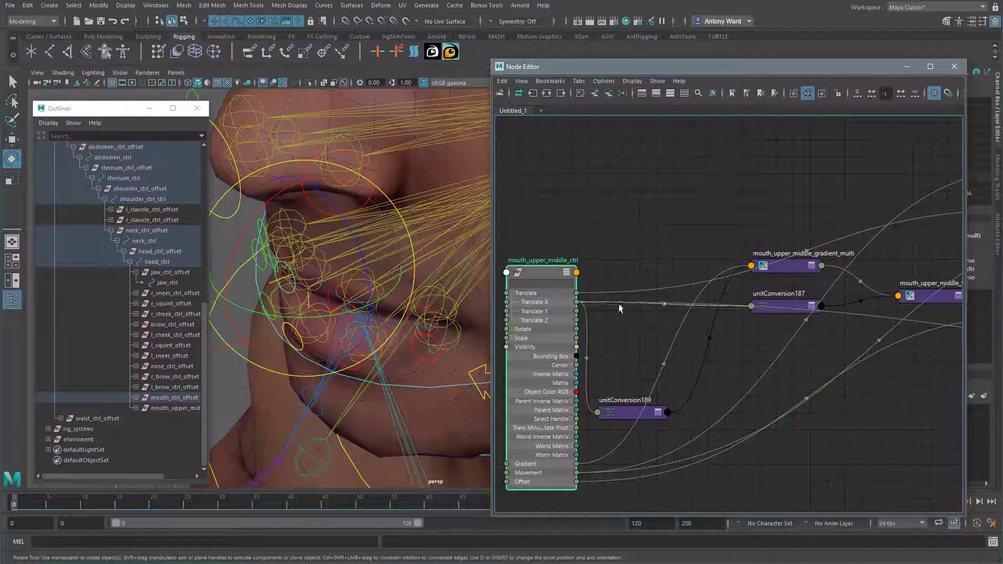
alt+middle_drag(779, 376, 780, 375)
alt+right_drag(780, 375, 714, 370)
alt+middle_drag(750, 361, 697, 333)
Step: Reposition unitConversion189 and mouth_upper_middle_gradient_multi beside the control node, and expand the multiply node's inputs
click(729, 271)
drag(730, 271, 725, 447)
drag(630, 370, 669, 319)
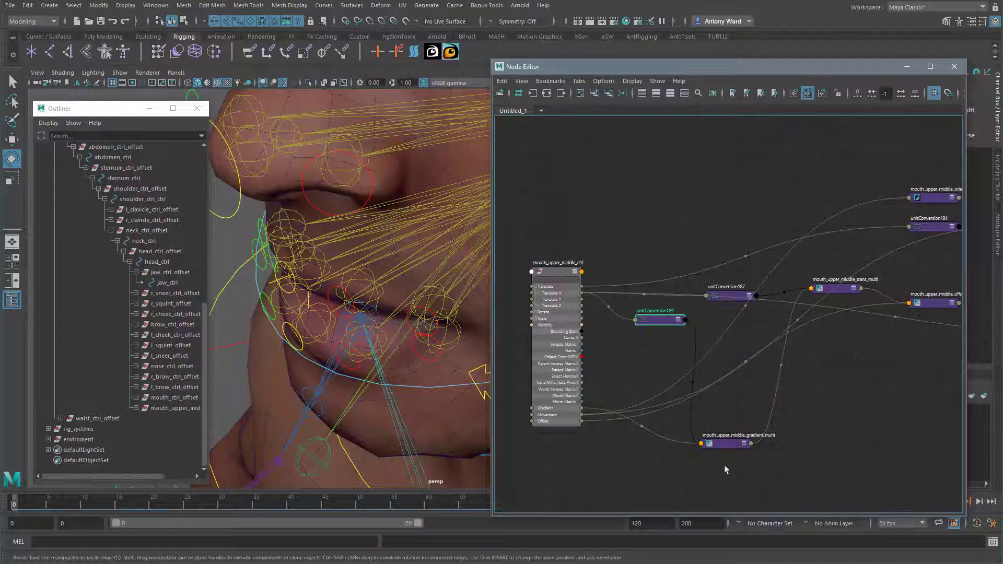
click(744, 444)
drag(731, 447, 759, 381)
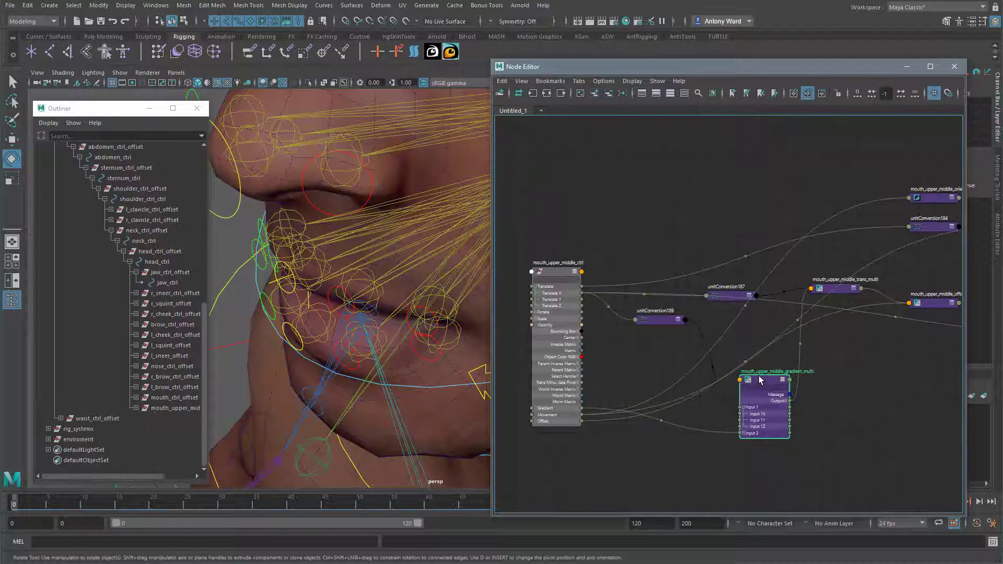
Step: Add the mouth_upper_middle_loc locator to the existing graph and remove its shape node
click(270, 286)
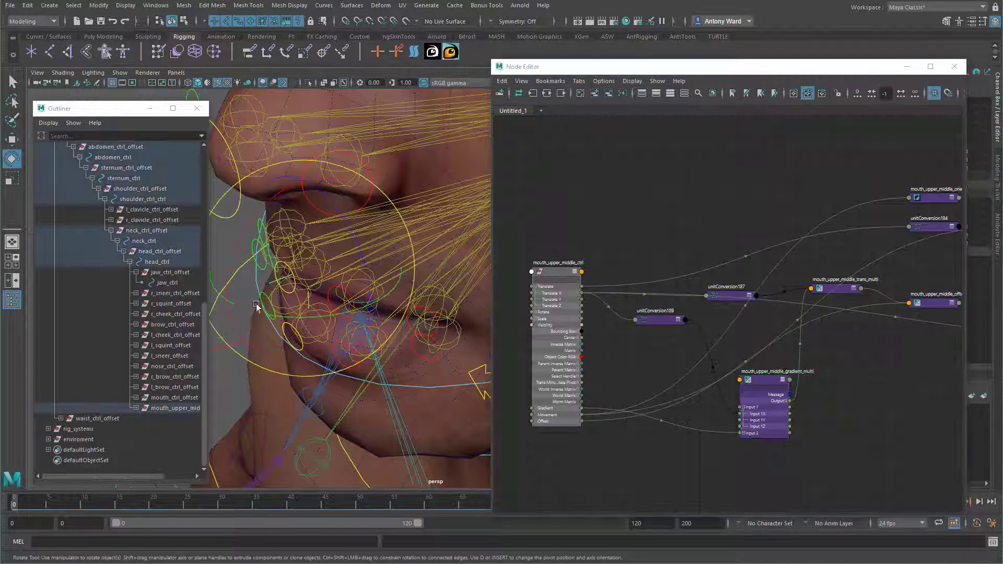
click(596, 96)
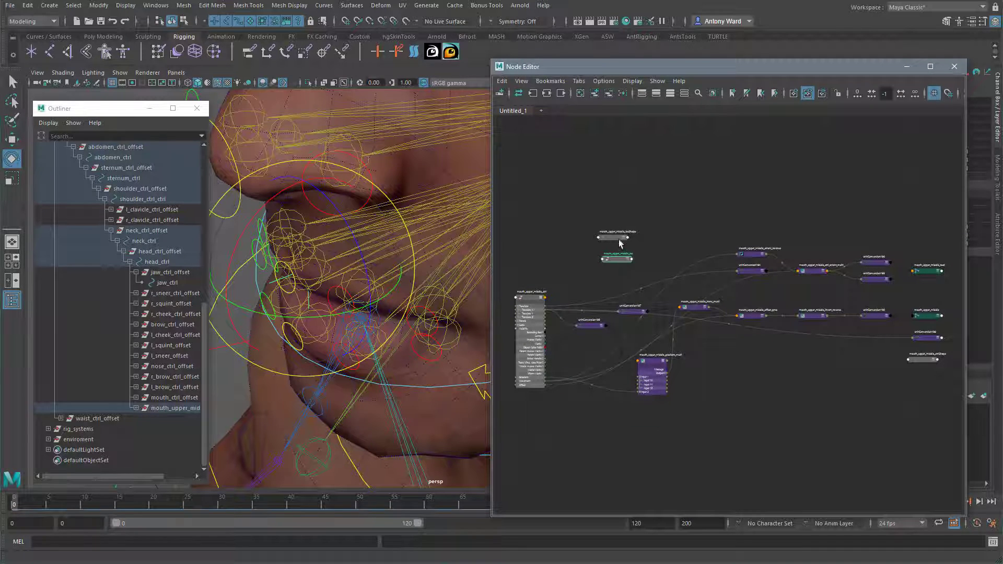
click(615, 239)
click(606, 95)
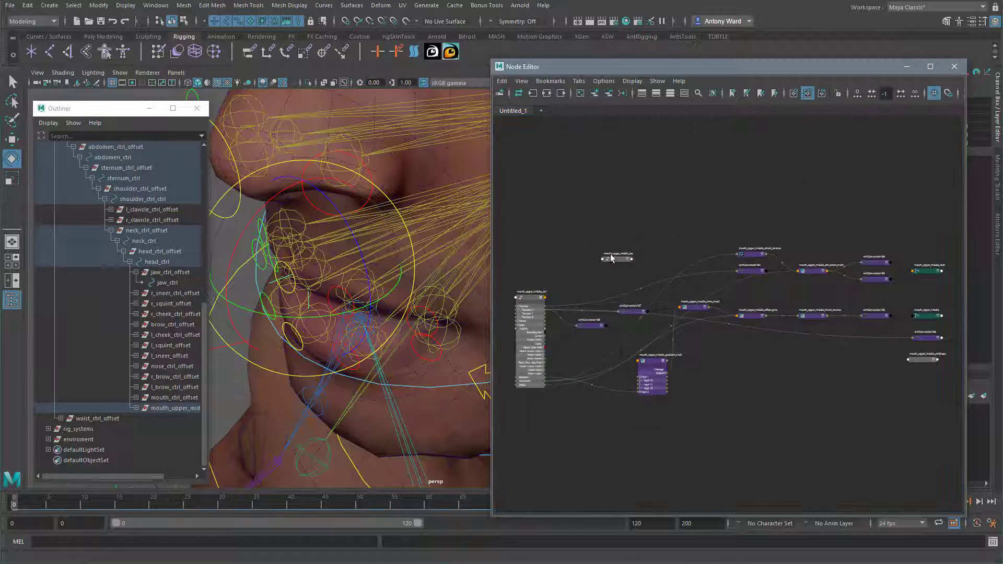
Step: Expand the mouth_upper_middle_loc node down to its Translate channels and place it above the mouth_upper_middle_ctrl node
click(628, 261)
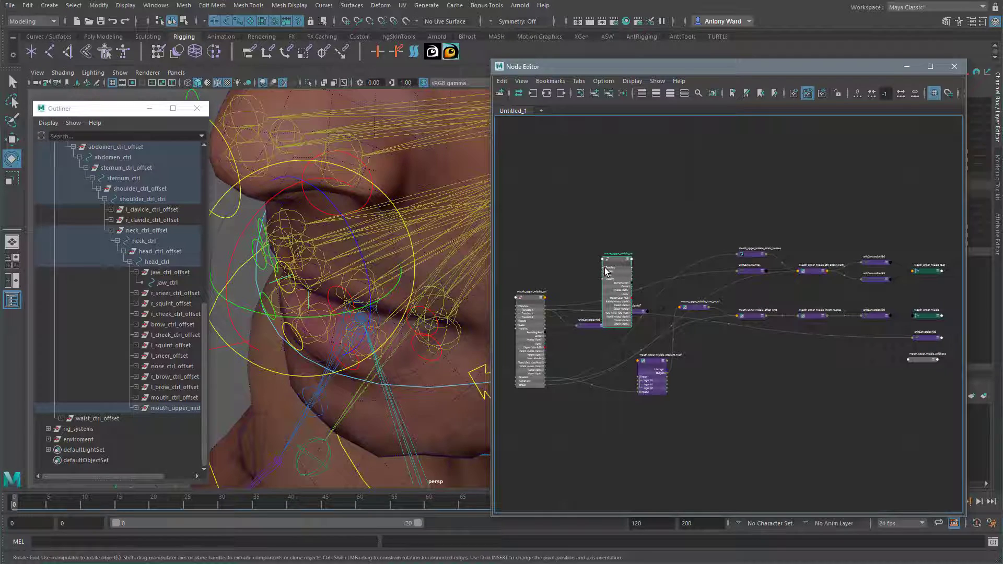
drag(608, 283, 555, 211)
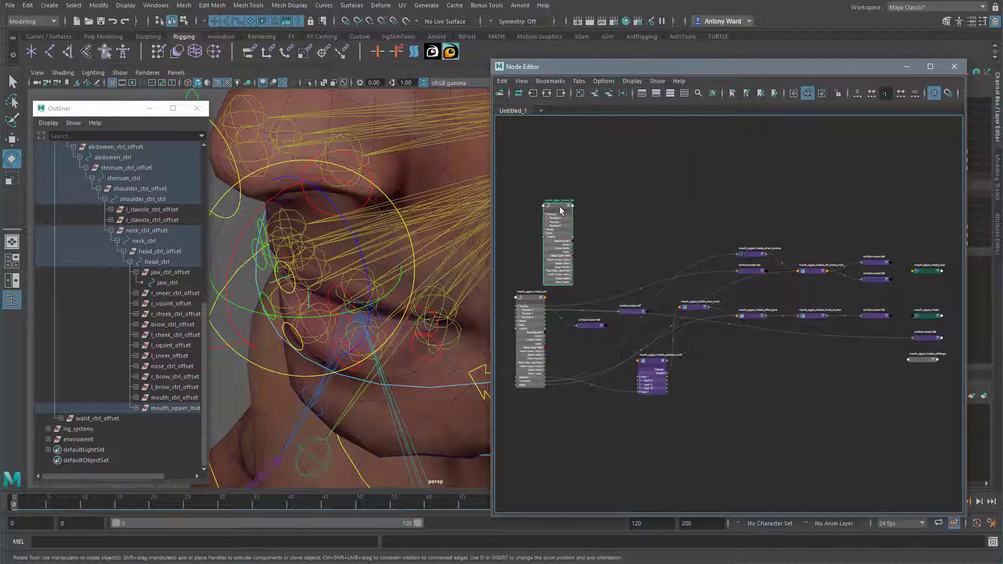
alt+middle_drag(607, 331, 662, 342)
alt+right_drag(662, 340, 798, 349)
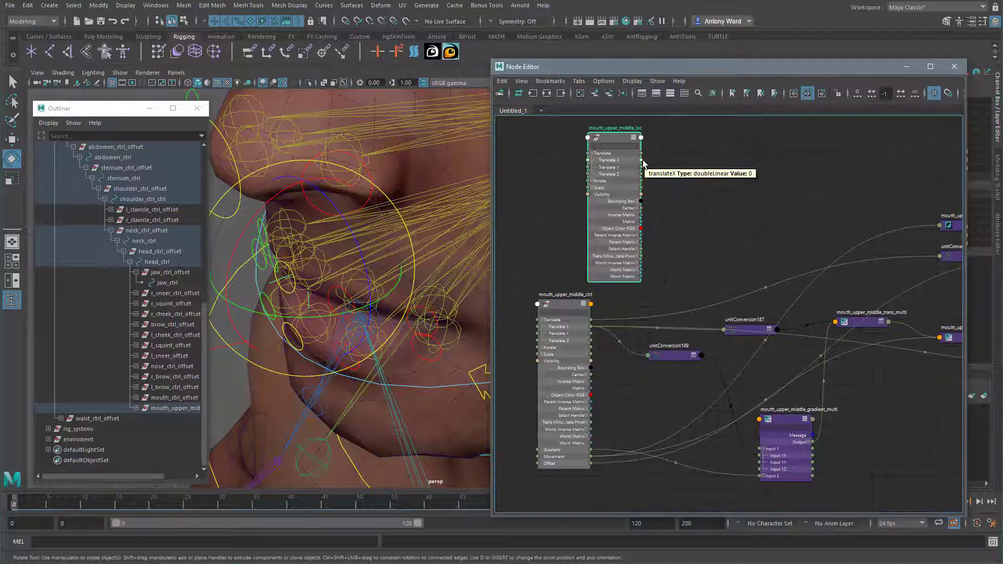
Step: Connect mouth_upper_middle_loc Translate X to Input 1X of mouth_upper_middle_gradient_multi, and space the locator and control nodes apart
drag(641, 161, 760, 454)
alt+middle_drag(662, 350, 875, 399)
drag(685, 291, 578, 412)
drag(598, 240, 597, 239)
drag(573, 197, 570, 192)
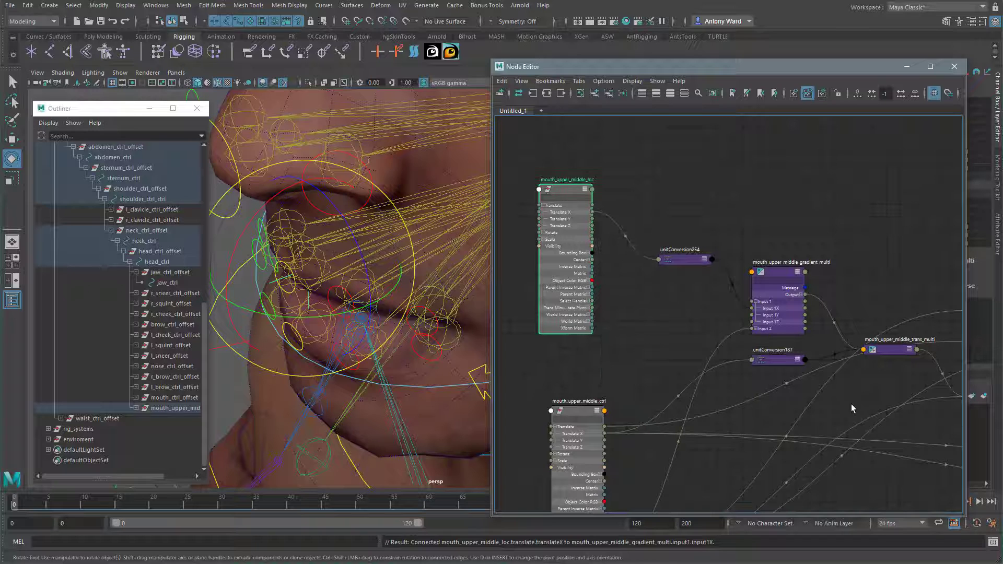
Step: Move unitConversion184 away from the crowded branch to the empty area beside the control node's lower attributes
alt+middle_drag(847, 400, 796, 274)
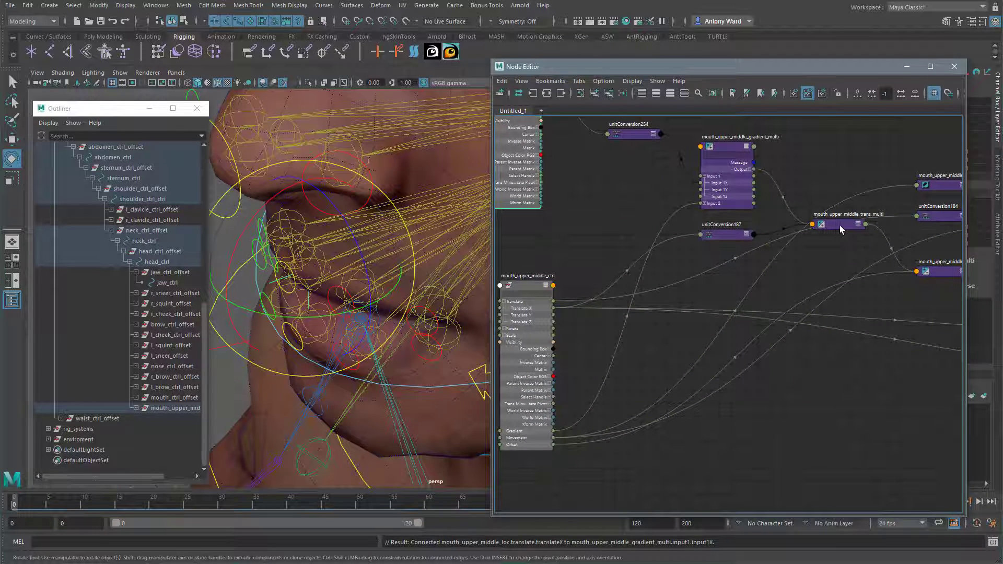
drag(939, 215, 715, 422)
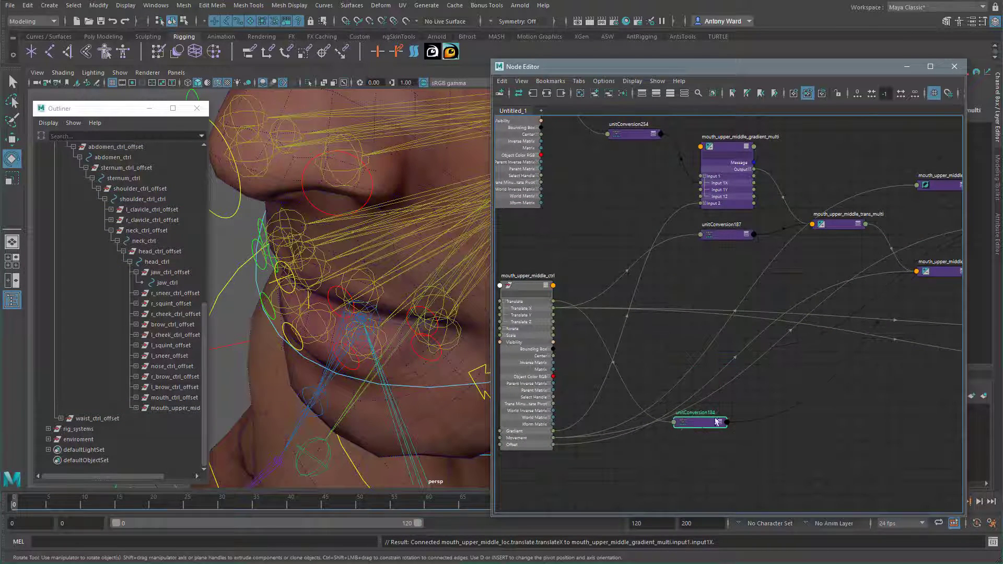
alt+middle_drag(867, 332, 840, 344)
alt+right_drag(839, 344, 752, 346)
alt+middle_drag(807, 343, 726, 353)
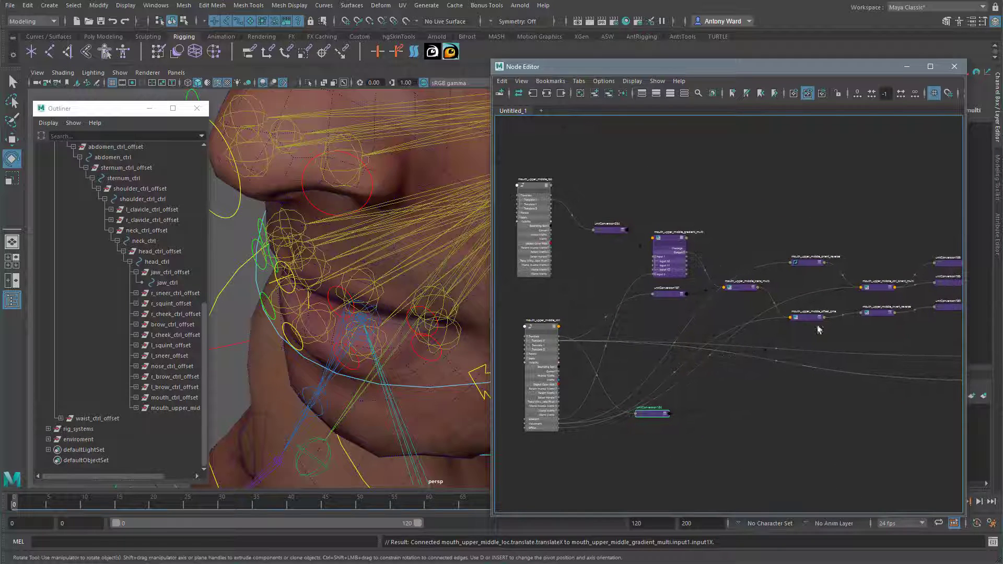
Step: Remove the mouth_upper_middle_offset_pma node and the remaining nodes of the lower output branch from the graph
drag(813, 319, 773, 442)
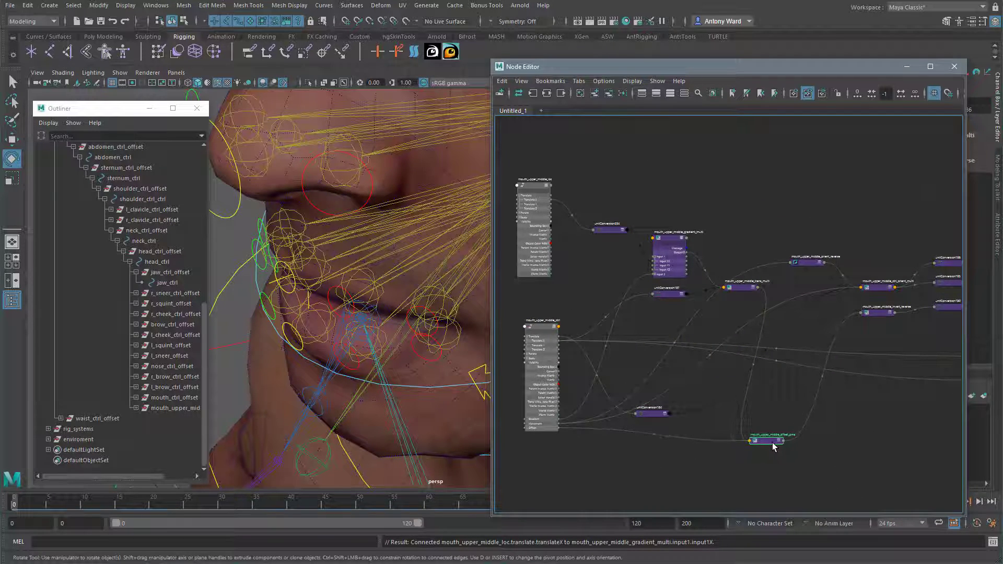
click(609, 94)
middle_drag(886, 316, 763, 324)
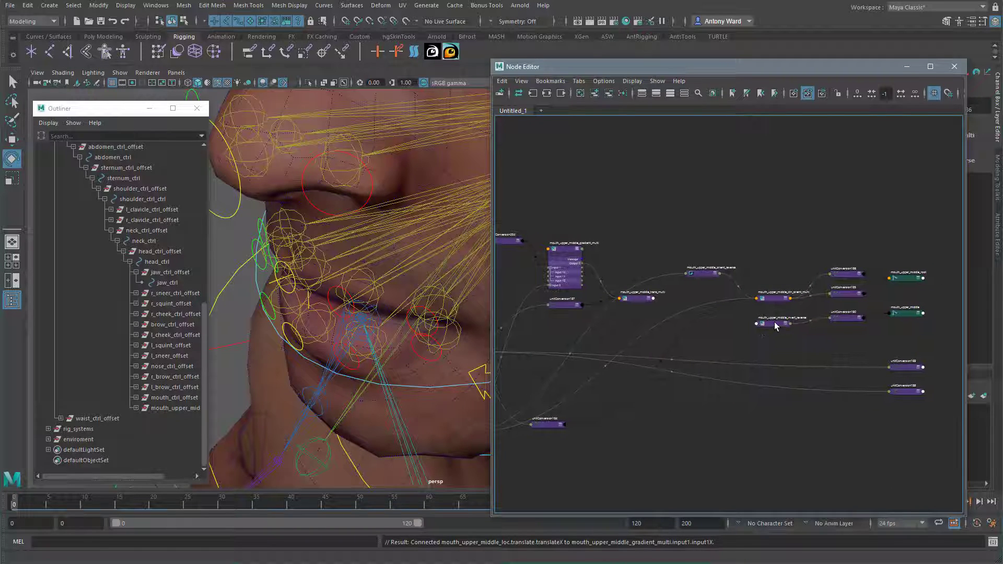
drag(793, 311, 924, 404)
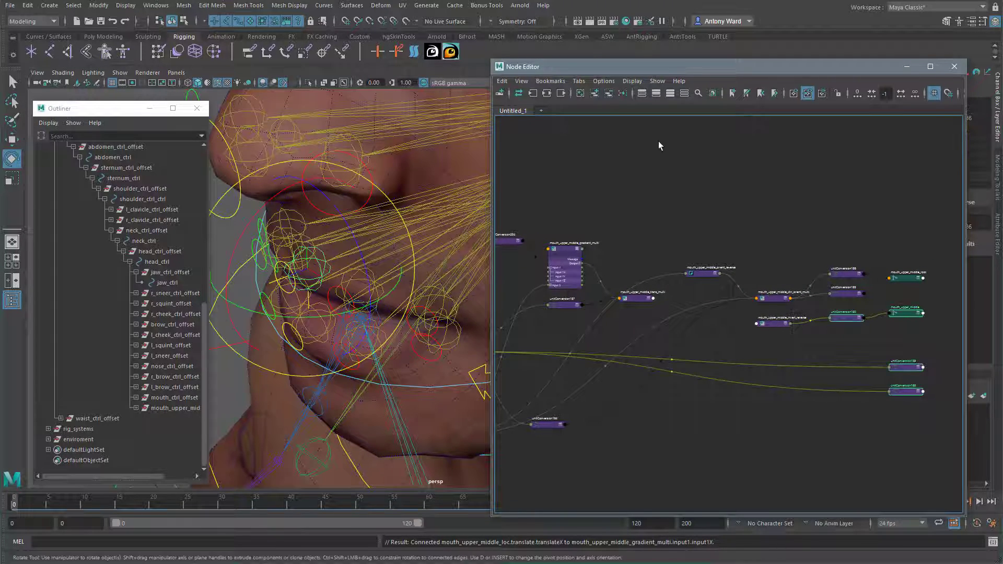
click(609, 94)
click(777, 324)
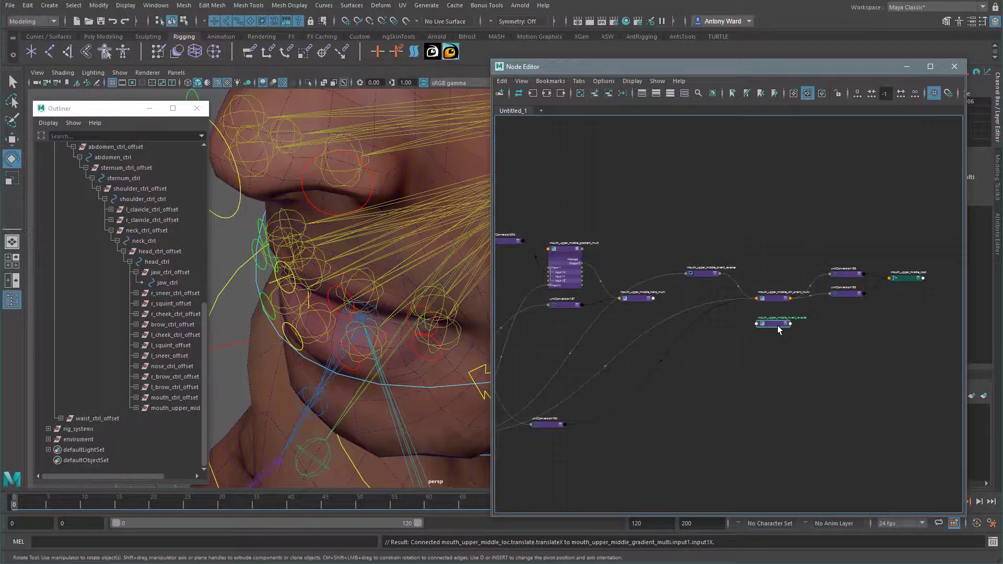
click(609, 94)
Step: Rearrange unitConversion254, mouth_upper_middle_gradient_multi and mouth_upper_middle_trans_multi, and expand the trans_multi node's Input 1 channels
middle_drag(766, 376, 894, 379)
scroll(894, 378, up, 1)
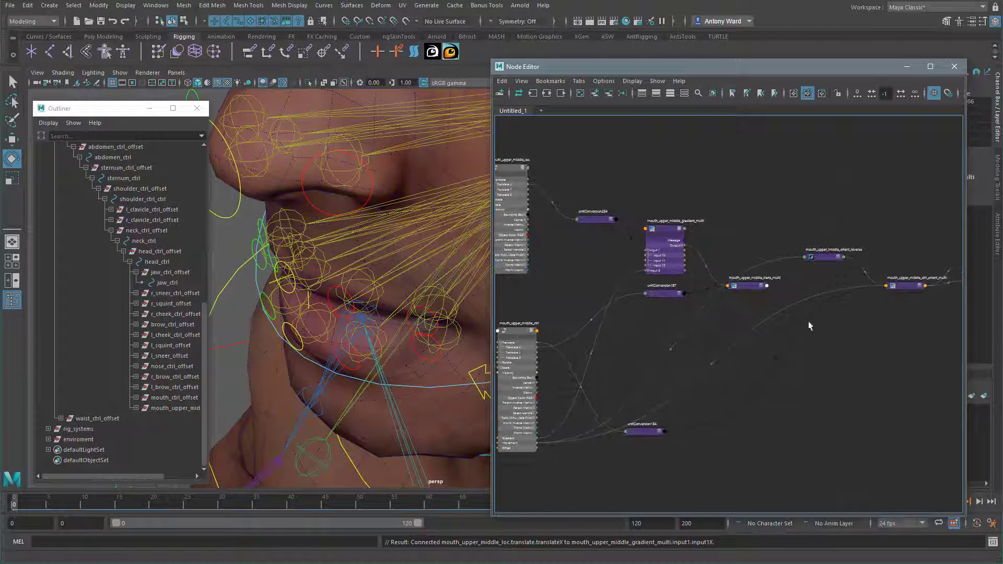
drag(593, 223, 593, 190)
drag(663, 234, 676, 173)
drag(744, 286, 727, 253)
click(731, 250)
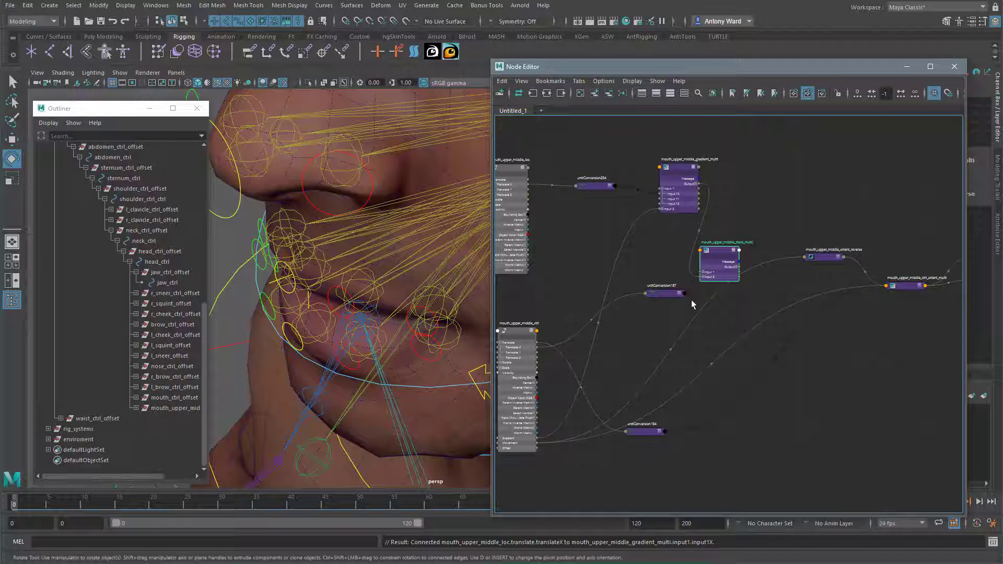
click(703, 272)
Step: Move unitConversion187 out of the way and connect mouth_upper_middle_loc Translate X to Input 1X of mouth_upper_middle_trans_multi
alt+middle_drag(649, 340, 741, 343)
scroll(740, 342, up, 2)
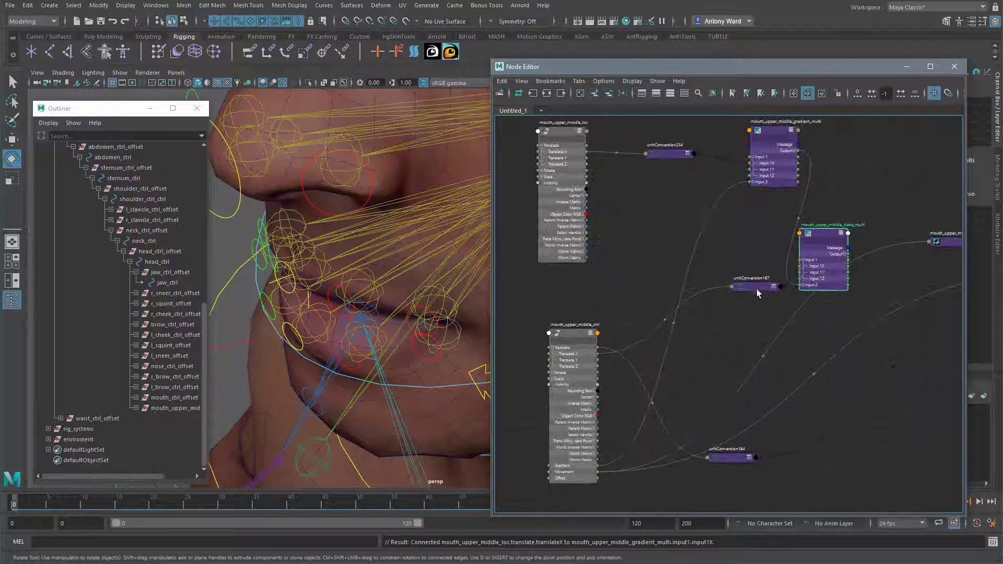
drag(757, 292, 751, 362)
alt+middle_drag(697, 261, 698, 289)
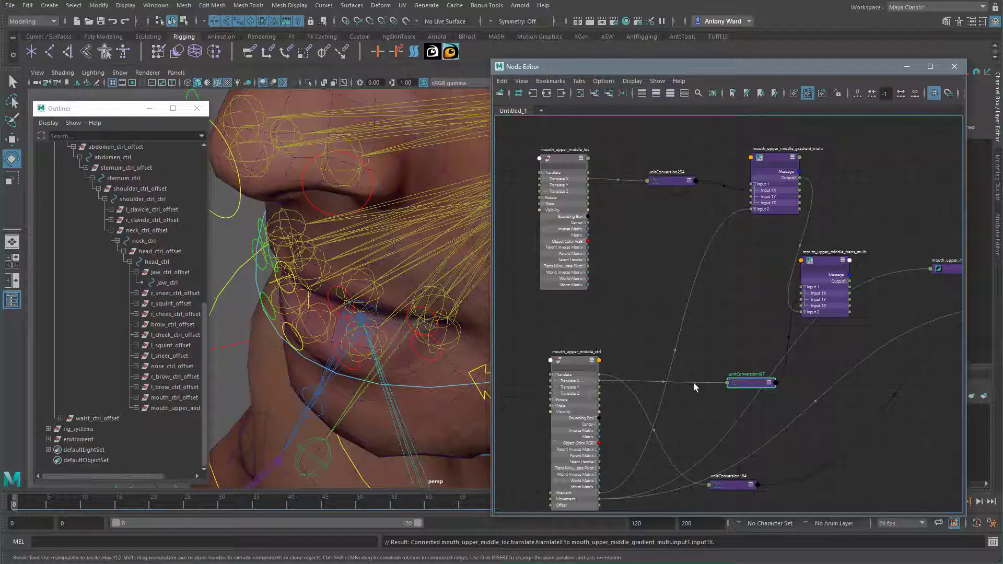
drag(588, 180, 801, 295)
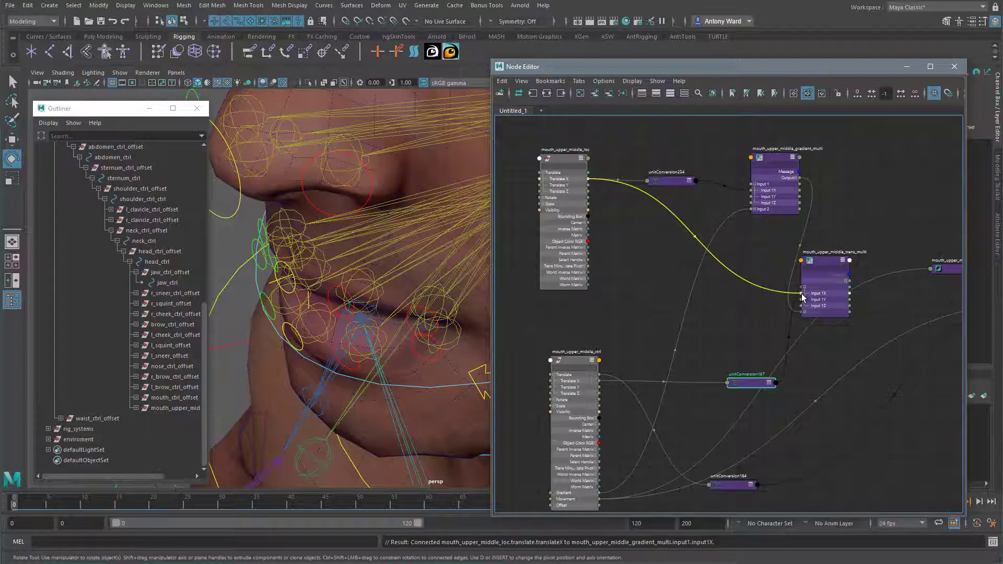
drag(802, 296, 801, 293)
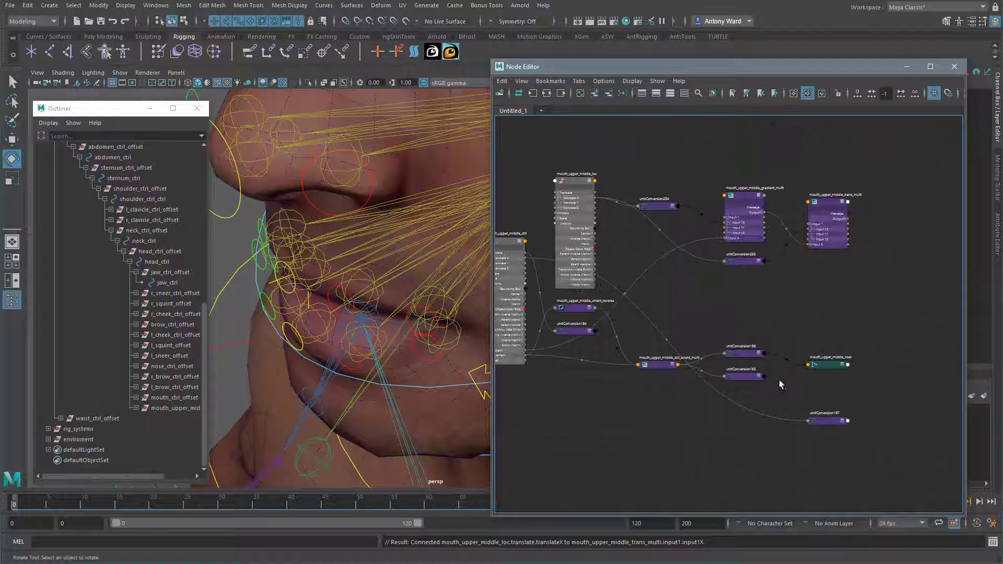
Step: Remove the leftover unitConversion187 from the graph and expand mouth_upper_middle_ctrl_orient_multi with its Input 1 and Input 2 channels
click(609, 94)
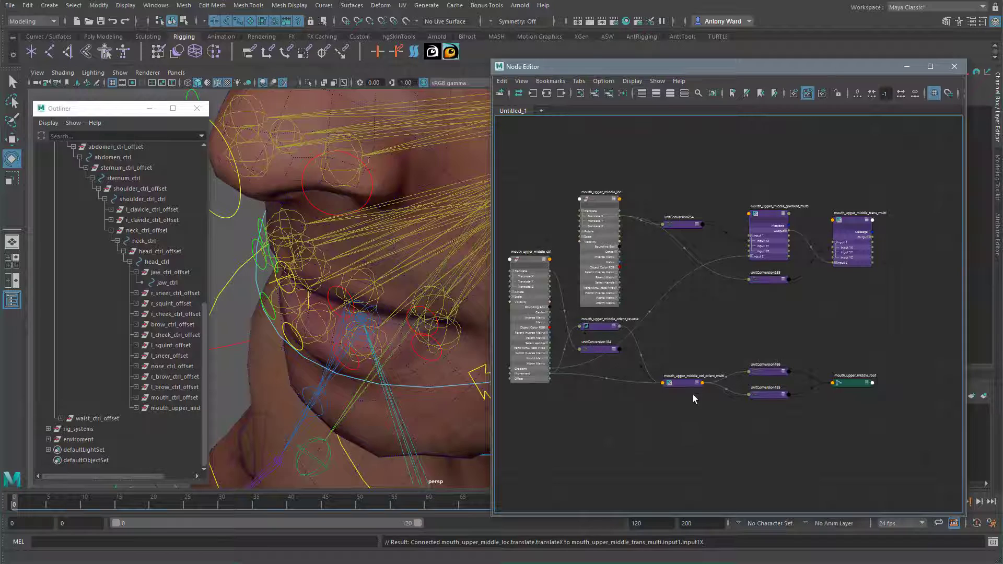
click(697, 384)
drag(688, 380, 702, 327)
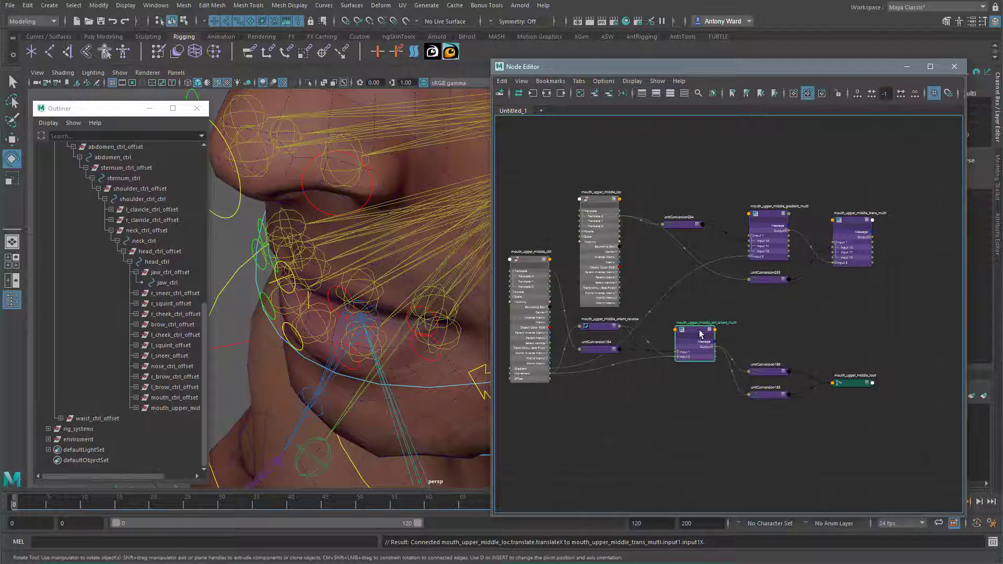
click(679, 353)
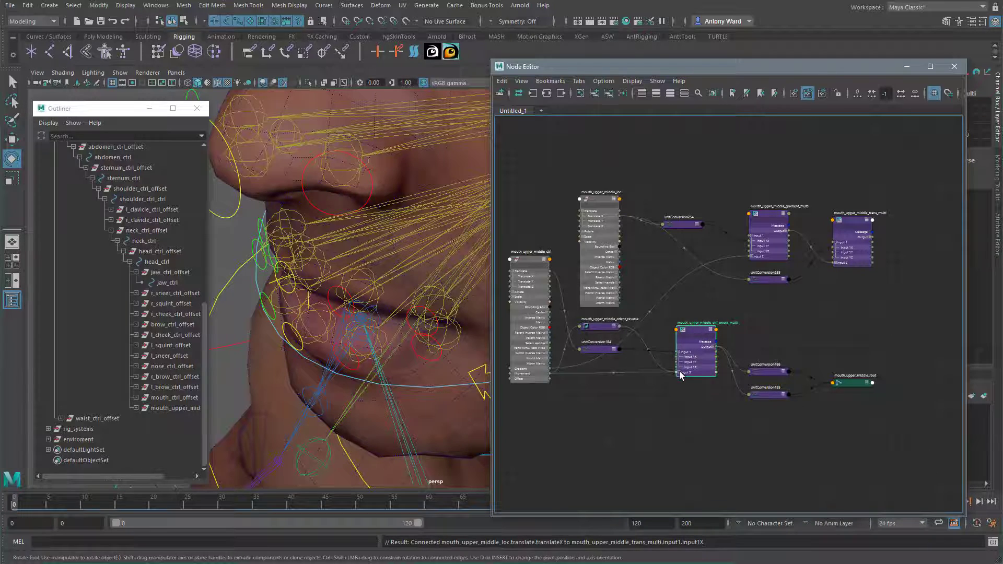
click(679, 372)
Step: Move mouth_upper_middle_orient_reverse clear below the control nodes and select the unitConversion node feeding mouth_upper_middle_ctrl_orient_multi
alt+middle_drag(645, 382, 704, 385)
alt+right_drag(704, 385, 768, 384)
drag(657, 306, 650, 465)
click(652, 336)
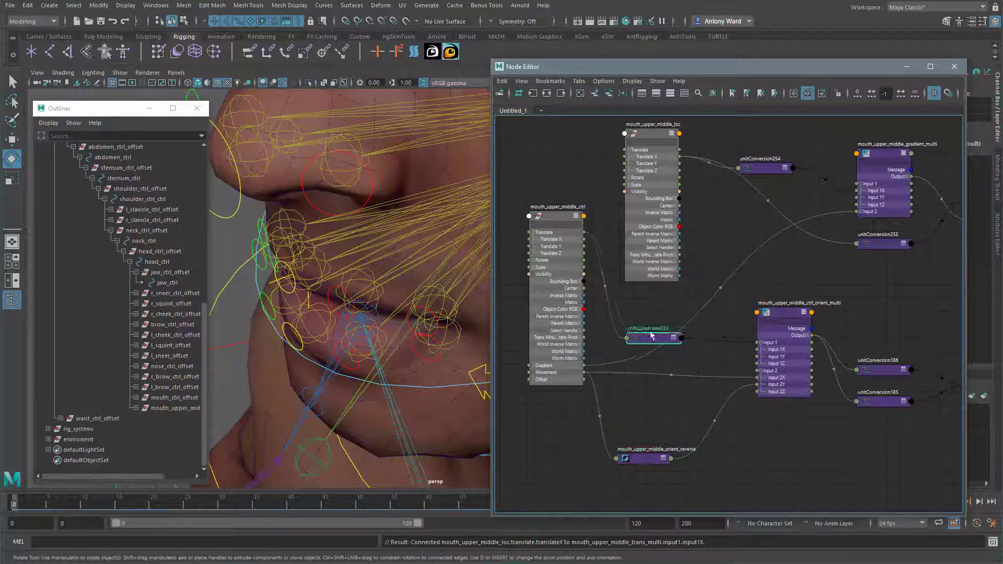
Step: Connect mouth_upper_middle_ctrl Translate directly to Input 1 of mouth_upper_middle_ctrl_orient_multi and delete the leftover unitConversion184
drag(651, 336, 660, 314)
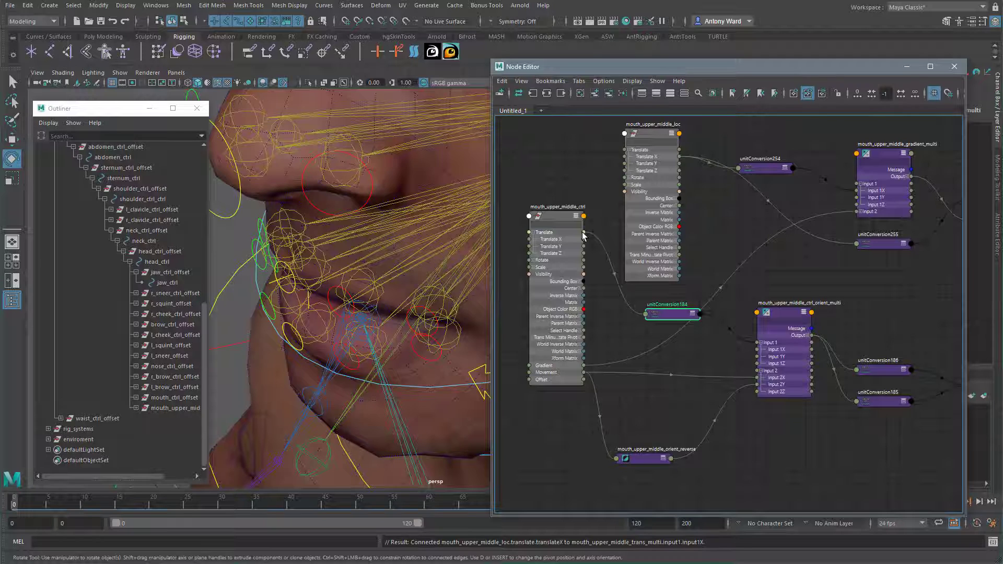
drag(583, 235, 756, 343)
alt+middle_drag(828, 370, 744, 362)
scroll(737, 364, down, 2)
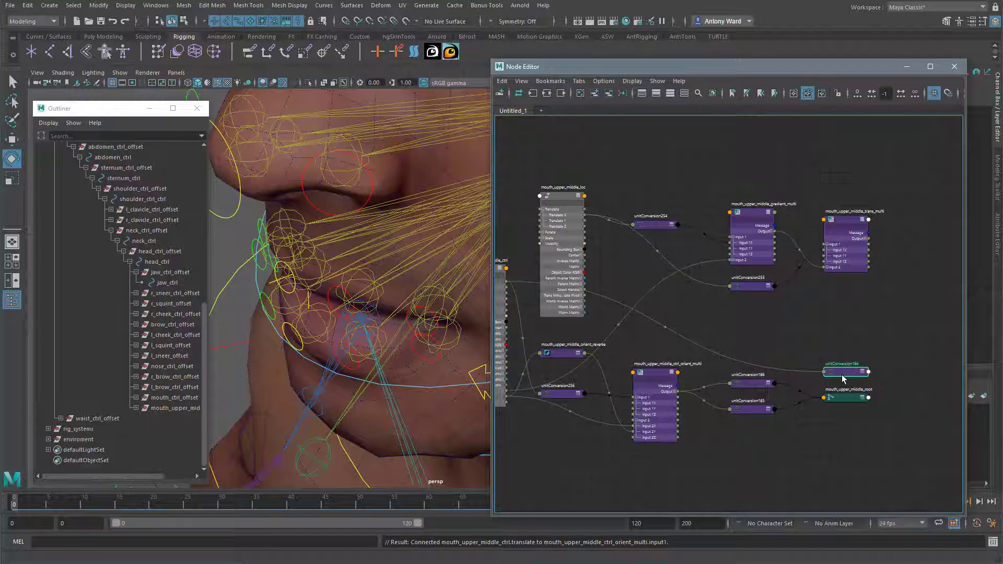
key(Delete)
alt+middle_drag(798, 349, 866, 324)
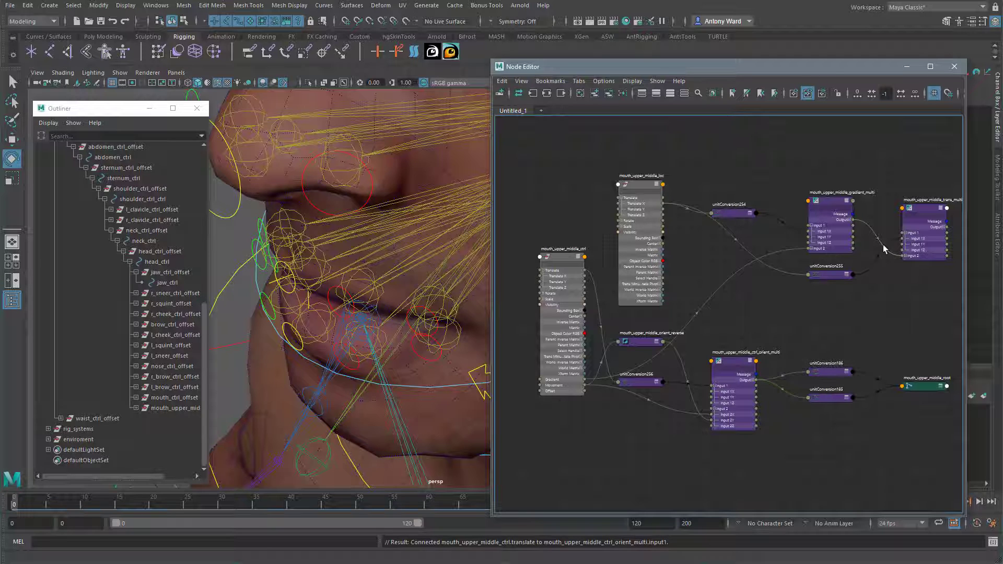
Step: Test the rig by moving mouth_upper_middle_loc in the viewport, and undo the move
alt+right_drag(274, 298, 290, 295)
click(252, 307)
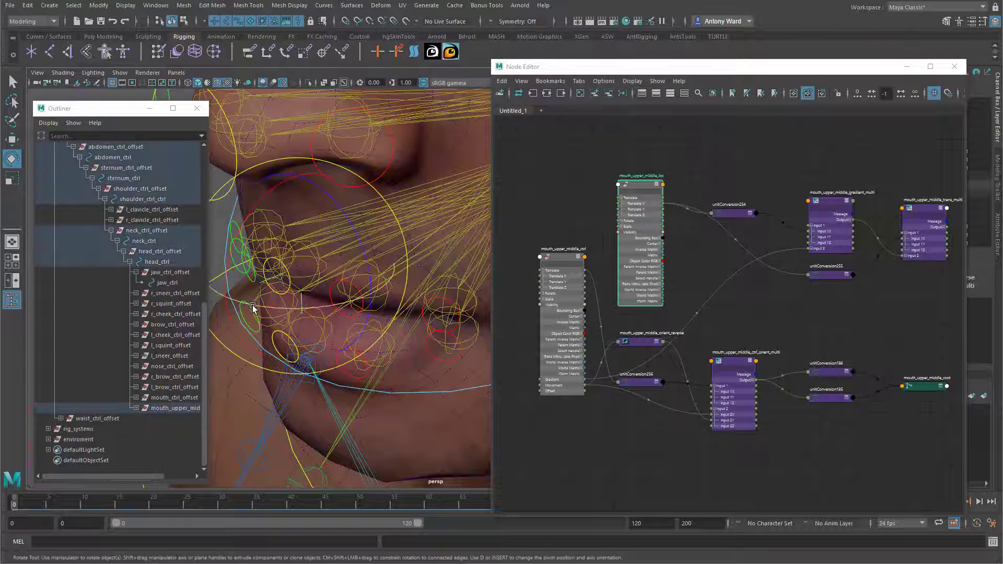
key(w)
drag(299, 266, 313, 286)
key(ctrl+z)
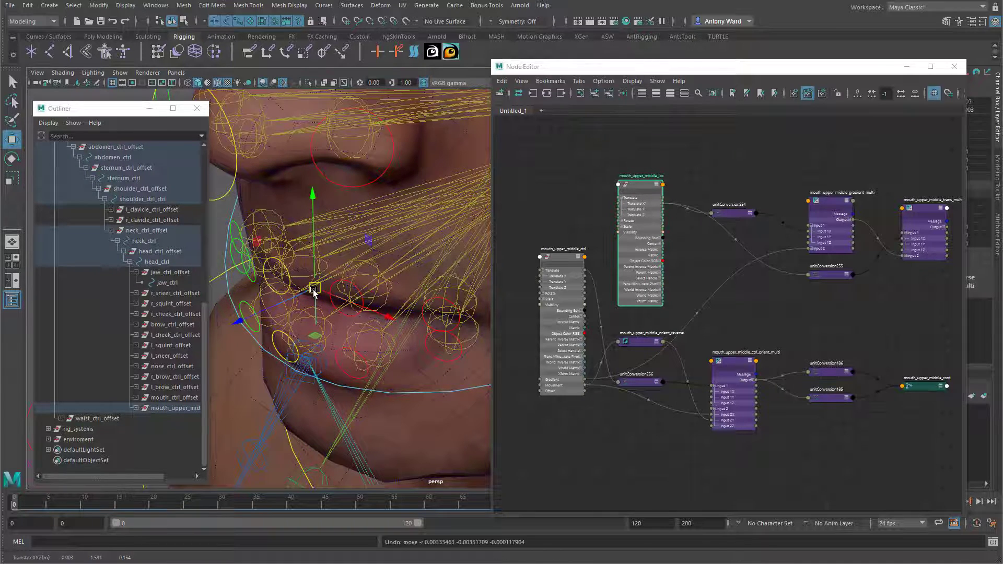
Step: Move unitConversion256 aside and connect mouth_upper_middle_loc Translate to Input 1 of mouth_upper_middle_ctrl_orient_multi
middle_drag(796, 299, 767, 302)
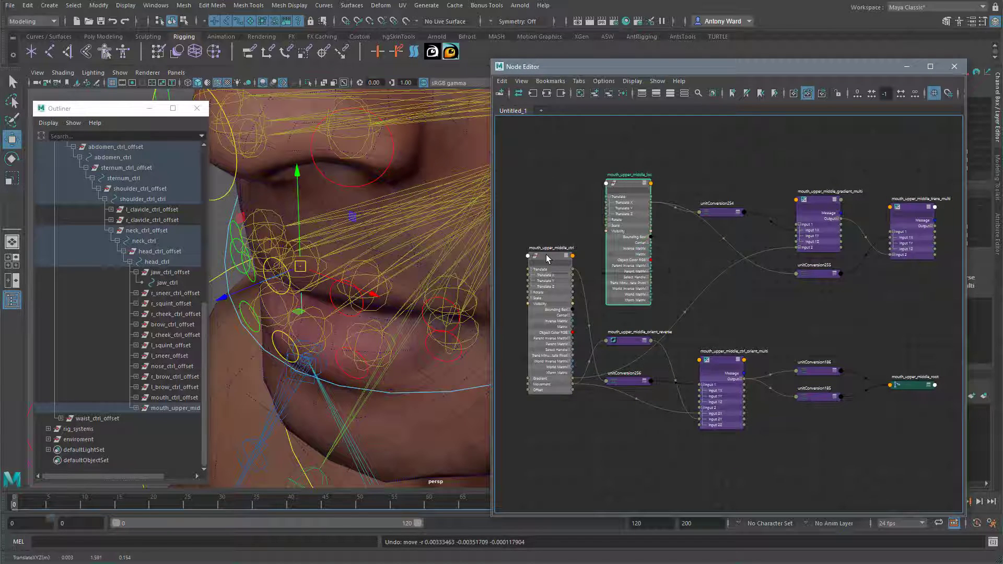
drag(632, 387, 674, 322)
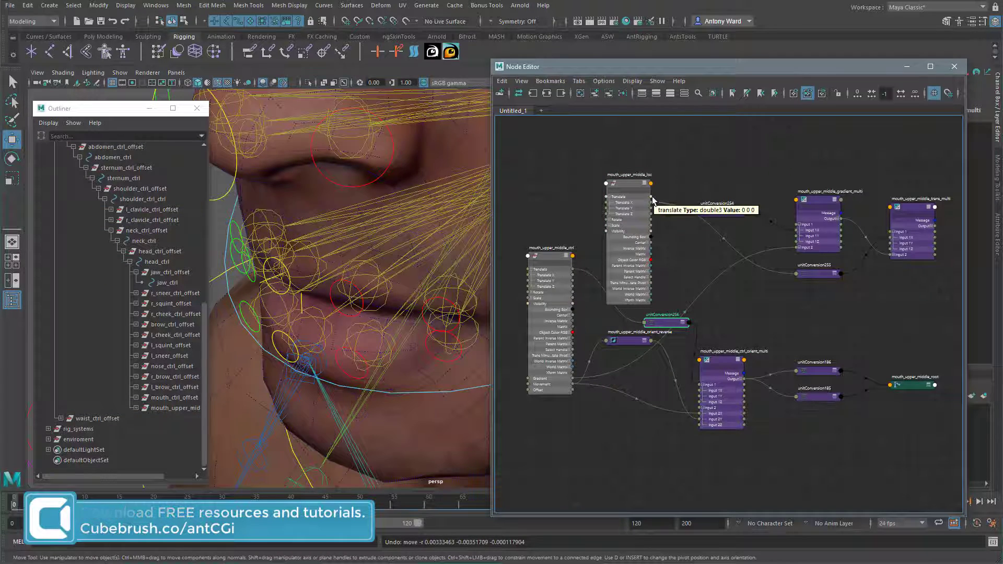
drag(651, 199, 700, 386)
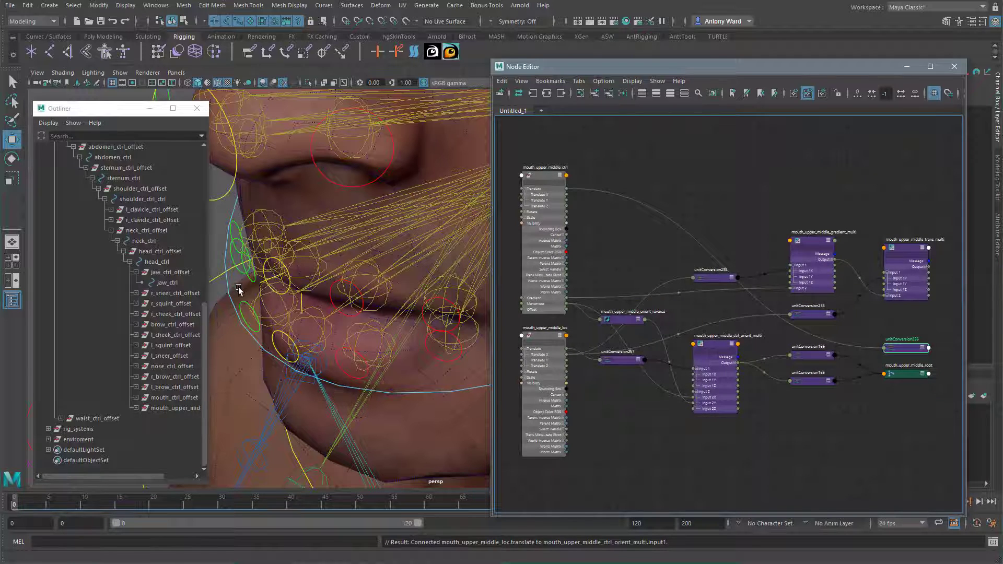
Step: Test the rewired network by moving mouth_upper_middle_loc around the upper lip, and undo the moves
click(258, 285)
drag(258, 284, 262, 300)
drag(301, 269, 332, 277)
key(ctrl+z)
key(ctrl+z)
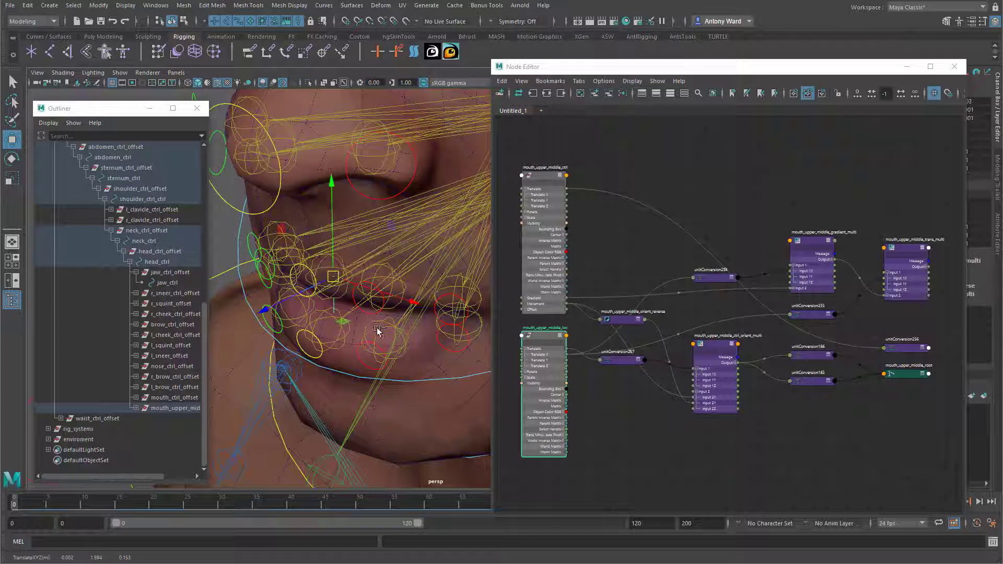
key(ctrl+z)
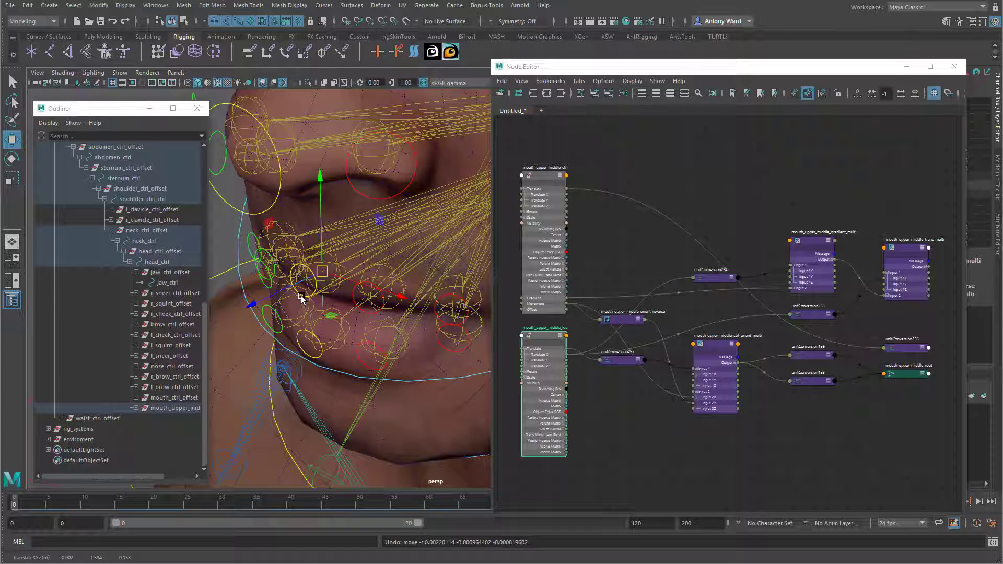
Step: Close the Node Editor, widen the Outliner and expand mouth_upper_middle_loc_offset to show its locator
click(955, 67)
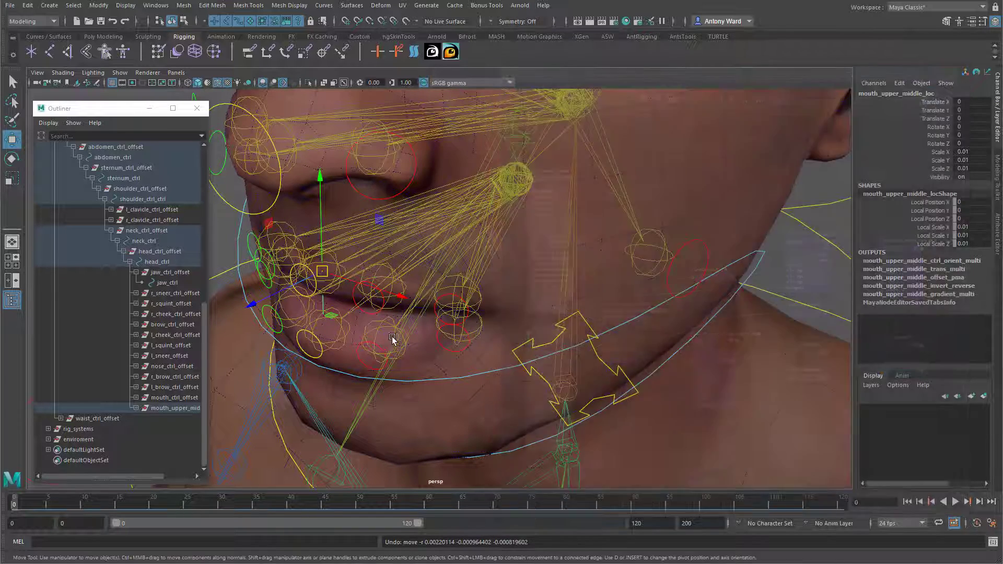
alt+drag(393, 338, 429, 335)
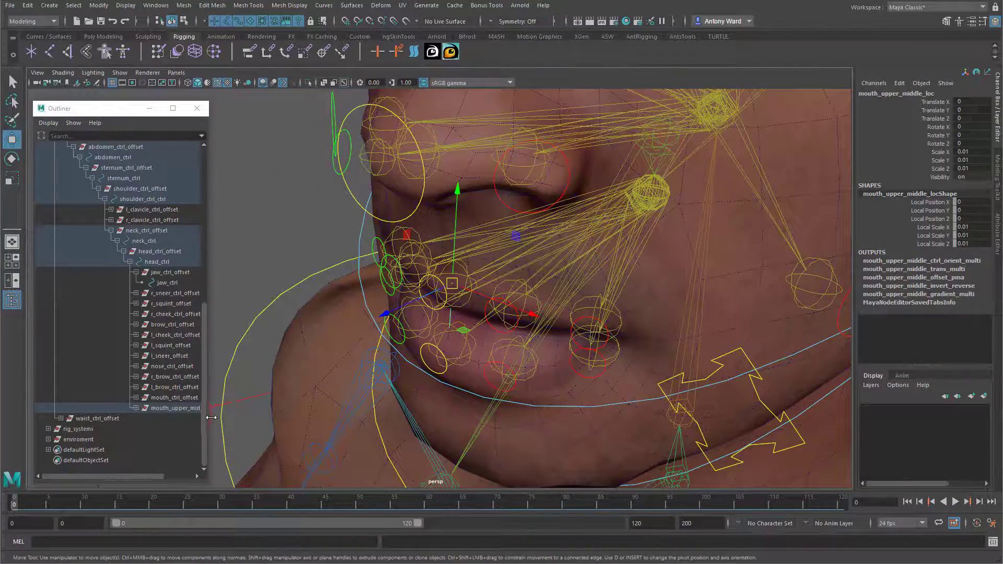
drag(211, 418, 281, 419)
click(136, 407)
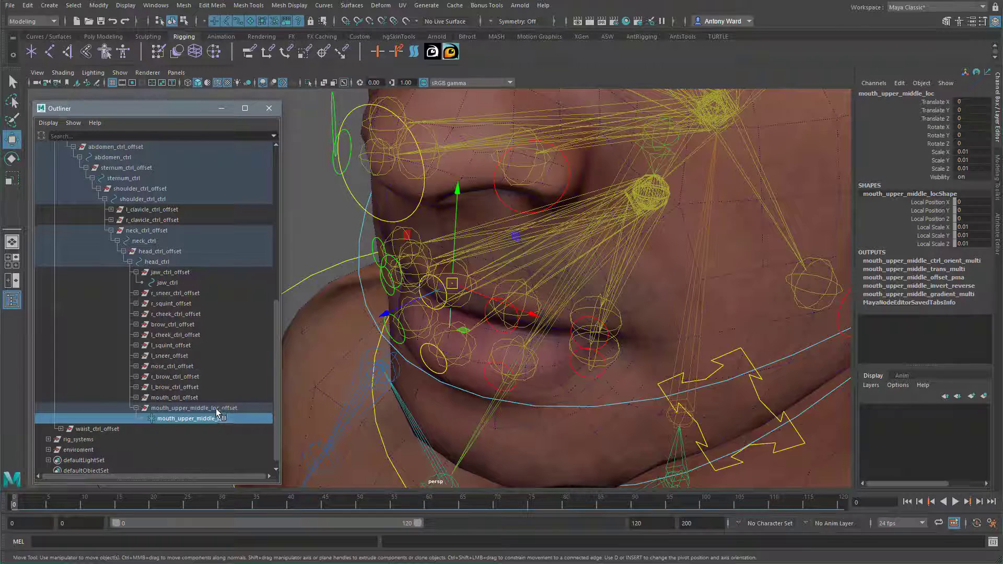
Step: Point-constrain mouth_upper_middle_loc to mouth_upper_middle_ctrl on all axes, with Maintain offset off and a weight of 1
click(369, 313)
alt+drag(369, 314, 306, 339)
click(382, 287)
ctrl+click(199, 419)
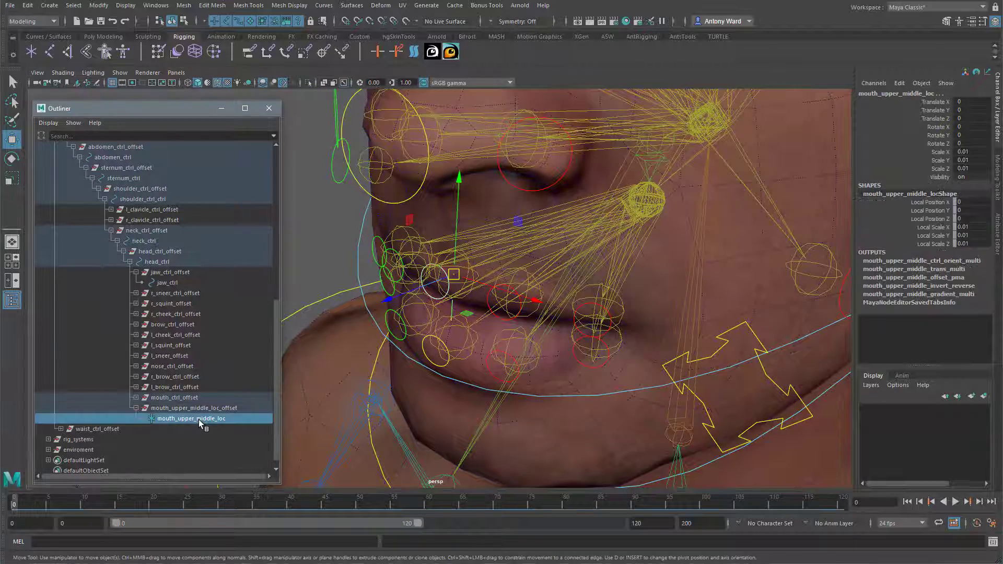
key(space)
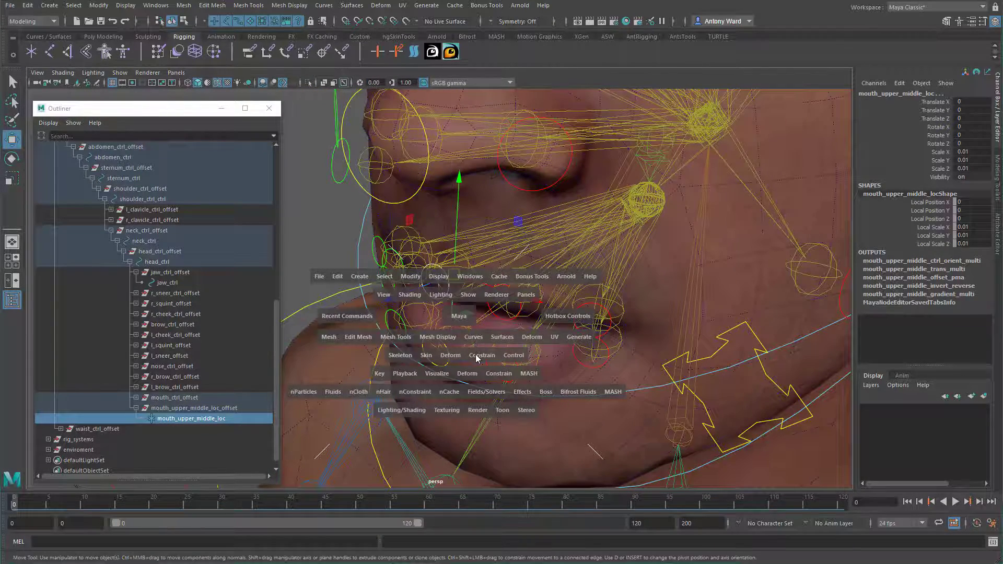
click(476, 358)
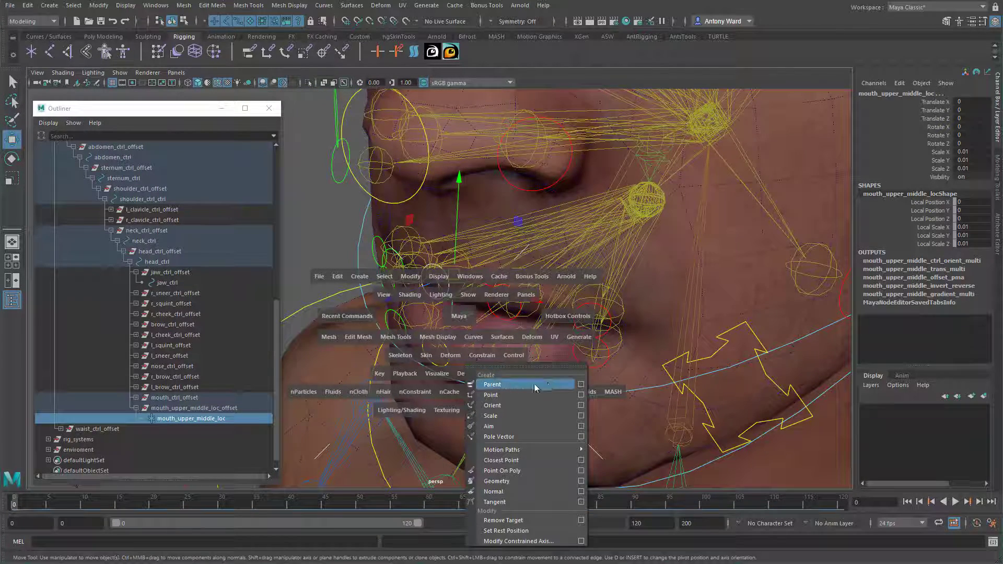
click(582, 396)
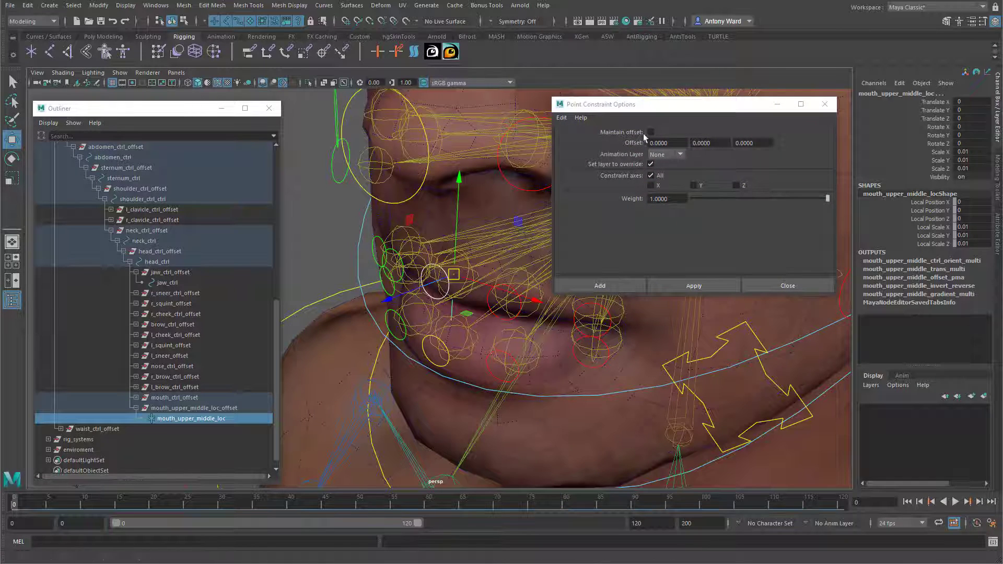
click(612, 284)
click(297, 228)
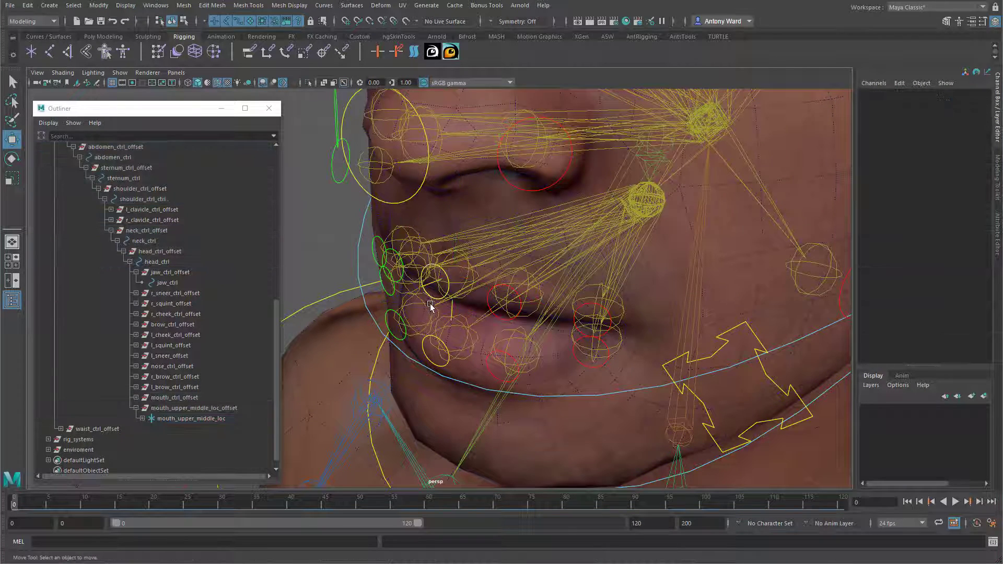
Step: Test the point constraint by moving mouth_upper_middle_ctrl, and undo the move
click(431, 297)
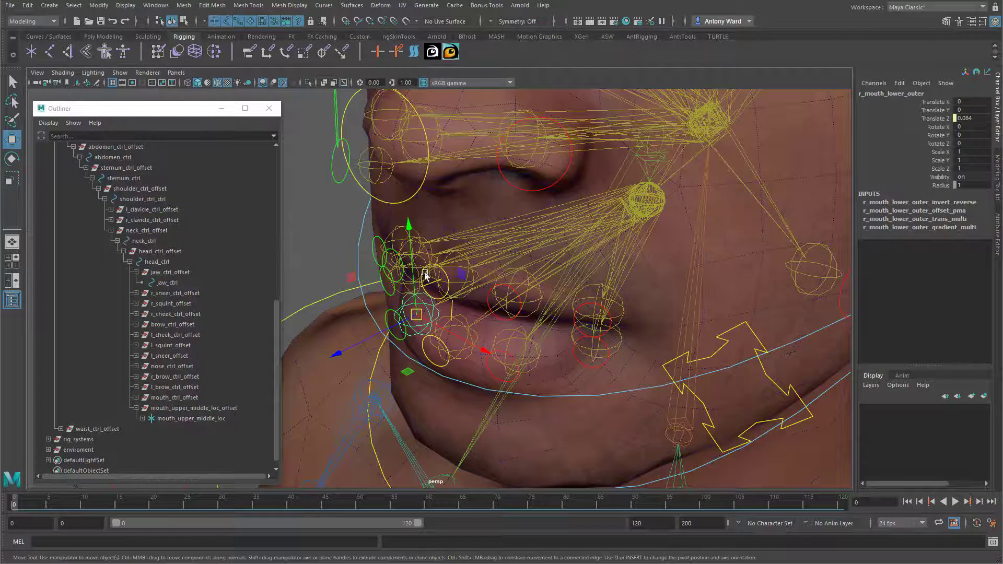
click(426, 277)
alt+drag(438, 322, 465, 268)
drag(487, 285, 471, 269)
key(ctrl+z)
Step: Move mouth_ctrl slightly and compare the Translate channels of mouth_upper_middle_ctrl and mouth_upper_middle_loc
alt+middle_drag(762, 380, 743, 372)
alt+drag(743, 372, 652, 333)
click(696, 348)
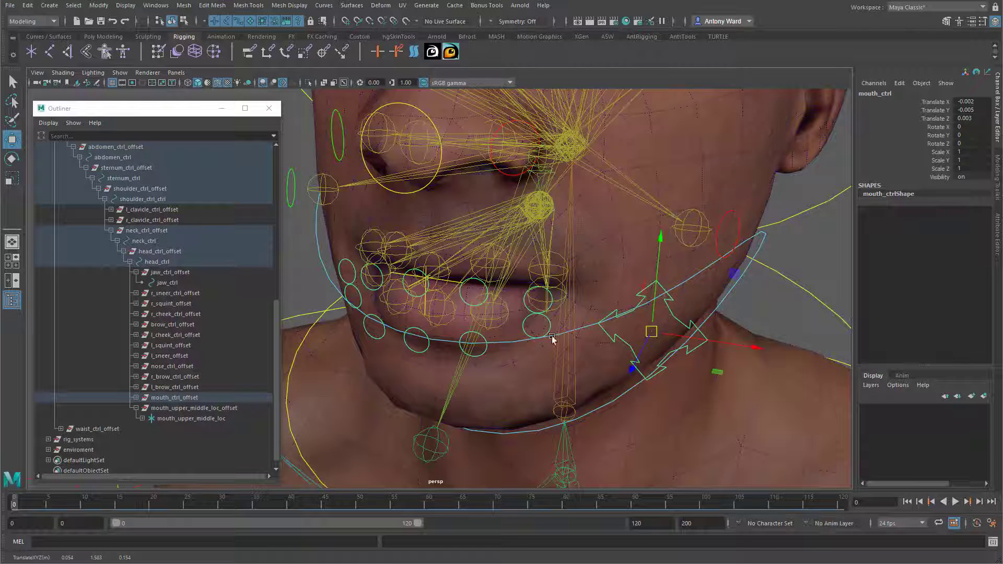
click(405, 277)
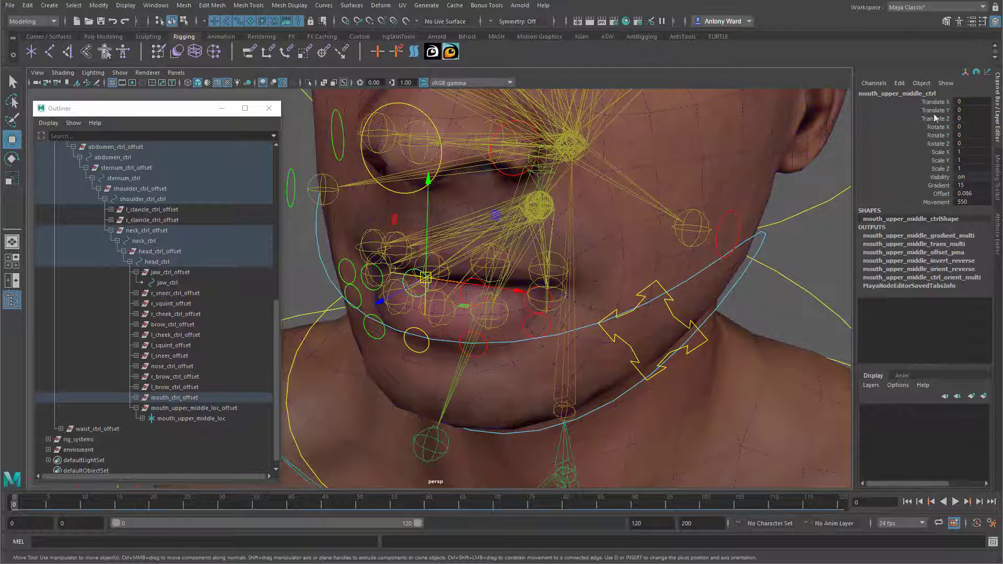
scroll(383, 261, up, 5)
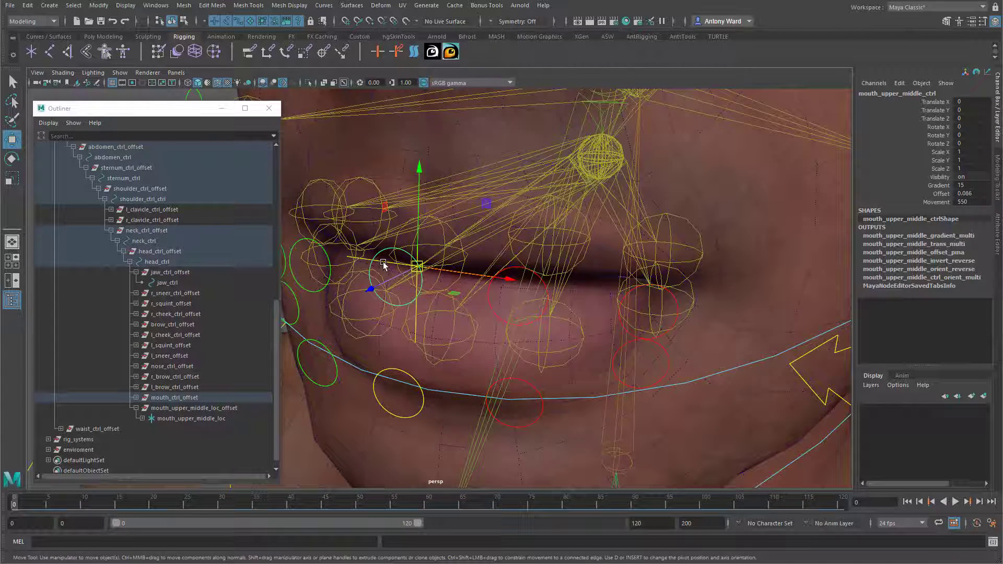
click(383, 262)
scroll(611, 321, down, 4)
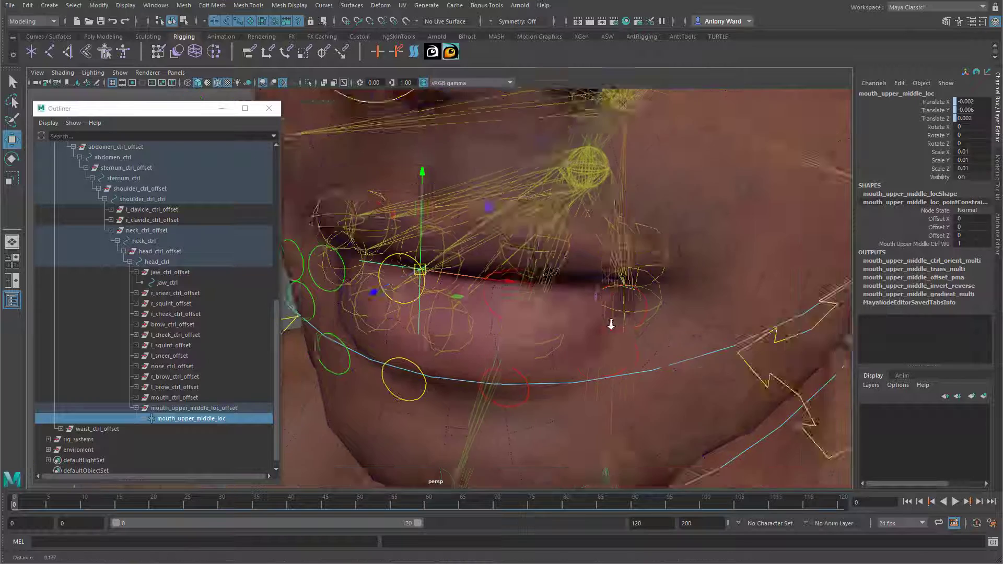
drag(978, 100, 978, 119)
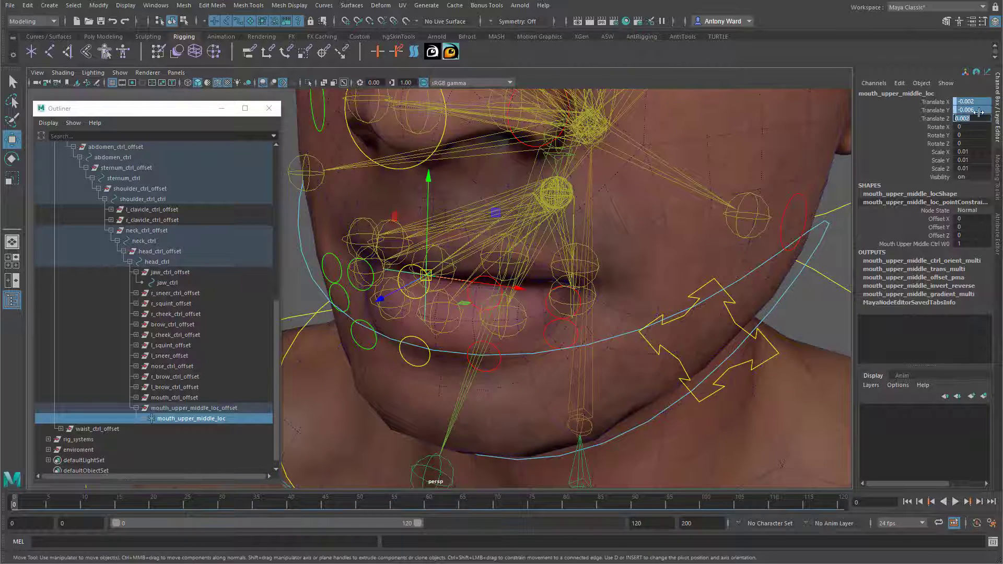
Step: Check the lips from other angles and undo the mouth_ctrl move
alt+drag(573, 305, 440, 265)
alt+drag(575, 315, 634, 314)
click(678, 328)
key(ctrl+z)
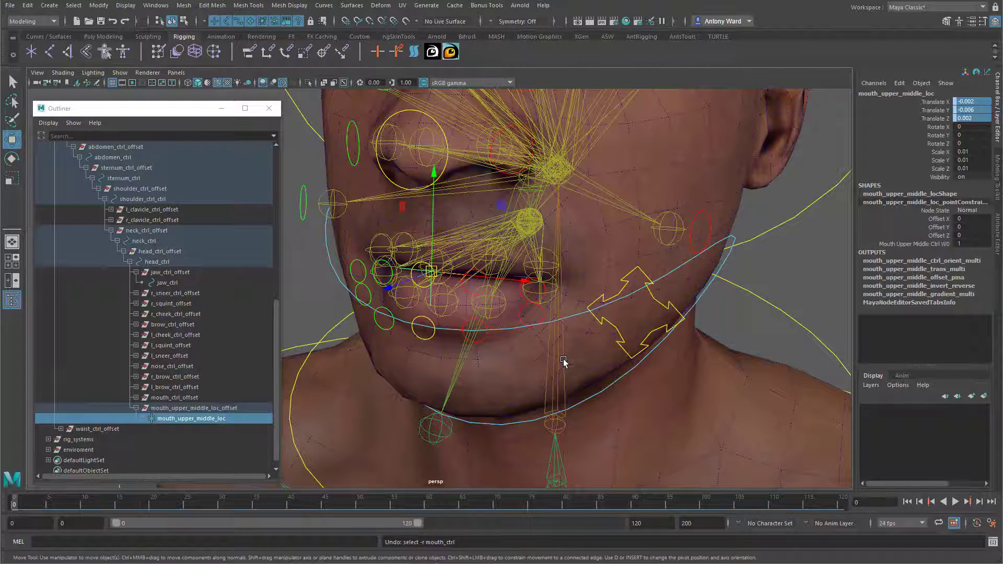
key(ctrl+z)
key(ctrl+z)
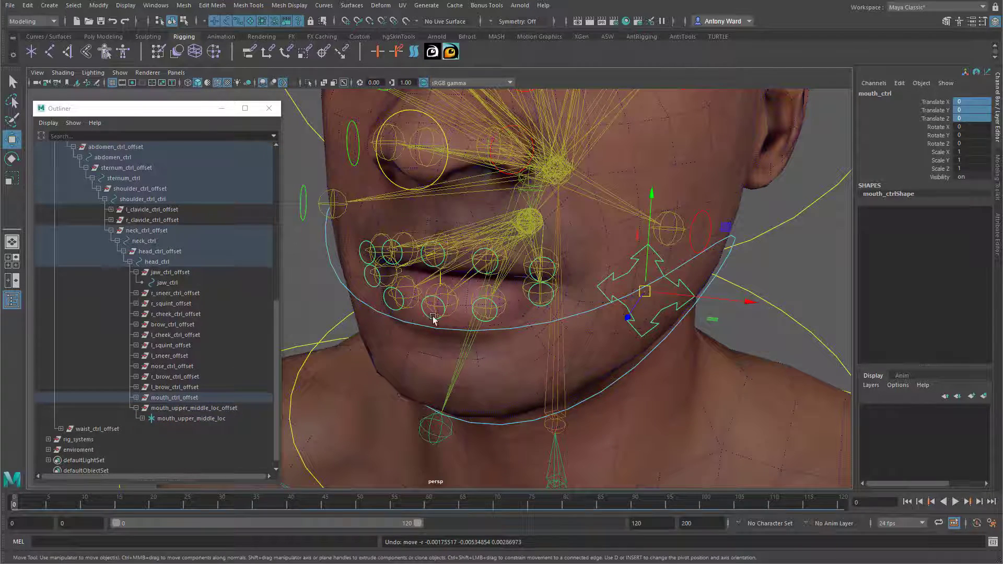
alt+drag(433, 318, 435, 346)
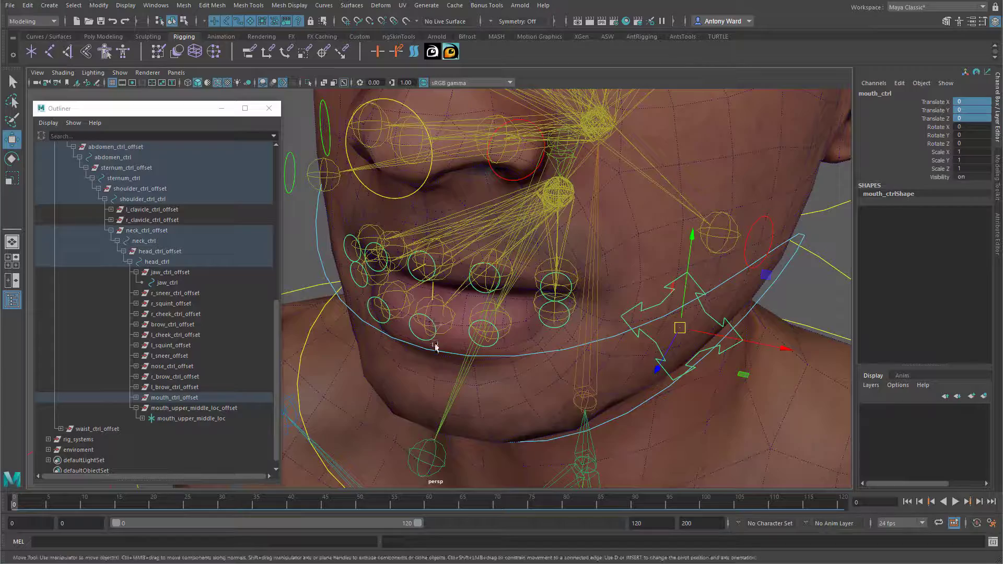
click(415, 334)
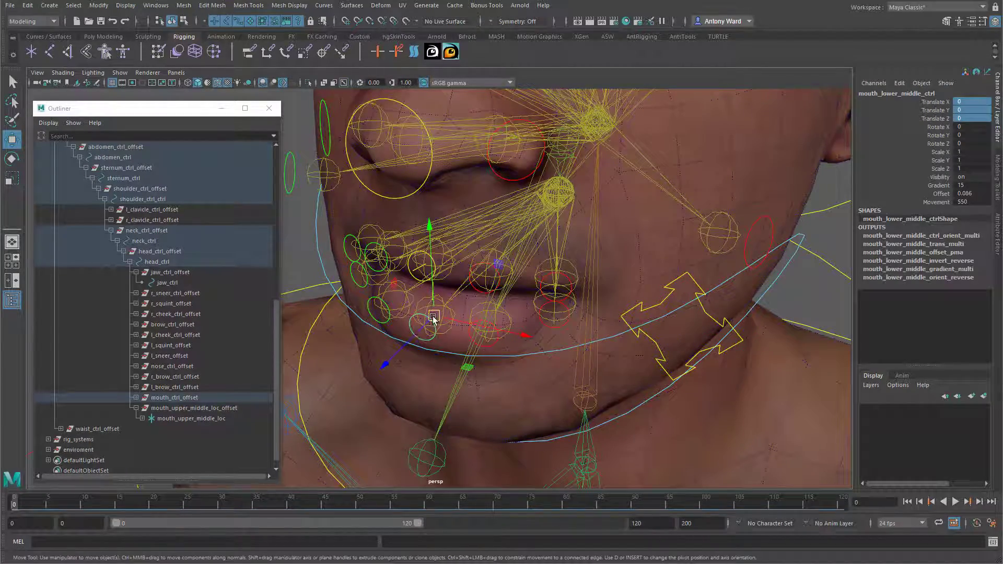
alt+drag(433, 319, 421, 264)
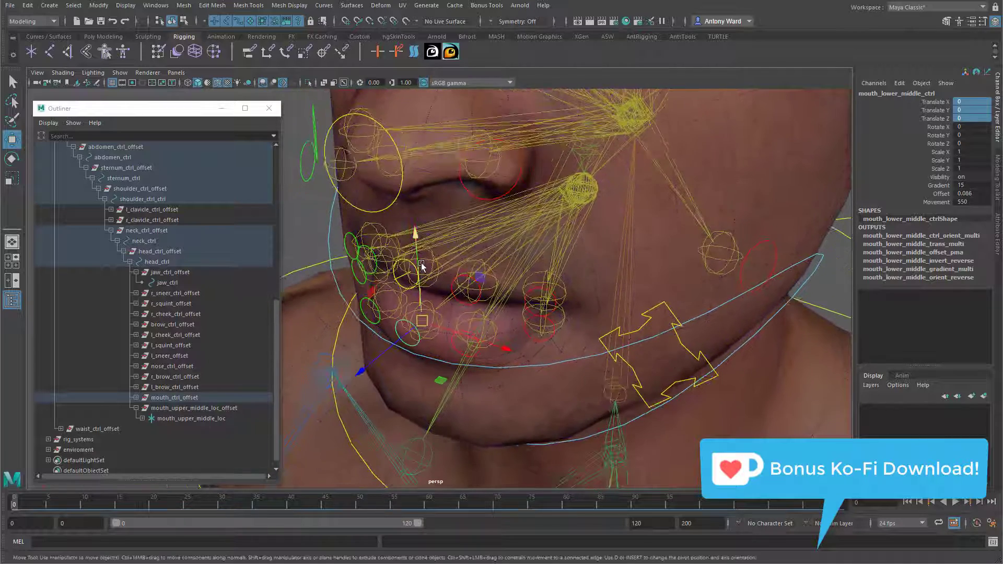
click(303, 219)
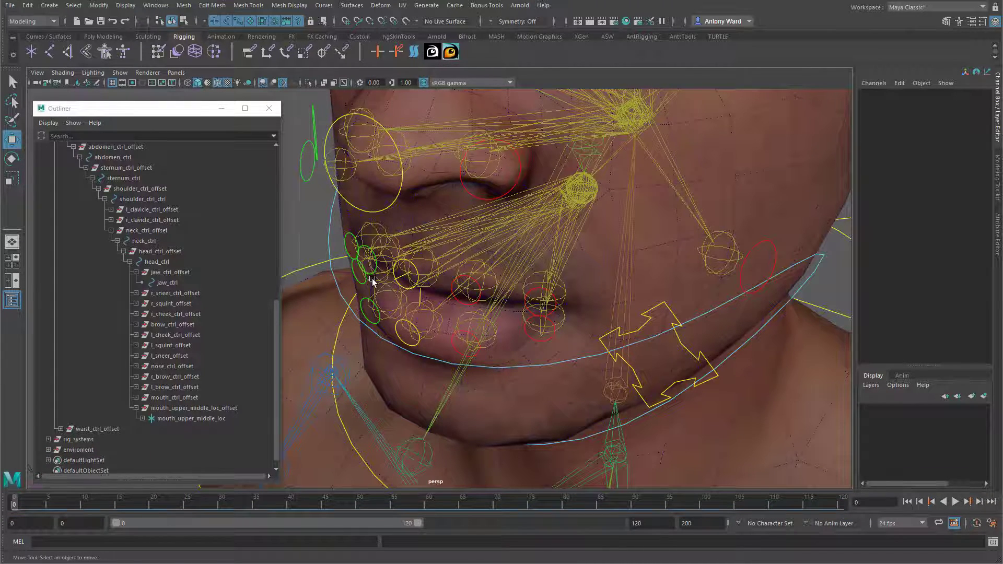
alt+drag(372, 281, 371, 281)
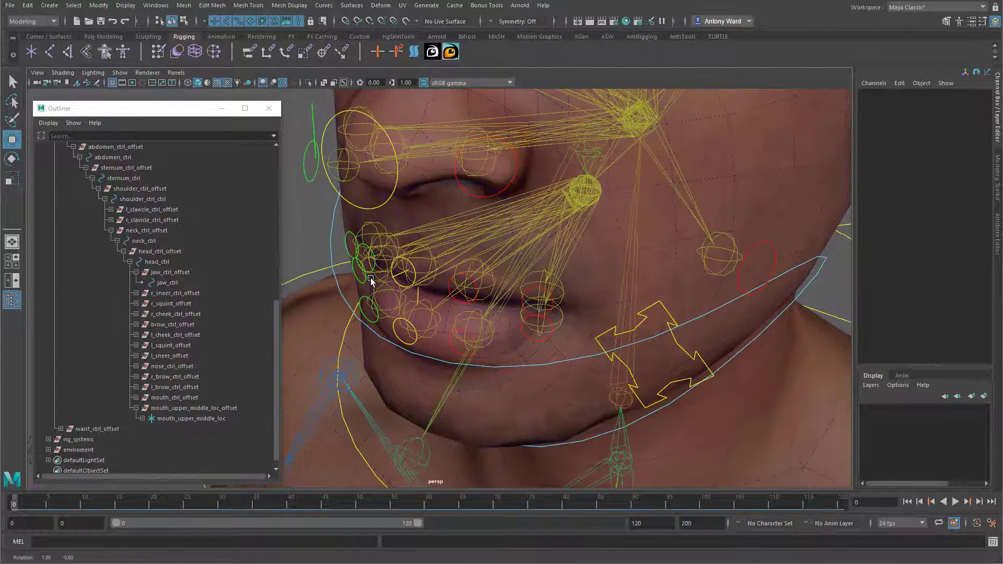
Step: In the rig scene without the mouth node network, select mouth_upper_middle_ctrl and run the custom shelf script to create its locator offset group
click(11, 8)
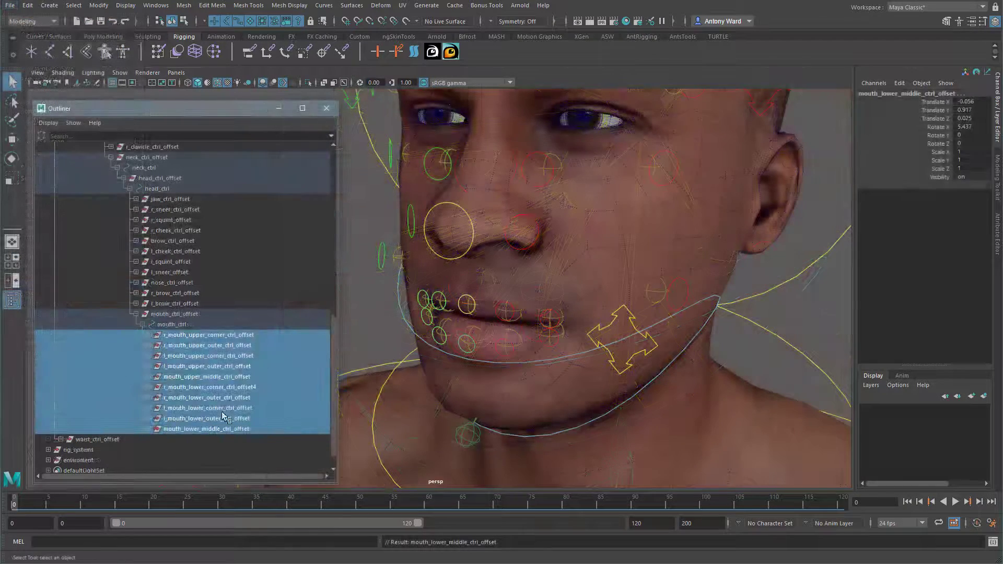
alt+right_drag(456, 361, 483, 354)
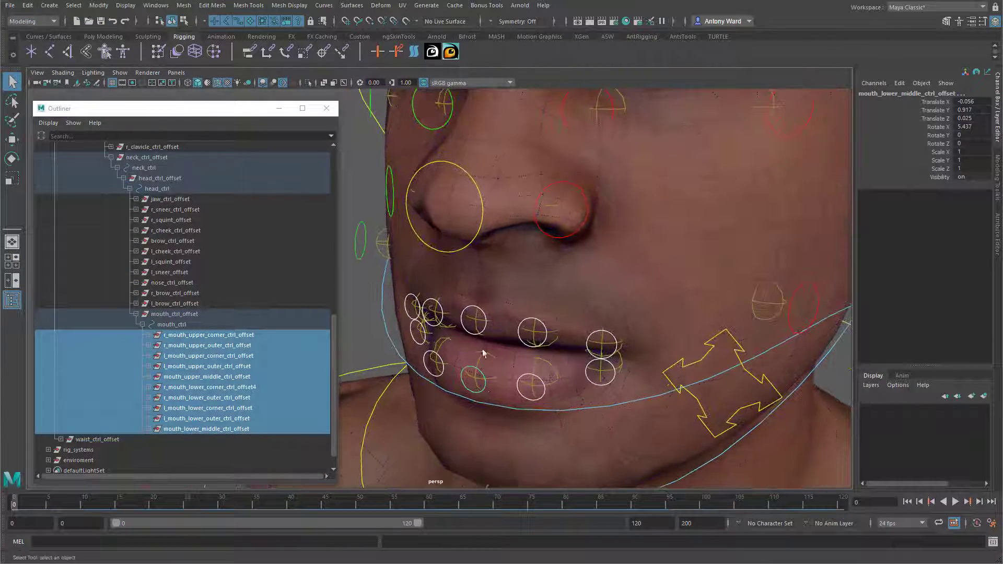
click(470, 329)
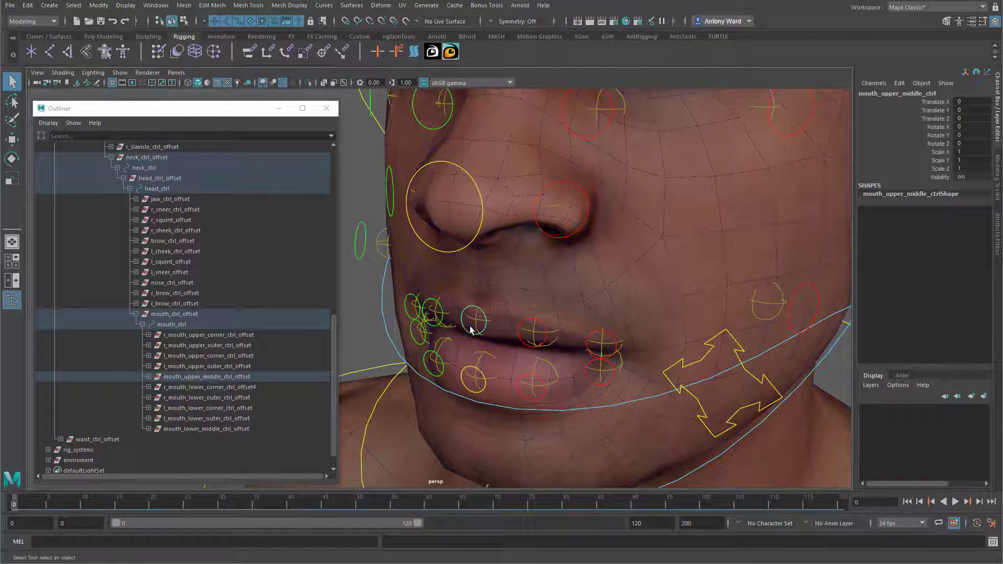
click(450, 52)
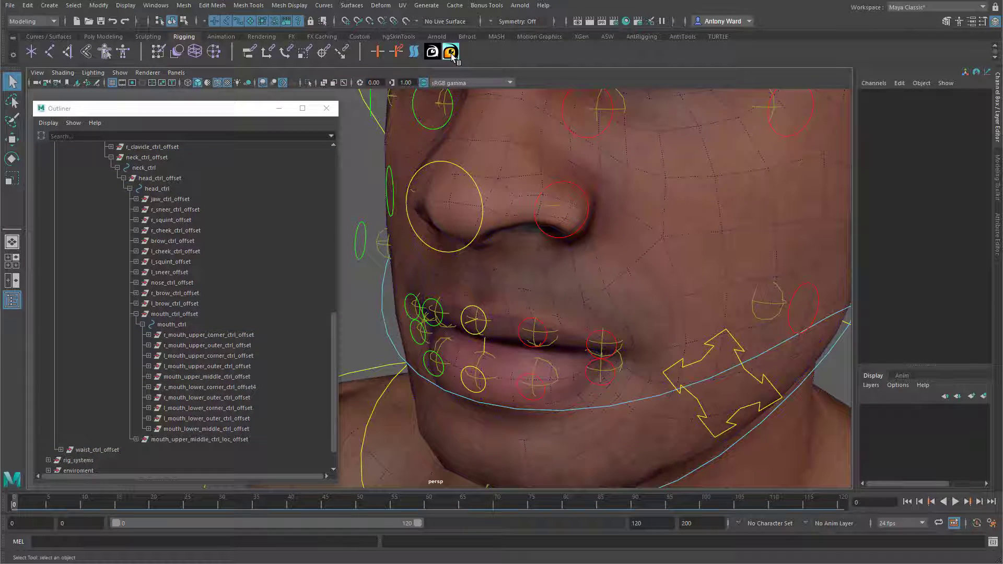
Step: Run the custom locator script on mouth_lower_middle_ctrl and on l_mouth_lower_outer_ctrl to create their locator offset groups
click(475, 381)
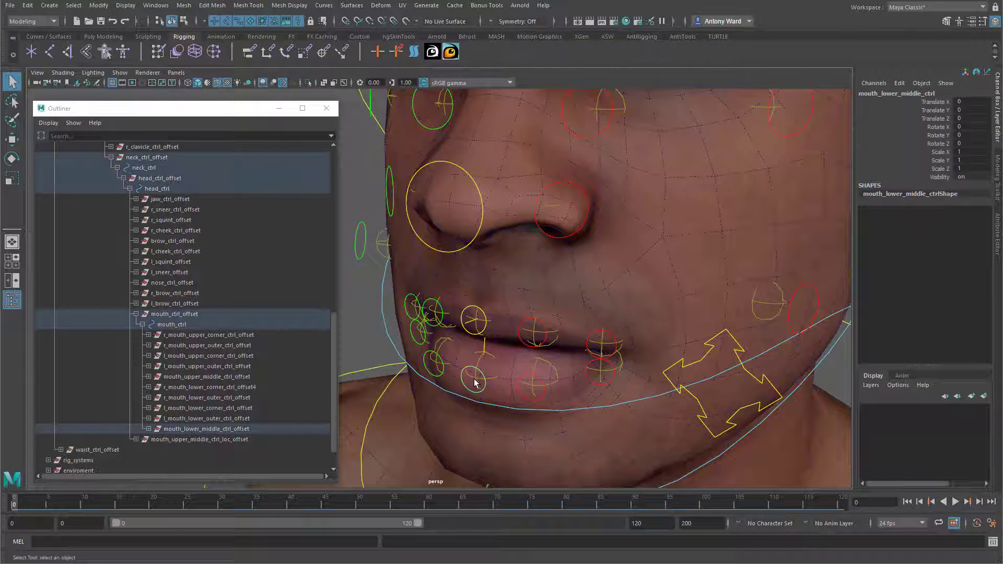
click(450, 52)
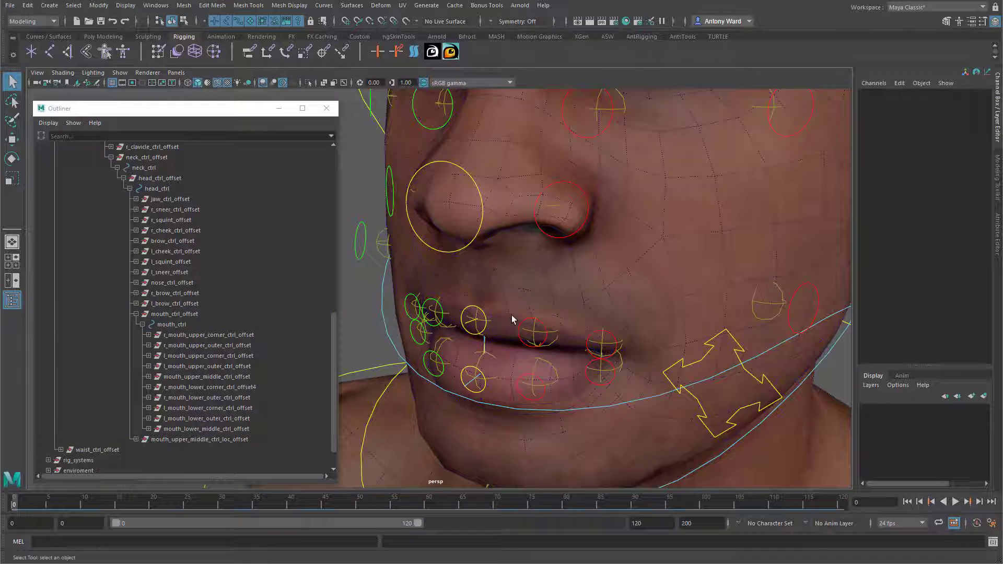
click(521, 396)
click(450, 51)
Step: Select the l_mouth_upper_outer control and run the locator script to create its locator offset group
click(526, 340)
click(535, 335)
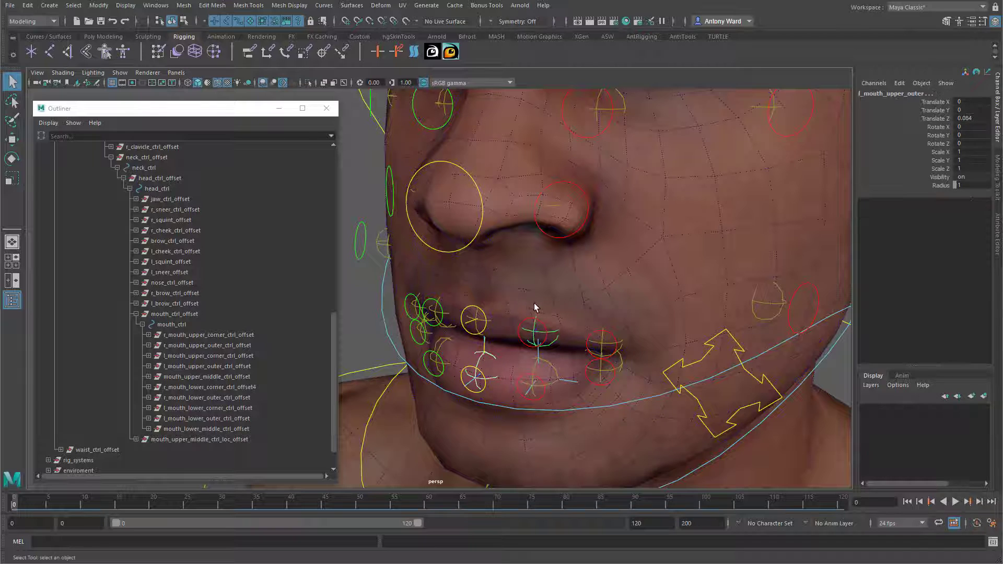
alt+right_drag(501, 356, 534, 330)
click(536, 323)
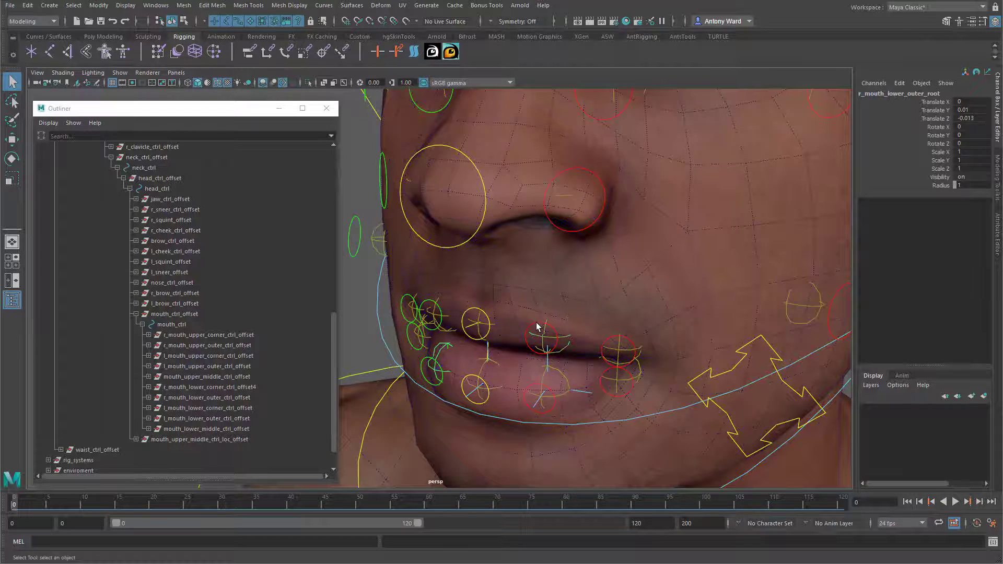
click(532, 329)
alt+drag(458, 325, 475, 211)
click(483, 226)
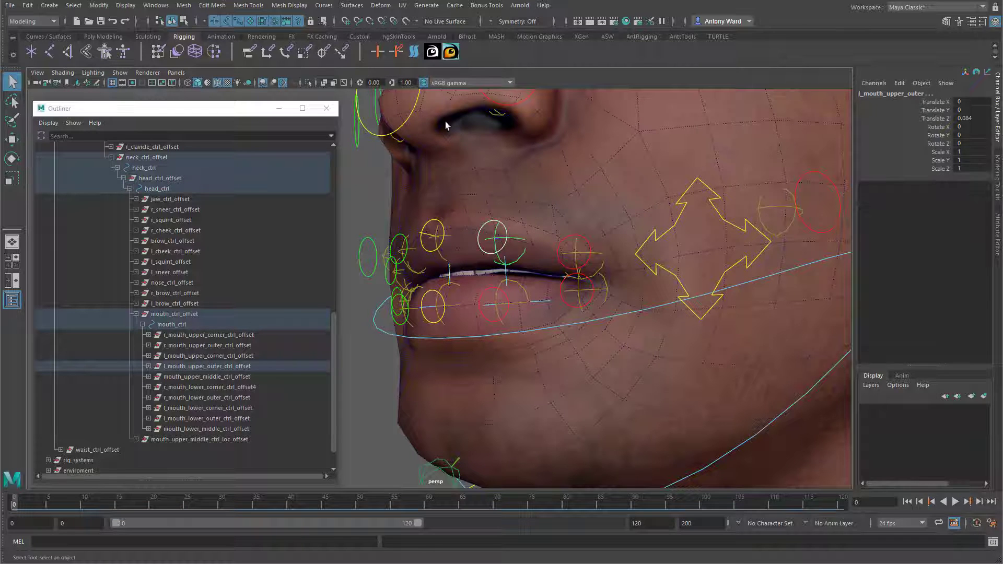
click(450, 52)
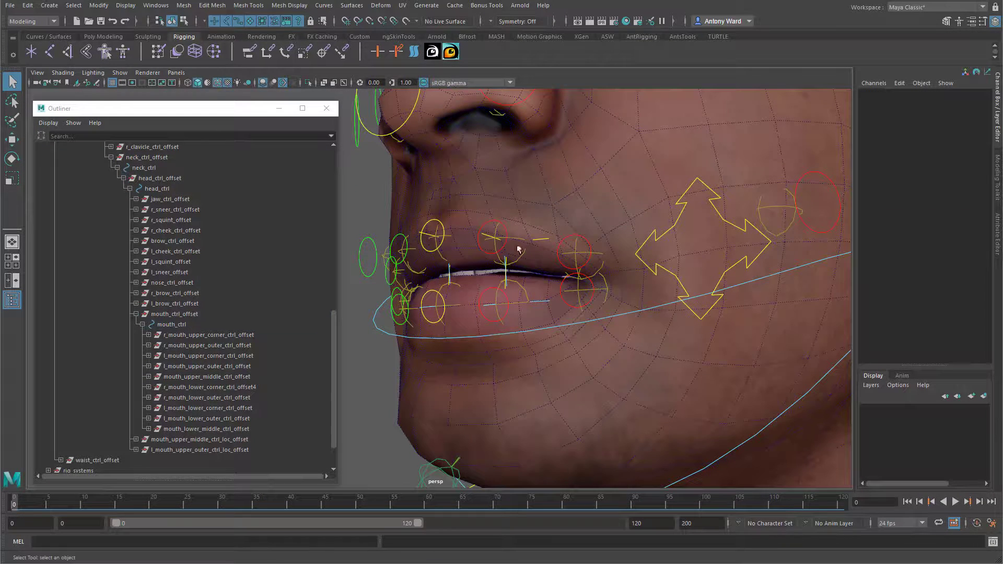
Step: Create locator offset groups for the l_mouth_upper_corner and l_mouth_lower_corner controls with the locator script
click(567, 305)
click(563, 242)
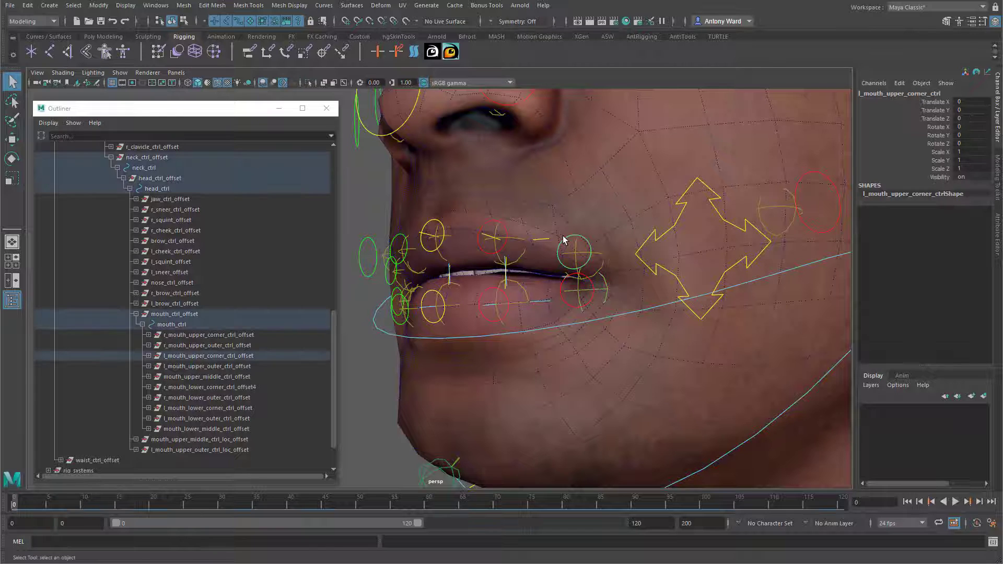
shift+click(575, 250)
click(450, 57)
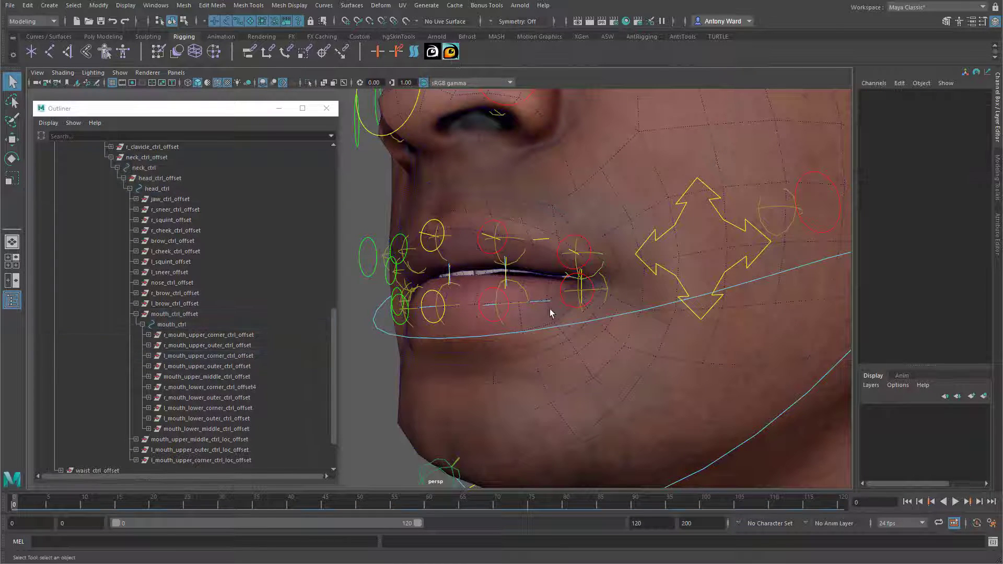
click(561, 295)
alt+drag(561, 302, 701, 309)
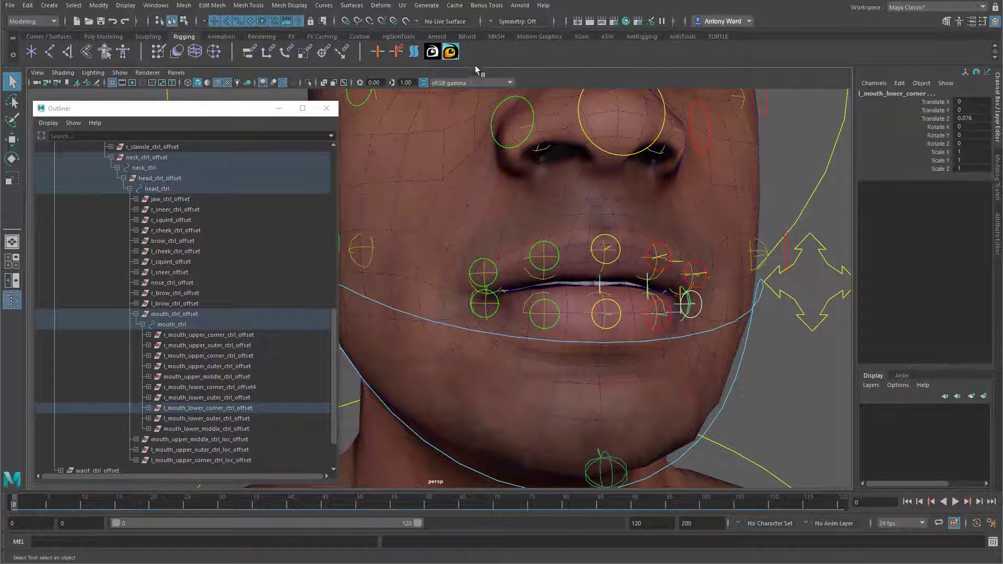
click(450, 53)
Step: Select the r_mouth_upper_outer control rather than its joint, and generate its locator offset group with the script
alt+drag(576, 306, 376, 251)
click(380, 264)
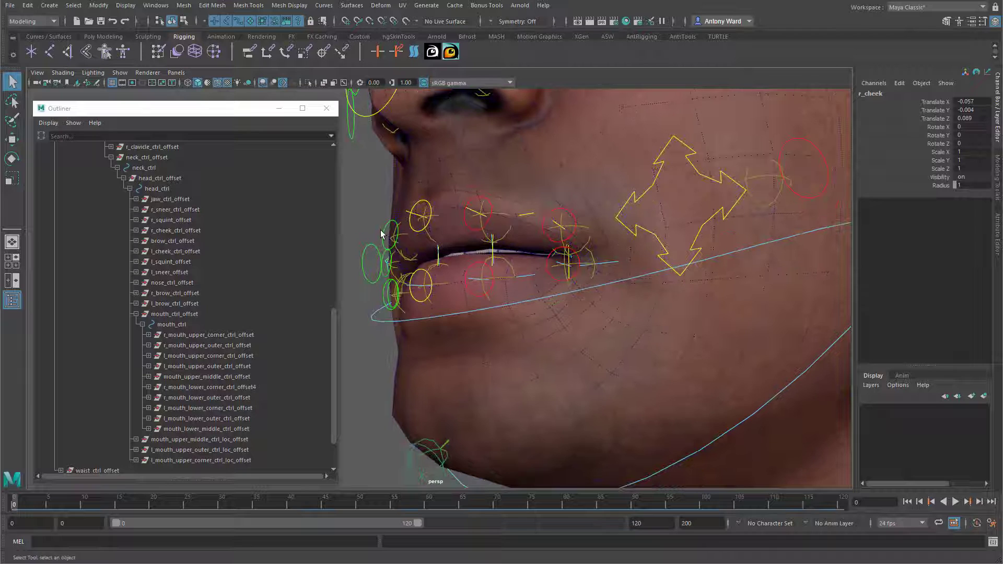
click(381, 229)
click(394, 235)
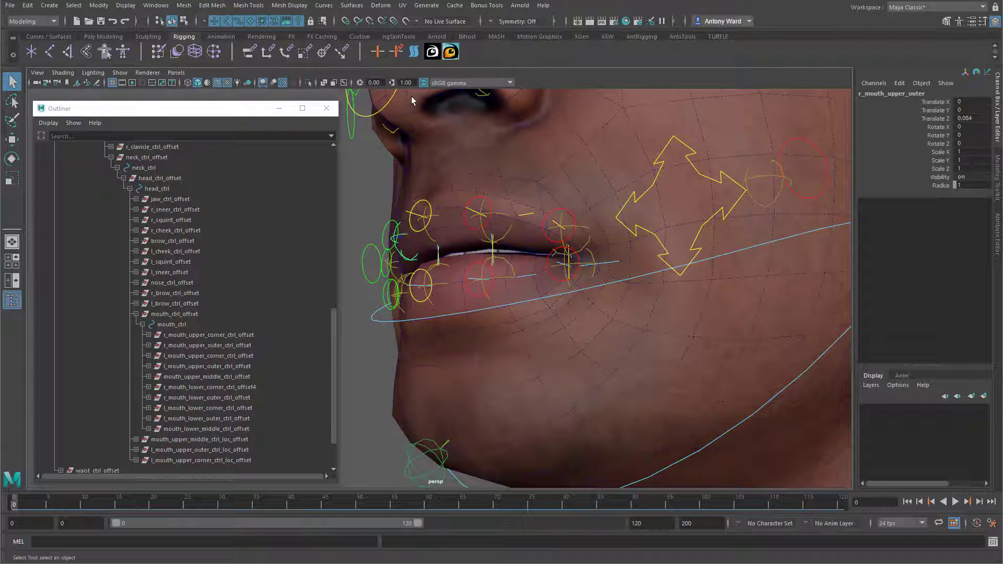
click(449, 52)
alt+drag(440, 167, 443, 164)
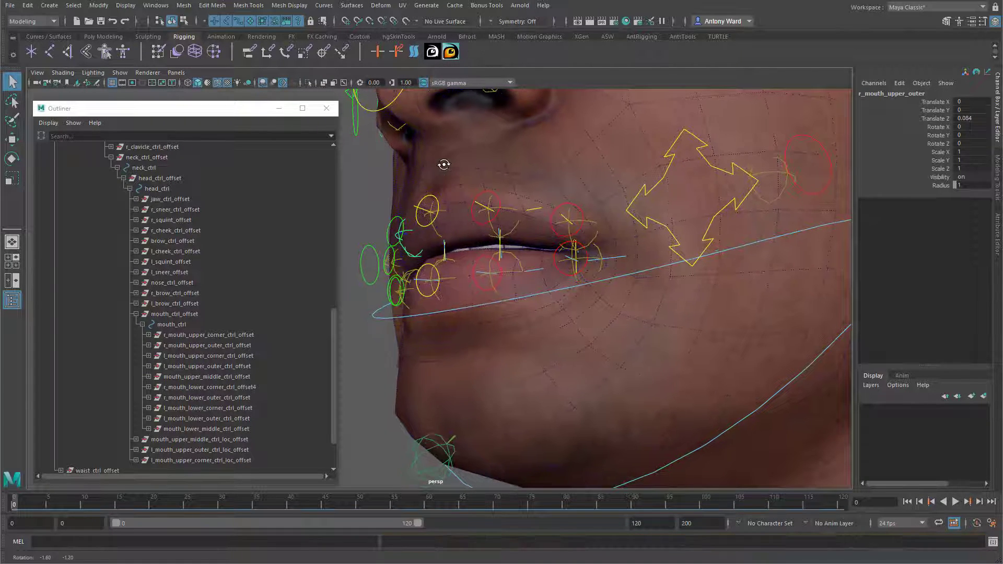
click(393, 240)
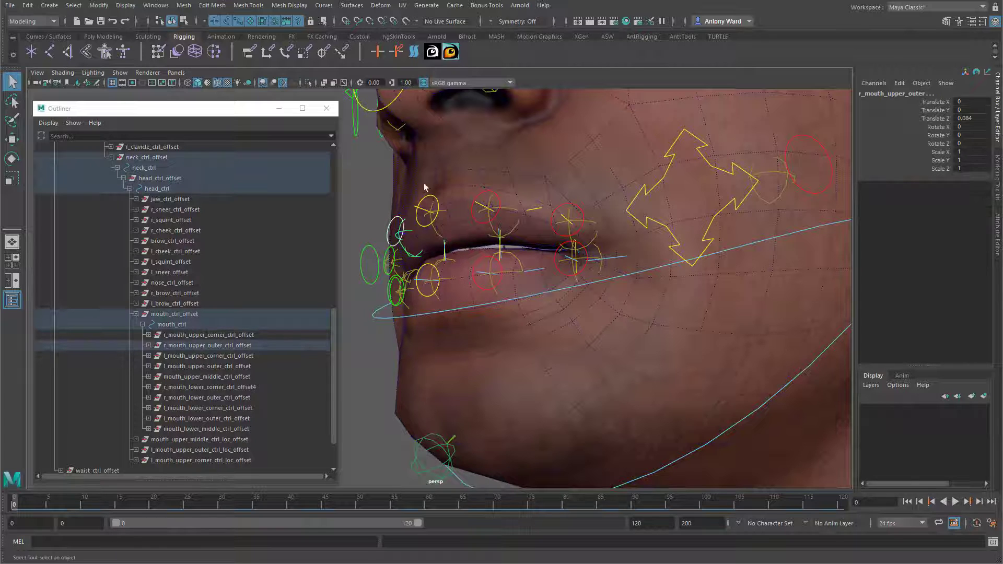
click(412, 276)
Step: Select the r_mouth_lower_outer control and generate its locator offset group with the script
alt+drag(384, 300, 365, 340)
click(378, 337)
shift+click(379, 334)
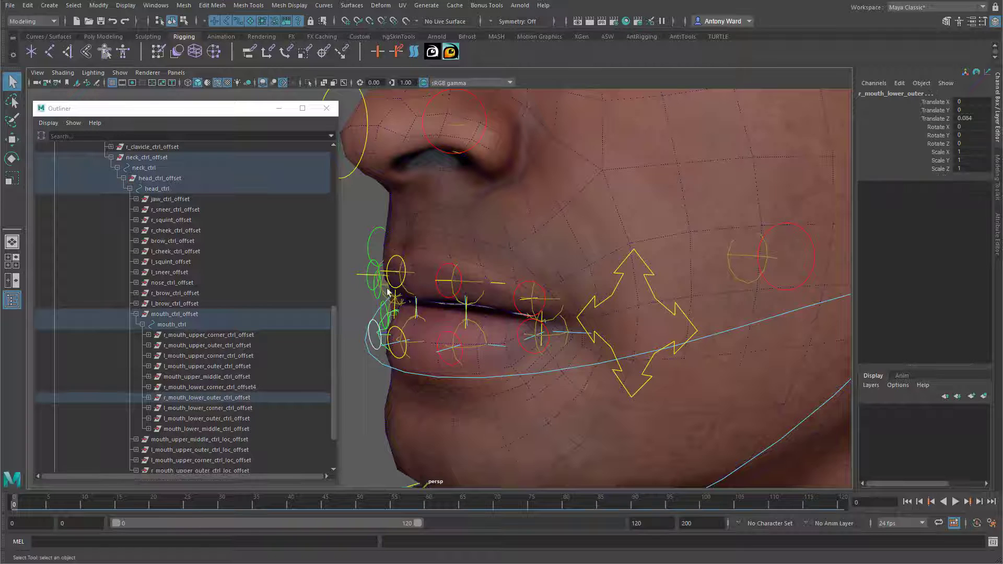
click(456, 53)
Step: Create locator offset groups for the r_mouth_lower_corner and r_mouth_upper_corner controls with the locator script
alt+drag(416, 285, 434, 286)
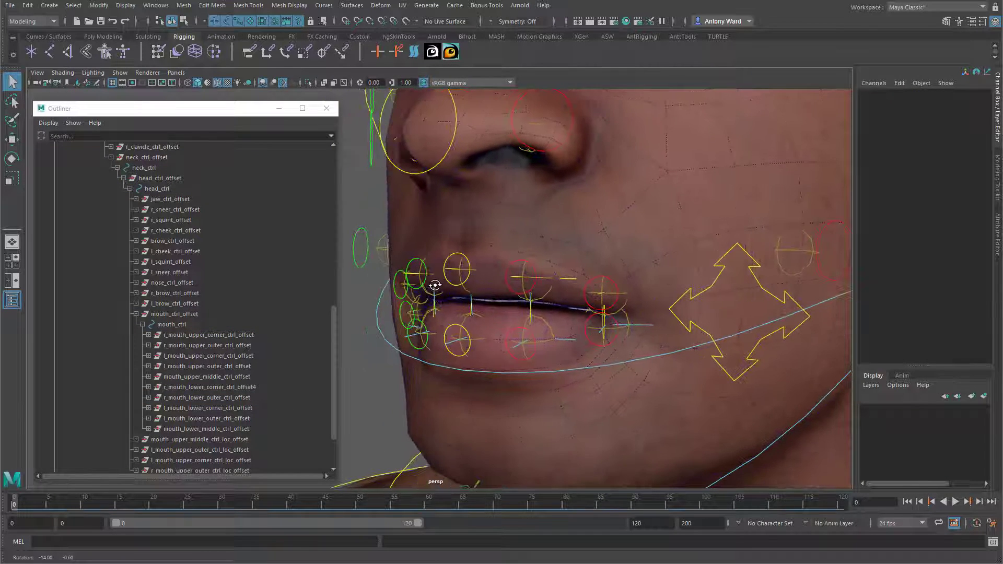
click(400, 320)
shift+click(409, 314)
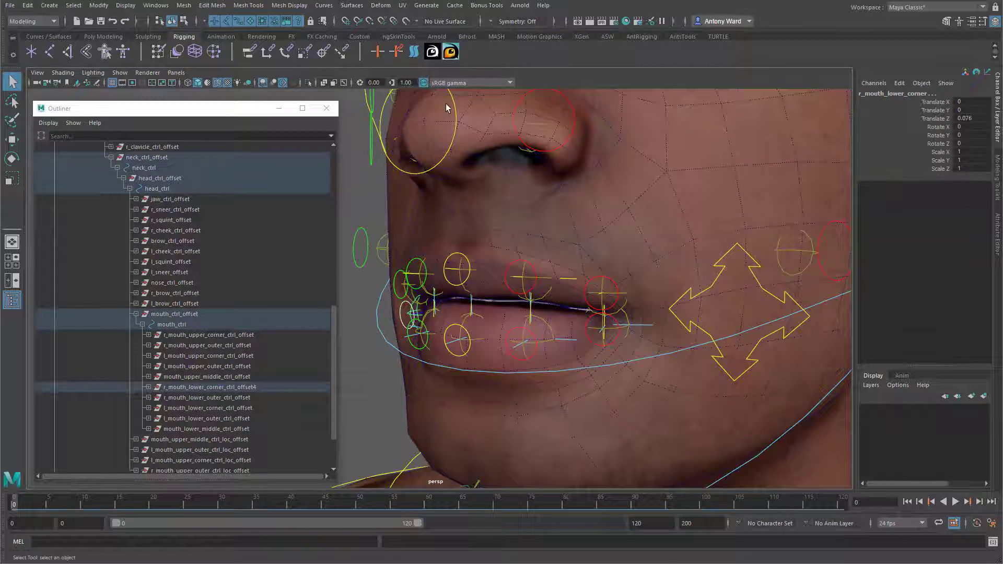
click(452, 53)
click(397, 293)
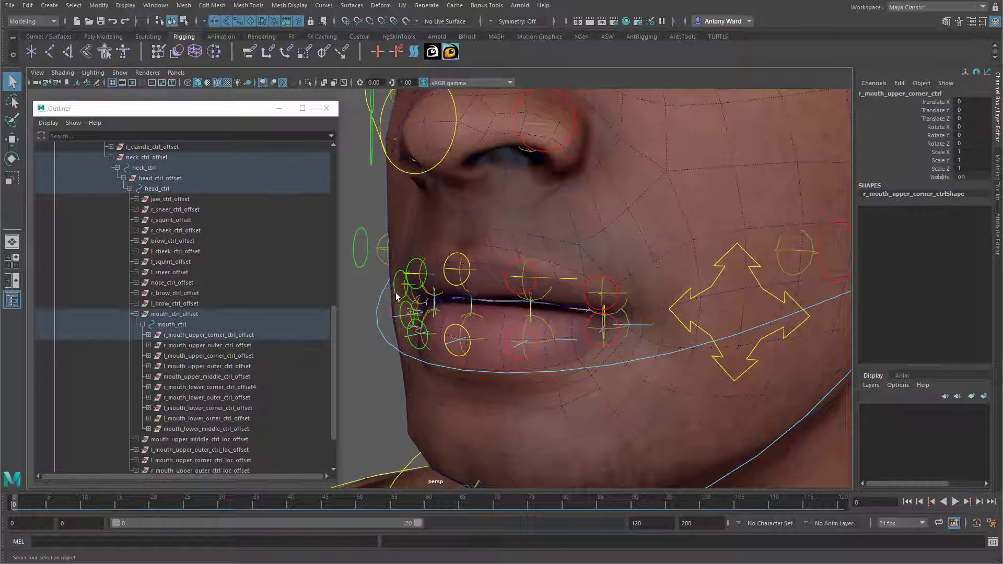
scroll(402, 296, up, 1)
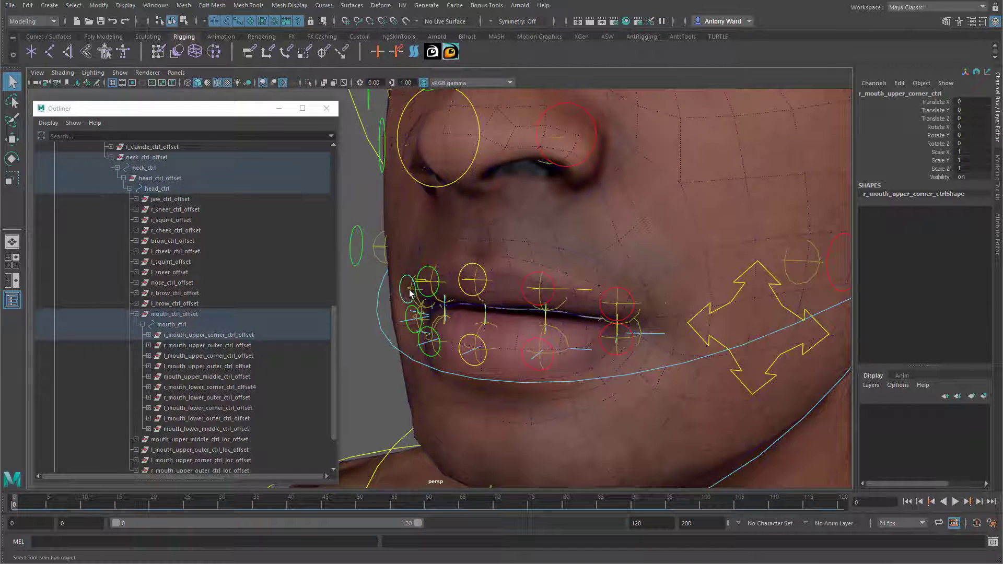
click(453, 54)
Step: Test the mouth setup by moving mouth_ctrl slightly, and undo the move
alt+right_drag(690, 324, 575, 313)
alt+drag(575, 314, 596, 332)
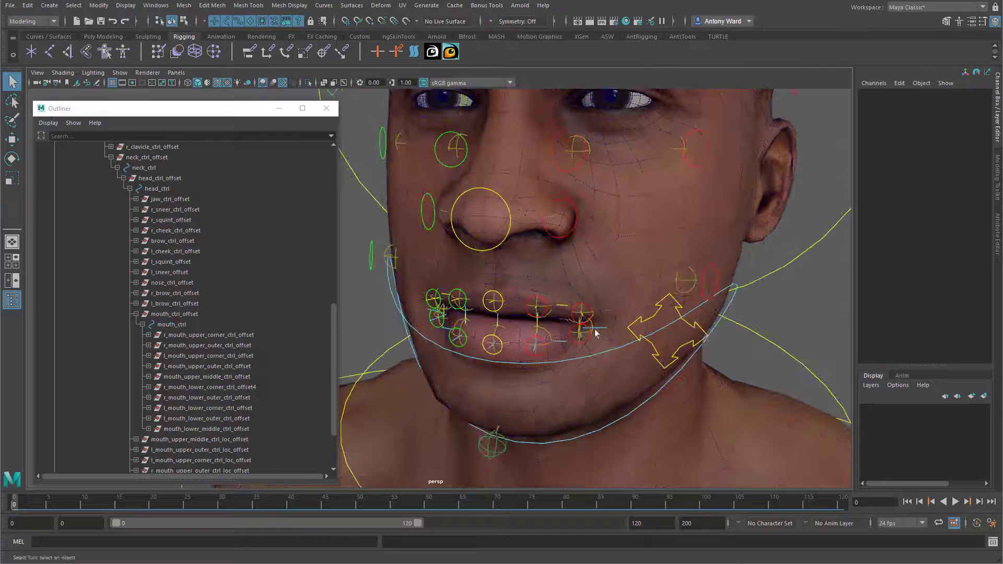
click(657, 351)
key(w)
drag(666, 331, 671, 342)
key(ctrl+z)
Step: Display the joints through the mesh with X-Ray Joints and narrow the Outliner window
click(63, 73)
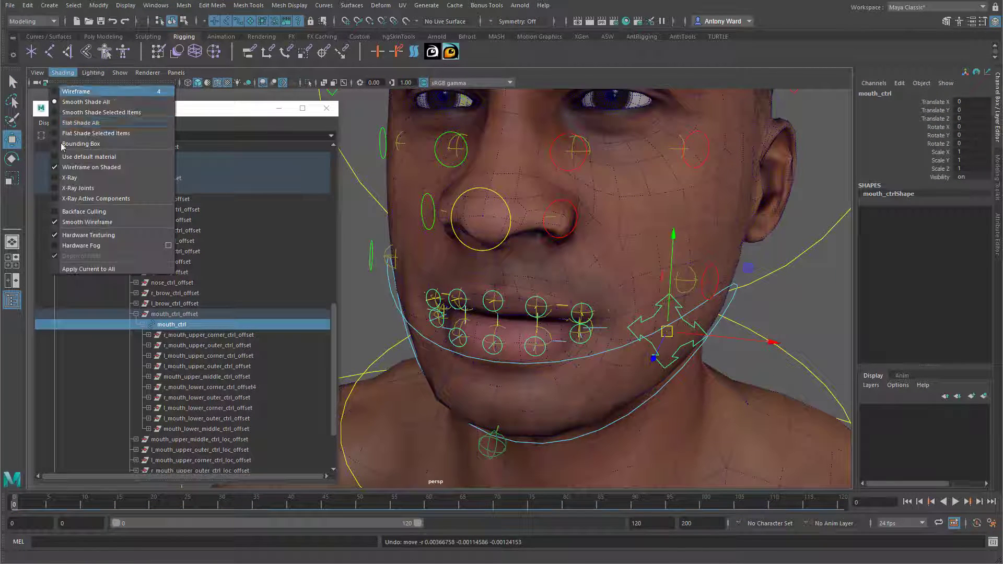
click(78, 188)
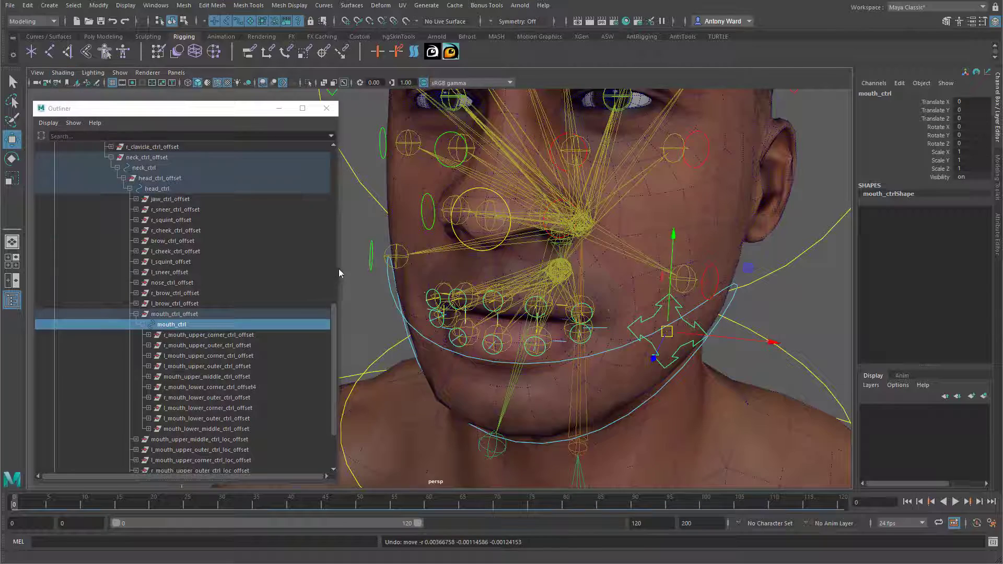
drag(339, 269, 280, 270)
Step: Move mouth_ctrl again to check how the lip joints and controls respond, and undo the move
alt+drag(762, 343, 770, 331)
drag(674, 318, 694, 338)
key(ctrl+z)
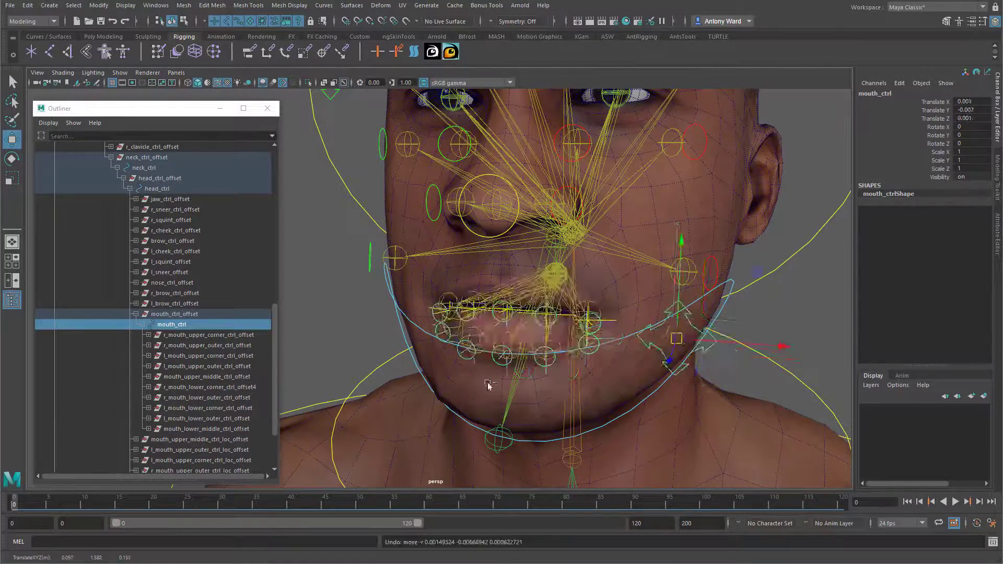
Step: Test-move individual lower lip controls, including r_mouth_lower_outer_ctrl and l_mouth_lower_outer_ctrl, undoing the moves
alt+drag(420, 365, 414, 371)
alt+right_drag(414, 369, 436, 370)
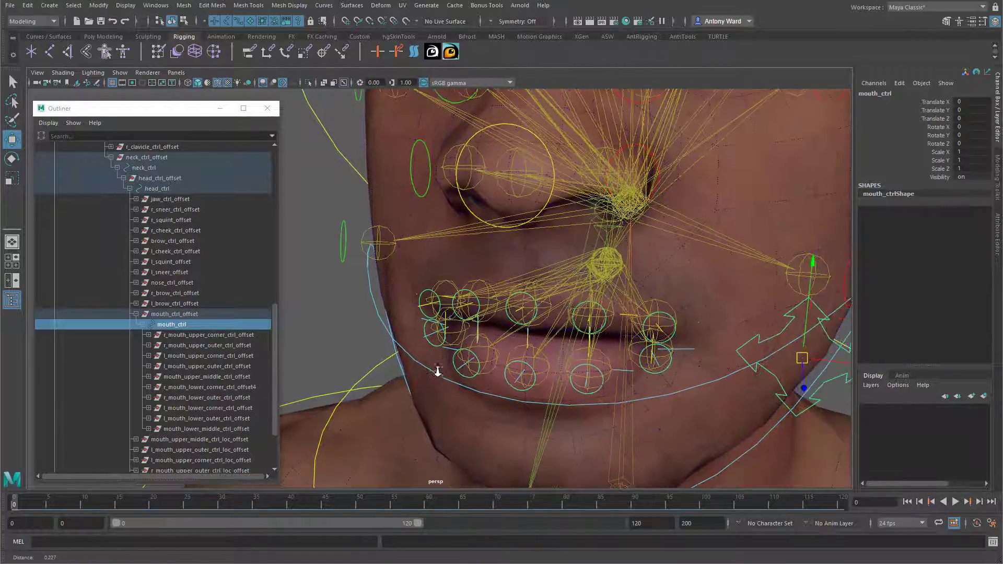
click(535, 381)
mouse_move(531, 368)
mouse_down()
mouse_move(567, 389)
mouse_move(537, 384)
mouse_up()
click(485, 387)
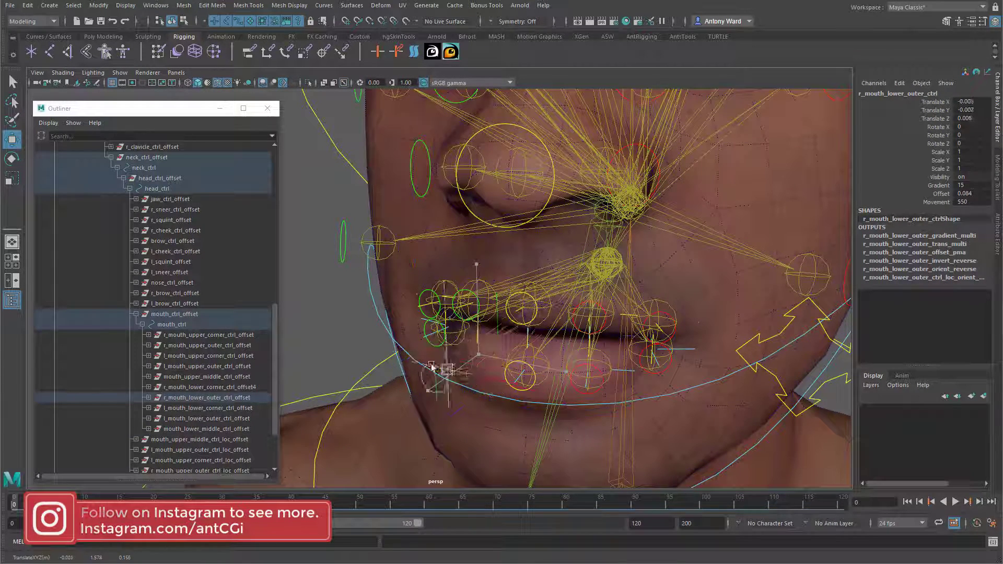
key(ctrl+z)
click(591, 395)
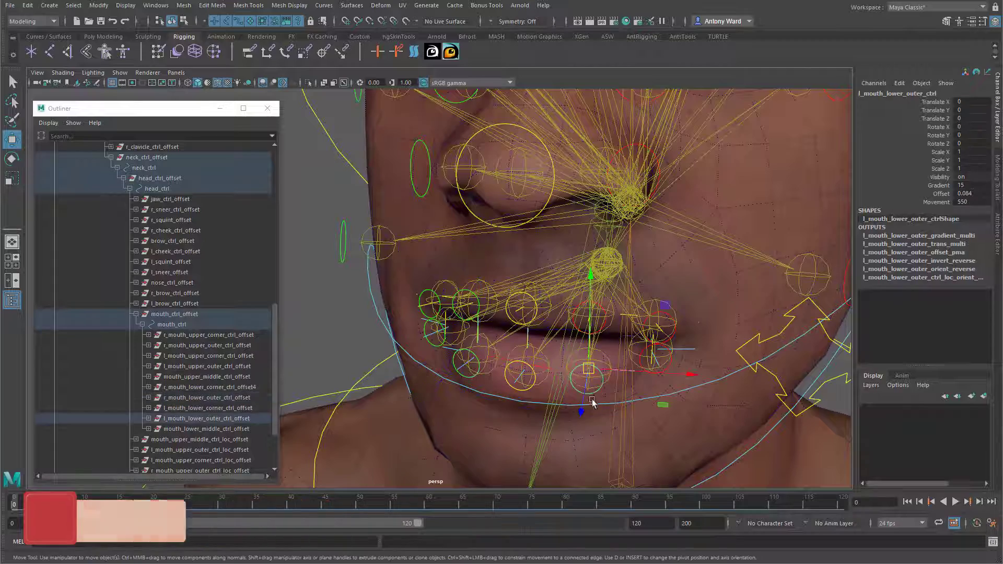
drag(589, 369, 606, 398)
key(ctrl+z)
Step: Turn off the X-Ray Joints display in the viewport
alt+drag(691, 392, 688, 377)
alt+right_drag(688, 378, 657, 387)
alt+drag(657, 387, 645, 395)
click(68, 73)
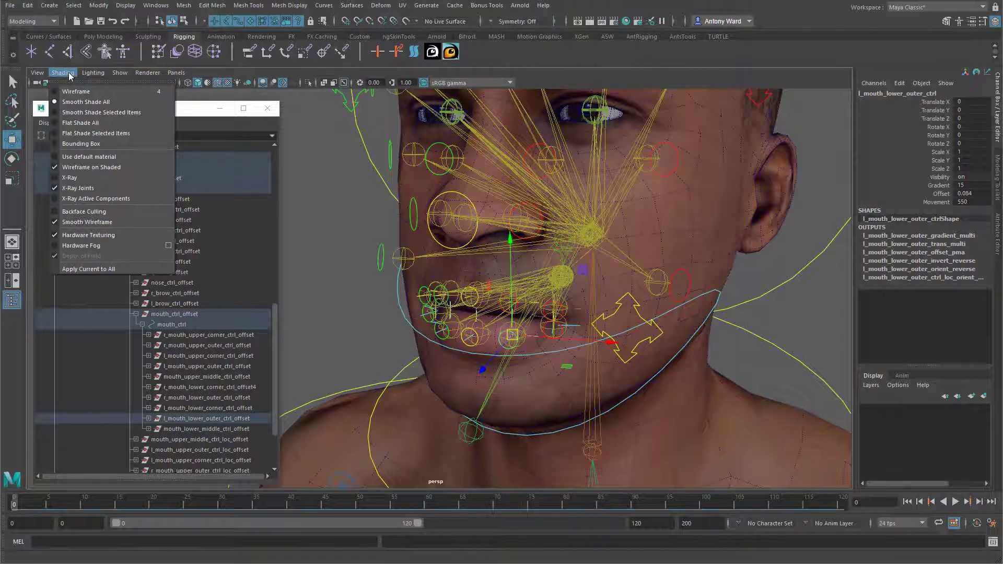
click(82, 188)
alt+drag(538, 372, 555, 371)
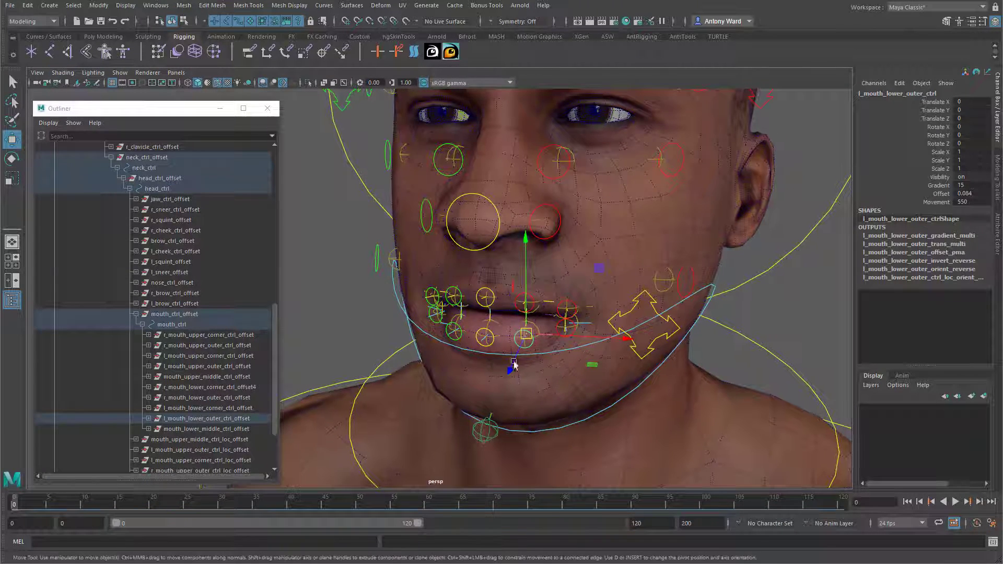
Step: Rotate jaw_ctrl to open the mouth and check how the lips follow, and undo the rotation
click(397, 302)
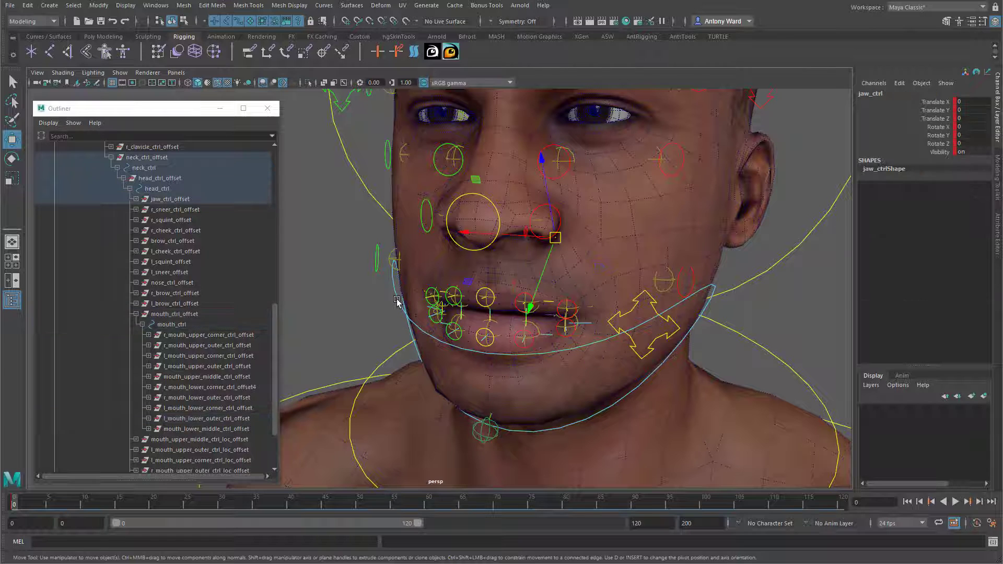
key(e)
drag(544, 235, 520, 295)
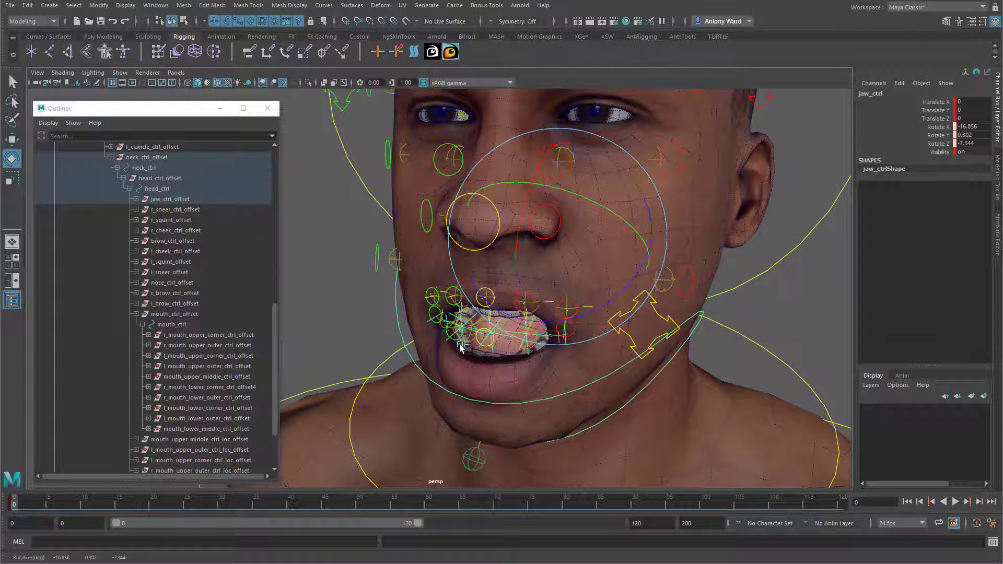
key(ctrl+z)
alt+drag(604, 403, 548, 387)
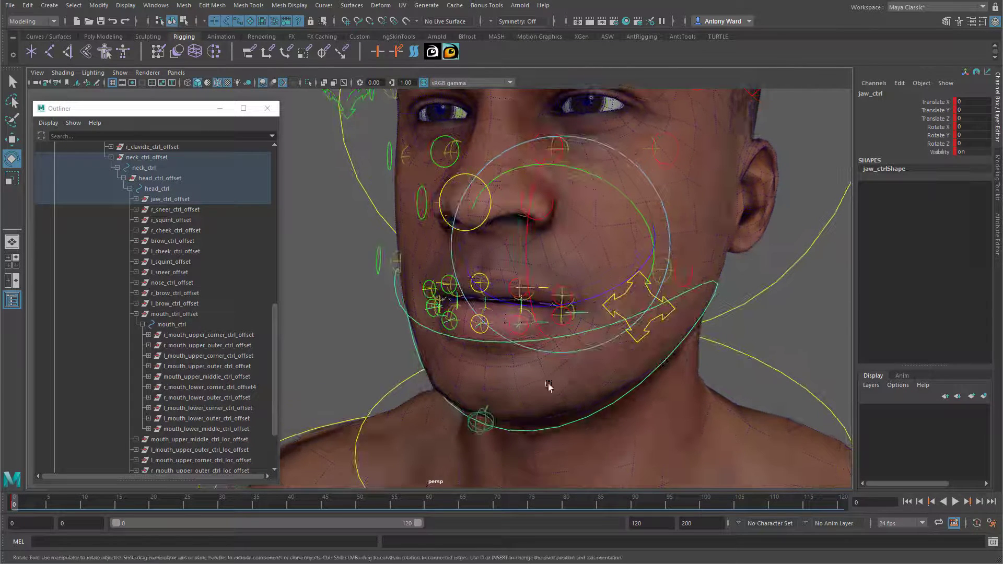
Step: Clear the selection, create an empty group, and locate it in the Outliner
click(209, 428)
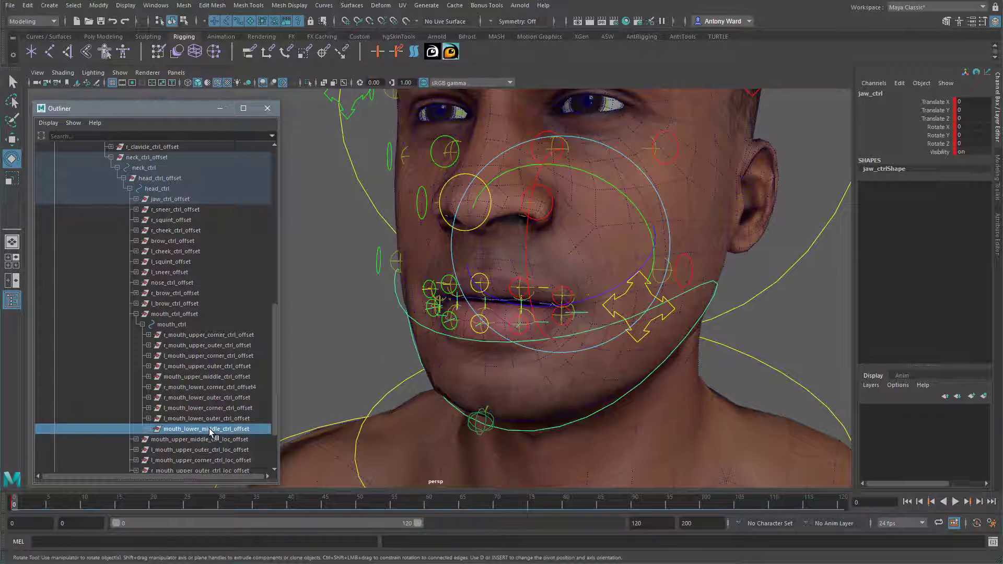
click(321, 344)
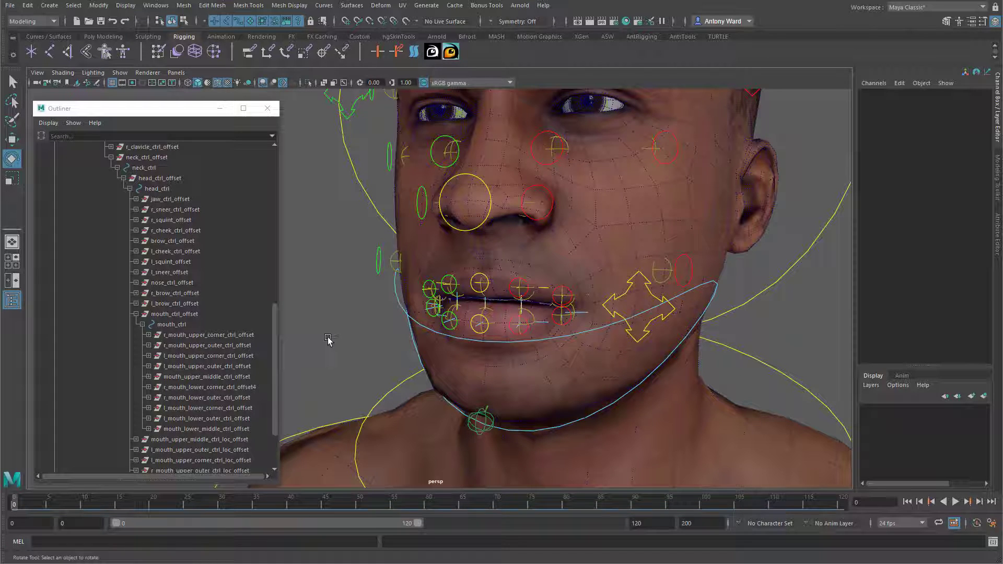
key(ctrl+g)
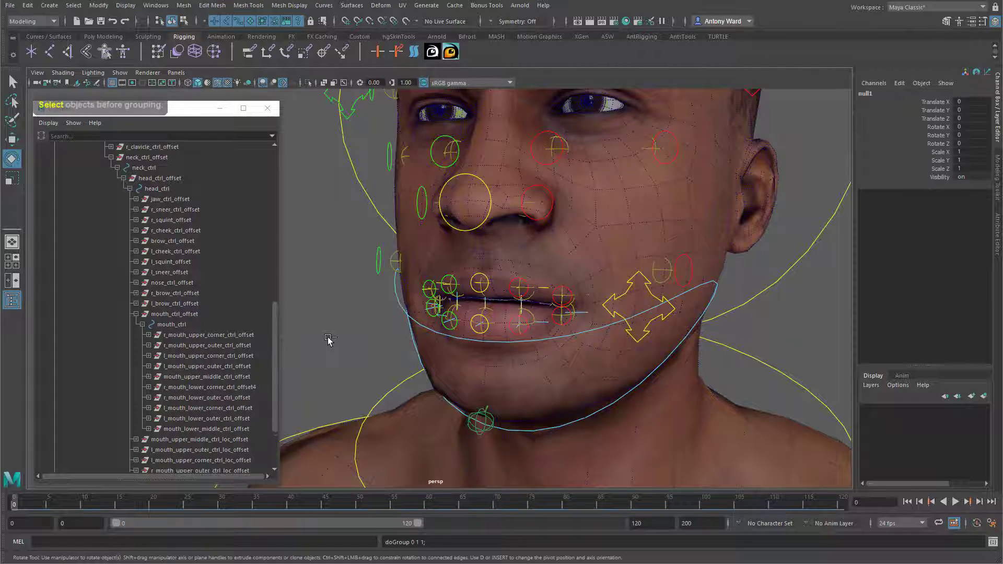
scroll(130, 366, down, 3)
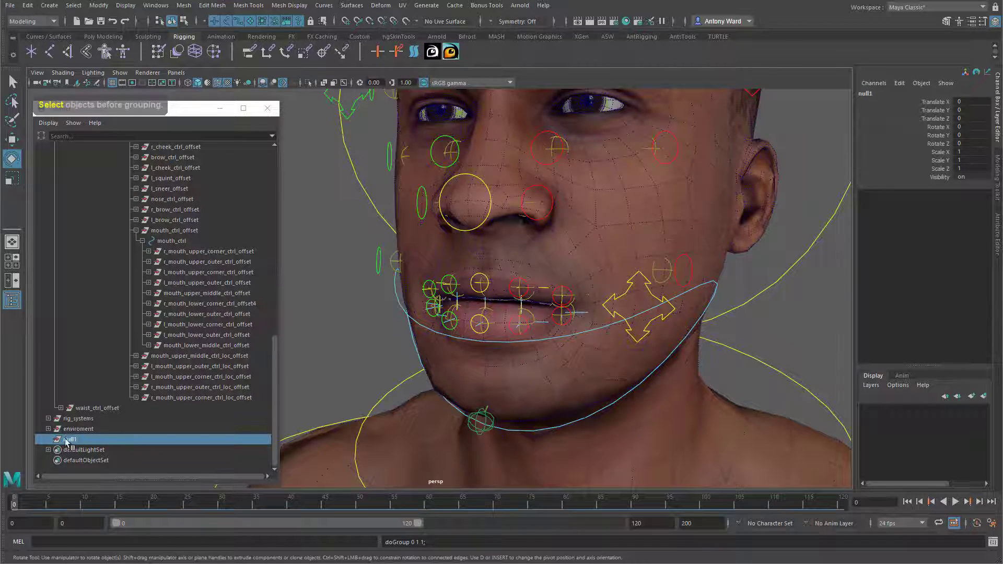
Step: Turn on X-Ray Joints and parent-constrain the empty null1 group to the jaw joint so it snaps to the joint
click(63, 73)
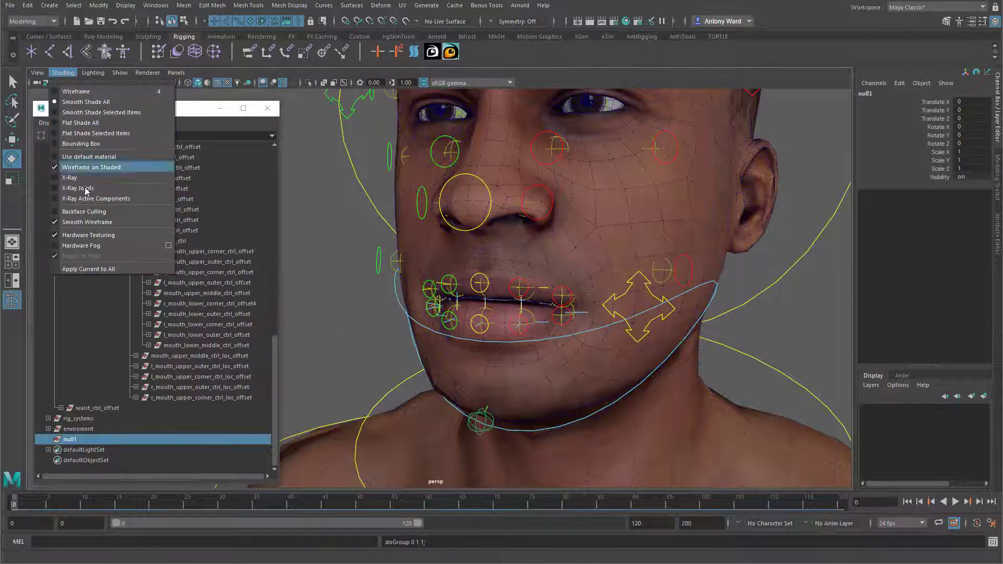
click(99, 188)
alt+drag(795, 340, 738, 338)
click(559, 270)
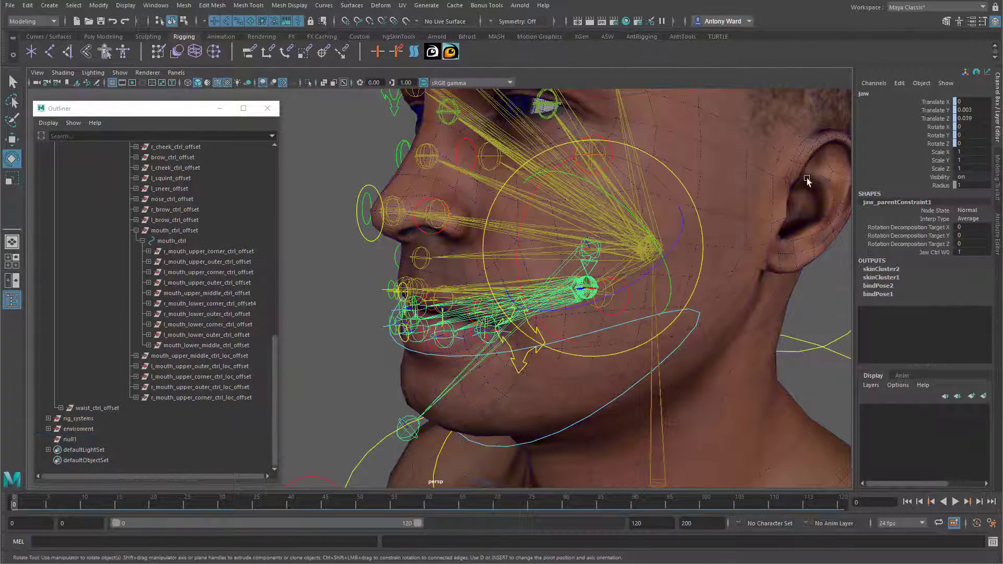
ctrl+click(103, 438)
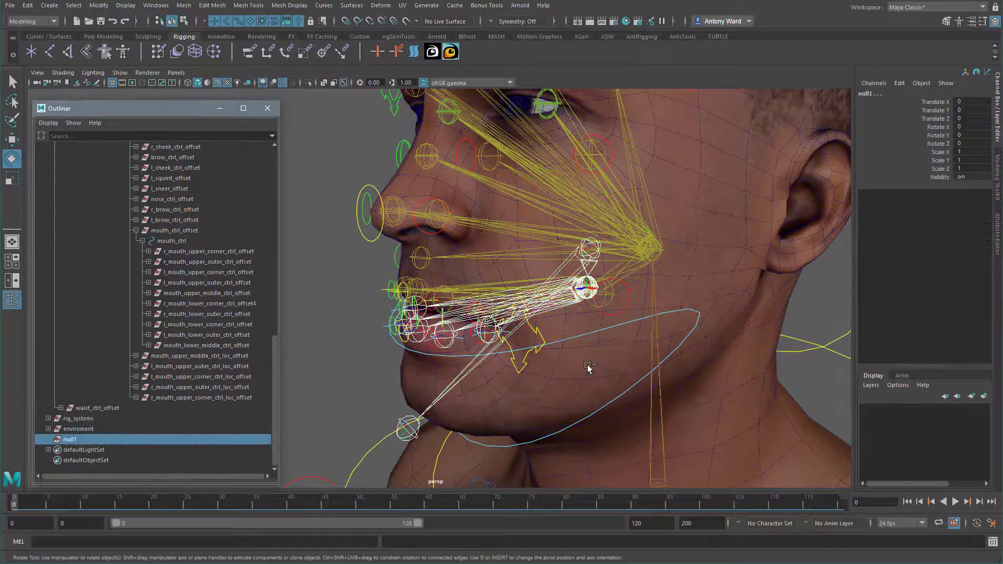
key(space)
click(603, 407)
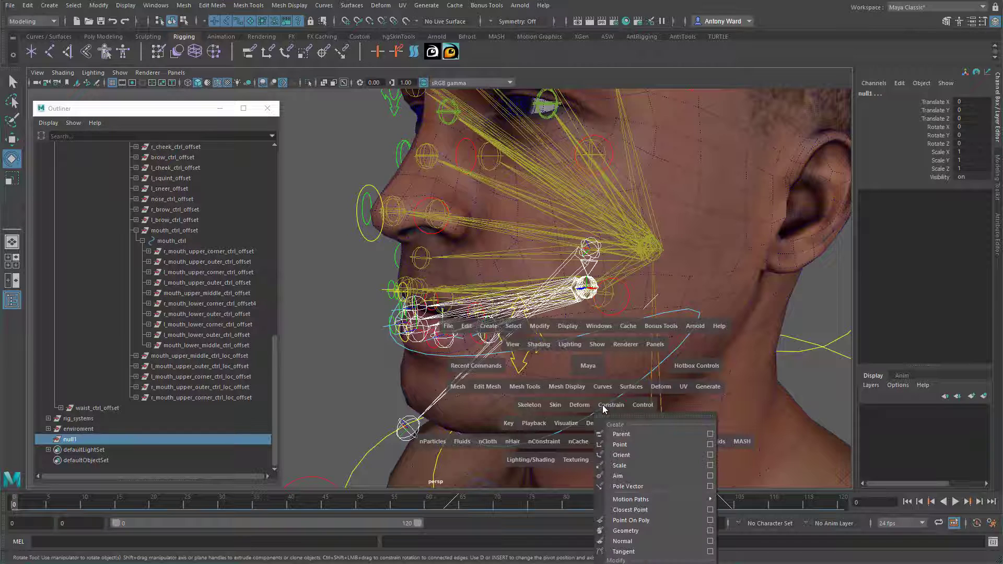
click(710, 434)
click(602, 286)
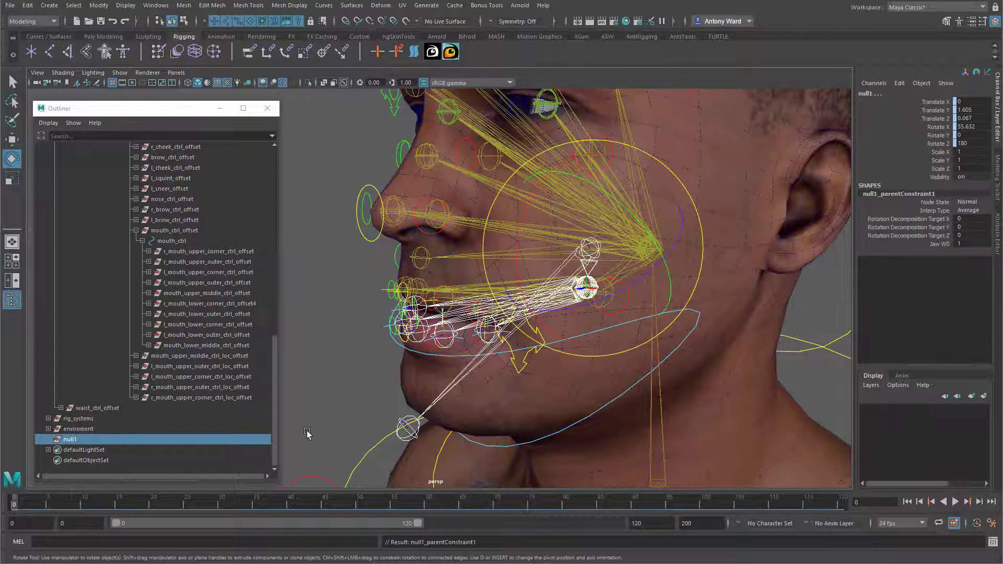
Step: Delete the parent constraint node inside the null1 group
click(48, 439)
click(92, 452)
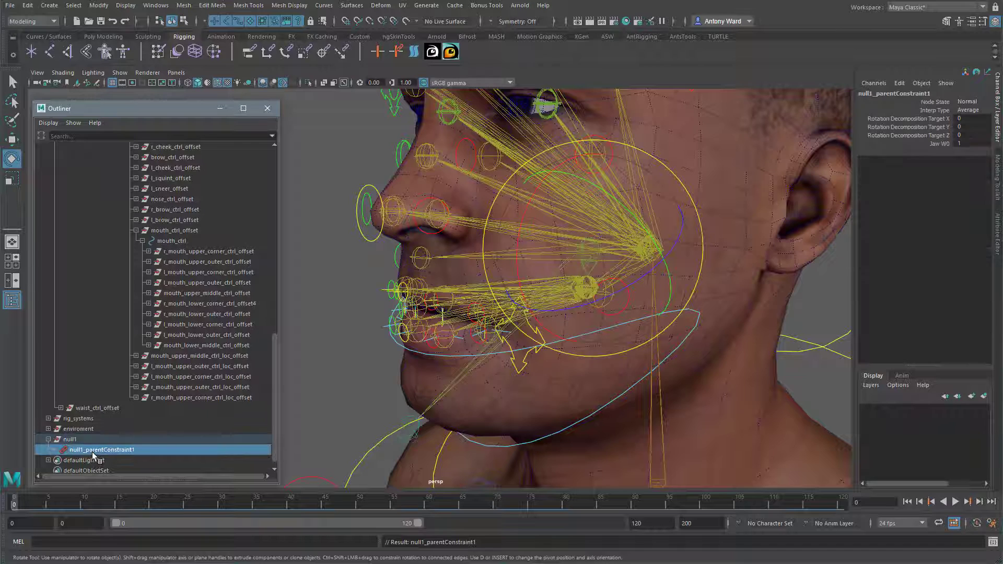
key(Delete)
Step: Parent the null1 group under mouth_ctrl and rename it lower_lip_controls_offset
click(86, 437)
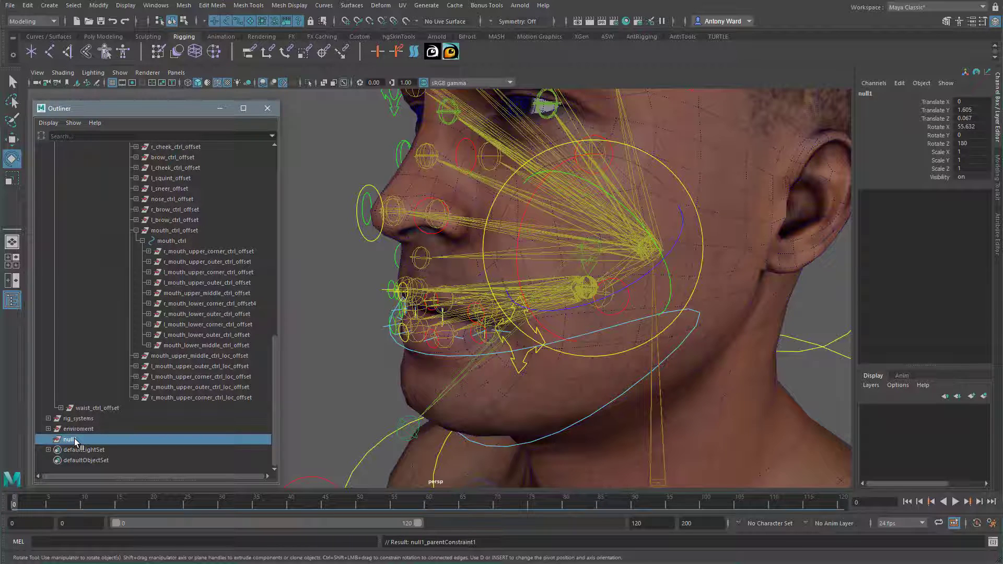
middle_drag(74, 437, 184, 239)
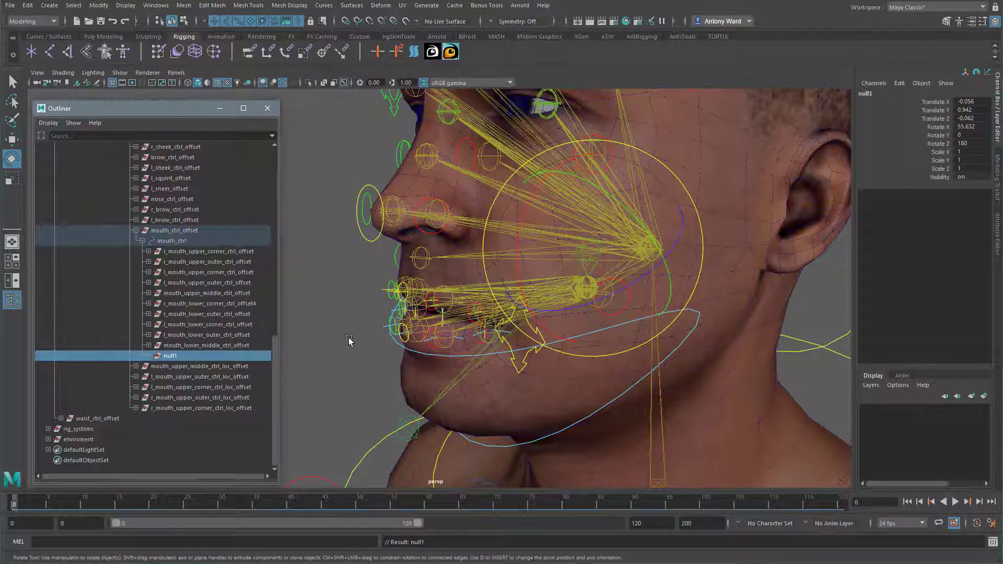
alt+drag(348, 340, 147, 372)
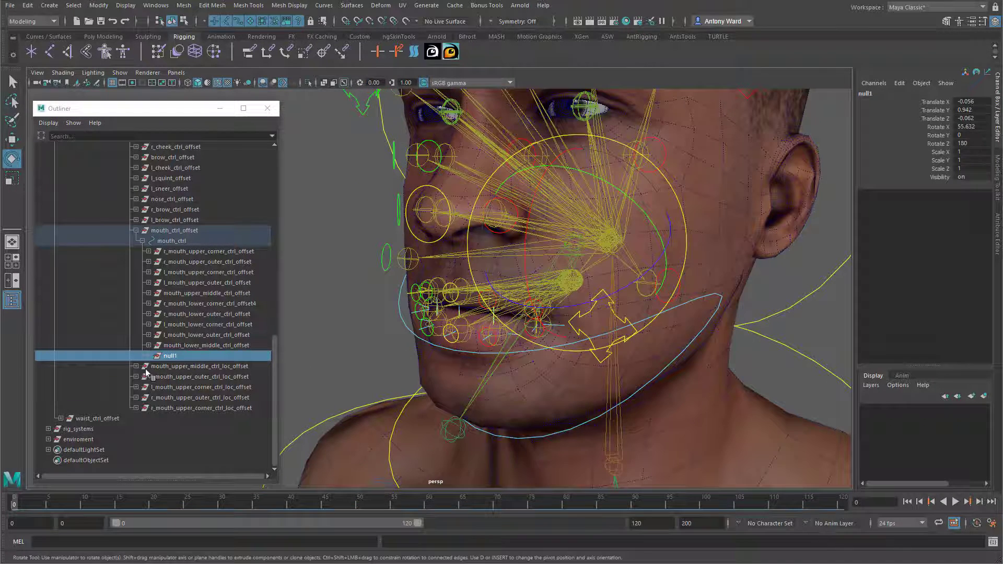
double_click(180, 357)
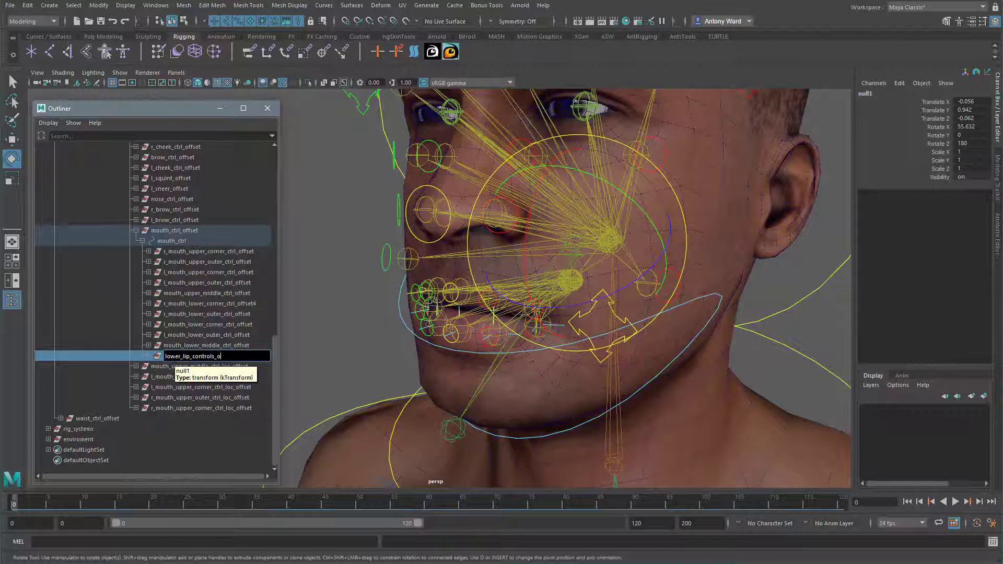
text(lower_lip_controls_offset)
key(Return)
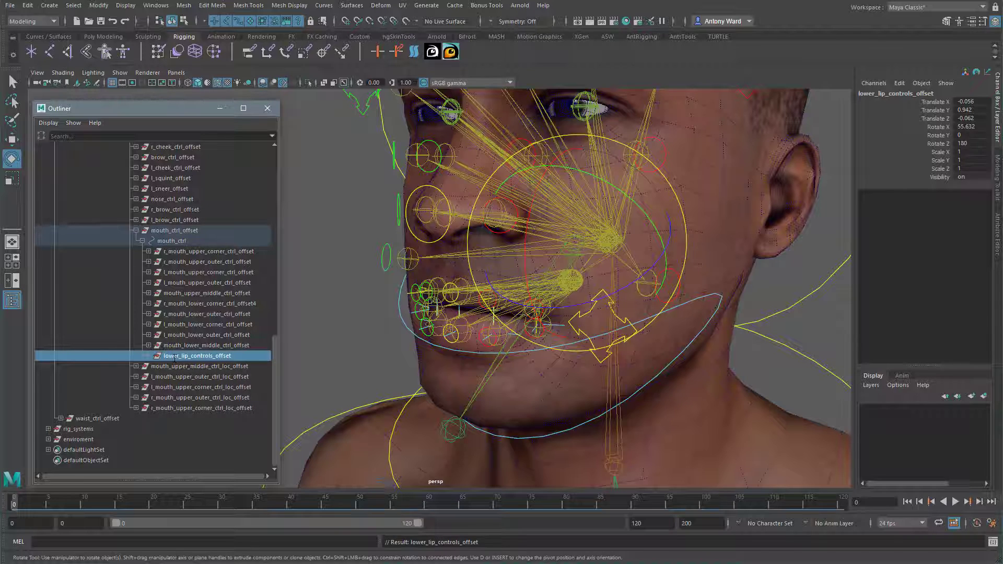
Step: Parent the five lower mouth control offset groups, from r_mouth_lower_corner_ctrl_offset4 to mouth_lower_middle_ctrl_offset, under lower_lip_controls_offset
drag(198, 345, 202, 305)
alt+drag(482, 331, 538, 328)
middle_drag(190, 348, 191, 356)
click(148, 356)
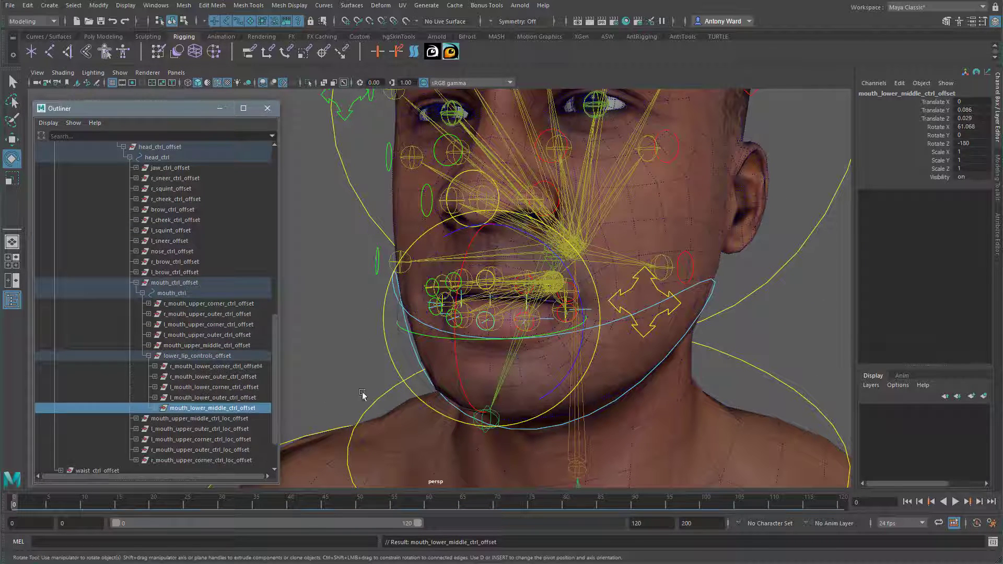
Step: Test-move mouth_ctrl to check that all lip controls follow, and undo the move
alt+drag(519, 351, 542, 358)
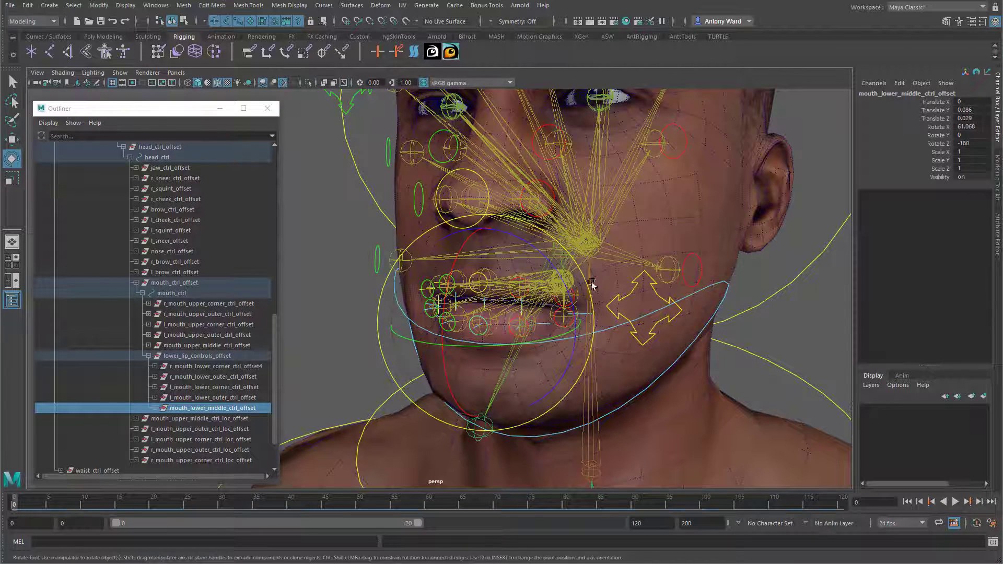
click(668, 318)
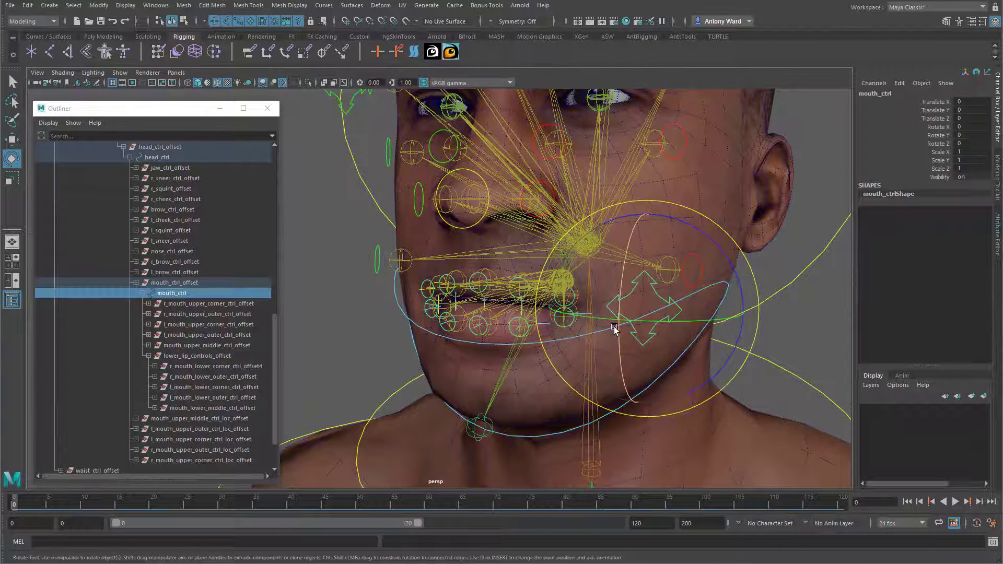
key(w)
mouse_move(644, 311)
mouse_down()
mouse_move(633, 307)
mouse_move(638, 320)
mouse_up()
key(ctrl+z)
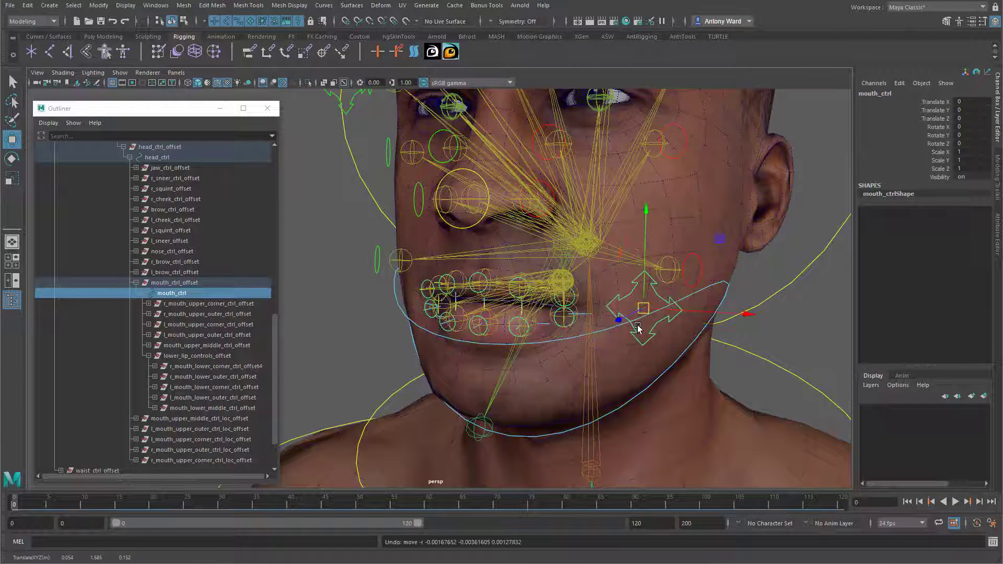
Step: Rotate jaw_ctrl to check how the lower lip responds, and undo the rotation
click(398, 305)
key(e)
drag(548, 244, 547, 257)
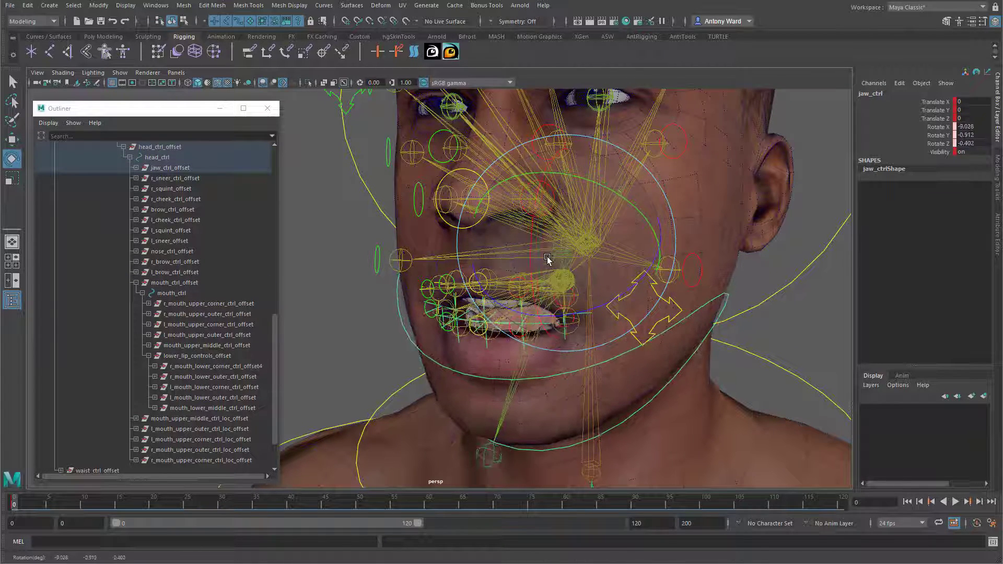
key(ctrl+z)
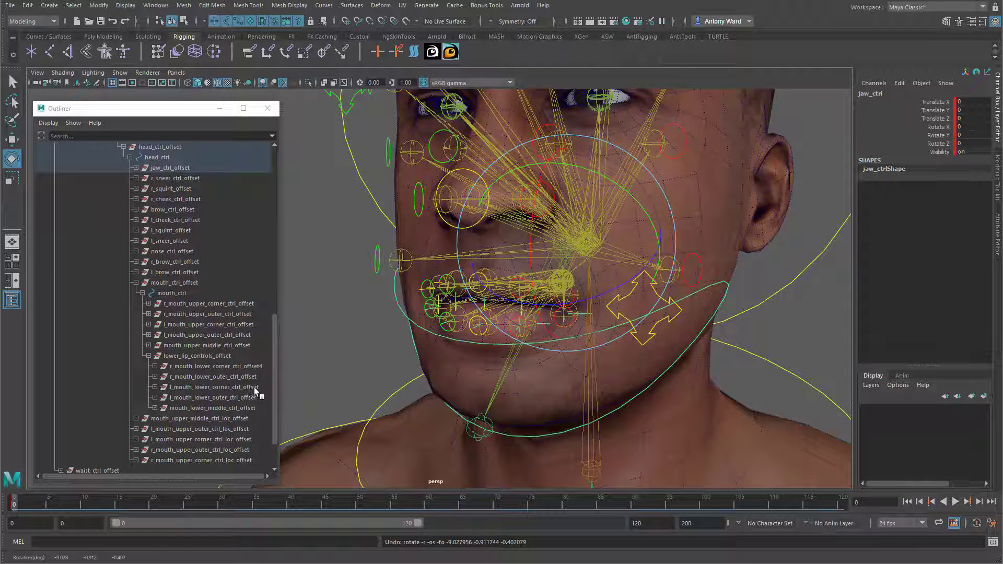
Step: Orient-constrain lower_lip_controls_offset to jaw_ctrl on all axes with Maintain offset off
click(184, 357)
key(space)
click(418, 362)
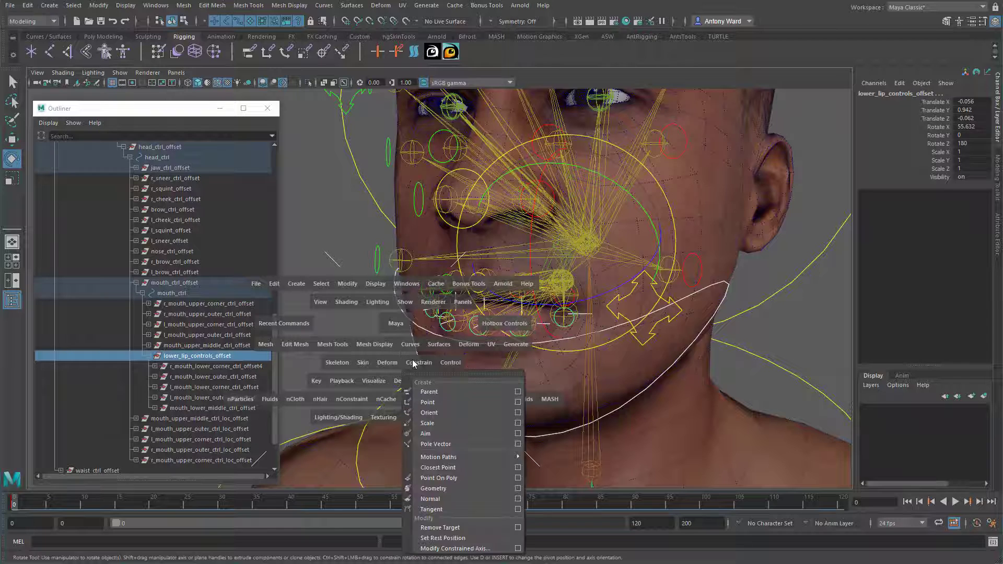
click(518, 413)
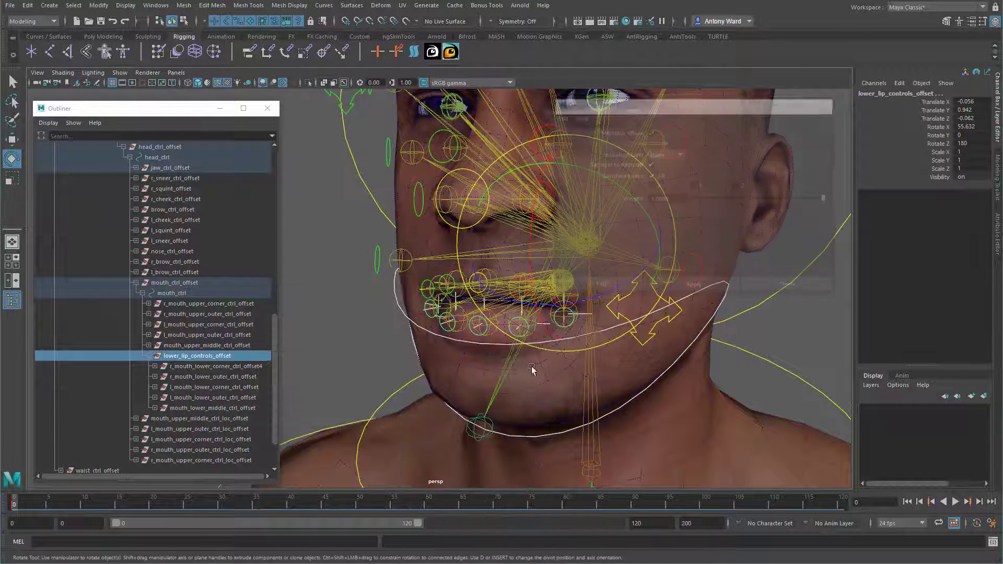
click(650, 132)
drag(680, 109, 726, 108)
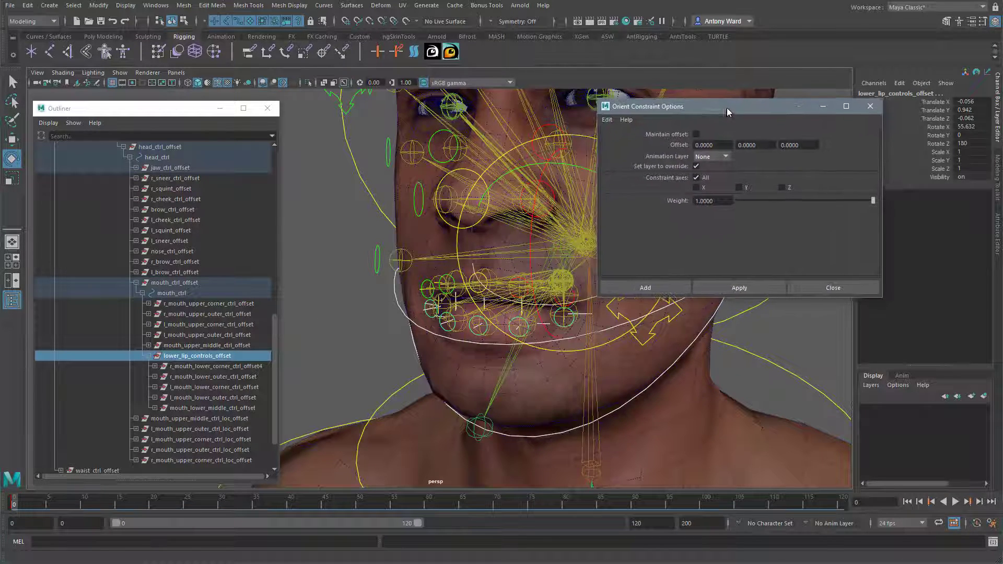
click(647, 283)
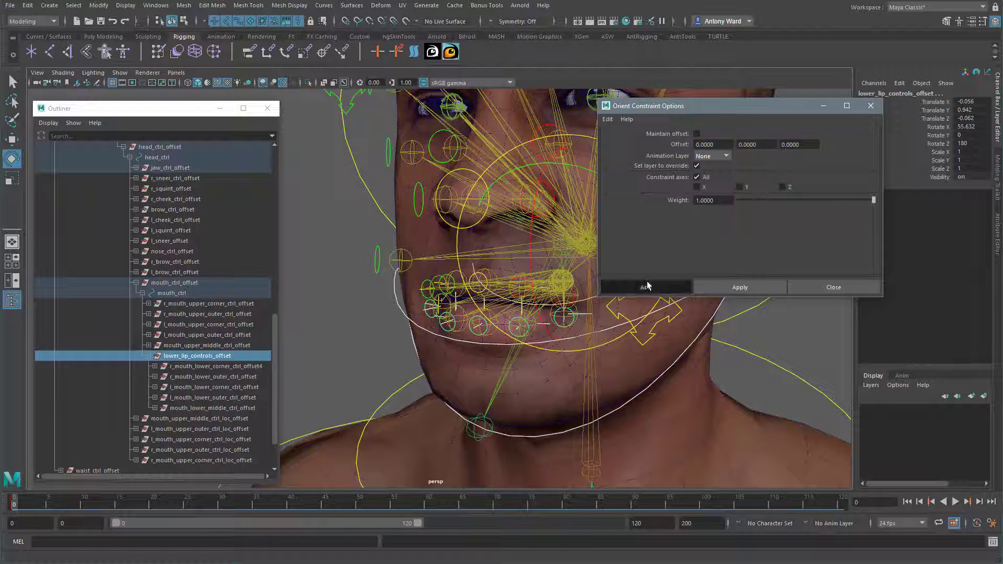
Step: Test the orient constraint by rotating jaw_ctrl and separately moving mouth_ctrl, undoing each change
click(401, 306)
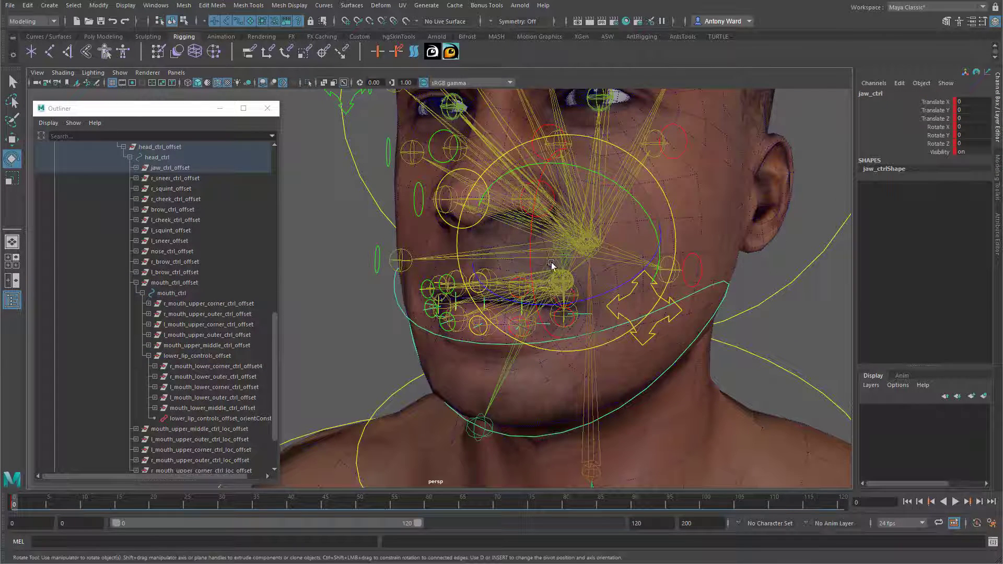
mouse_move(549, 251)
mouse_down()
mouse_move(549, 269)
mouse_move(581, 275)
mouse_move(541, 276)
mouse_move(544, 251)
mouse_move(555, 287)
mouse_move(535, 271)
mouse_move(544, 250)
mouse_move(546, 283)
mouse_move(543, 254)
mouse_up()
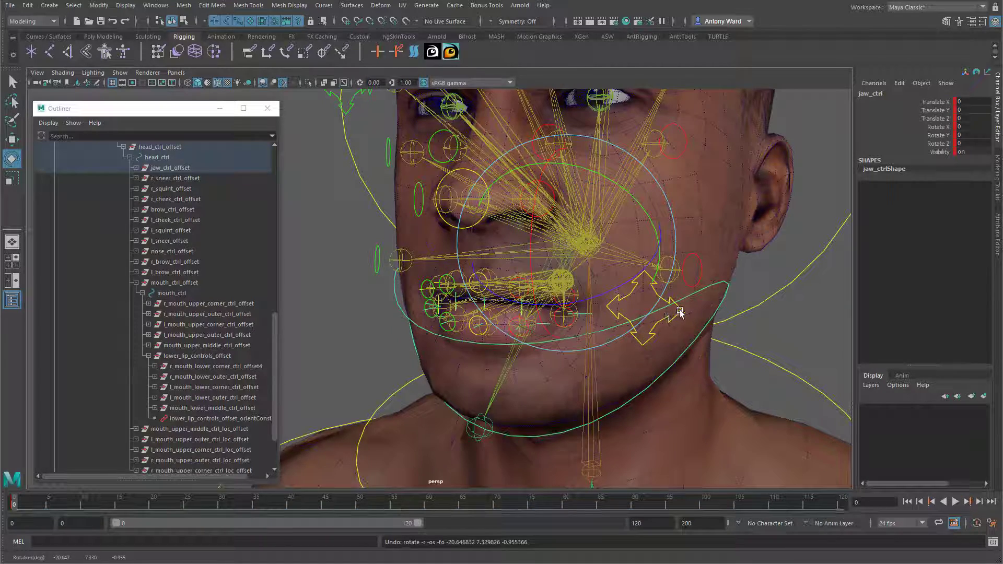
click(679, 312)
key(w)
mouse_move(645, 313)
mouse_down()
mouse_move(646, 324)
mouse_move(673, 331)
mouse_move(601, 329)
mouse_move(606, 314)
mouse_move(642, 336)
mouse_move(620, 331)
mouse_move(656, 314)
mouse_move(654, 328)
mouse_up()
key(ctrl+z)
Step: Open the jaw with jaw_ctrl, test-move mouth_ctrl while it is open, and undo both changes
click(403, 312)
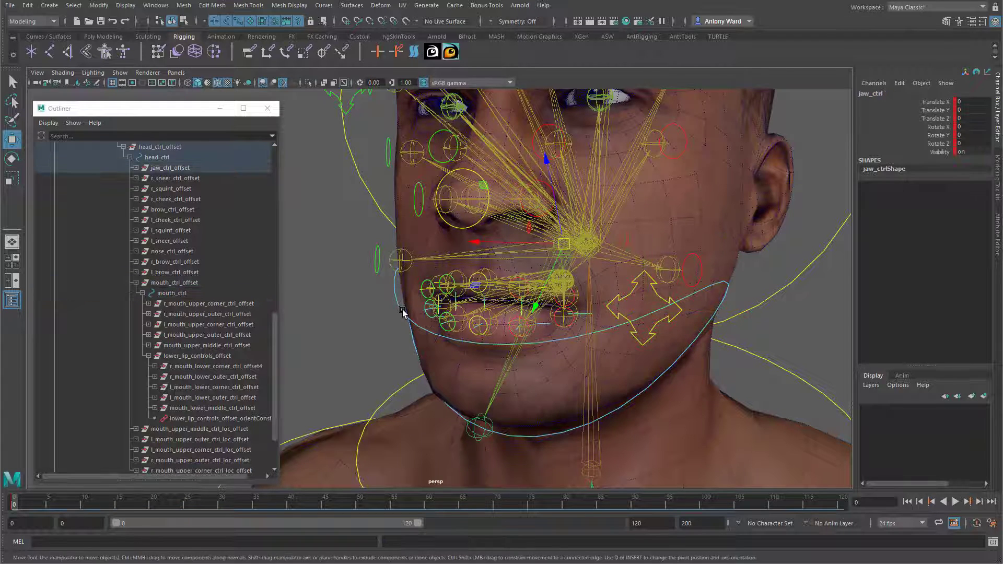
key(e)
drag(549, 253, 554, 280)
click(680, 312)
key(w)
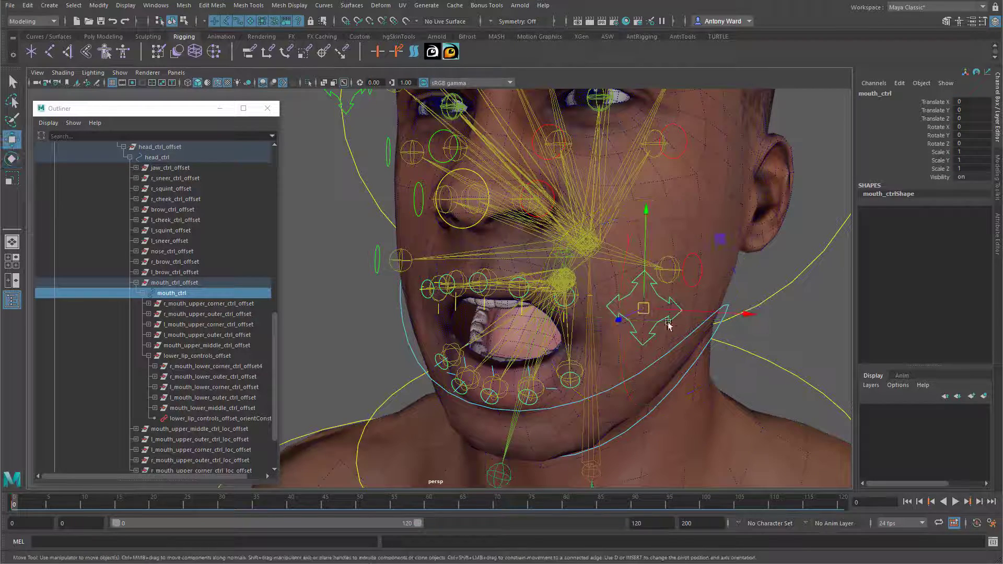
mouse_move(643, 309)
mouse_down()
mouse_move(641, 292)
mouse_move(634, 339)
mouse_move(590, 327)
mouse_move(660, 322)
mouse_move(636, 280)
mouse_move(650, 352)
mouse_move(600, 346)
mouse_move(600, 284)
mouse_move(666, 294)
mouse_move(619, 291)
mouse_move(651, 364)
mouse_move(615, 333)
mouse_move(644, 326)
mouse_up()
key(ctrl+z)
key(ctrl+z)
key(ctrl+z)
key(ctrl+z)
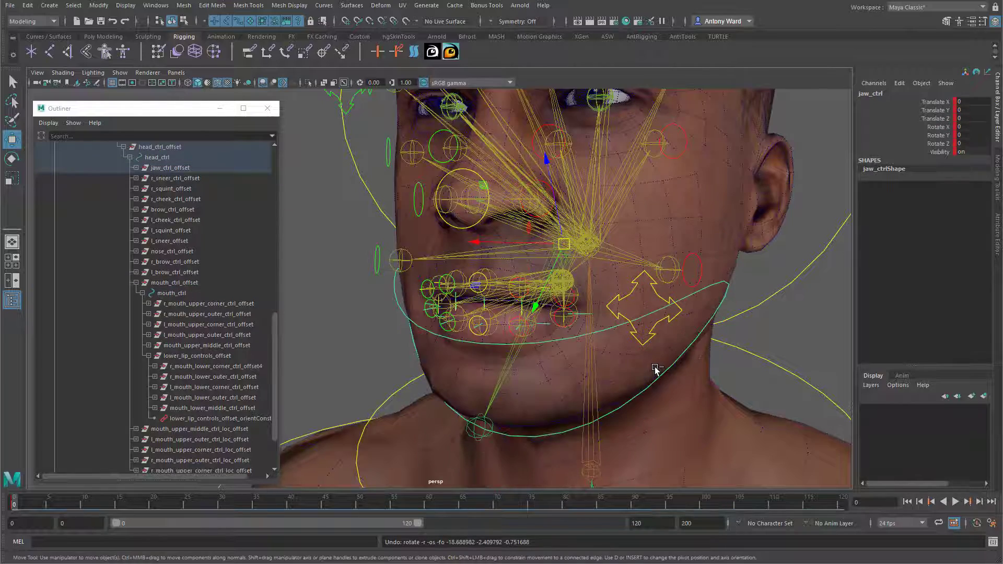
Step: Clear the selection, collapse mouth_ctrl_offset in the Outliner, and turn off X-Ray Joints
alt+right_drag(748, 327, 699, 331)
mouse_move(676, 319)
alt+mouse_down()
mouse_move(665, 335)
mouse_move(687, 336)
alt+mouse_up()
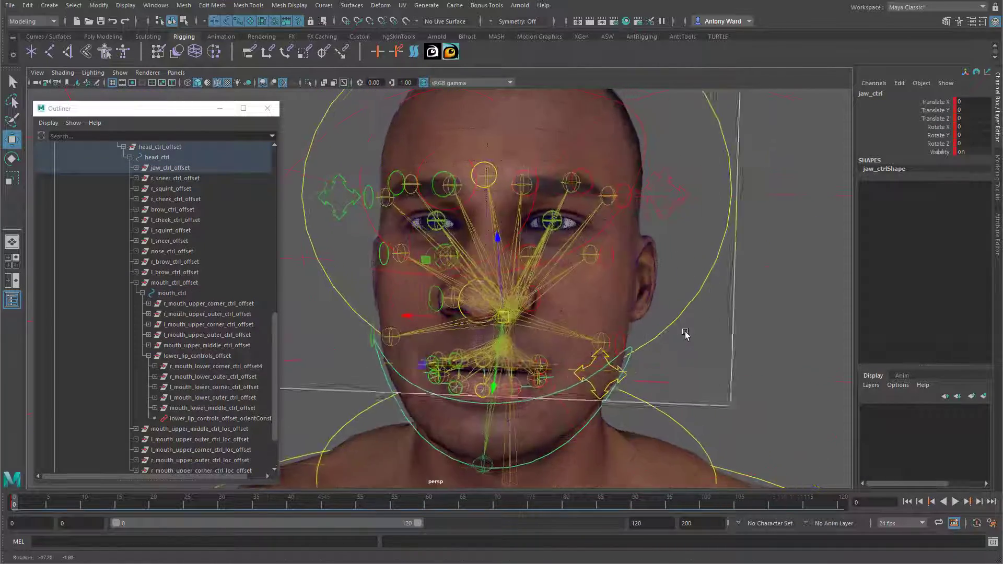
alt+drag(472, 362, 345, 305)
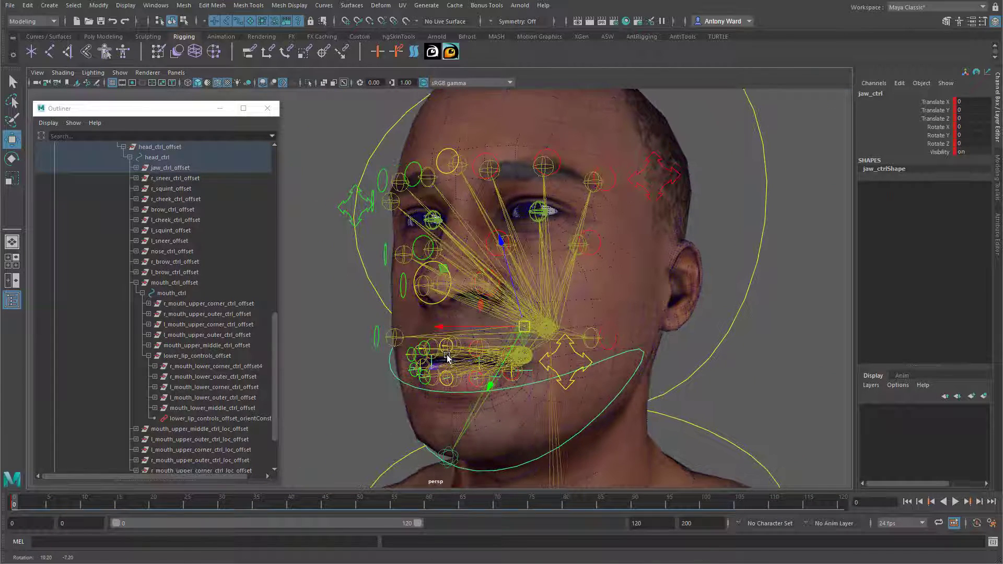
click(345, 305)
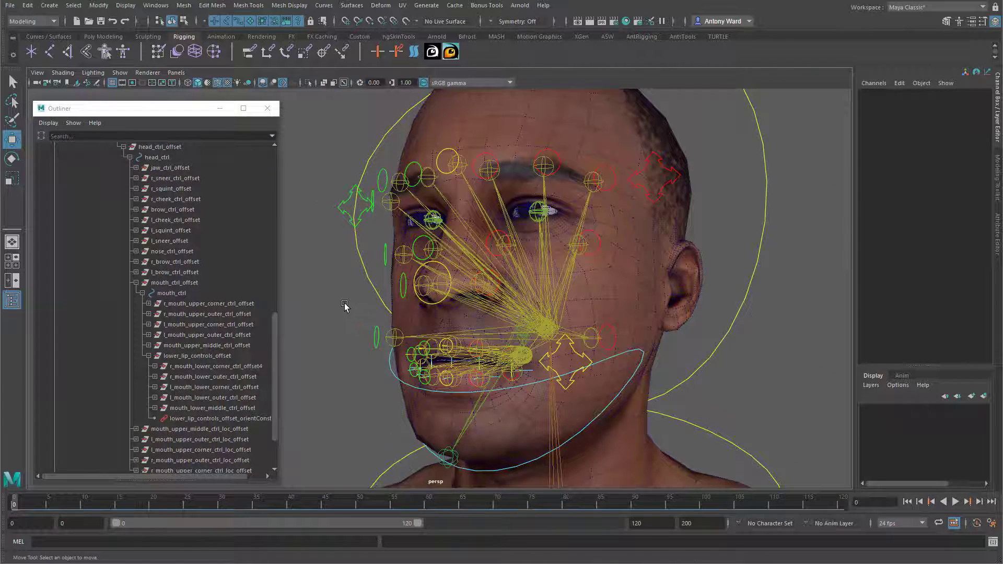
click(137, 282)
alt+drag(503, 248, 507, 261)
click(63, 73)
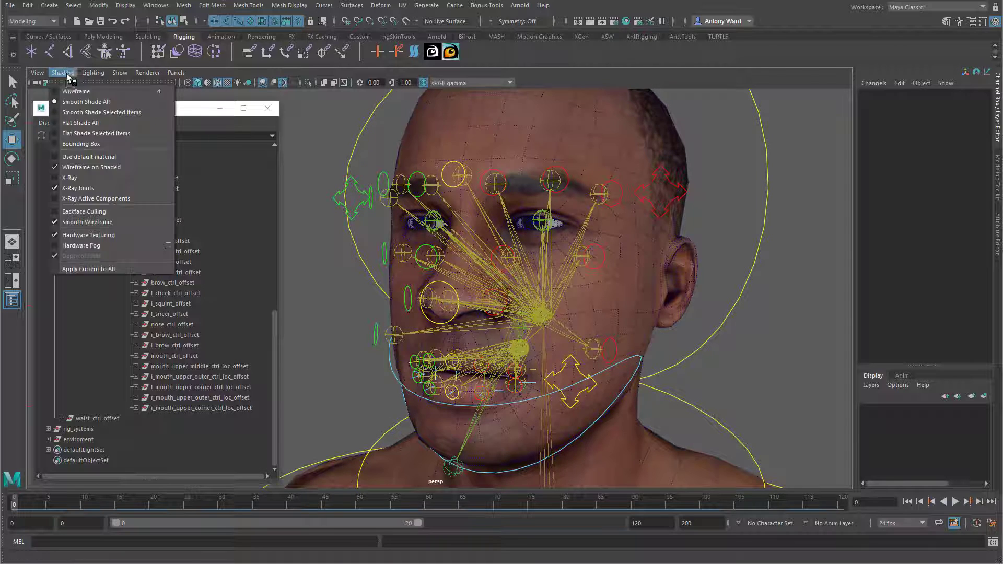
click(87, 188)
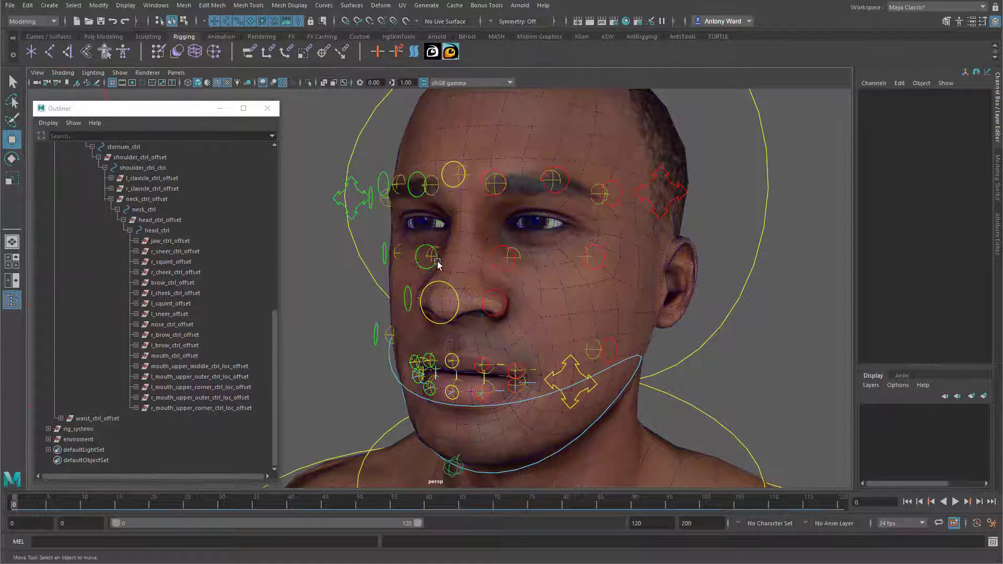
Step: Look over the face controls from several angles and select mouth_ctrl
alt+drag(439, 261, 470, 374)
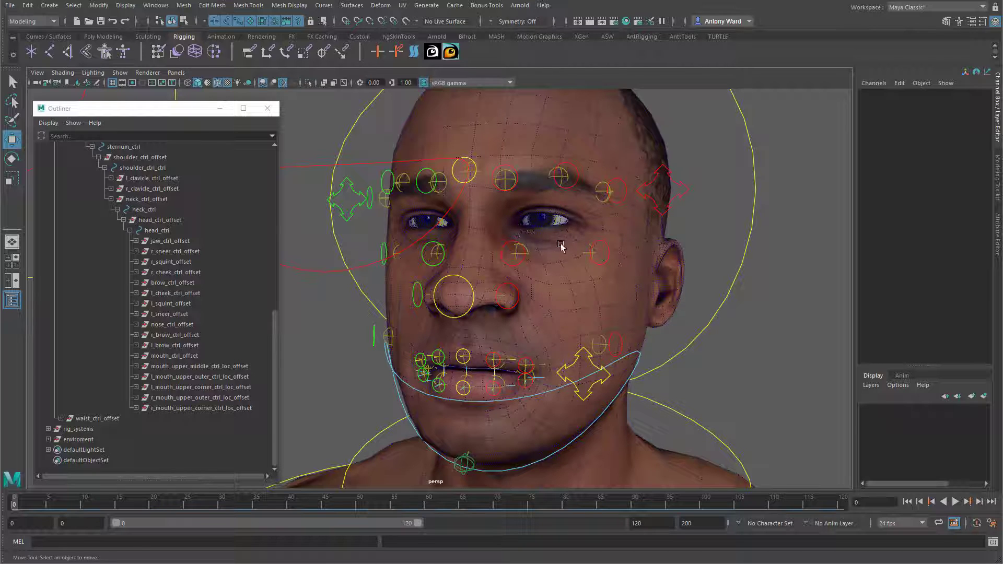
alt+drag(560, 246, 490, 323)
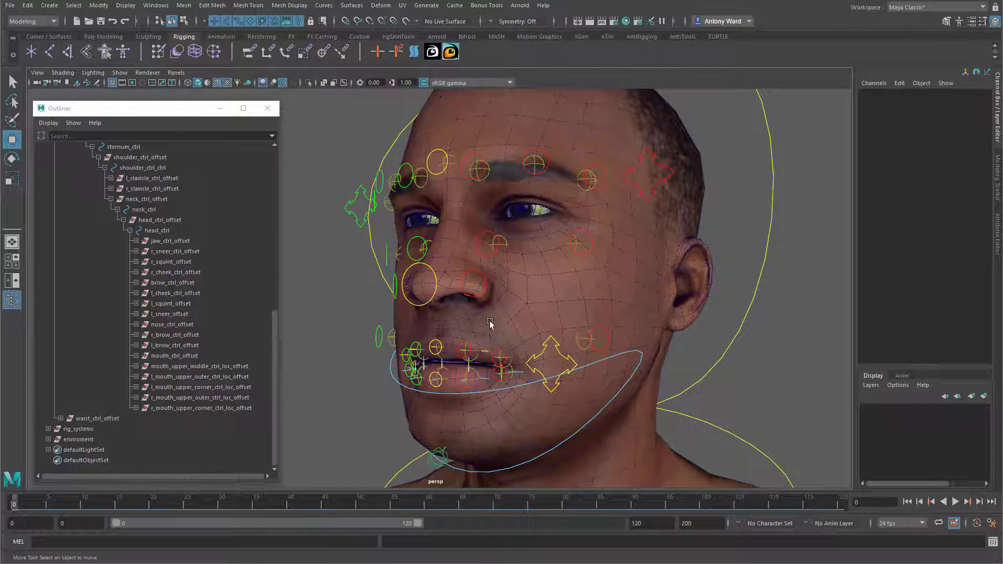
click(557, 389)
alt+drag(537, 419, 542, 419)
click(583, 365)
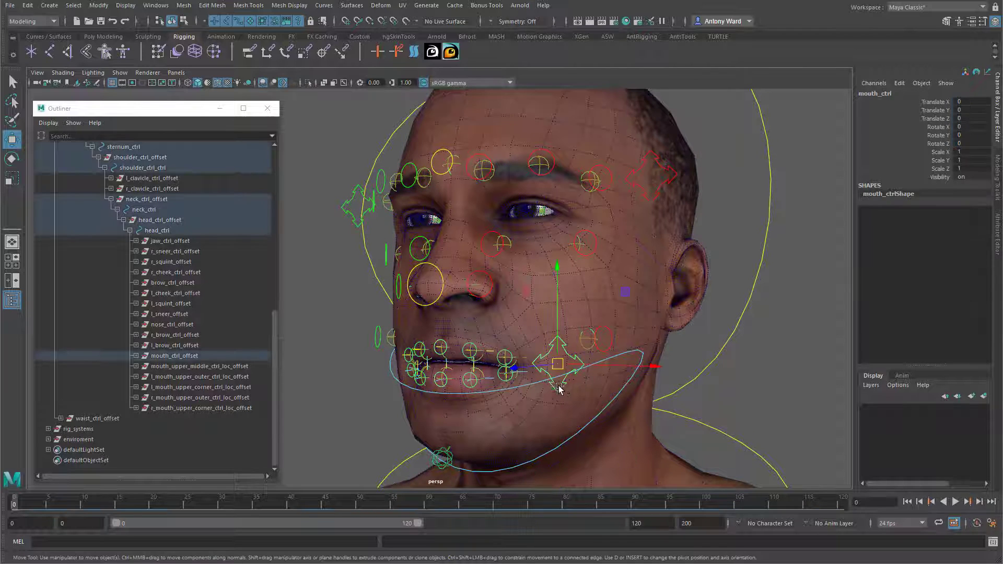
alt+drag(582, 366, 584, 372)
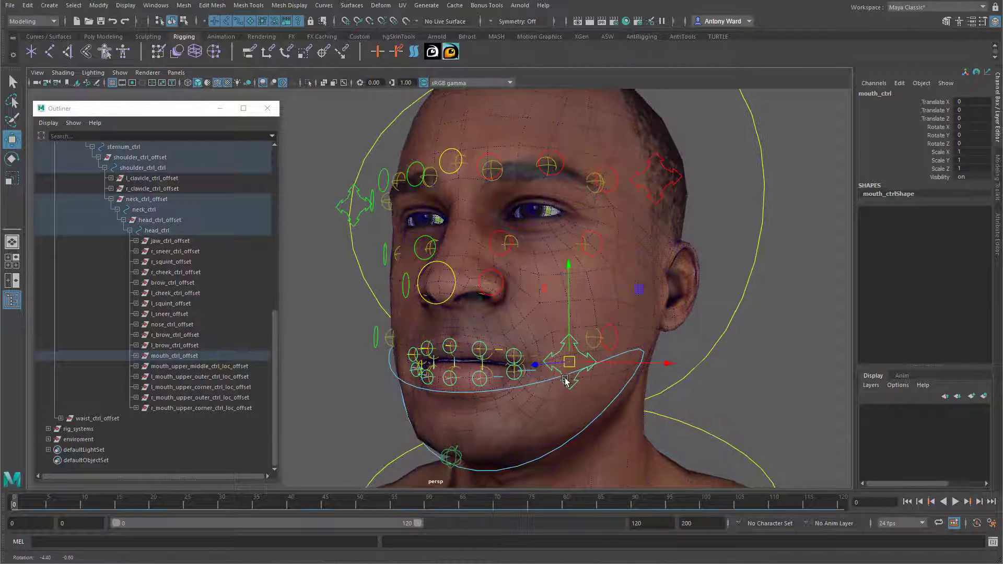
Step: Test the rig by rotating head_ctrl and opening the jaw with jaw_ctrl, undo the rotations and clear the selection
click(724, 308)
key(e)
mouse_move(559, 282)
mouse_down()
mouse_move(541, 291)
mouse_move(564, 312)
mouse_move(597, 291)
mouse_move(537, 291)
mouse_move(590, 291)
mouse_move(564, 294)
mouse_move(557, 268)
mouse_up()
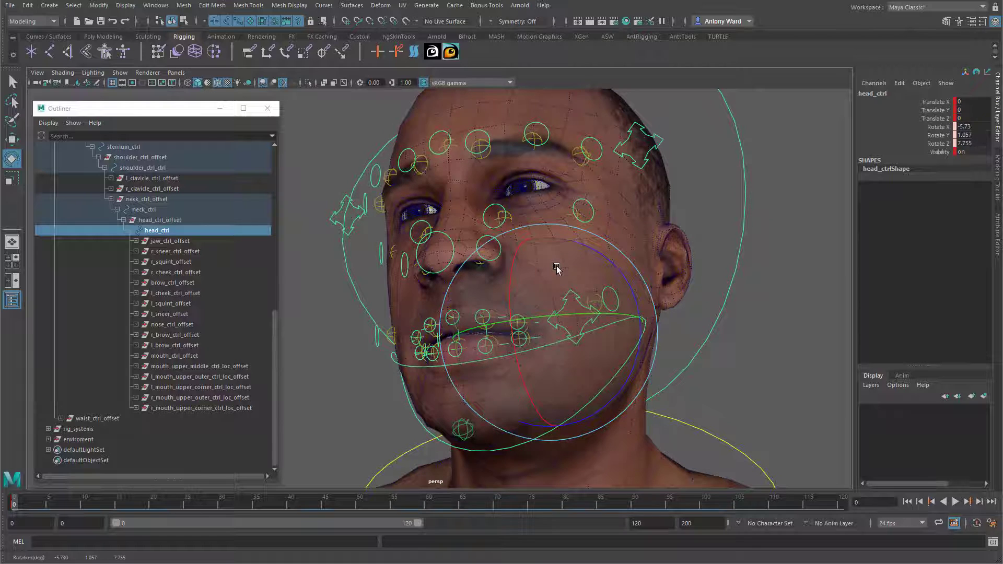
click(413, 414)
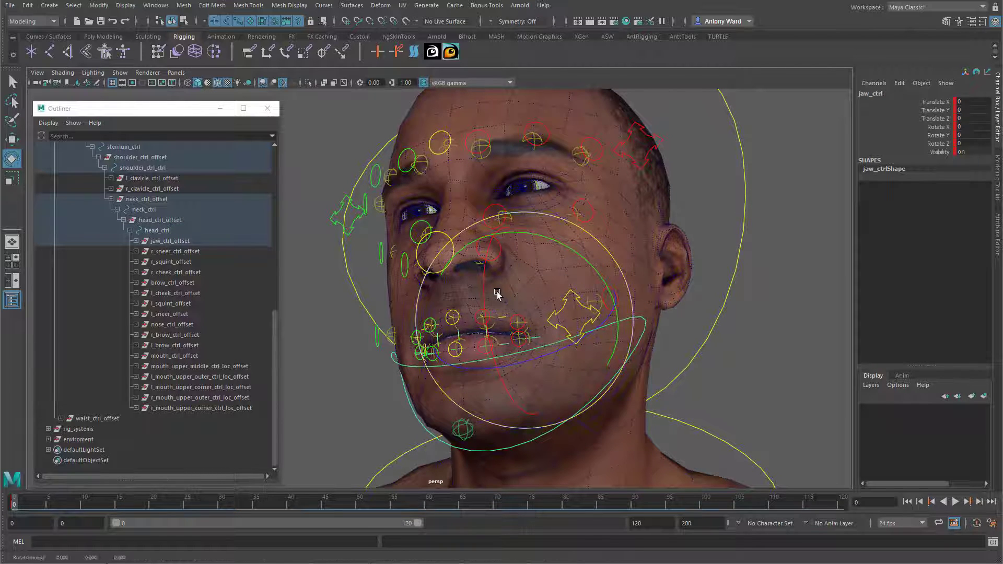
drag(497, 293, 508, 334)
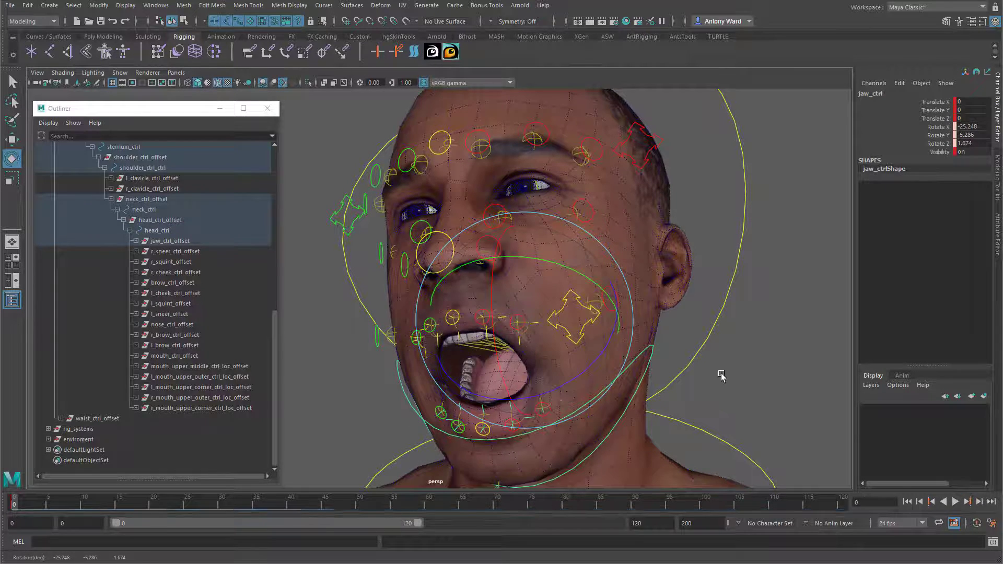
key(ctrl+z)
key(ctrl+z)
key(ctrl+z)
mouse_move(688, 330)
alt+mouse_down()
mouse_move(658, 332)
mouse_move(686, 337)
alt+mouse_up()
click(739, 369)
alt+drag(739, 370, 637, 360)
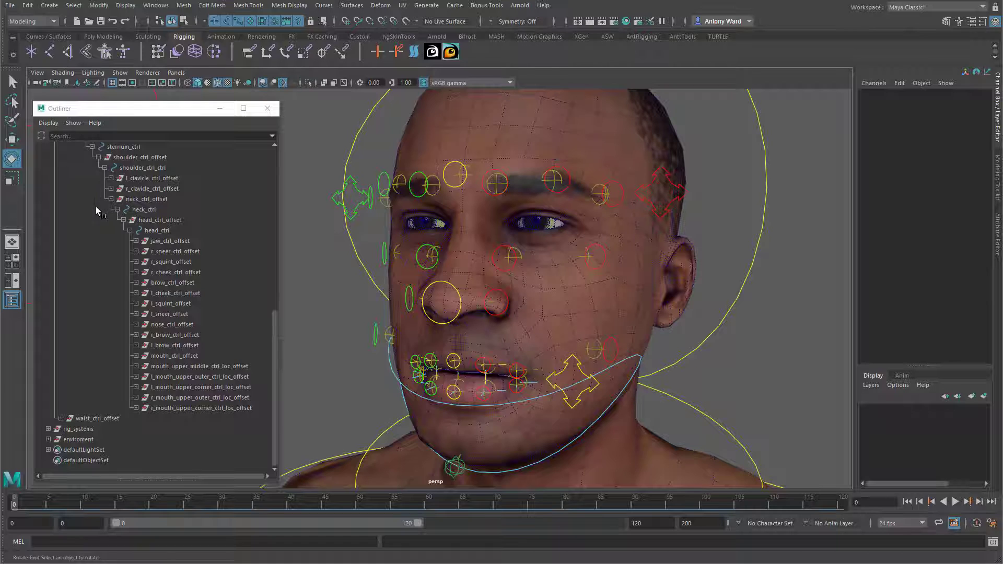
Step: Parent-constrain the l_cheek joint to l_cheek_ctrl with Maintain offset off and all translate and rotate axes constrained
scroll(96, 205, up, 10)
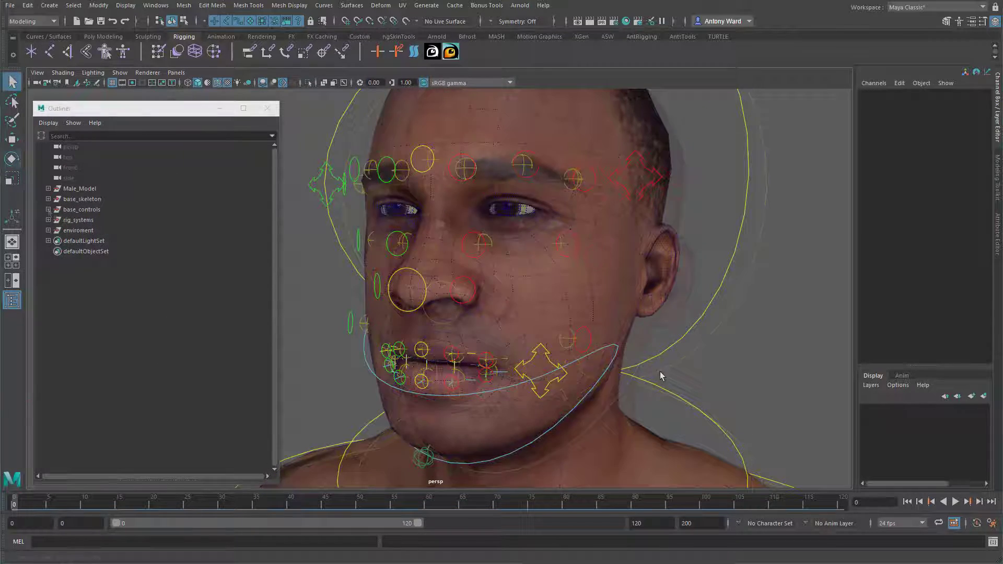
mouse_move(493, 324)
alt+mouse_down()
mouse_move(484, 334)
mouse_move(494, 343)
alt+mouse_up()
alt+middle_drag(578, 399, 538, 386)
alt+right_drag(538, 385, 568, 378)
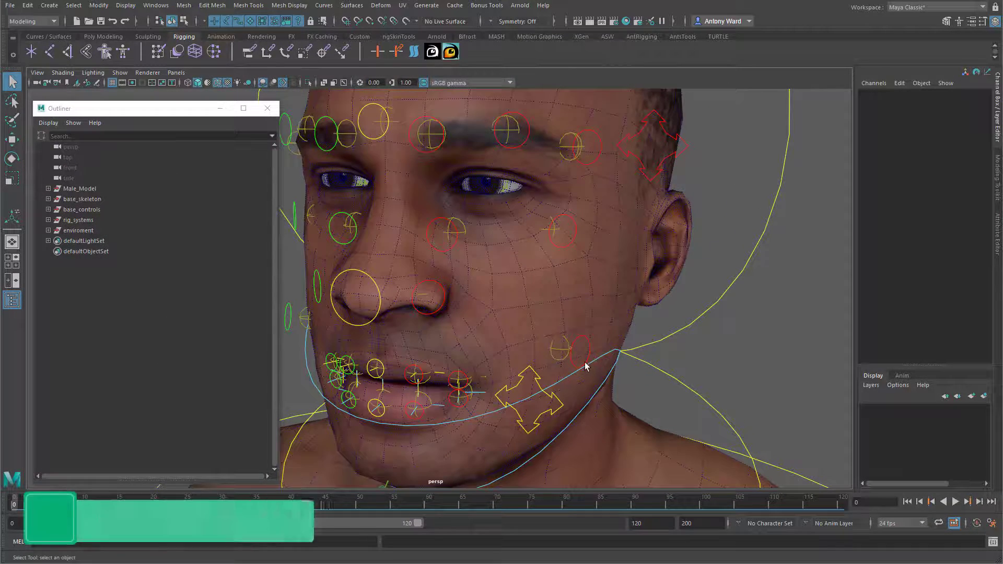
click(584, 362)
shift+click(562, 351)
key(space)
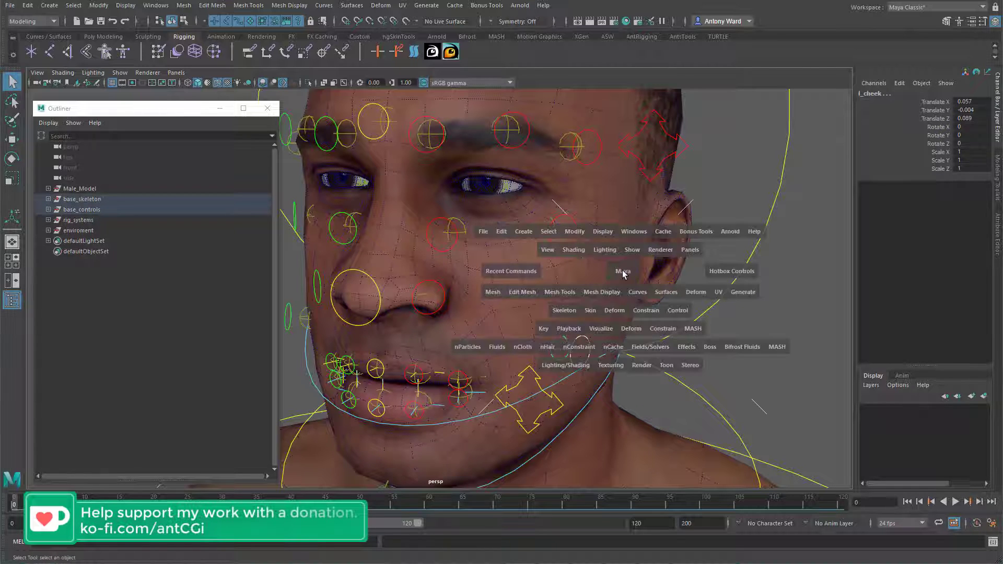
click(637, 312)
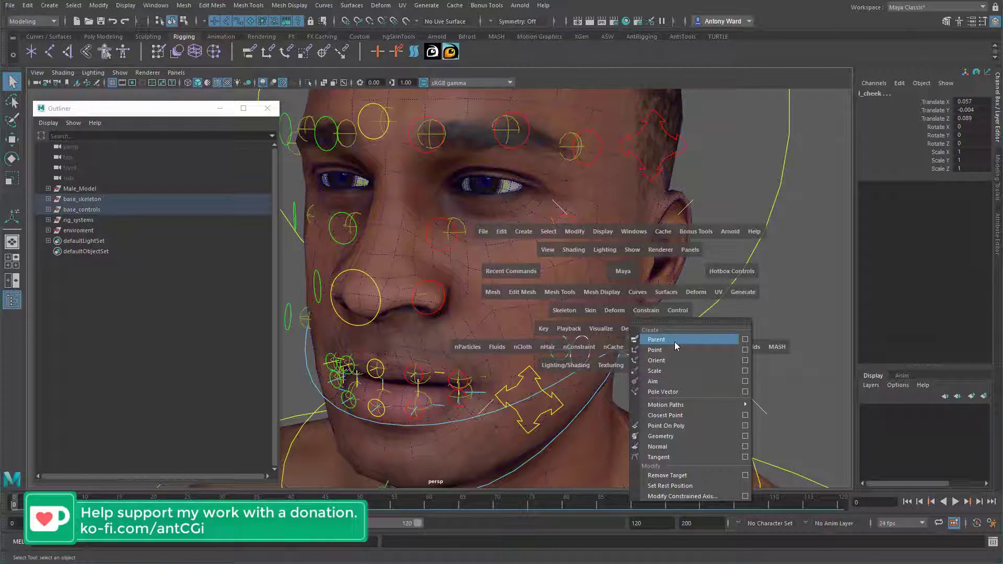
click(744, 339)
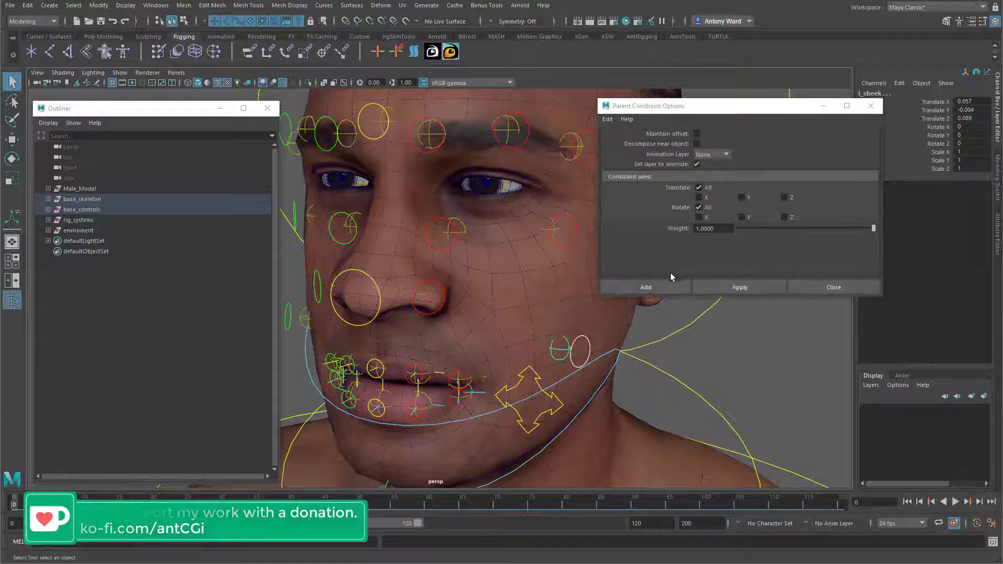
click(648, 287)
alt+drag(546, 249, 547, 251)
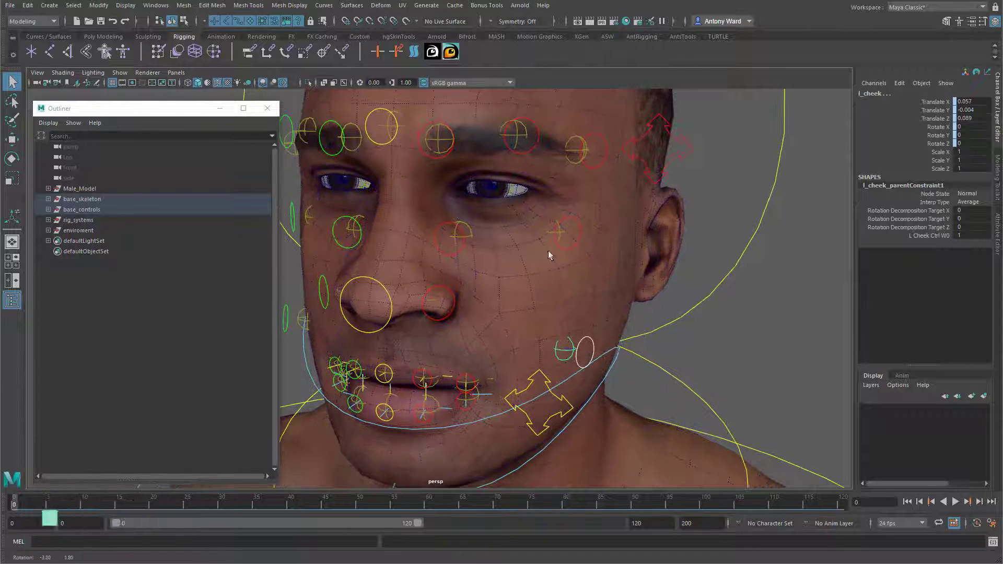
Step: Parent-constrain the l_squint and l_sneer joints to their matching controls
click(453, 243)
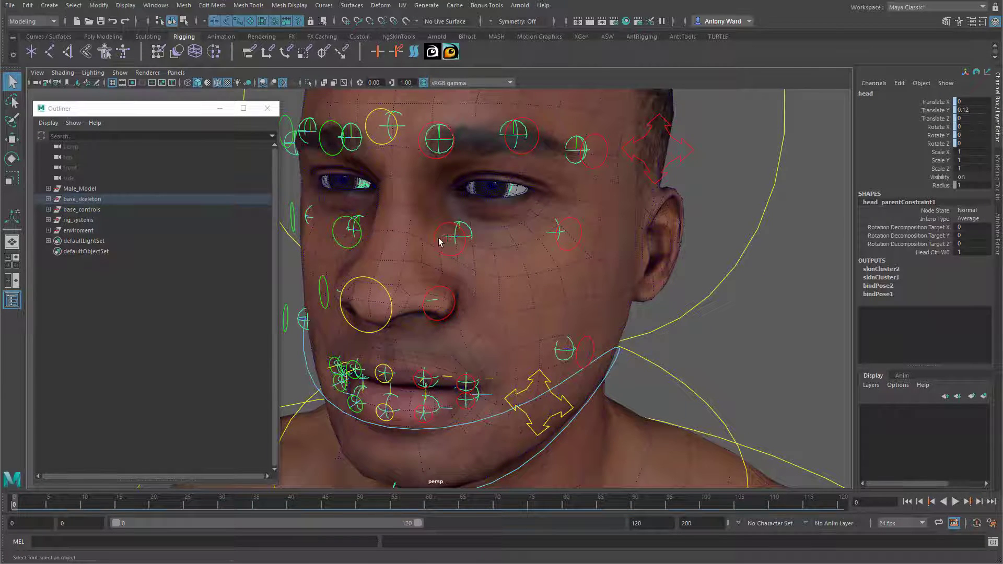
alt+drag(439, 242, 585, 223)
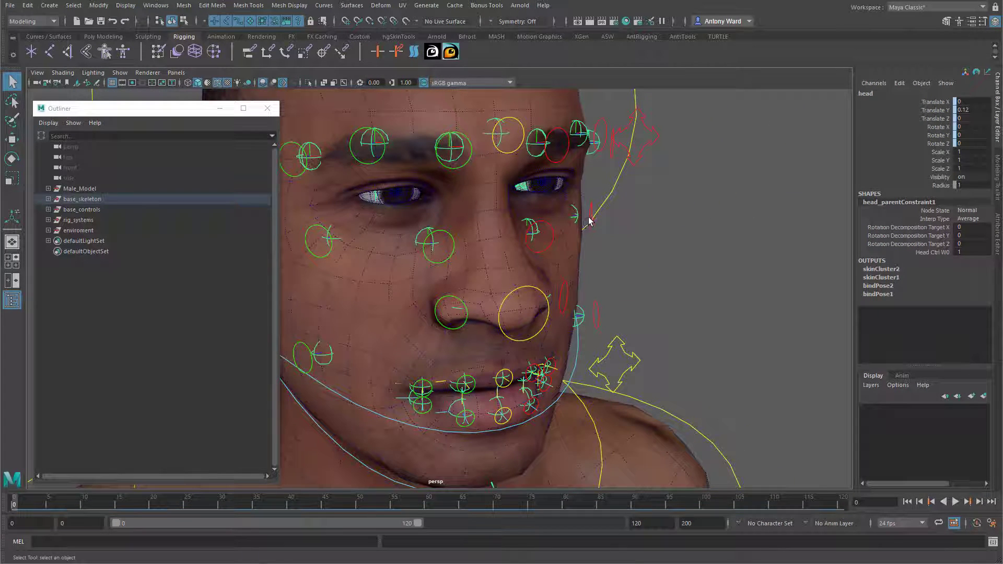
click(589, 221)
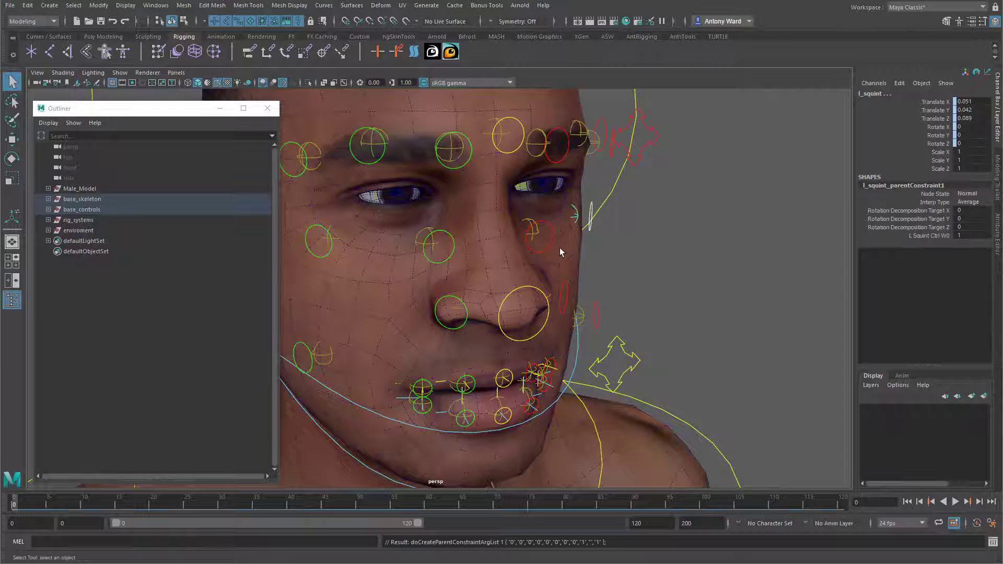
click(529, 223)
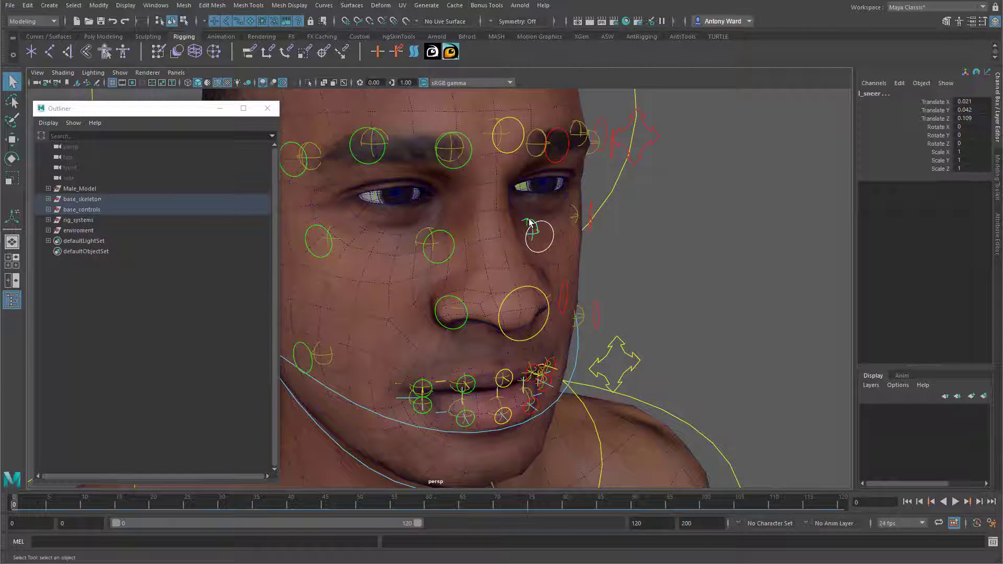
key(g)
Step: Parent-constrain the left middle, outer and inner brow joints to their matching brow controls
click(604, 125)
alt+drag(605, 126, 557, 194)
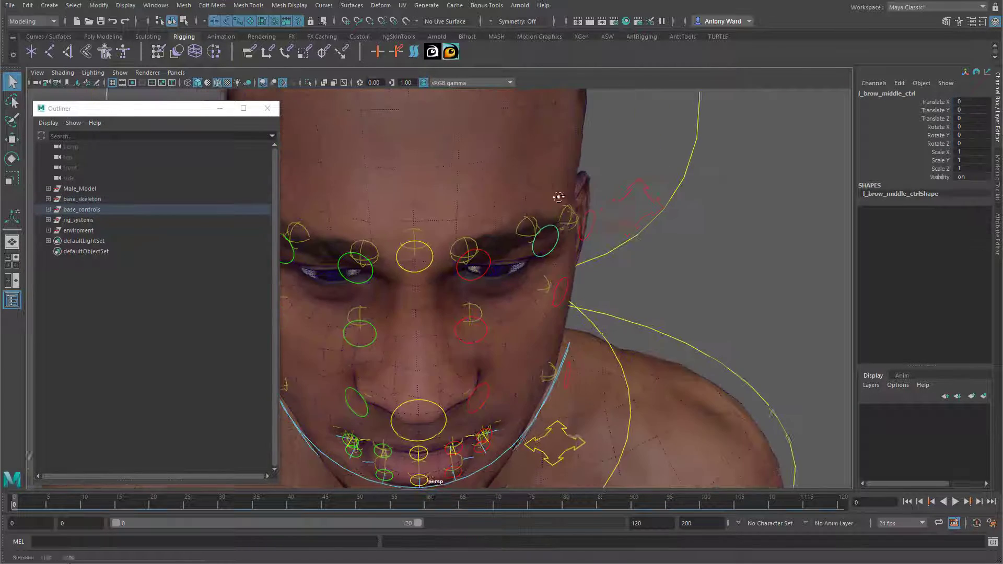
shift+click(532, 228)
key(g)
click(584, 223)
shift+click(570, 221)
key(g)
click(456, 257)
shift+click(460, 251)
key(g)
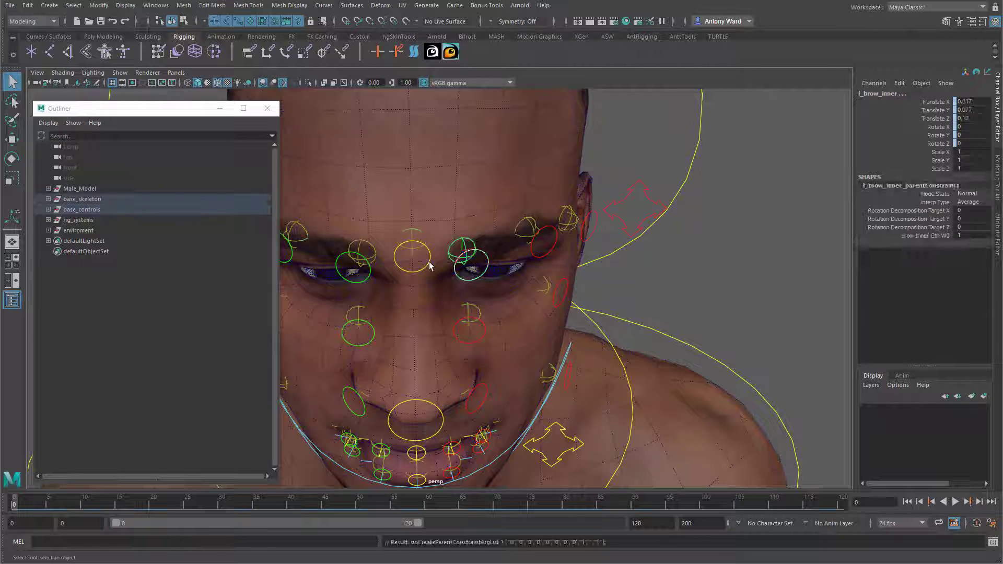
Step: Parent-constrain the r_brow_outer joint to its matching brow control
alt+drag(430, 266, 568, 239)
click(570, 239)
shift+click(559, 221)
key(g)
click(349, 246)
alt+drag(537, 318, 344, 276)
shift+click(373, 230)
key(g)
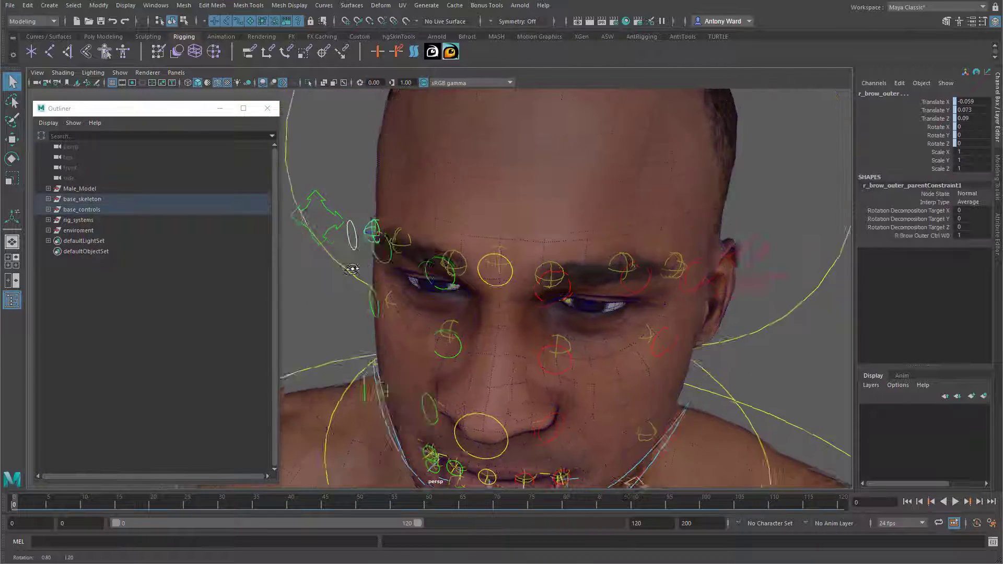
Step: Parent-constrain the remaining right brow joints and the central brow joint to their matching controls
shift+click(387, 242)
key(g)
shift+click(403, 265)
key(g)
click(442, 272)
shift+click(444, 269)
key(g)
alt+drag(391, 316, 389, 297)
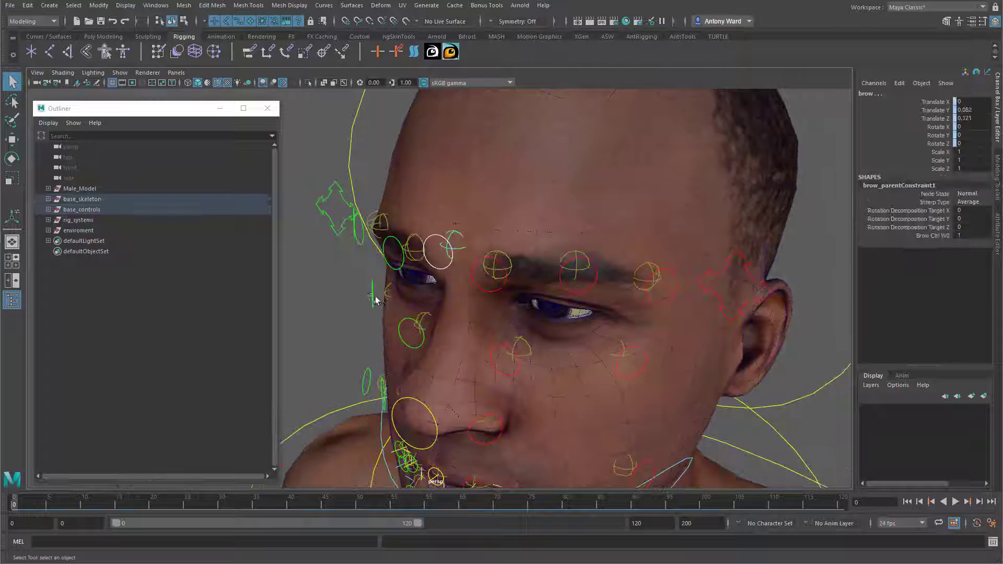
Step: Parent-constrain the r_squint and r_sneer joints to their matching controls
click(375, 297)
shift+click(386, 294)
key(g)
click(402, 339)
shift+click(417, 325)
key(g)
Step: Turn on X-Ray Joints and narrow the Outliner to reveal more of the face around the nose
mouse_move(375, 397)
alt+mouse_down()
mouse_move(485, 350)
mouse_move(378, 329)
mouse_move(360, 282)
alt+mouse_up()
click(356, 280)
click(63, 72)
click(92, 189)
drag(279, 272, 171, 272)
Step: Parent-constrain the nose joint to nose_ctrl
shift+click(396, 279)
key(g)
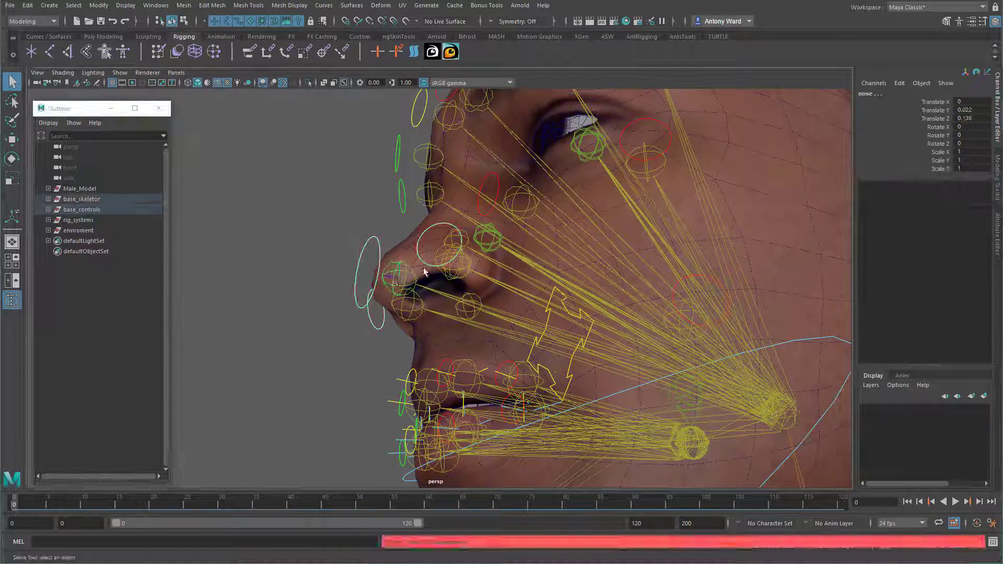
alt+drag(396, 279, 405, 274)
click(380, 261)
shift+click(409, 273)
double_click(249, 51)
Step: Parent-constrain the left and right nostril joints to their matching nostril controls
click(438, 244)
alt+drag(438, 244, 397, 225)
shift+click(393, 225)
key(g)
click(362, 306)
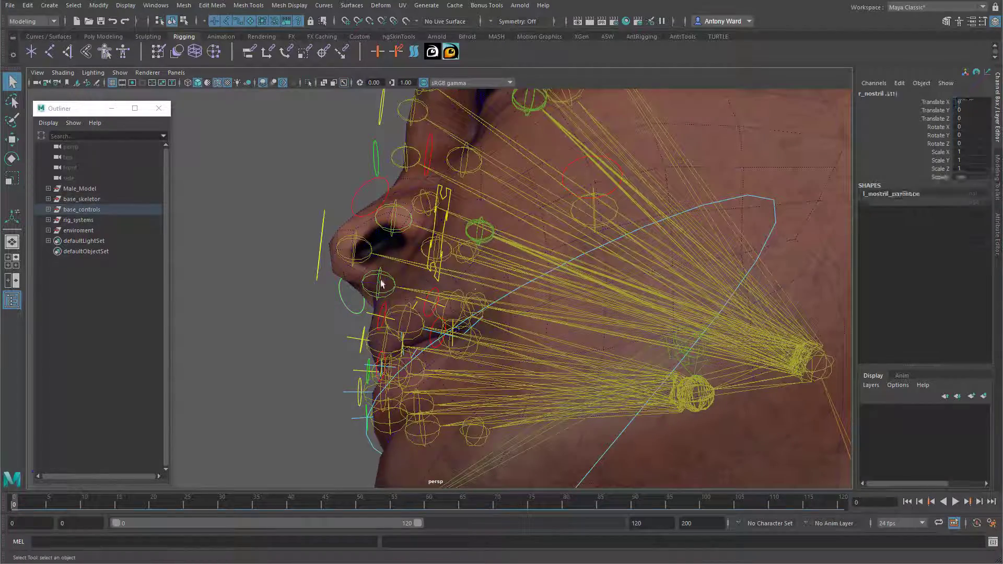
shift+click(381, 284)
key(g)
Step: Test-move the left cheek, squint and brow controls and the main right brow control, undoing the moves
alt+drag(381, 284, 582, 346)
alt+right_drag(582, 346, 519, 329)
alt+drag(519, 329, 526, 310)
click(524, 331)
key(w)
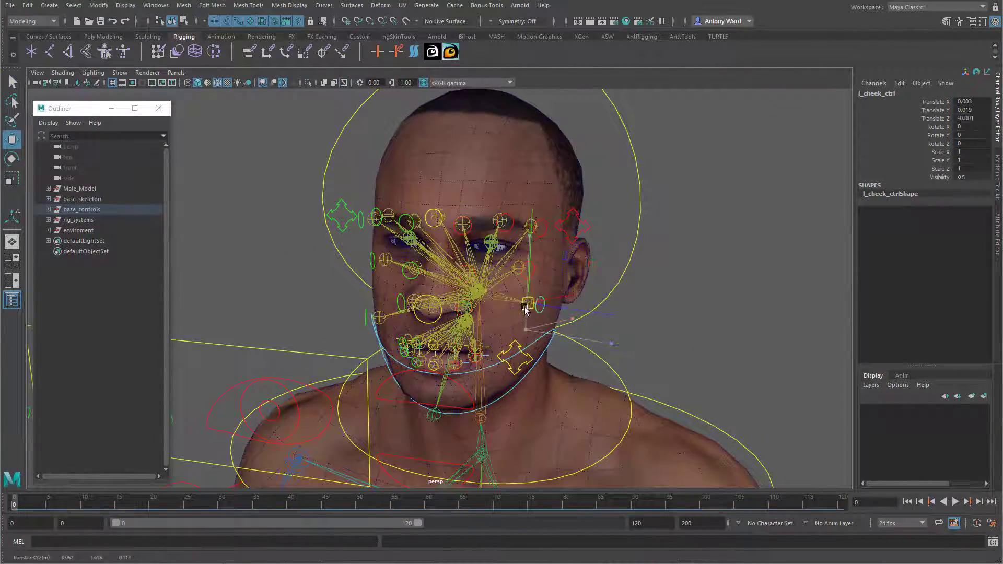
click(532, 276)
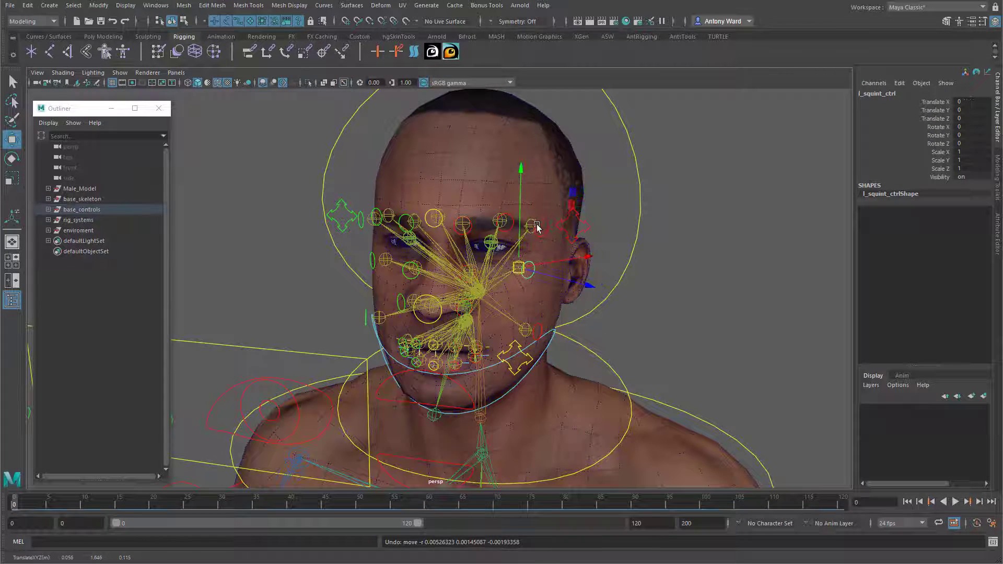
click(573, 199)
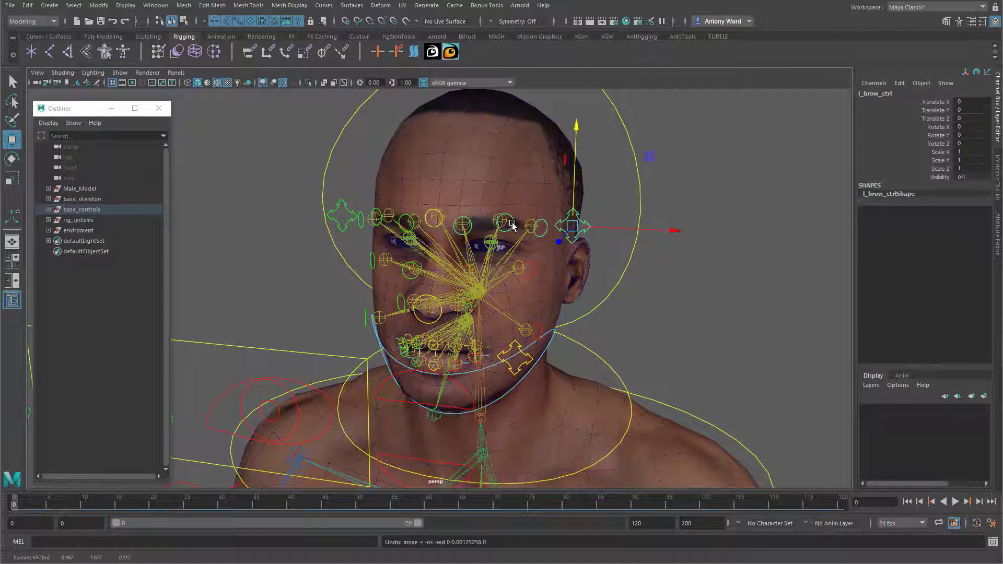
click(502, 221)
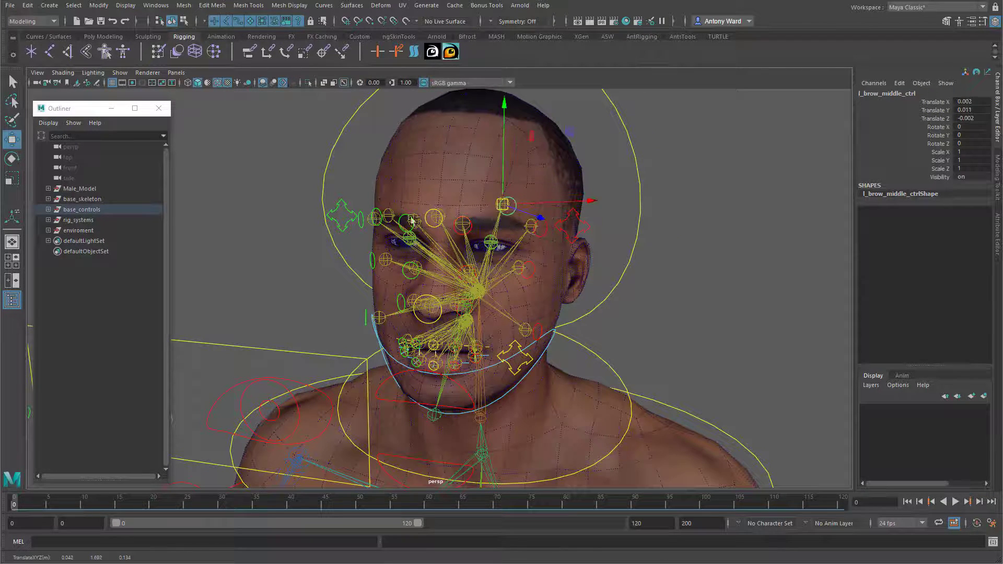
click(342, 214)
drag(336, 213, 337, 175)
key(ctrl+z)
Step: Test-move nose_ctrl and the left nostril control, undo the moves and clear the selection
alt+drag(320, 302, 366, 307)
click(375, 309)
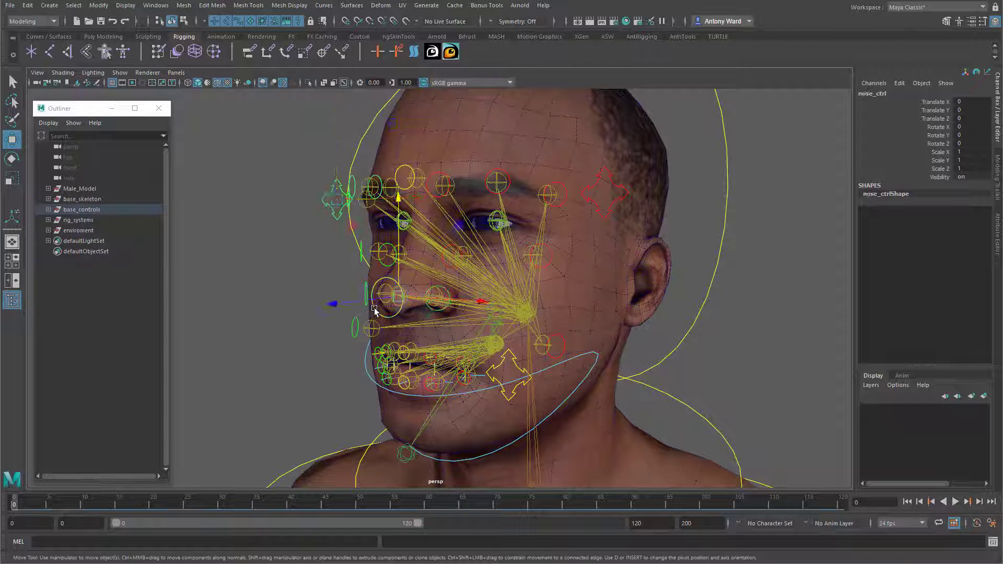
mouse_move(397, 263)
mouse_down()
mouse_move(390, 239)
mouse_move(383, 253)
mouse_up()
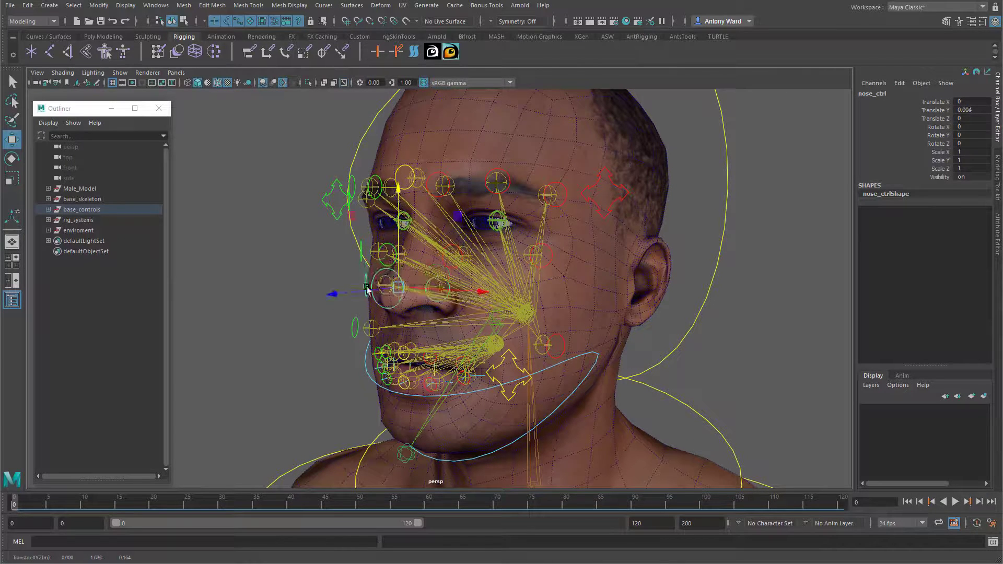
key(ctrl+z)
click(442, 309)
alt+drag(419, 327, 403, 331)
drag(429, 270, 635, 310)
click(635, 311)
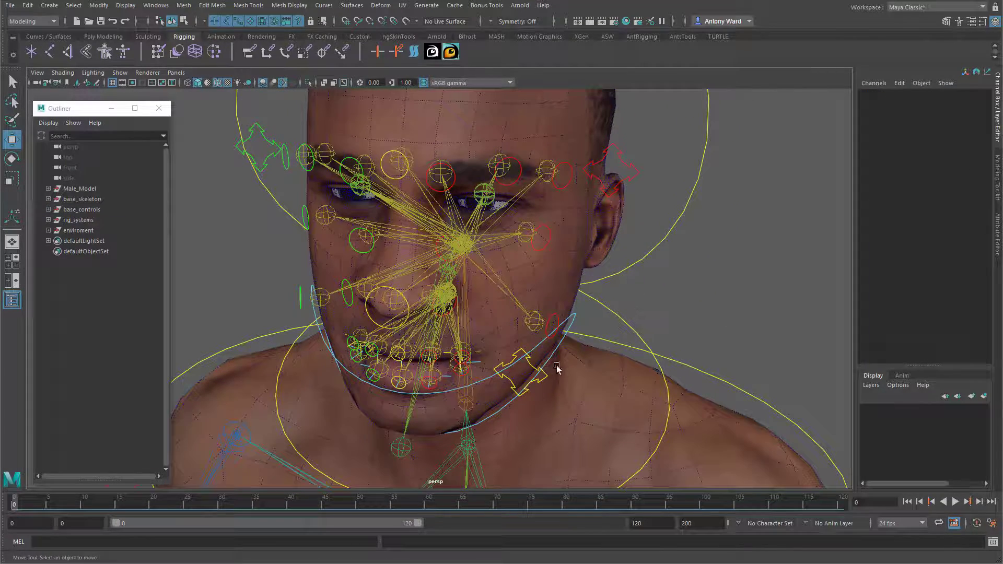
Step: Open the Connection Editor and connect the scale of l_cheek_ctrl to the scale of the l_cheek joint
click(157, 7)
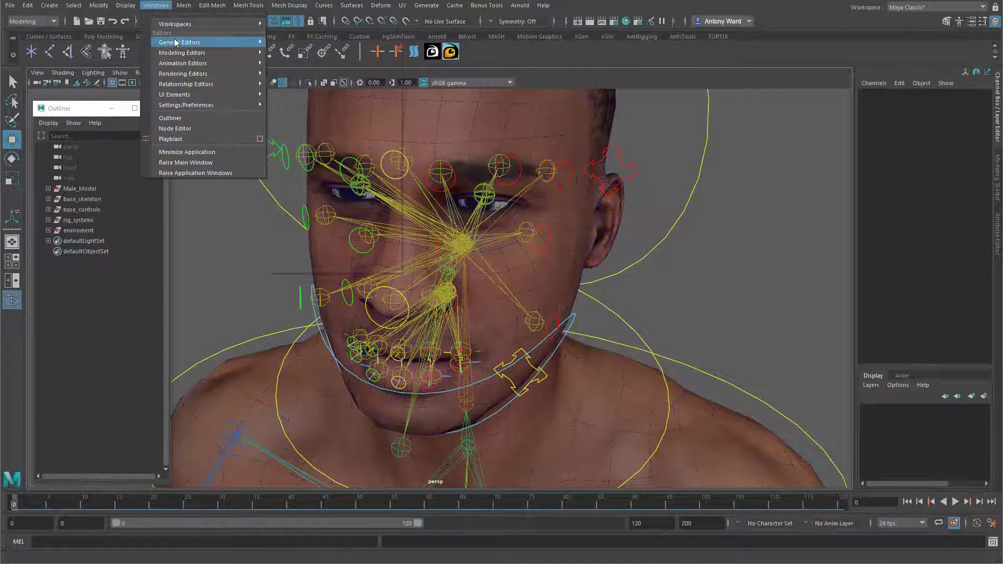
mouse_move(203, 43)
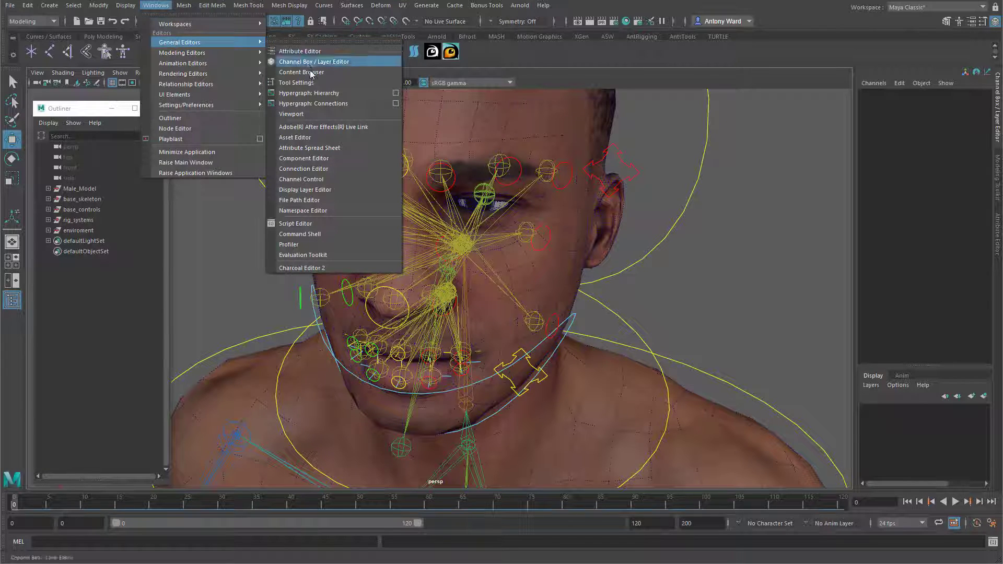
click(315, 168)
scroll(487, 298, up, 5)
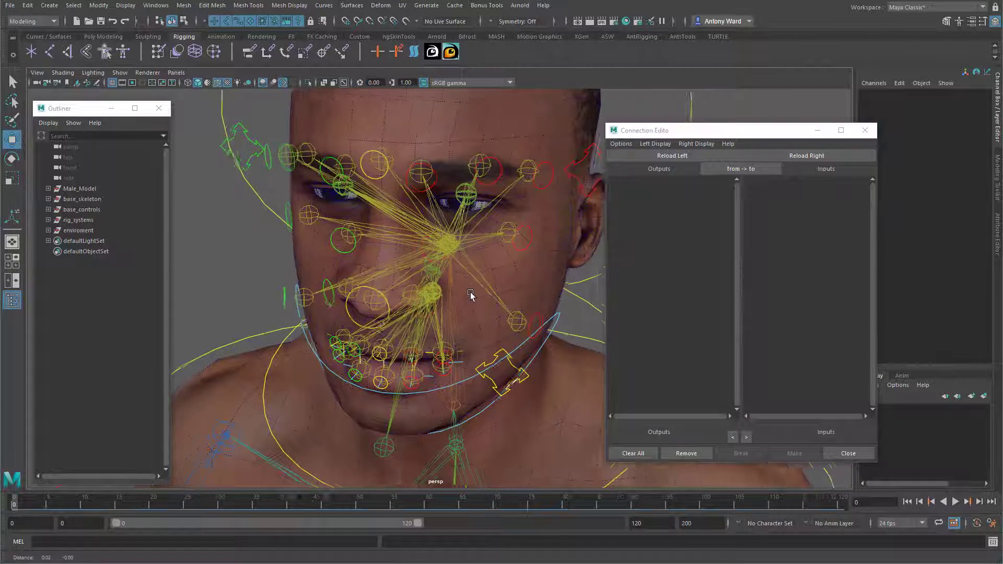
click(527, 320)
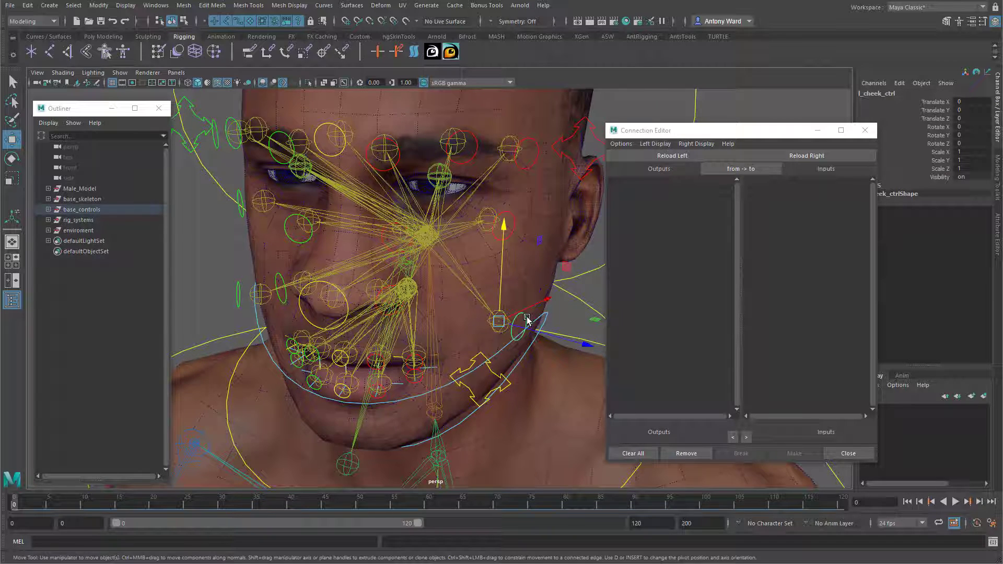
click(668, 156)
click(487, 322)
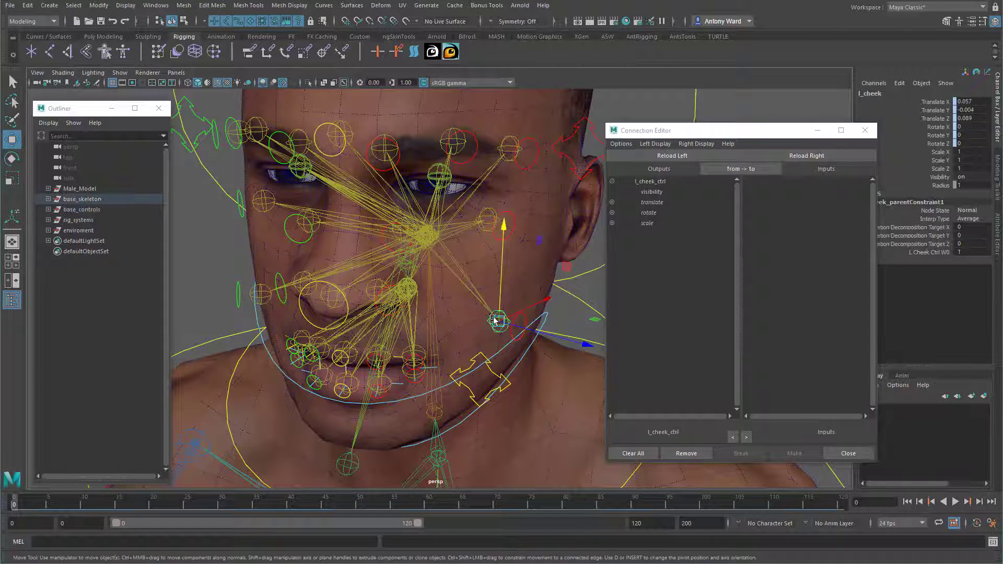
click(788, 155)
click(646, 223)
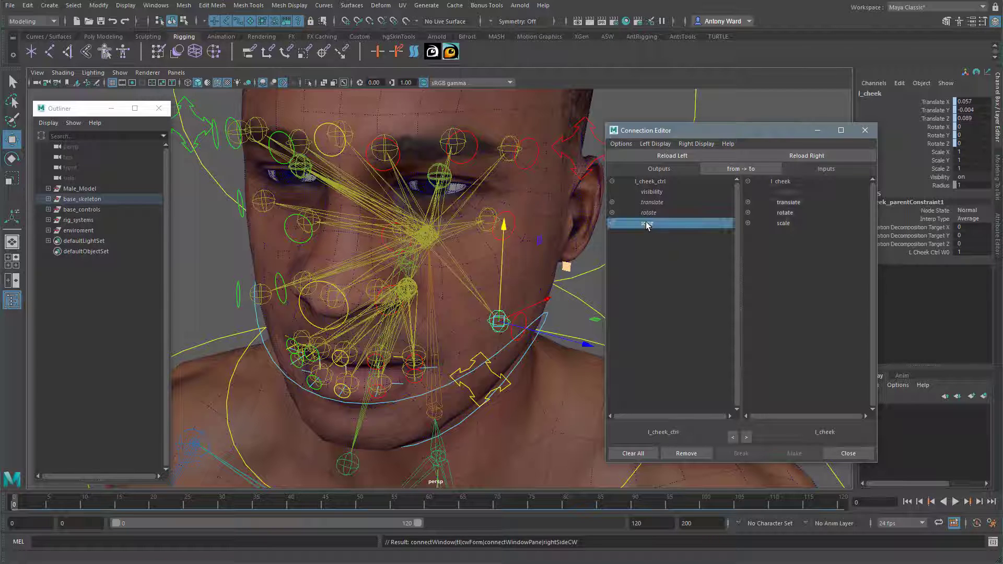
click(802, 222)
Step: Scale l_cheek_ctrl uniformly to about 2.415 and select the l_cheek joint to check the scale connection
alt+drag(540, 370, 557, 328)
click(499, 321)
key(r)
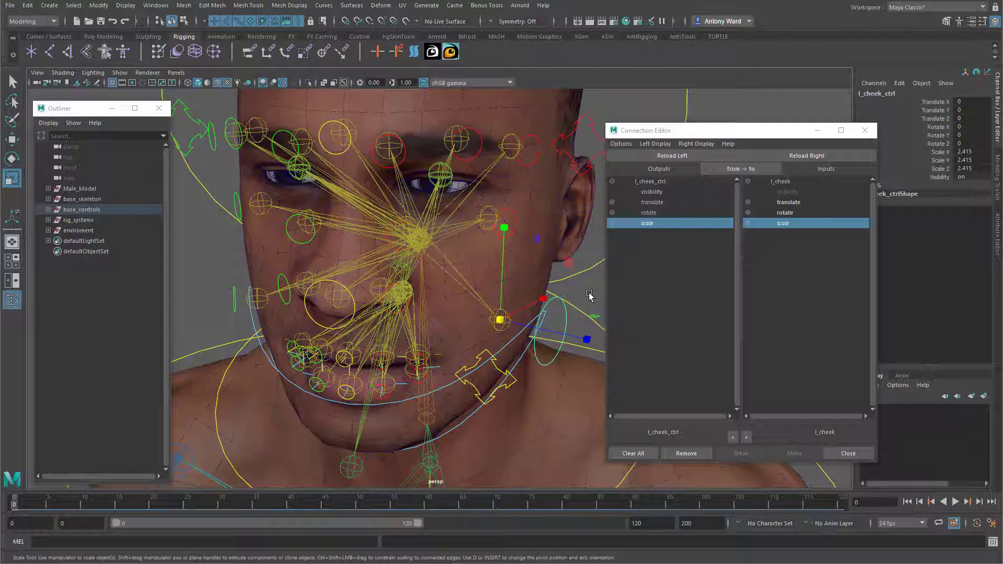
click(505, 331)
click(503, 323)
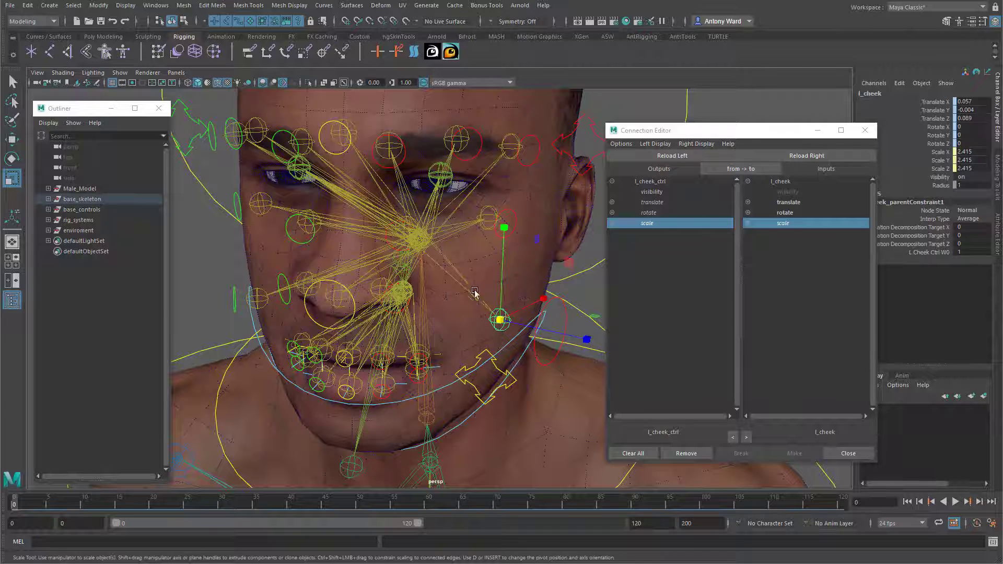
Step: Test-scale l_cheek_ctrl uniformly to about 2.098 and reset its Scale X, Y and Z to 1
alt+drag(476, 351, 553, 334)
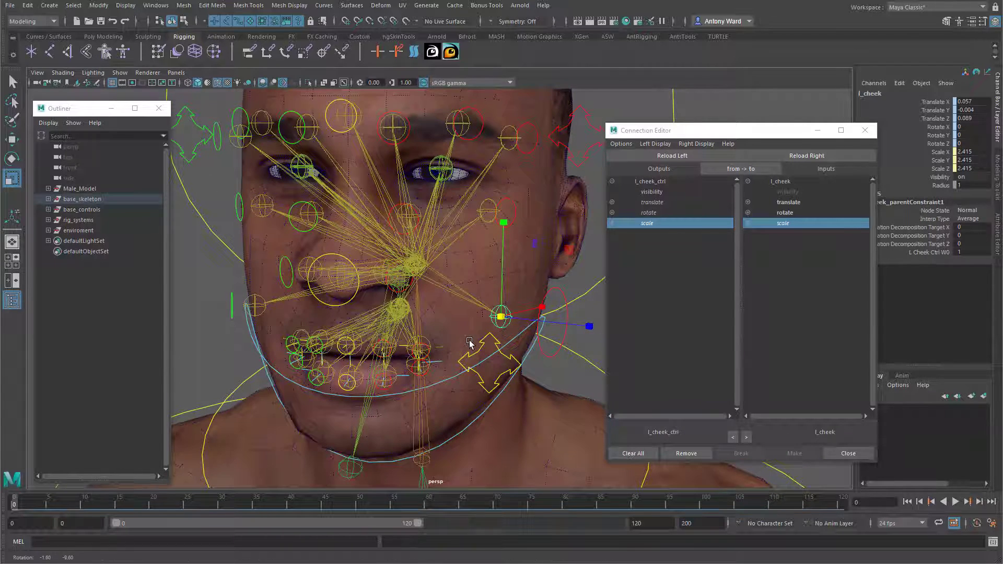
click(566, 337)
mouse_move(502, 317)
mouse_down()
mouse_move(433, 322)
mouse_move(491, 324)
mouse_up()
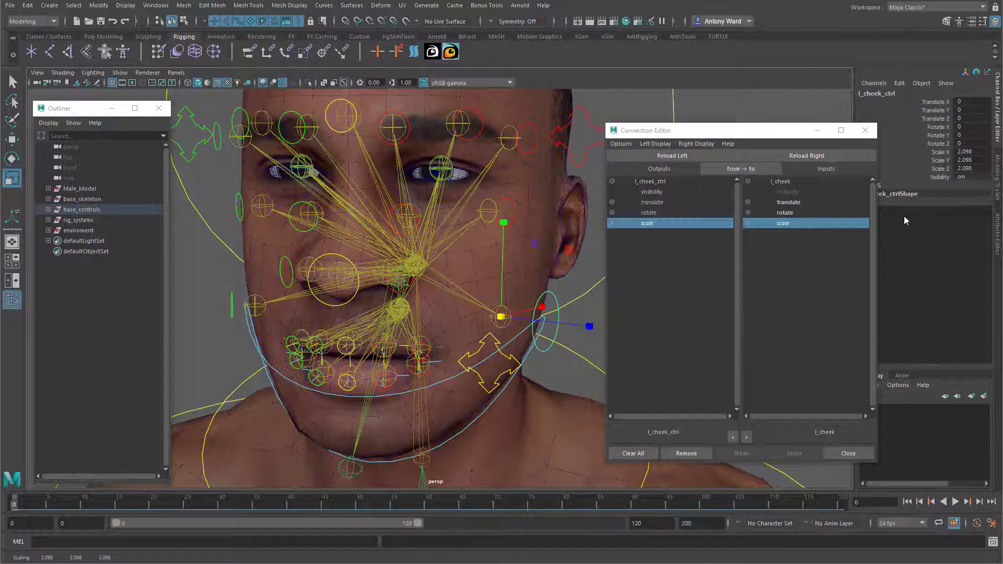
drag(975, 152, 973, 165)
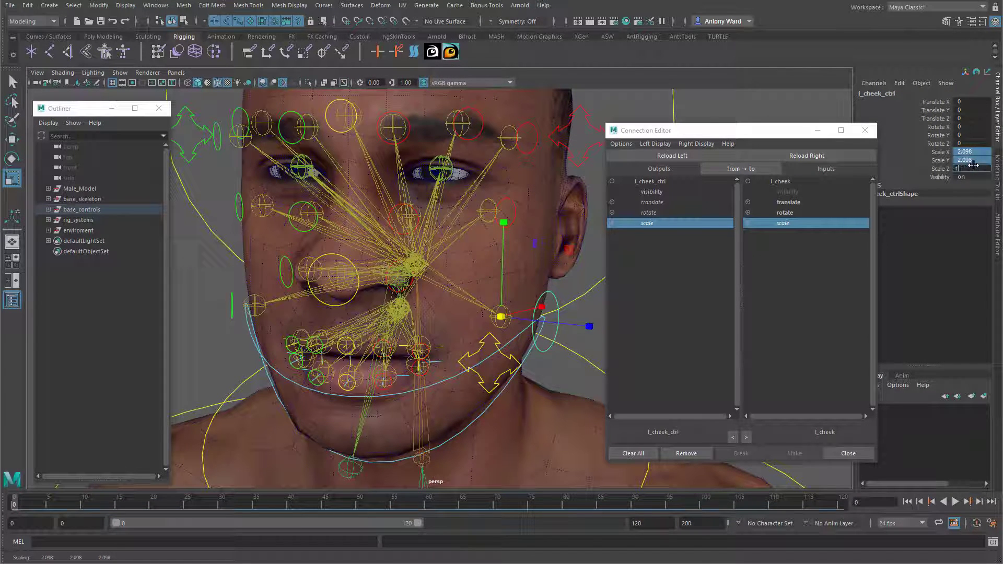
text(1)
key(Return)
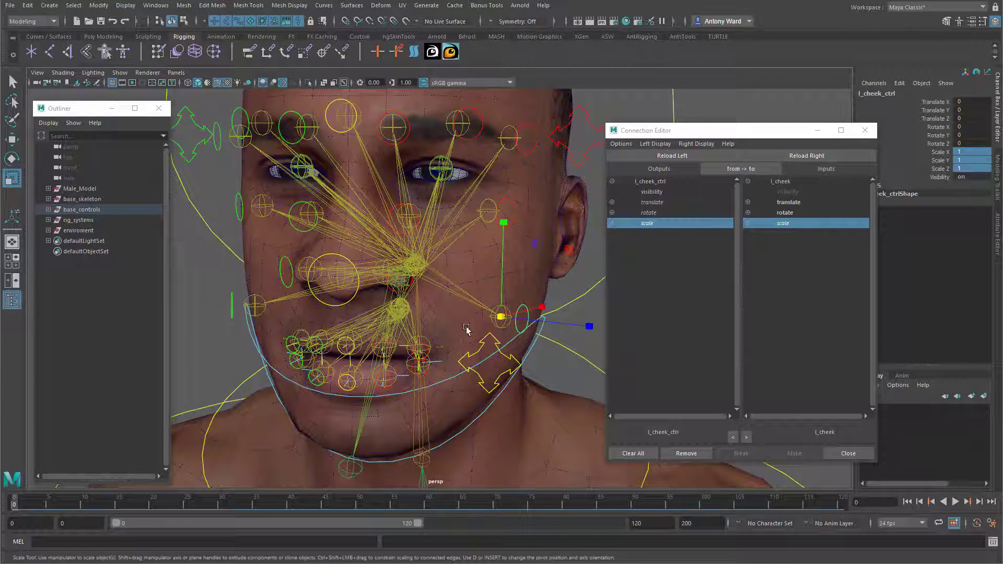
Step: Load r_cheek_ctrl and the r_cheek joint into the Connection Editor and connect the control's scale to the joint's scale
click(231, 308)
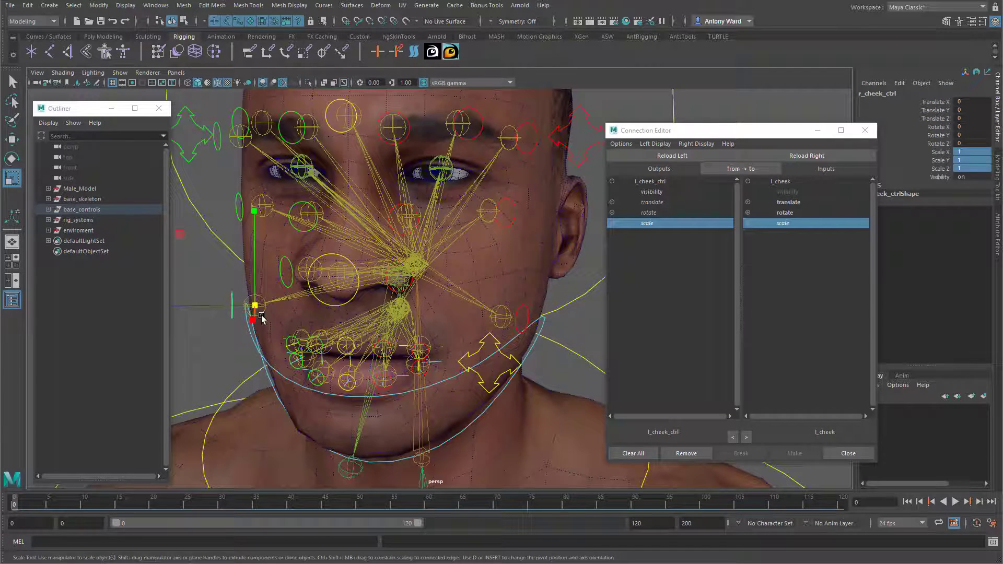
click(672, 157)
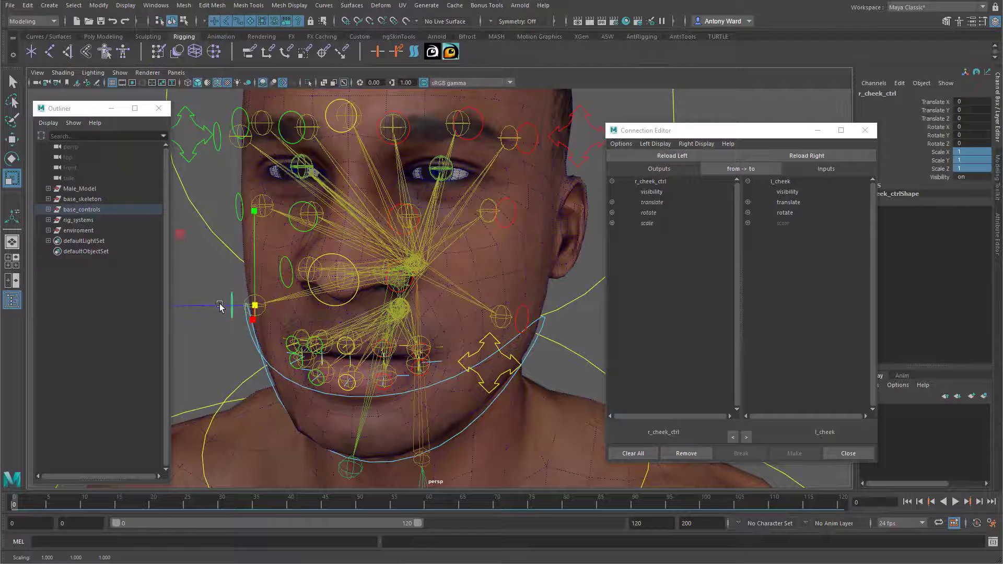
alt+drag(203, 294, 206, 301)
click(217, 273)
click(246, 298)
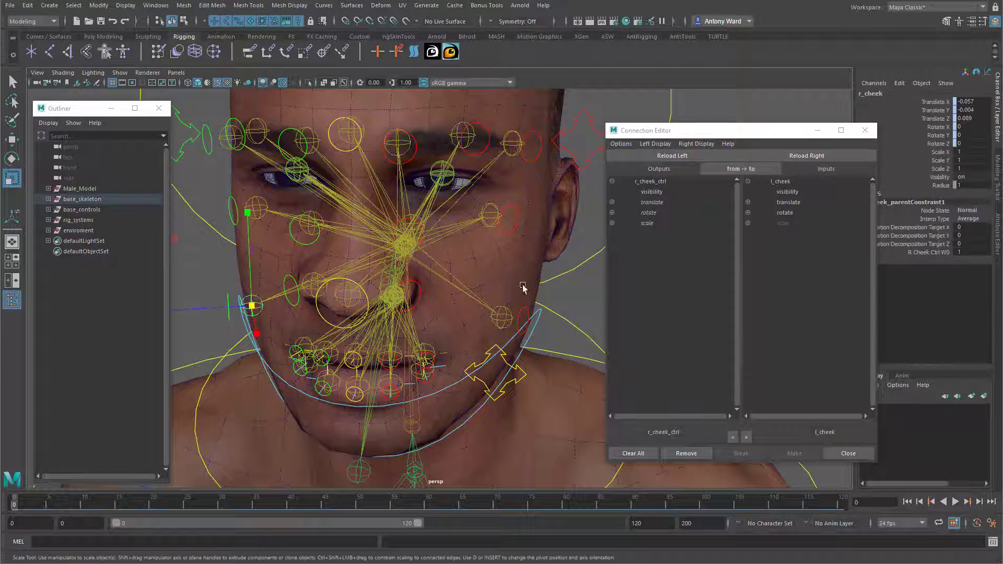
click(807, 155)
click(651, 224)
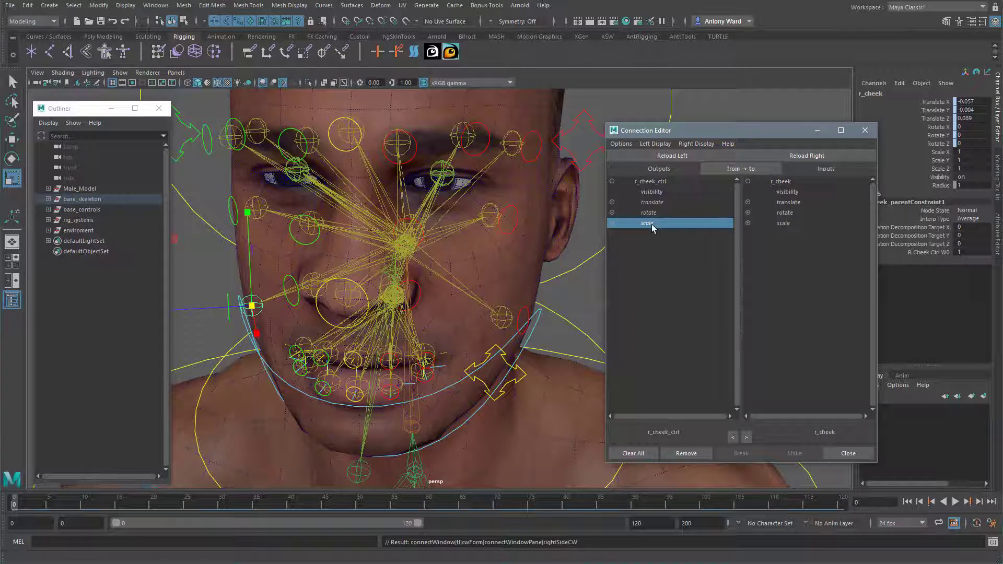
click(783, 224)
Step: Load nose_ctrl and the nose joint into the Connection Editor and connect the control's scale to the joint's scale
alt+drag(239, 311, 252, 299)
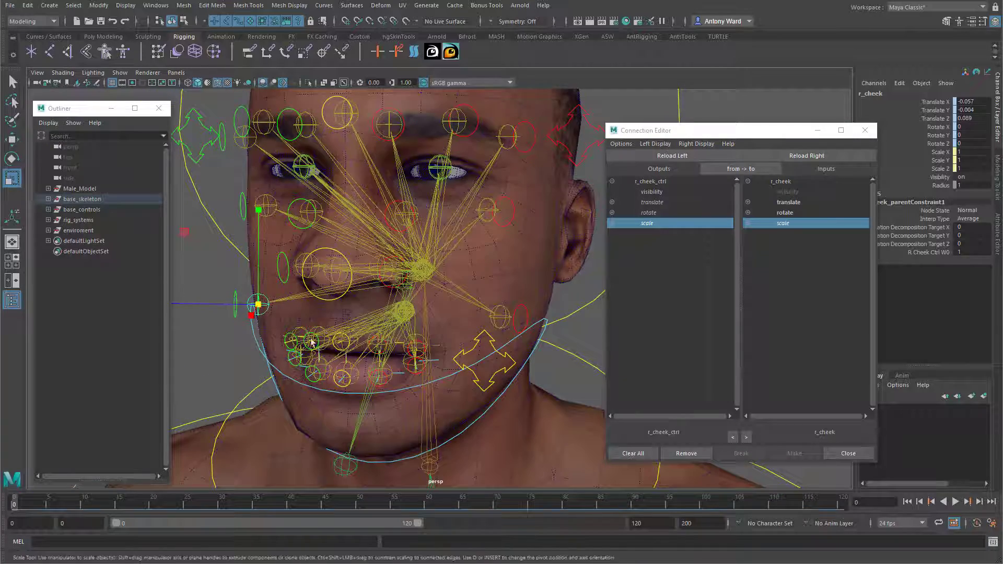
click(303, 286)
alt+drag(261, 299, 249, 316)
alt+right_drag(249, 317, 292, 312)
click(672, 156)
click(263, 291)
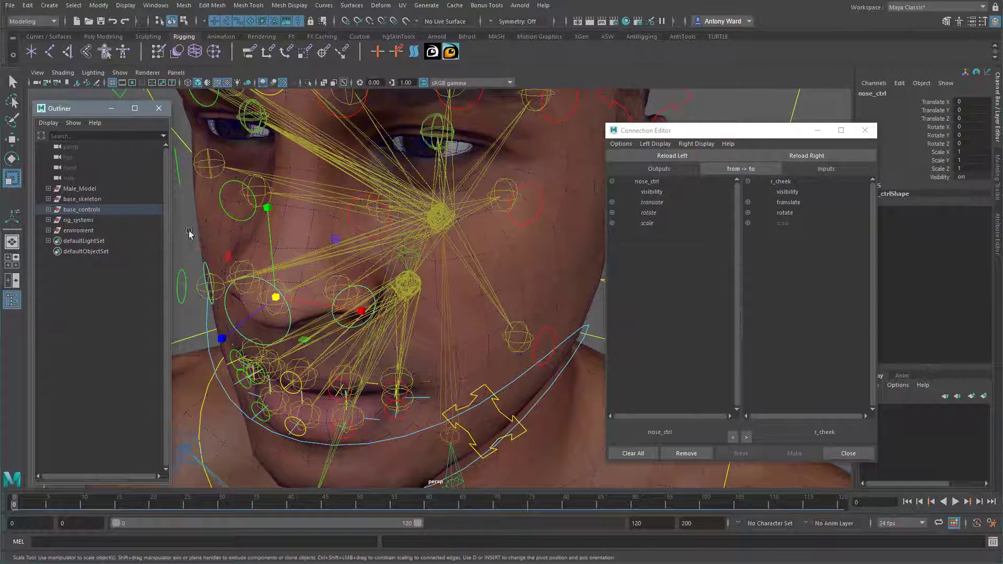
click(267, 307)
click(274, 298)
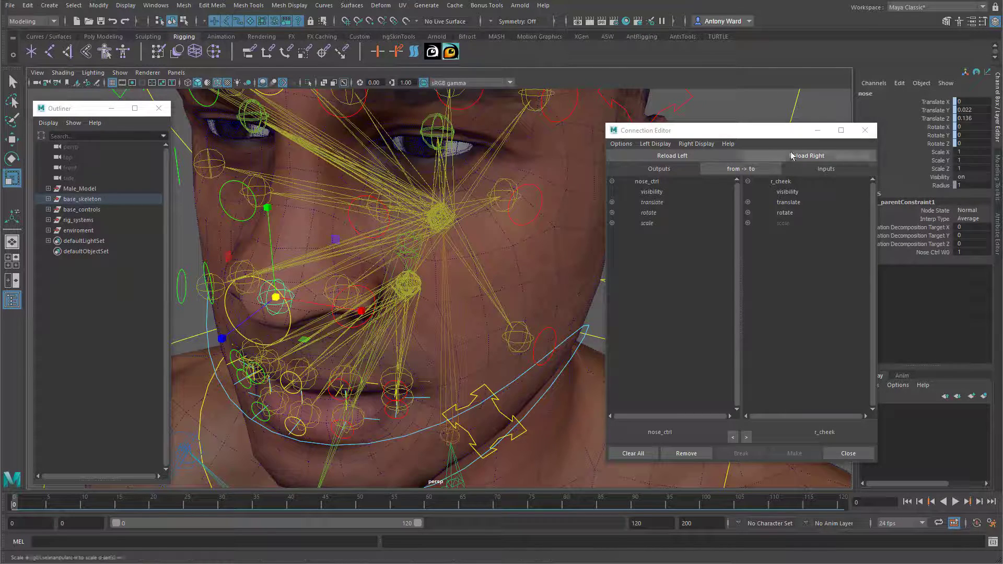
click(807, 156)
click(653, 223)
click(785, 223)
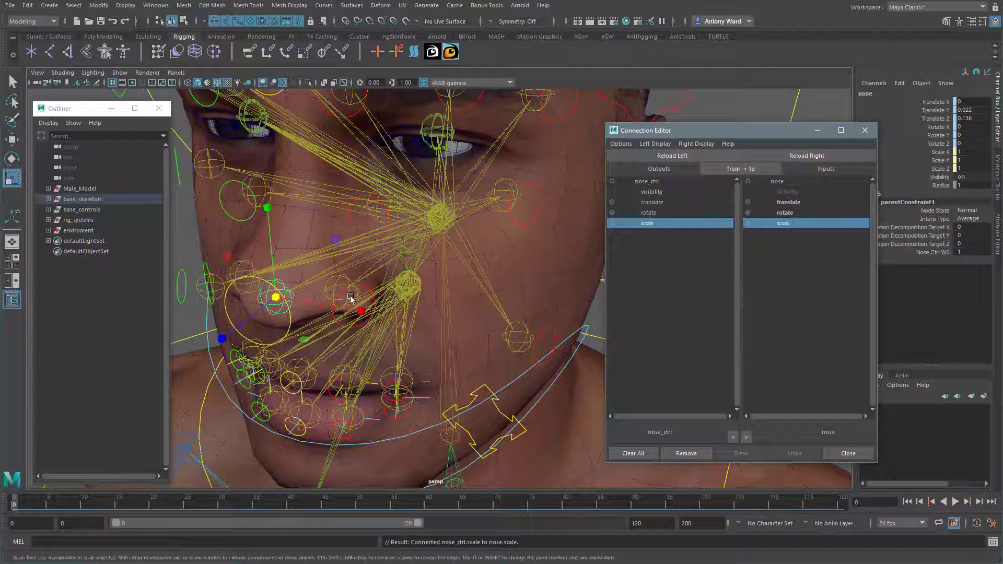
Step: Test the nose scale connection by scaling nose_ctrl, and undo the scaling
drag(275, 306, 279, 299)
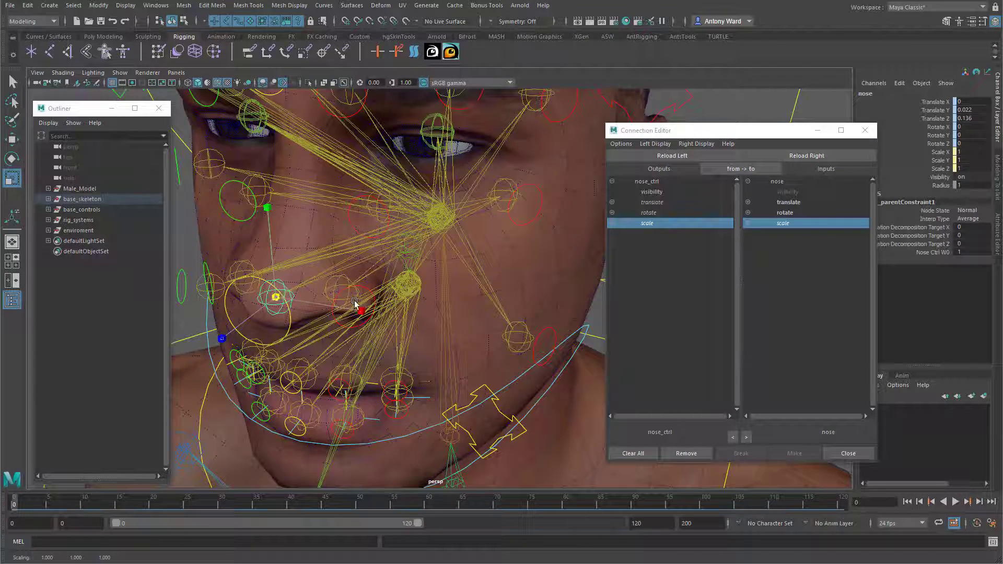
drag(355, 302, 351, 304)
click(225, 308)
drag(276, 298, 341, 310)
key(ctrl+z)
Step: Close the Connection Editor
alt+right_drag(517, 362, 321, 346)
alt+drag(428, 357, 425, 329)
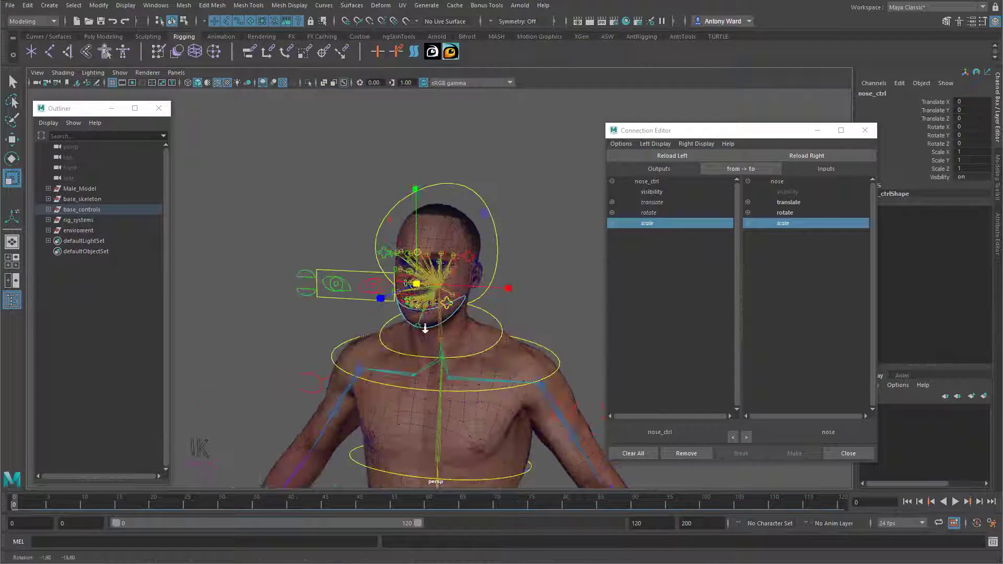
alt+right_drag(425, 329, 705, 329)
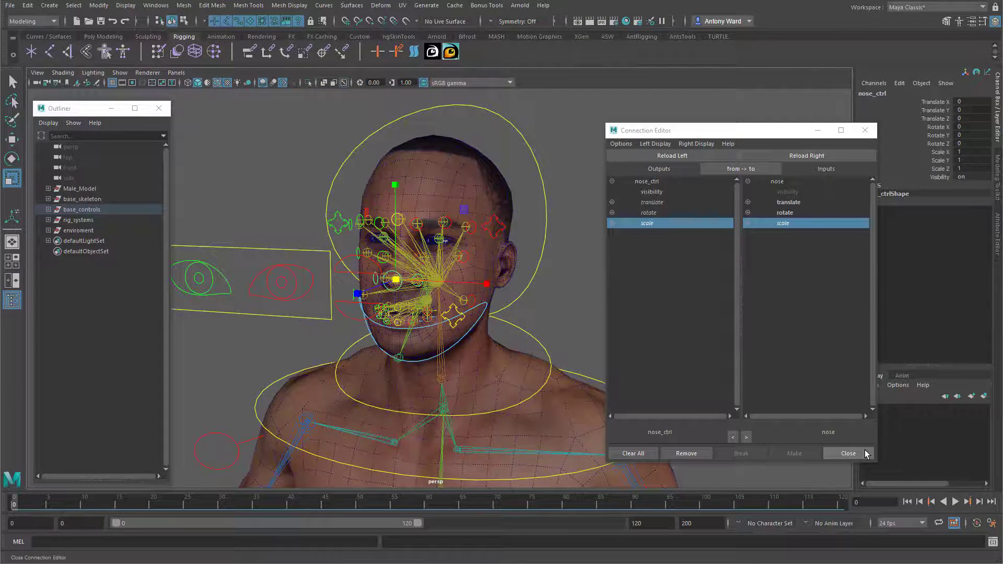
click(848, 453)
Step: Test-rotate head_ctrl to check that the facial controls follow the head, and undo the rotation
alt+right_drag(470, 321, 566, 335)
drag(655, 274, 692, 320)
alt+right_drag(695, 321, 658, 322)
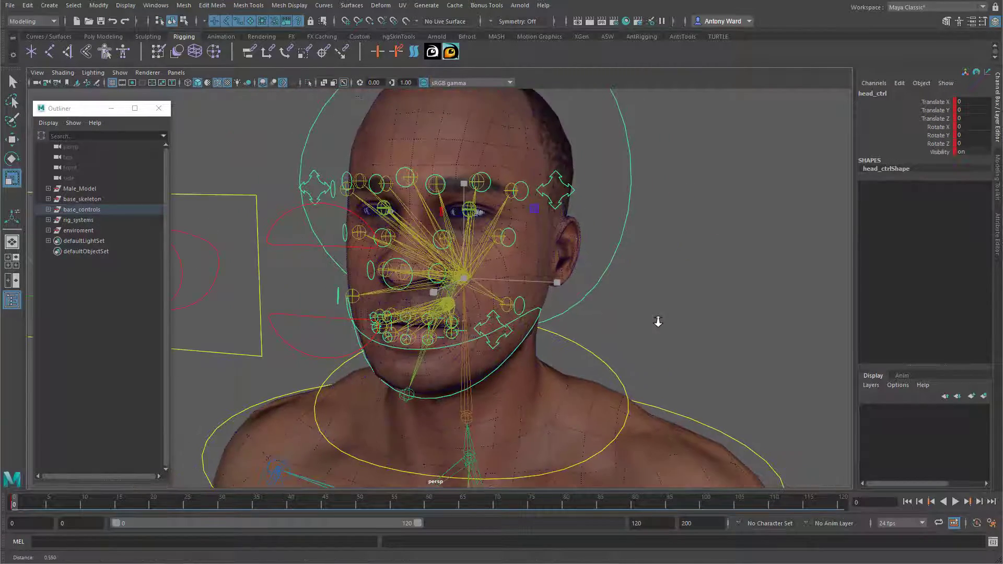
key(e)
drag(489, 248, 464, 242)
key(ctrl+z)
Step: Test-rotate shoulder_ctrl_ctrl to check the upper body and face, undo the rotation and clear the selection
alt+right_drag(687, 368, 584, 315)
alt+drag(585, 315, 599, 311)
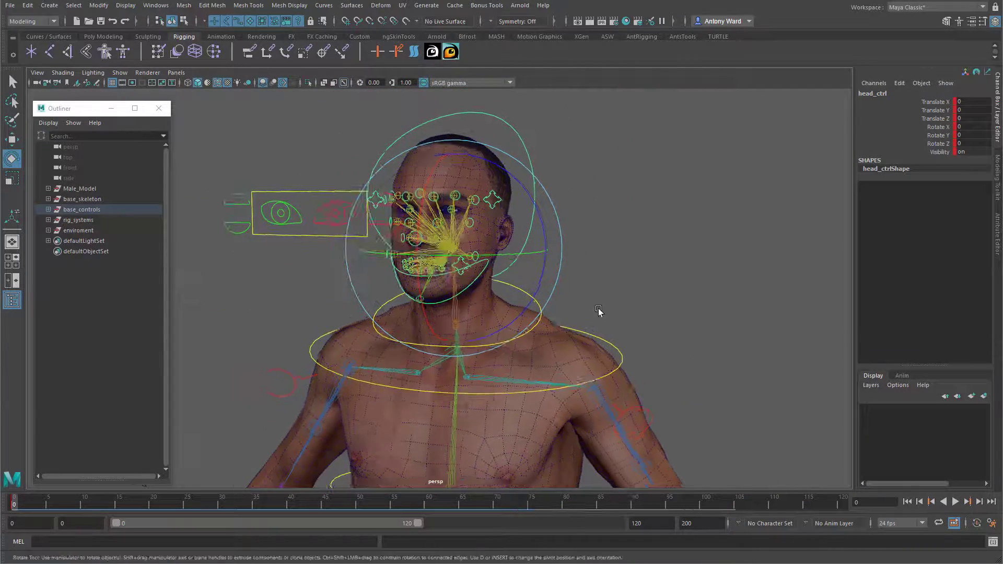
click(618, 343)
click(619, 345)
mouse_move(473, 330)
mouse_down()
mouse_move(484, 312)
mouse_move(459, 333)
mouse_move(496, 322)
mouse_move(460, 324)
mouse_move(488, 309)
mouse_move(500, 327)
mouse_move(453, 318)
mouse_move(478, 313)
mouse_move(478, 327)
mouse_up()
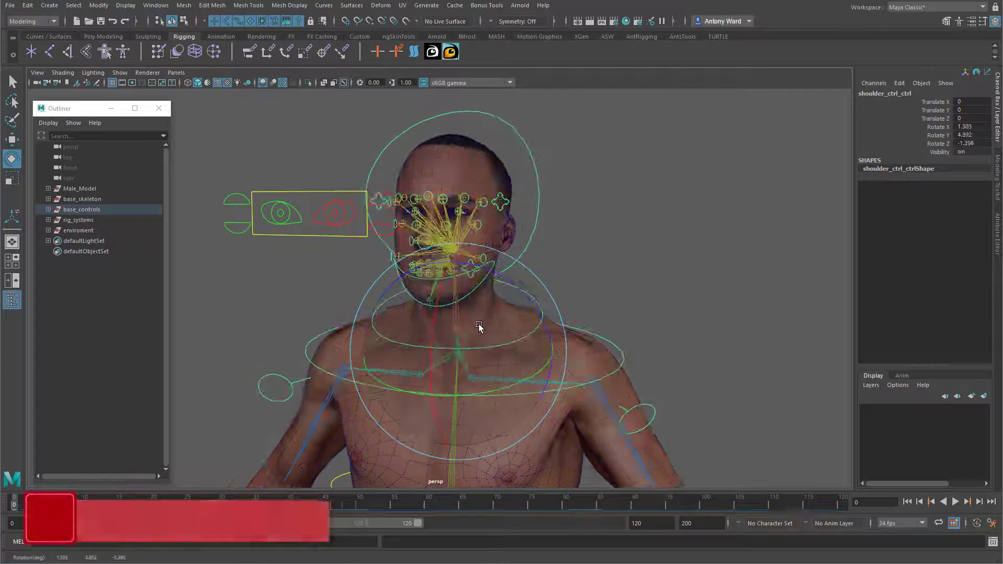
key(ctrl+z)
click(734, 324)
Step: Test-move lookAt_ctrl to check how the eyes and eyelids follow, and undo the move
alt+right_drag(410, 280, 558, 282)
drag(328, 271, 324, 303)
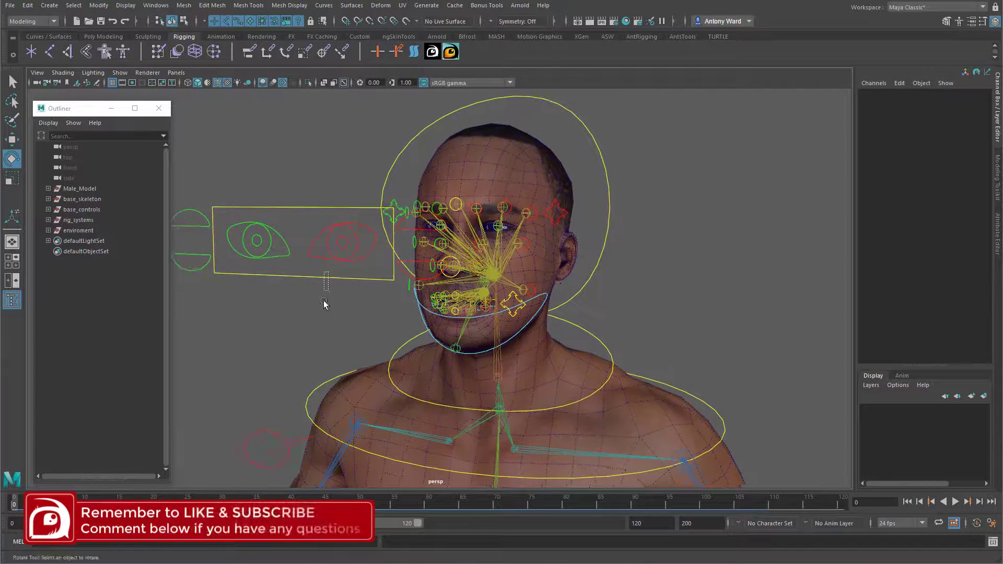
key(w)
drag(296, 243, 368, 279)
key(ctrl+z)
Step: Test-move mouth_ctrl to check the mouth deformation, and undo the move
alt+right_drag(368, 280, 419, 332)
alt+drag(563, 338, 531, 269)
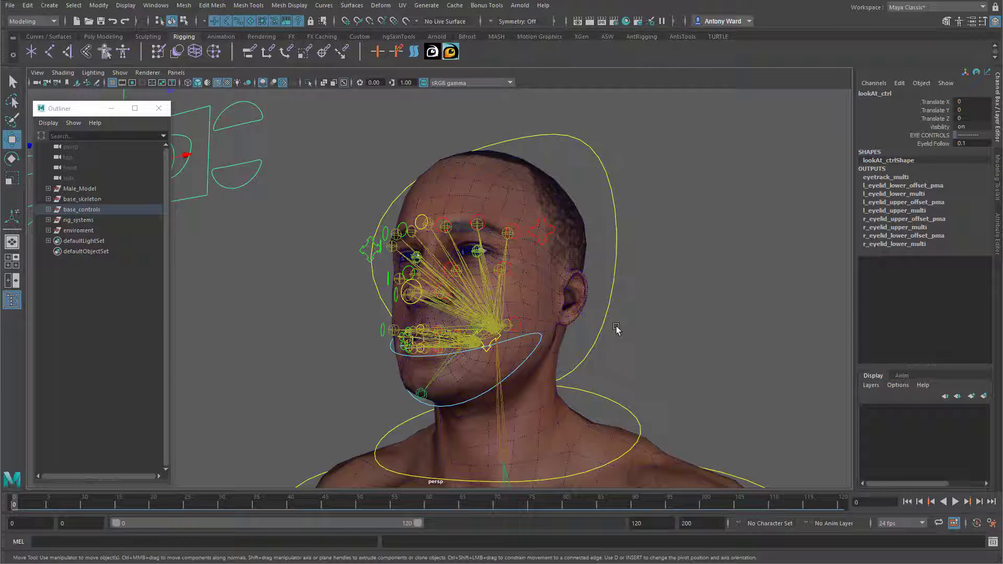
alt+drag(617, 328, 620, 336)
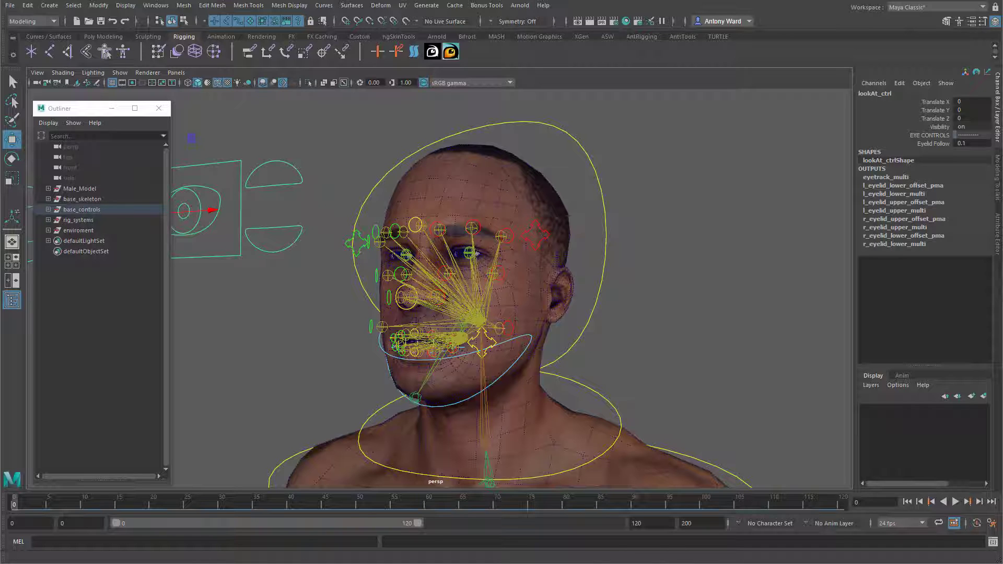
drag(541, 385, 560, 379)
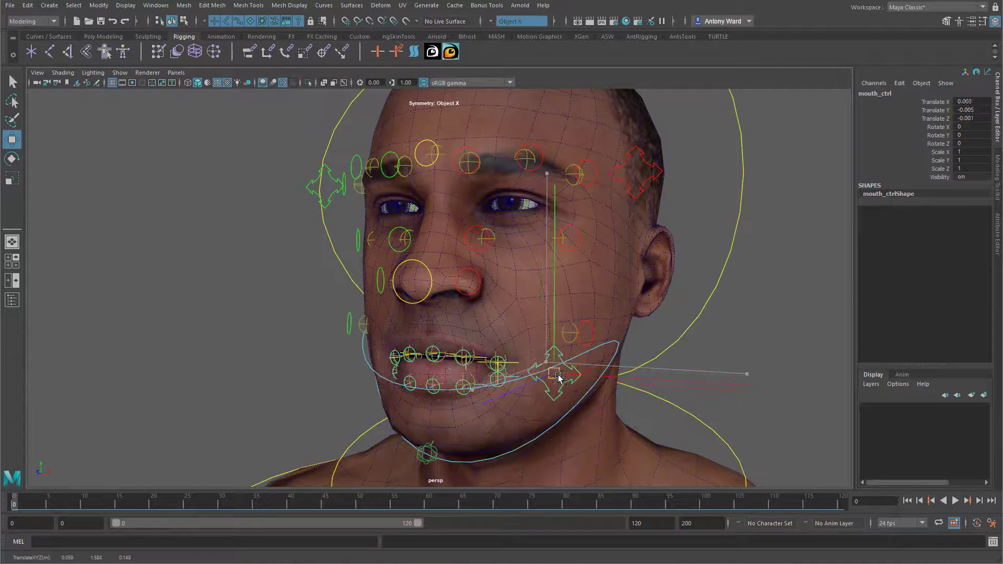
key(ctrl+z)
Step: Select the Male_Body_Full mesh
alt+drag(693, 320, 701, 324)
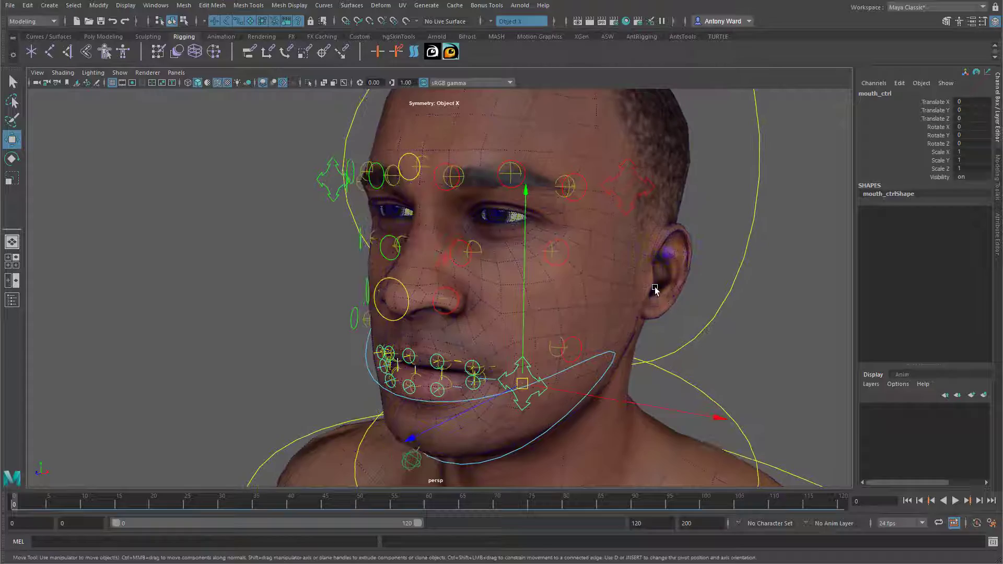
click(655, 291)
mouse_move(740, 353)
alt+mouse_down()
mouse_move(777, 365)
mouse_move(757, 344)
alt+mouse_up()
alt+right_drag(757, 344, 646, 343)
alt+drag(646, 343, 649, 352)
alt+right_drag(649, 352, 668, 352)
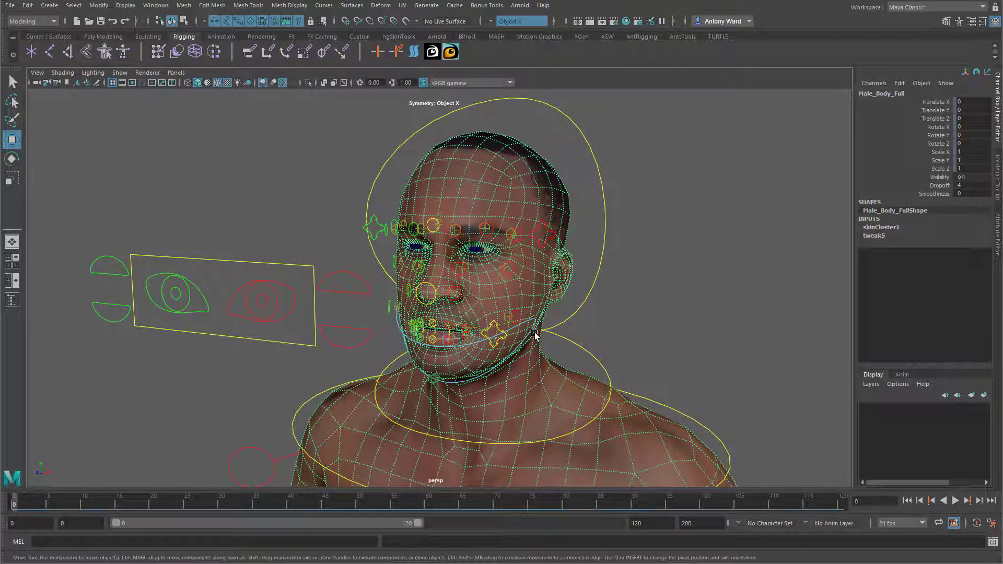
alt+drag(535, 334, 535, 327)
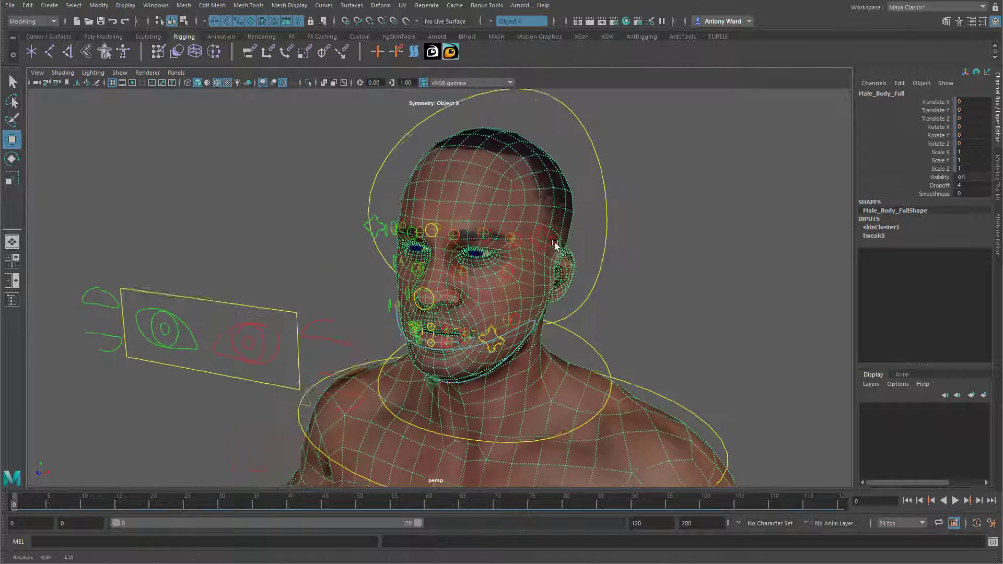
Step: Set node evaluation for the scene to Ignore All
click(102, 6)
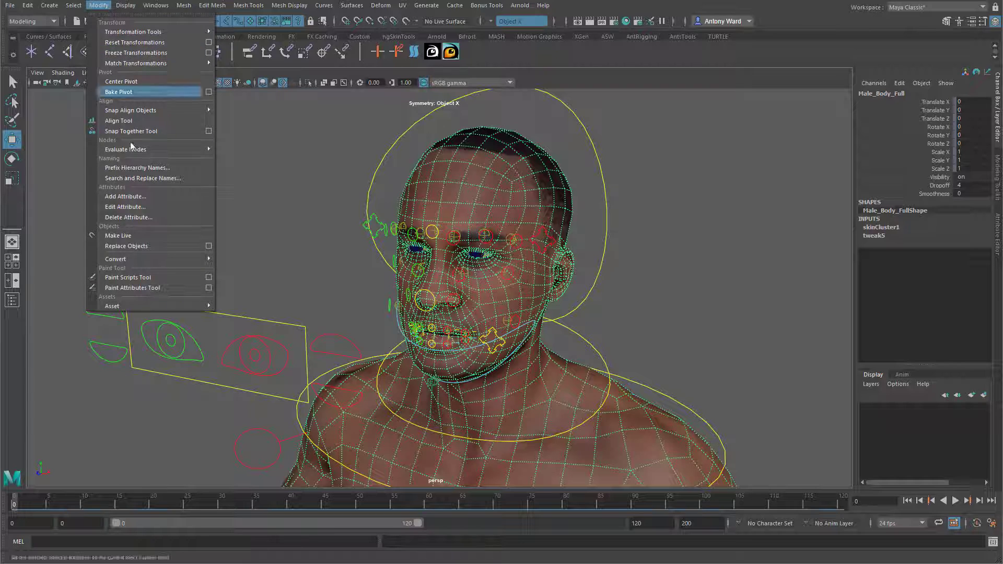
mouse_move(140, 150)
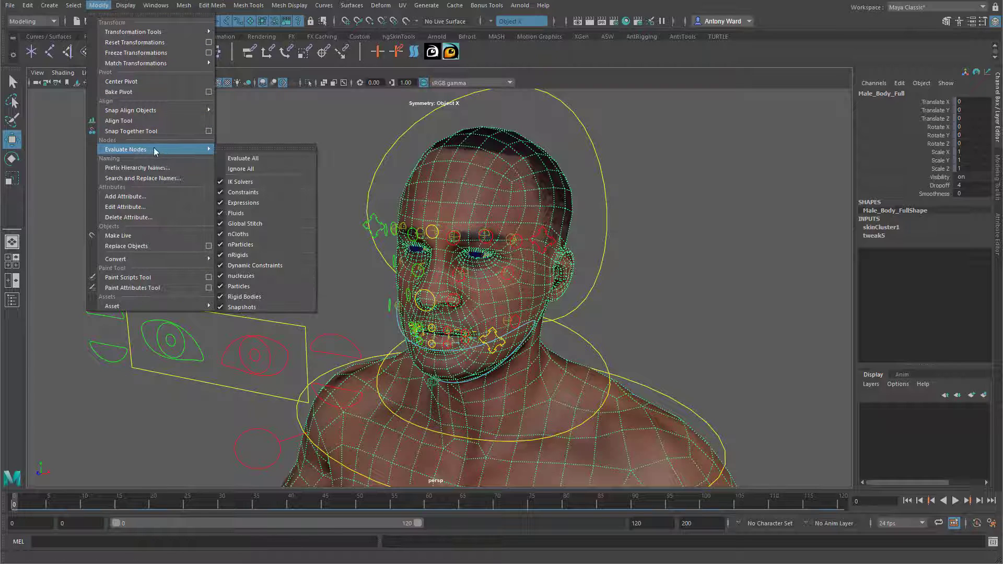
click(248, 171)
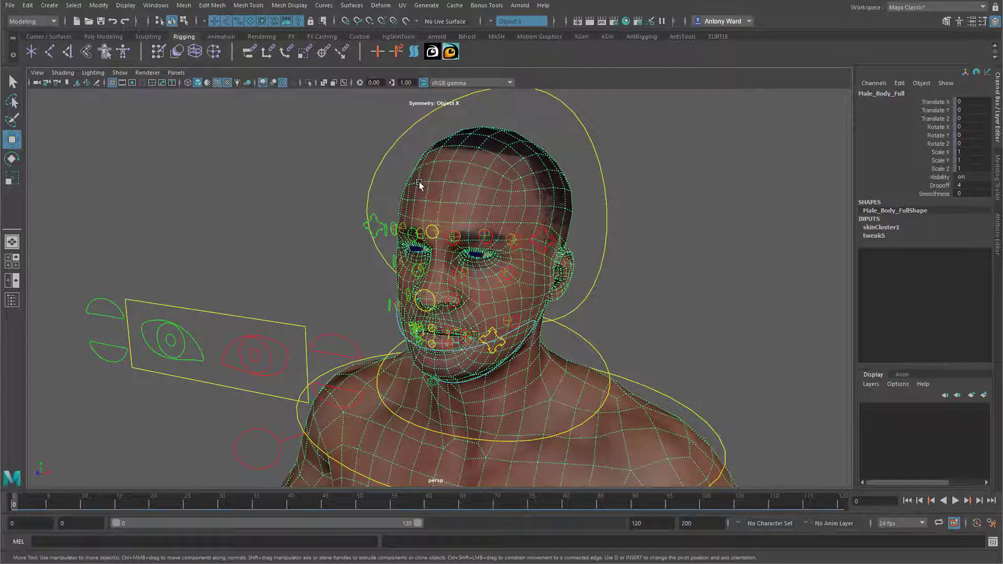
Step: Switch to the Rigging menu set and return the Male_Body_Full skin to its bind pose with Go to Bind Pose
alt+middle_drag(419, 183, 415, 182)
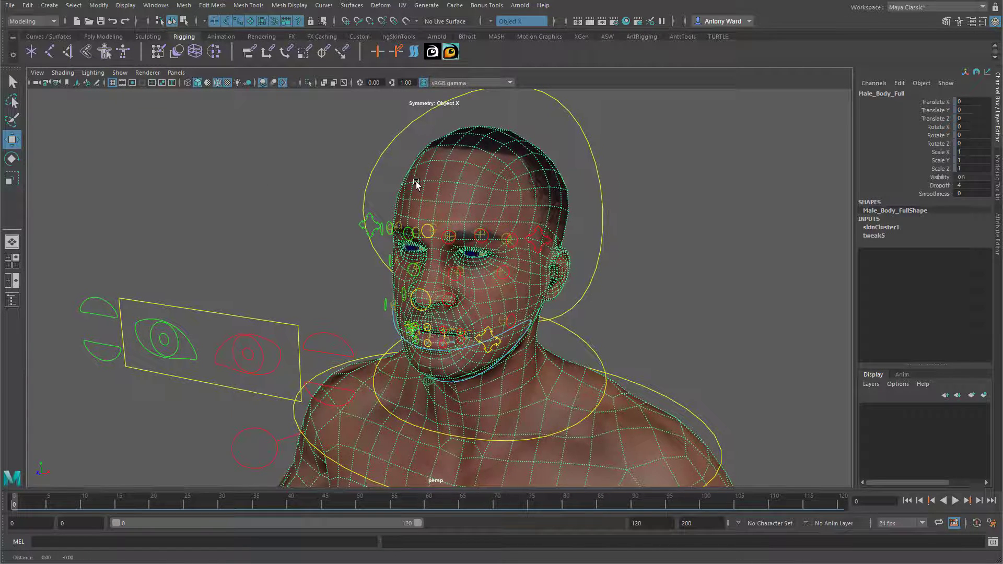
click(36, 21)
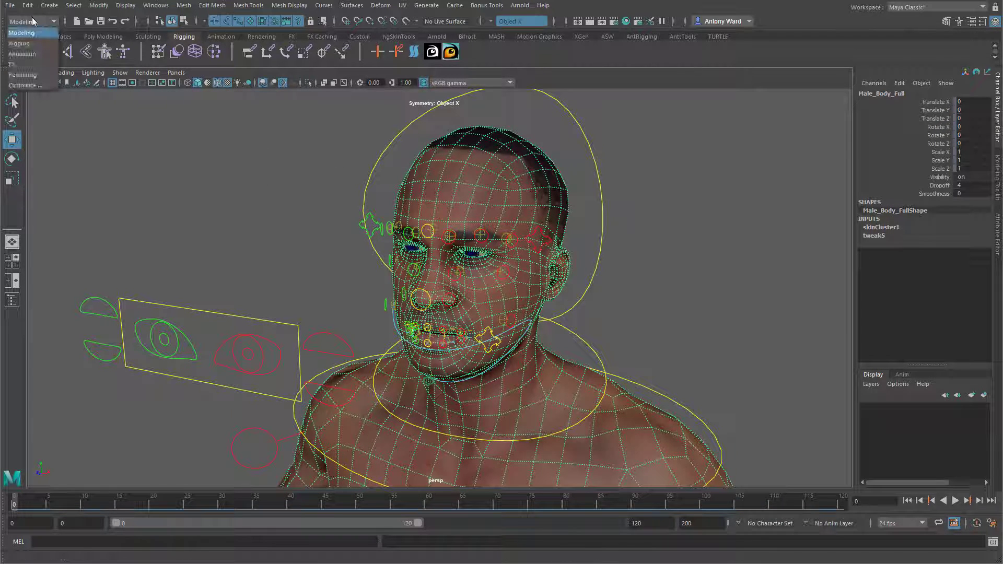
click(19, 43)
click(214, 5)
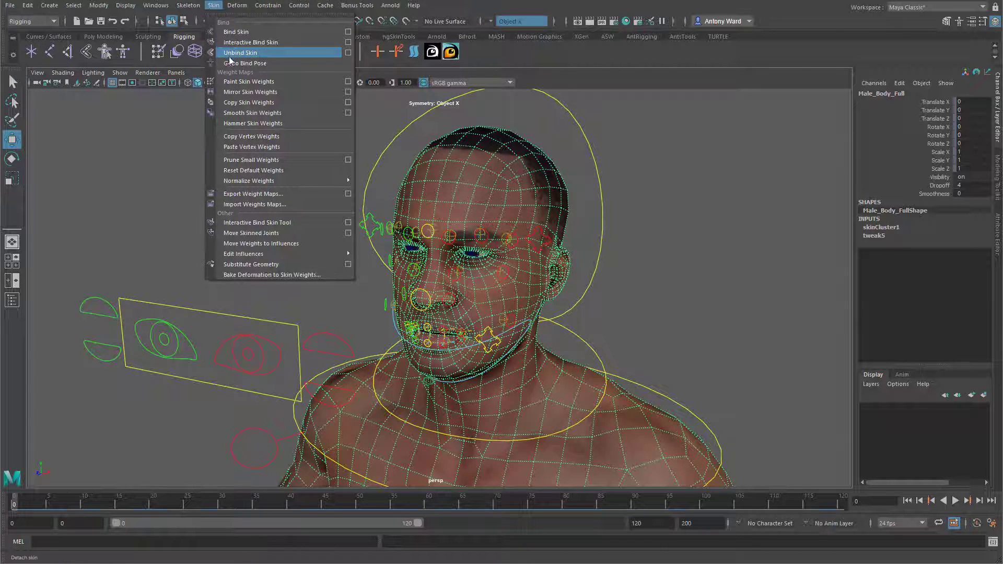
click(262, 64)
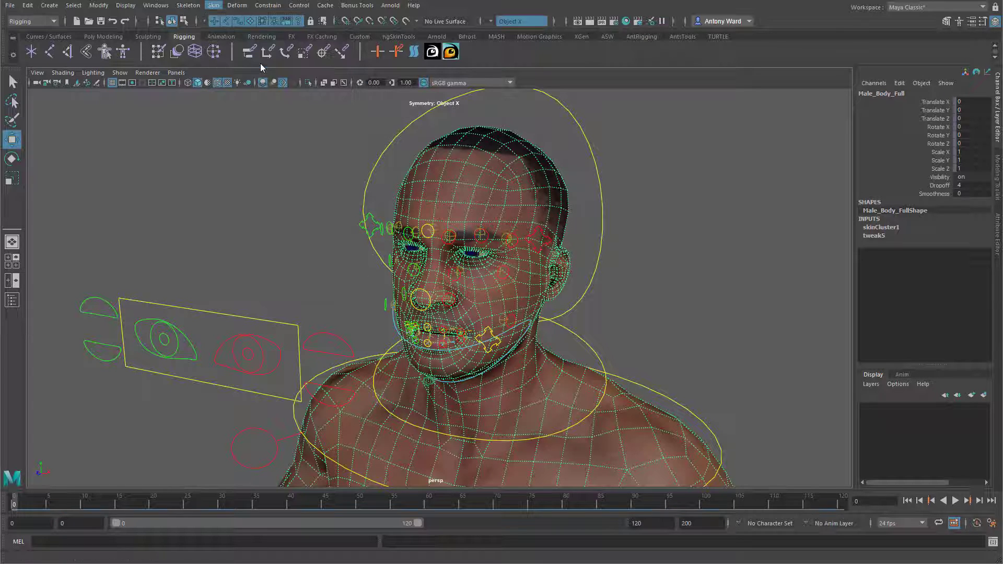
Step: Examine the full body and the face of the character after applying the bind pose
alt+right_drag(645, 363, 307, 327)
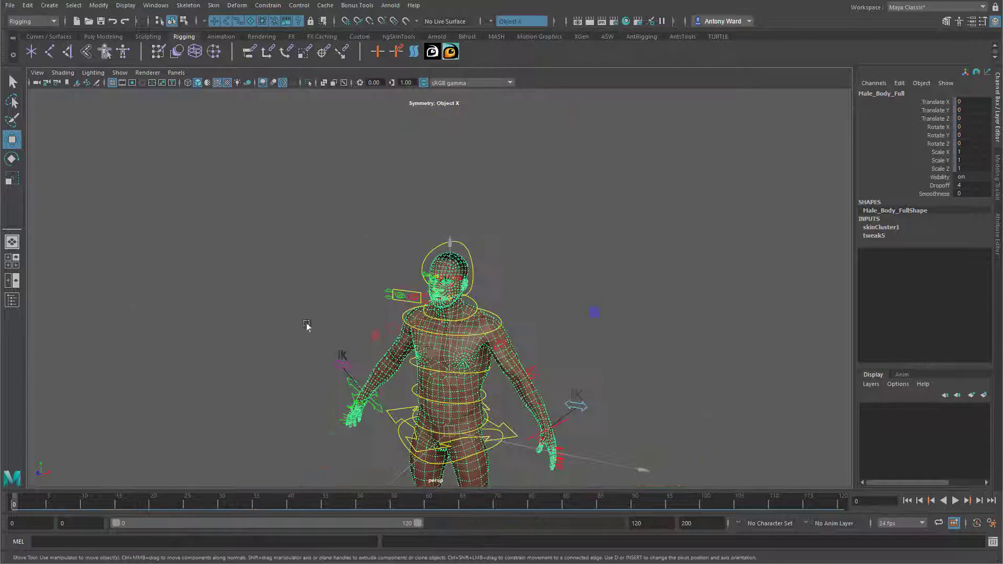
alt+middle_drag(474, 339, 456, 215)
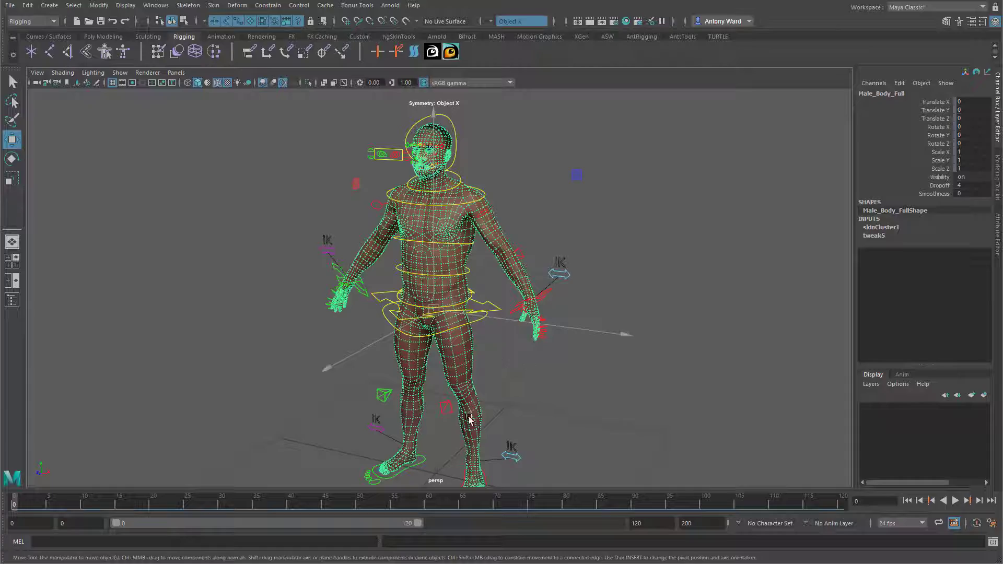
alt+middle_drag(398, 277, 413, 374)
alt+right_drag(412, 374, 830, 340)
alt+middle_drag(469, 267, 515, 316)
alt+right_drag(515, 315, 877, 288)
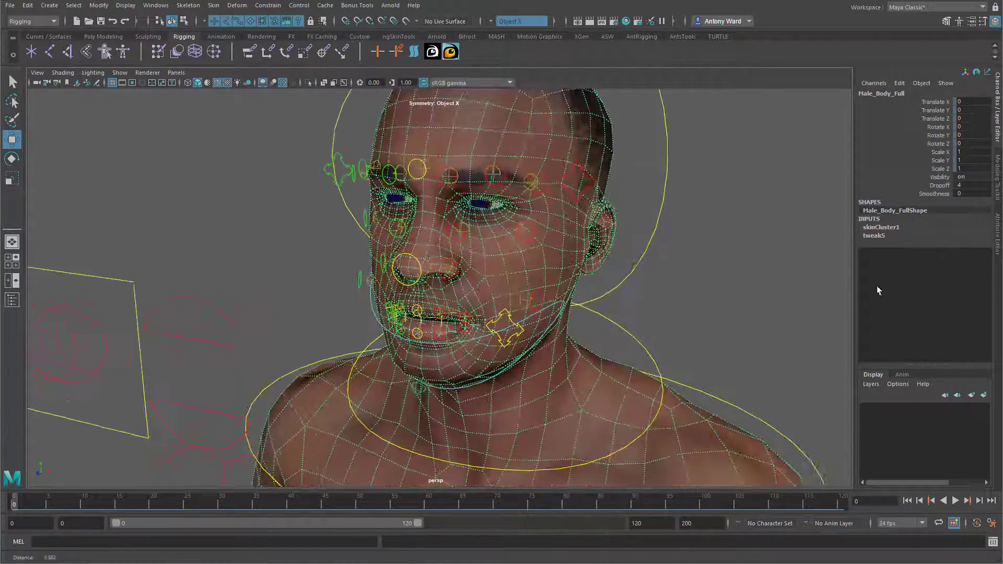
Step: Turn on X-Ray Joints in the viewport and select the r_cheek joint
alt+drag(545, 319, 604, 291)
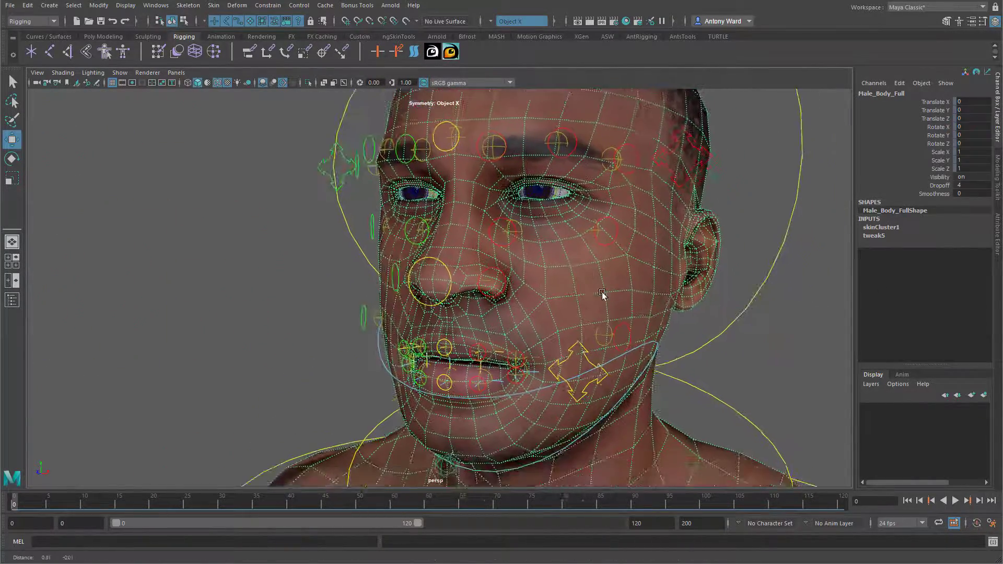
click(63, 73)
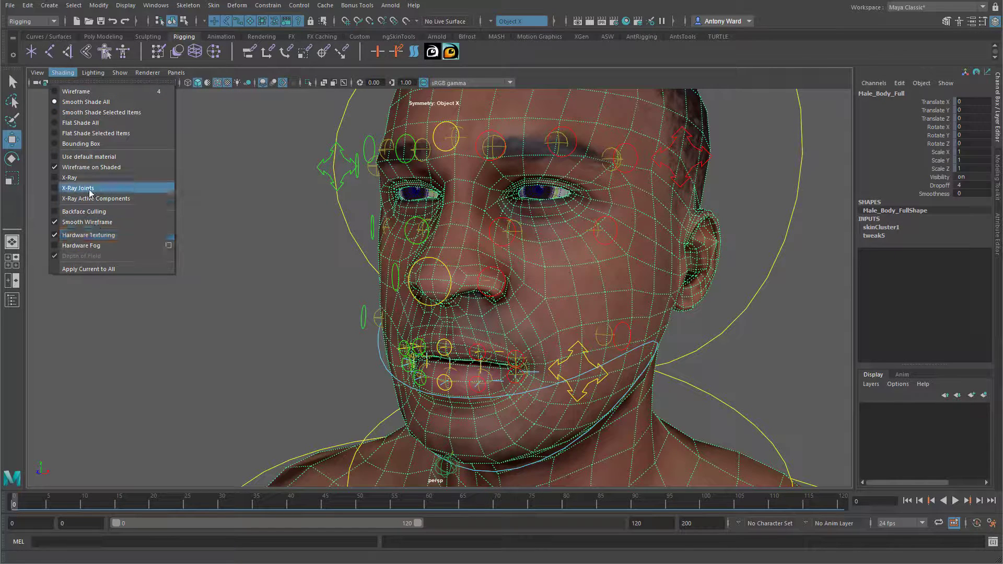
click(127, 201)
click(379, 317)
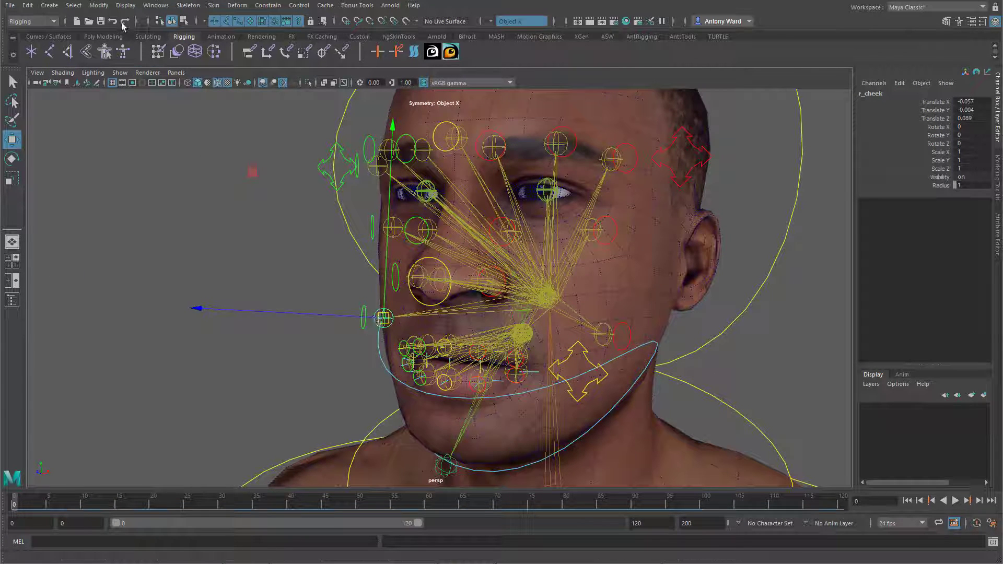
Step: Open the Outliner, reveal the selected r_cheek joint in the skeleton hierarchy and widen the window
click(155, 6)
click(170, 118)
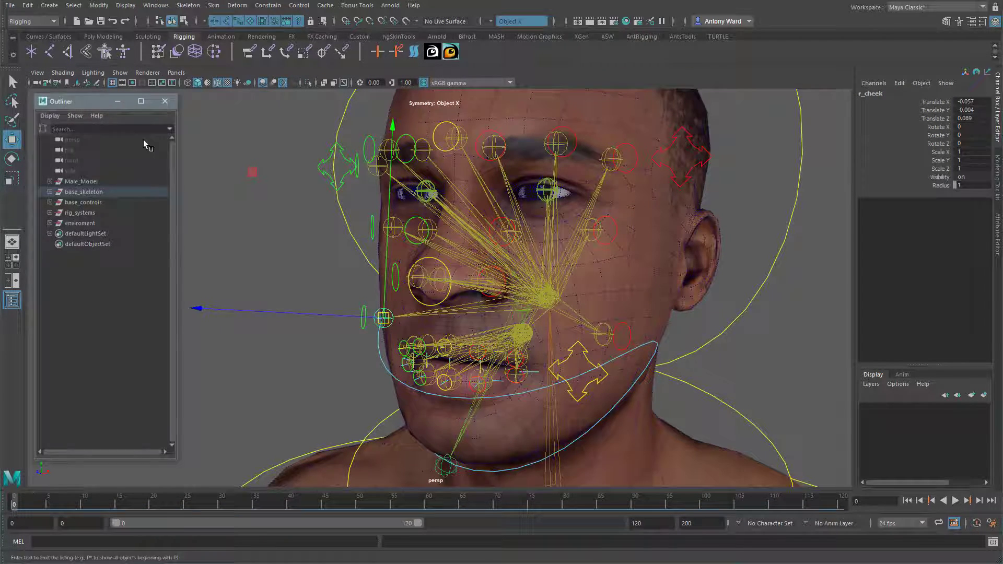
right_click(91, 319)
click(107, 346)
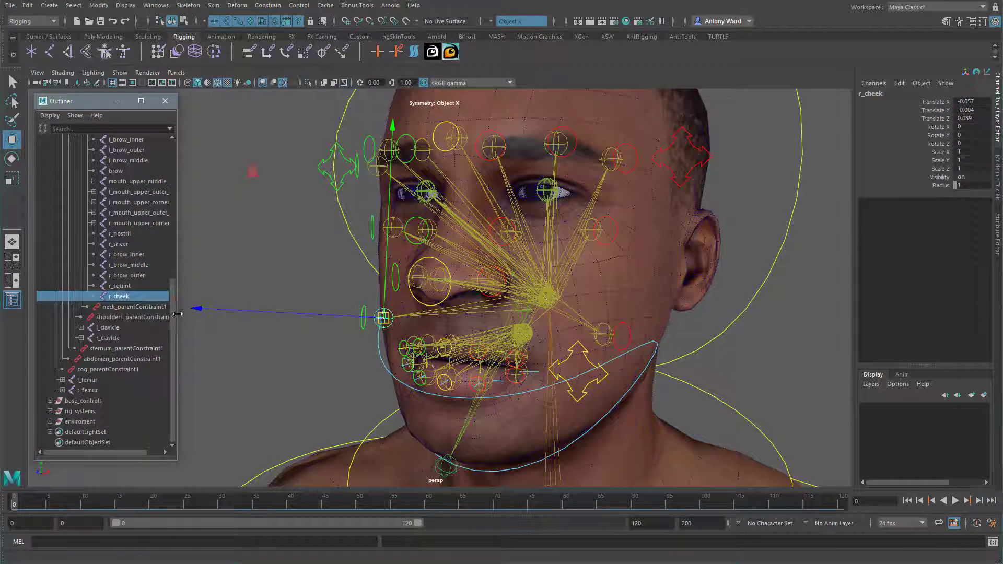
drag(177, 315, 253, 318)
Step: Select the nostril, sneer, squint, cheek and brow joints on both sides plus the central brow joint in the Outliner
drag(128, 296, 121, 177)
scroll(161, 299, up, 3)
scroll(128, 165, up, 3)
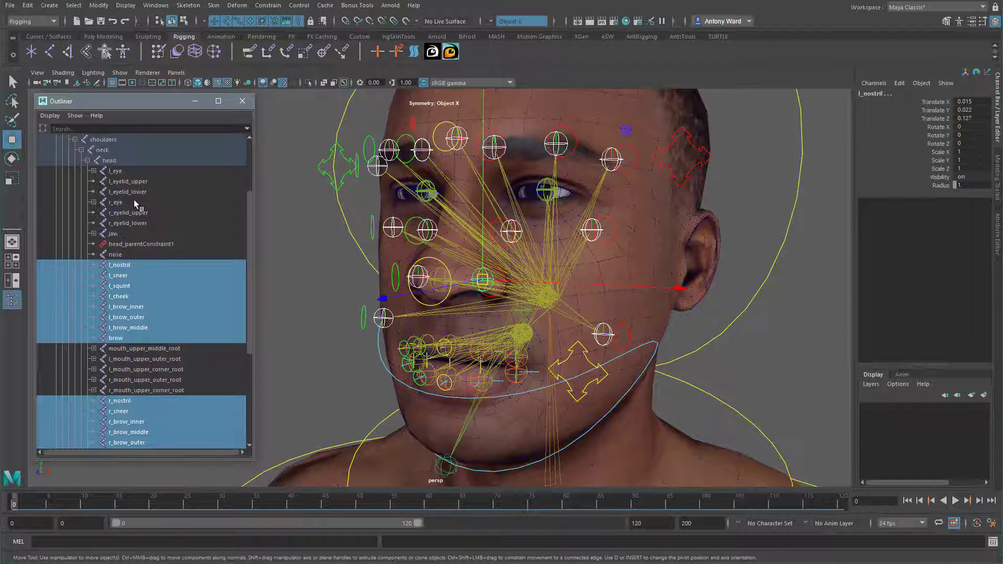
Step: Add the lower mouth middle, outer and corner joints from under the jaw to the selection, leaving out their root joints
click(93, 234)
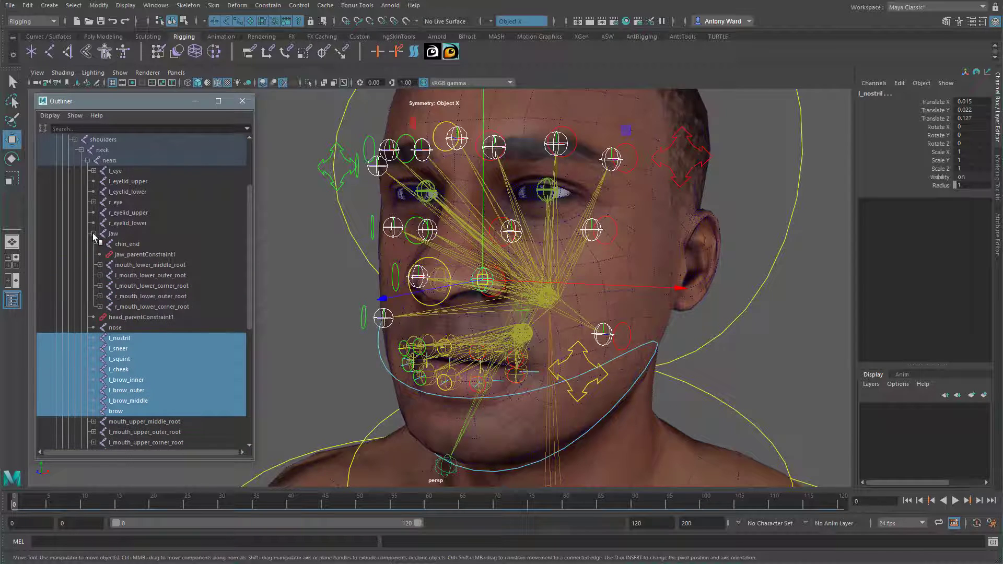
click(99, 307)
click(100, 297)
click(100, 286)
click(100, 265)
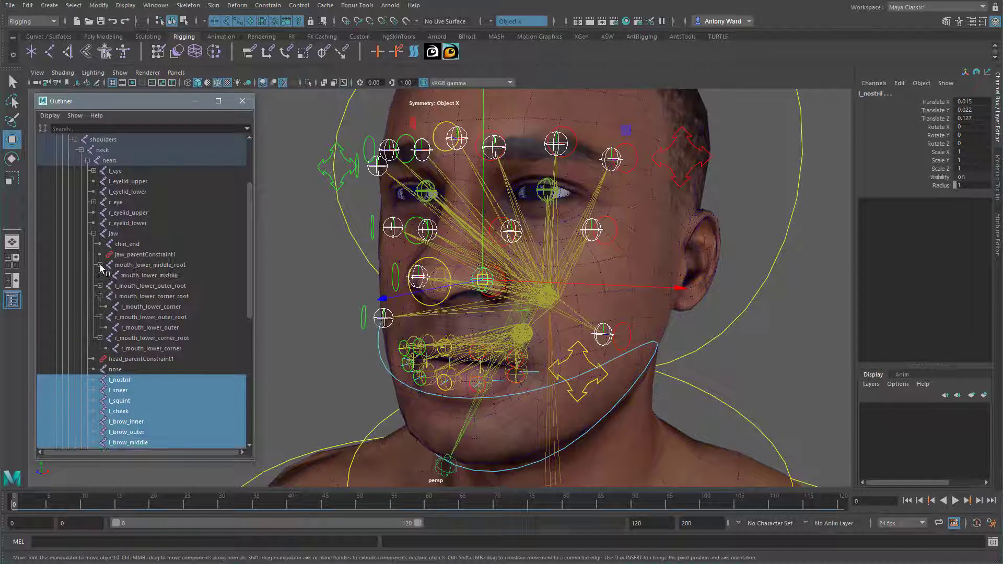
click(100, 265)
click(99, 265)
click(100, 285)
scroll(171, 259, down, 3)
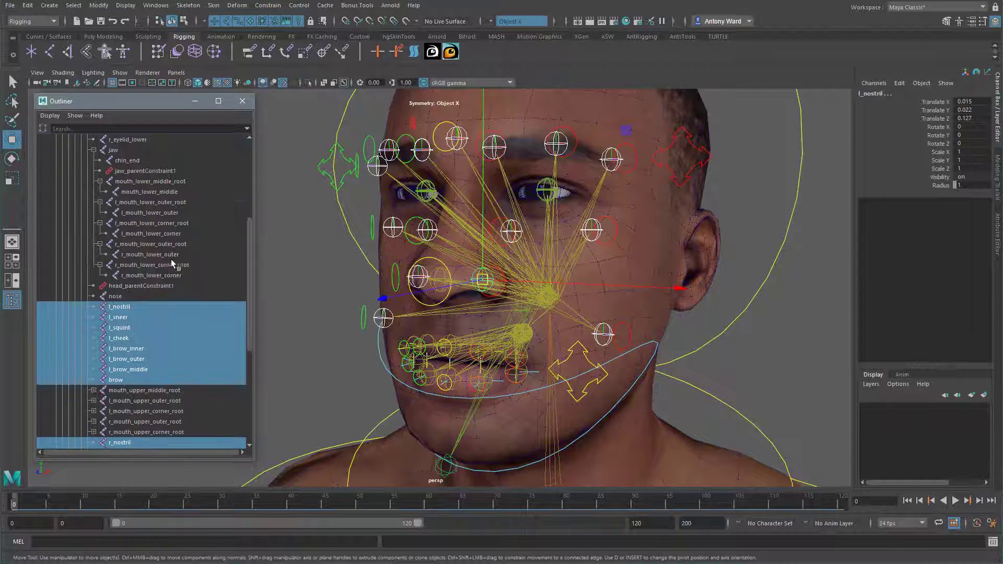
ctrl+click(170, 192)
ctrl+click(172, 213)
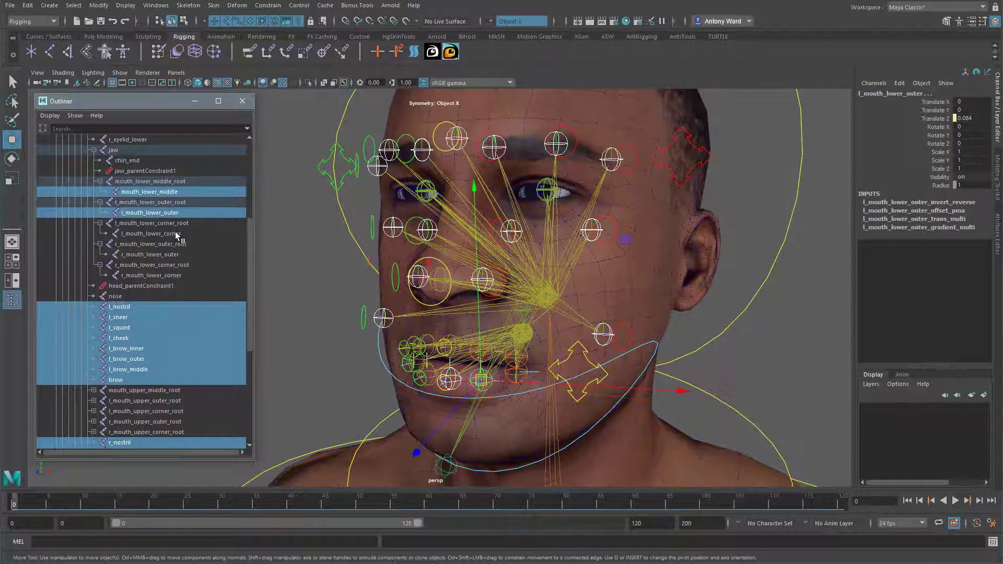
ctrl+click(175, 234)
ctrl+click(176, 255)
ctrl+click(177, 275)
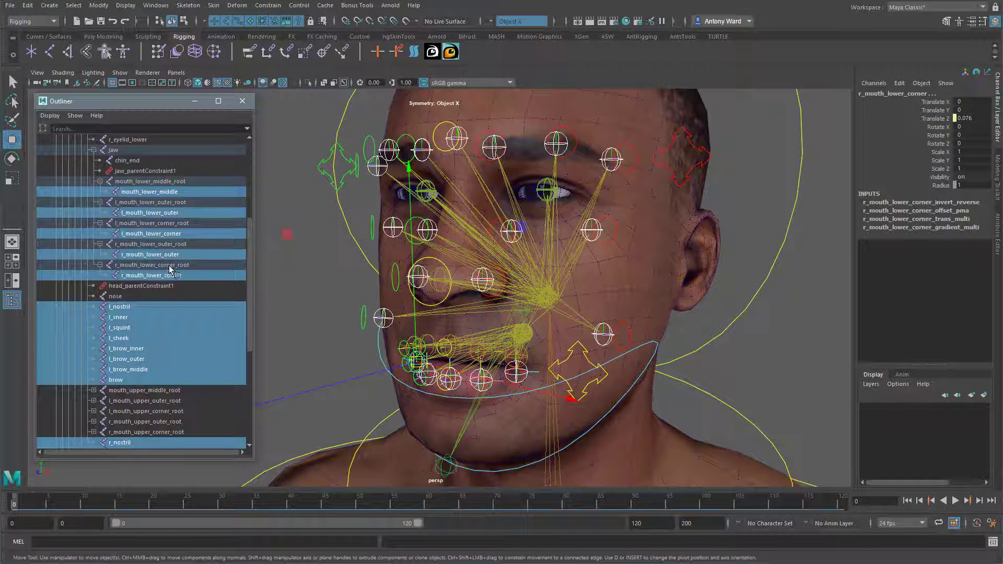
Step: Add the upper mouth middle, outer and corner joints to the selection, leaving out their root joints
scroll(191, 289, up, 3)
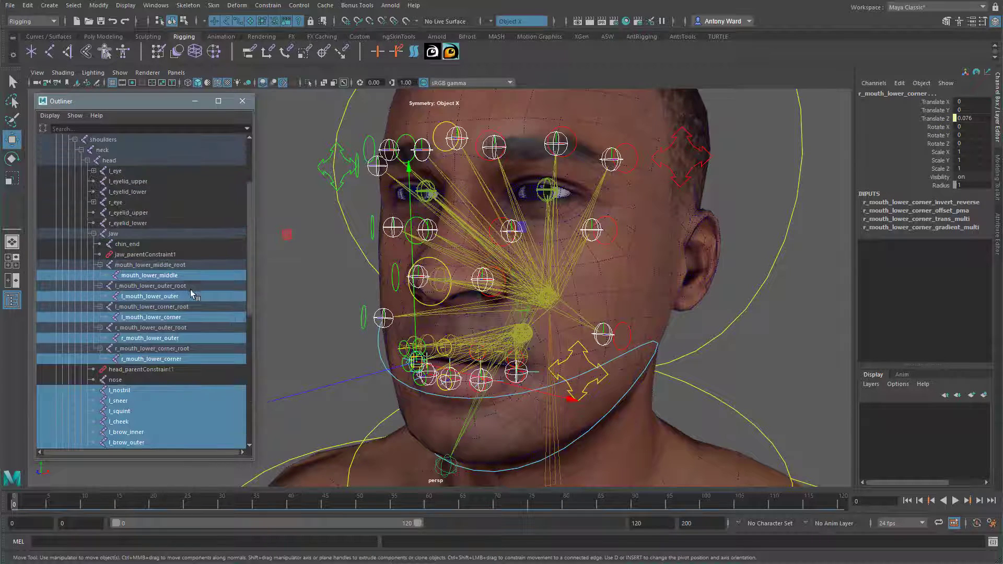
scroll(190, 288, down, 6)
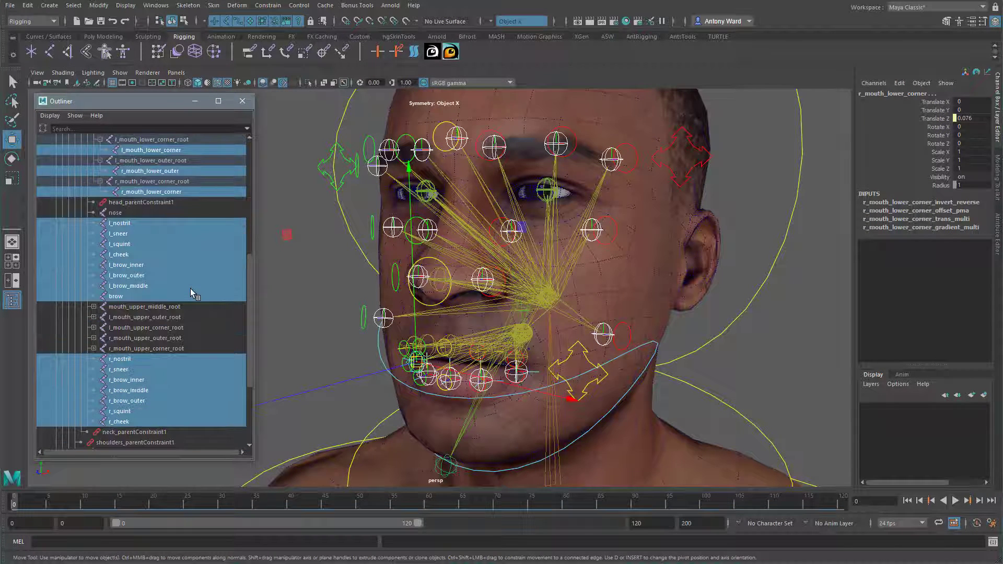
click(94, 348)
click(94, 338)
click(94, 328)
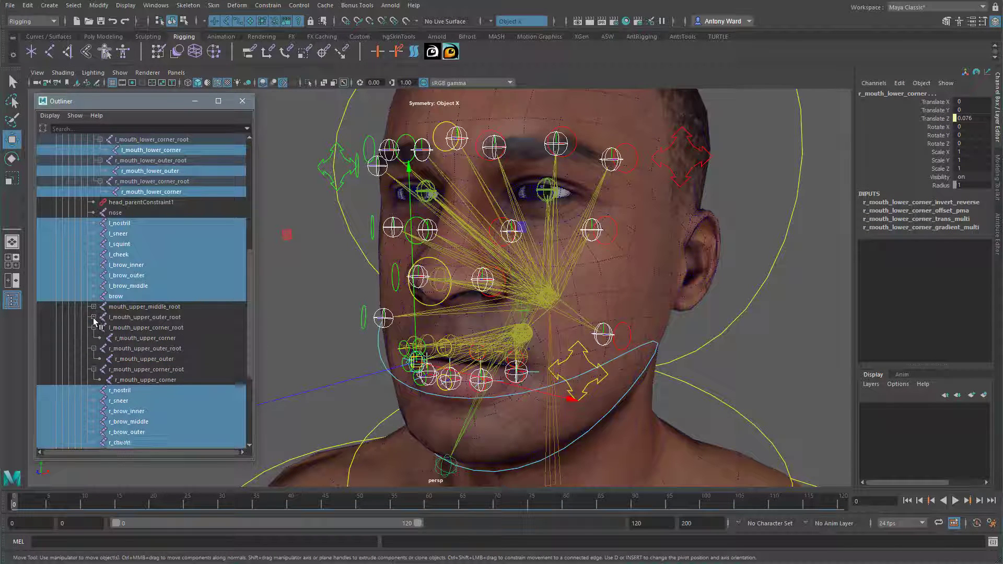
click(94, 317)
click(94, 307)
scroll(170, 316, down, 3)
ctrl+click(161, 317)
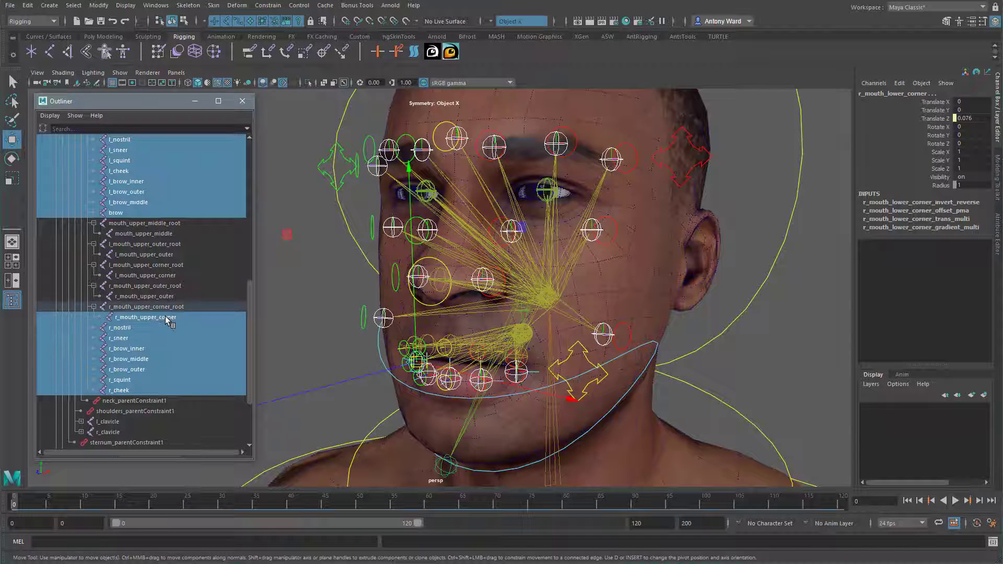
ctrl+click(167, 296)
ctrl+click(167, 275)
ctrl+click(166, 254)
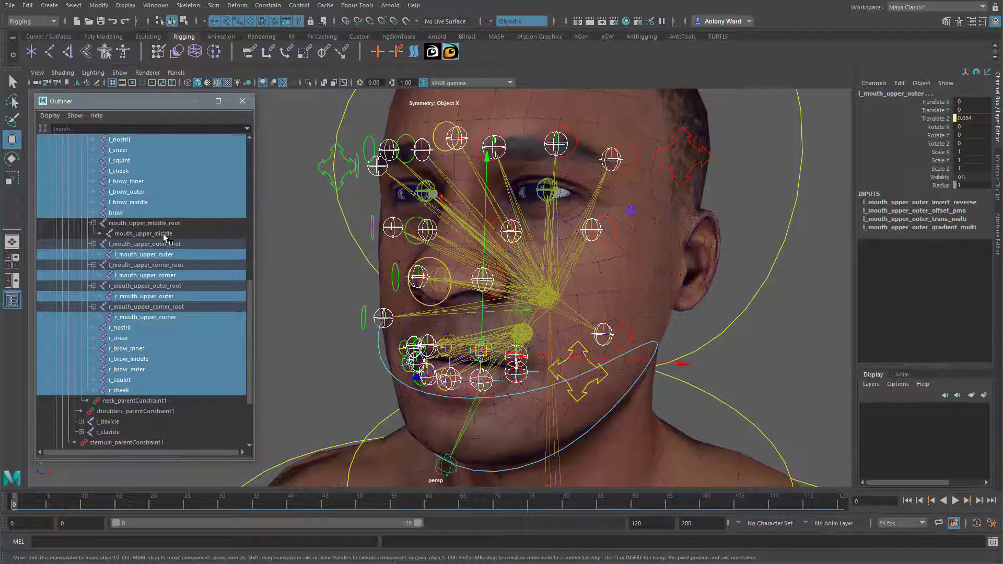
ctrl+click(163, 234)
Step: Add the nose joint and, last, the Male_Body_Full mesh to the selection
alt+drag(649, 286, 578, 284)
alt+right_drag(577, 284, 608, 285)
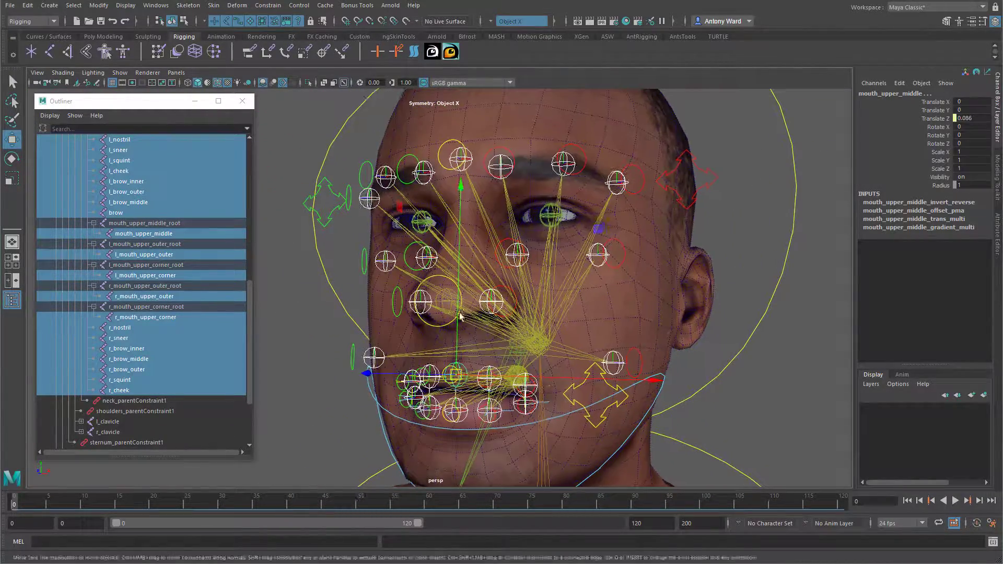
shift+click(440, 302)
mouse_move(611, 364)
alt+mouse_down()
mouse_move(643, 358)
mouse_move(634, 376)
mouse_move(604, 376)
mouse_move(615, 383)
mouse_move(622, 373)
alt+mouse_up()
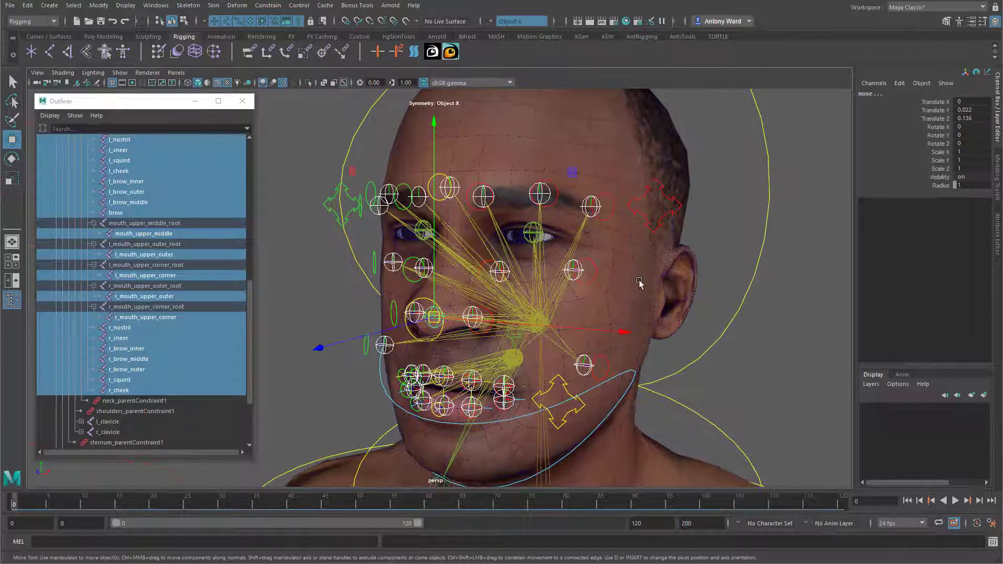
click(637, 284)
Step: Open the Add Influence options for the skin and reset them to their defaults
key(space)
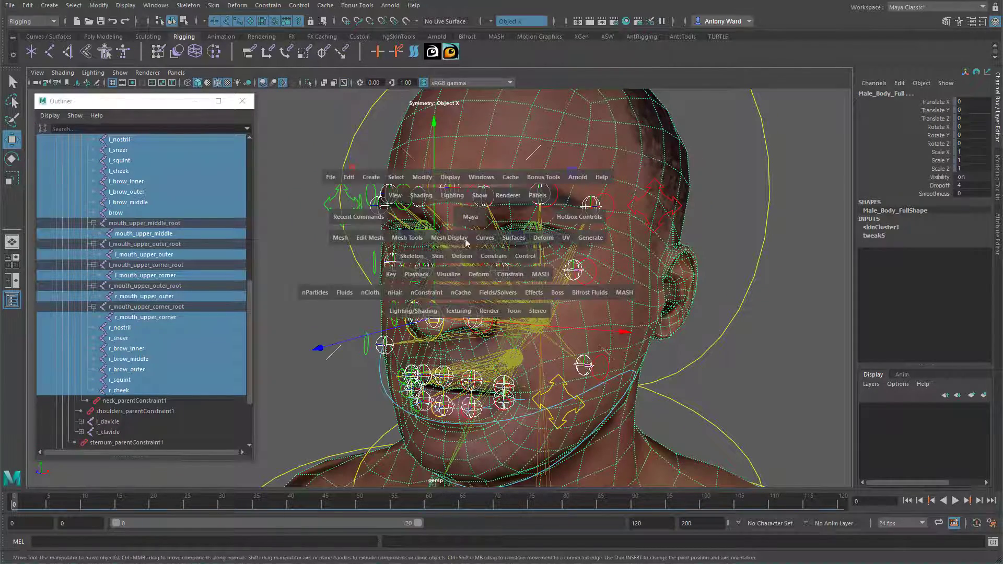
click(443, 259)
mouse_move(509, 507)
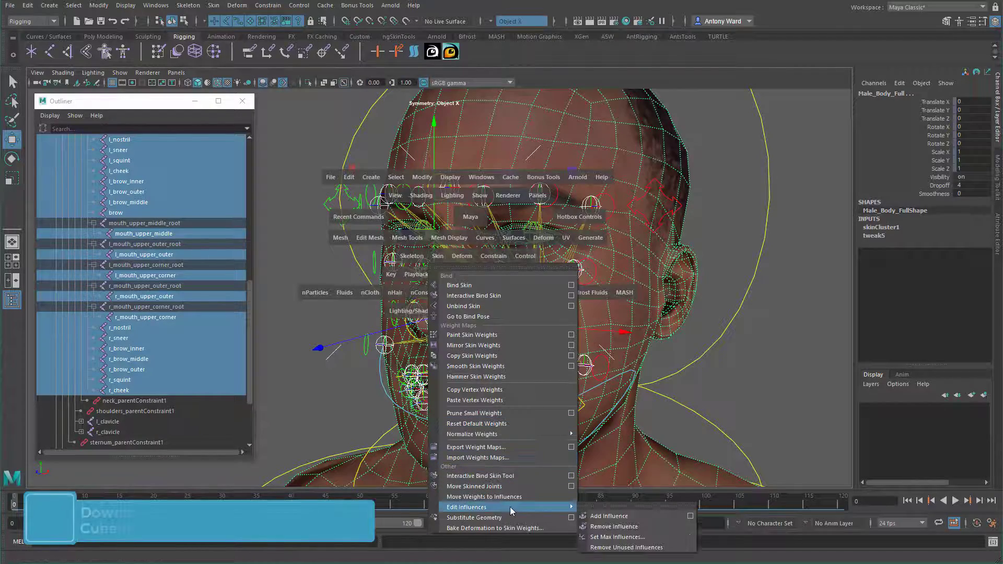
click(688, 515)
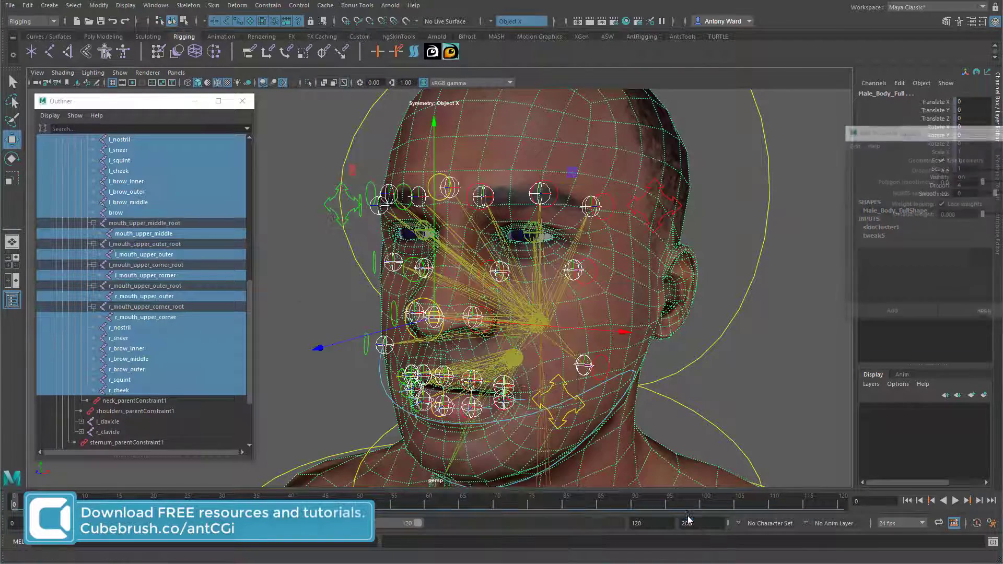
drag(932, 131, 660, 124)
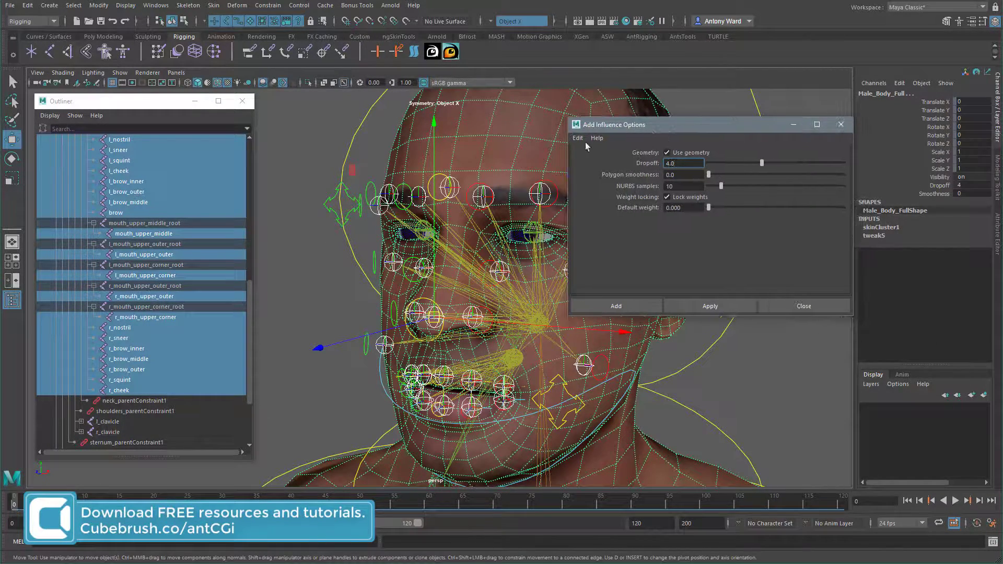
click(578, 138)
click(586, 160)
Step: Add the selected facial joints as skin influences with Lock weights enabled and a default weight of 0
alt+drag(418, 261, 501, 256)
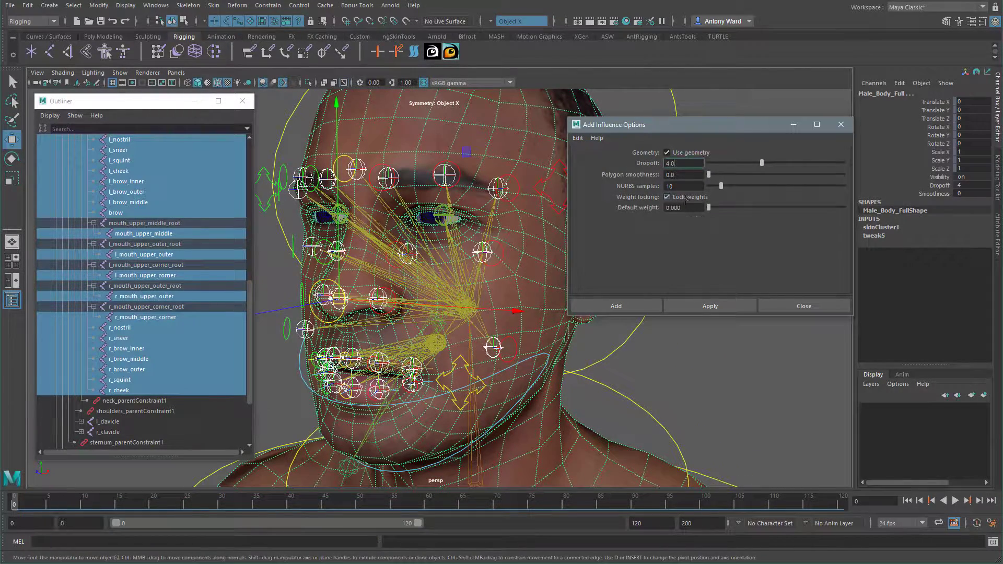
click(684, 197)
click(638, 306)
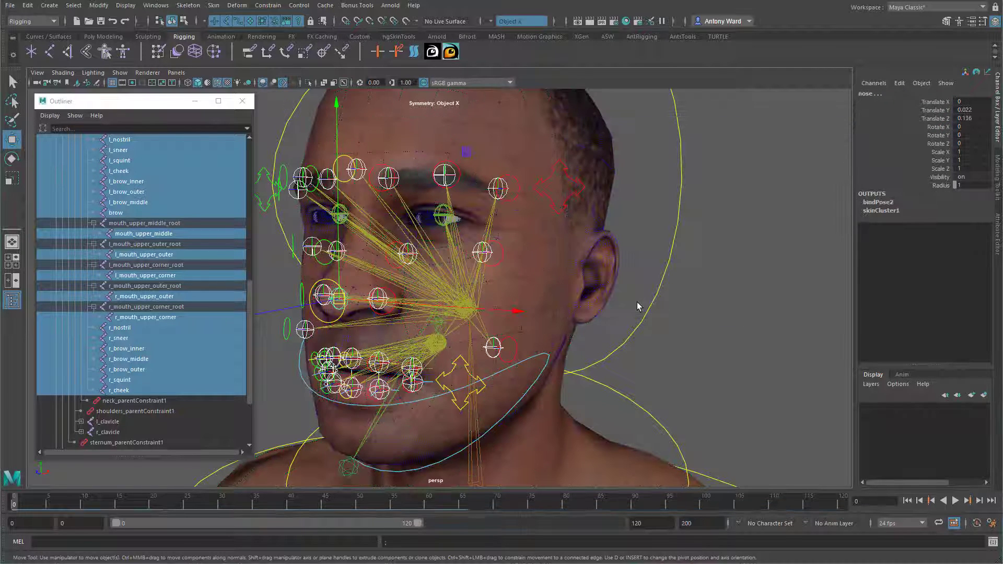
Step: Collapse the base_skeleton hierarchy and close the Outliner
scroll(195, 239, up, 10)
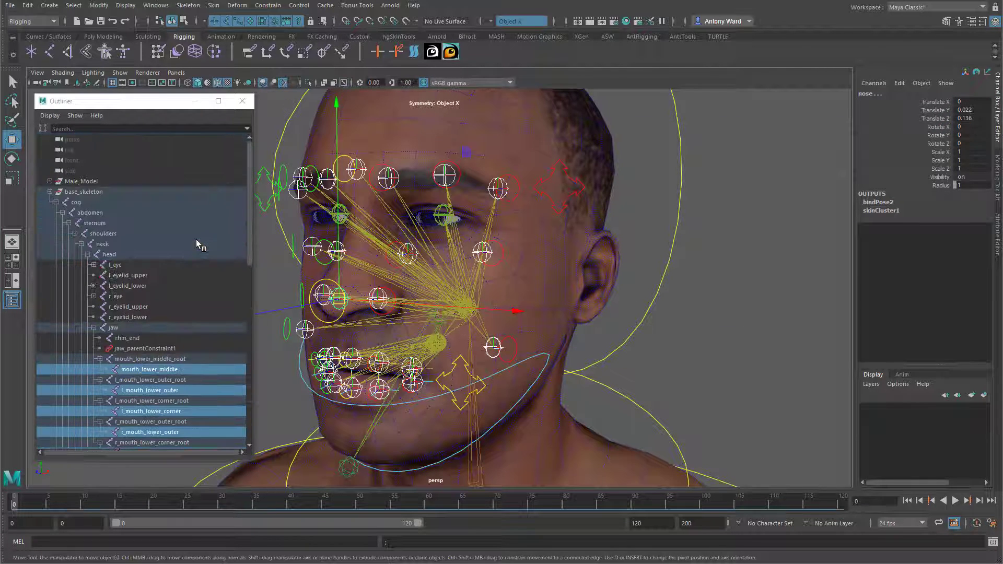
click(50, 193)
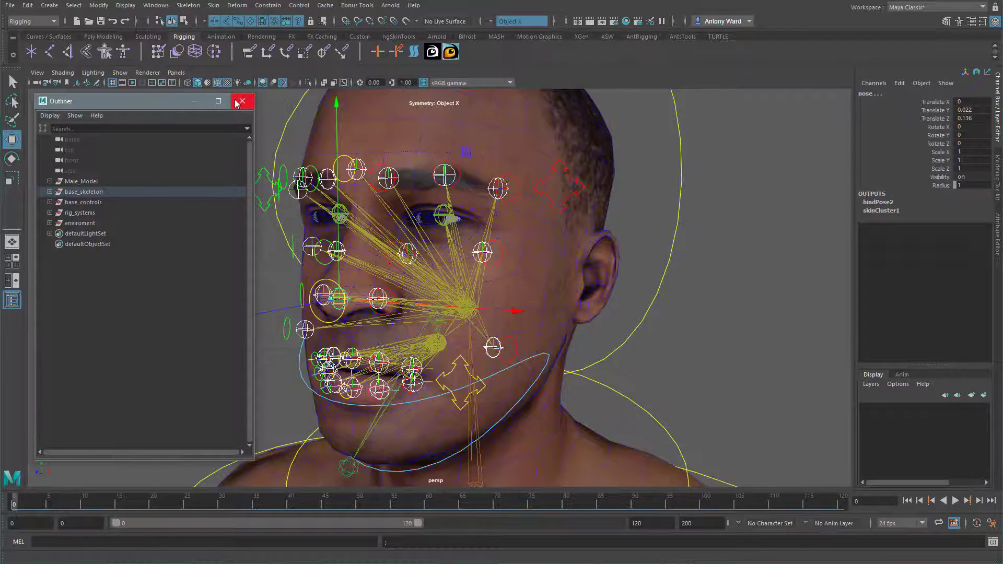
click(241, 101)
Step: Clear the selection and open the settings of the Paint Skin Weights tool
alt+middle_drag(580, 267, 649, 255)
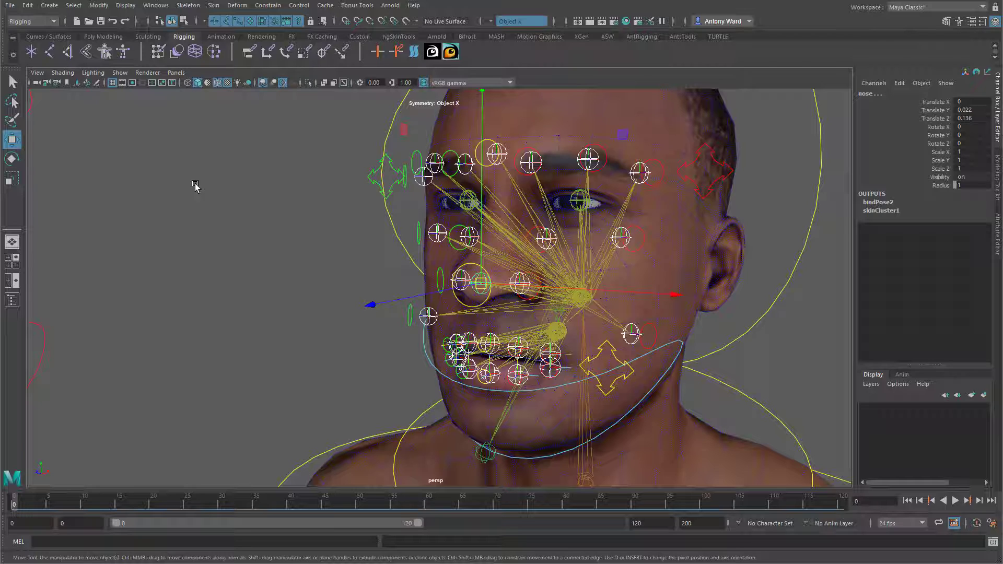
click(194, 187)
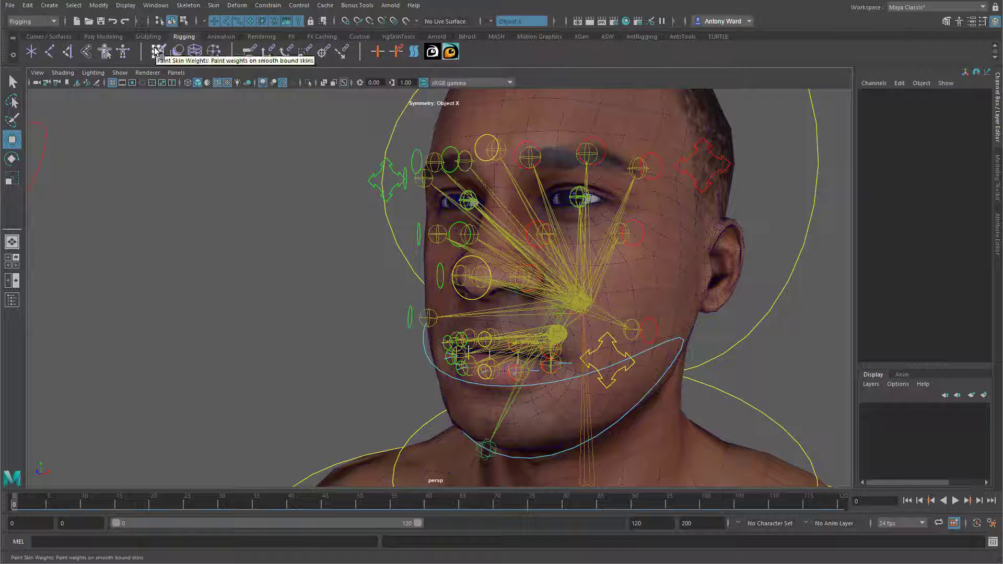
click(213, 6)
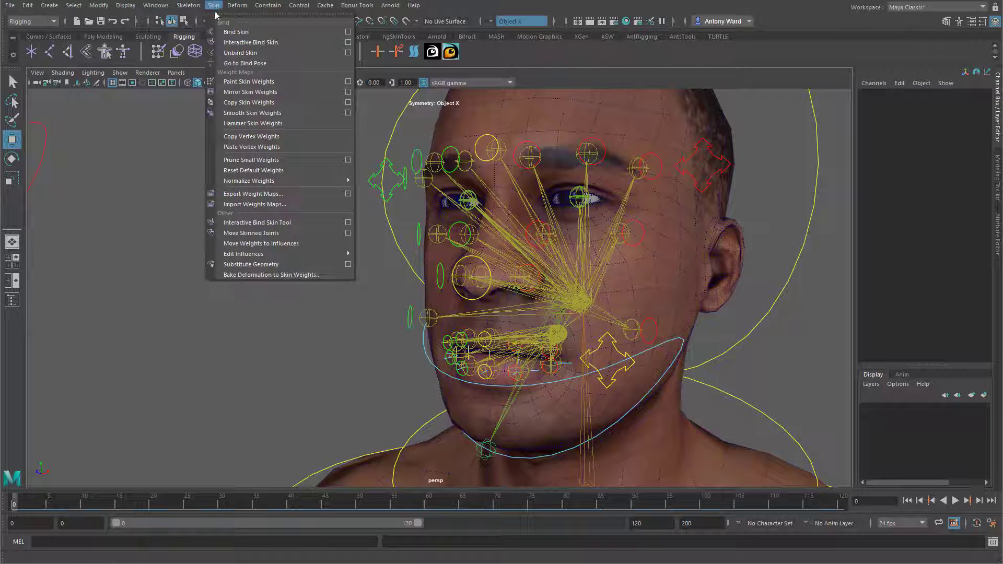
click(348, 82)
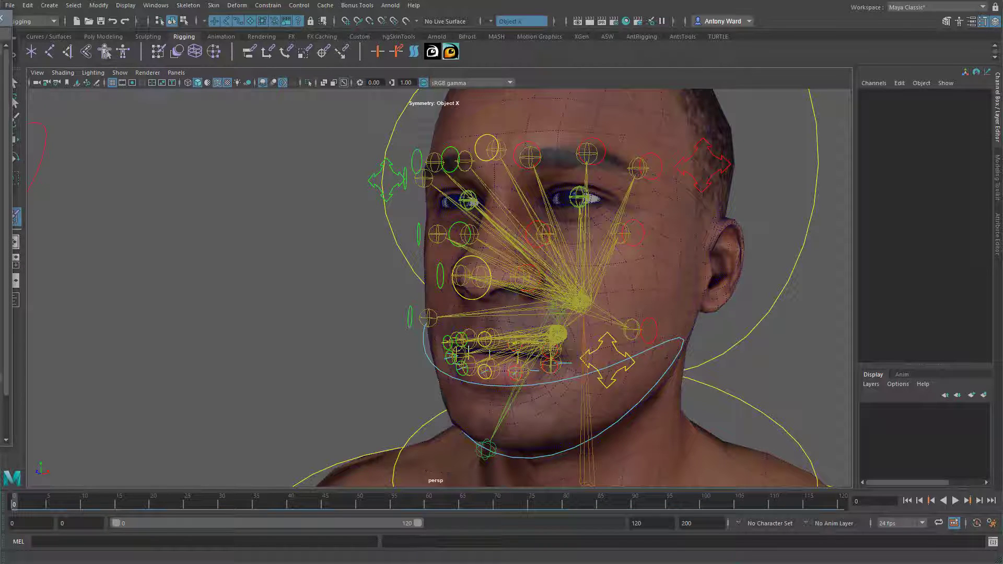
drag(106, 92, 92, 102)
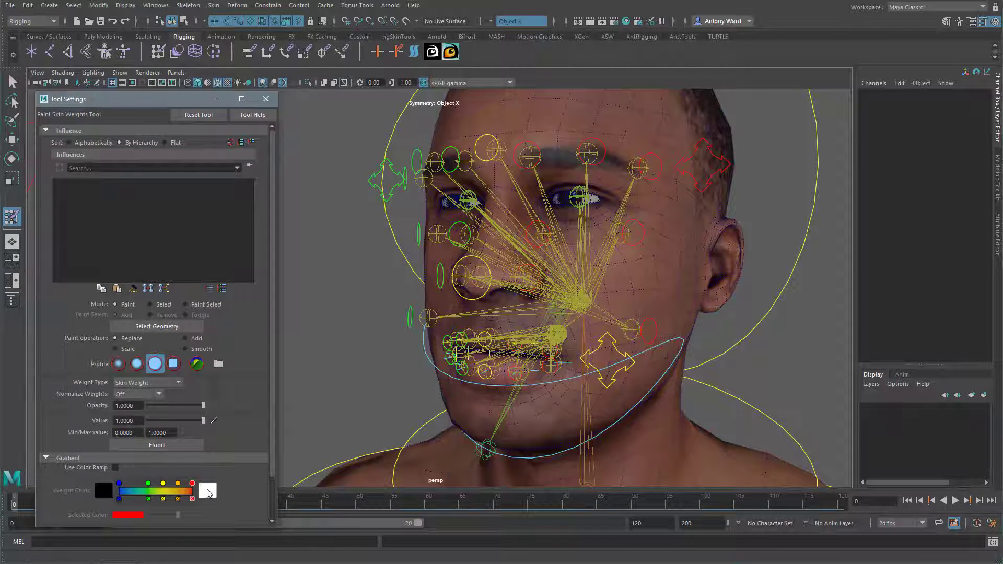
Step: Select the full male body mesh and activate the Paint Skin Weights tool with its settings window shortened
drag(197, 529, 197, 478)
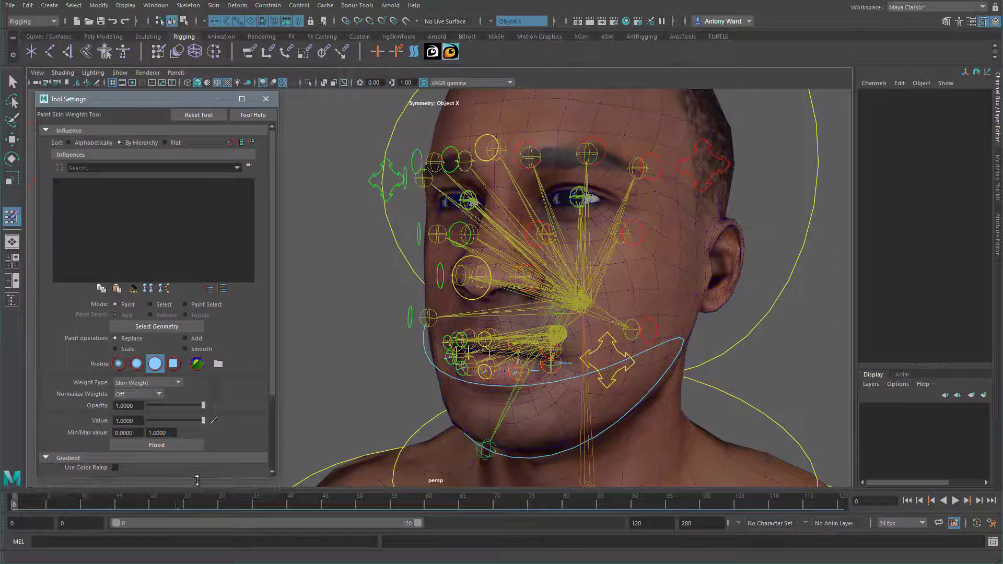
click(683, 265)
alt+drag(690, 272, 683, 272)
key(w)
click(700, 270)
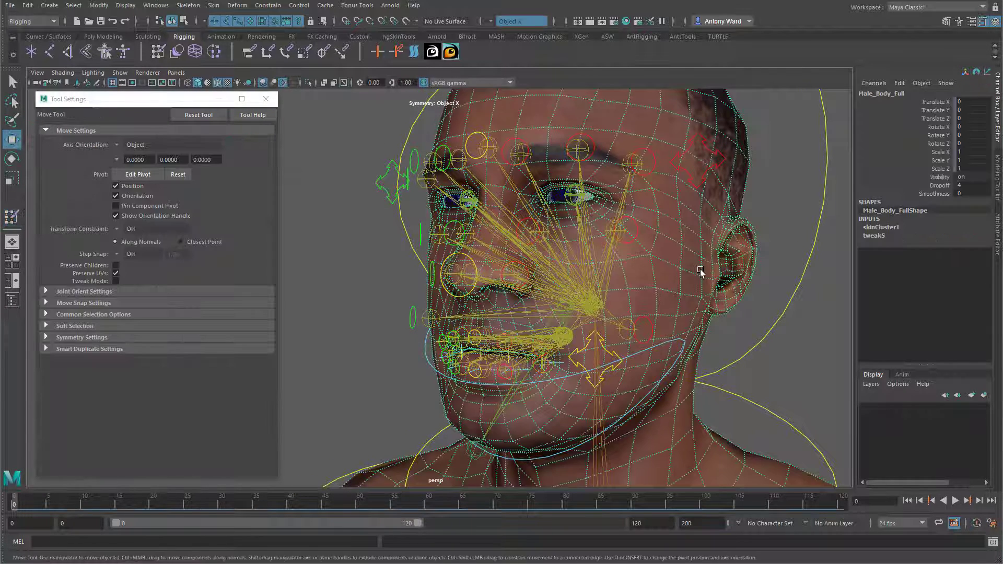
click(11, 216)
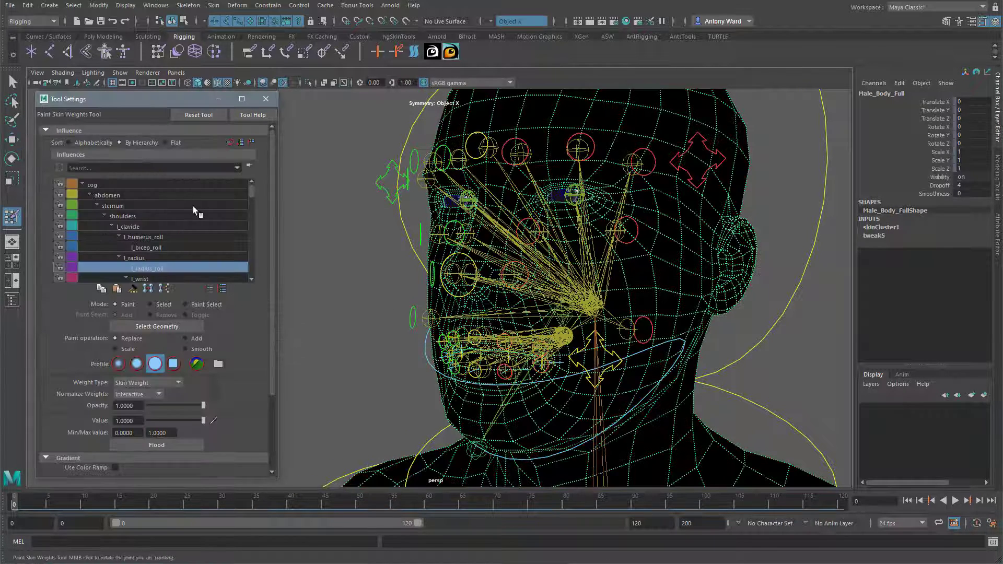
Step: Inspect the skin weights of the jaw, l_mouth_lower_corner and l_mouth_lower_outer influences on the face
scroll(144, 228, down, 5)
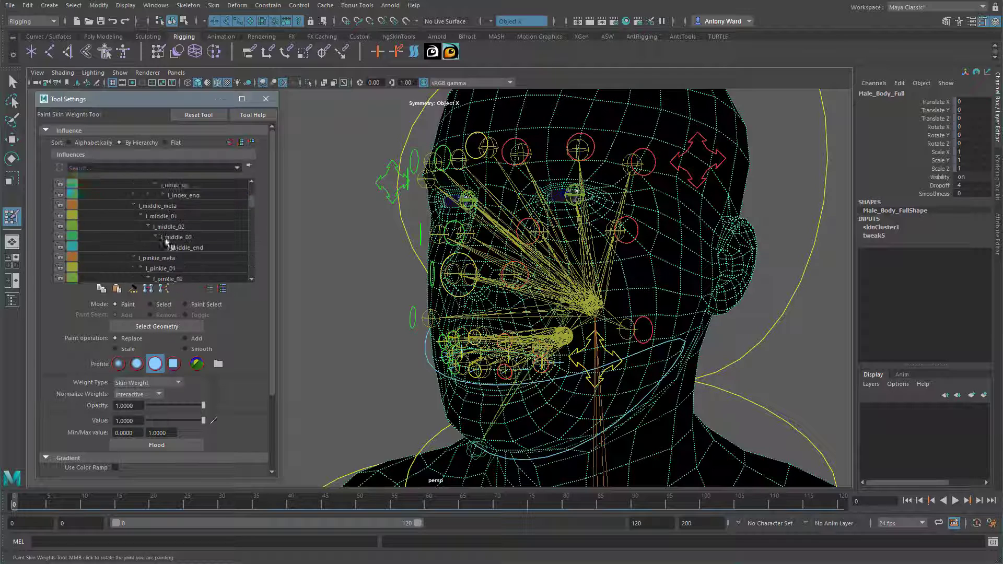
drag(252, 198, 251, 212)
scroll(251, 214, down, 3)
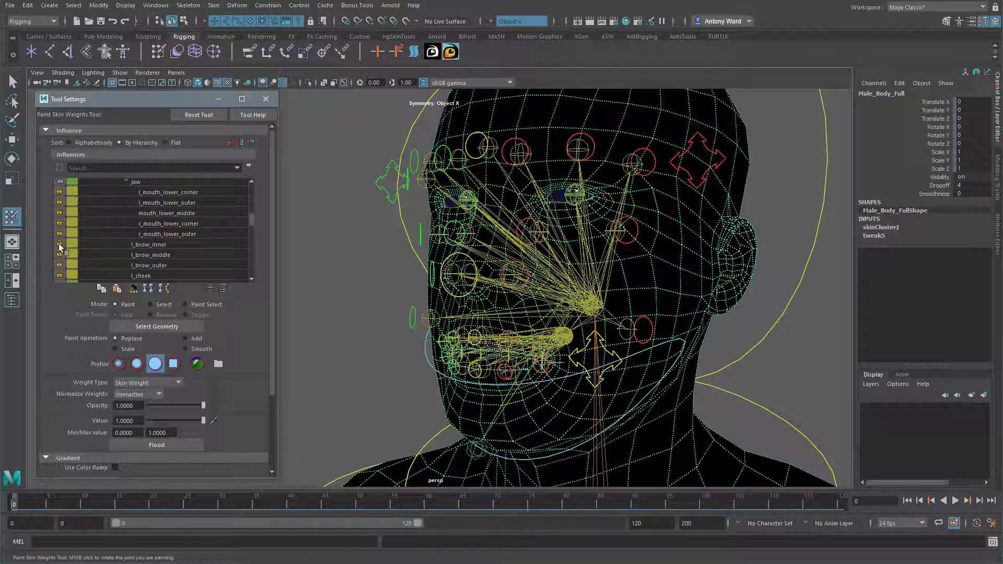
click(187, 193)
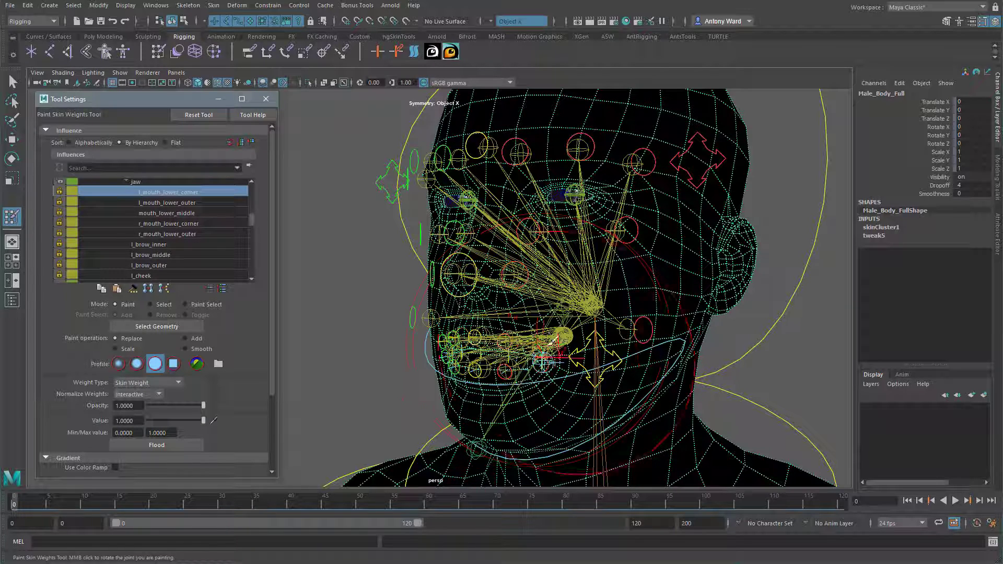
click(175, 204)
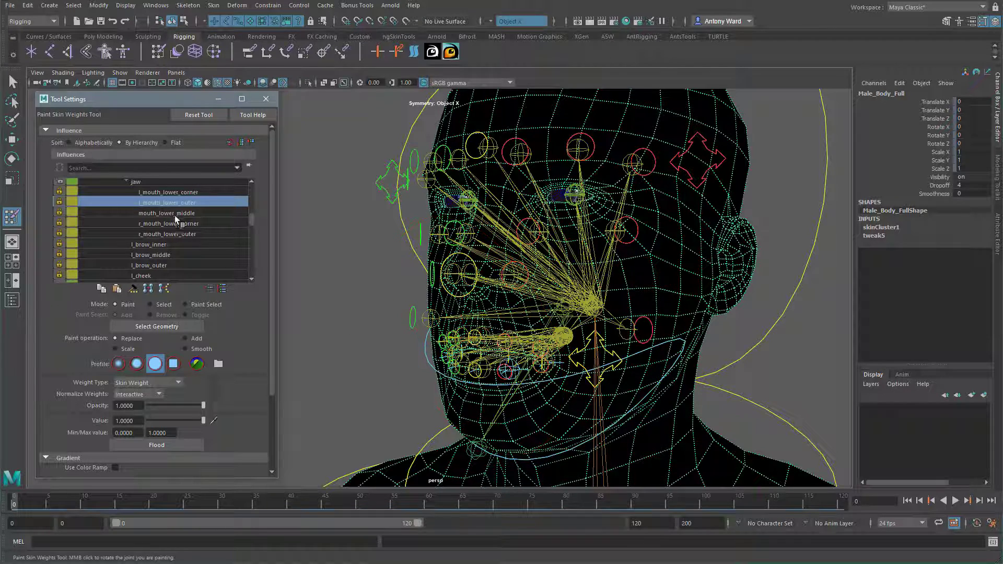
scroll(167, 209, up, 1)
click(147, 194)
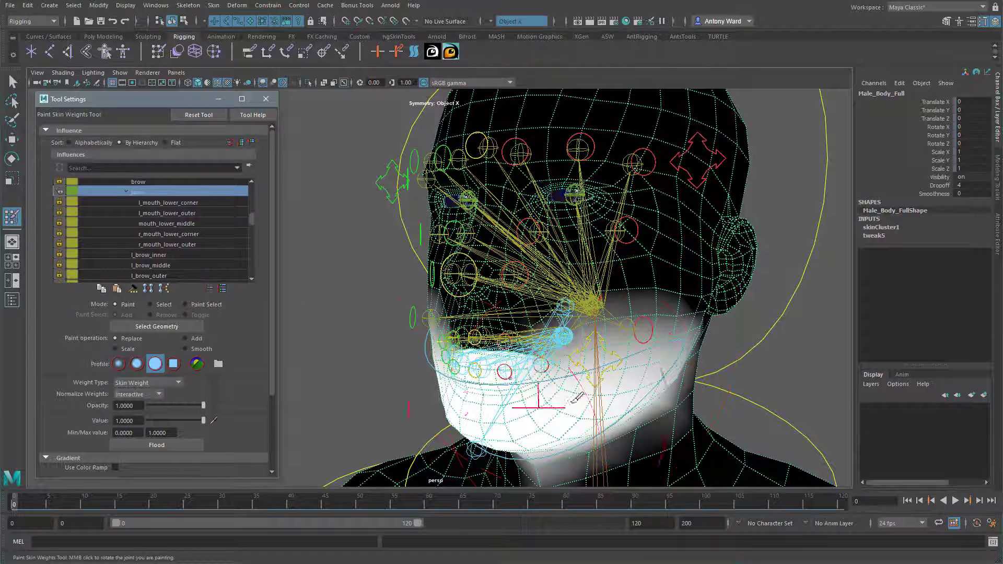
click(184, 203)
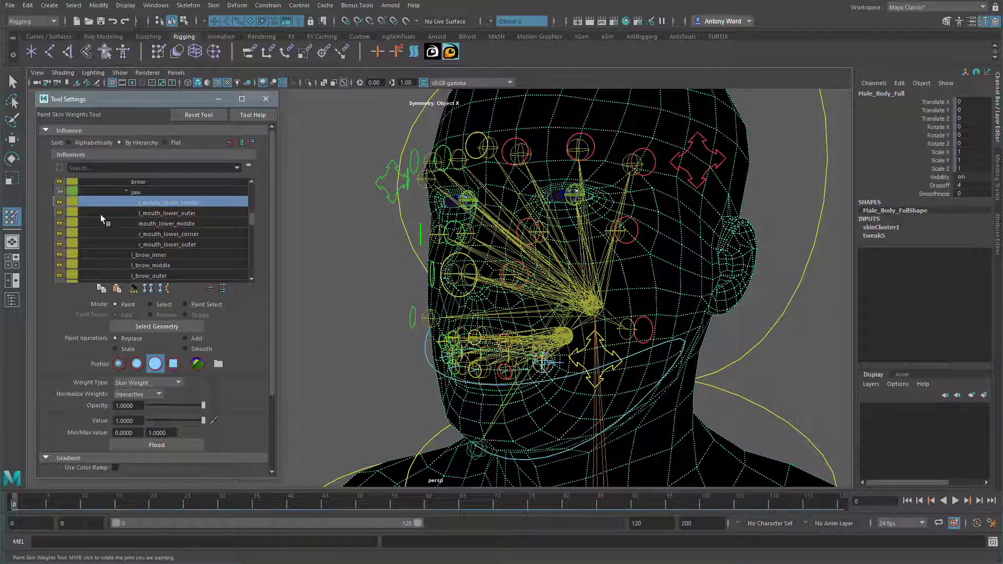
Step: Unlock the brow influence and the five lower mouth influences: left and right corner, left and right outer, and middle
scroll(101, 215, up, 2)
click(60, 202)
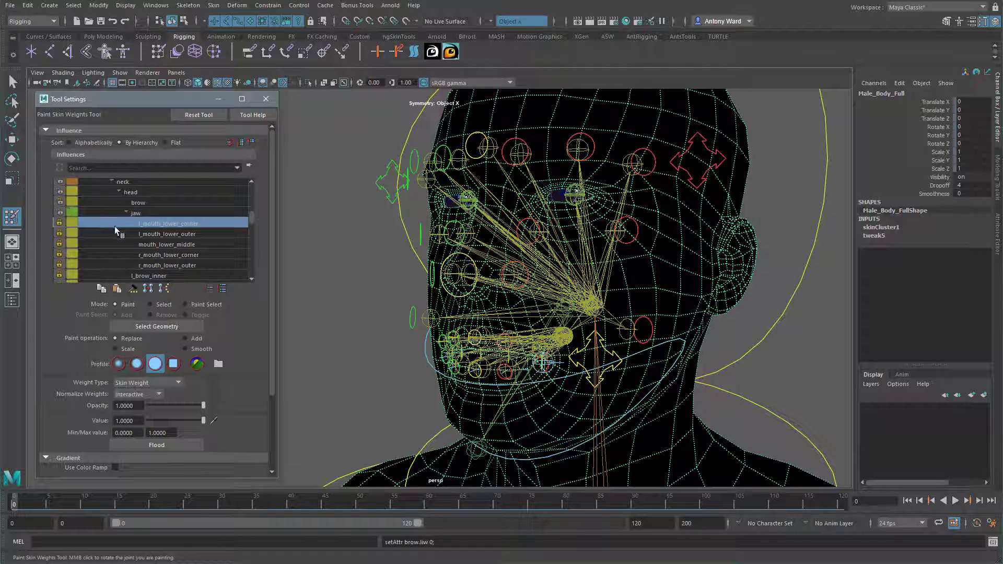
scroll(115, 233, down, 2)
click(59, 209)
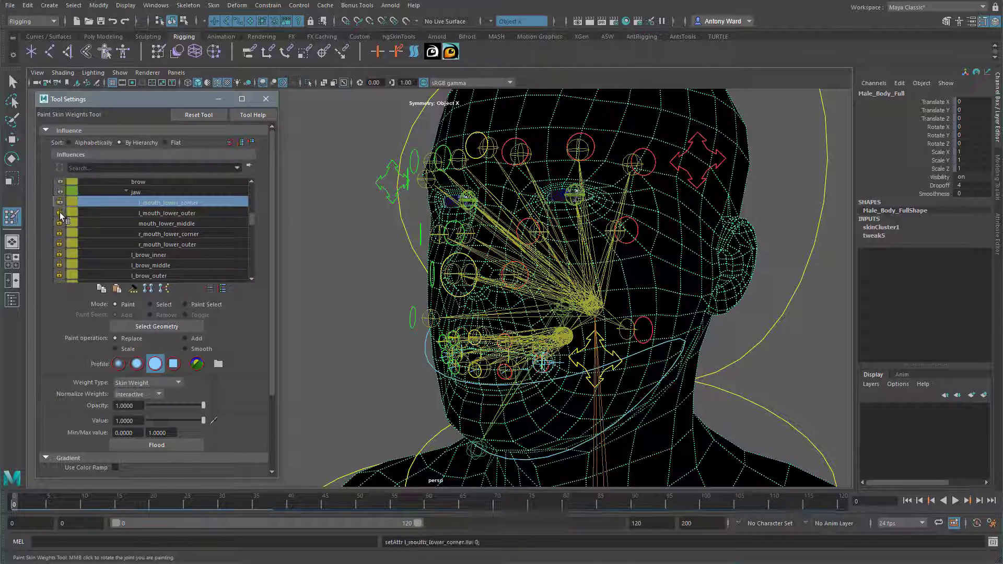
click(60, 213)
click(59, 223)
click(59, 233)
click(59, 244)
Step: Unlock the left-side influences for inner, middle and outer brow, cheek, upper mouth corner and outer, nostril, sneer and squint
click(57, 254)
click(56, 264)
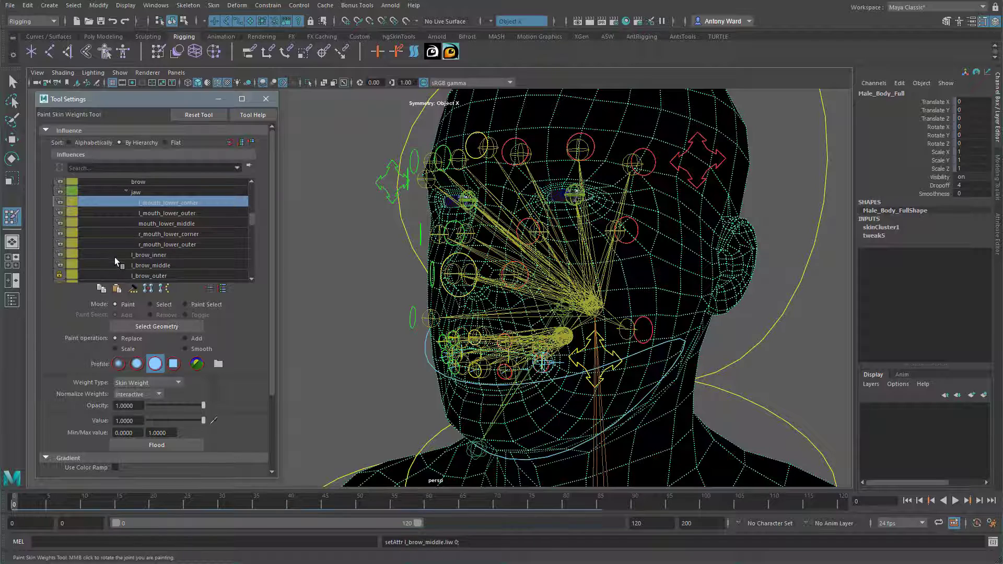
scroll(110, 258, down, 5)
click(61, 223)
click(60, 234)
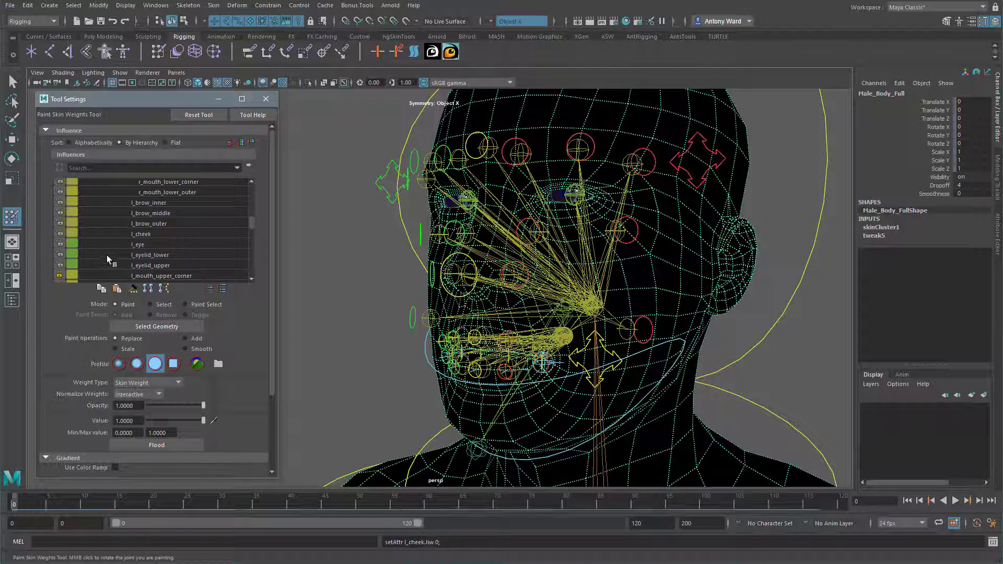
scroll(107, 255, down, 4)
click(59, 233)
click(59, 244)
click(60, 254)
click(60, 265)
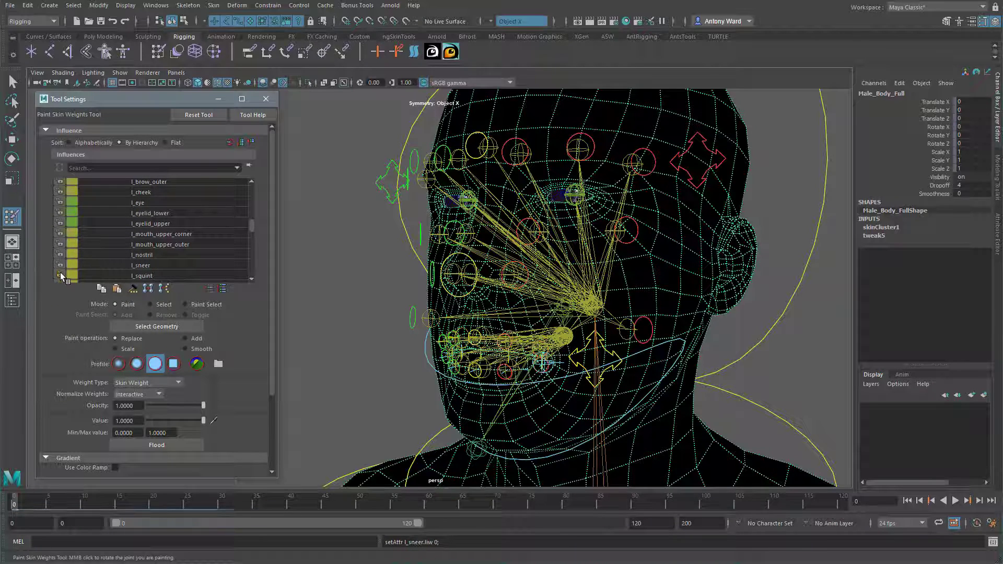
click(61, 275)
Step: Unlock the mouth_upper_middle, nose, r_brow_inner, r_brow_middle, r_brow_outer and r_cheek influences
scroll(102, 236, down, 8)
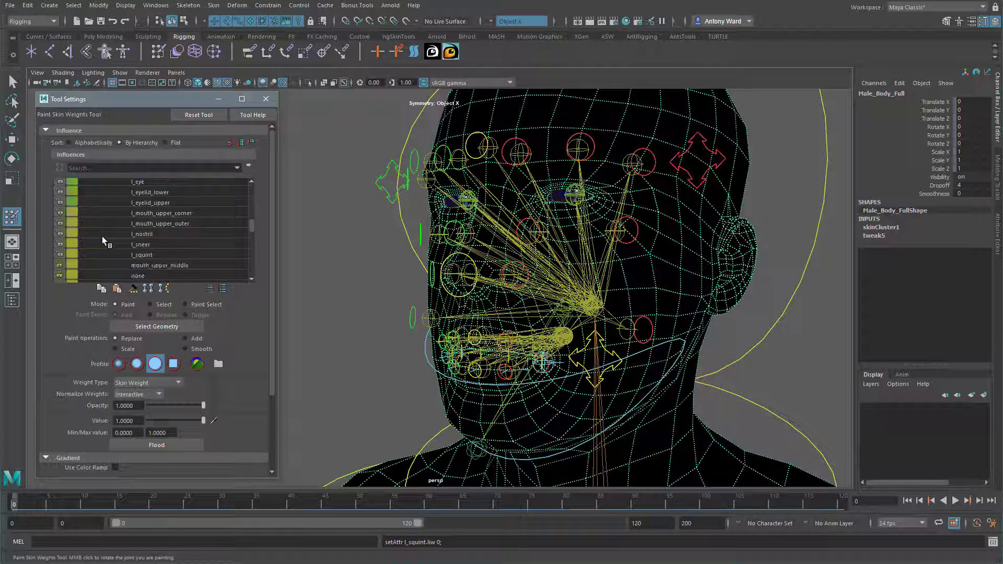
click(60, 202)
click(59, 212)
click(60, 223)
click(60, 234)
click(59, 244)
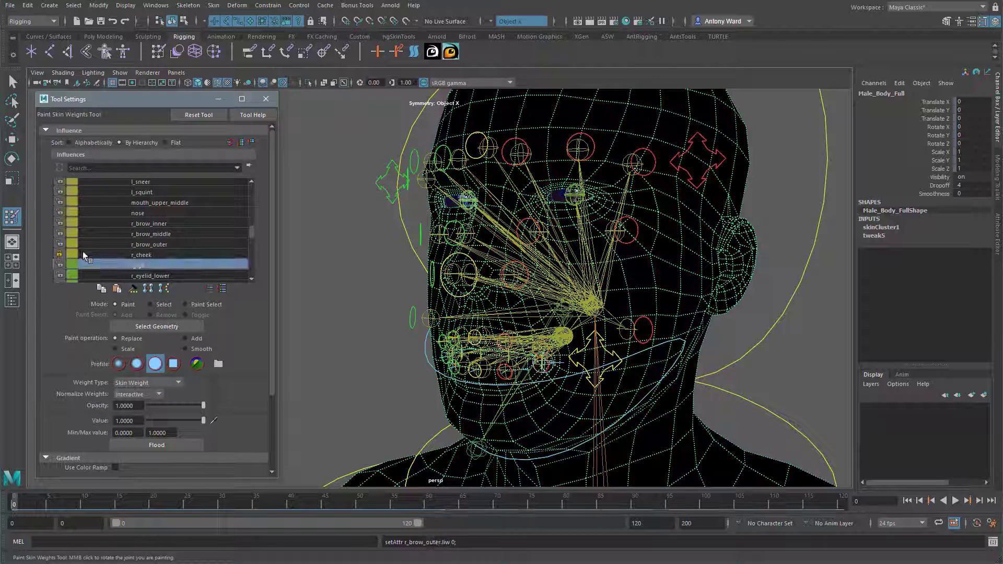
click(60, 254)
Step: Unlock the r_mouth_upper_corner, r_mouth_upper_outer, r_nostril, r_sneer and r_squint influences and close the tool settings
scroll(64, 246, down, 7)
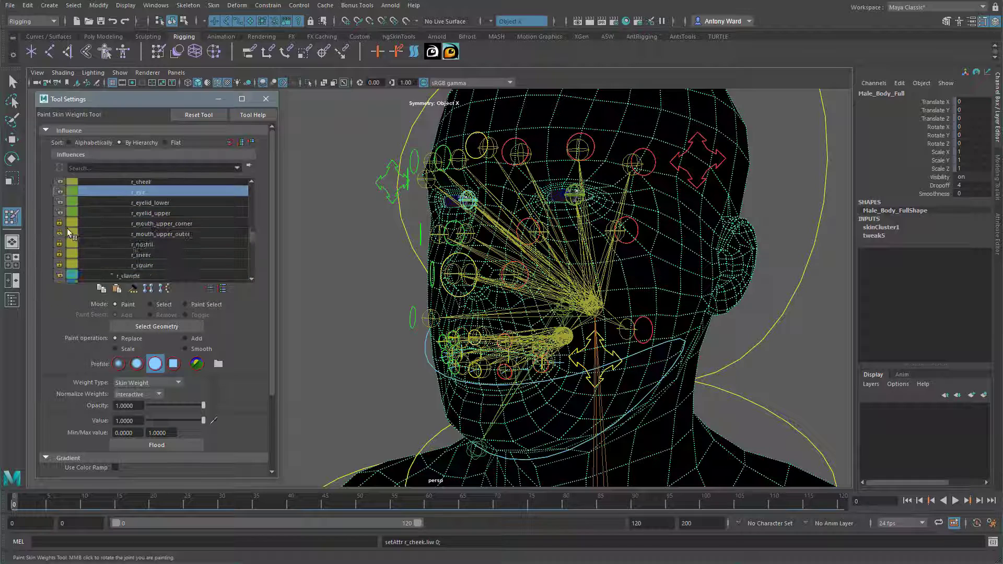
click(60, 223)
click(60, 234)
click(59, 244)
click(59, 255)
click(59, 265)
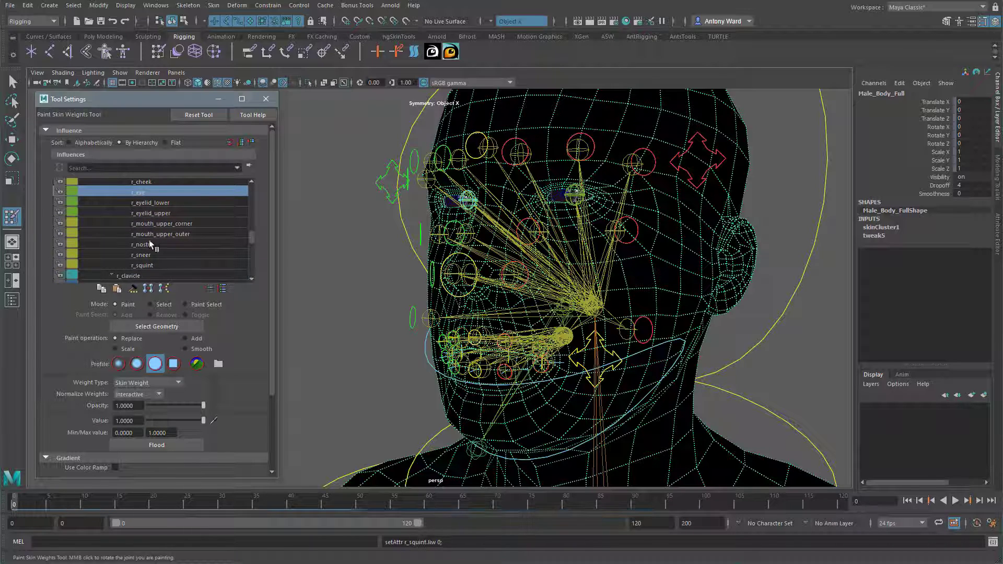
scroll(157, 242, down, 10)
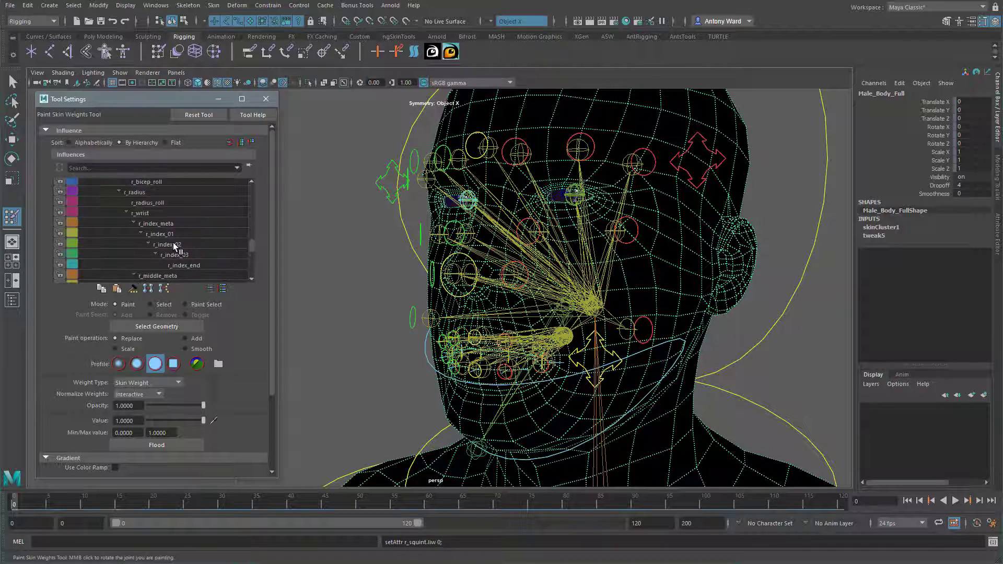
scroll(175, 242, up, 4)
click(266, 98)
Step: Deselect the body and hide joints, polygons and locators in the viewport, leaving the control curves shown
alt+drag(610, 269, 605, 270)
key(w)
click(286, 260)
alt+drag(488, 253, 483, 256)
click(120, 73)
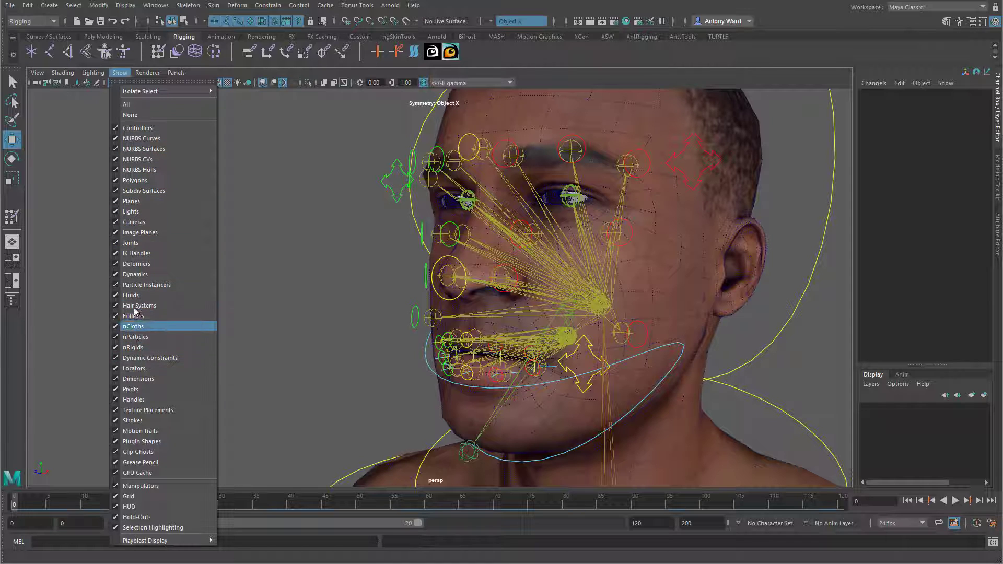
click(138, 244)
click(120, 72)
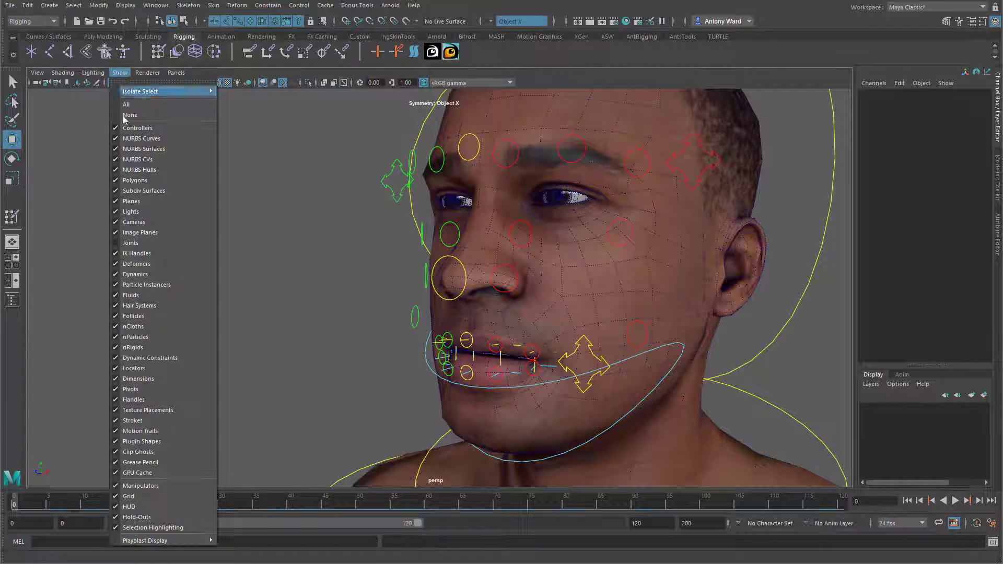
click(135, 180)
alt+drag(685, 253, 671, 245)
click(119, 72)
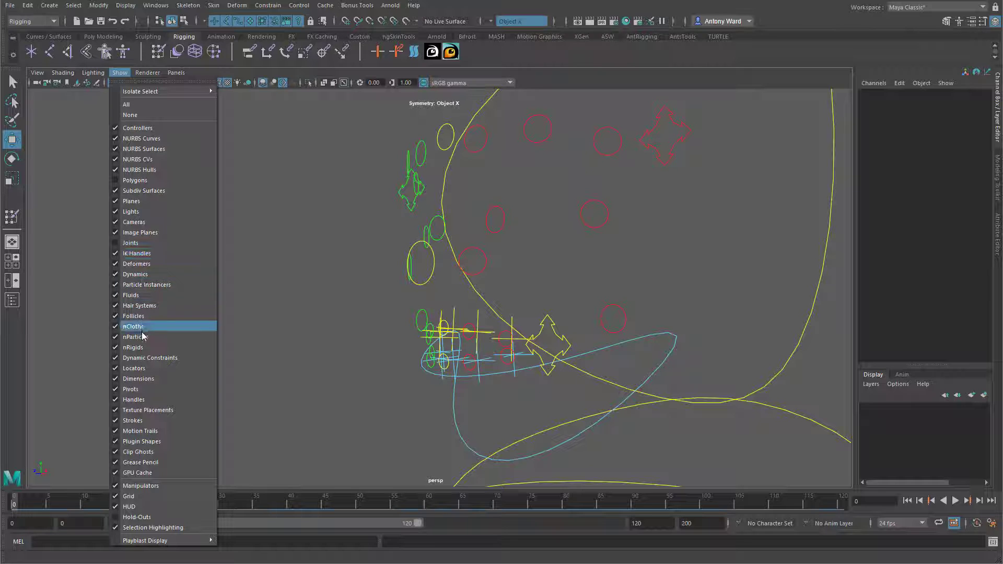
click(144, 370)
alt+drag(286, 374, 508, 343)
Step: Select all circular facial controls around the mouth, cheeks, nose, eyes and brows, leaving out the jaw and head controls
drag(447, 282, 602, 333)
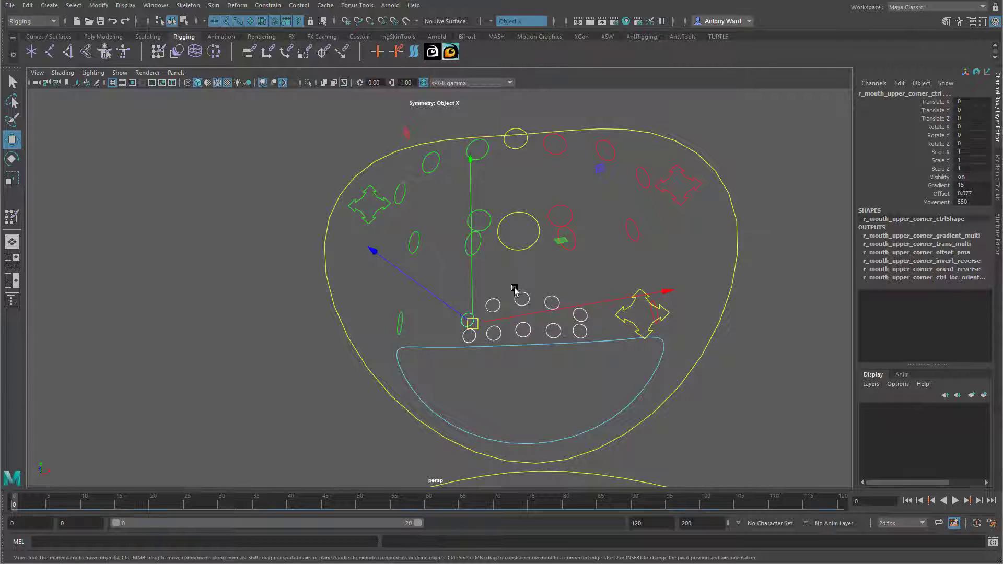
shift+drag(386, 307, 445, 329)
alt+drag(725, 307, 703, 320)
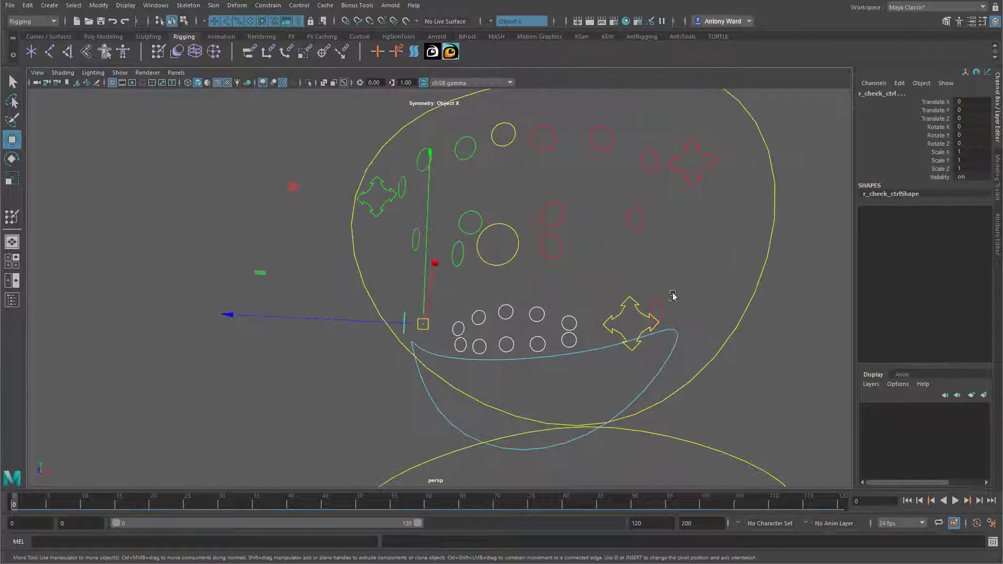
shift+click(654, 296)
shift+drag(404, 142, 580, 270)
shift+drag(563, 104, 652, 237)
mouse_move(559, 293)
alt+mouse_down()
mouse_move(589, 306)
mouse_move(558, 296)
mouse_move(566, 295)
alt+mouse_up()
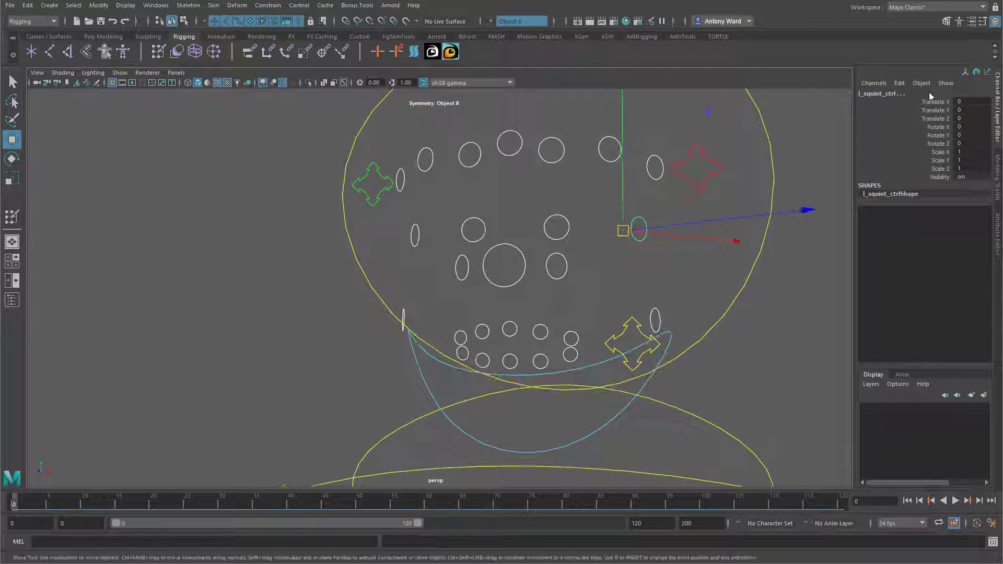
Step: Key the selected controls' translate, rotate and scale channels at frame 0, and enable auto keyframing at frame 1
drag(938, 102, 950, 174)
right_click(947, 174)
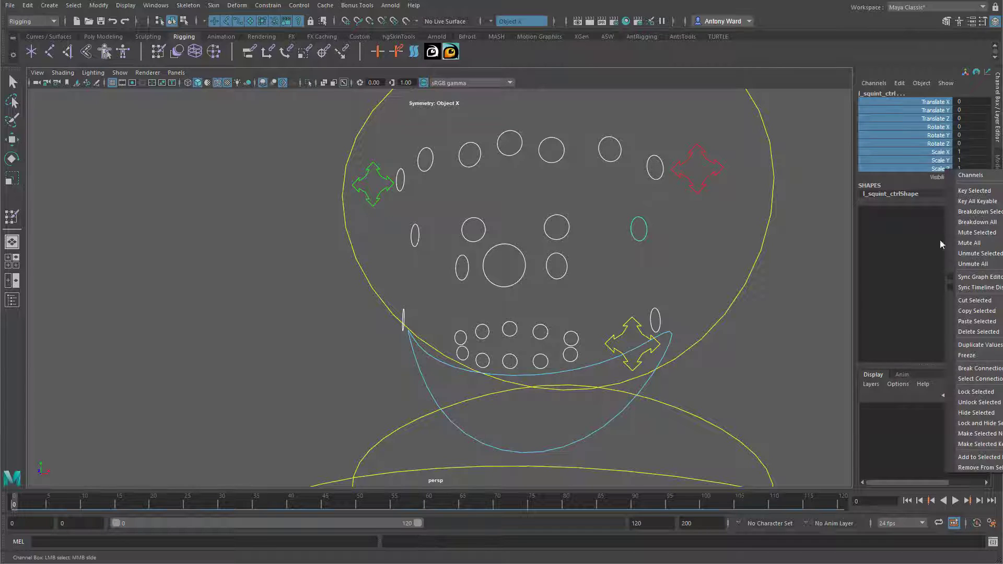
click(970, 191)
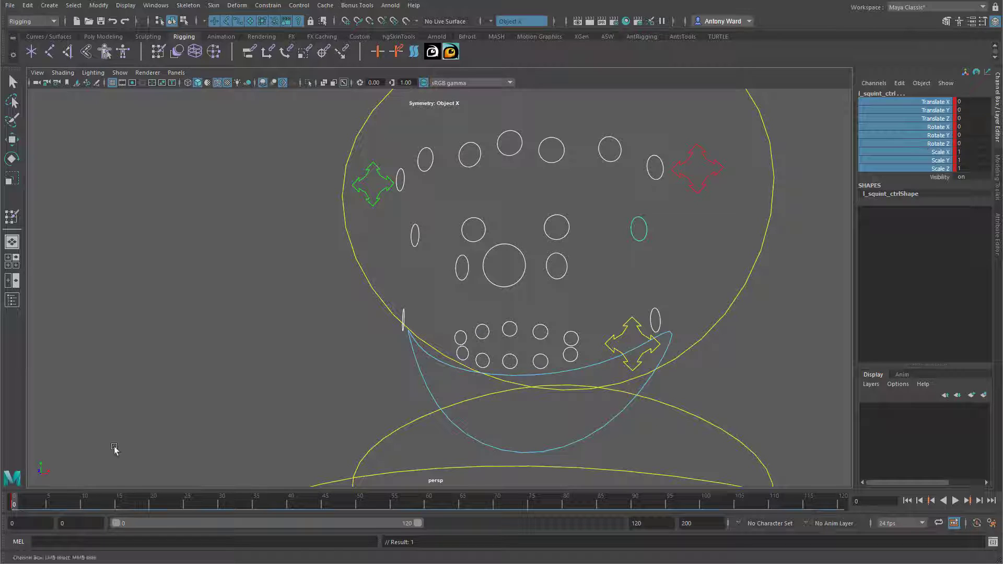
click(21, 502)
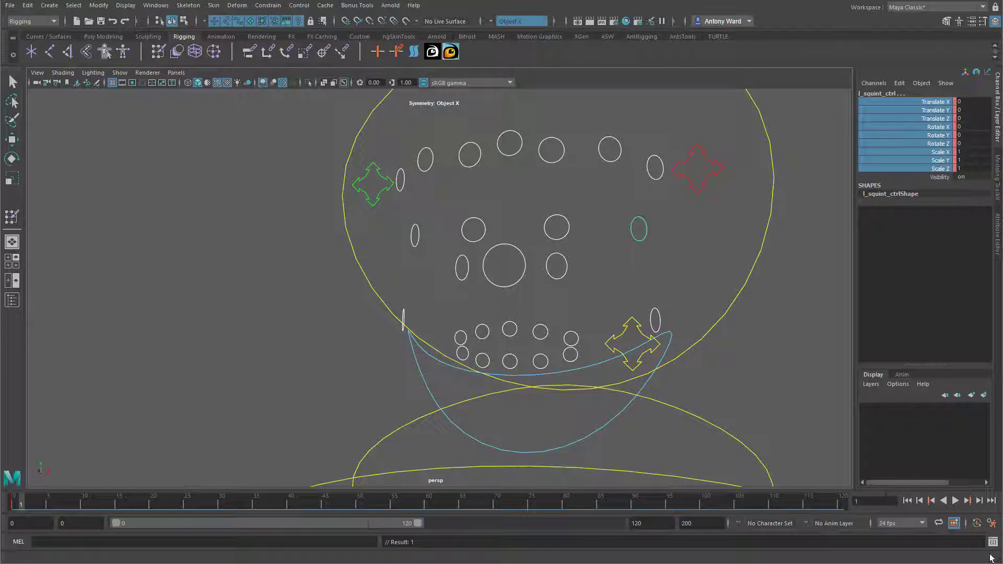
click(976, 523)
alt+drag(339, 254, 325, 251)
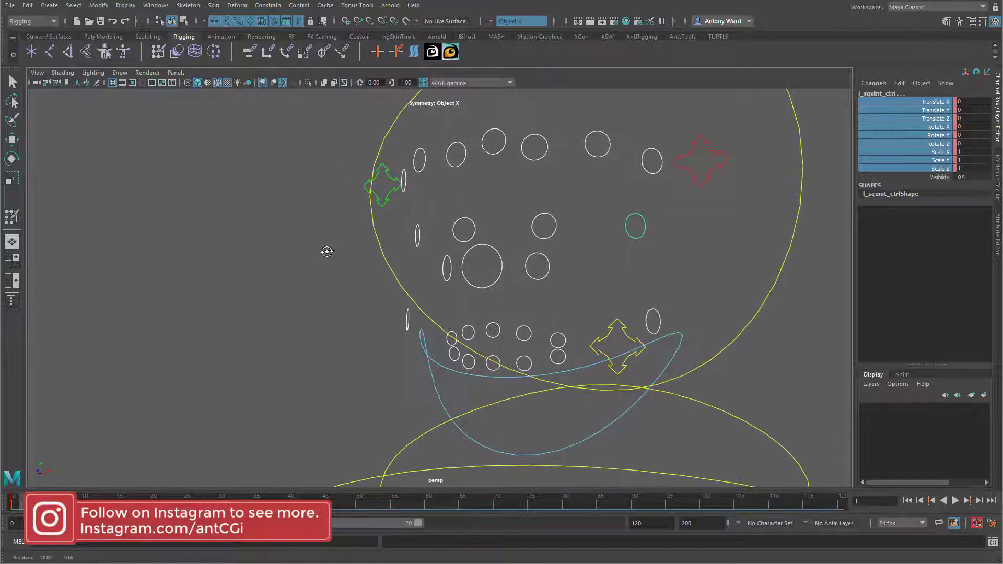
Step: Show all object types in the viewport again and frame the face closely
click(120, 72)
click(124, 105)
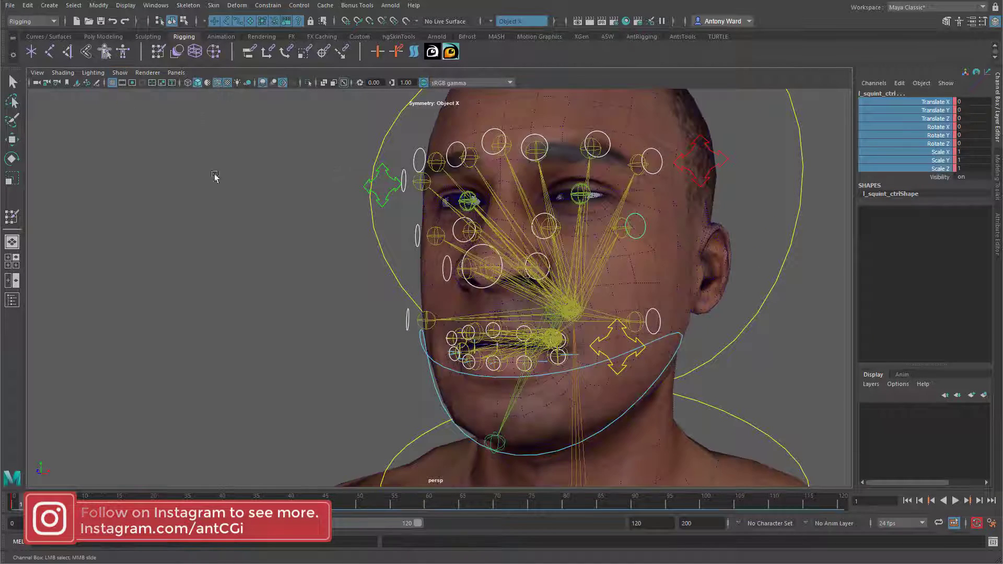
alt+middle_drag(540, 334, 463, 343)
alt+right_drag(463, 343, 506, 352)
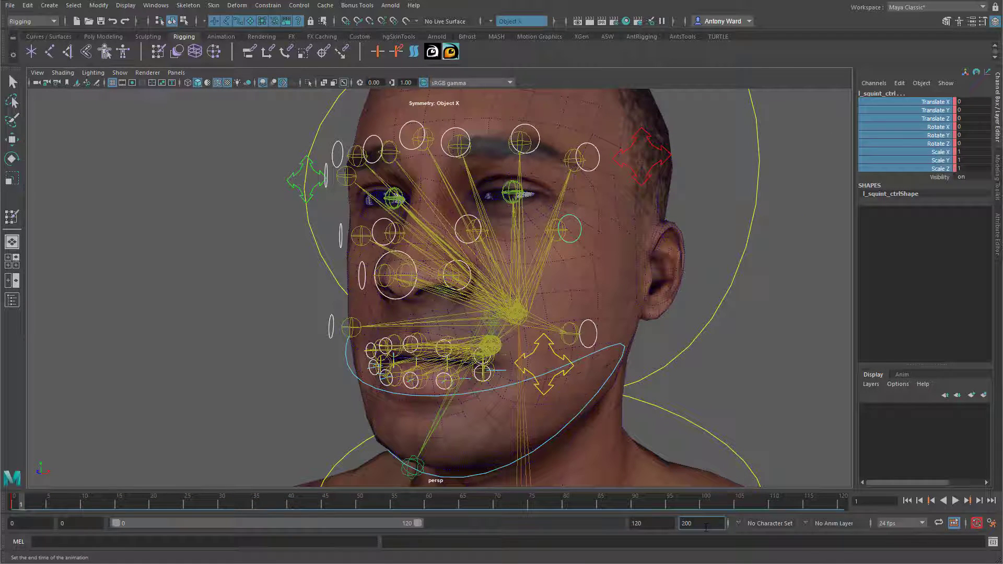
Step: Set the animation end time to 20 and return to frame 0
key(BackSpace)
key(Return)
mouse_move(18, 503)
mouse_down()
mouse_move(54, 503)
mouse_move(14, 505)
mouse_up()
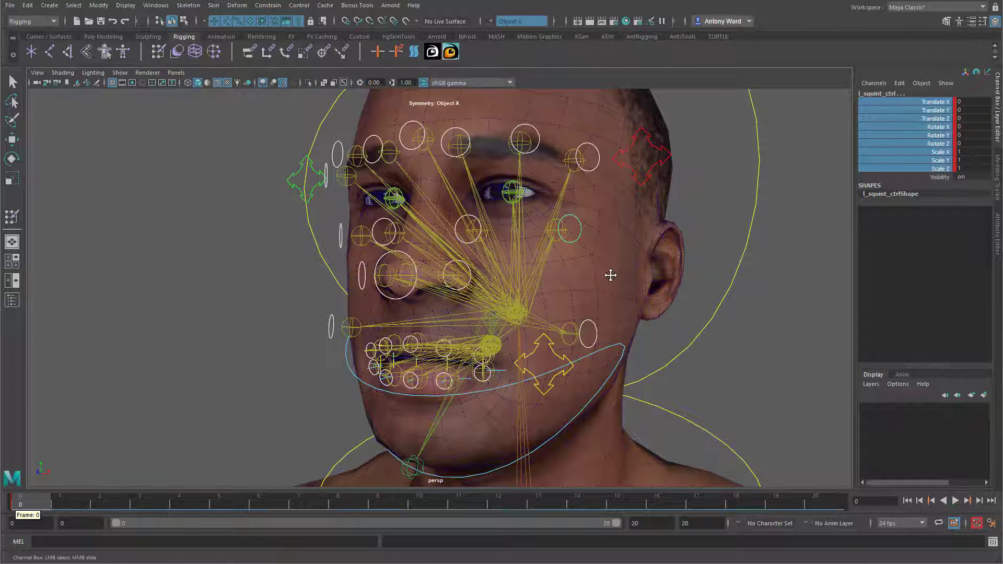
Step: Select the left upper eyelid control beside the eye panel and delete its key at frame 1
alt+right_drag(609, 274, 493, 263)
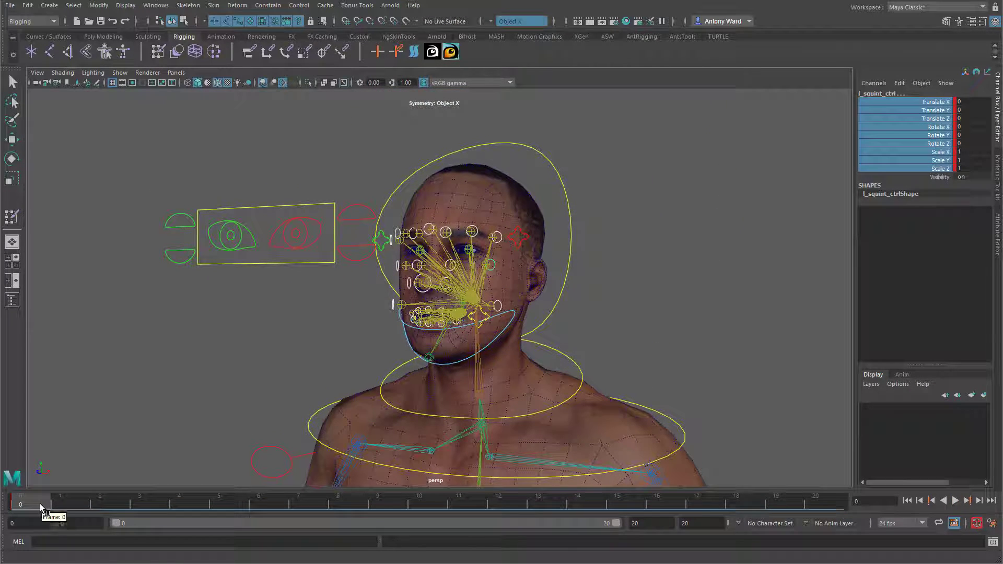
drag(39, 503, 65, 502)
drag(346, 199, 362, 227)
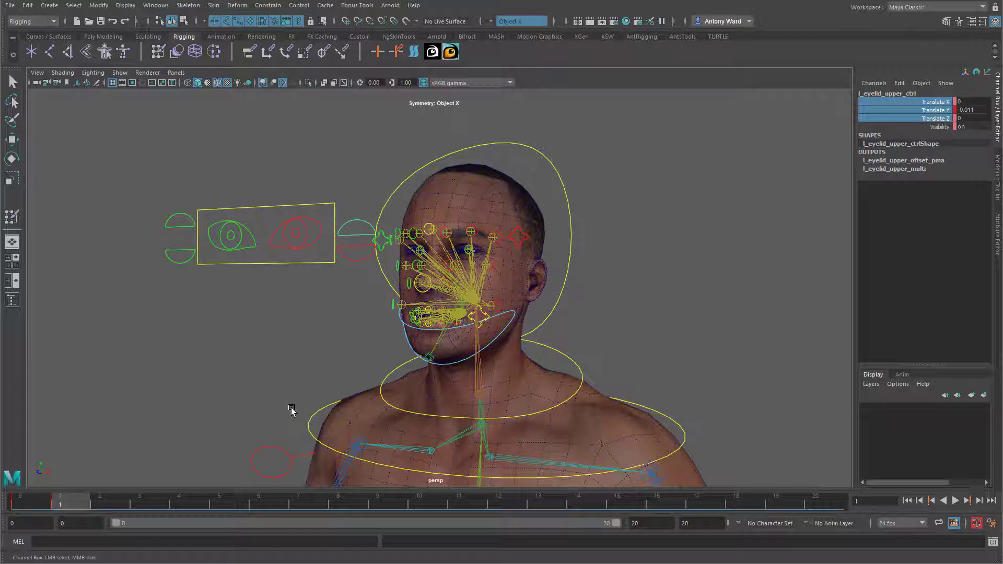
right_click(67, 503)
click(104, 364)
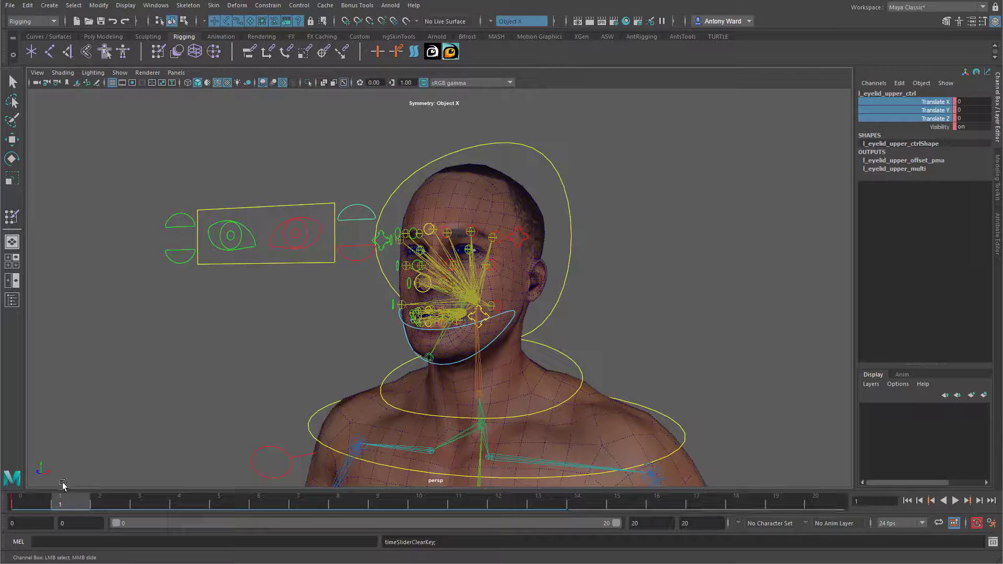
Step: Select the middle lower lip control for moving, with the mouth area framed closely
alt+right_drag(347, 358, 547, 295)
alt+middle_drag(547, 296, 558, 293)
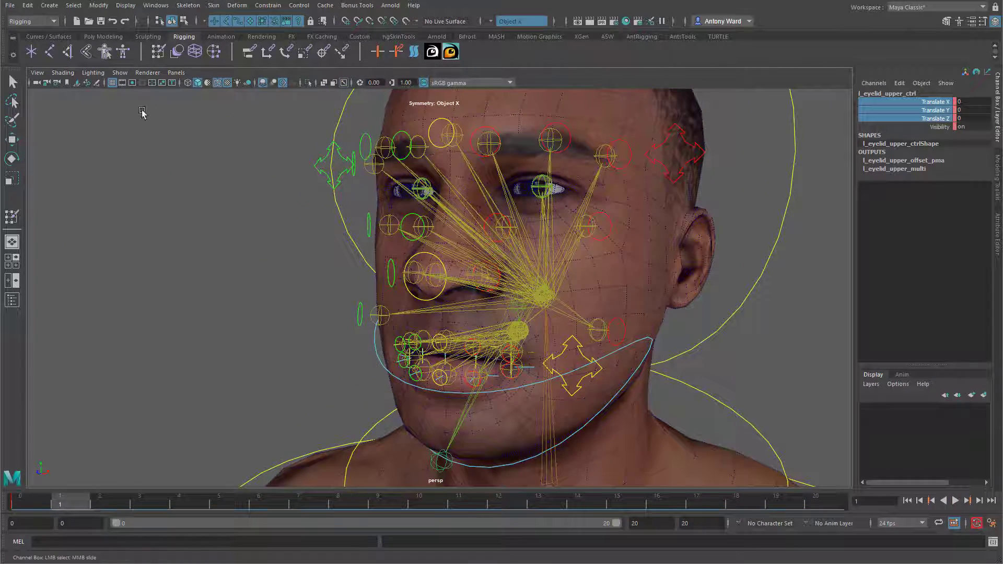
click(631, 283)
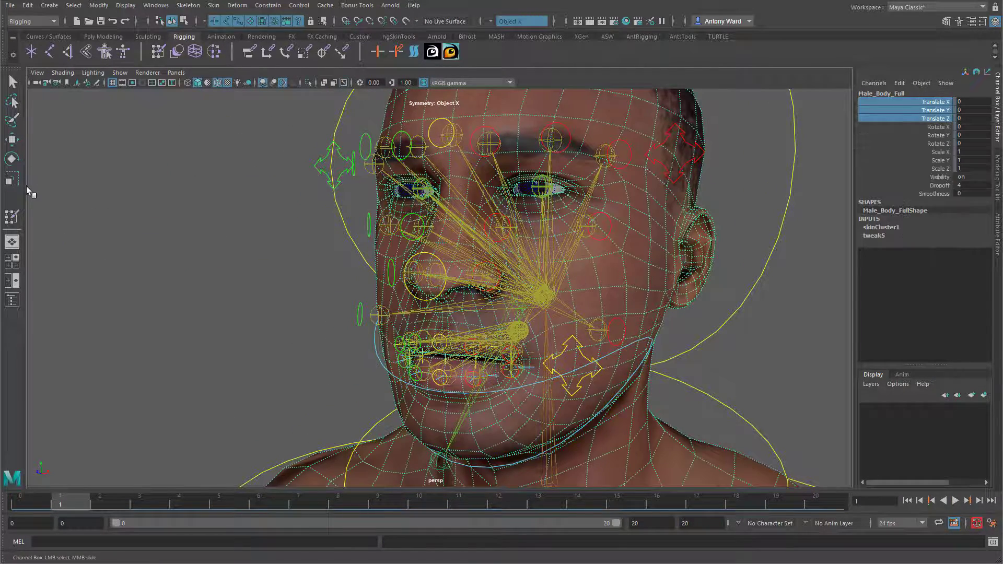
alt+middle_drag(369, 424, 402, 324)
alt+right_drag(402, 325, 449, 322)
alt+middle_drag(449, 323, 447, 328)
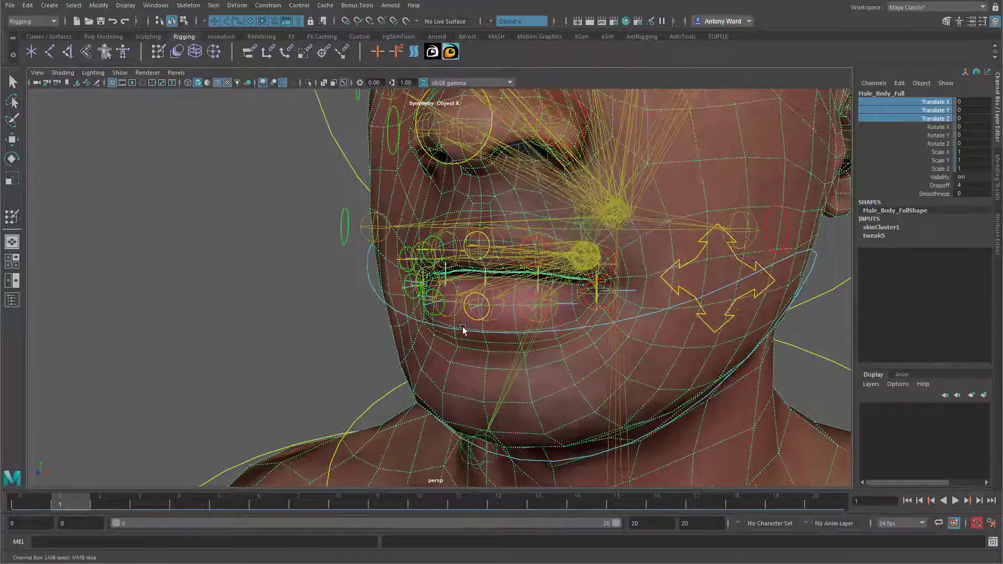
click(469, 316)
key(w)
alt+drag(492, 333, 392, 252)
alt+drag(500, 364, 503, 366)
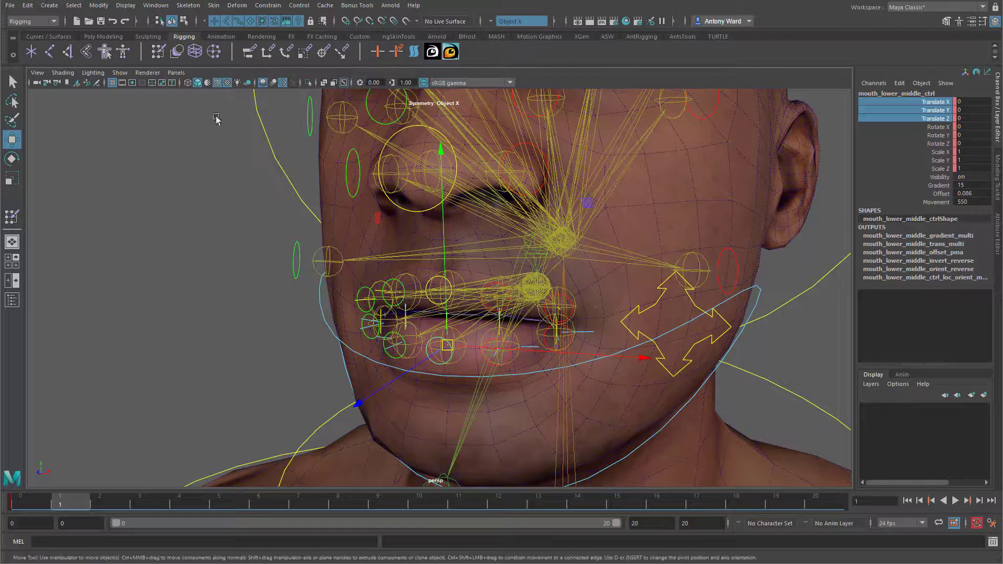
Step: Hide the locators in the viewport and turn off X-ray joint display
click(119, 73)
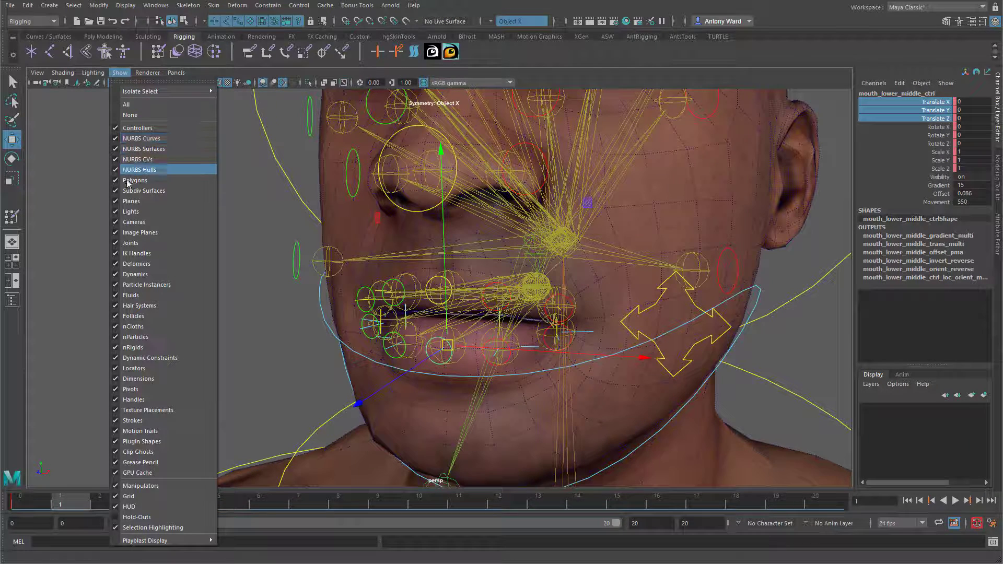
click(150, 367)
alt+drag(287, 329, 293, 307)
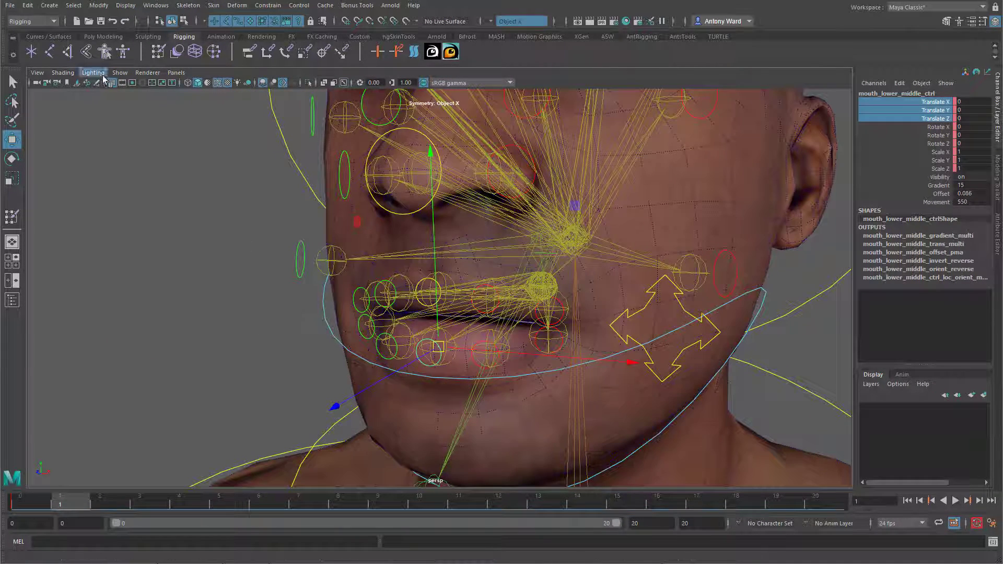
click(64, 73)
click(78, 189)
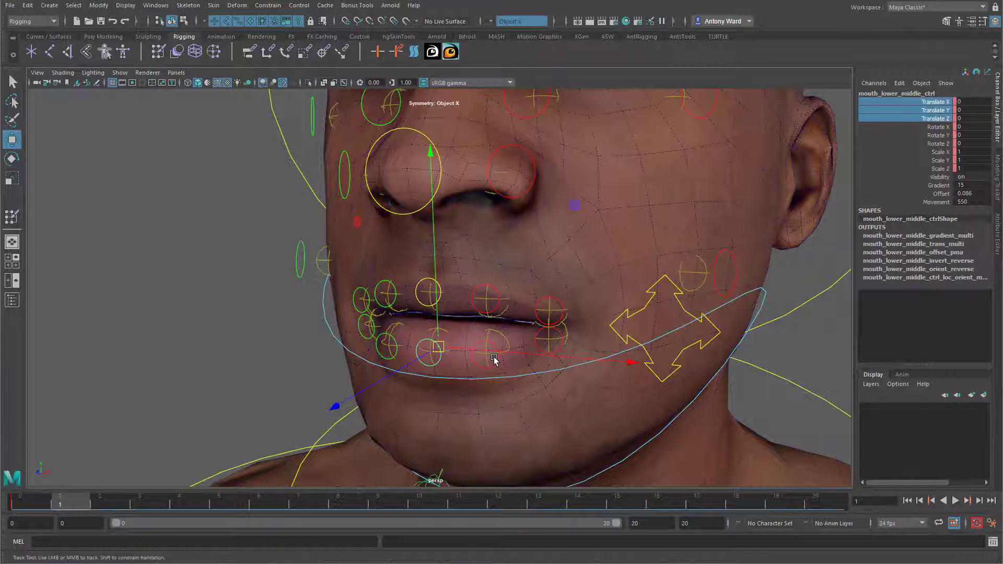
scroll(495, 357, up, 1)
alt+drag(495, 357, 497, 353)
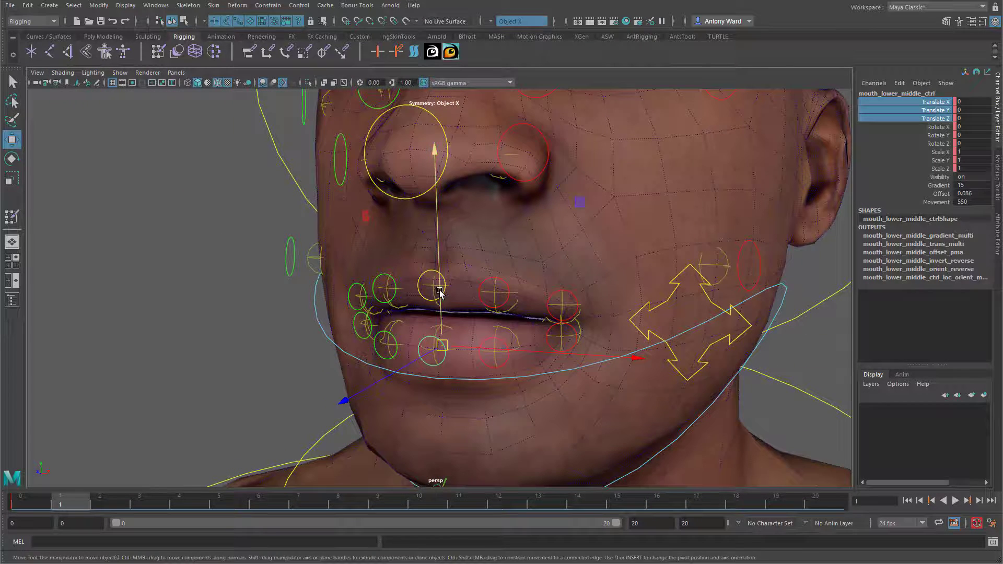
Step: Lower the middle lower lip control to Translate Y -0.012 and enable evaluation of all nodes
drag(439, 292, 441, 340)
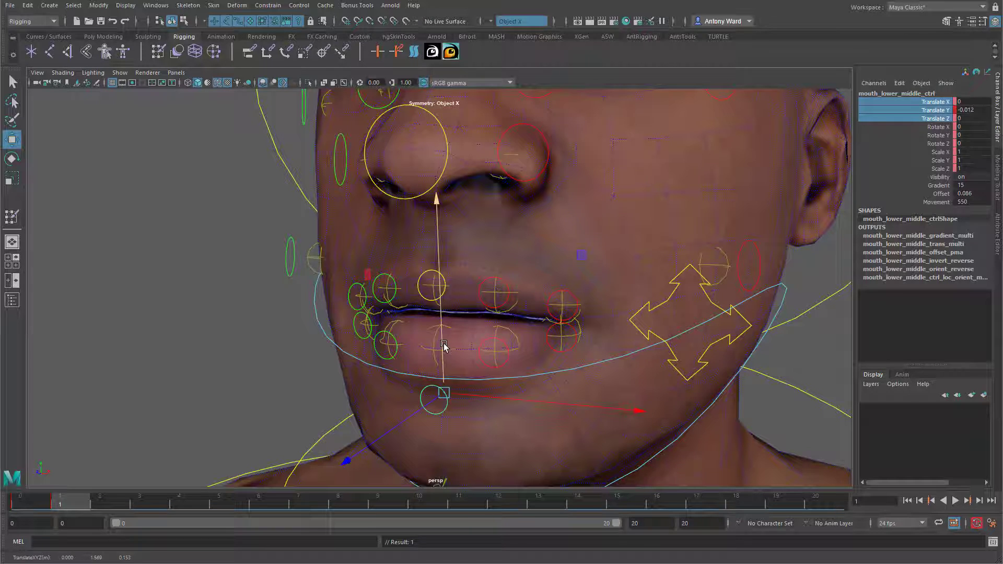
click(99, 5)
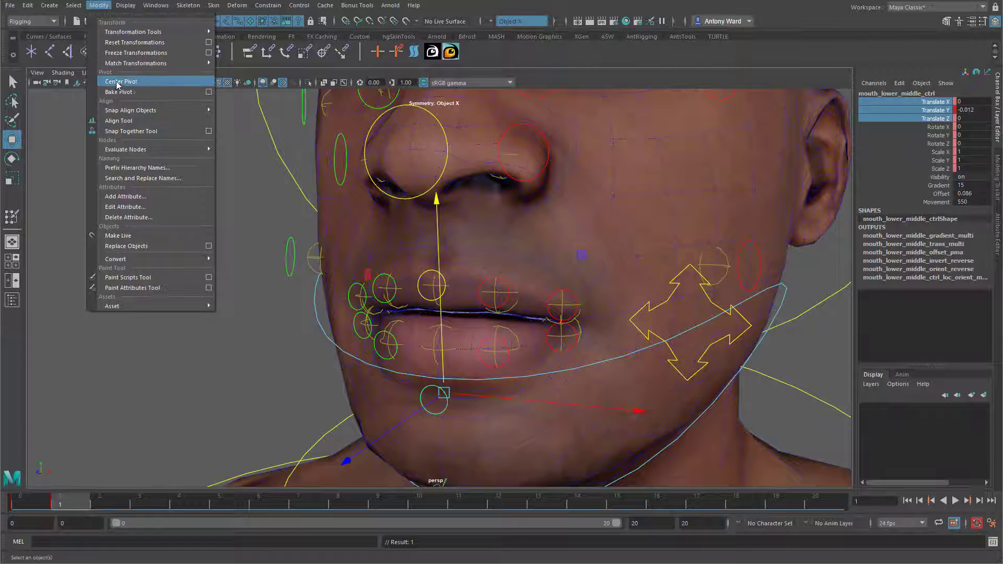
mouse_move(126, 149)
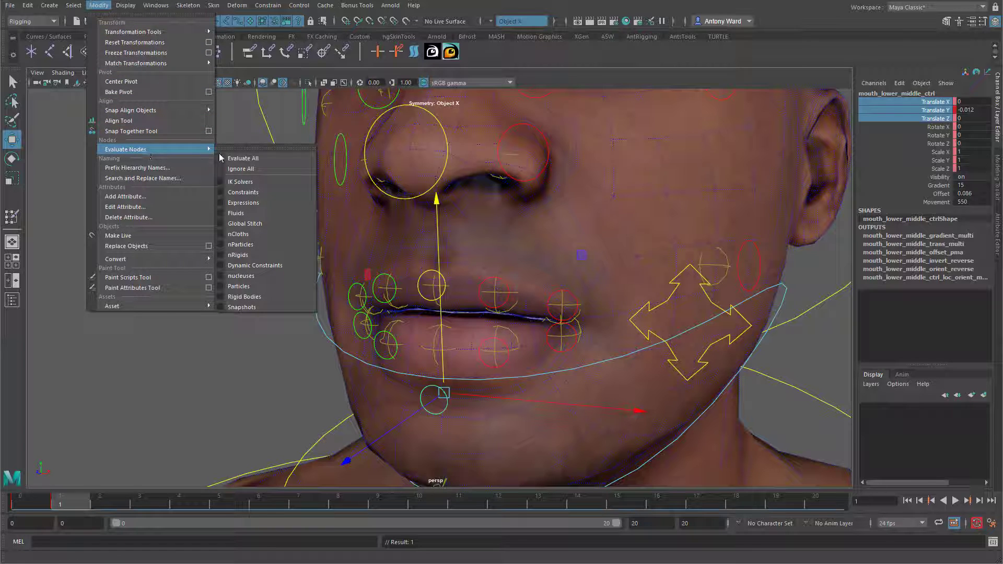
click(255, 158)
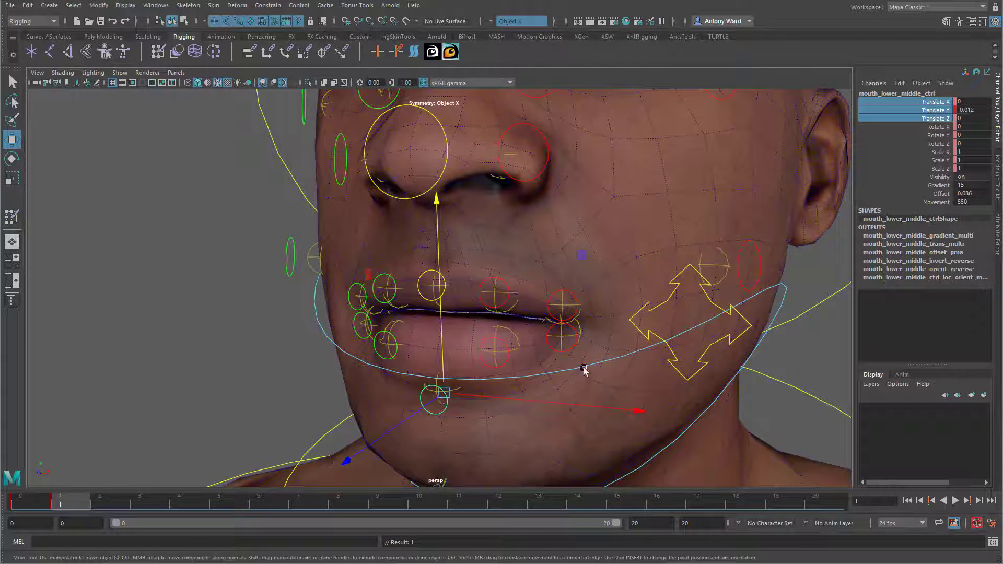
Step: Raise the middle upper lip control to Translate Y 0.008 at frame 1
middle_drag(439, 330, 433, 316)
click(417, 299)
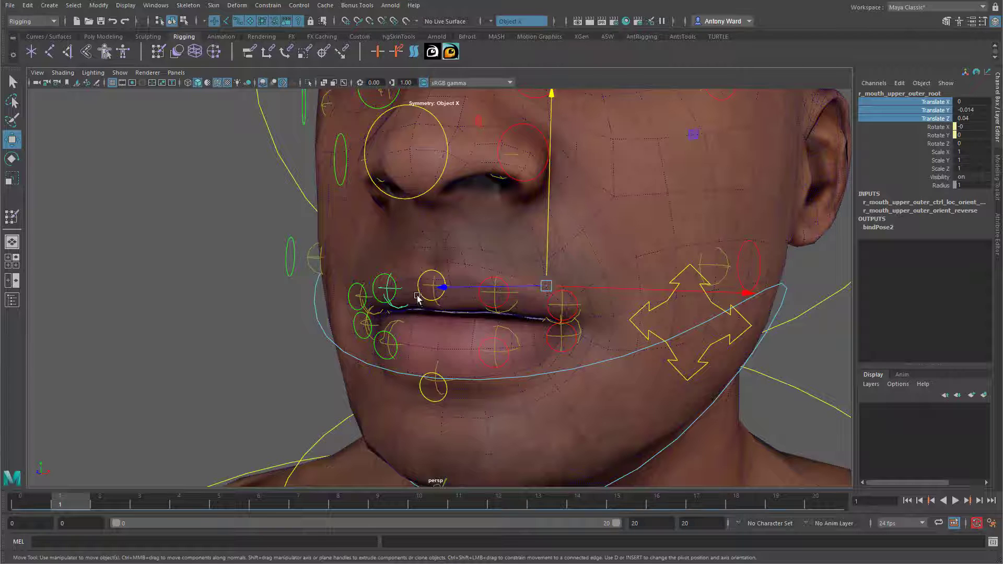
click(452, 293)
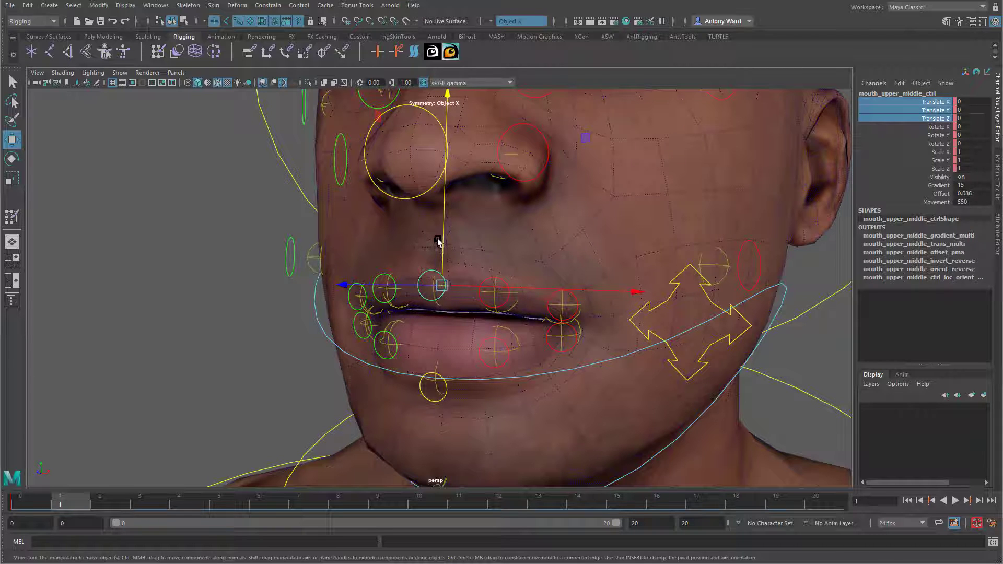
drag(438, 241, 441, 213)
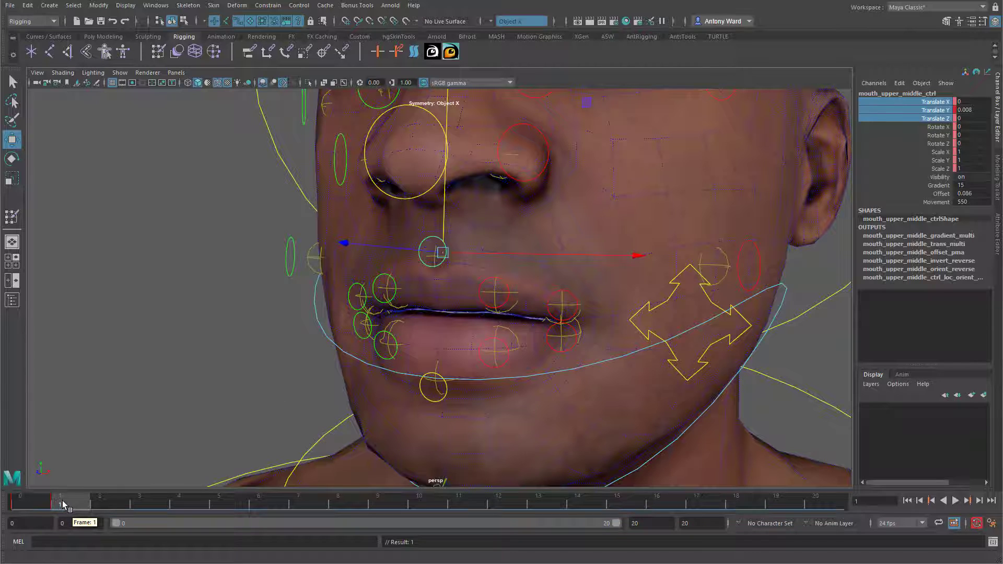
key(alt+v)
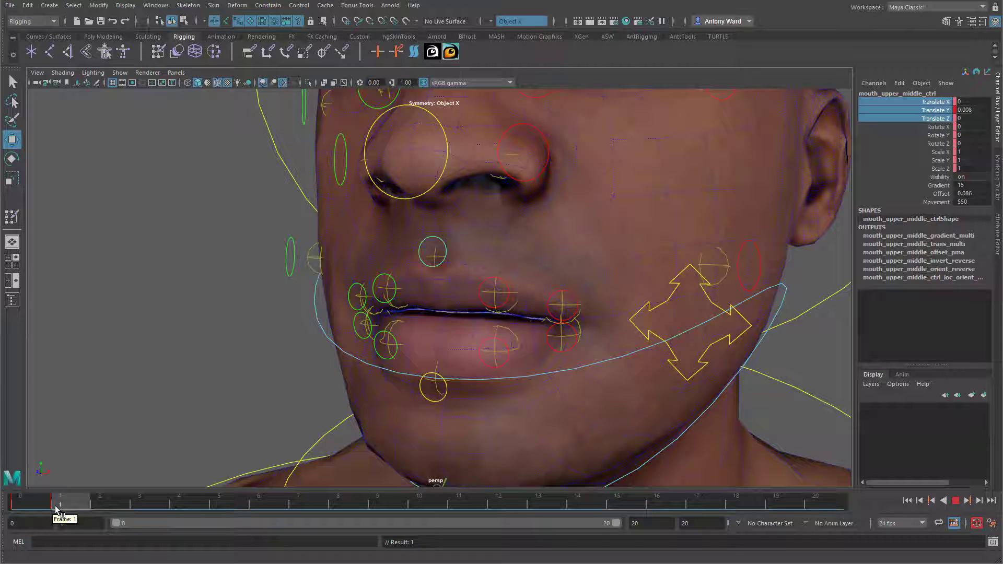
key(alt+v)
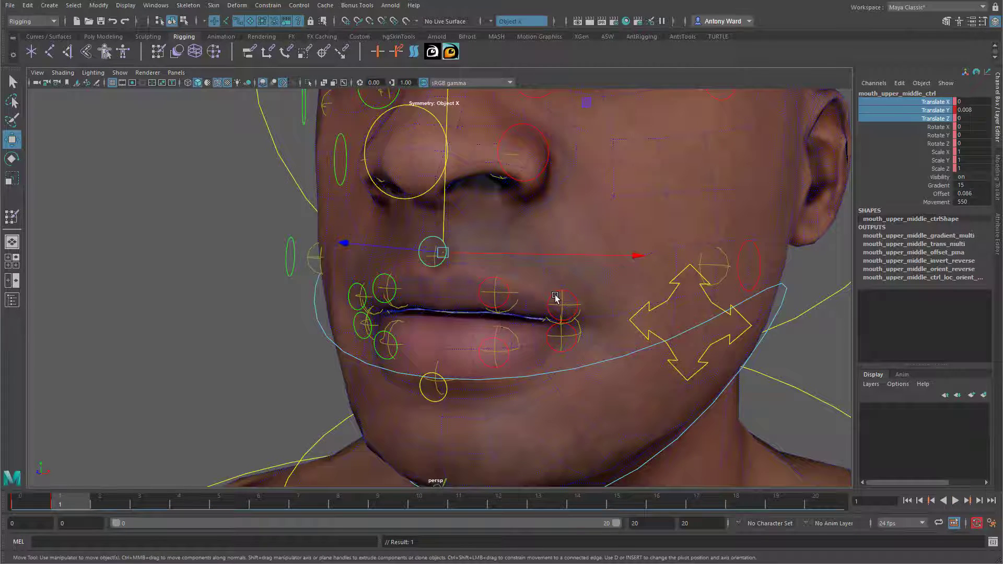
click(556, 298)
drag(563, 268, 564, 219)
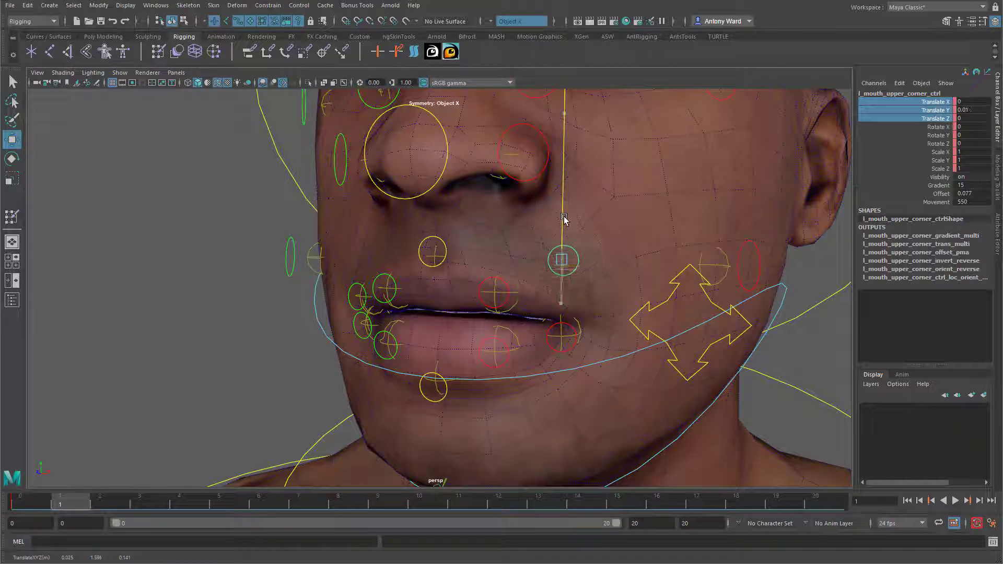
key(s)
key(ctrl+z)
key(ctrl+z)
Step: Raise both upper mouth-corner controls to Translate Y 0.01 and lower both lower-corner controls about level with the middle lower lip control
alt+drag(422, 352, 431, 351)
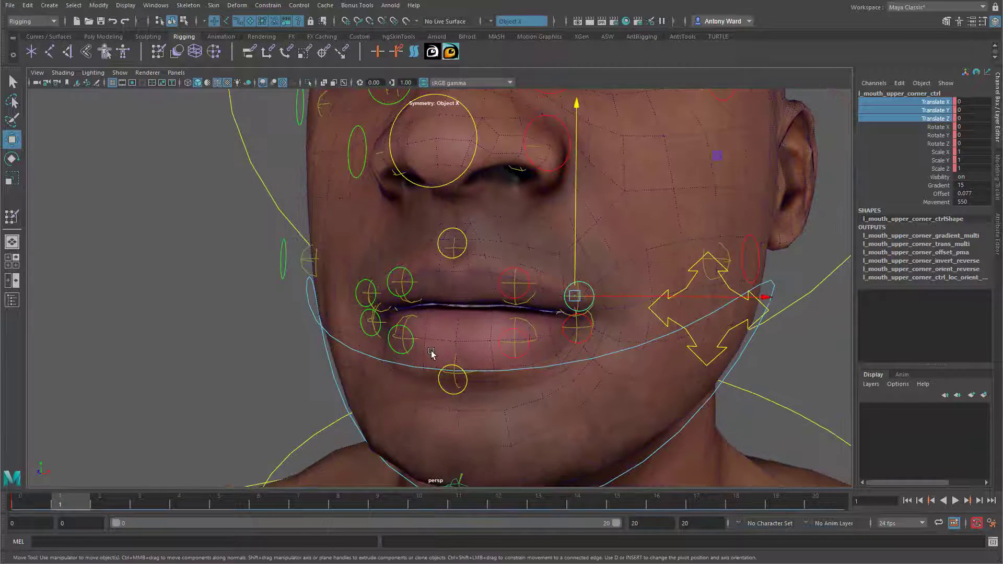
click(353, 296)
drag(382, 248, 381, 209)
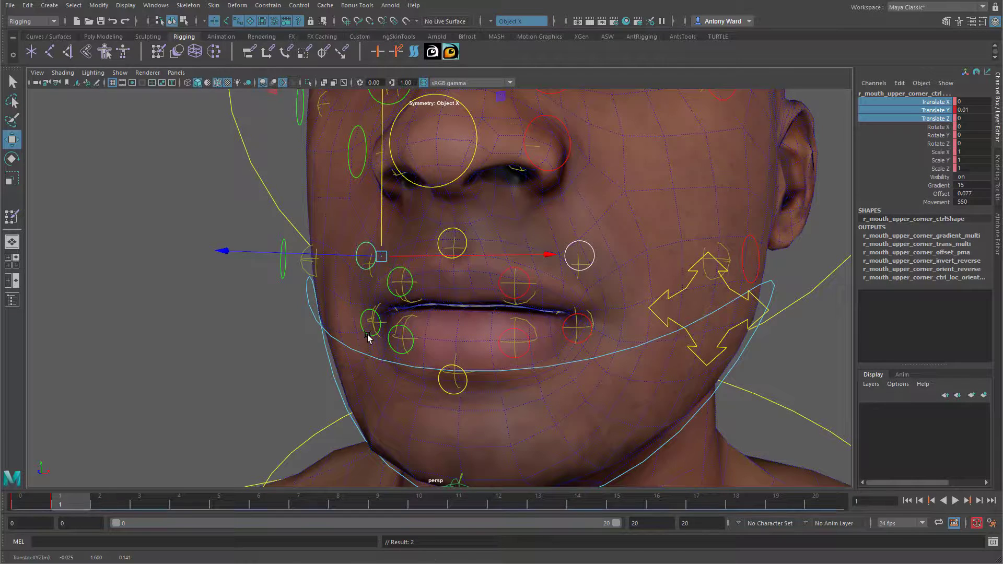
click(369, 335)
click(585, 337)
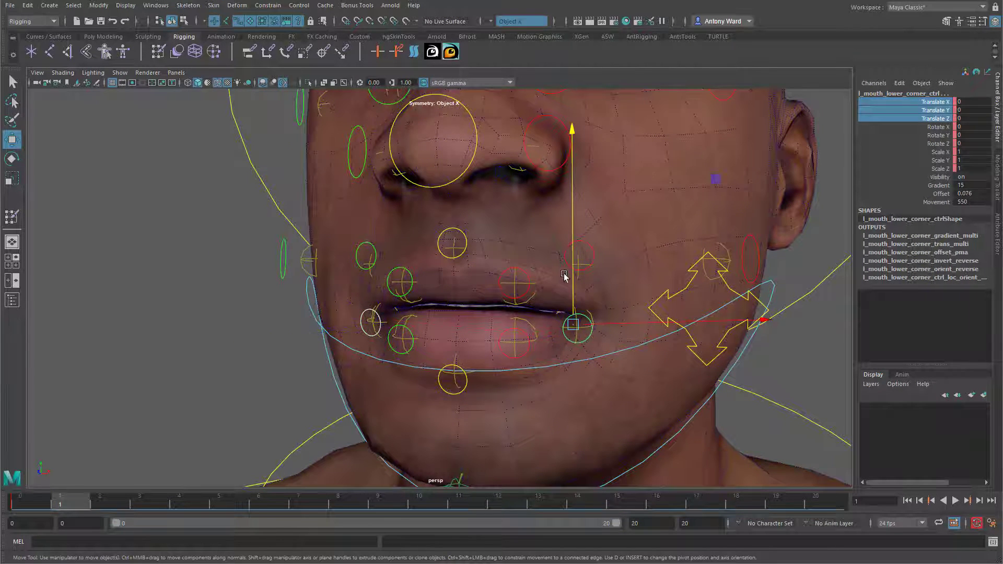
drag(571, 268, 574, 321)
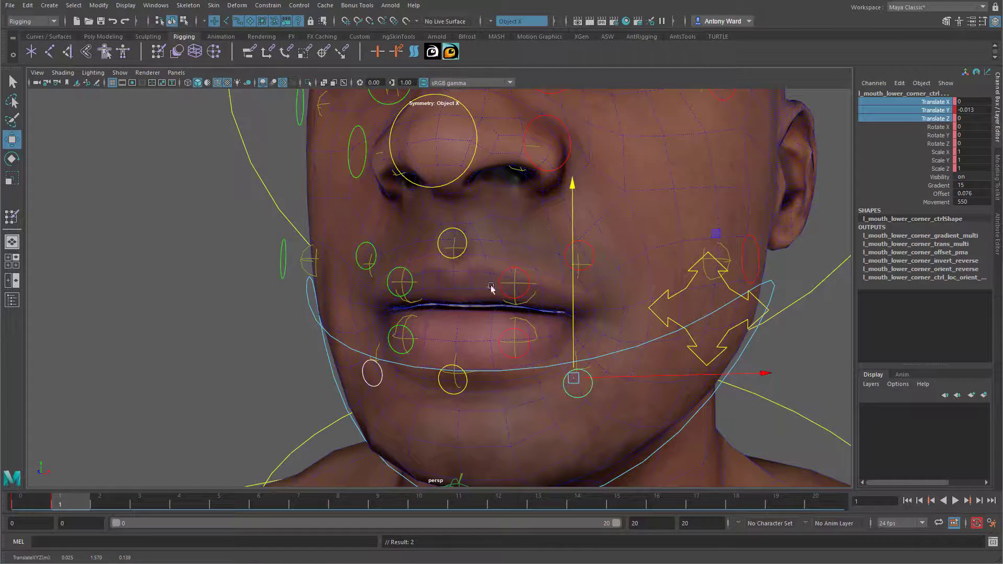
Step: Rotate the jaw control open to Rotate X -3.058 at frame 1 and compare the pose with frame 0
alt+drag(493, 347, 567, 450)
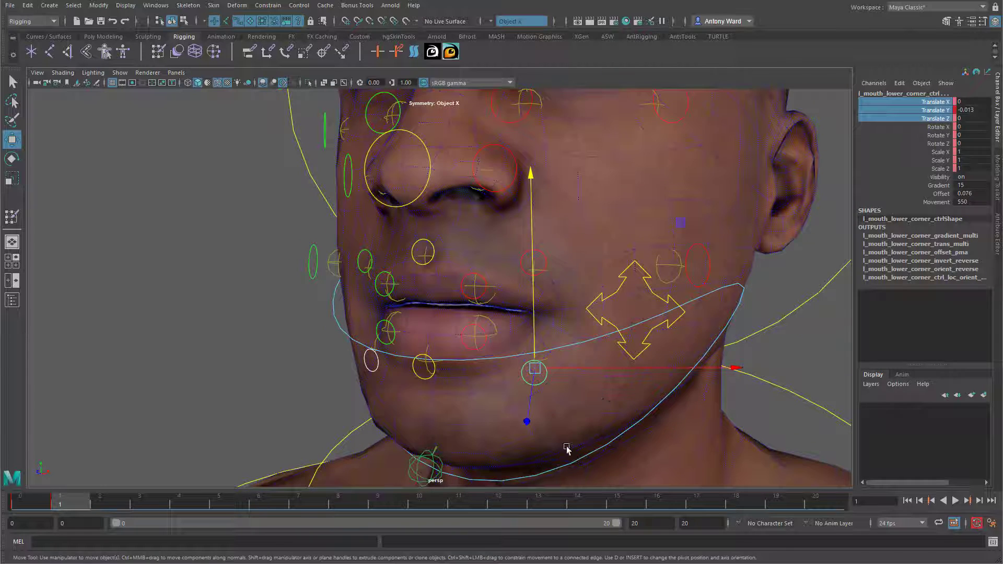
click(338, 324)
key(e)
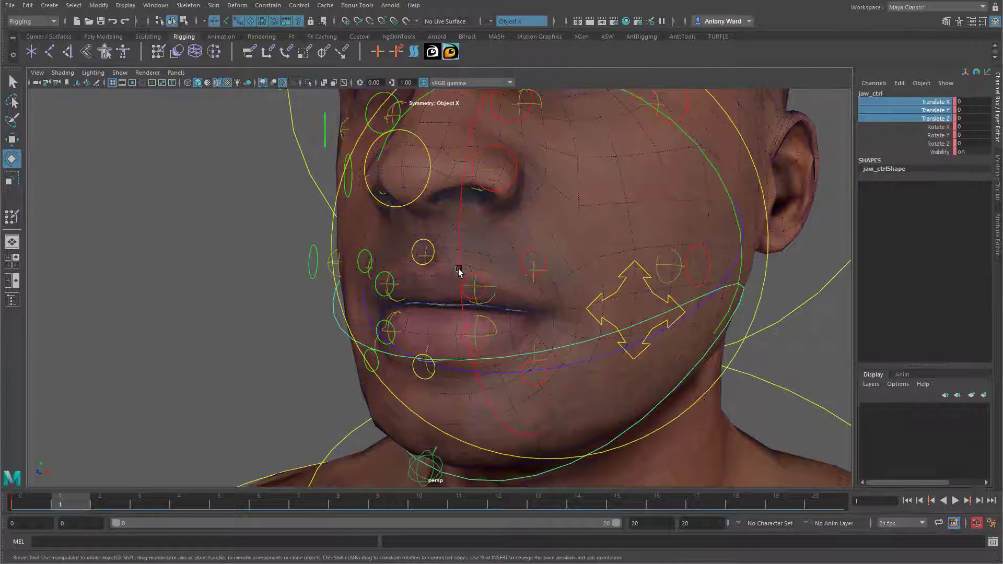
drag(459, 266, 461, 278)
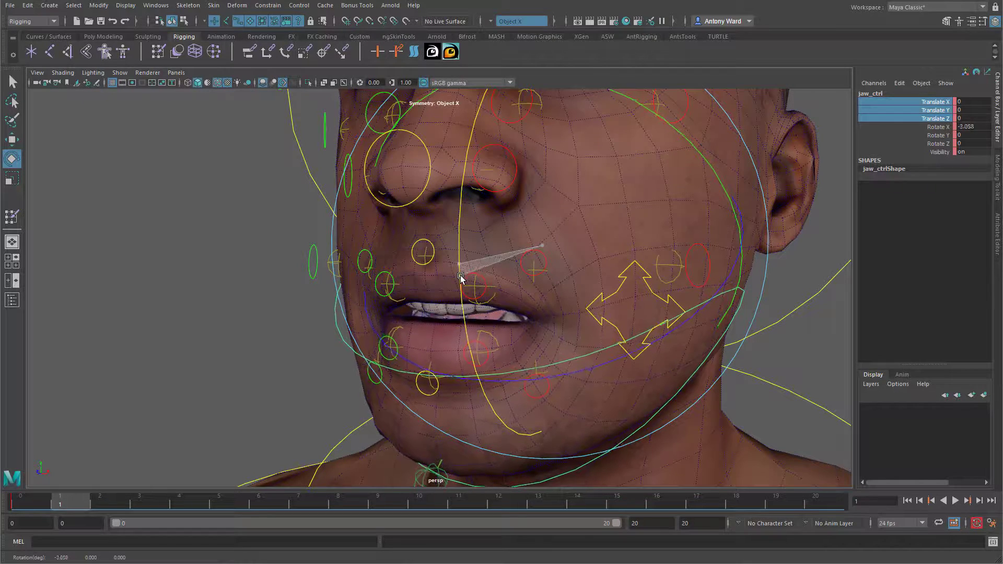
key(s)
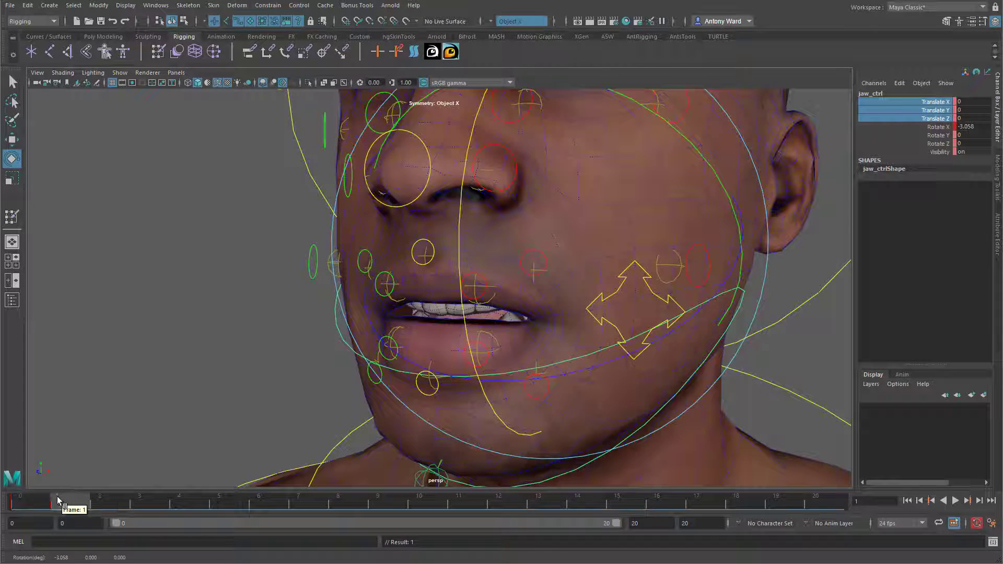
key(alt+v)
click(36, 501)
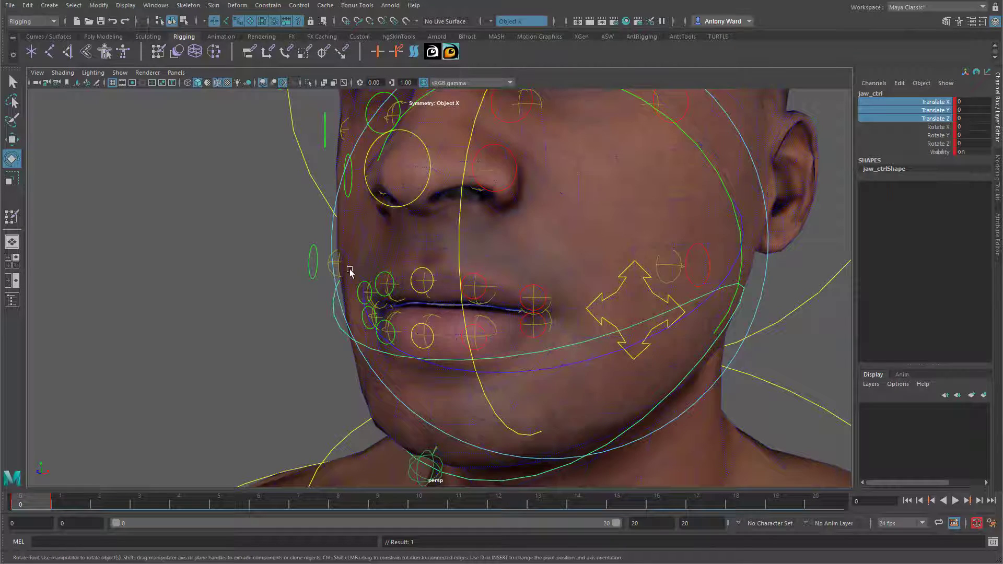
click(79, 499)
click(146, 352)
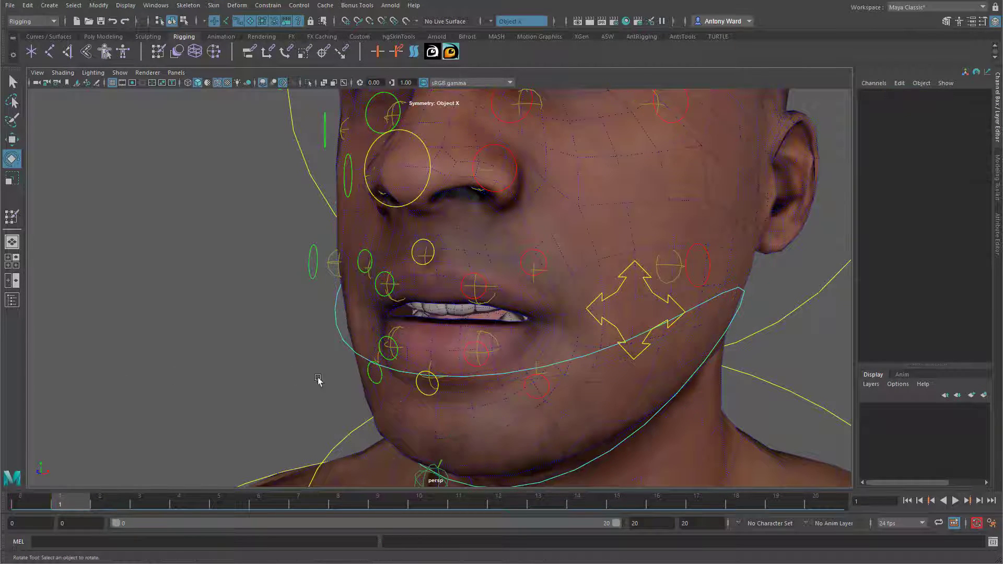
Step: Select the body mesh and start the Paint Skin Weights tool with its settings shown
click(368, 397)
alt+drag(277, 228, 289, 232)
alt+middle_drag(289, 233, 277, 224)
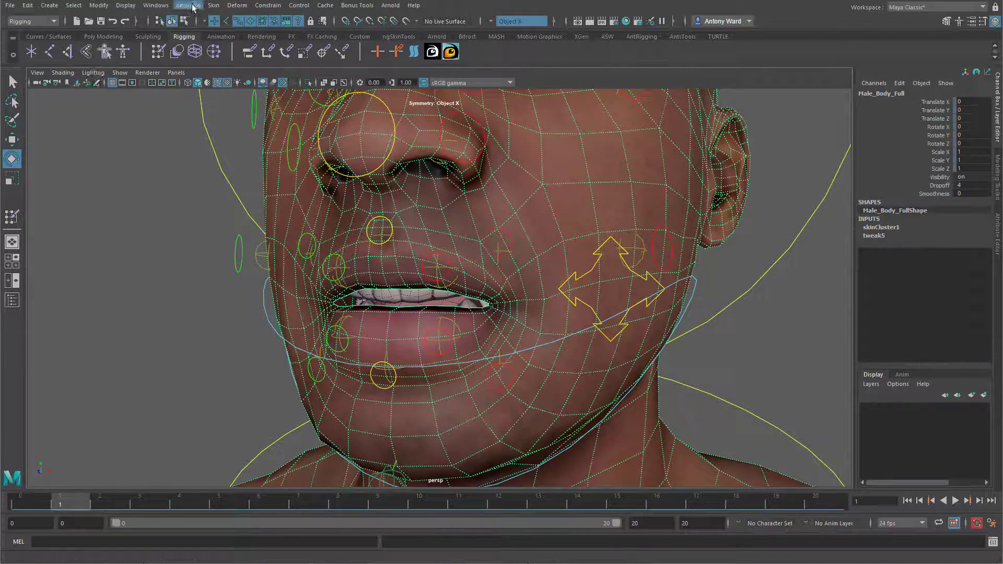
click(219, 5)
click(348, 81)
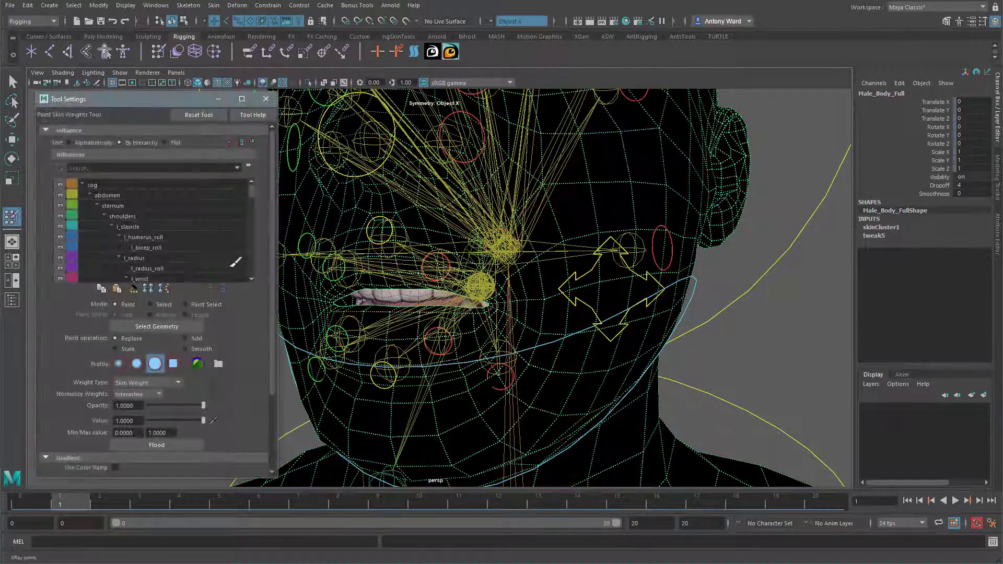
Step: Pick the middle upper lip joint on the face as the influence to paint and shrink the brush radius
scroll(169, 242, down, 1)
alt+drag(383, 373, 399, 377)
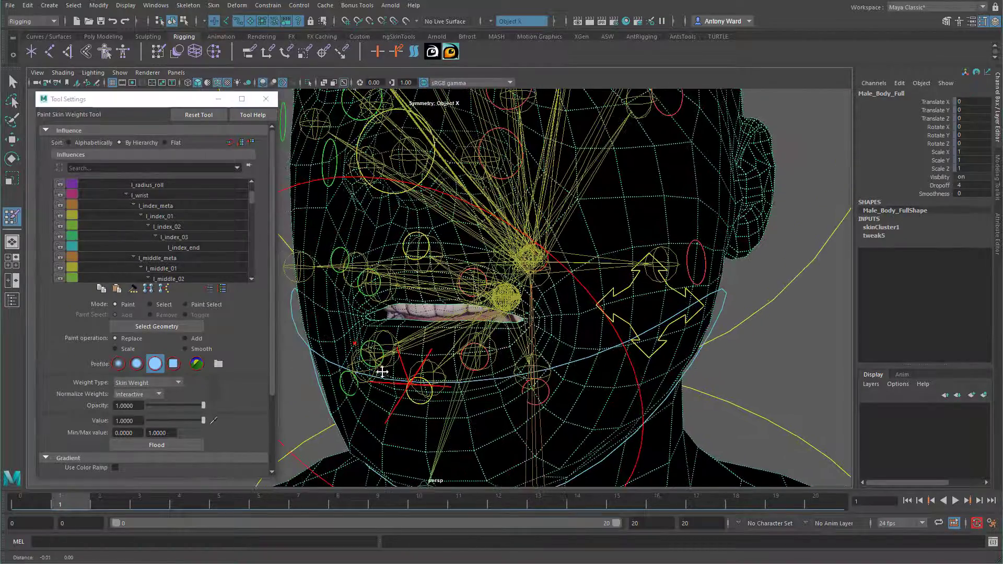
alt+right_drag(400, 378, 436, 366)
right_drag(439, 224, 433, 194)
mouse_move(449, 245)
alt+mouse_down()
mouse_move(466, 245)
mouse_move(344, 248)
alt+mouse_up()
key(b)
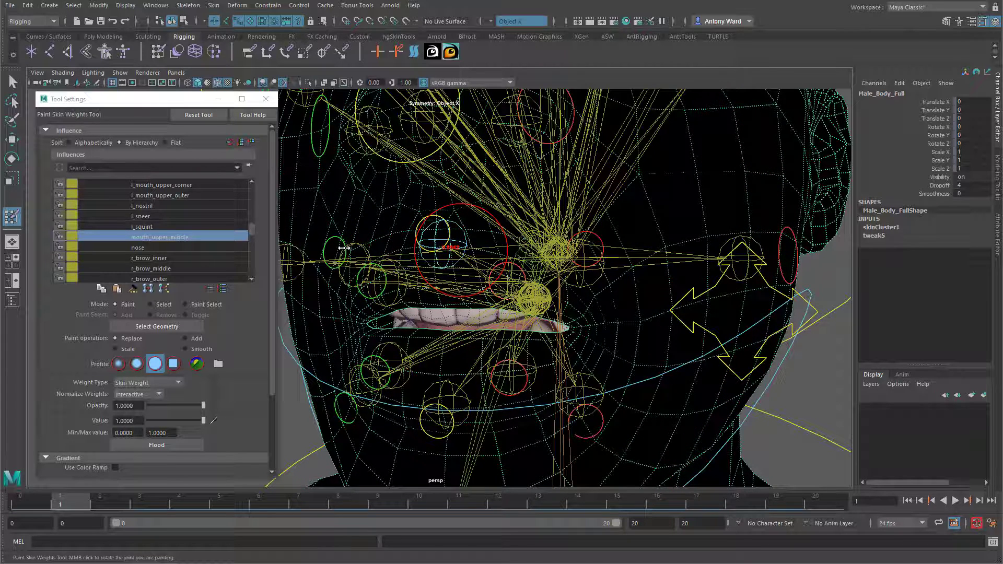
Step: Turn off X-ray joint display in the viewport and lower the paint brush opacity to 0.1456
click(120, 73)
mouse_move(62, 72)
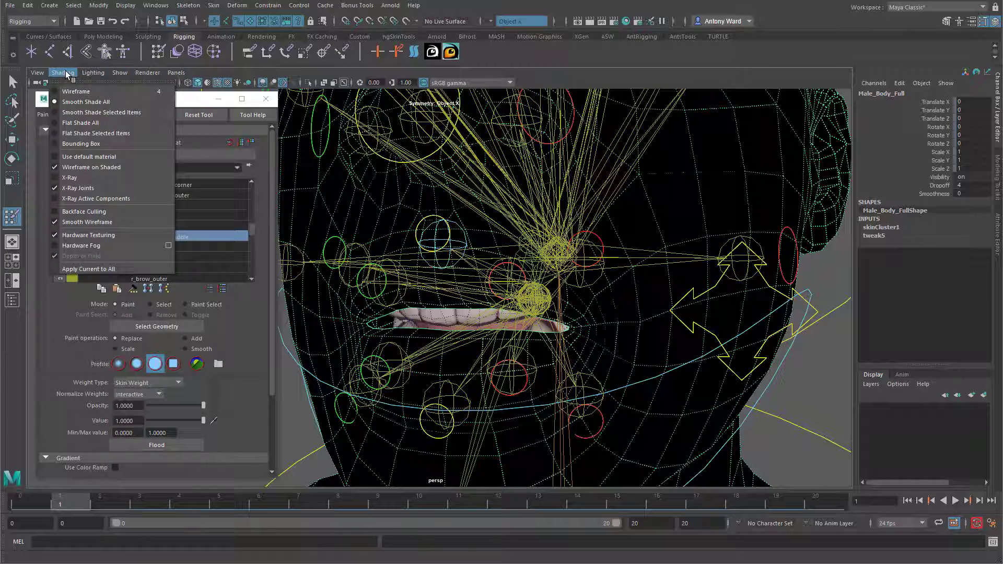
click(78, 188)
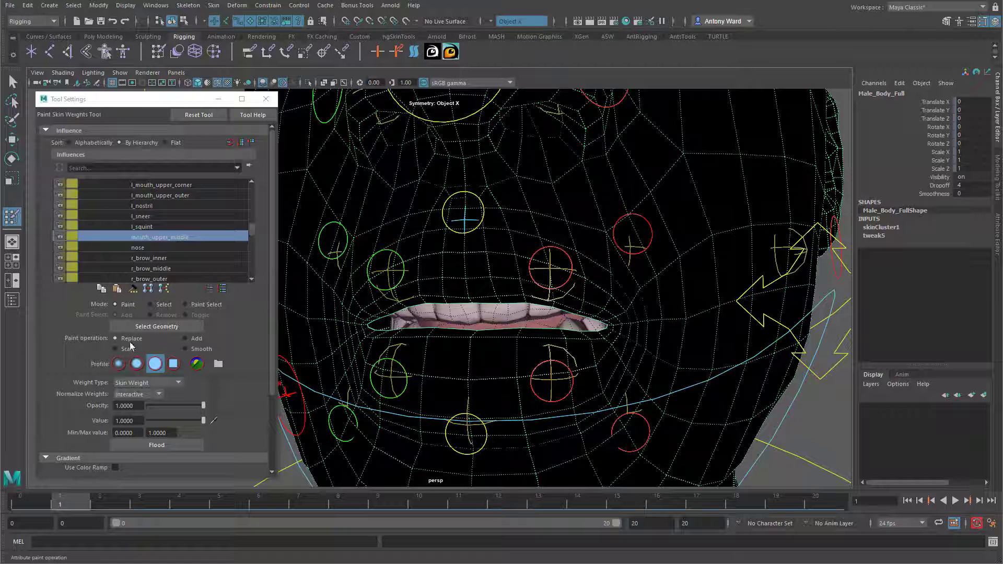
drag(203, 405, 156, 404)
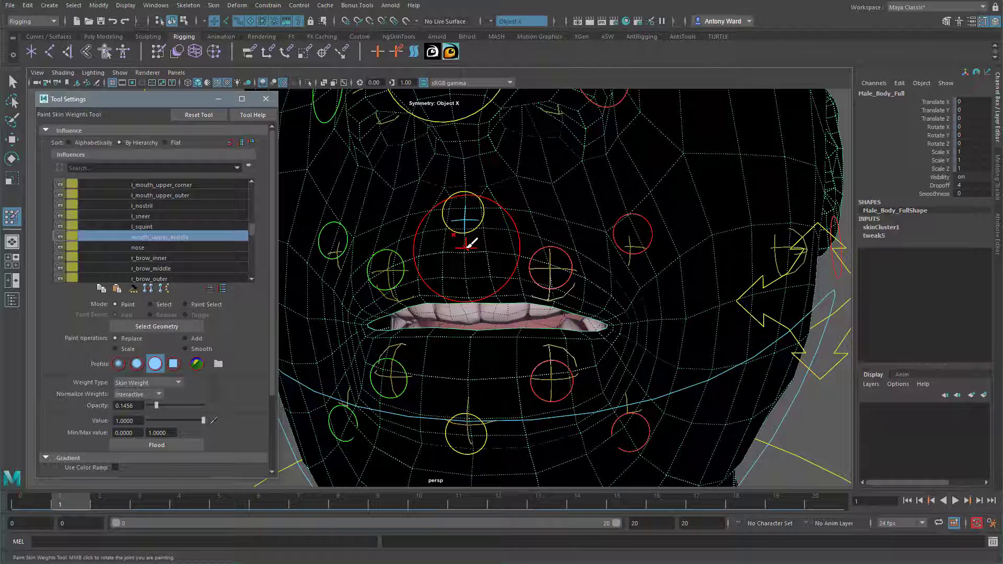
Step: Set the brush to the softest profile and paint full-value weights for the middle upper lip joint from the upper lip towards the nose
click(136, 365)
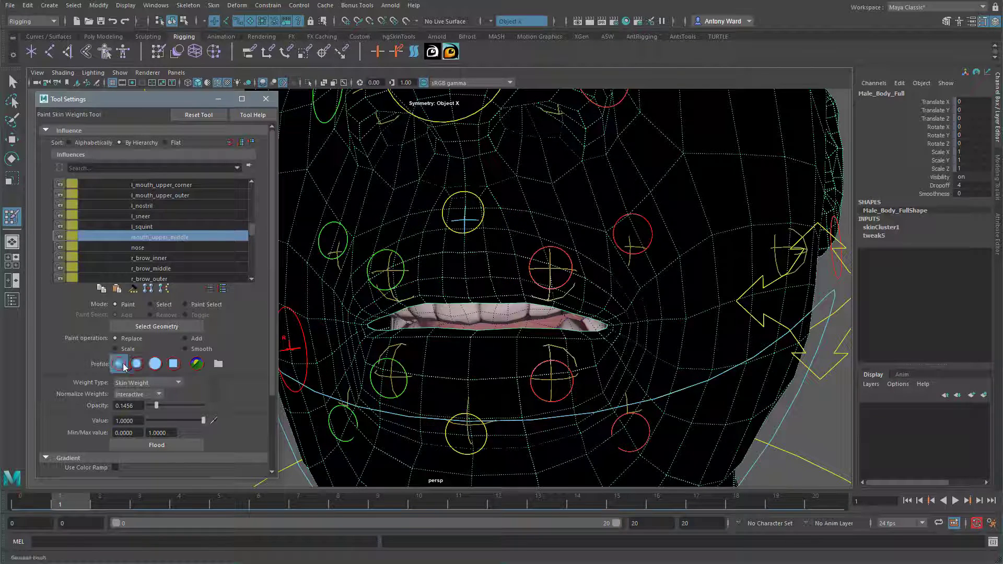
mouse_move(502, 261)
alt+mouse_down()
mouse_move(509, 249)
mouse_move(480, 249)
mouse_move(478, 258)
mouse_move(477, 202)
mouse_move(483, 257)
mouse_move(499, 253)
alt+mouse_up()
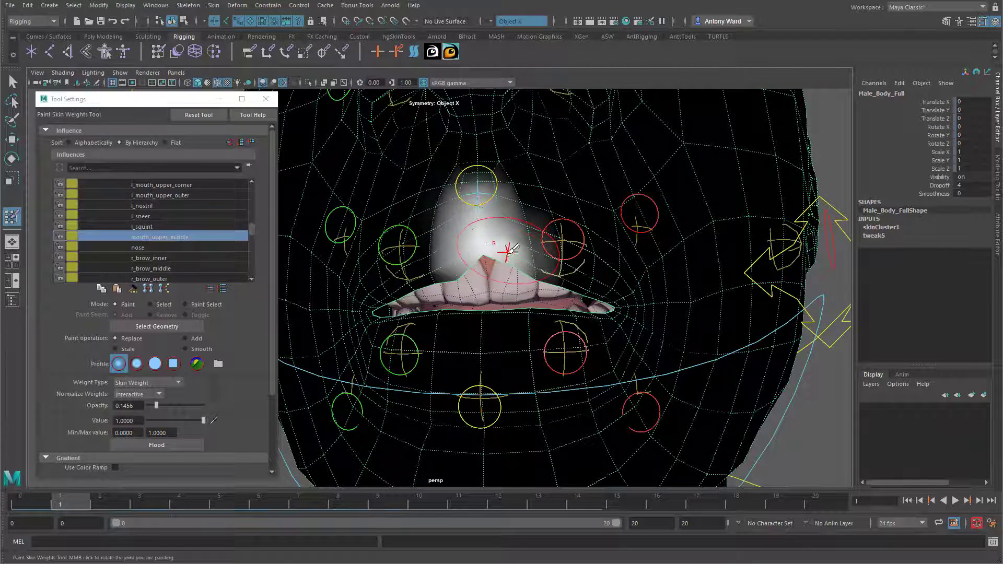
mouse_move(505, 227)
mouse_down()
mouse_move(478, 226)
mouse_move(459, 268)
mouse_move(485, 210)
mouse_up()
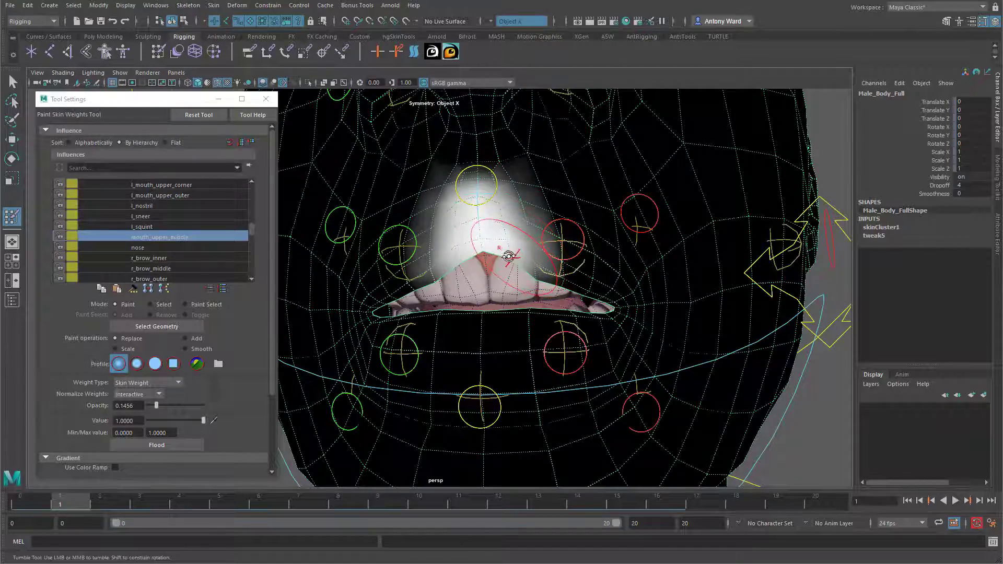
Step: Pick the middle lower lip joint as the influence and paint its weights over the centre of the lower lip and chin
mouse_move(511, 256)
alt+mouse_down()
mouse_move(500, 256)
mouse_move(479, 207)
mouse_move(485, 236)
alt+mouse_up()
right_click(447, 366)
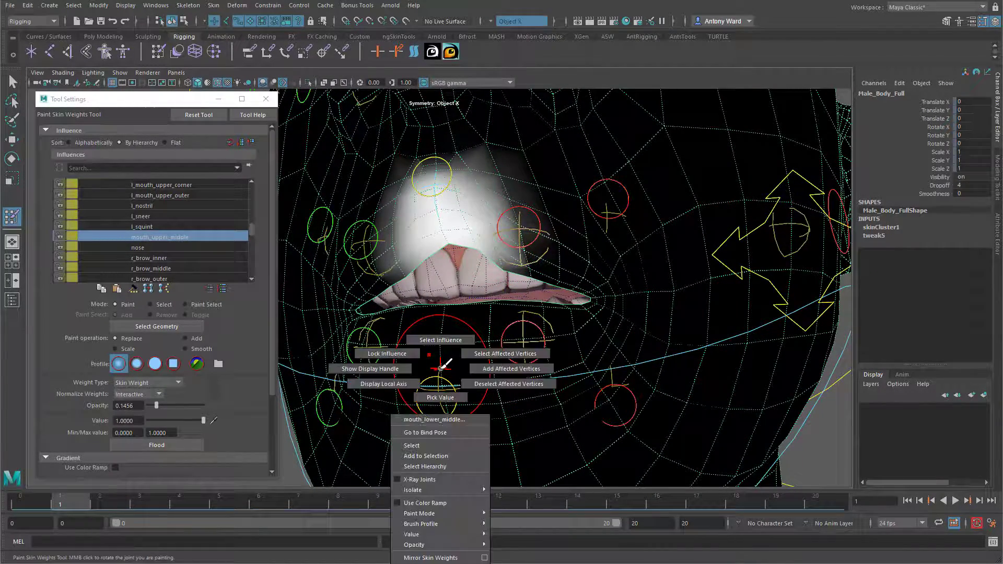
click(450, 334)
mouse_move(450, 334)
mouse_down()
mouse_move(447, 320)
mouse_move(463, 312)
mouse_move(442, 360)
mouse_move(454, 392)
mouse_move(444, 375)
mouse_move(449, 335)
mouse_move(463, 350)
mouse_move(471, 396)
mouse_move(484, 355)
mouse_up()
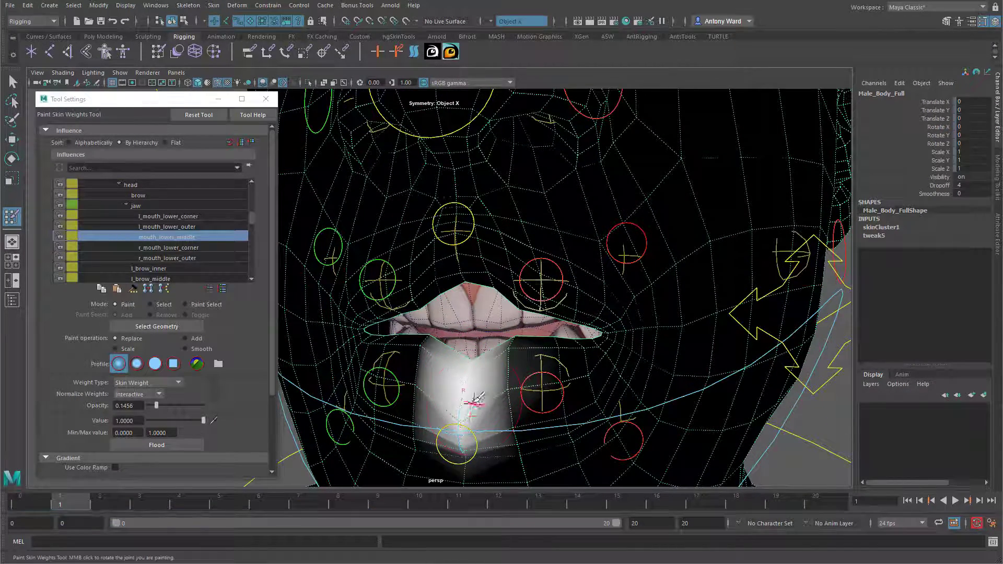
mouse_move(477, 400)
mouse_down()
mouse_move(508, 415)
mouse_move(508, 336)
mouse_move(490, 366)
mouse_move(510, 353)
mouse_up()
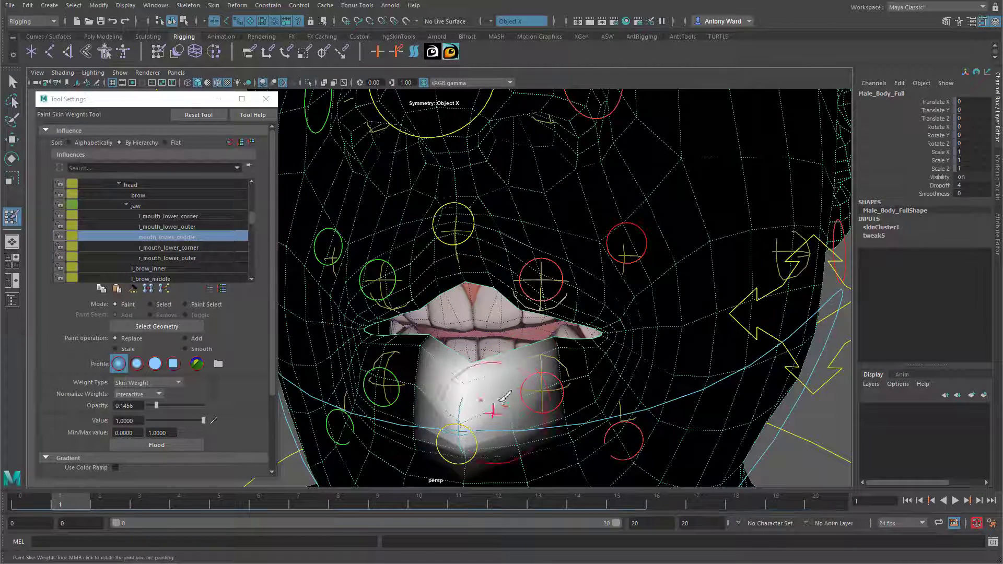
mouse_move(500, 402)
mouse_down()
mouse_move(506, 429)
mouse_move(487, 404)
mouse_move(473, 434)
mouse_move(471, 423)
mouse_move(475, 439)
mouse_move(523, 421)
mouse_up()
drag(500, 369, 493, 360)
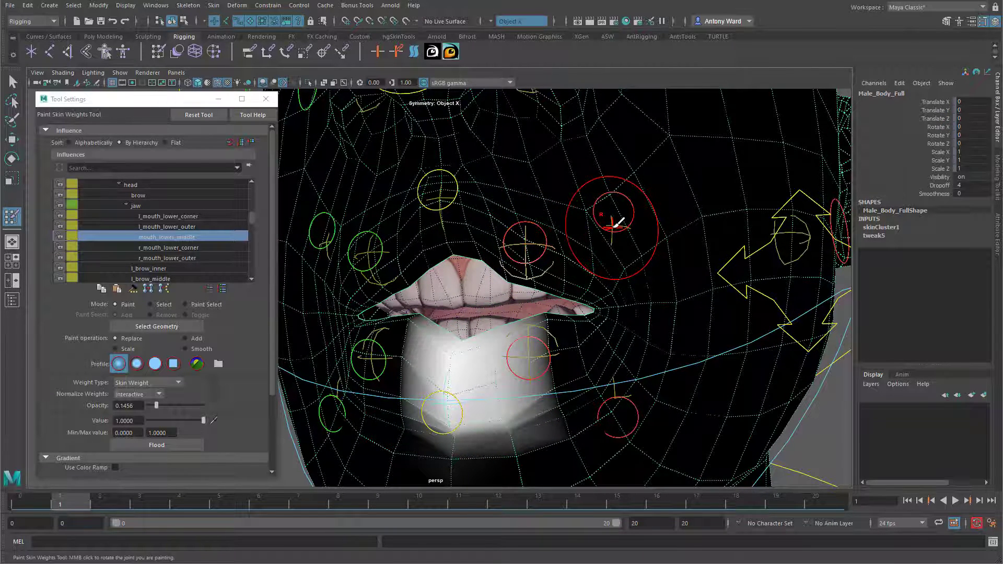
Step: Pick l_mouth_upper_corner as the influence and paint its weights from the left mouth corner up onto the cheek
right_drag(613, 226, 614, 201)
scroll(566, 276, up, 5)
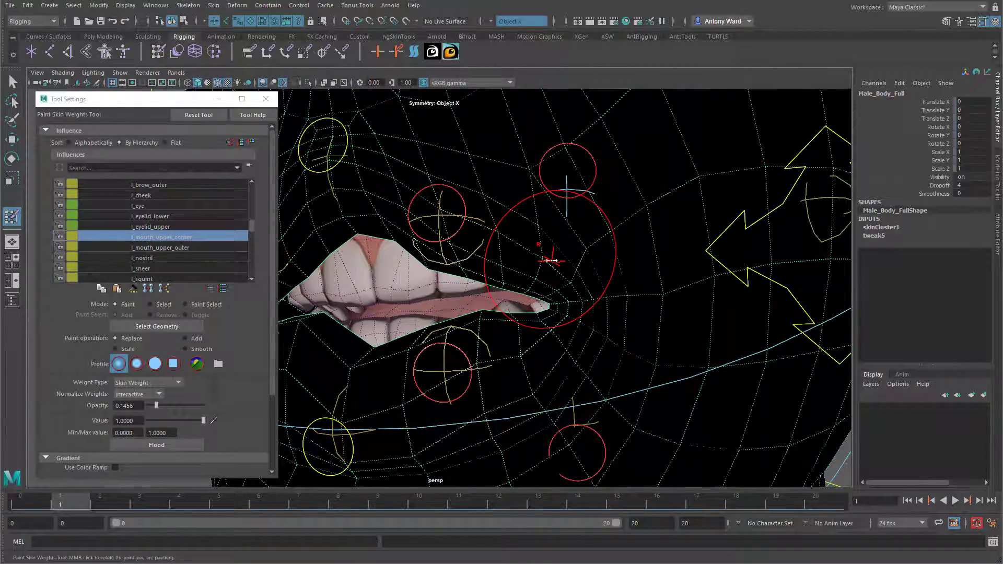
mouse_move(554, 257)
mouse_down()
mouse_move(539, 255)
mouse_move(540, 277)
mouse_move(551, 279)
mouse_move(544, 273)
mouse_move(577, 242)
mouse_move(558, 249)
mouse_move(555, 197)
mouse_move(557, 207)
mouse_move(564, 190)
mouse_move(585, 238)
mouse_up()
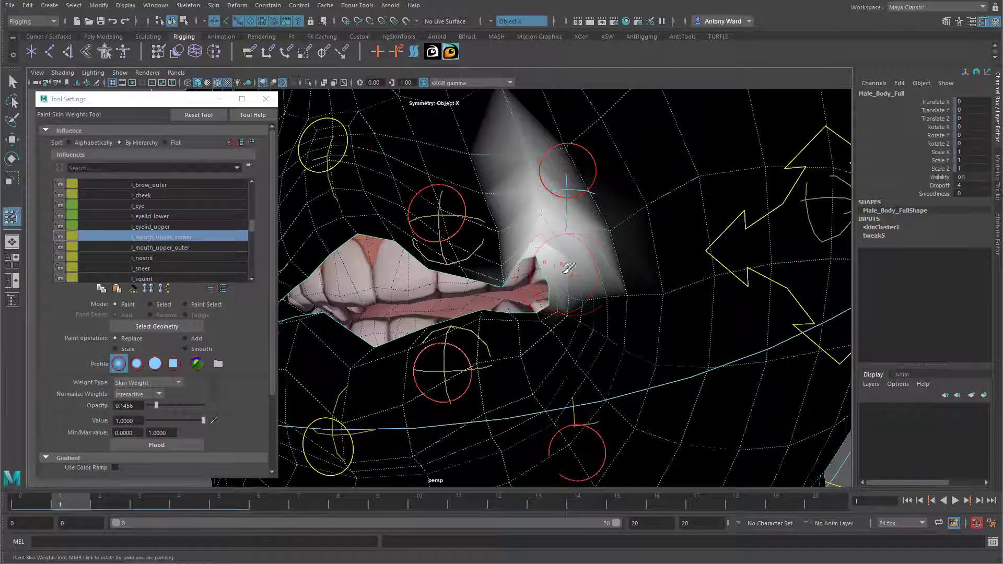
mouse_move(570, 270)
mouse_down()
mouse_move(609, 218)
mouse_move(593, 208)
mouse_move(573, 135)
mouse_move(600, 253)
mouse_move(594, 280)
mouse_move(640, 279)
mouse_move(631, 280)
mouse_up()
mouse_move(532, 247)
alt+mouse_down()
mouse_move(465, 219)
mouse_move(466, 151)
alt+mouse_up()
alt+middle_drag(522, 183, 534, 228)
alt+right_drag(533, 227, 524, 230)
mouse_move(524, 230)
alt+mouse_down()
mouse_move(492, 255)
mouse_move(472, 246)
mouse_move(526, 273)
alt+mouse_up()
mouse_move(536, 237)
mouse_down()
mouse_move(505, 240)
mouse_move(539, 207)
mouse_move(562, 211)
mouse_move(602, 292)
mouse_up()
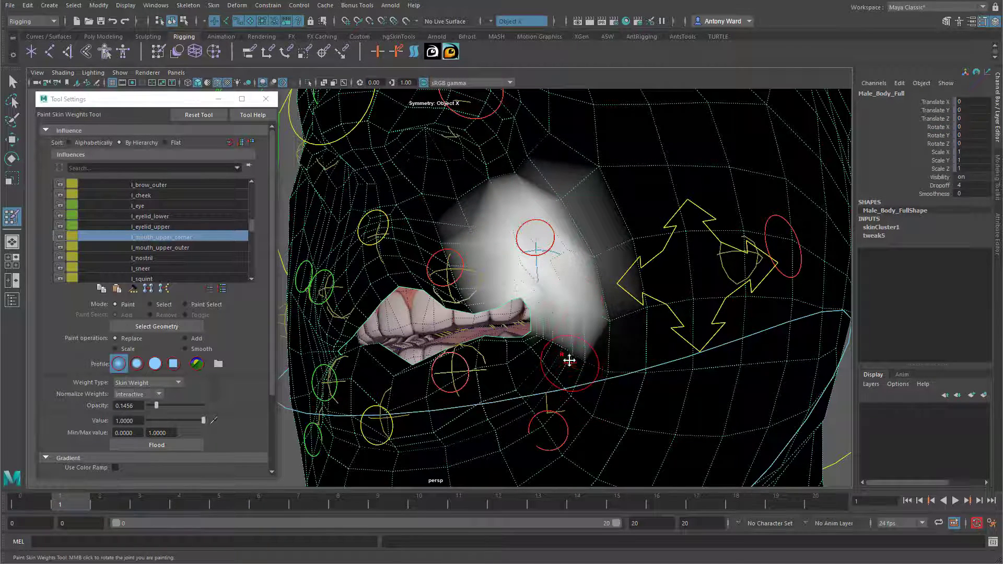
Step: Pick l_mouth_lower_corner as the influence and paint its weights below and around the left mouth corner
alt+drag(570, 360, 578, 351)
mouse_move(578, 351)
alt+right_down()
mouse_move(600, 334)
mouse_move(596, 307)
alt+right_up()
mouse_move(574, 300)
alt+mouse_down()
mouse_move(574, 311)
mouse_move(581, 293)
mouse_move(563, 301)
mouse_move(609, 352)
mouse_move(600, 363)
mouse_move(609, 384)
alt+mouse_up()
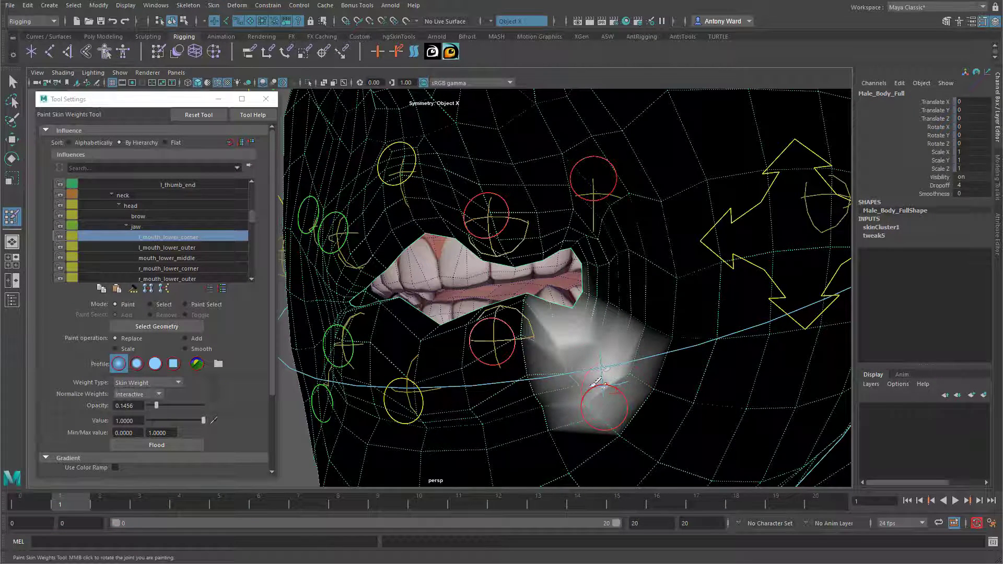
mouse_move(573, 317)
mouse_down()
mouse_move(556, 312)
mouse_move(600, 302)
mouse_move(643, 331)
mouse_move(615, 368)
mouse_move(504, 400)
mouse_move(616, 398)
mouse_move(603, 413)
mouse_move(633, 342)
mouse_move(612, 331)
mouse_up()
alt+drag(628, 368, 644, 365)
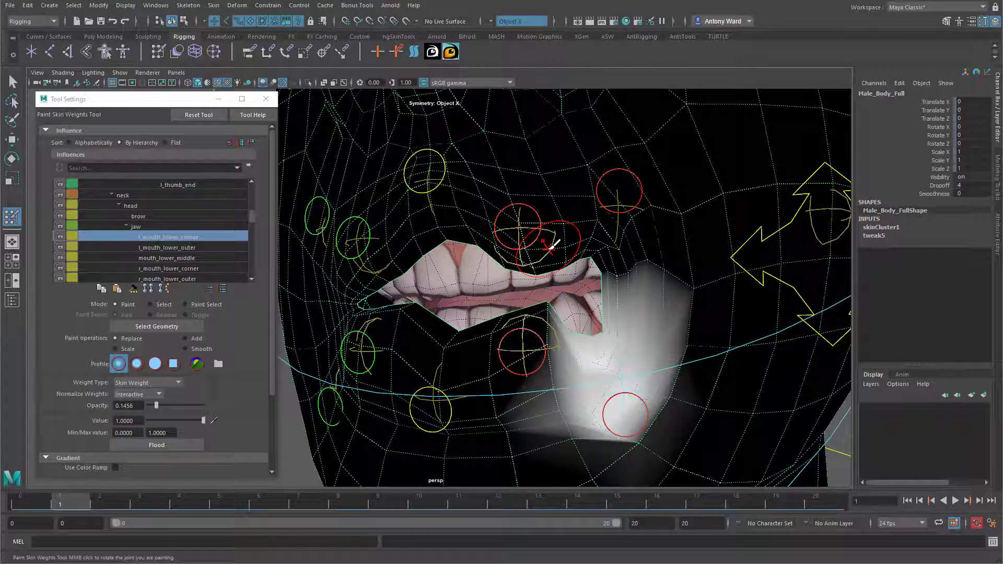
Step: Pick l_mouth_upper_outer as the influence and paint its weights above the left side of the upper lip
right_drag(556, 244, 519, 239)
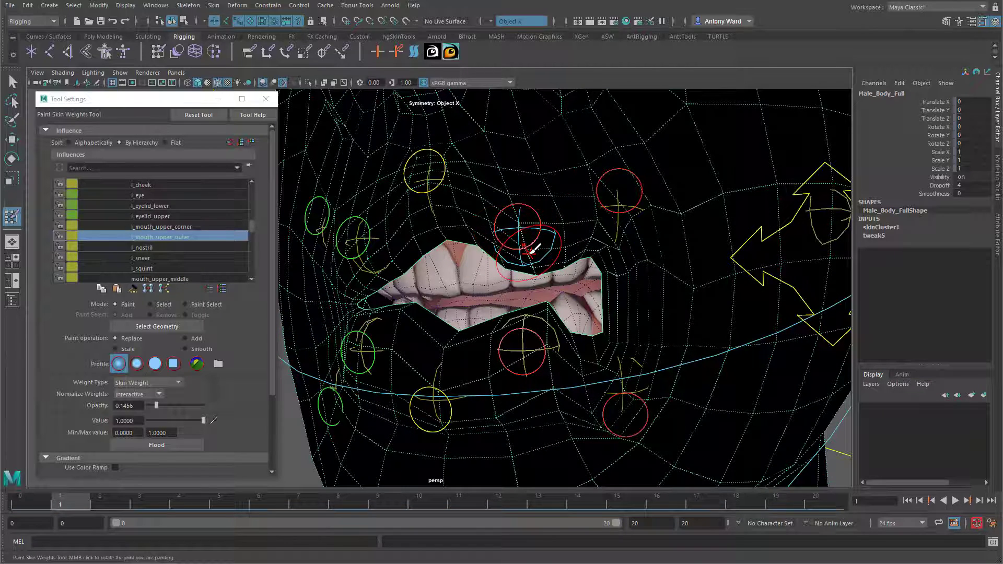
mouse_move(515, 236)
mouse_down()
mouse_move(553, 267)
mouse_move(530, 264)
mouse_move(541, 226)
mouse_move(528, 188)
mouse_move(509, 183)
mouse_move(513, 228)
mouse_up()
drag(504, 172, 515, 236)
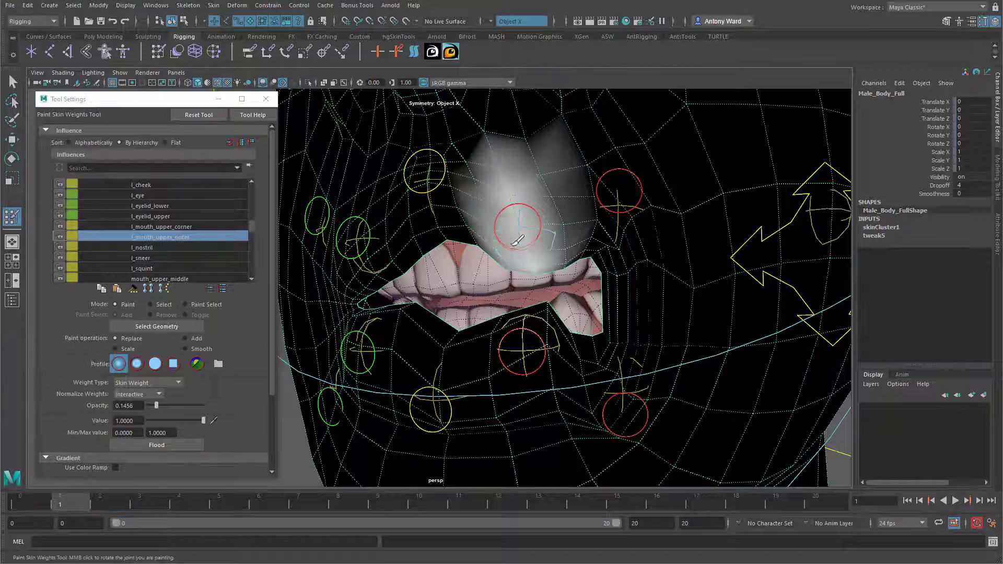
drag(528, 174, 556, 255)
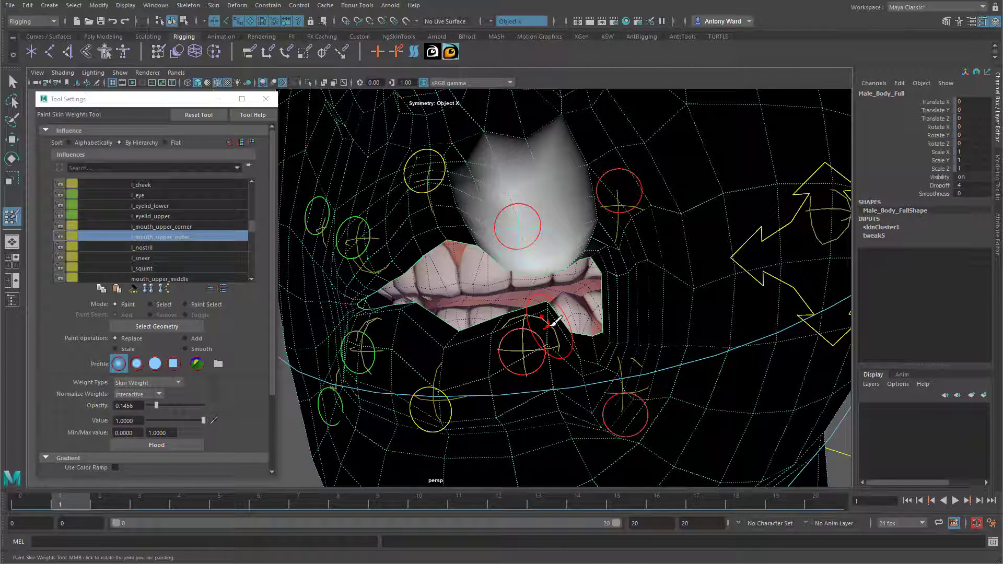
Step: Pick l_mouth_lower_outer as the influence and paint its weights on the left side of the lower lip
right_drag(550, 325, 549, 297)
mouse_move(548, 342)
mouse_down()
mouse_move(547, 319)
mouse_move(527, 374)
mouse_move(582, 344)
mouse_move(576, 364)
mouse_move(483, 339)
mouse_move(470, 397)
mouse_move(551, 375)
mouse_move(539, 377)
mouse_up()
drag(519, 345, 515, 363)
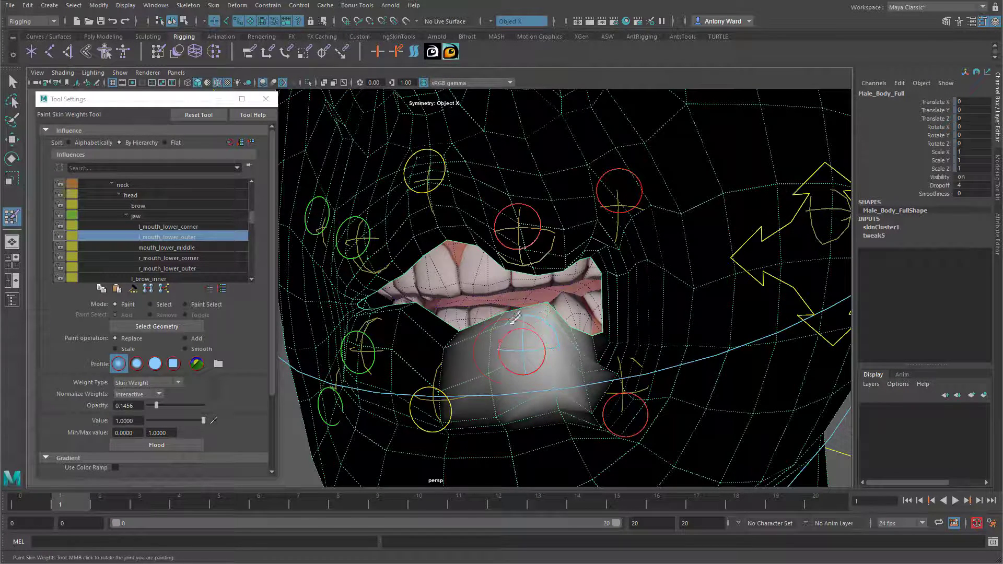
mouse_move(514, 318)
mouse_down()
mouse_move(484, 378)
mouse_move(478, 339)
mouse_move(542, 301)
mouse_up()
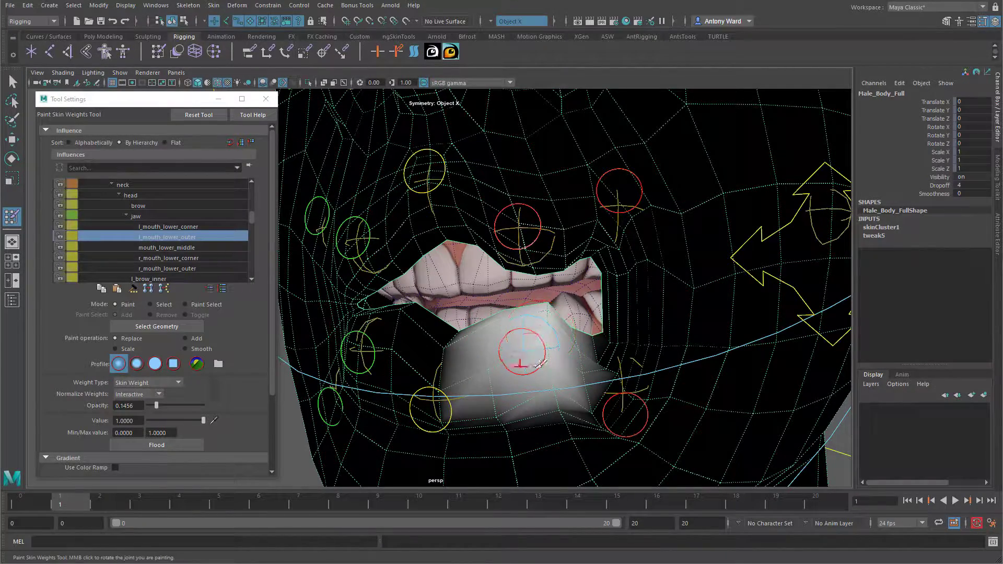
Step: Smooth the head joint's weights around the upper lip and left mouth corner, using the Smooth operation at opacity 1.0 with the second brush profile
alt+drag(540, 361, 511, 342)
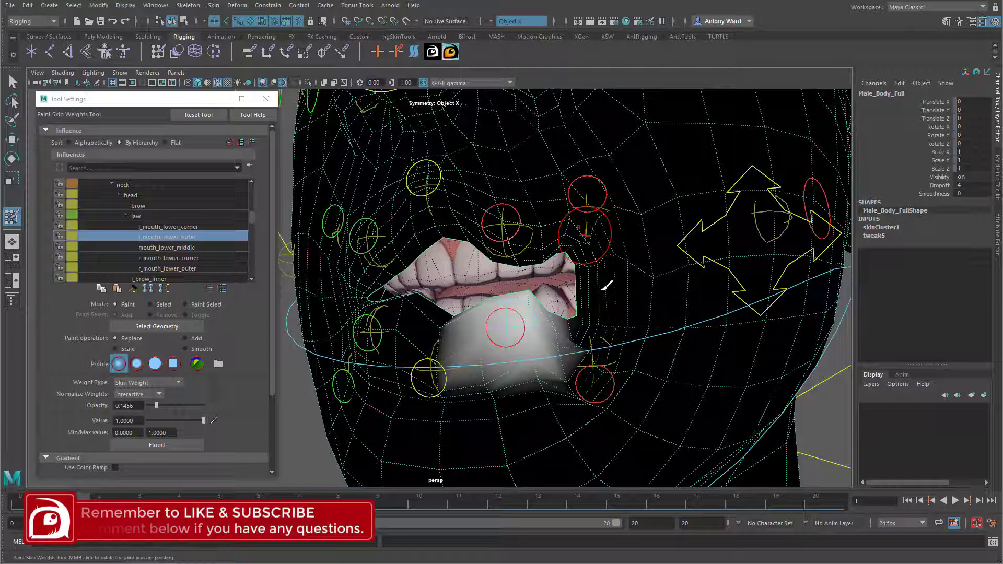
click(145, 194)
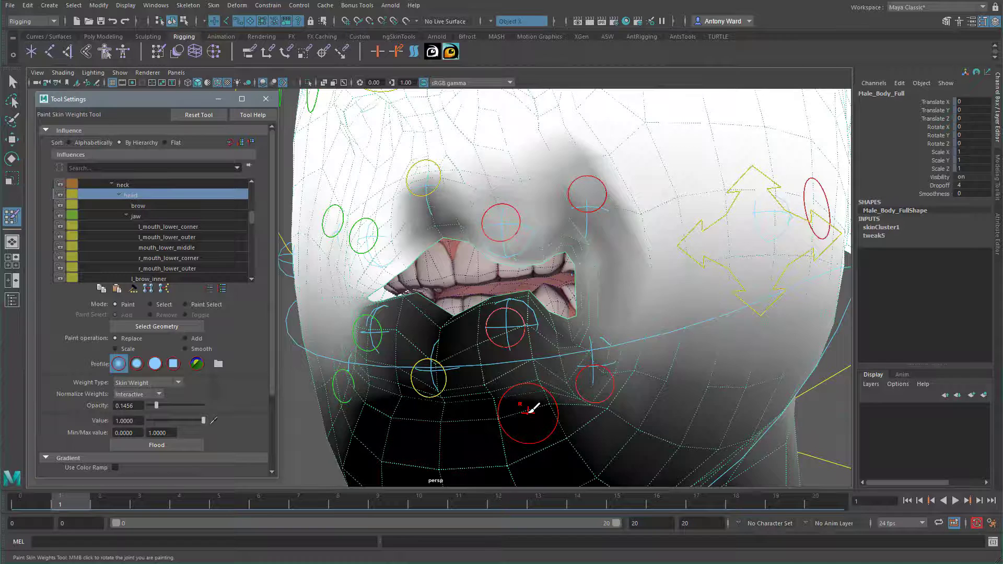
click(186, 349)
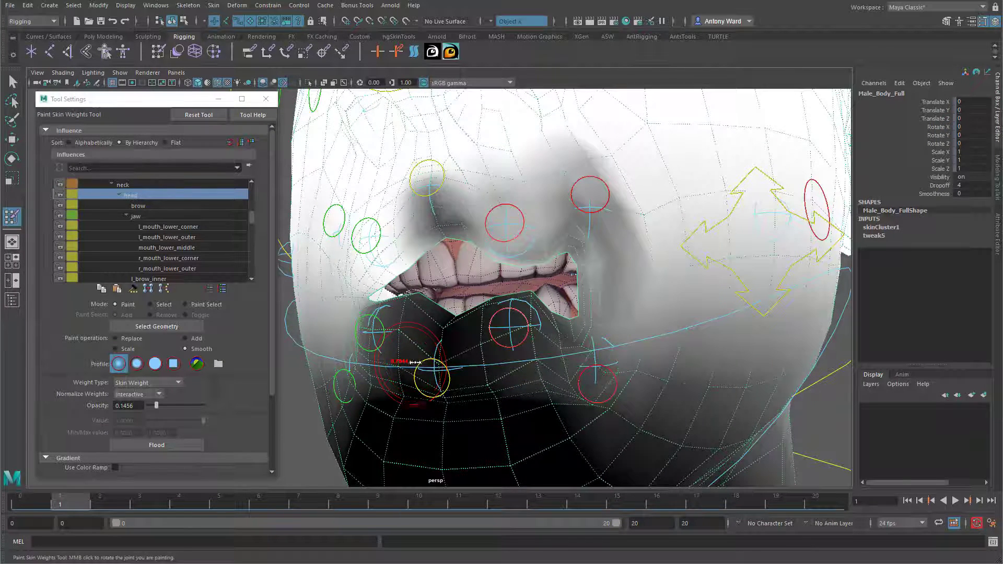
drag(185, 403, 227, 403)
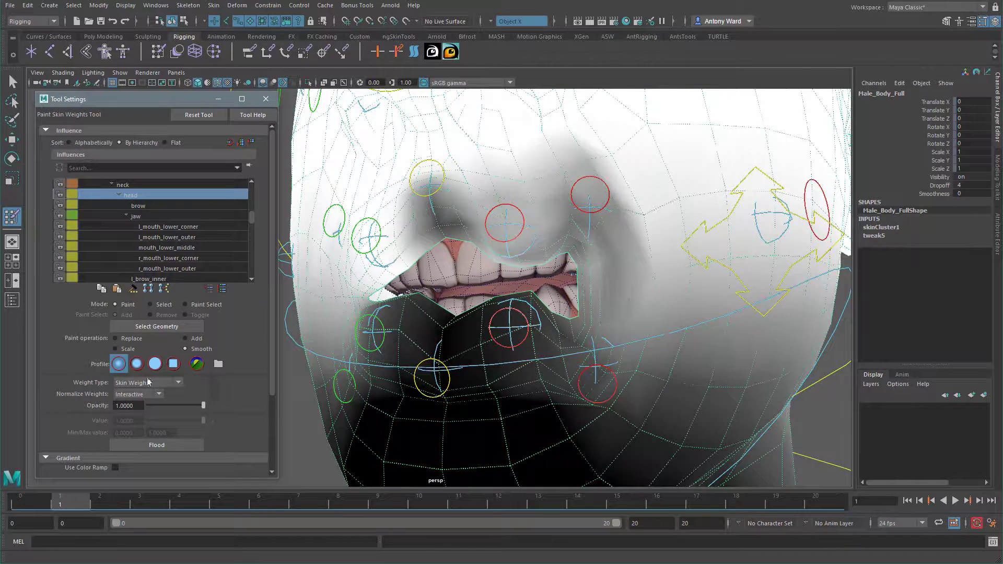
click(136, 364)
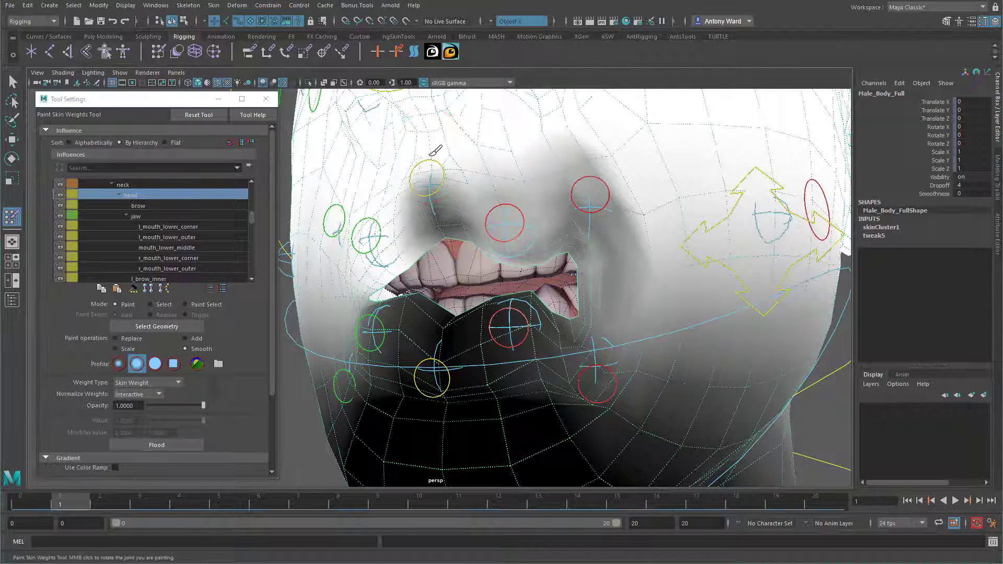
mouse_move(458, 166)
mouse_down()
mouse_move(501, 250)
mouse_move(571, 236)
mouse_up()
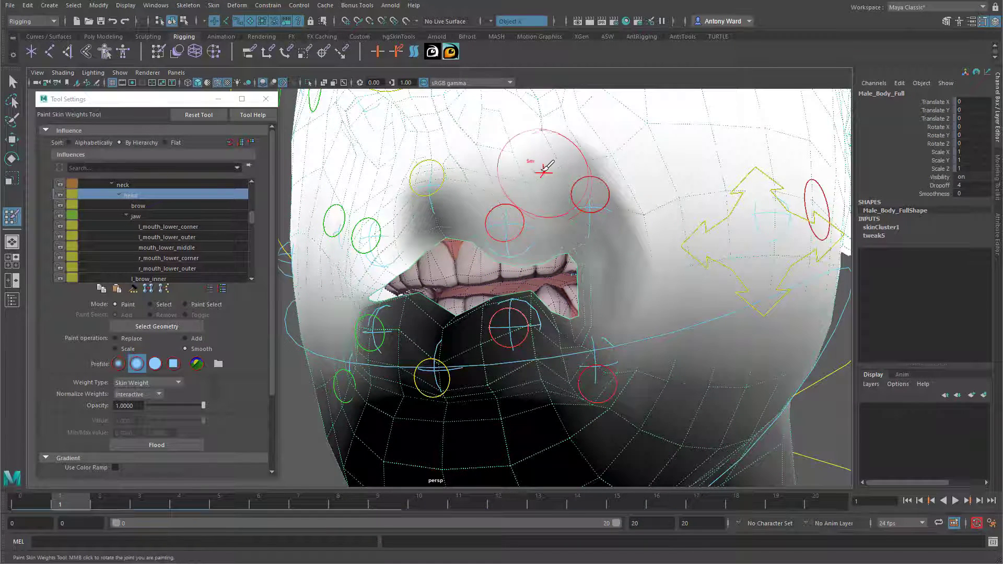
mouse_move(540, 158)
mouse_down()
mouse_move(543, 139)
mouse_move(601, 149)
mouse_move(634, 191)
mouse_move(617, 210)
mouse_move(664, 270)
mouse_up()
mouse_move(648, 235)
mouse_down()
mouse_move(643, 226)
mouse_move(587, 286)
mouse_move(633, 290)
mouse_up()
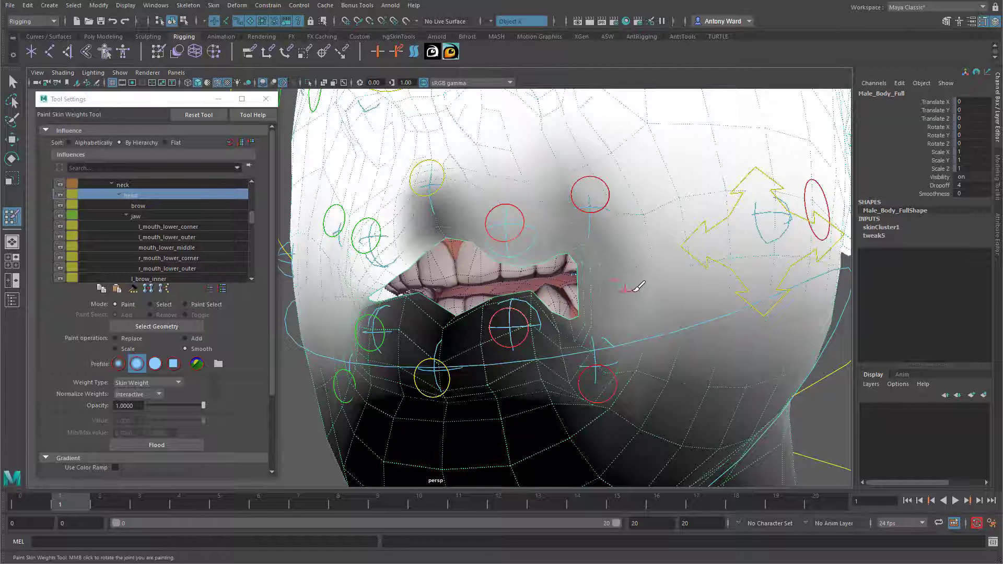
Step: Pick the jaw joint as the influence and smooth its weights across the left side of the lower lip
click(144, 214)
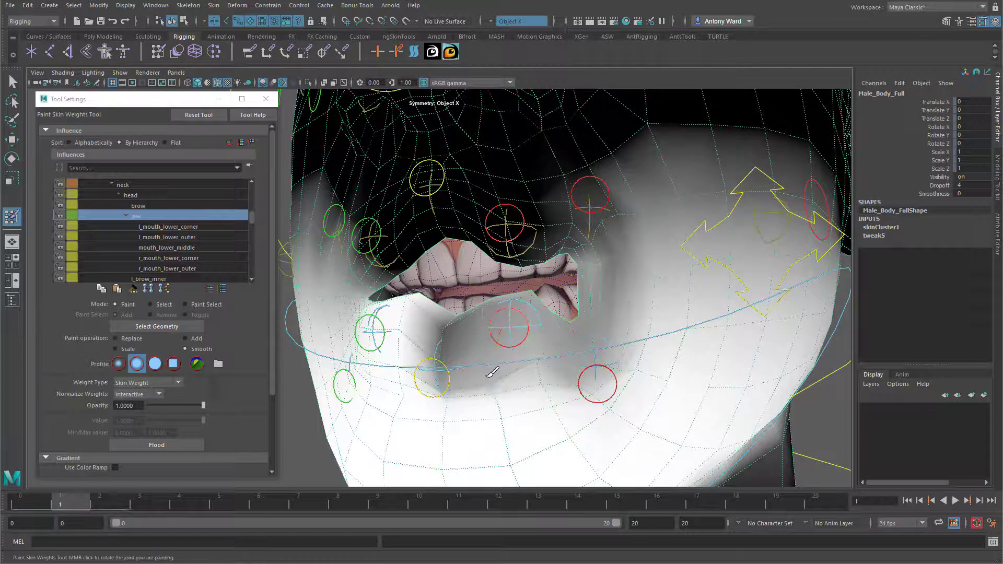
mouse_move(488, 377)
mouse_down()
mouse_move(471, 386)
mouse_move(480, 328)
mouse_move(492, 320)
mouse_up()
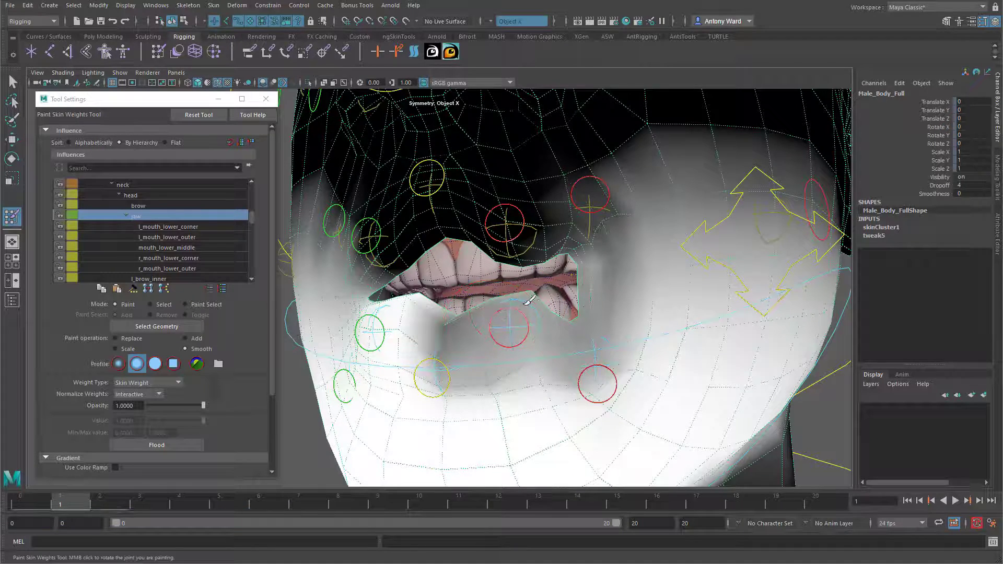
mouse_move(566, 354)
mouse_down()
mouse_move(538, 365)
mouse_move(536, 319)
mouse_up()
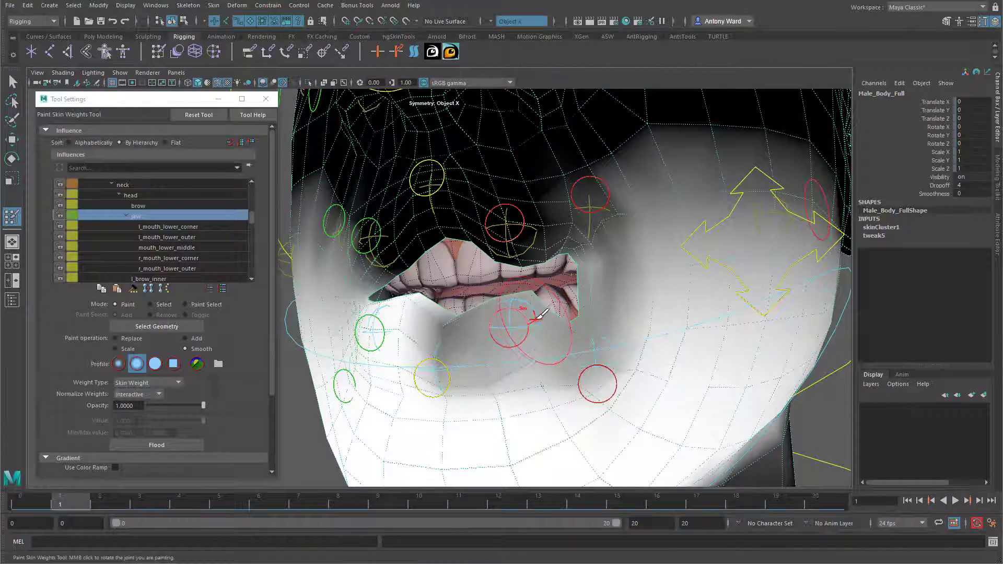
Step: Inspect the l_mouth_lower_outer weights and smooth the l_mouth_lower_corner weights across the lower lip and around the left mouth corner
right_drag(538, 316, 540, 333)
alt+drag(540, 333, 504, 382)
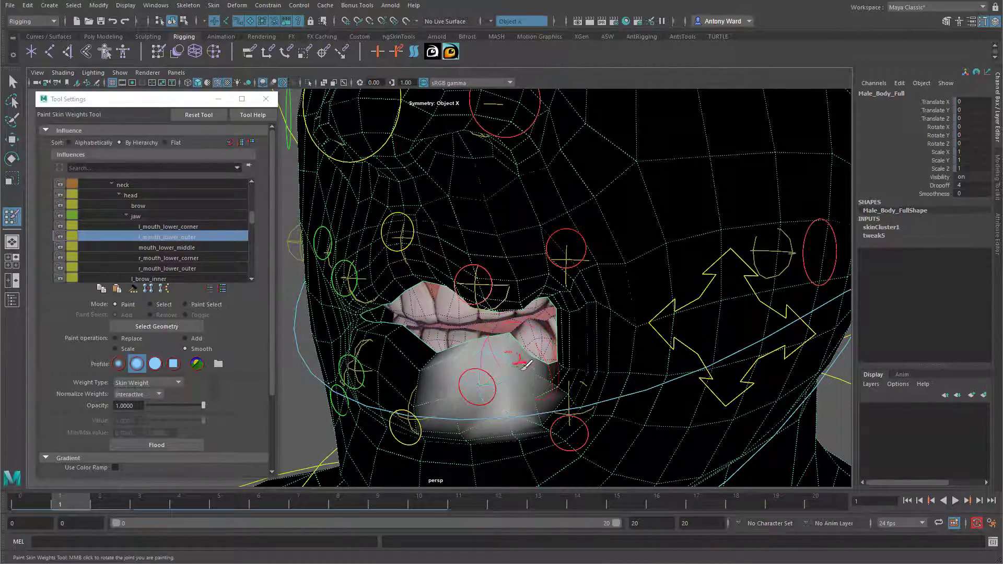
alt+drag(518, 370, 558, 385)
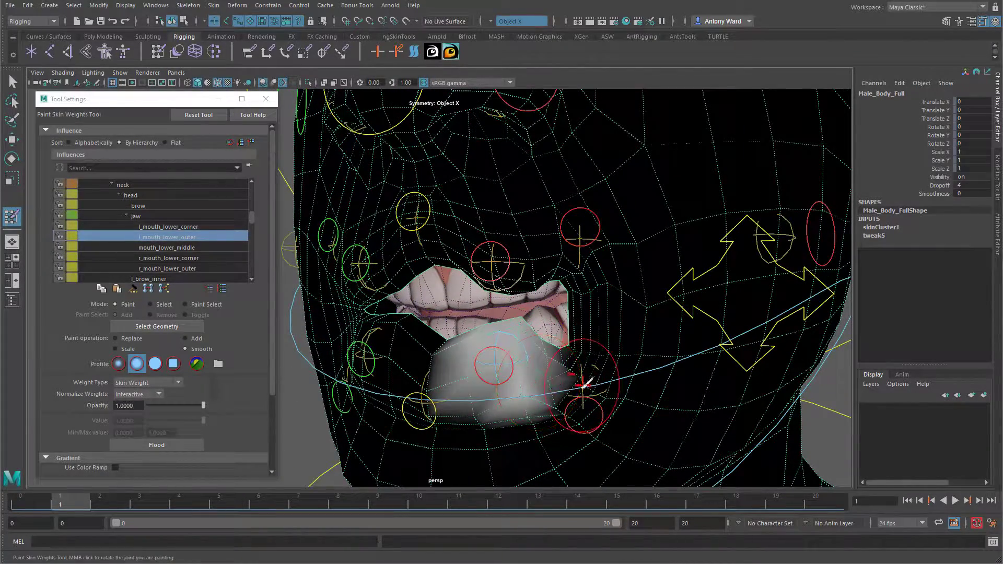
mouse_move(586, 389)
right_down()
mouse_move(575, 389)
mouse_move(527, 331)
right_up()
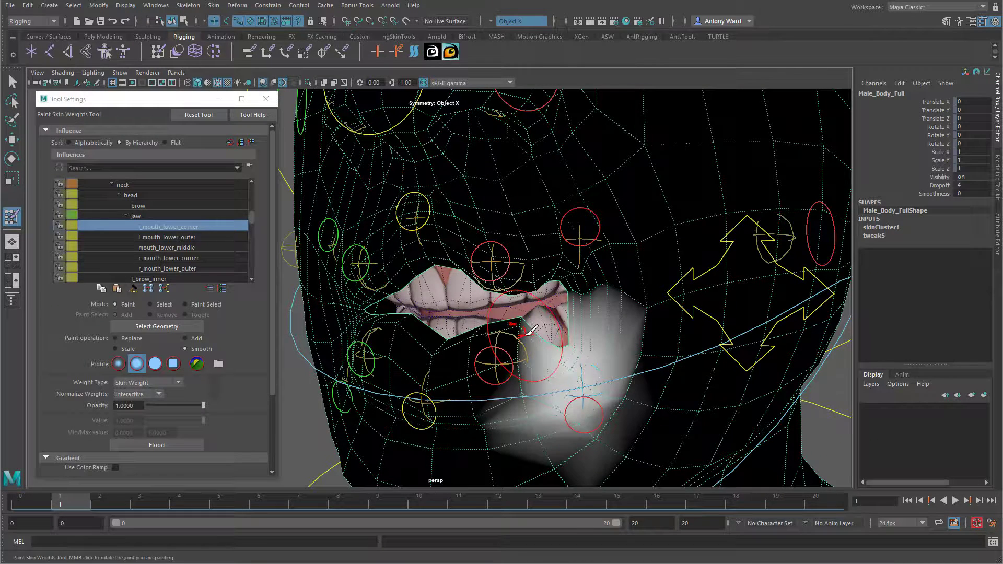
drag(529, 332, 536, 378)
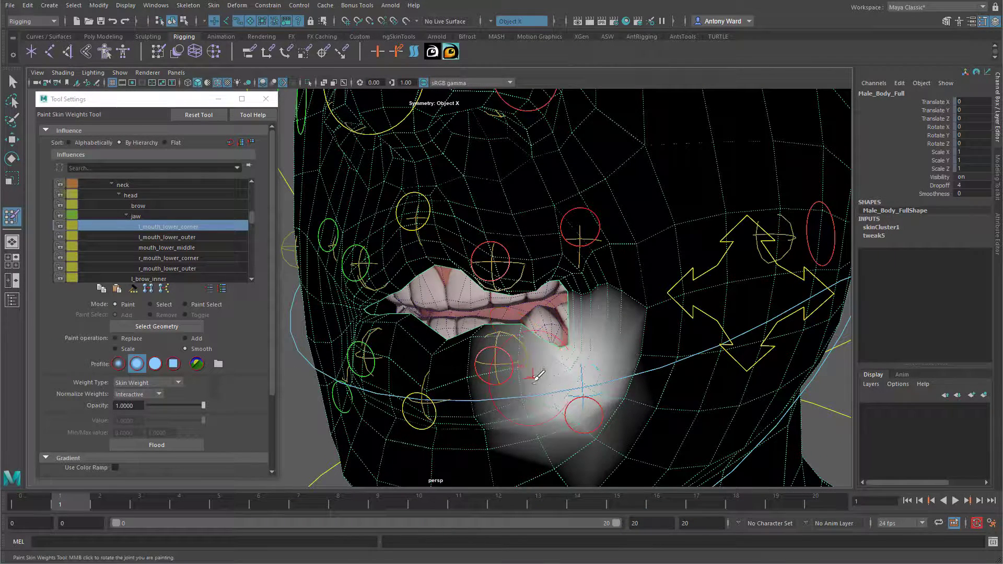
mouse_move(589, 308)
mouse_down()
mouse_move(607, 294)
mouse_move(620, 305)
mouse_move(584, 235)
mouse_up()
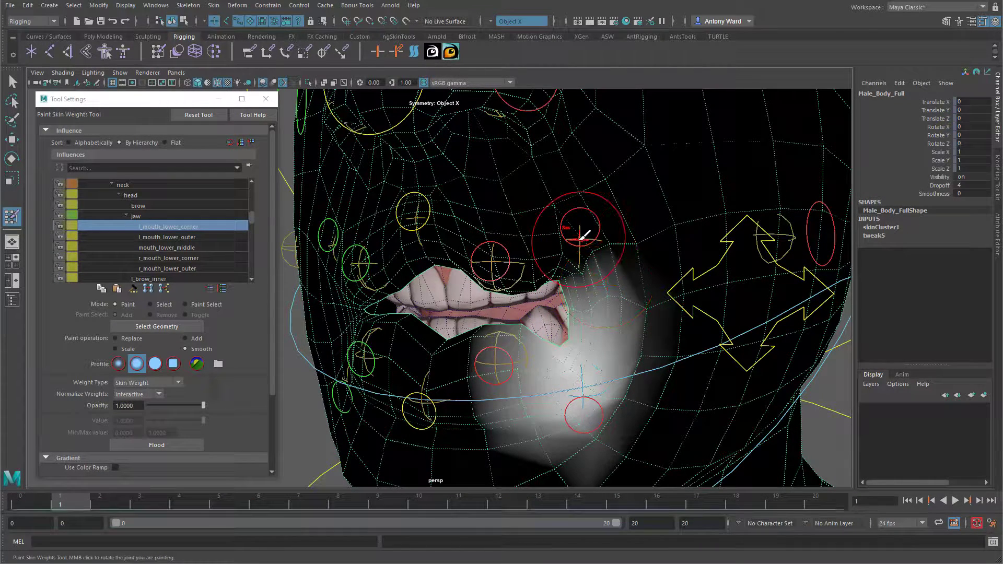
Step: Pick l_mouth_upper_corner as the influence and smooth its weights beside the left mouth corner and on the cheek
right_drag(583, 236, 590, 293)
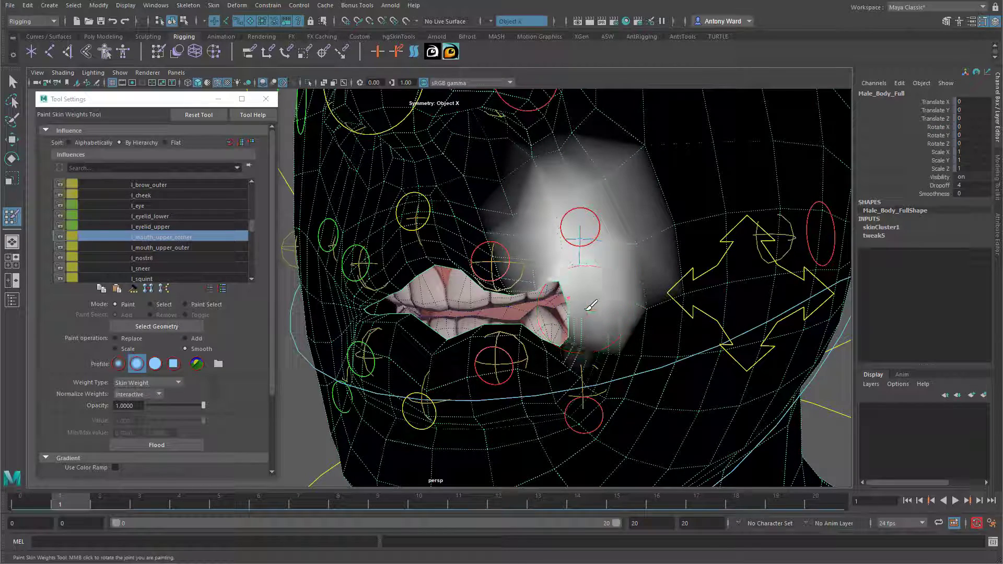
mouse_move(590, 306)
mouse_down()
mouse_move(632, 318)
mouse_move(623, 299)
mouse_up()
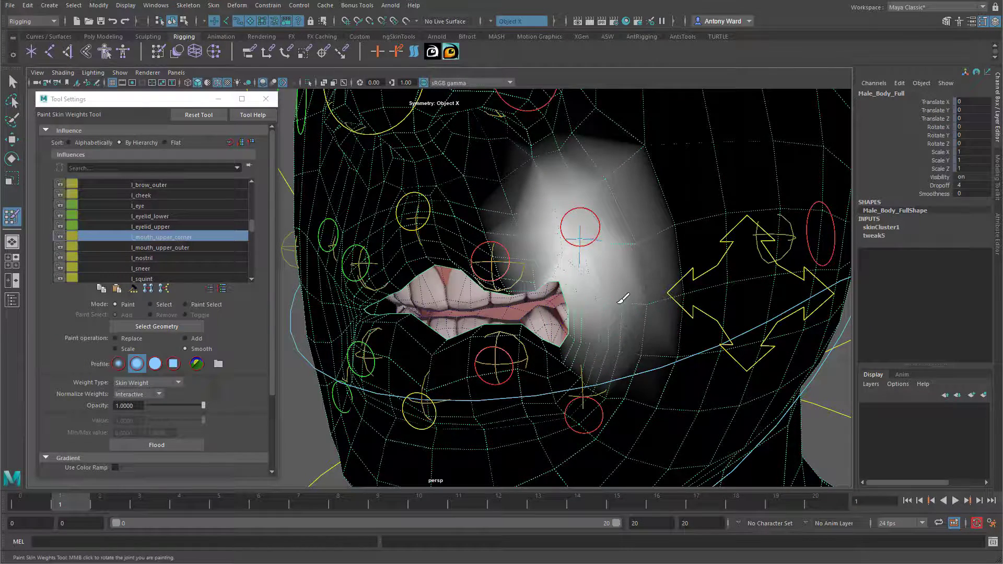
mouse_move(615, 248)
mouse_down()
mouse_move(594, 265)
mouse_move(542, 270)
mouse_move(591, 334)
mouse_up()
mouse_move(590, 333)
alt+right_down()
mouse_move(559, 331)
mouse_move(582, 321)
alt+right_up()
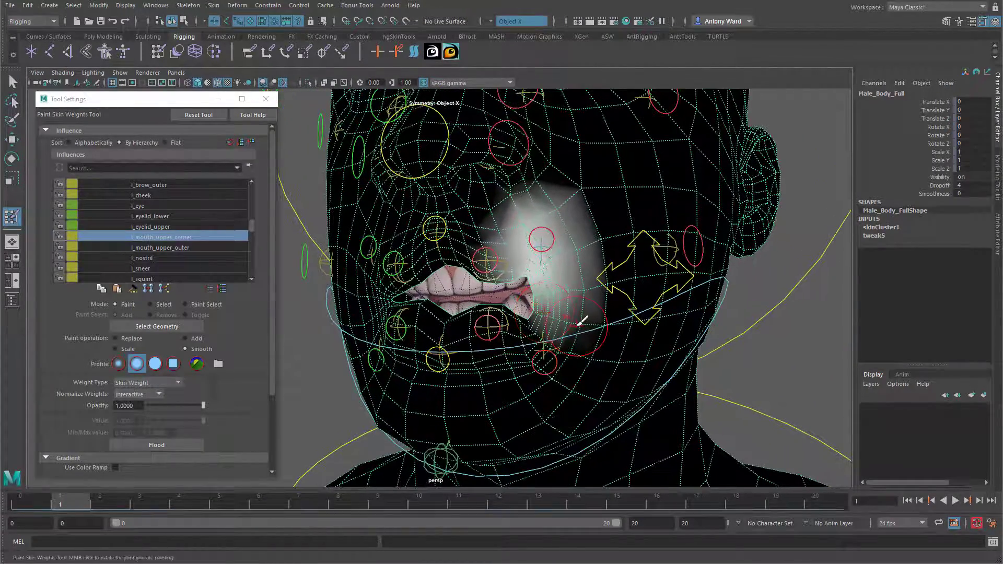
Step: Return to frame 0 and mirror the skin weights across YZ, positive to negative, using closest point on surface and closest joint
key(w)
alt+drag(475, 355, 478, 352)
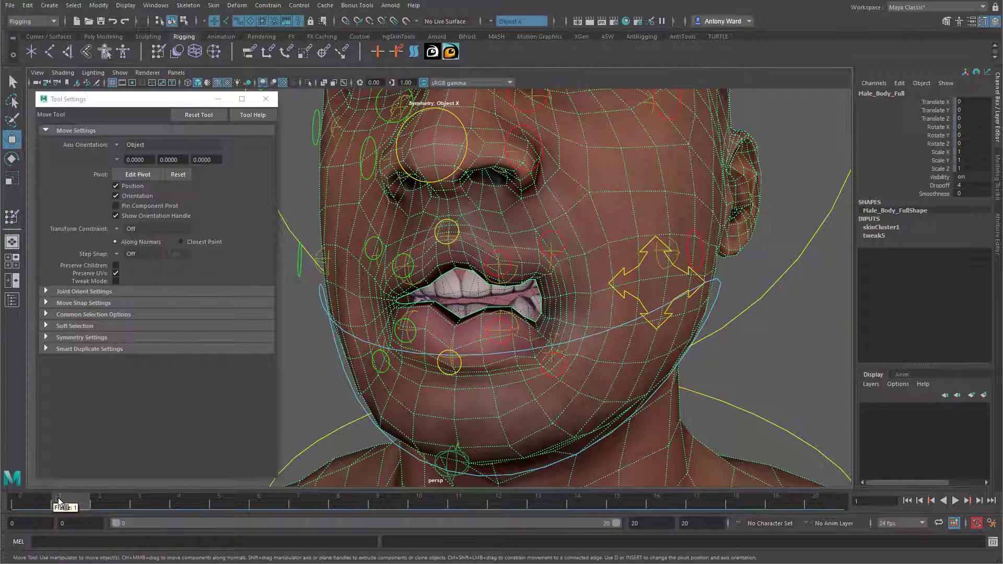
drag(59, 502, 21, 502)
key(space)
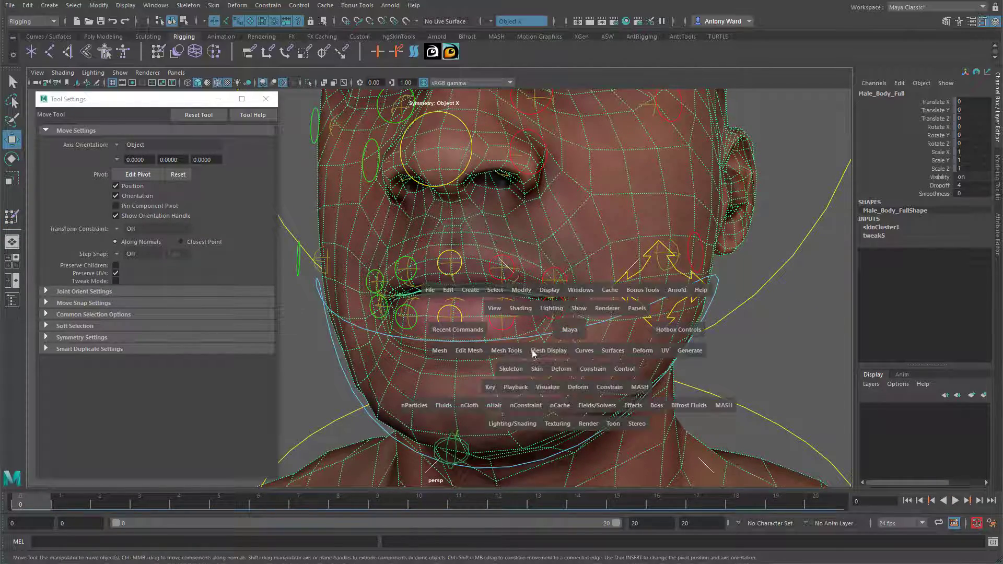
click(534, 369)
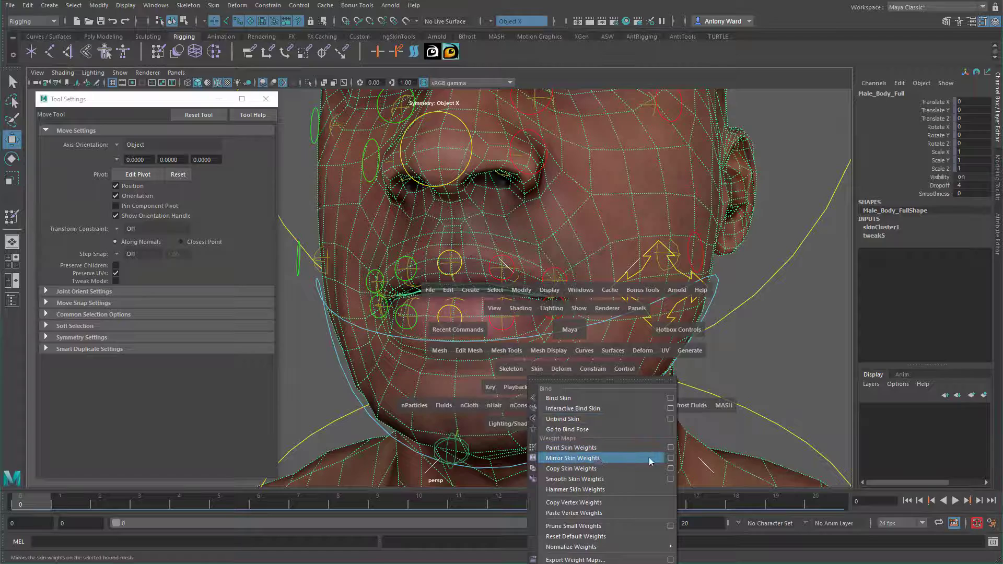
click(668, 458)
click(577, 138)
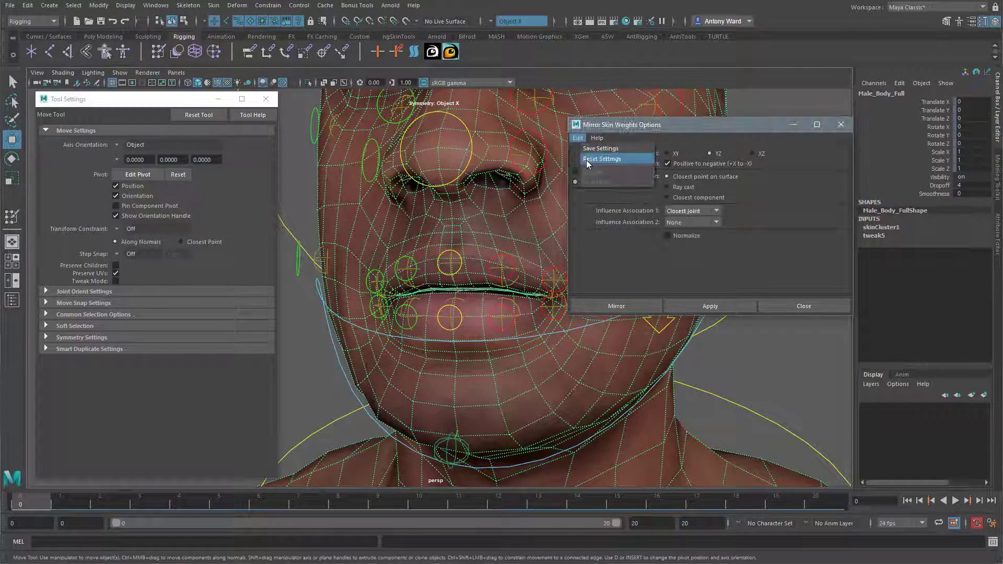
click(674, 127)
drag(677, 126, 725, 89)
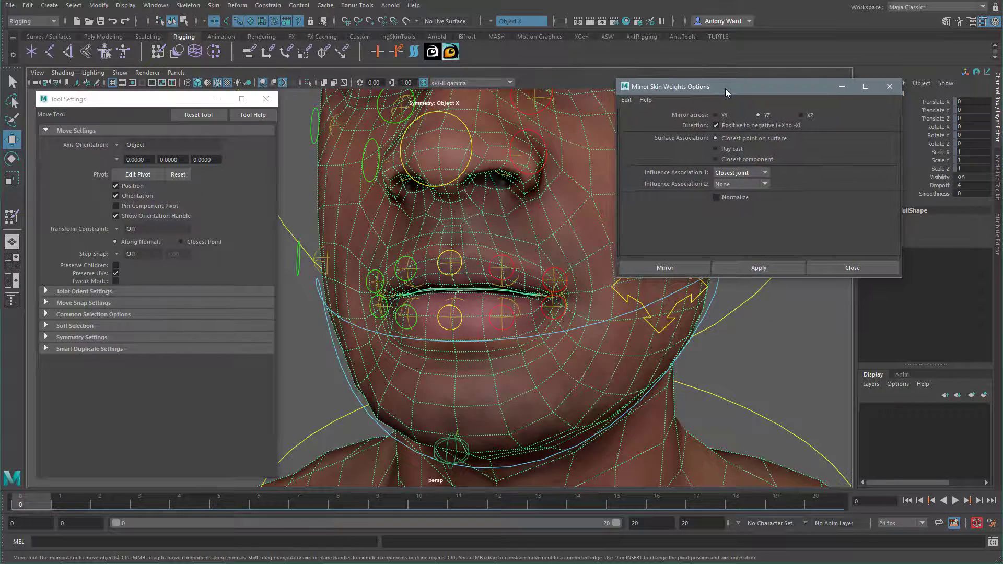
click(752, 265)
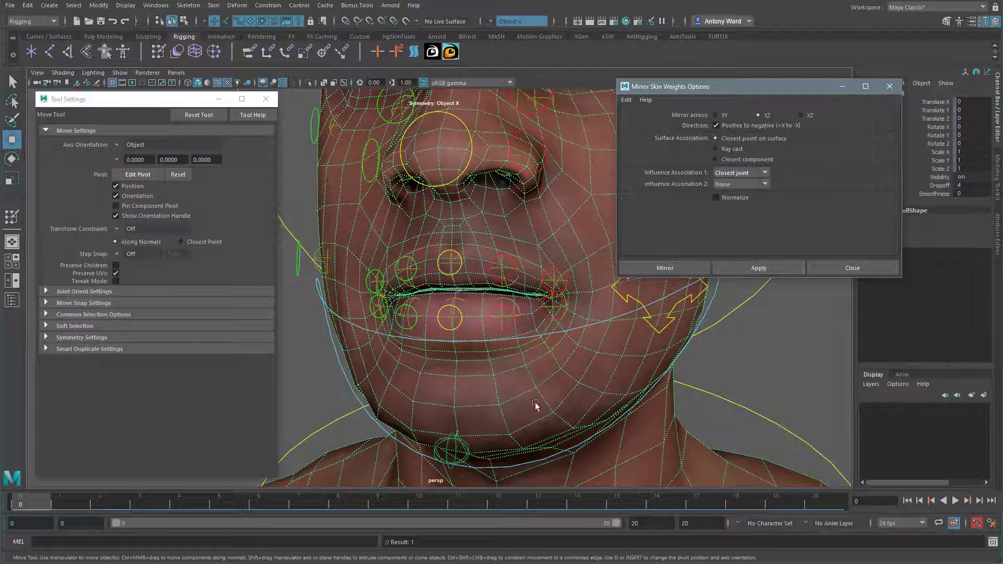
Step: Check the mirrored deformation on both sides of the mouth in the open-mouth pose at frame 1
drag(34, 505, 58, 503)
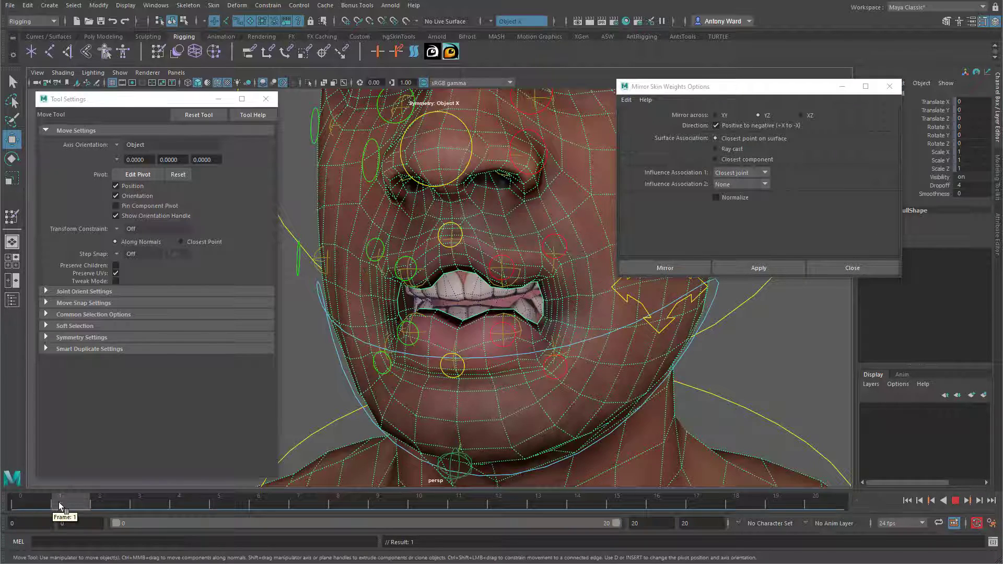
alt+drag(540, 340, 562, 316)
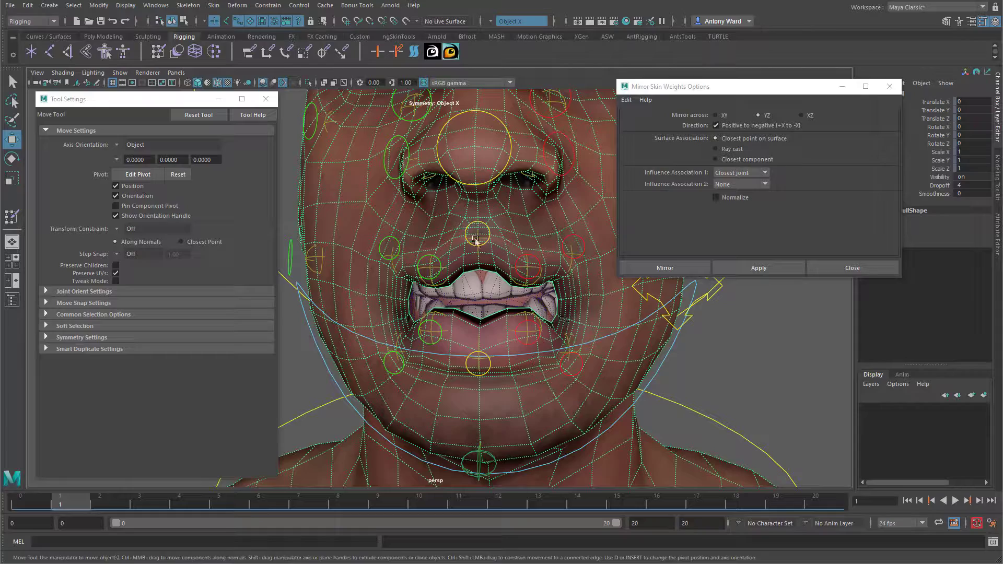
alt+drag(417, 350, 221, 461)
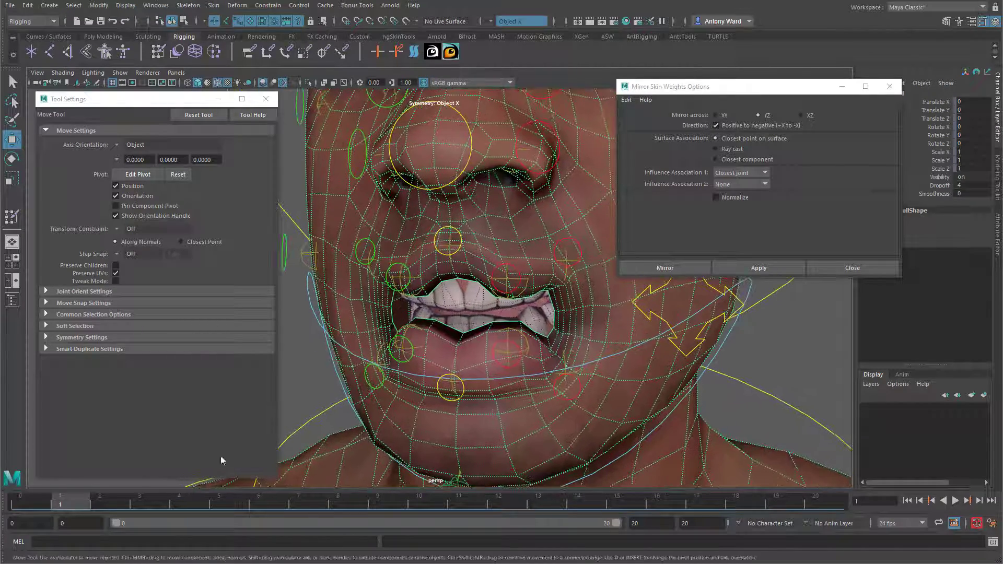
Step: Try moving the lower and upper middle lip controls vertically at frame 0, undoing each move
click(35, 509)
click(438, 344)
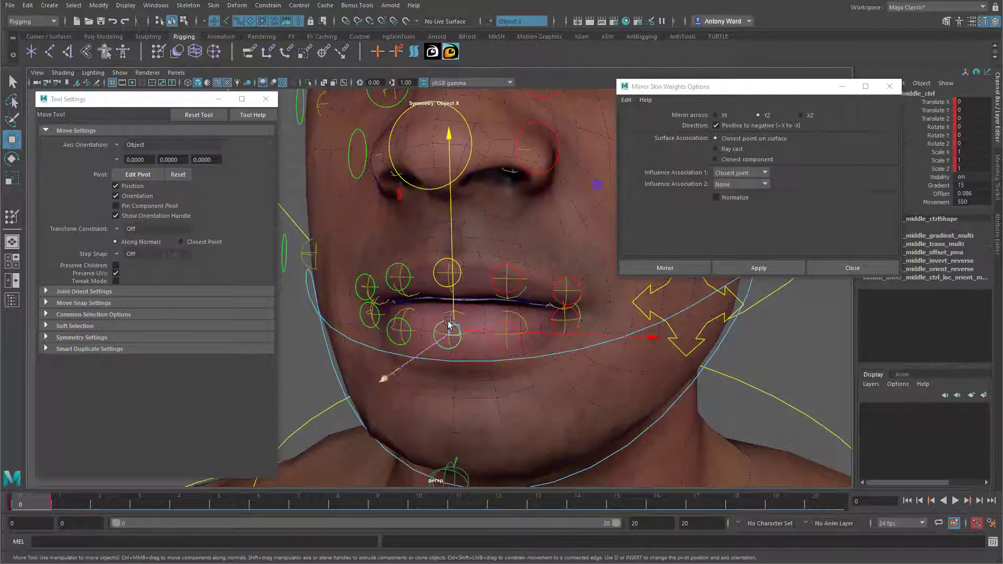
drag(455, 301, 462, 337)
key(ctrl+z)
click(460, 275)
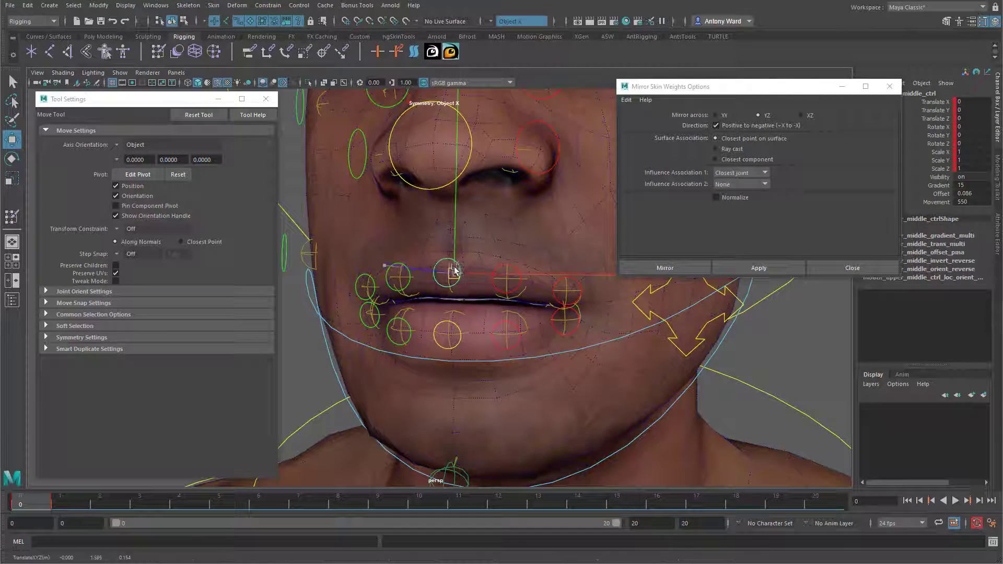
drag(454, 272, 455, 235)
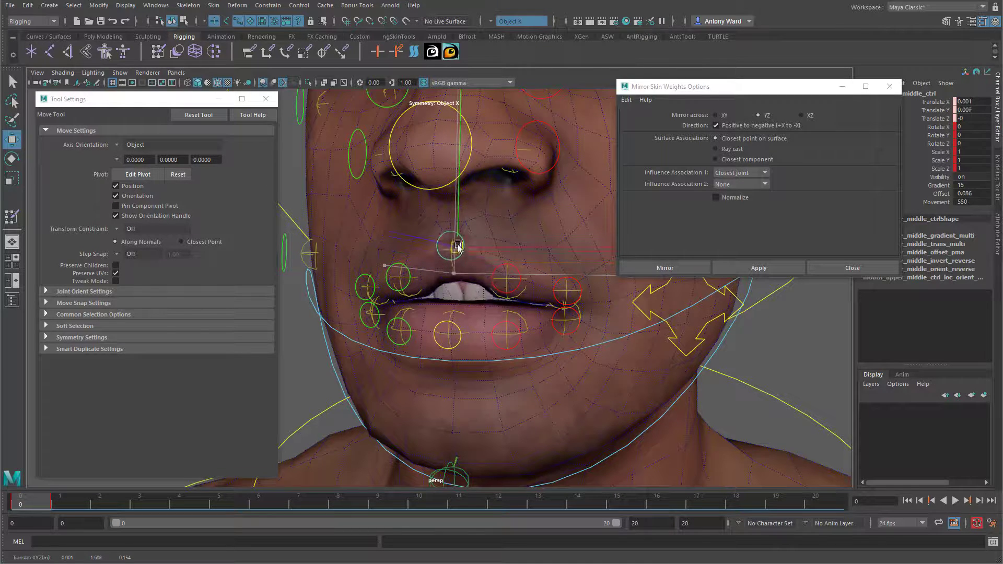
key(ctrl+z)
drag(455, 224, 455, 194)
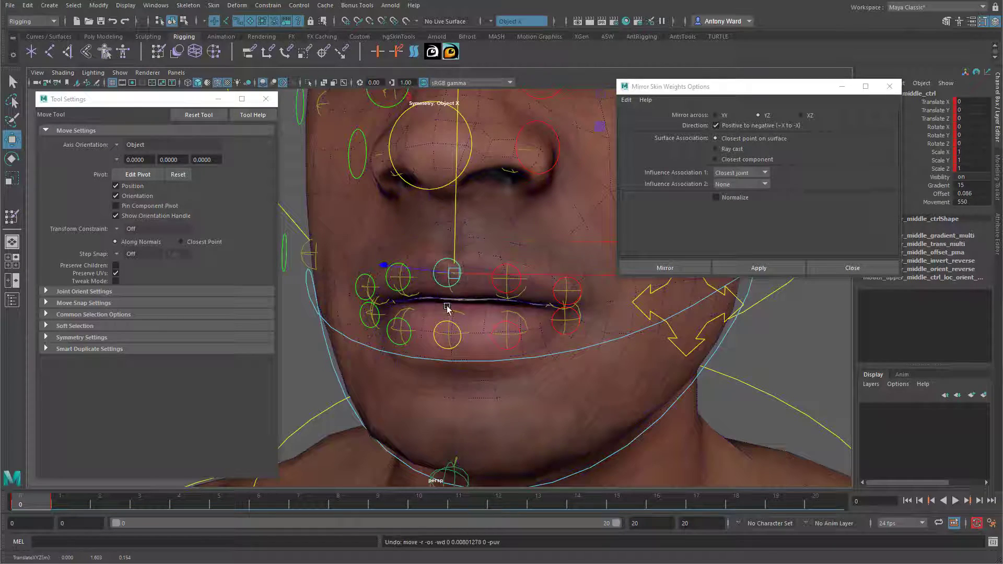
Step: Return to the open-mouth pose at frame 1 and select the body mesh
click(66, 507)
alt+drag(484, 343, 493, 342)
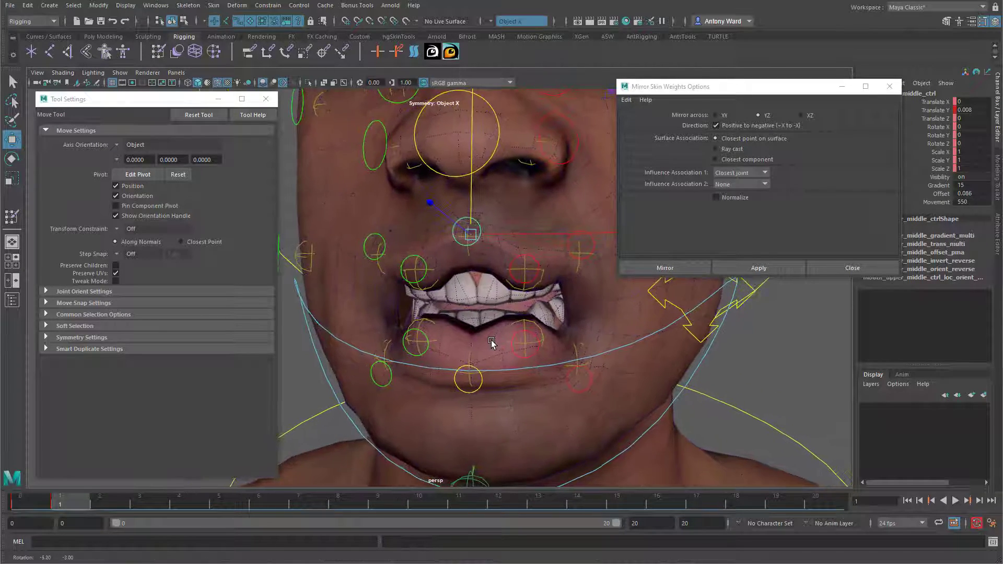
alt+right_drag(494, 342, 550, 362)
click(689, 383)
alt+middle_drag(684, 340, 676, 350)
alt+right_drag(676, 350, 640, 336)
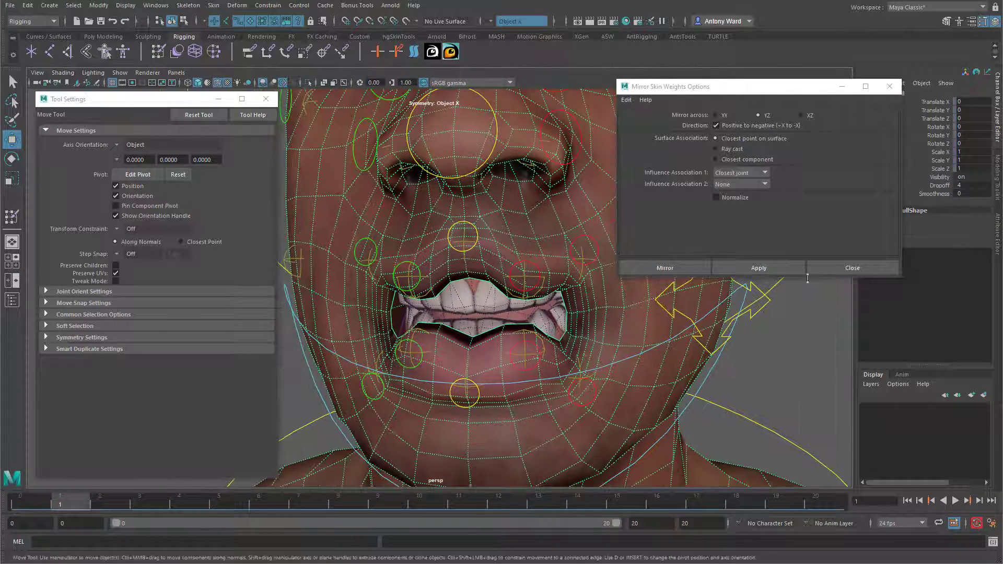
Step: Start Paint Skin Weights on the body mesh and turn off the XRay joints display
drag(787, 87, 842, 56)
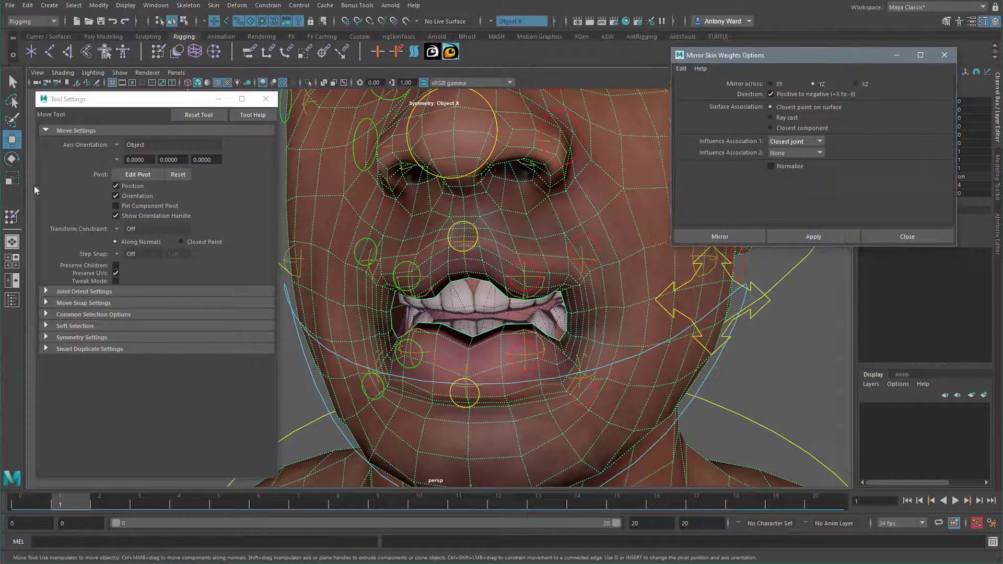
click(16, 221)
alt+right_drag(483, 316, 541, 277)
alt+middle_drag(541, 278, 498, 310)
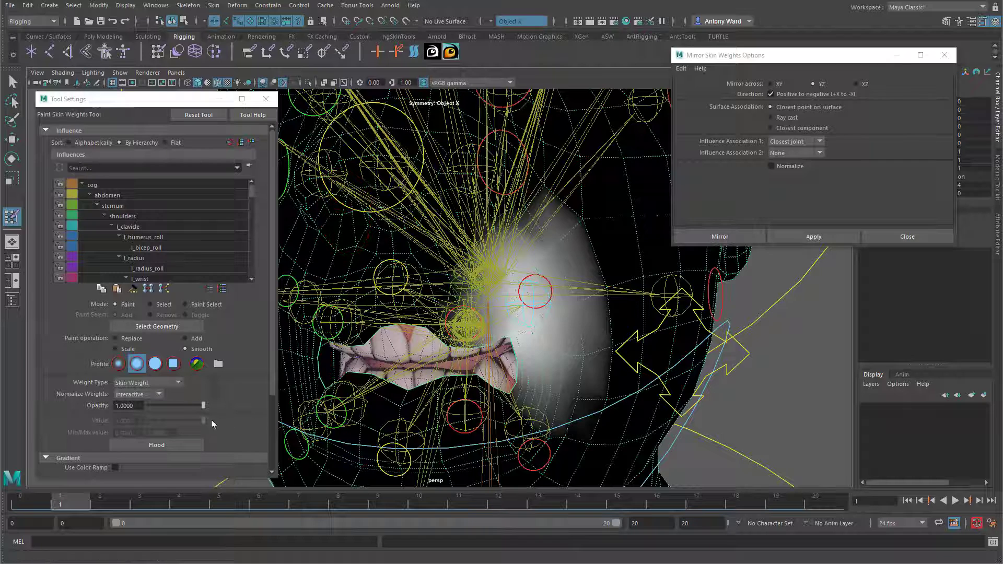
scroll(230, 414, down, 3)
click(66, 468)
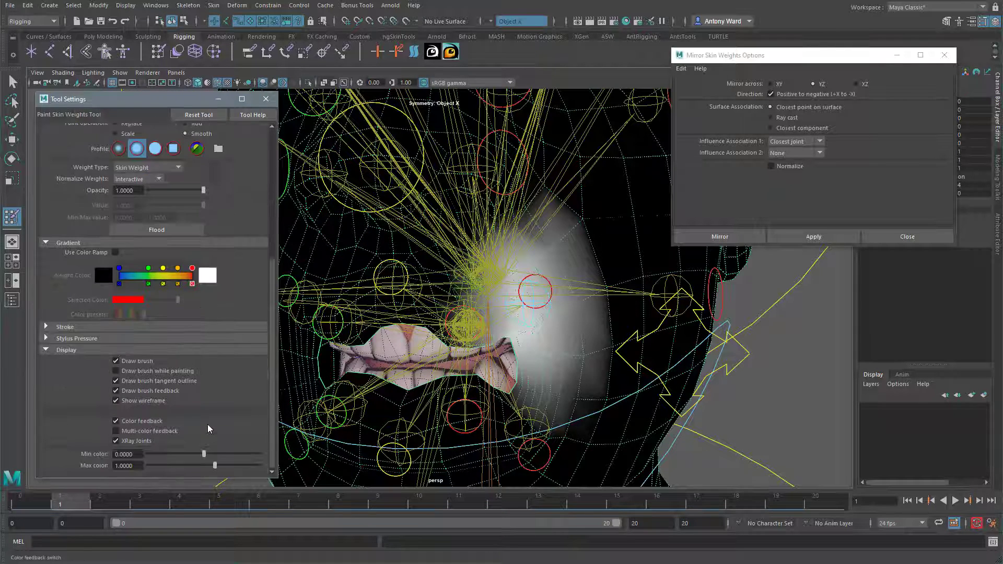
click(116, 442)
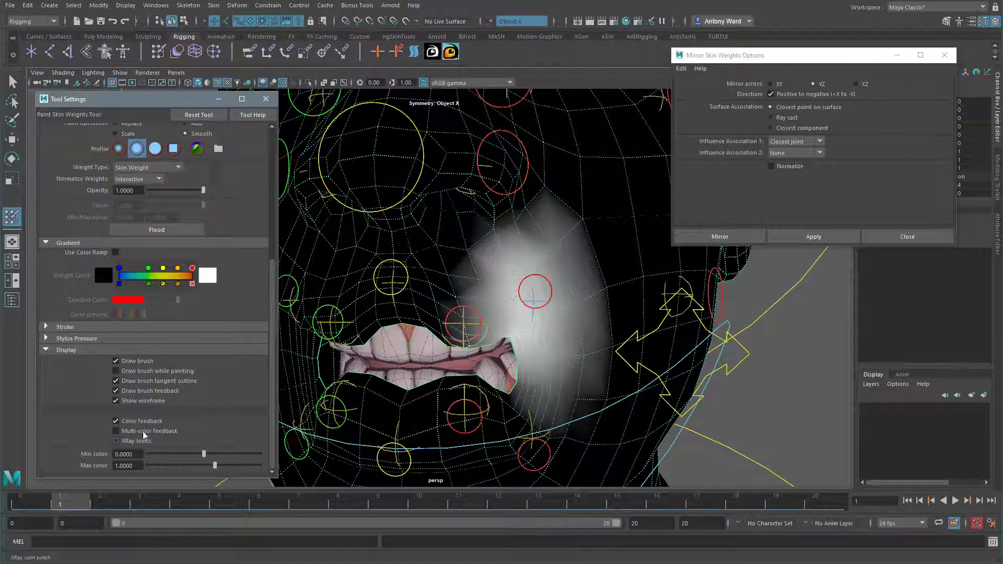
click(139, 352)
scroll(227, 386, up, 1)
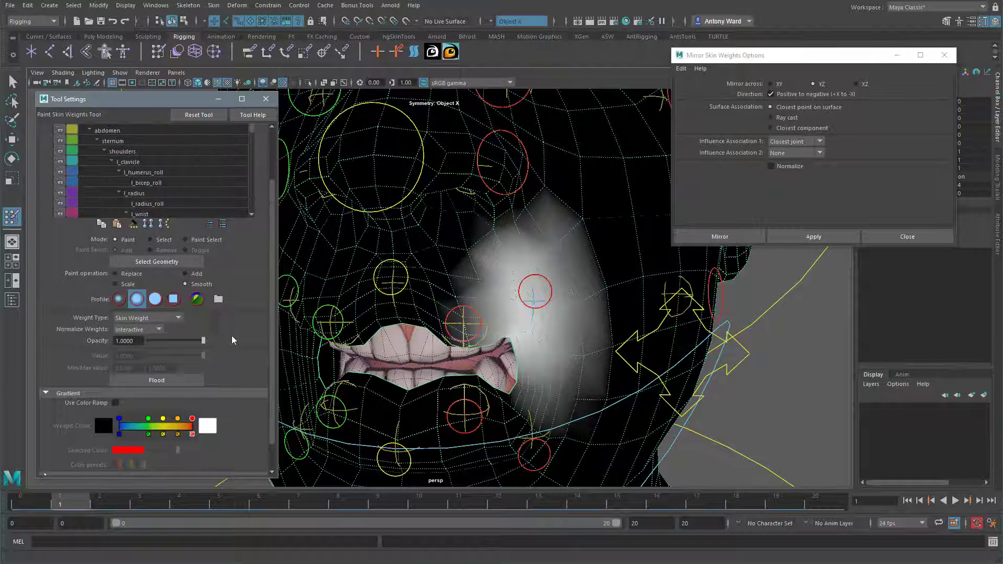
Step: Smooth the l_mouth_upper_corner weights across the left cheek and around the mouth corner
mouse_move(477, 240)
mouse_down()
mouse_move(490, 244)
mouse_move(524, 210)
mouse_move(600, 310)
mouse_move(572, 430)
mouse_up()
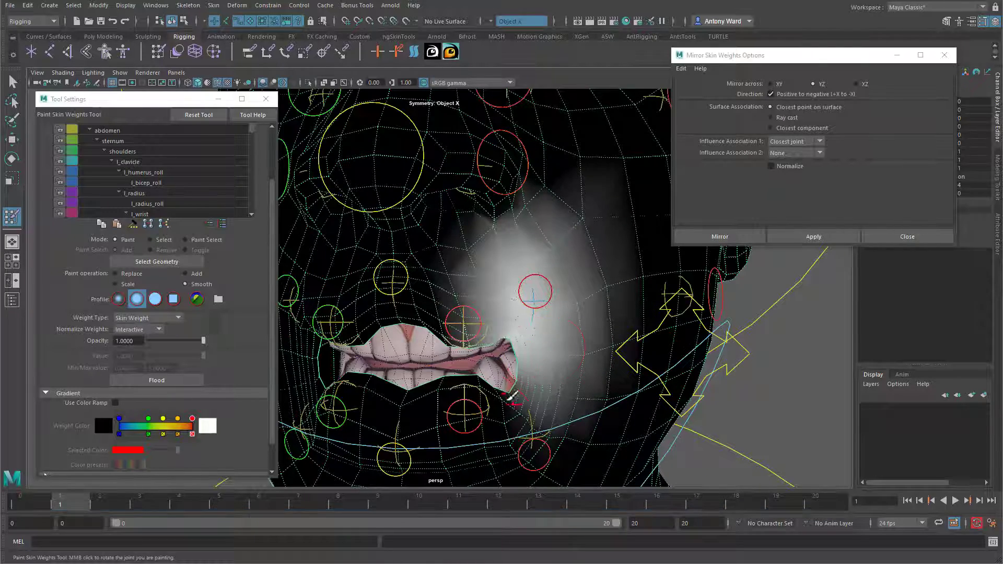
alt+middle_drag(473, 425, 510, 382)
alt+drag(528, 373, 505, 371)
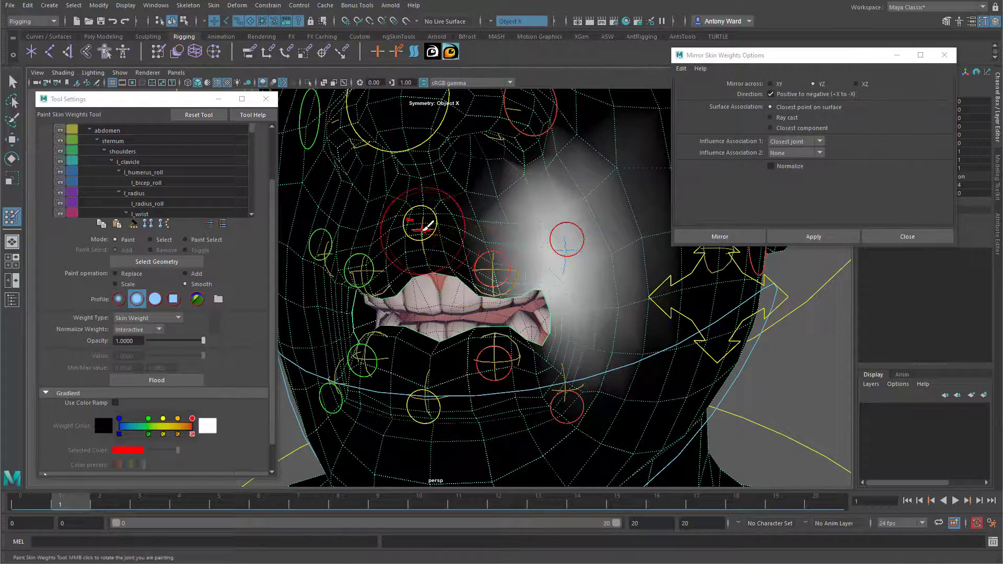
Step: Pick mouth_upper_middle as the influence and smooth its weights between the upper lip and the nose
right_drag(422, 230, 422, 203)
alt+middle_drag(417, 248, 448, 277)
alt+right_drag(448, 277, 434, 258)
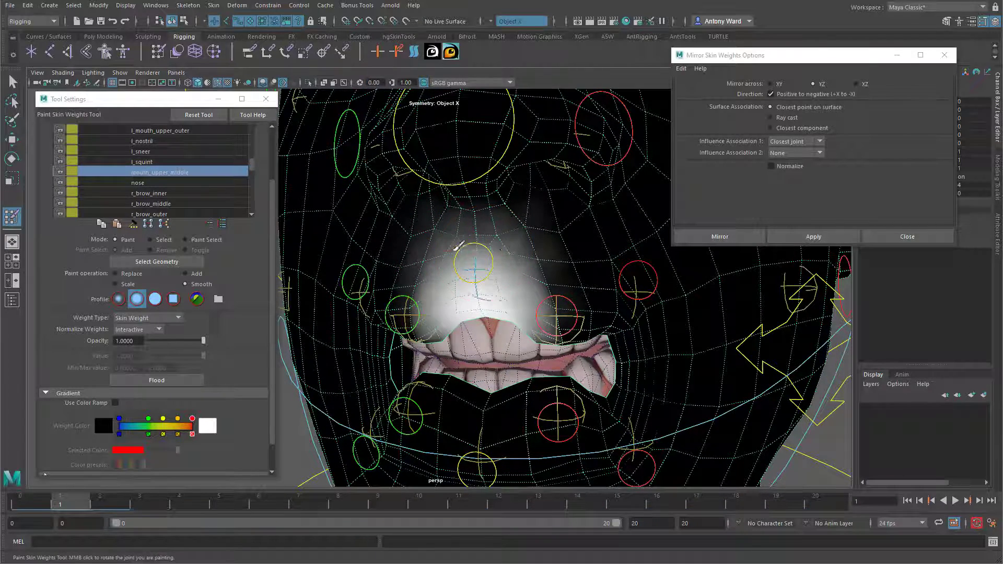
drag(522, 258, 537, 266)
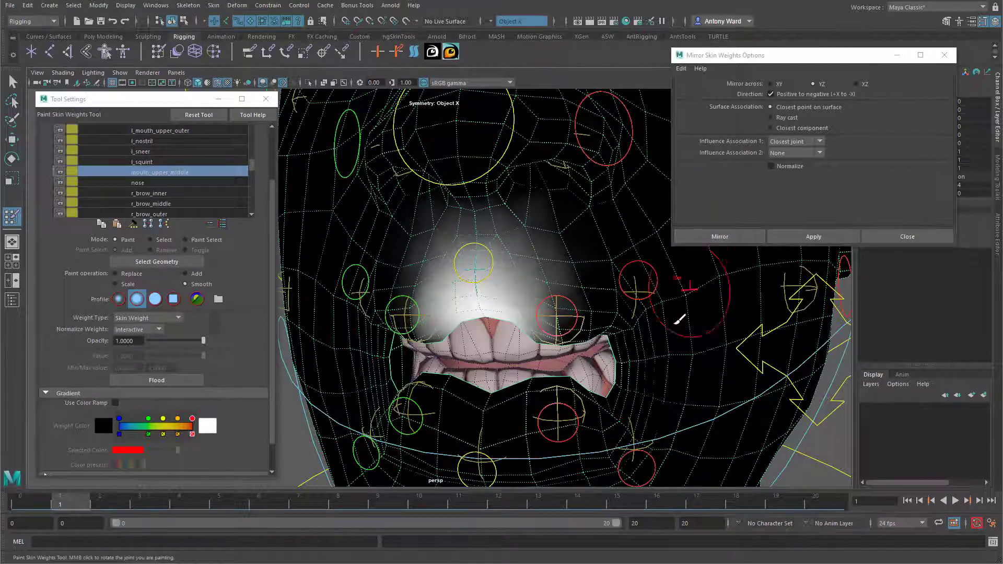
Step: Leave weight painting and compare the mouth's closed pose at frame 0 with the open pose at frame 1
alt+drag(676, 315, 588, 349)
alt+right_drag(588, 349, 568, 357)
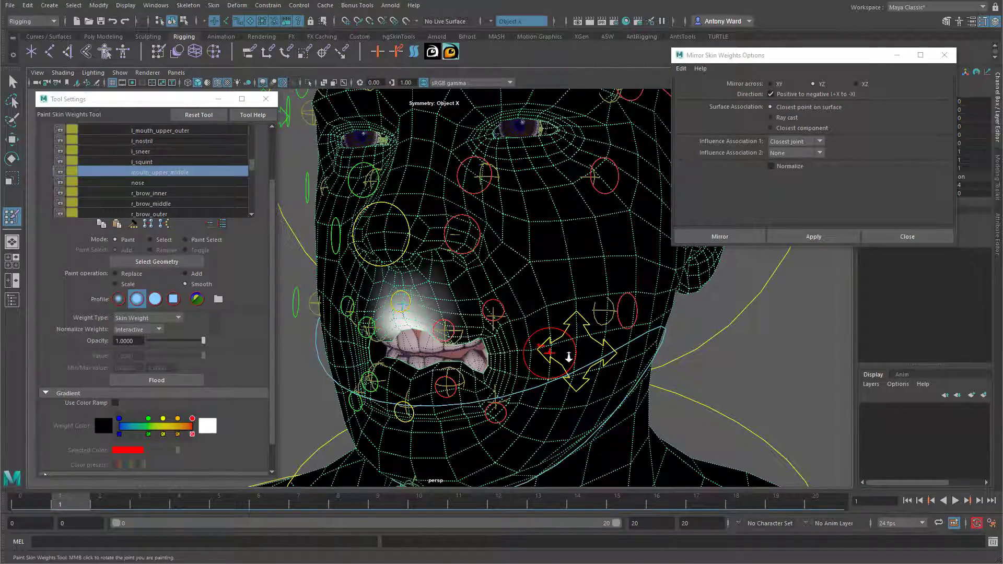
key(w)
click(39, 502)
alt+middle_drag(611, 279, 622, 227)
drag(77, 507, 40, 509)
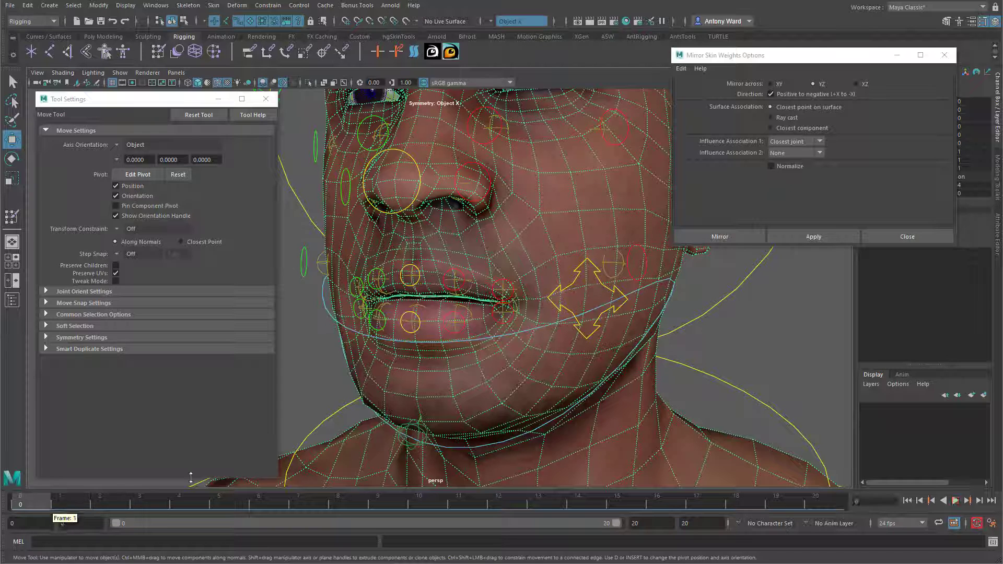
click(787, 325)
alt+drag(535, 352, 523, 362)
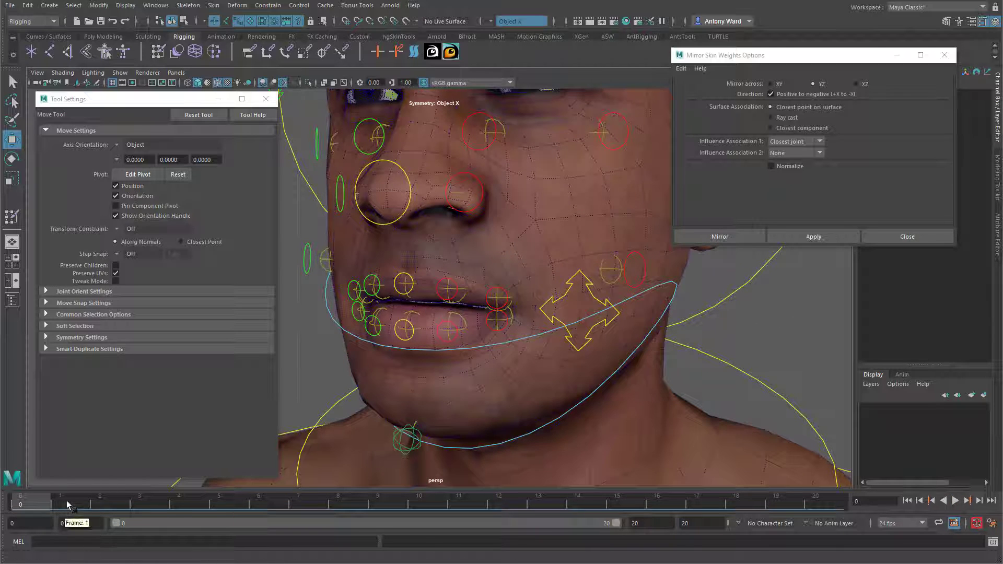
drag(67, 506, 19, 507)
Step: Rotate the jaw control about -20 degrees on a single axis at frame 0 to open the mouth
click(472, 448)
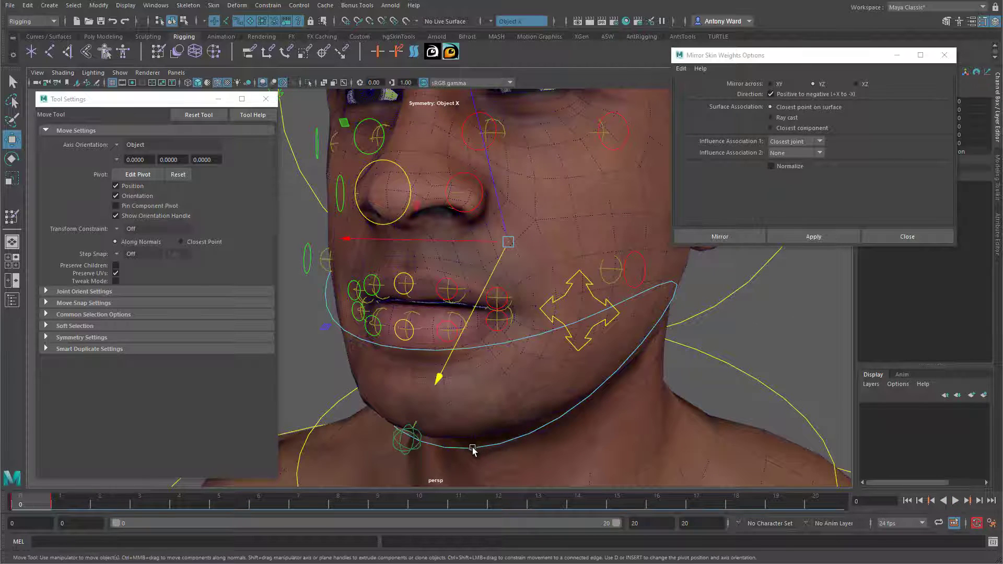
key(e)
drag(447, 248, 474, 304)
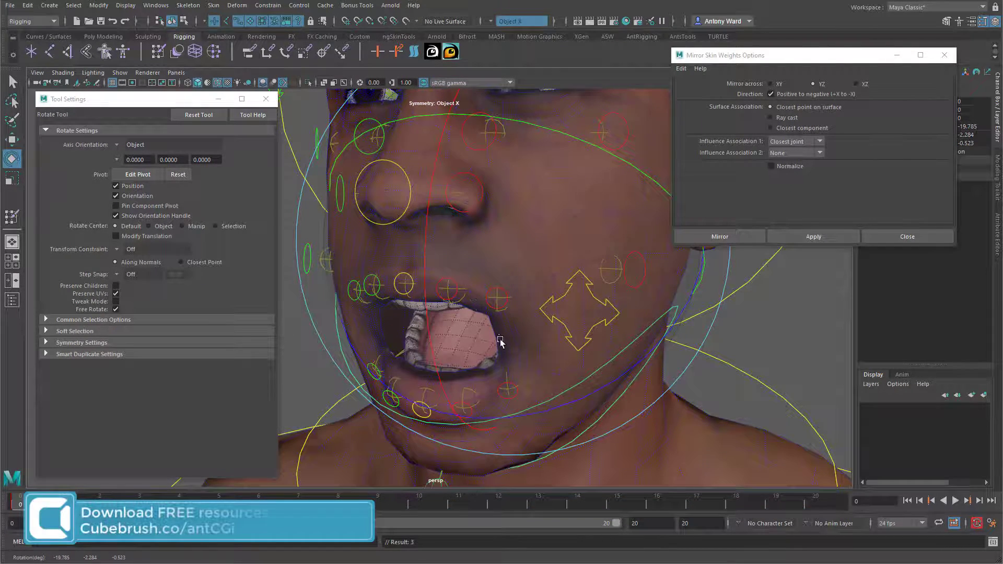
alt+drag(478, 372, 496, 363)
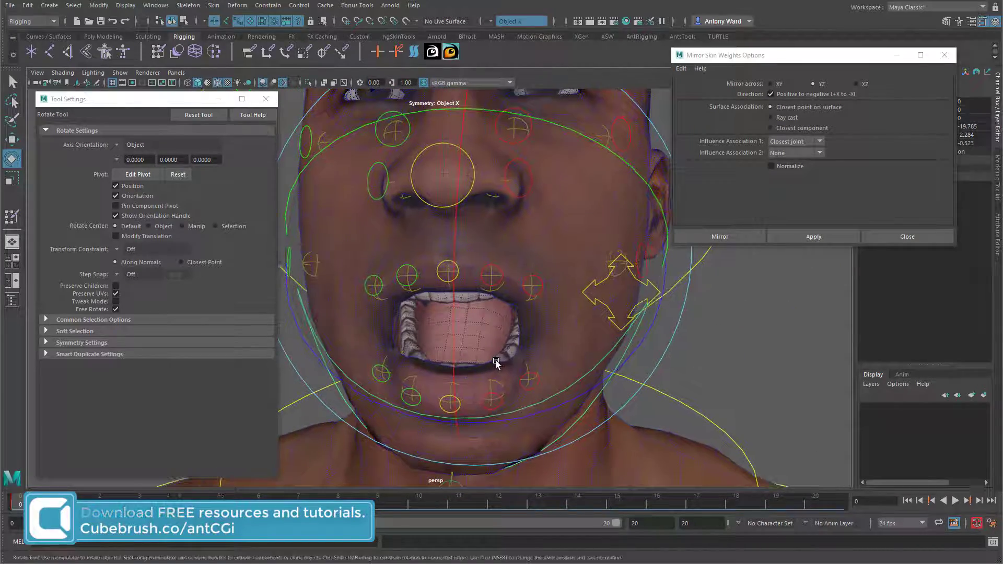
key(ctrl+z)
drag(452, 282, 467, 379)
alt+middle_drag(468, 380, 473, 353)
alt+right_drag(473, 354, 497, 361)
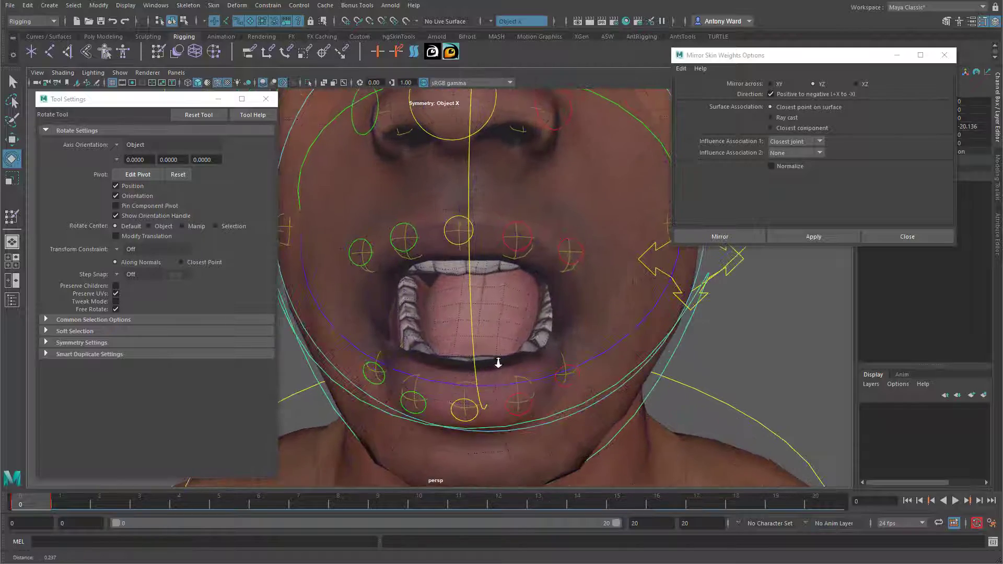
Step: Resume skin weight painting on the body mesh and pick jaw as the influence to review its weights around the open mouth
click(730, 354)
click(618, 327)
alt+drag(618, 327, 579, 313)
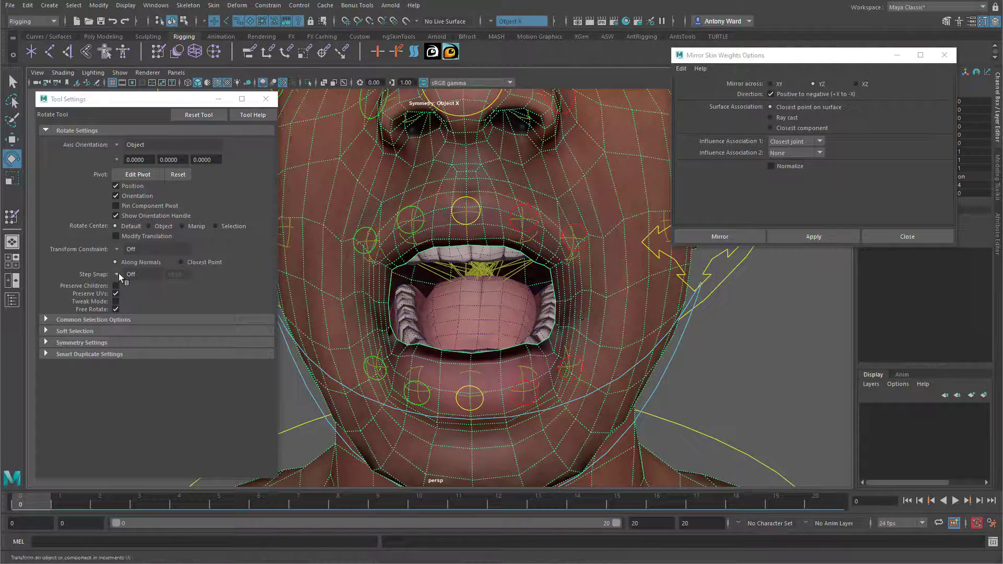
click(15, 219)
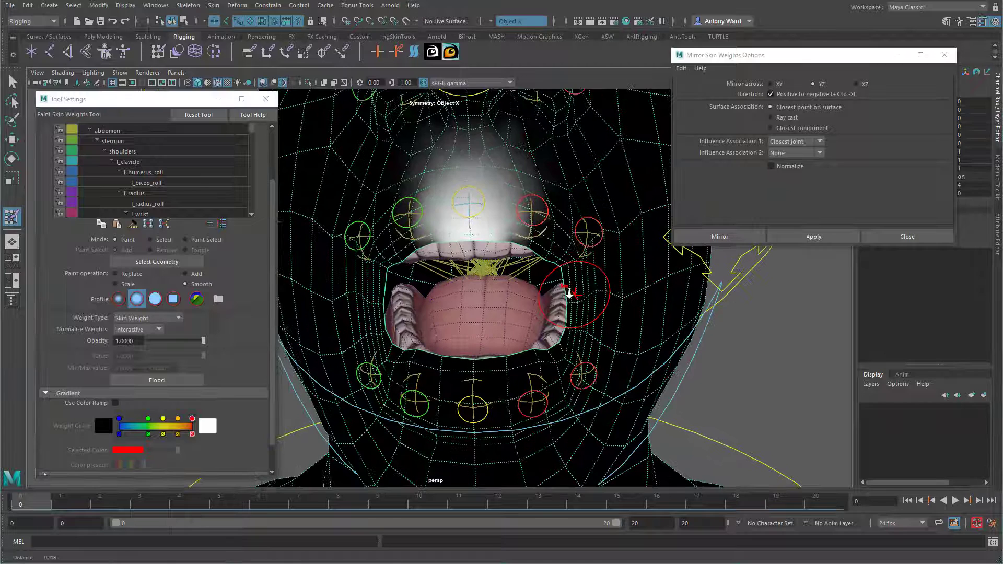
scroll(136, 175, down, 6)
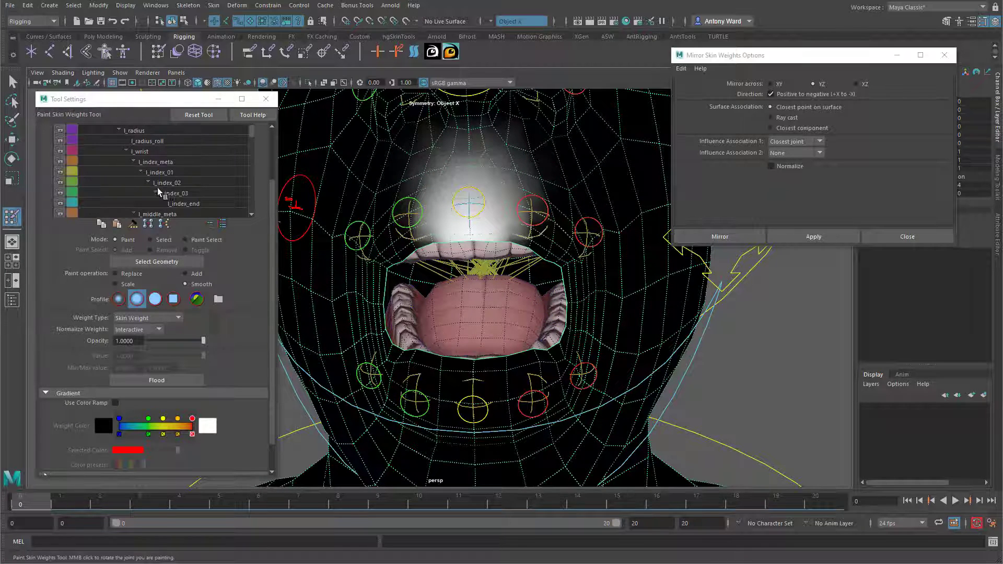
scroll(168, 193, down, 8)
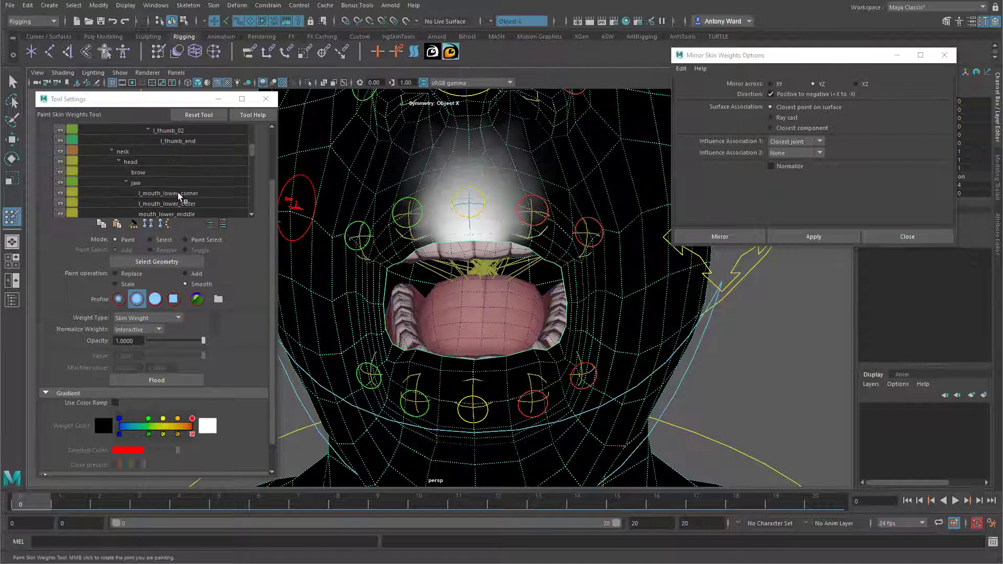
click(137, 183)
middle_drag(624, 370, 615, 367)
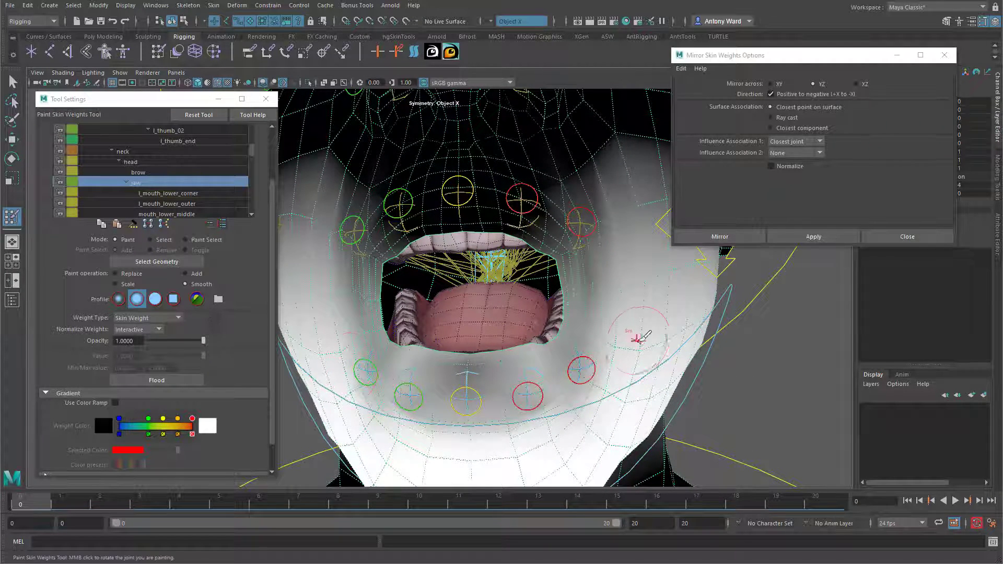
alt+drag(639, 340, 620, 326)
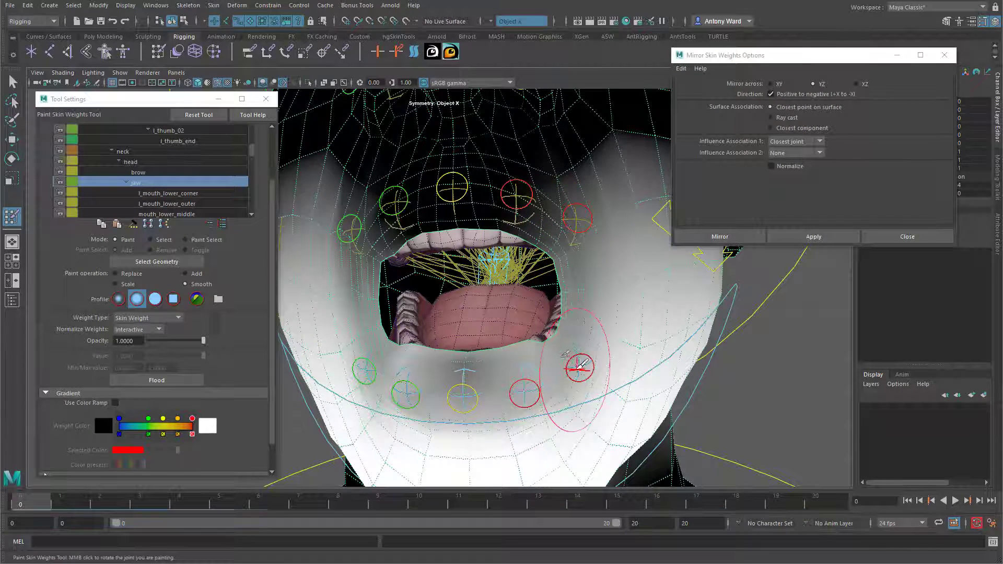
Step: Pick head as the influence, smooth its weights below the left mouth corner, and leave weight painting
click(132, 162)
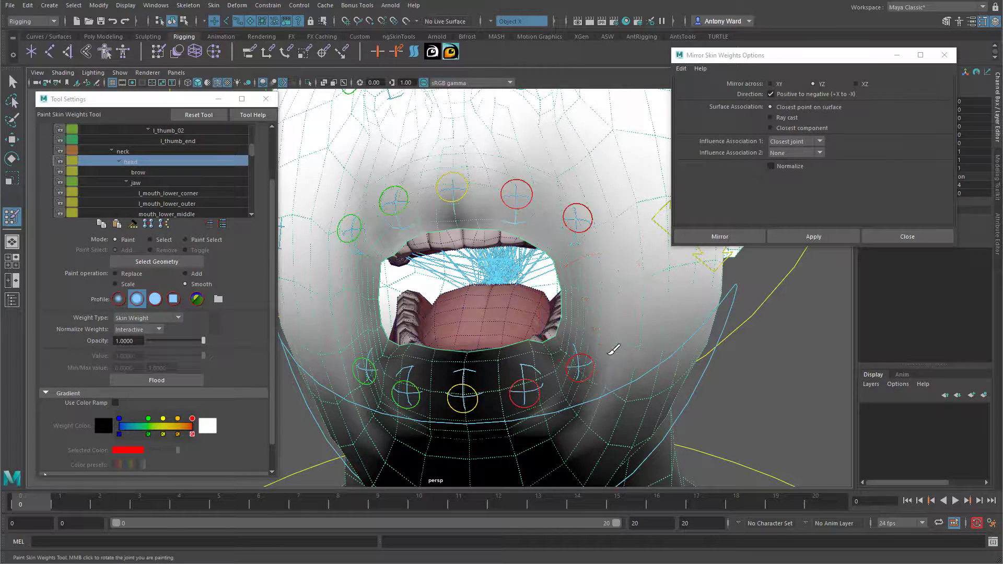
drag(597, 376, 560, 414)
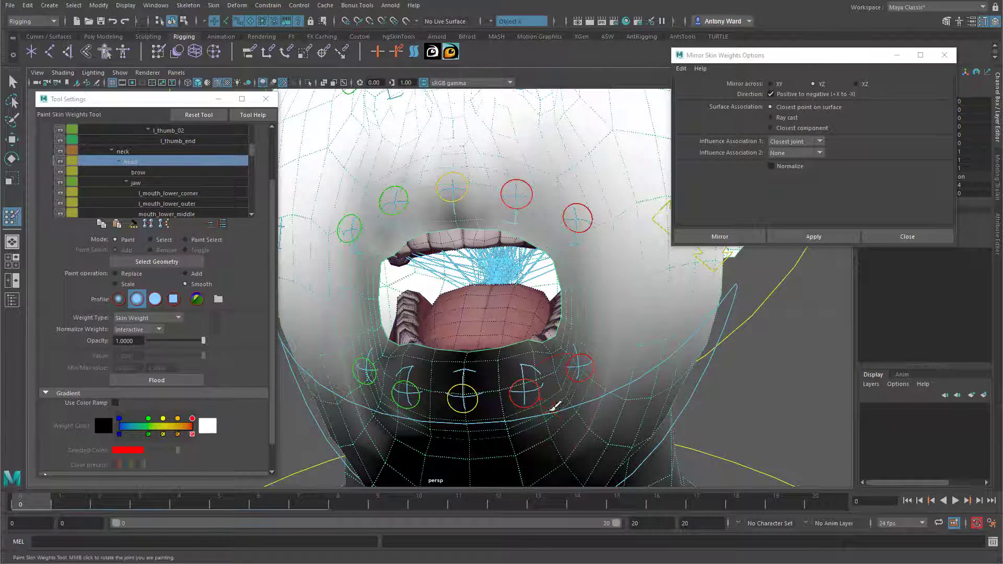
alt+right_drag(624, 351, 564, 363)
key(w)
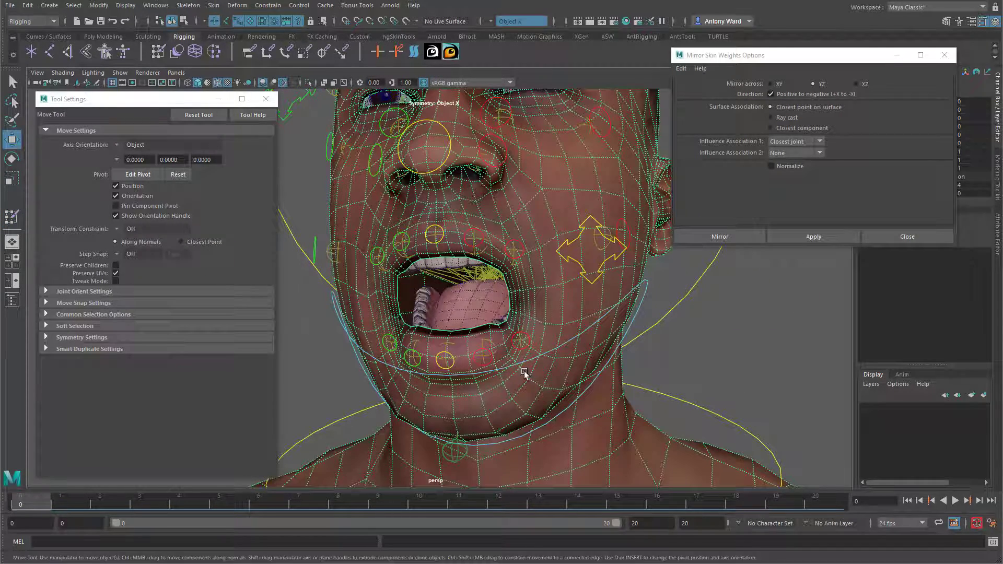
Step: Reset the jaw control's Rotate X to 0 and mirror the body mesh's skin weights across YZ, positive to negative
click(631, 326)
drag(807, 62, 757, 68)
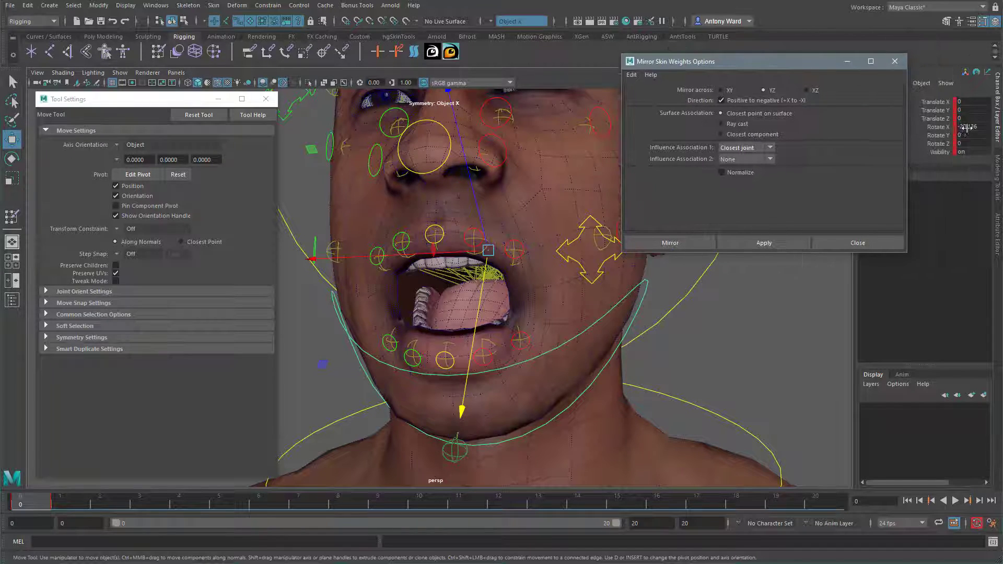
click(970, 128)
text(0)
key(Return)
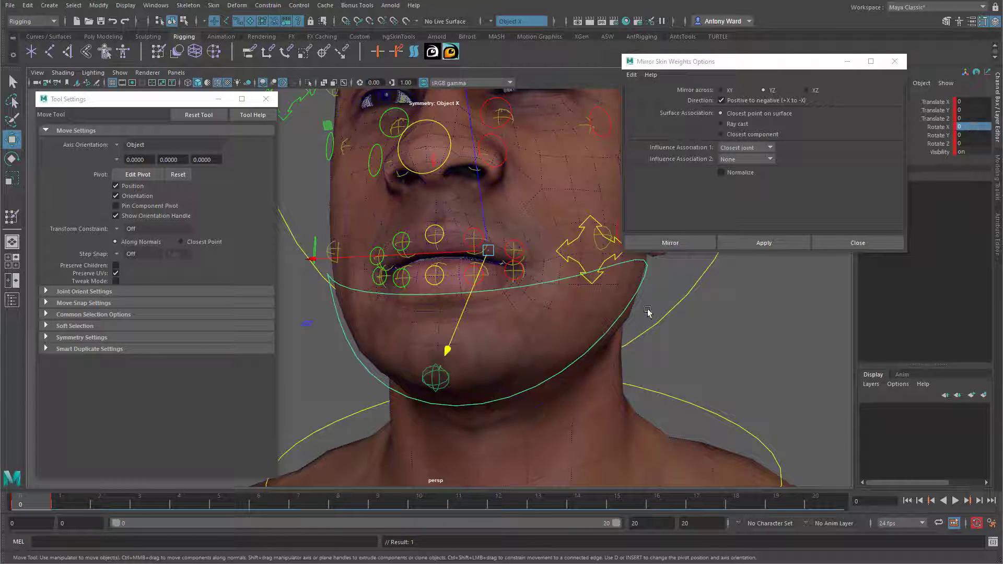
click(621, 298)
click(768, 240)
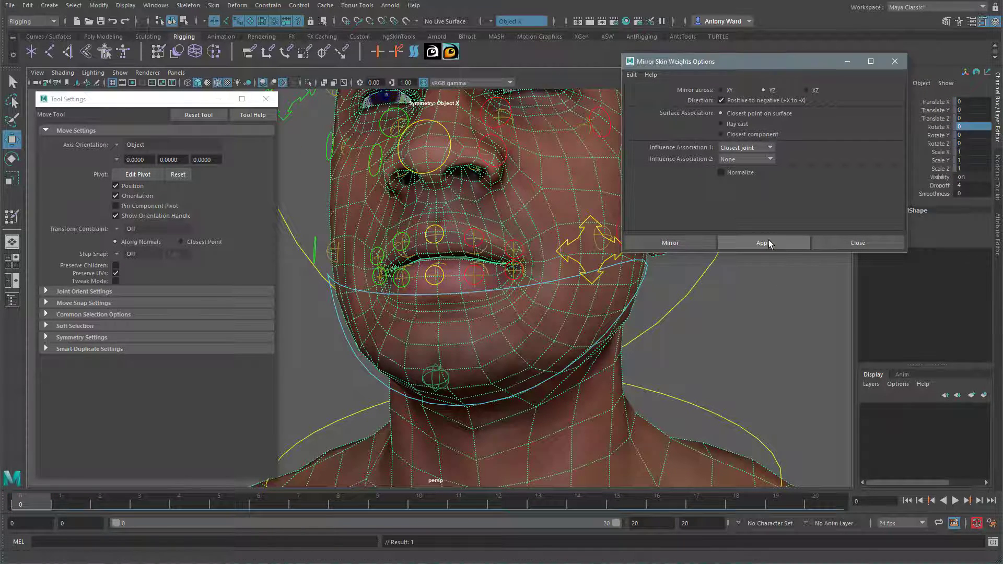
Step: Test the mirrored weights by rotating the jaw control open about 18.5 degrees, and undo the rotation
alt+drag(466, 306, 464, 315)
click(343, 301)
key(e)
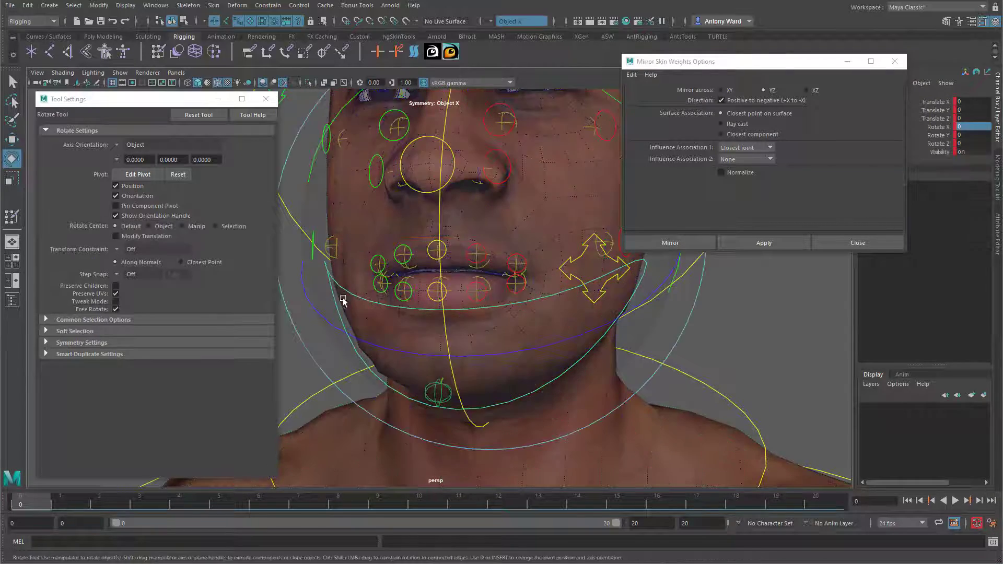
drag(480, 221, 499, 310)
key(ctrl+z)
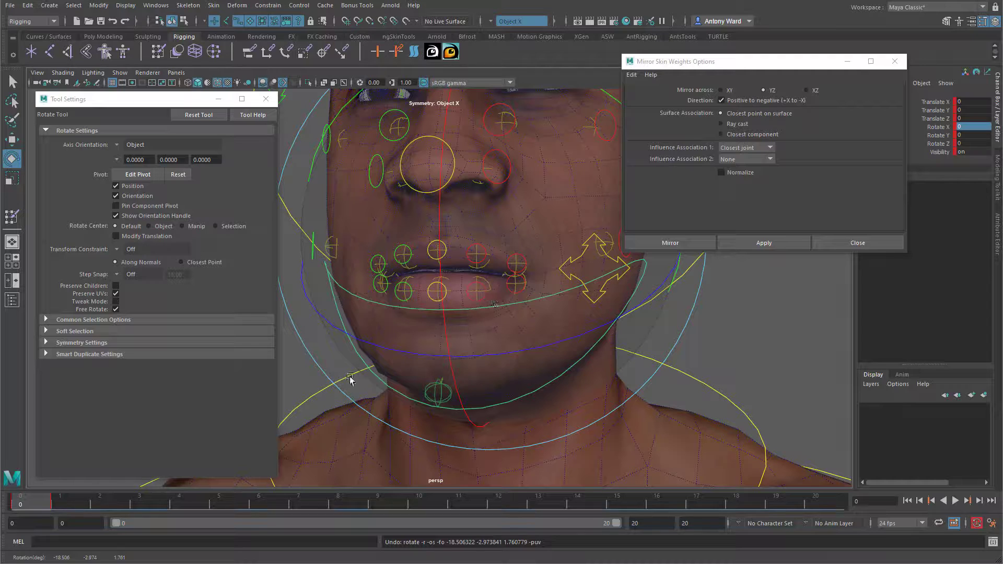
Step: Test the lower lip by pulling the mouth_lower_middle control down, and undo the move
scroll(360, 376, up, 3)
key(w)
click(431, 307)
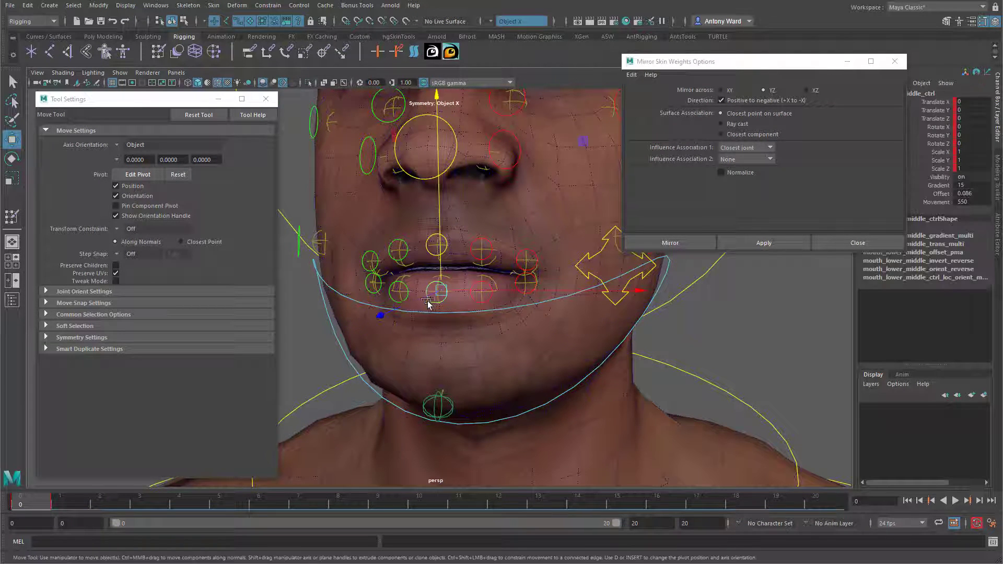
drag(431, 308, 432, 331)
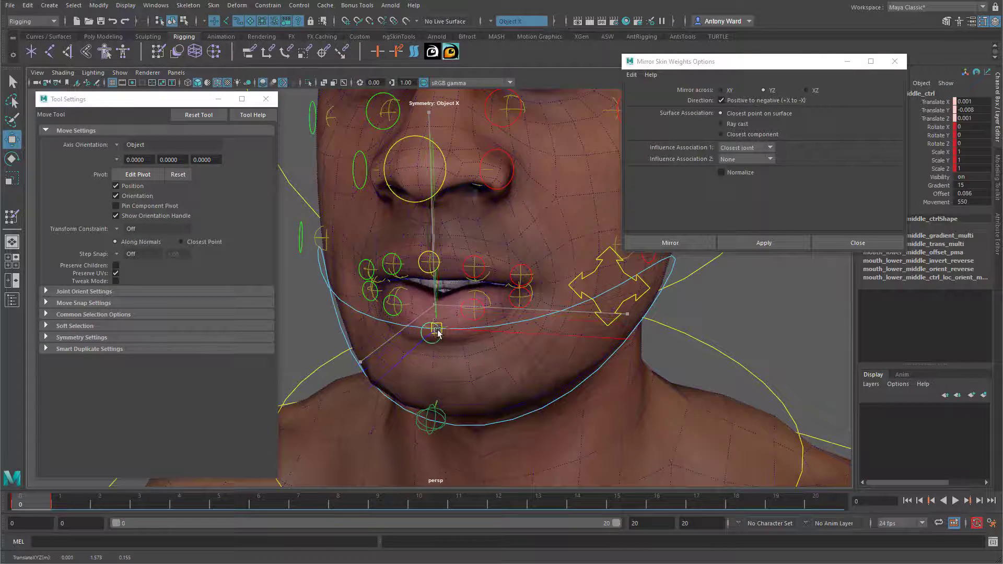
key(ctrl+z)
Step: Test the upper lip by raising the l_mouth_upper_outer control about 0.015 in Translate Y, and undo the move
click(464, 281)
drag(464, 281, 475, 220)
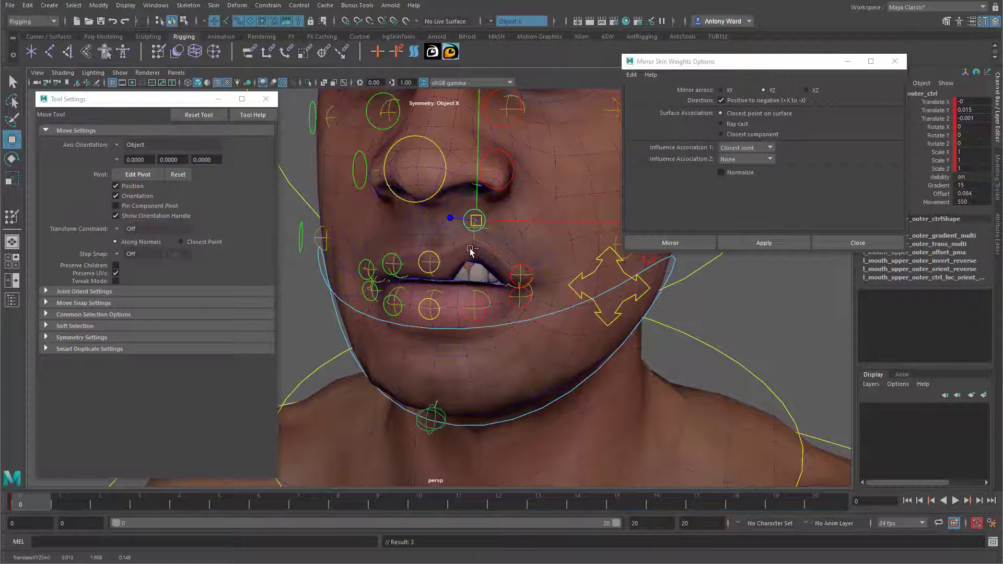
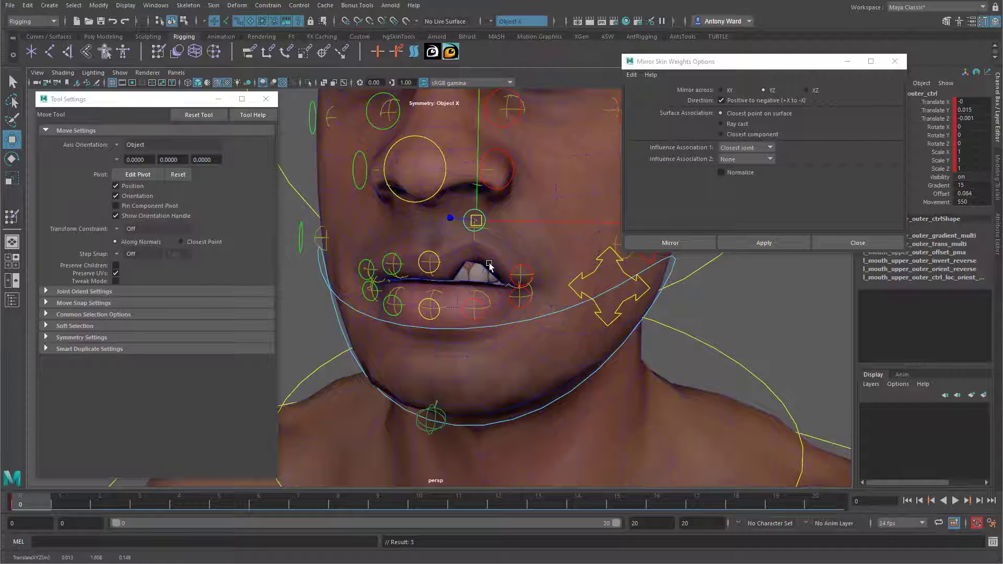
key(ctrl+z)
Step: Pull the left cheek control outward to about 0.033 in Translate Z
alt+middle_drag(451, 242, 402, 338)
alt+drag(615, 386, 617, 355)
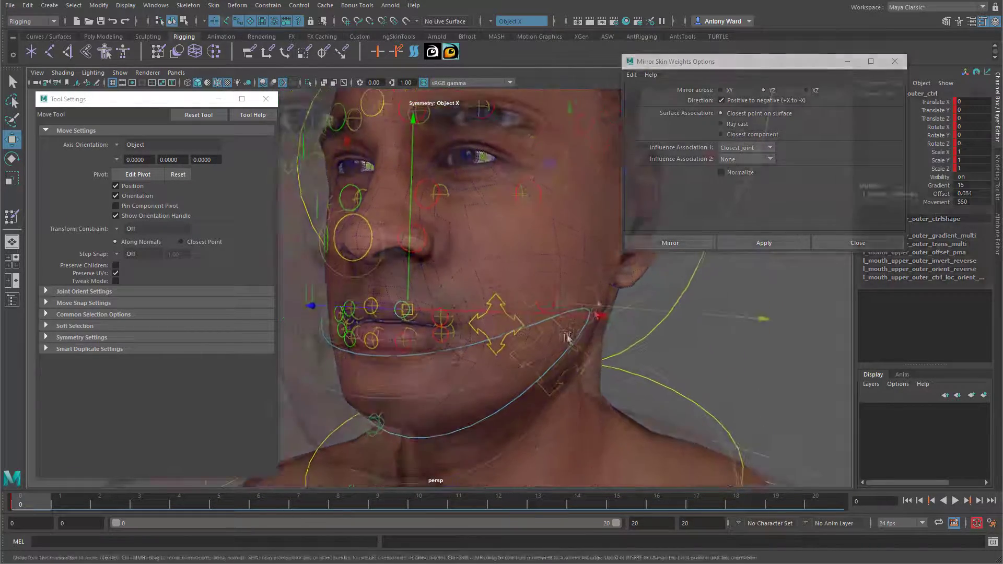
drag(639, 312, 749, 320)
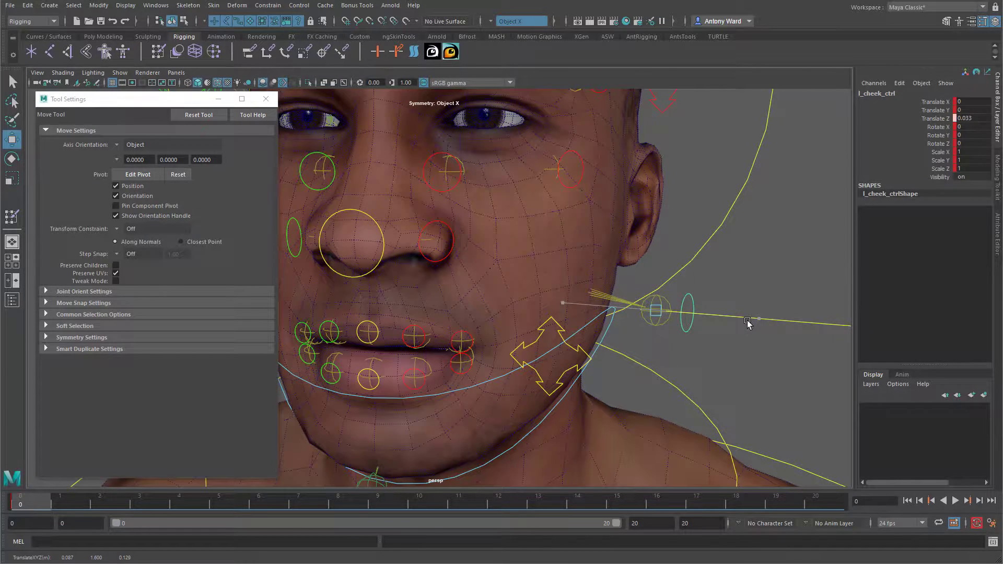
Step: Paint l_cheek skin weights across the left cheek of the body mesh in Replace mode, with value 1 and opacity 0.2039
click(610, 255)
click(12, 215)
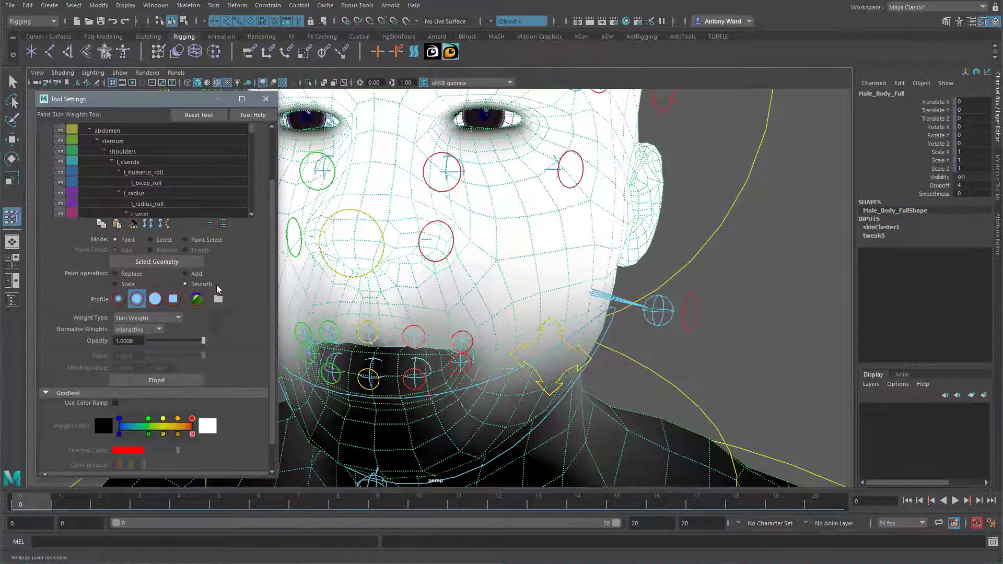
click(133, 276)
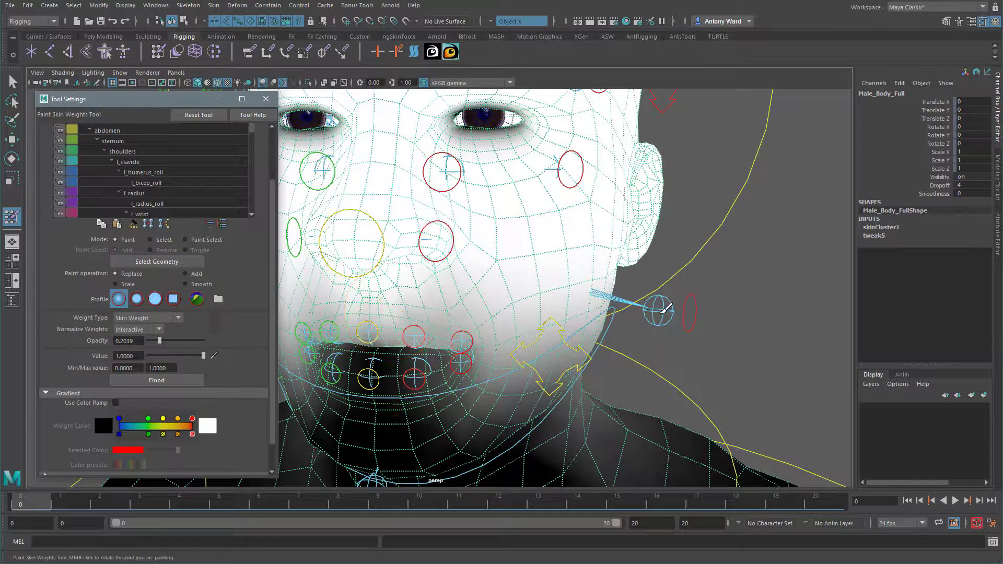
right_drag(663, 312, 662, 287)
alt+drag(693, 356, 676, 357)
alt+right_drag(676, 357, 601, 351)
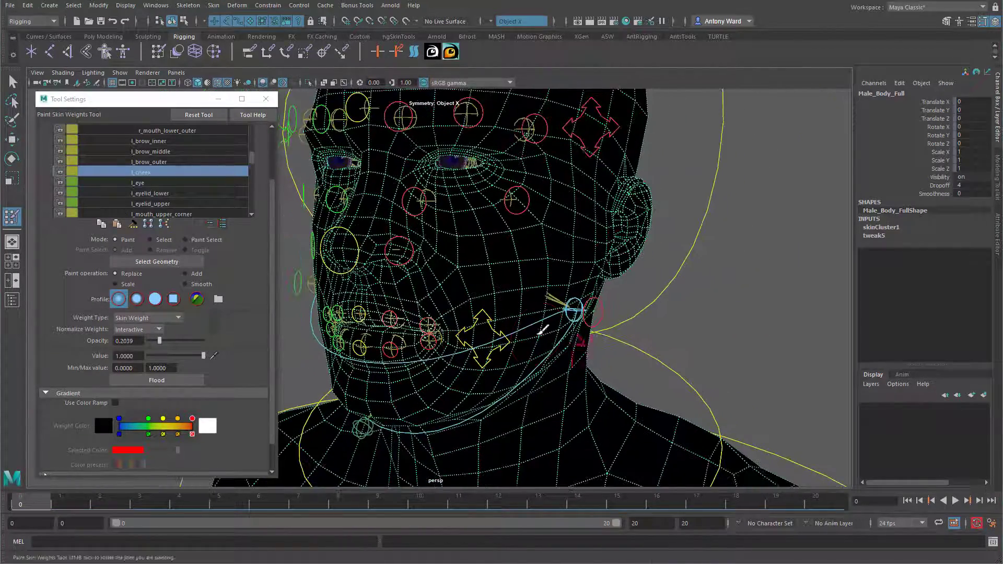
mouse_move(539, 333)
alt+mouse_down()
mouse_move(531, 327)
mouse_move(548, 319)
mouse_move(526, 307)
mouse_move(507, 366)
mouse_move(525, 288)
mouse_move(489, 299)
mouse_move(563, 294)
mouse_move(559, 308)
alt+mouse_up()
alt+drag(522, 321, 449, 318)
mouse_move(506, 289)
mouse_down()
mouse_move(499, 311)
mouse_move(514, 347)
mouse_move(487, 363)
mouse_move(460, 356)
mouse_move(527, 248)
mouse_move(460, 240)
mouse_move(418, 259)
mouse_move(435, 271)
mouse_move(473, 256)
mouse_move(439, 260)
mouse_move(471, 236)
mouse_move(529, 259)
mouse_up()
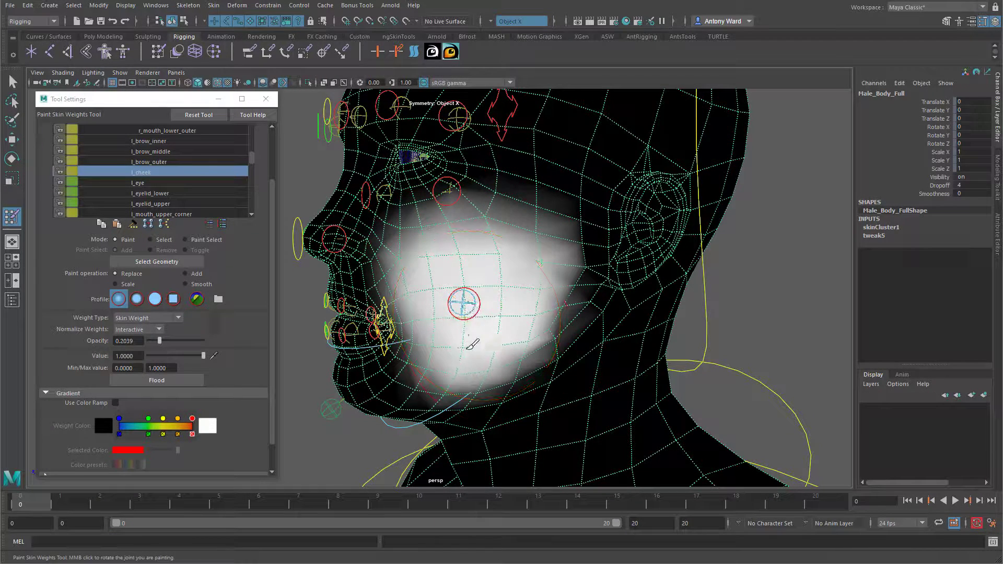
Step: Smooth the l_cheek weights around the edges of the left cheek at 0.4175 opacity, and leave weight painting
mouse_move(459, 320)
alt+mouse_down()
mouse_move(561, 313)
mouse_move(554, 273)
mouse_move(548, 293)
alt+mouse_up()
click(184, 284)
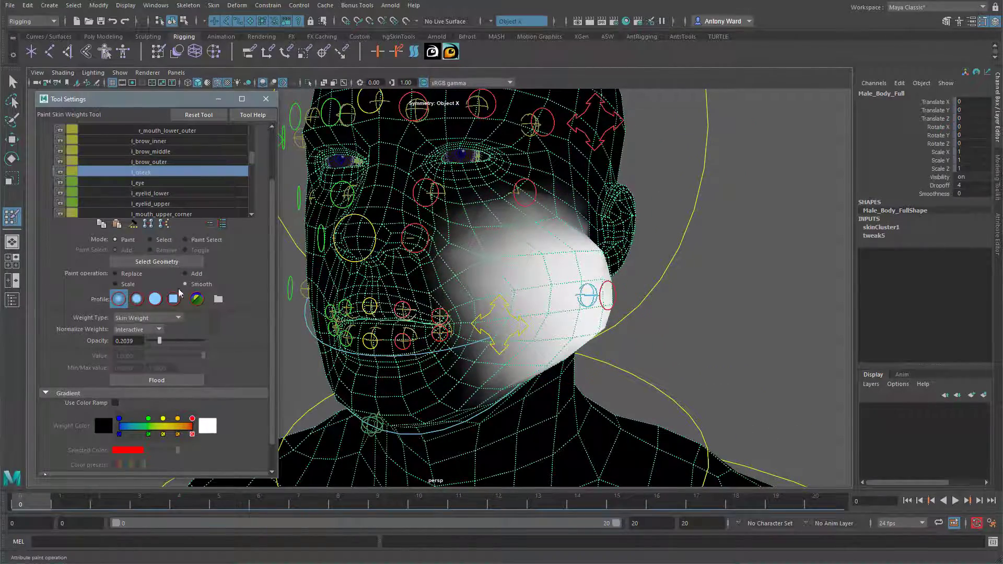
click(136, 298)
alt+drag(538, 285, 553, 278)
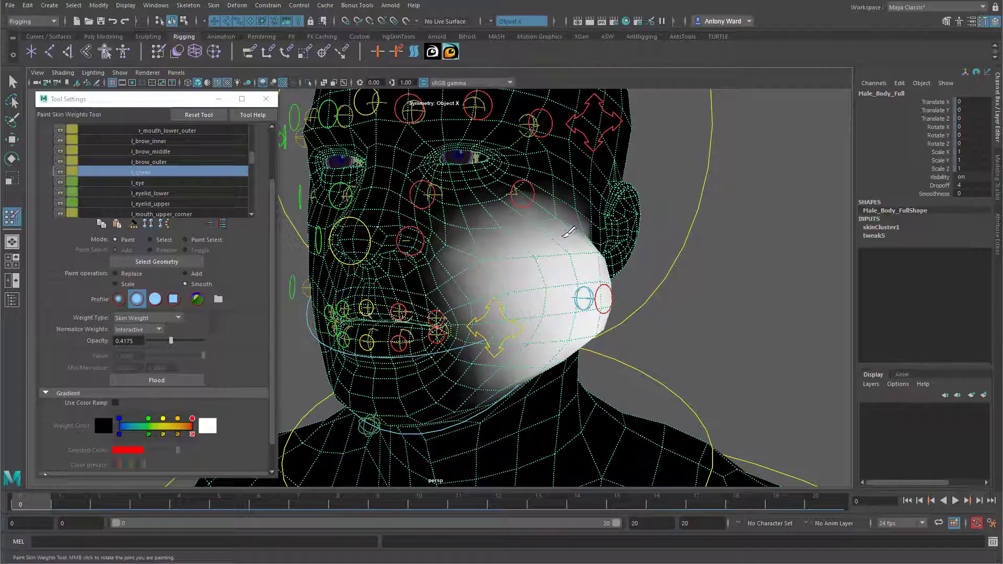
alt+drag(569, 231, 458, 261)
drag(515, 283, 504, 280)
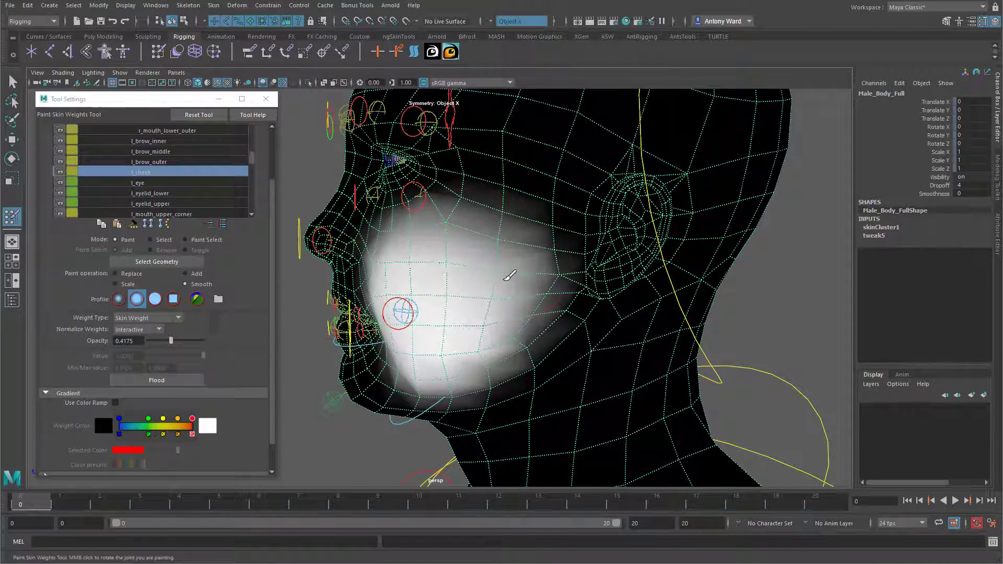
alt+drag(477, 346, 517, 348)
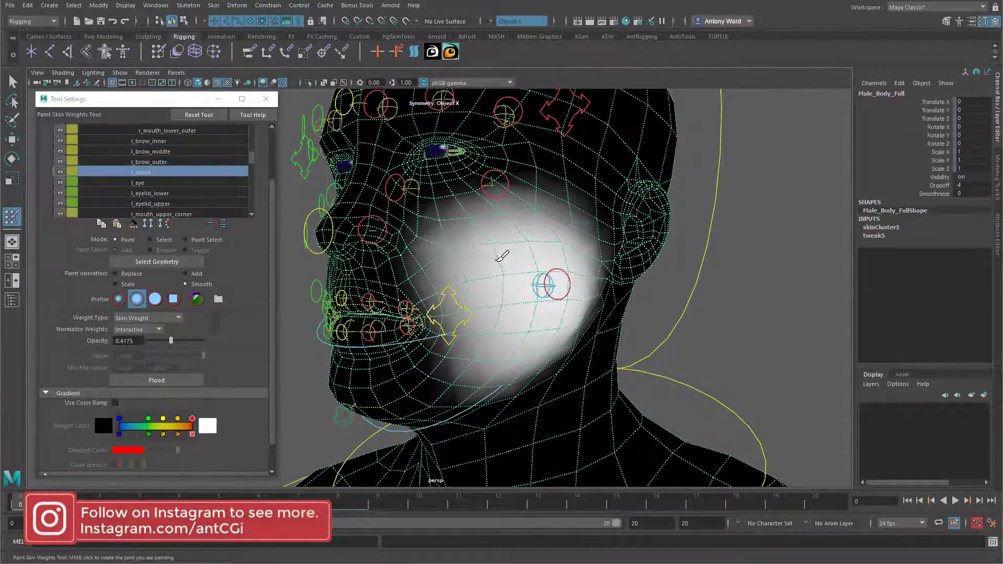
mouse_move(504, 277)
alt+mouse_down()
mouse_move(537, 291)
mouse_move(485, 285)
alt+mouse_up()
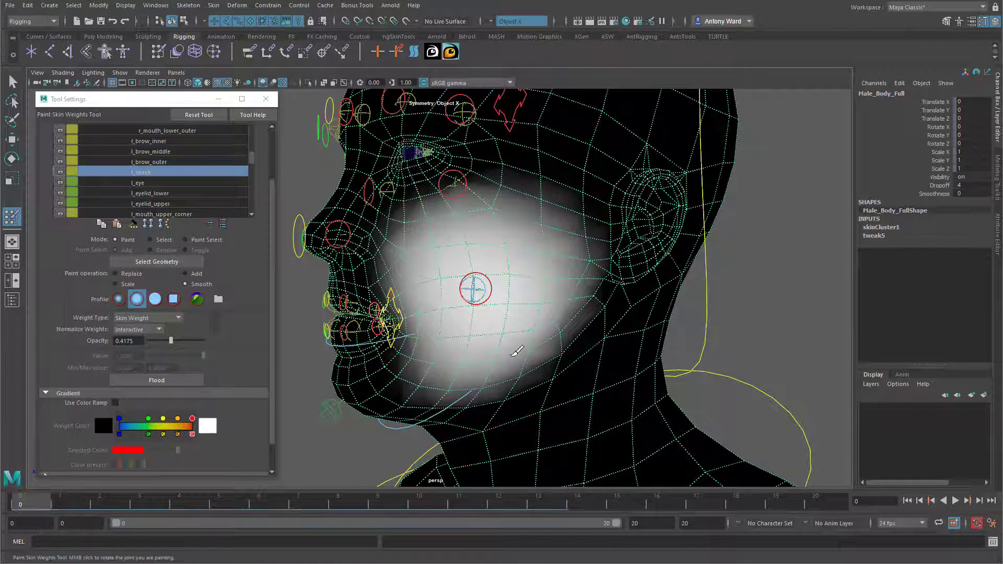
alt+drag(514, 350, 586, 358)
key(q)
Step: Test the cheek deformation by moving the left cheek control inward to about 0.022 in Translate Z
key(w)
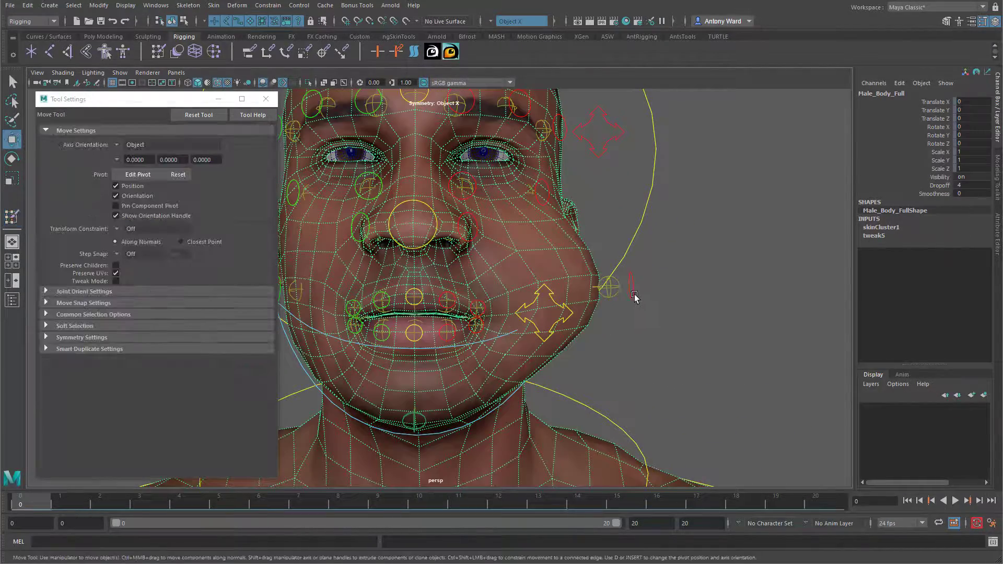
click(632, 294)
alt+drag(633, 299, 609, 328)
drag(673, 297, 624, 296)
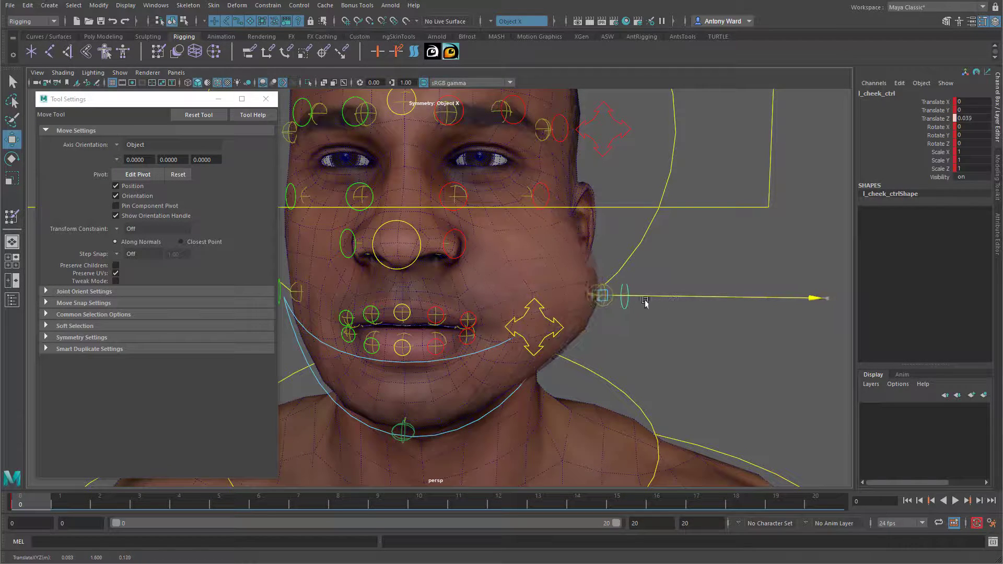
Step: Test scaling the left cheek control uniformly up to about 1.96, and undo the scaling
key(r)
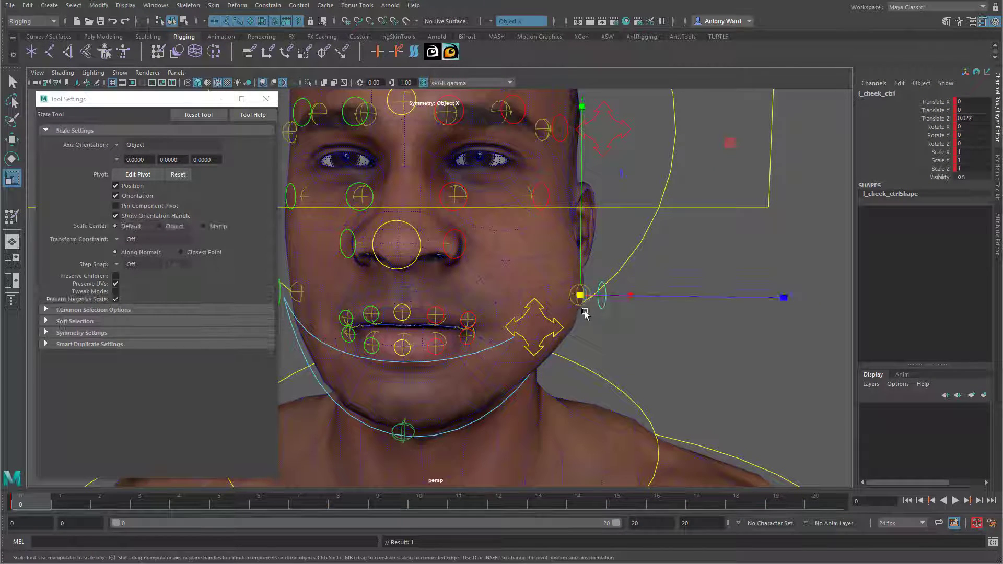
alt+drag(647, 304, 569, 303)
click(579, 302)
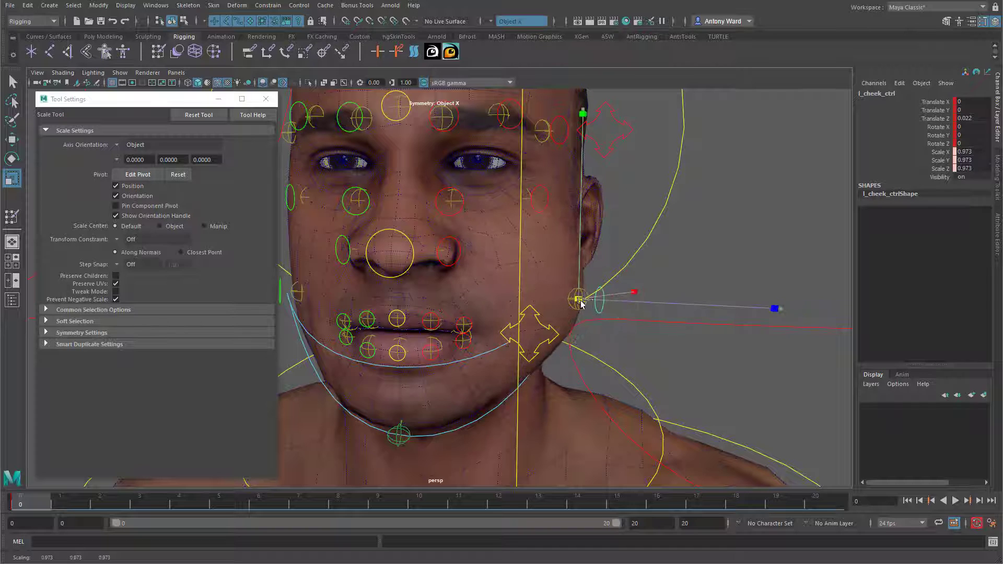
key(ctrl+z)
alt+drag(617, 306, 586, 326)
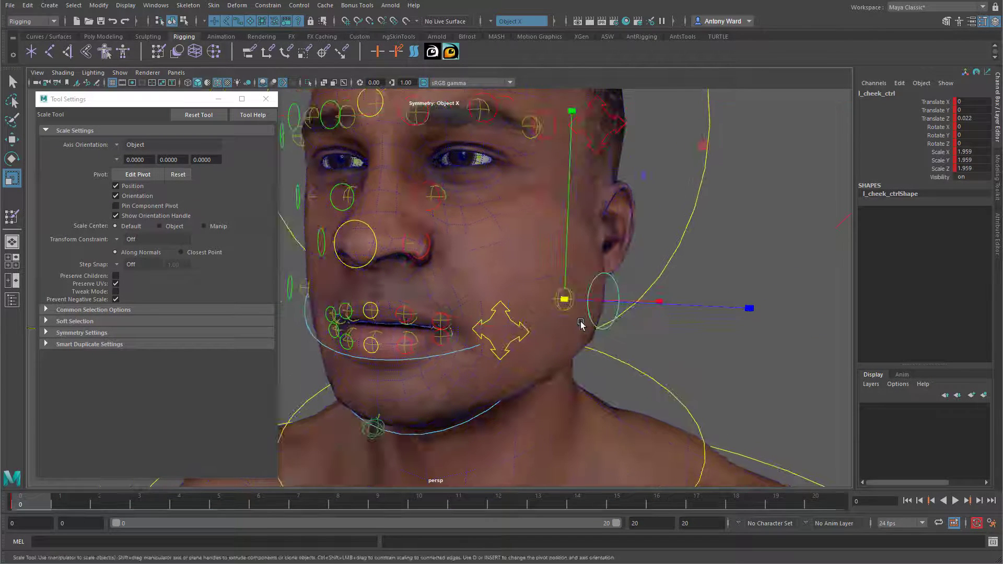
Step: Test rotating the left cheek control about 15 degrees around its Z axis, and undo the rotation
key(e)
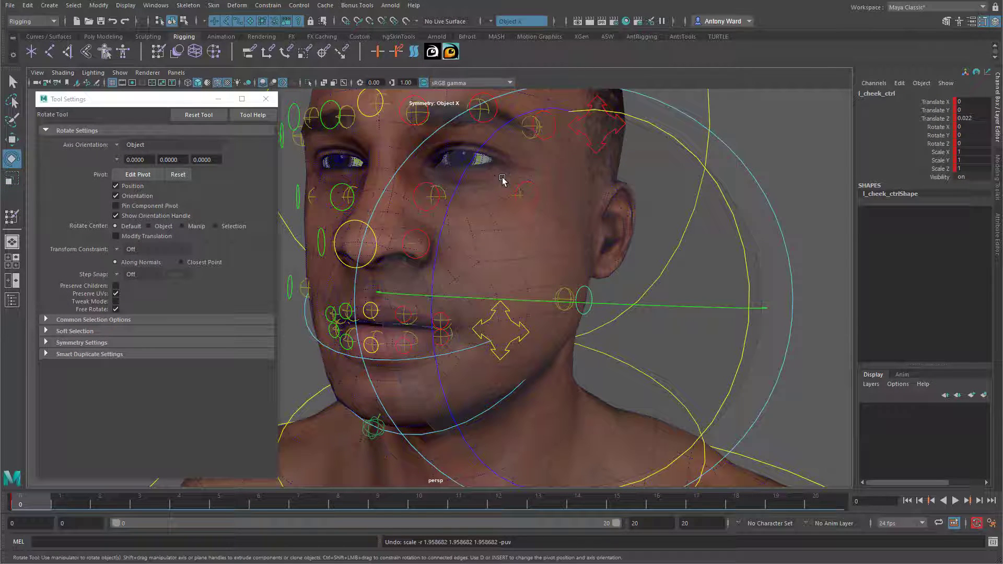
key(minus)
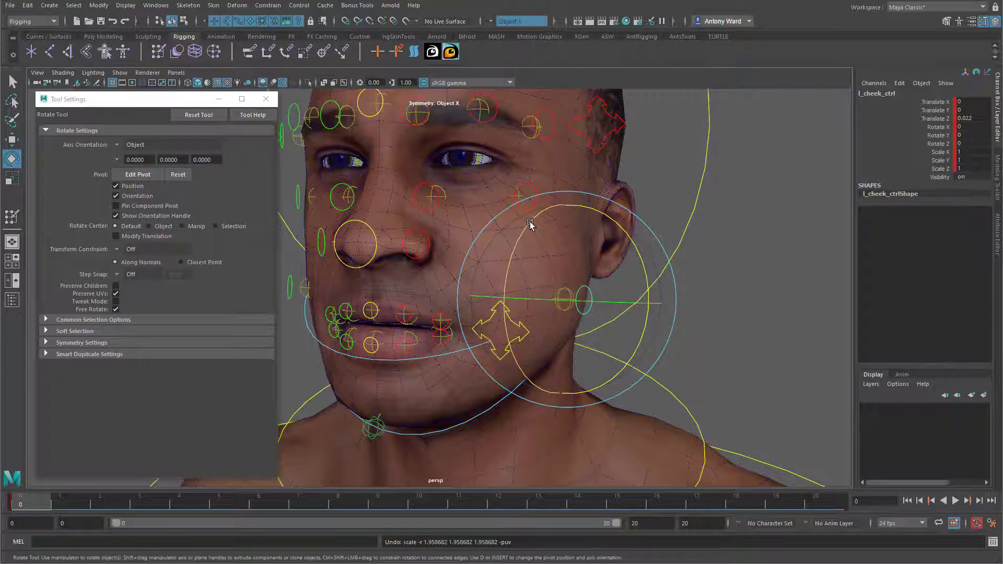
mouse_move(530, 223)
mouse_down()
mouse_move(522, 265)
mouse_move(532, 242)
mouse_up()
key(ctrl+z)
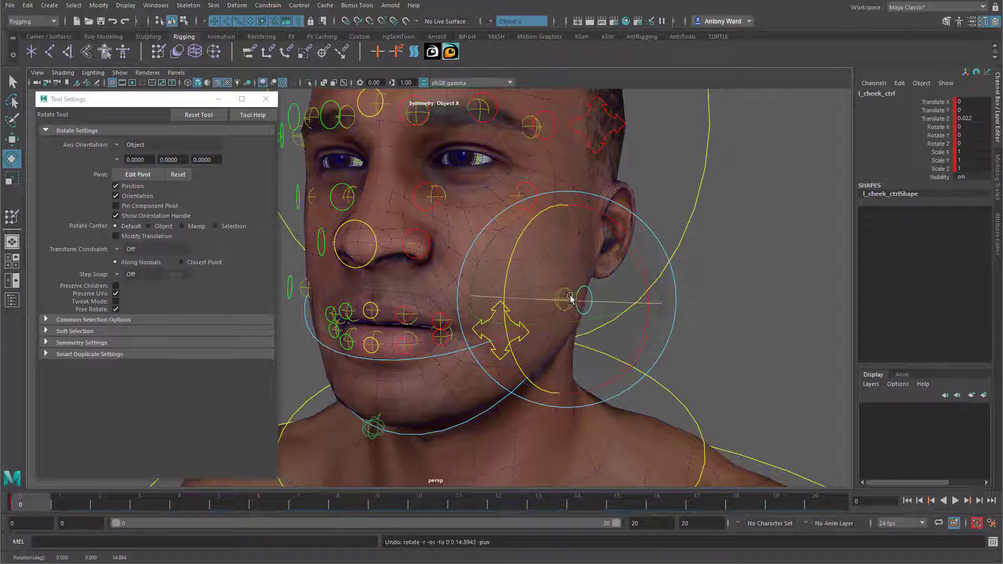
Step: Reset Translate X, Y and Z of the left cheek control to 0
key(w)
alt+drag(586, 326, 572, 293)
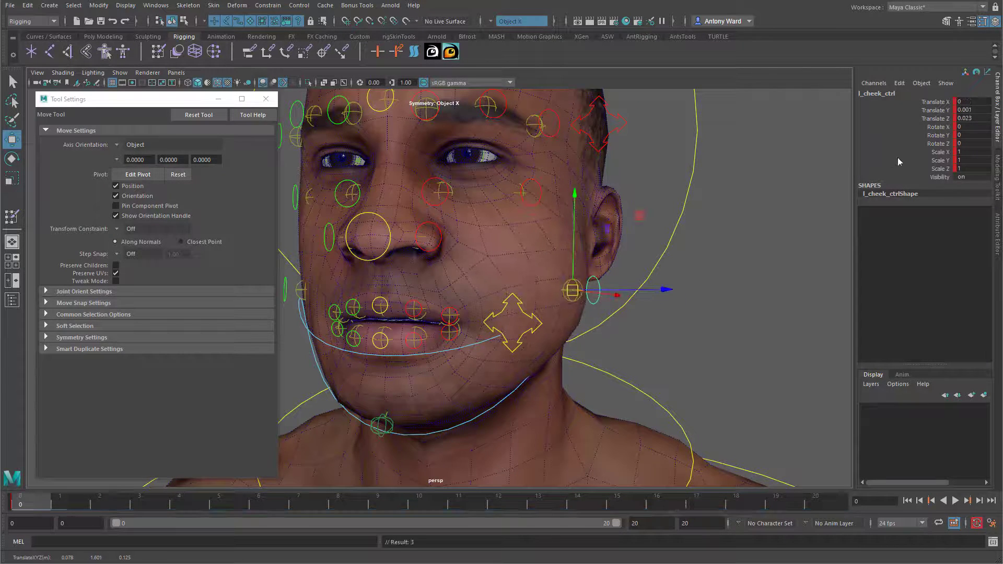
drag(966, 102, 970, 115)
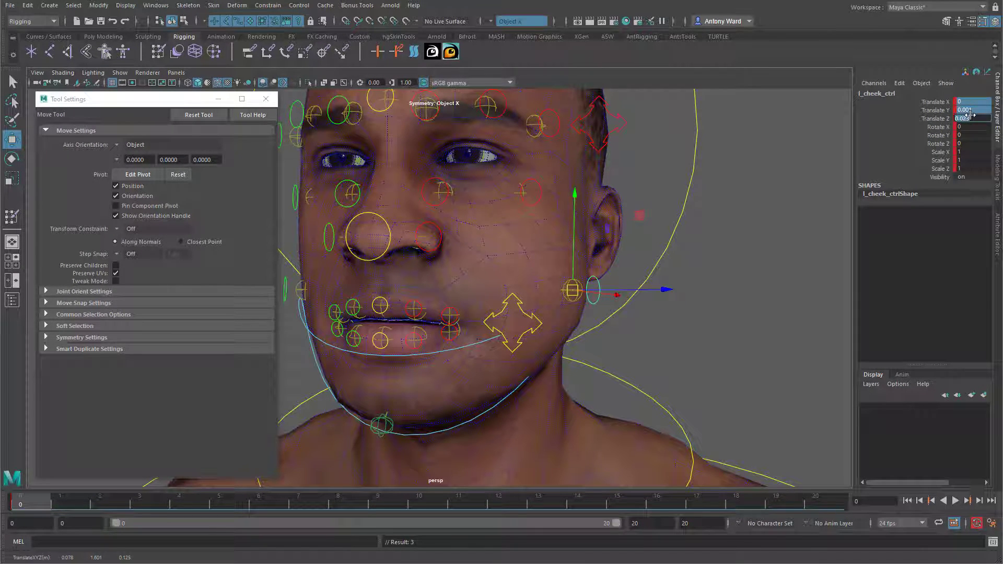
text(0)
key(Return)
Step: Mirror the body mesh's skin weights from the left cheek to the right cheek
alt+drag(507, 277, 516, 286)
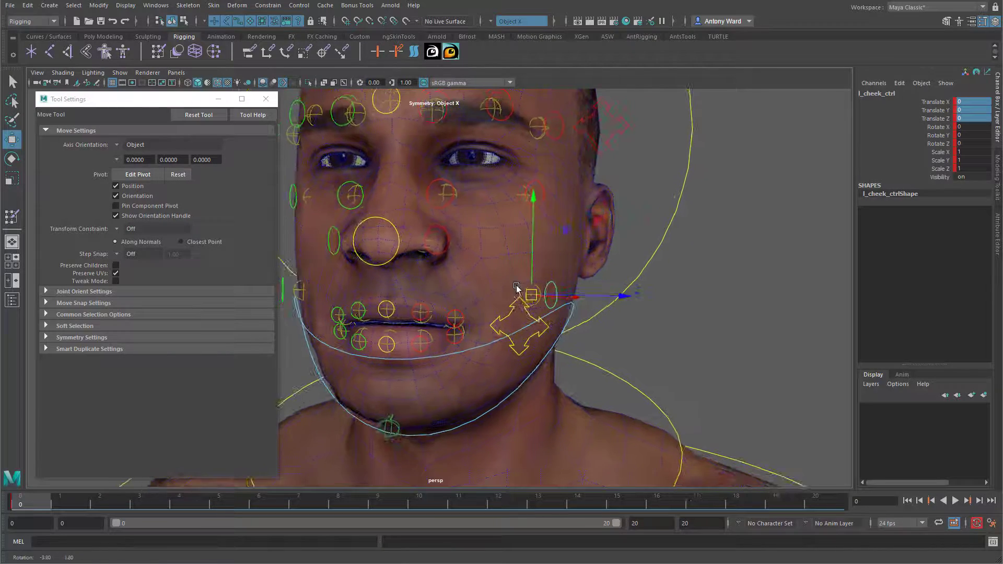
click(574, 245)
key(space)
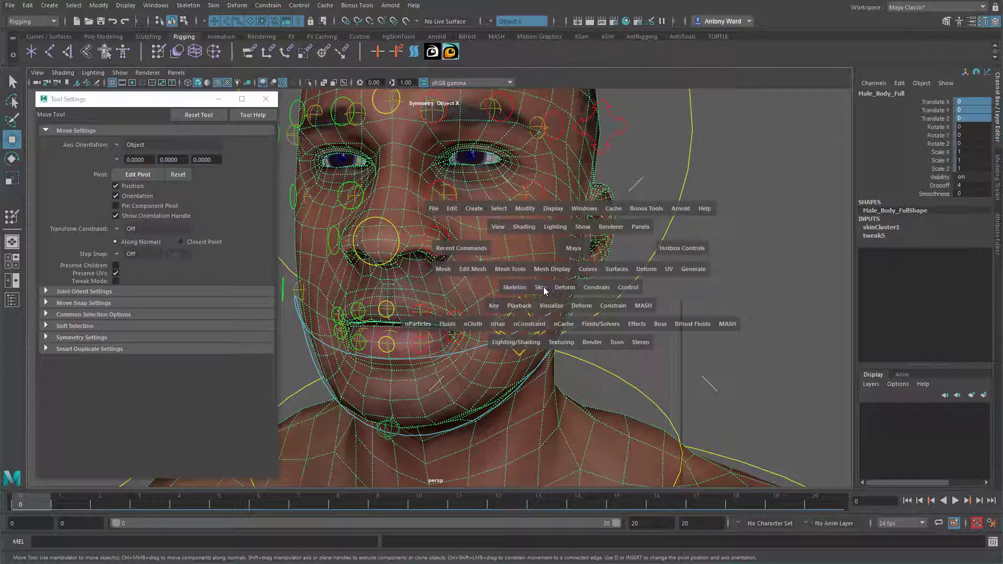
click(544, 291)
click(589, 376)
Step: Test the mirrored weights by moving the right cheek control outward about 0.024 in Translate Z, and undo the move
alt+drag(394, 319, 426, 319)
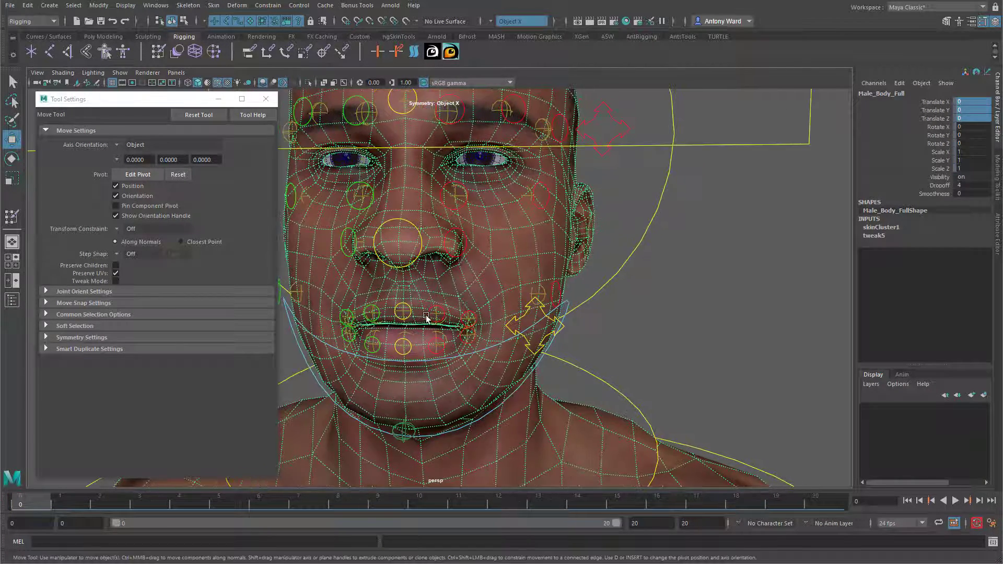
alt+middle_drag(426, 318, 601, 316)
click(436, 290)
alt+drag(414, 296, 398, 296)
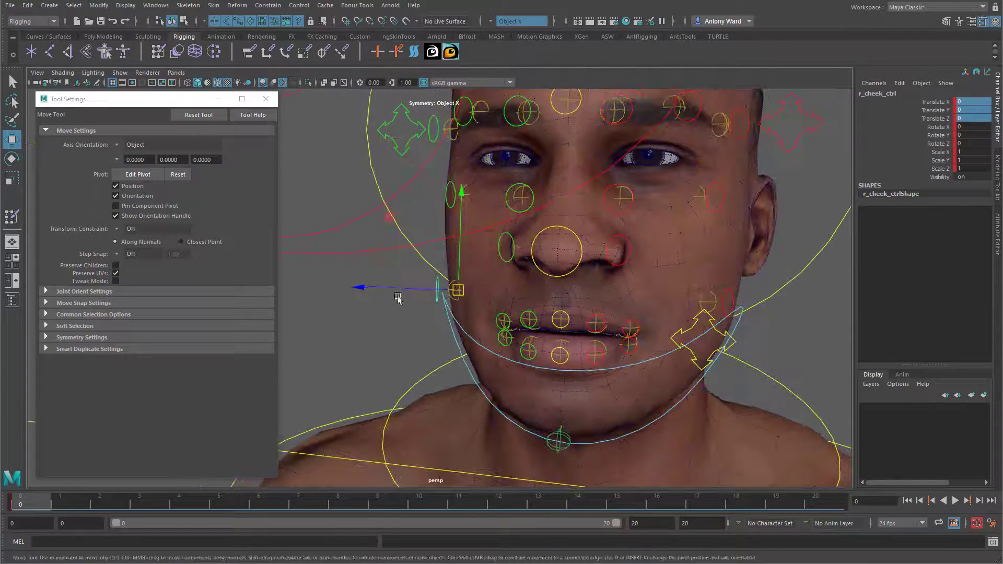
scroll(410, 312, up, 3)
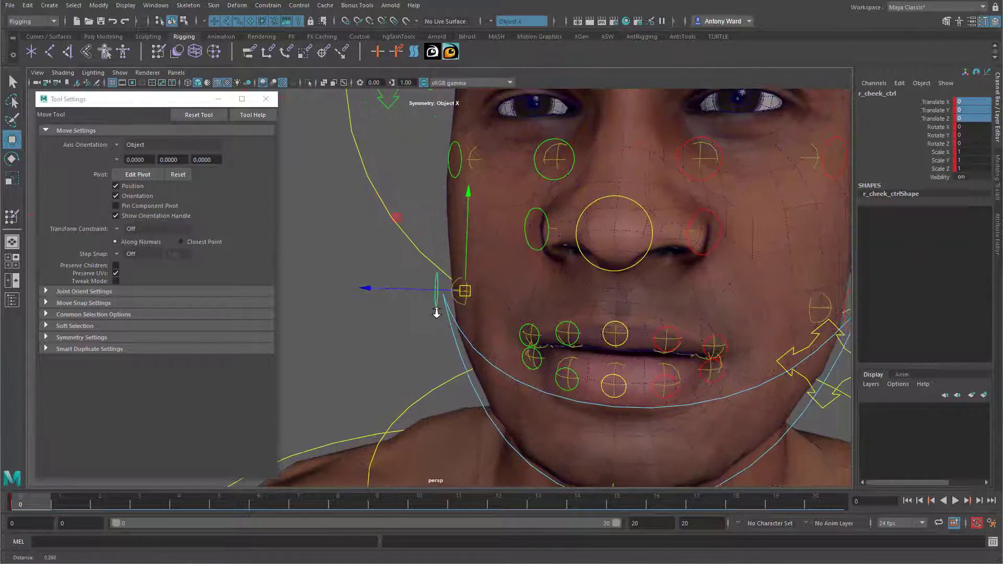
drag(417, 291, 348, 291)
key(ctrl+z)
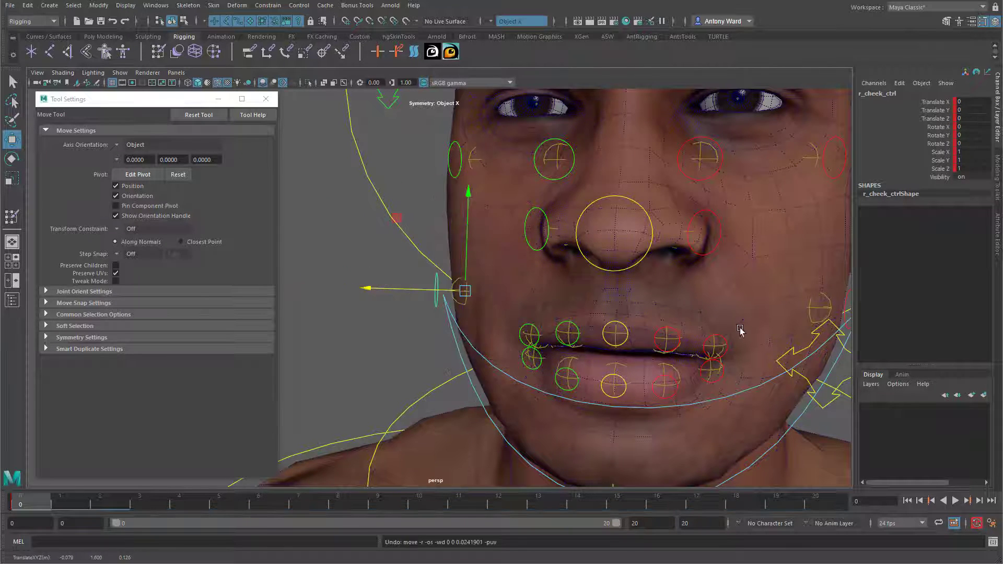
Step: Test both cheek controls together with about 0.018 in Translate Z and a uniform scale of about 0.531, undoing the changes
alt+right_drag(741, 331, 679, 326)
alt+drag(678, 327, 636, 287)
shift+click(639, 289)
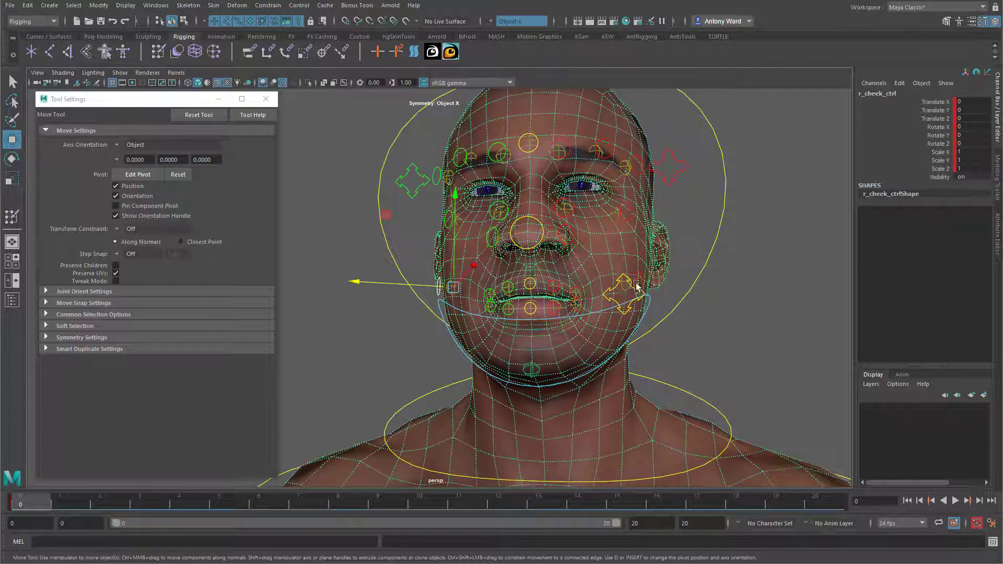
key(ctrl+z)
click(644, 282)
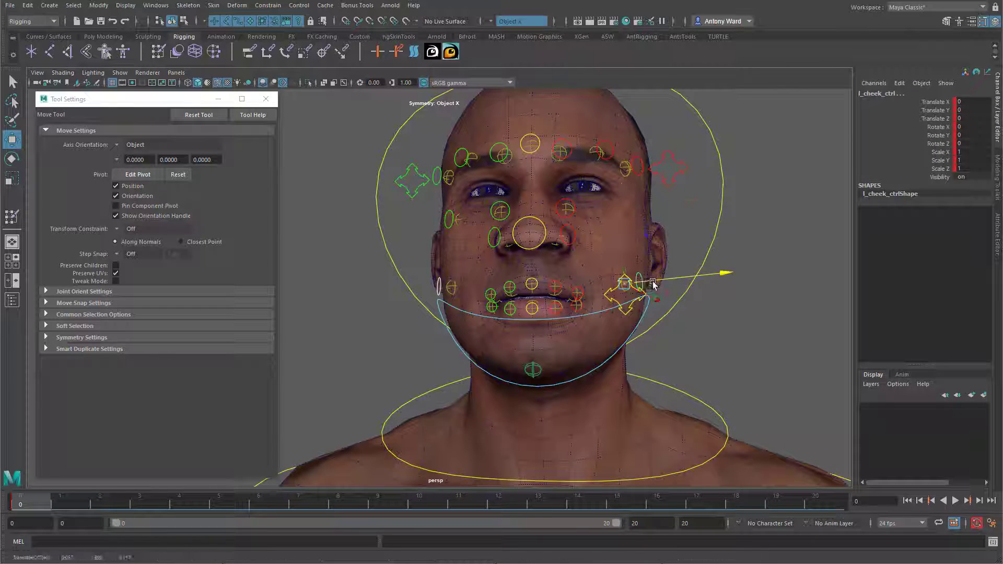
drag(674, 276, 646, 282)
key(r)
key(ctrl+z)
key(ctrl+z)
key(ctrl+z)
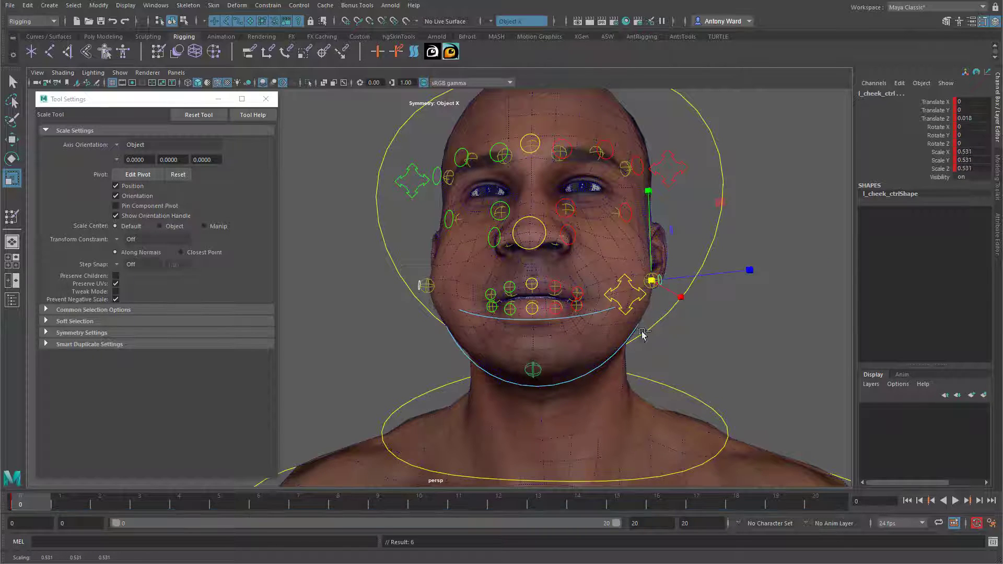
Step: Examine the face and its controls from the side, front and three-quarter views
alt+drag(641, 335, 546, 324)
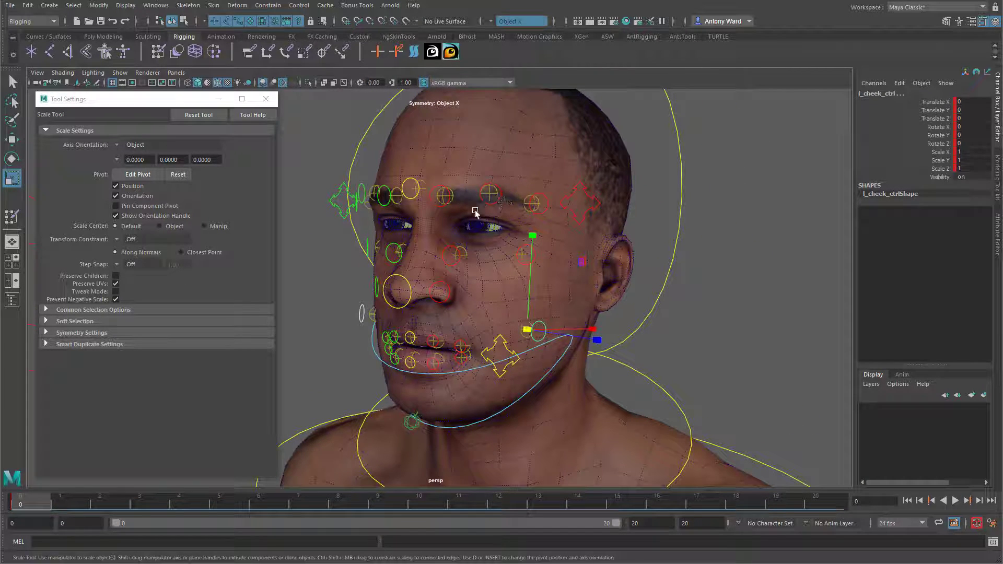
alt+drag(452, 268, 558, 278)
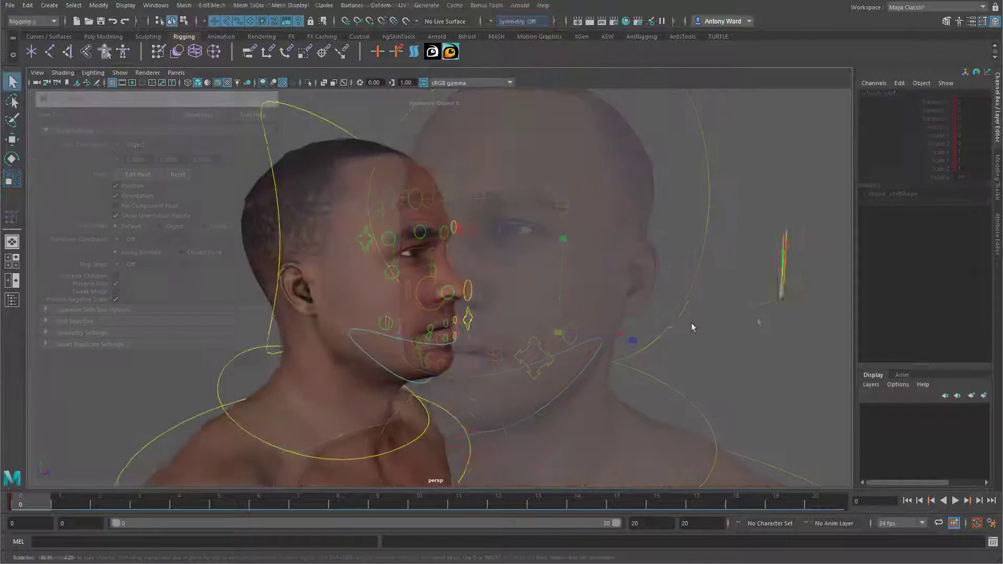
alt+drag(707, 322, 555, 315)
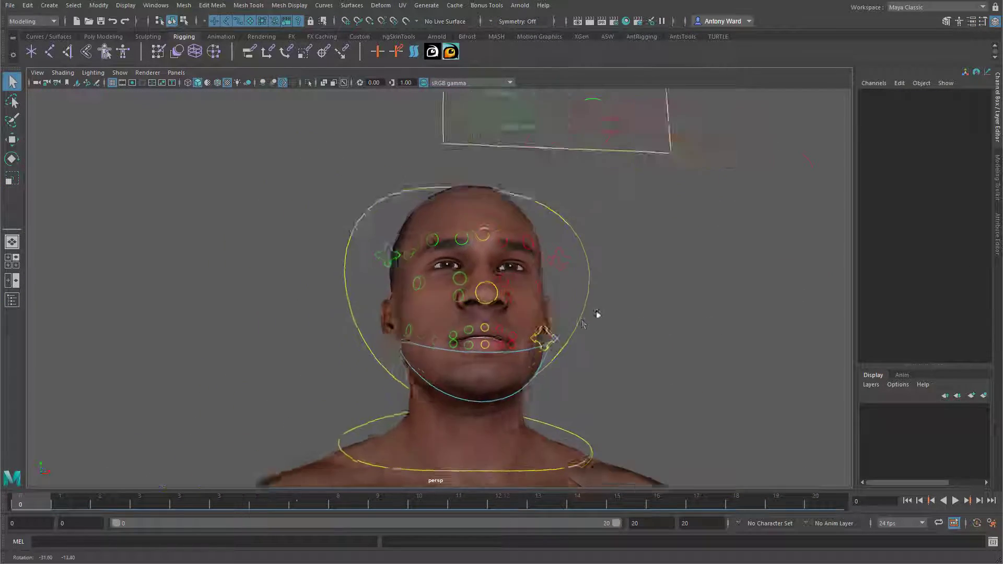
alt+right_drag(555, 314, 620, 318)
alt+middle_drag(620, 318, 575, 338)
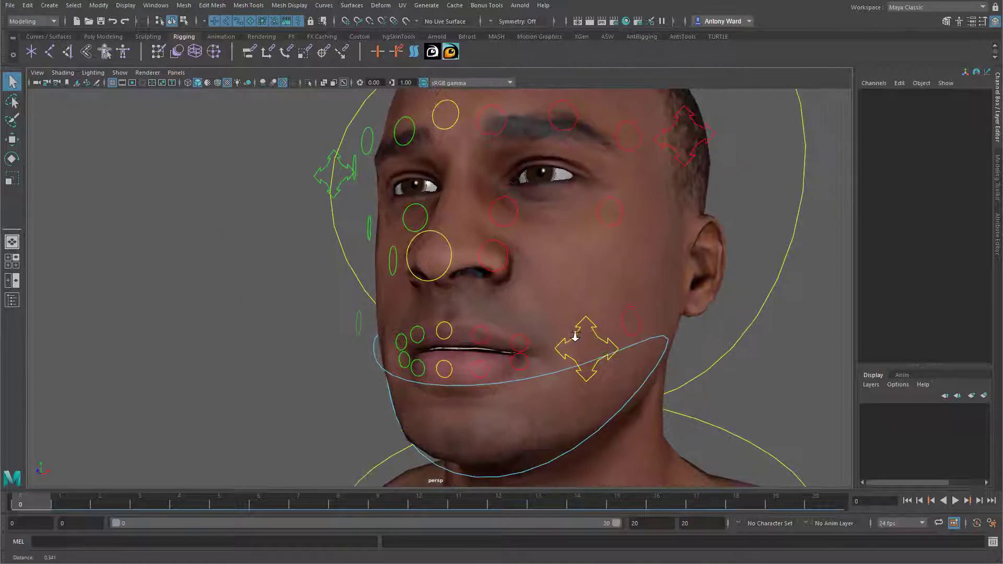
alt+right_drag(575, 338, 521, 330)
alt+middle_drag(521, 330, 516, 335)
mouse_move(516, 334)
alt+mouse_down()
mouse_move(537, 347)
mouse_move(531, 358)
mouse_move(537, 340)
mouse_move(526, 332)
alt+mouse_up()
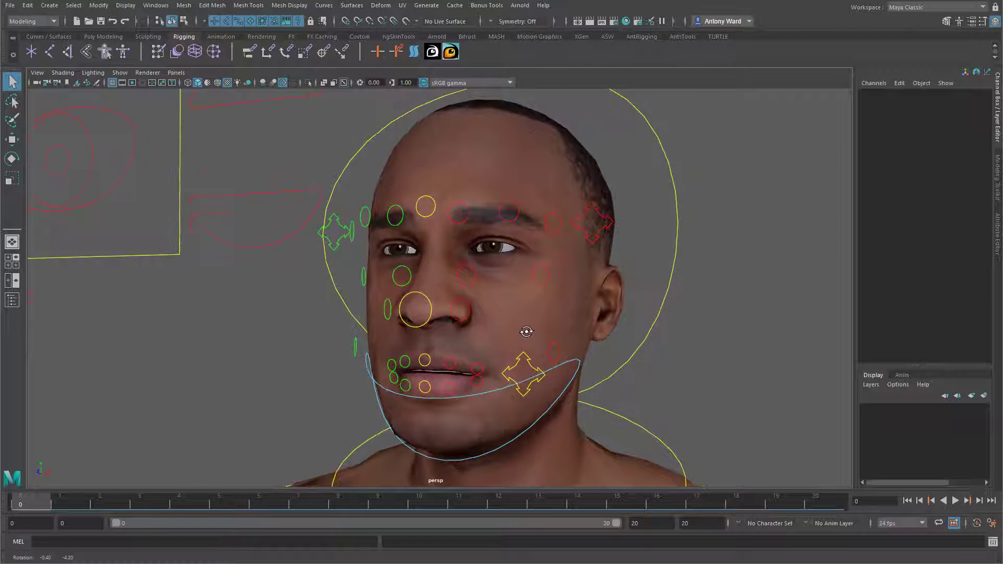
Step: Test the lips by nudging the lower middle control and raising both upper outer lip controls about 0.003 in Translate Y, undoing the move
click(429, 389)
key(w)
mouse_move(431, 390)
mouse_down()
mouse_move(426, 402)
mouse_move(429, 389)
mouse_up()
click(447, 359)
click(409, 359)
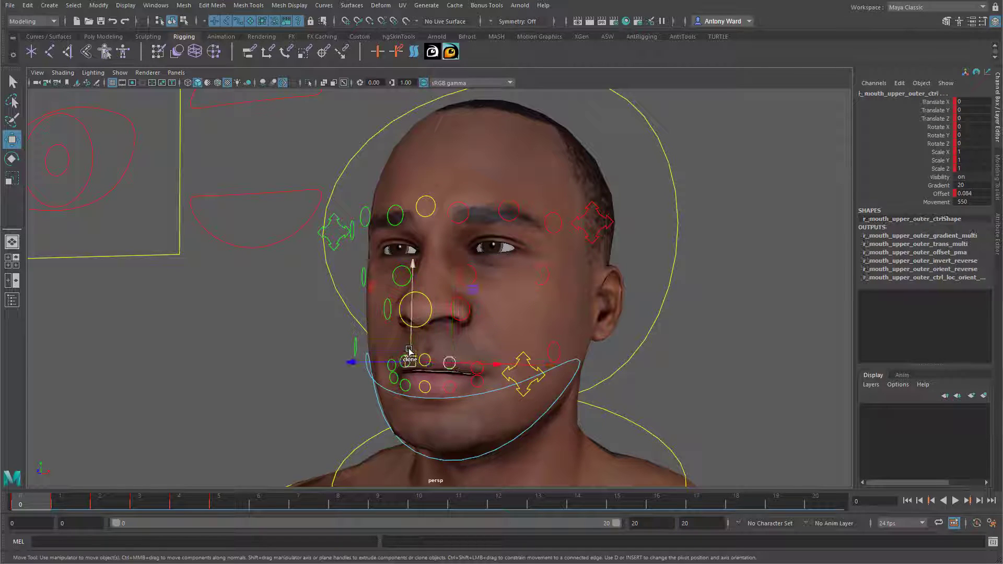
drag(411, 352, 413, 345)
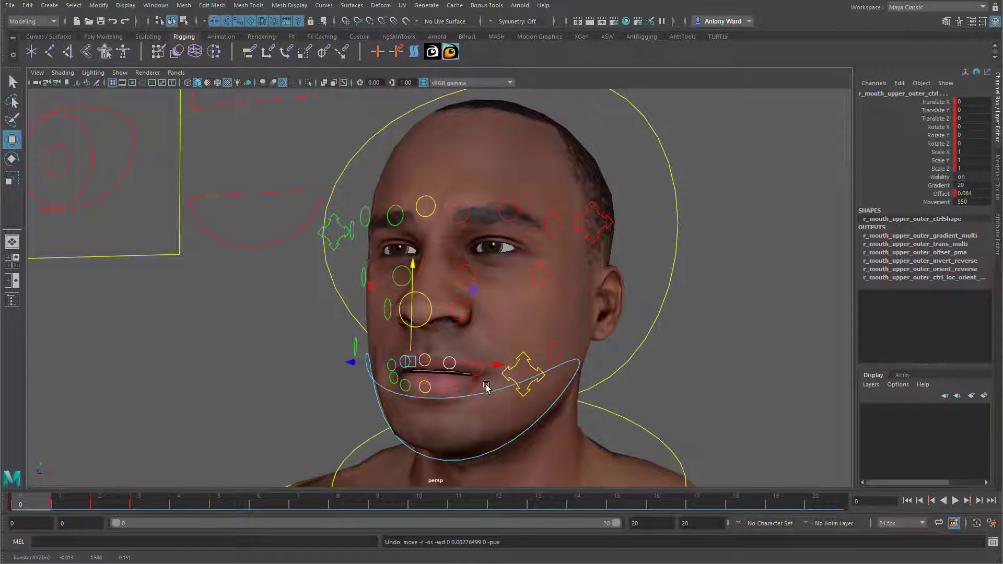
Step: Test shifting the whole mouth with the main mouth control by about -0.003 in Translate X and Y, and undo it
alt+drag(485, 387, 522, 376)
click(516, 374)
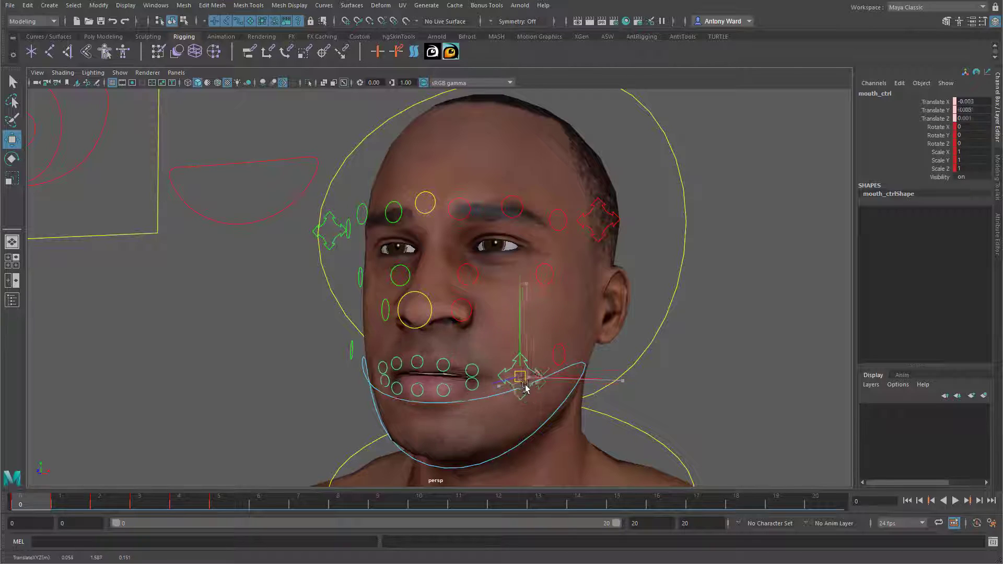
key(ctrl+z)
Step: Test scaling the middle and both outer lower lip controls together uniformly to about 1.06, and undo the scaling
alt+drag(464, 385, 425, 398)
click(428, 400)
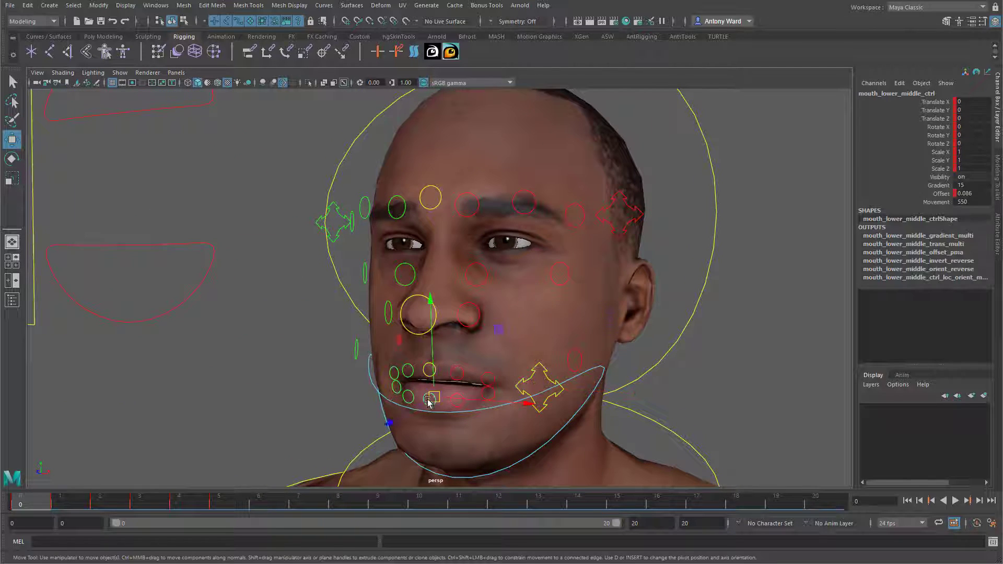
click(407, 394)
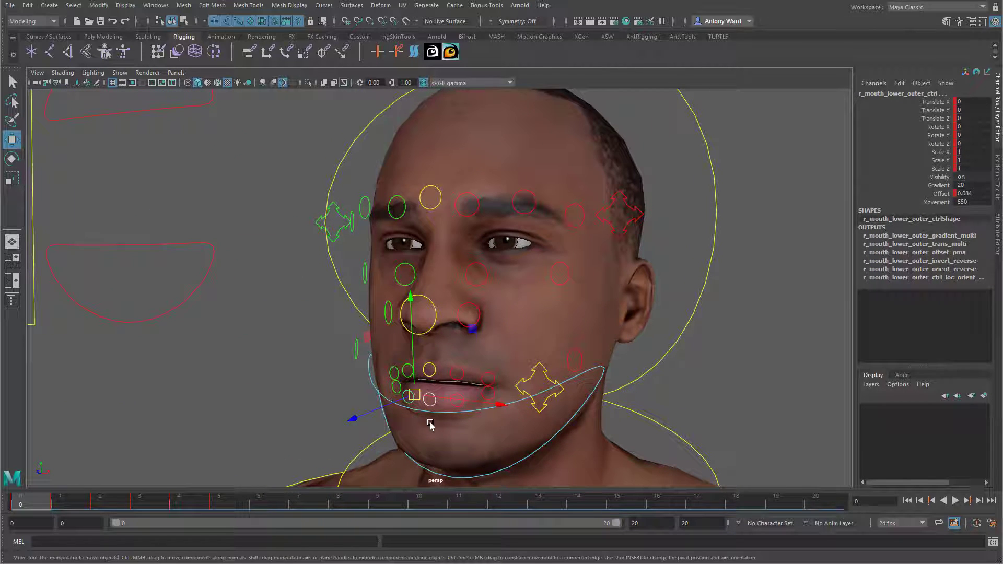
click(458, 398)
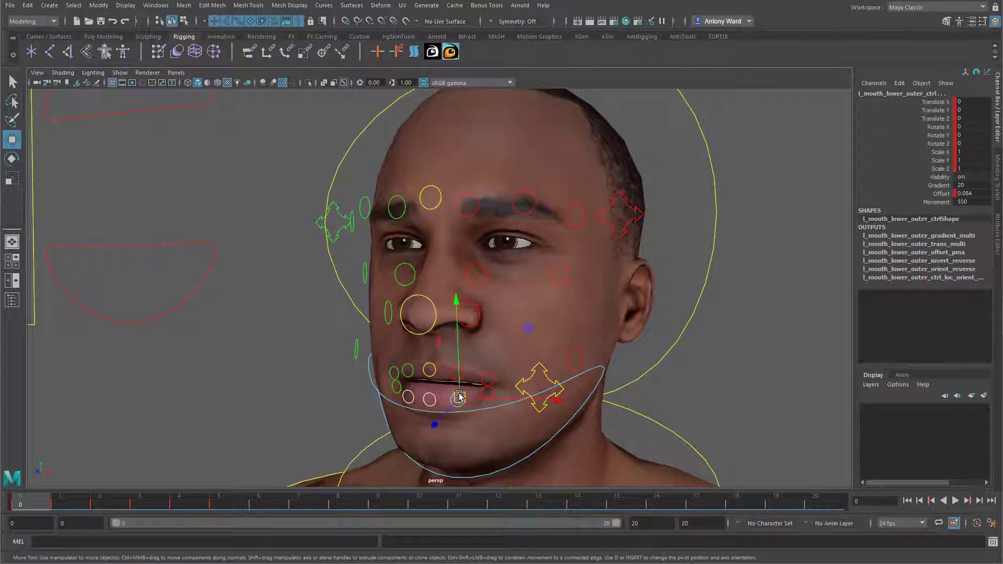
key(r)
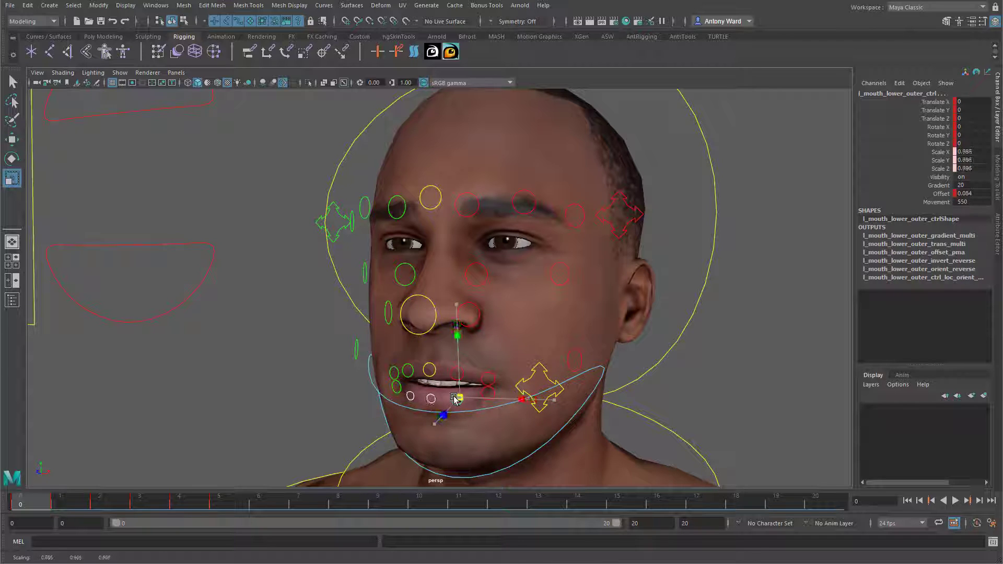
drag(455, 398, 459, 398)
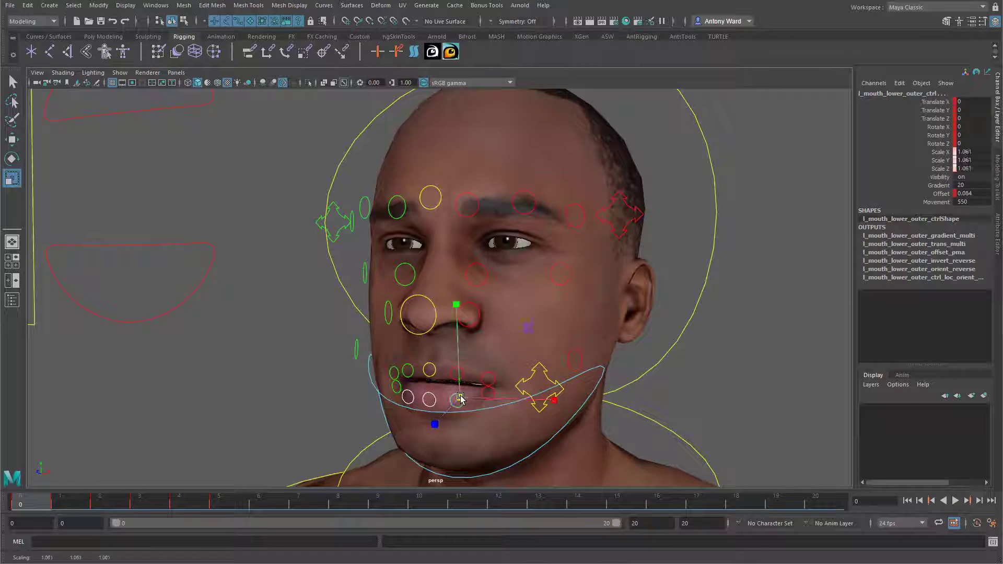
key(ctrl+z)
Step: Test moving and uniformly scaling the left cheek control, undoing each change
key(w)
click(581, 360)
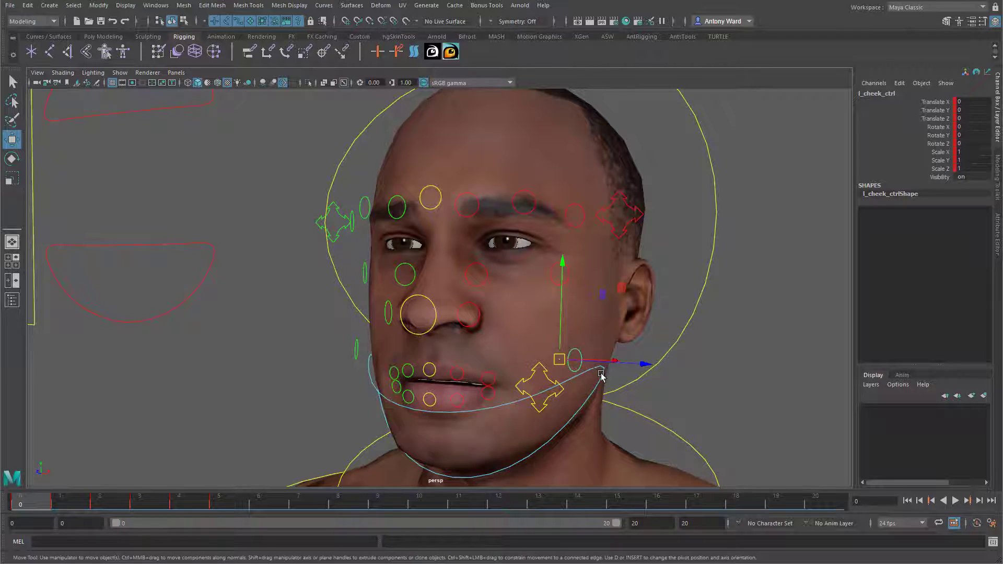
alt+drag(602, 376, 651, 371)
mouse_move(558, 356)
mouse_down()
mouse_move(568, 363)
mouse_move(560, 361)
mouse_up()
key(ctrl+z)
key(ctrl+z)
key(r)
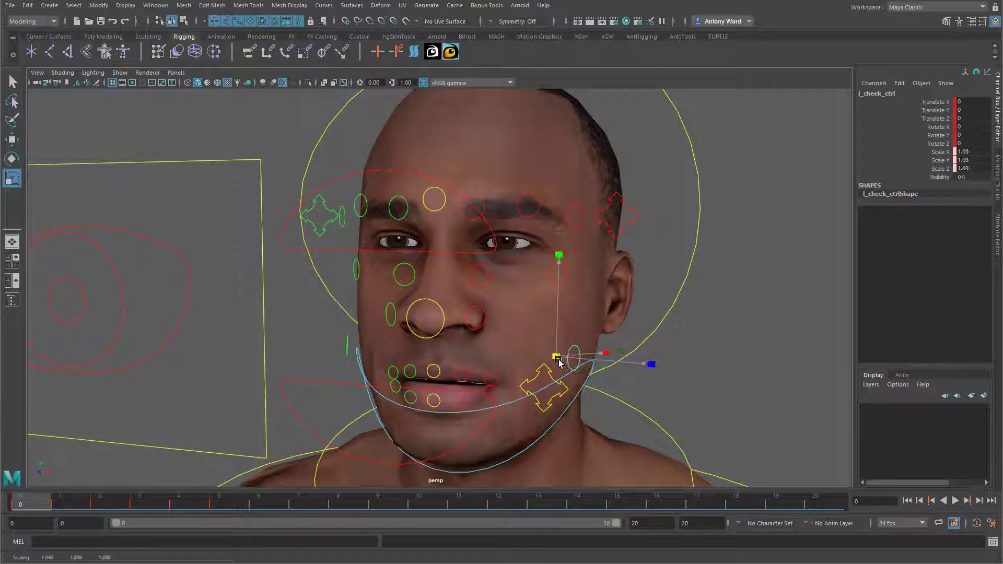
key(ctrl+z)
key(w)
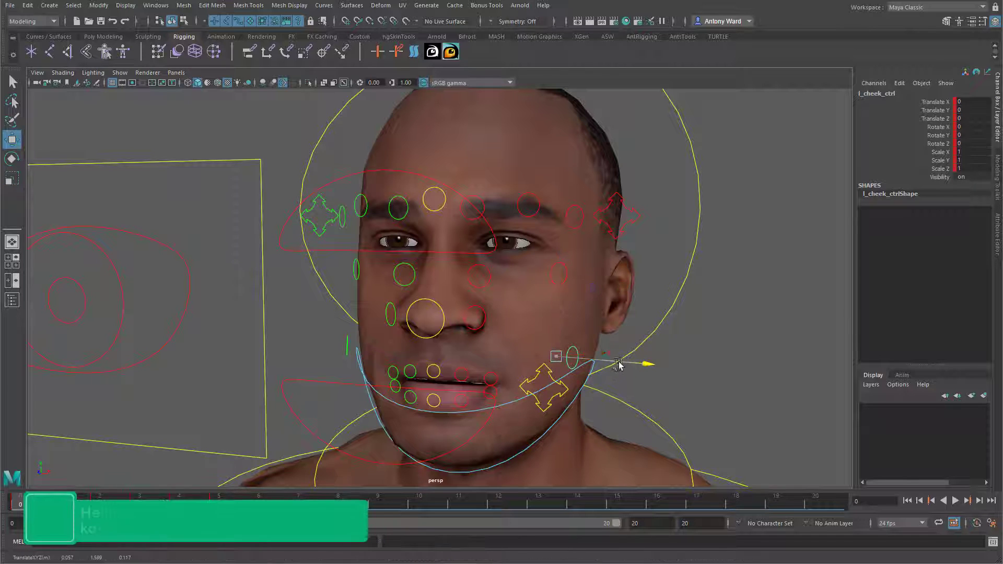
drag(642, 362, 620, 364)
key(ctrl+z)
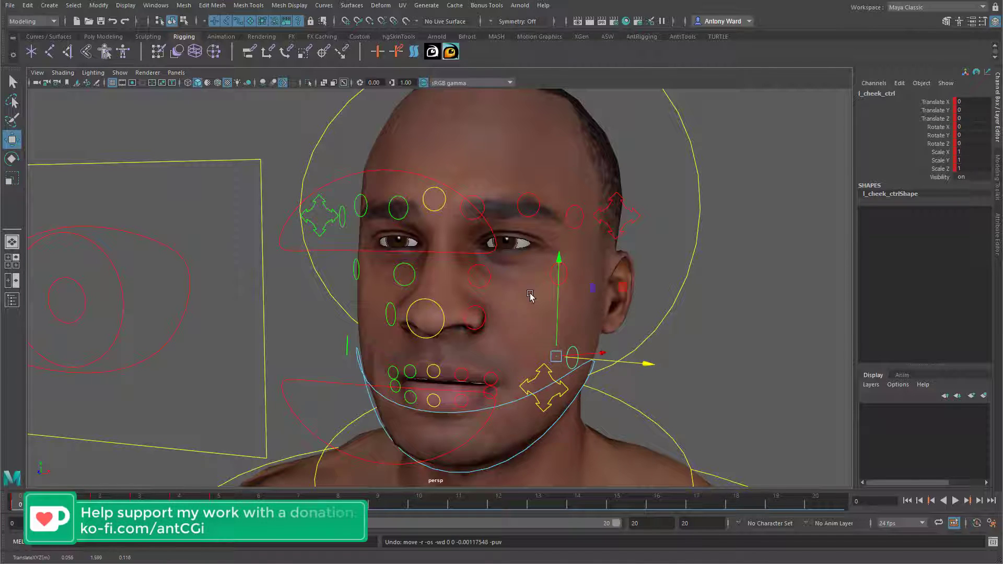
Step: Test raising the left sneer control about 0.013 in Translate Y and the sneer and squint controls together about 0.009, undoing both moves
click(488, 277)
alt+drag(488, 277, 482, 213)
key(ctrl+z)
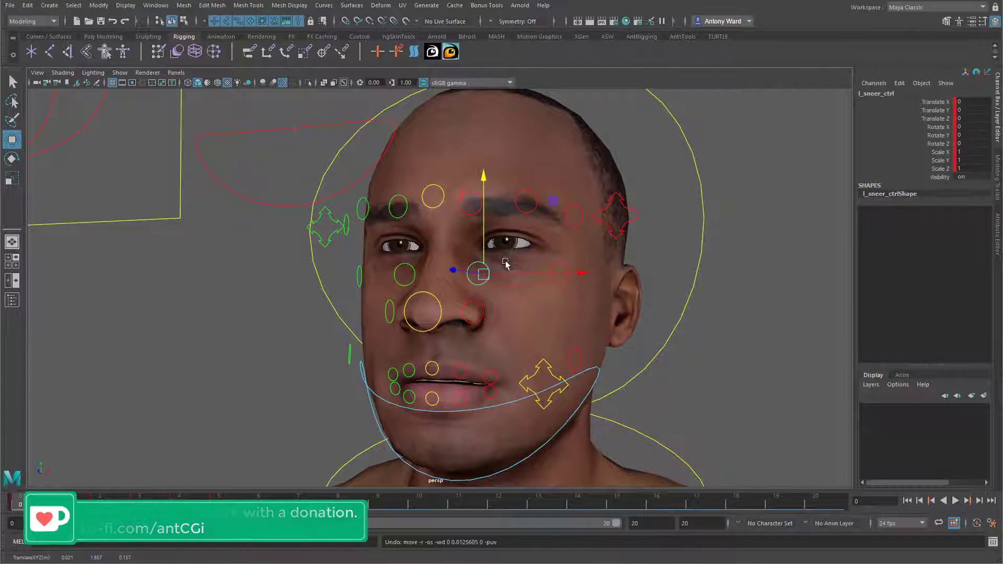
click(554, 267)
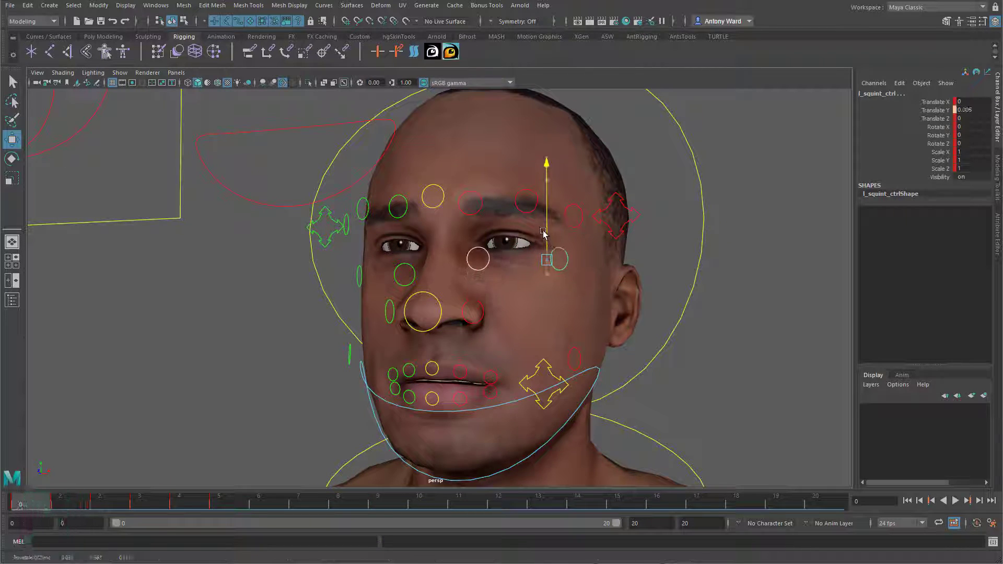
drag(545, 257, 544, 249)
key(ctrl+z)
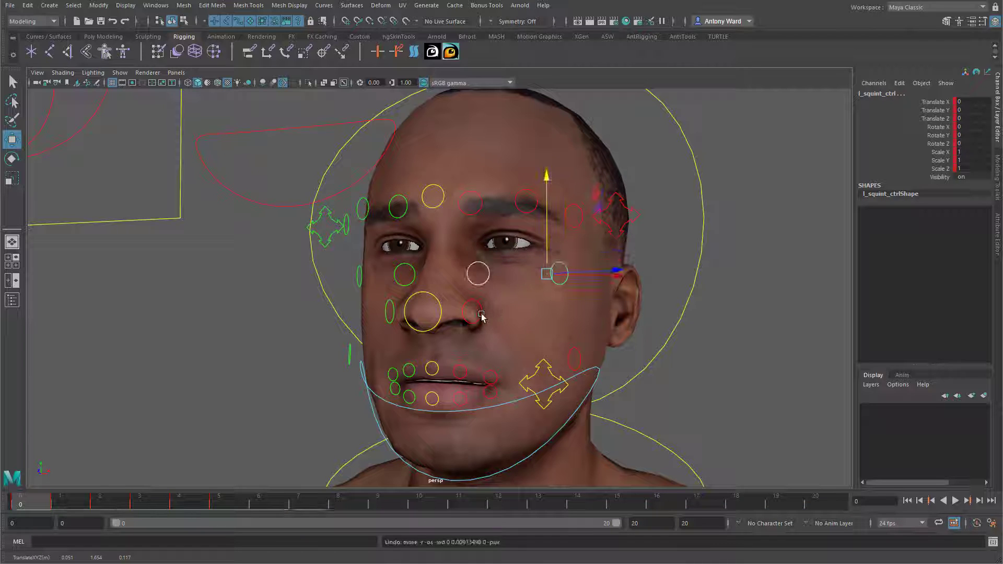
Step: Test moving the left nostril control and moving and rotating the nose control, undoing each change
click(481, 315)
drag(465, 289, 431, 276)
key(ctrl+z)
click(438, 312)
key(ctrl+z)
drag(427, 317, 458, 294)
key(ctrl+z)
key(e)
key(ctrl+z)
Step: Test moving and rotating the main left brow control
alt+drag(548, 267, 538, 269)
click(626, 222)
mouse_move(626, 222)
alt+mouse_down()
mouse_move(614, 223)
mouse_move(613, 199)
mouse_move(611, 248)
mouse_move(608, 222)
alt+mouse_up()
key(w)
key(e)
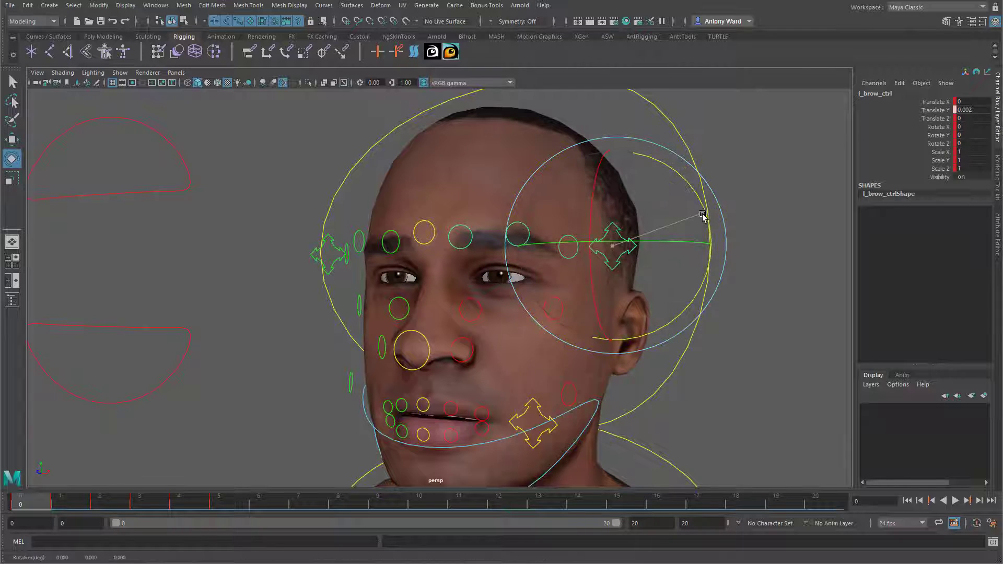
drag(703, 214, 679, 202)
click(615, 272)
Step: Test raising the left middle brow control about 0.012 in Translate Y and moving the outer brow control, undoing all the brow changes
click(518, 241)
key(w)
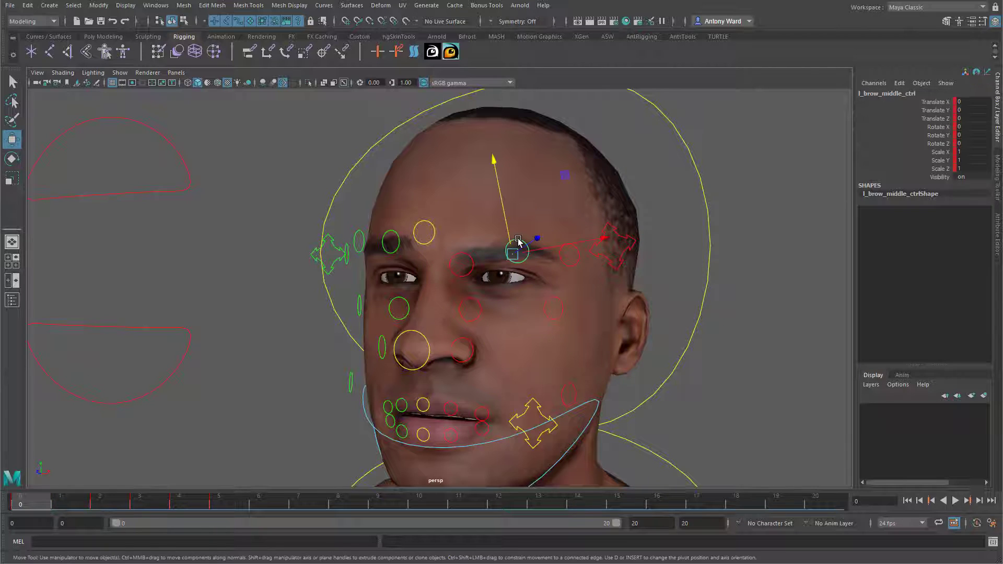
drag(512, 256, 510, 239)
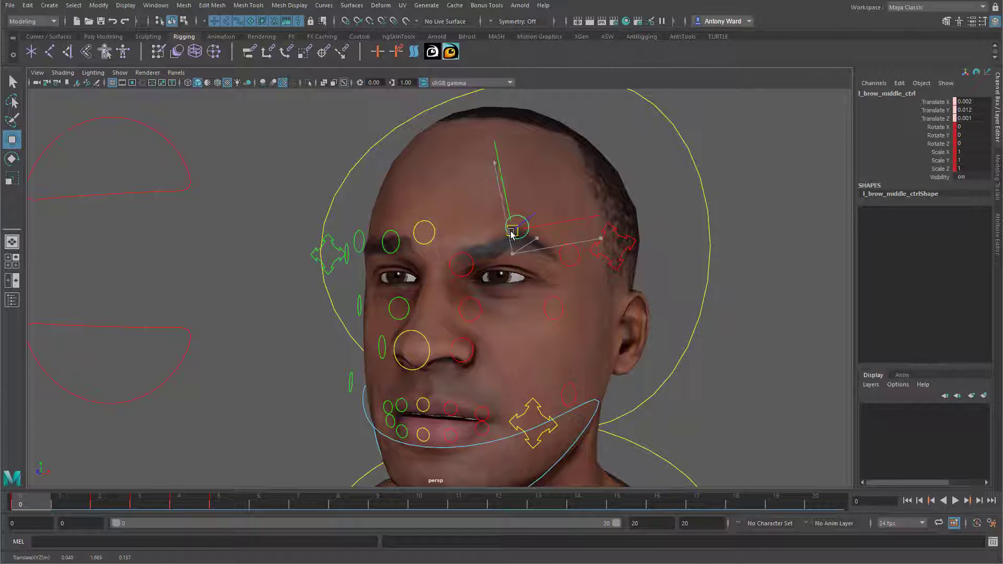
click(560, 253)
drag(560, 258, 541, 279)
key(ctrl+z)
key(ctrl+z)
key(ctrl+z)
key(ctrl+z)
key(ctrl+z)
key(ctrl+z)
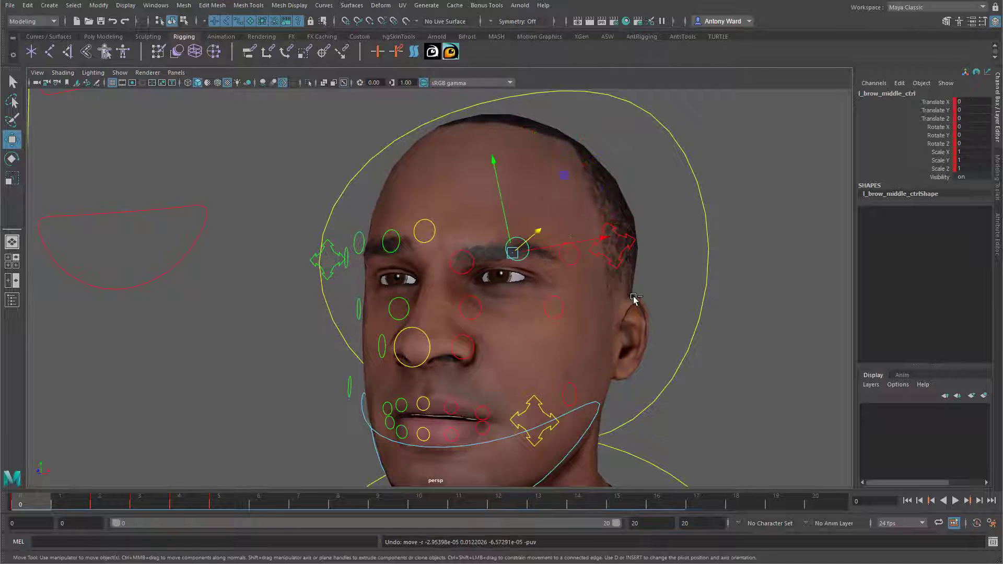
key(ctrl+z)
Step: Test rotating the head control and undo the rotation
alt+drag(538, 314, 597, 350)
click(614, 327)
key(e)
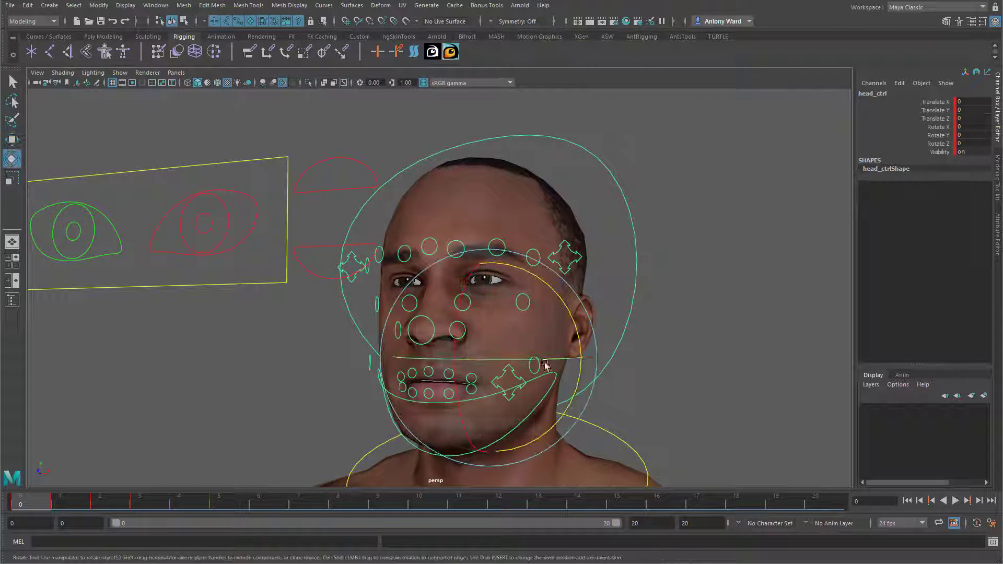
mouse_move(522, 329)
mouse_down()
mouse_move(494, 296)
mouse_move(510, 318)
mouse_move(537, 316)
mouse_move(501, 314)
mouse_move(508, 289)
mouse_move(527, 314)
mouse_up()
key(ctrl+z)
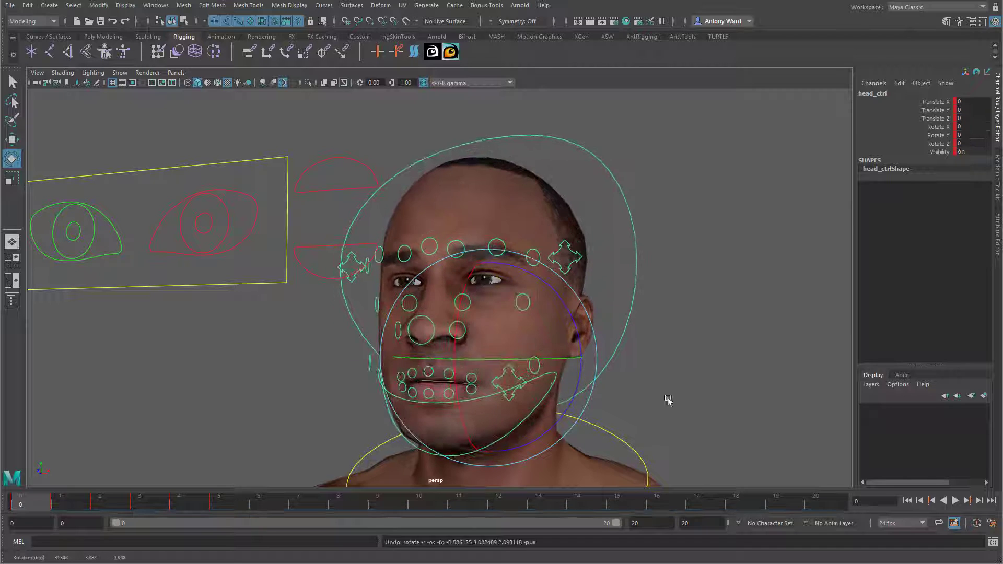
Step: Test rotating the jaw control, undo the rotation, and clear the selection
click(667, 402)
click(416, 442)
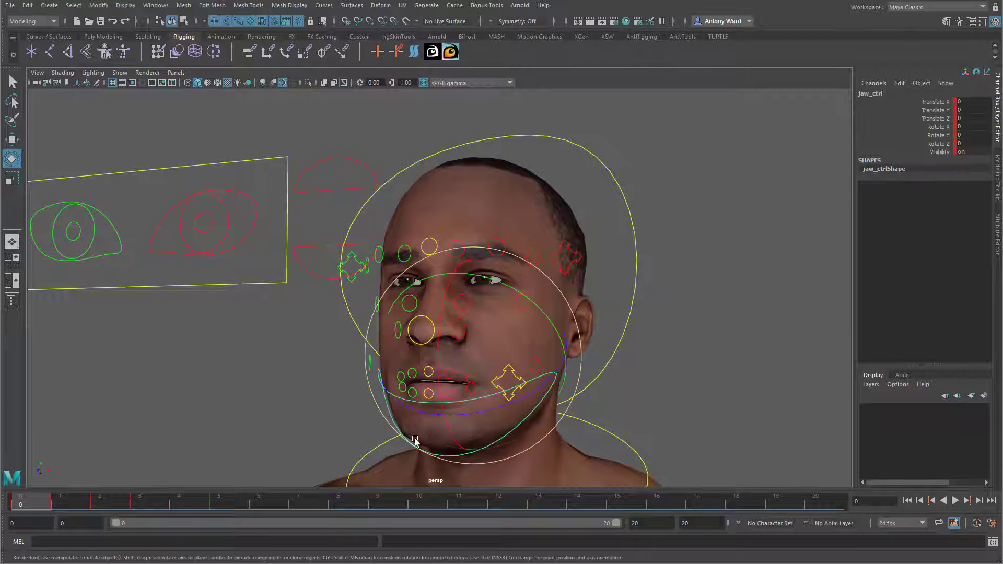
drag(452, 340, 442, 364)
key(ctrl+z)
alt+drag(560, 409, 621, 402)
alt+drag(514, 313, 503, 311)
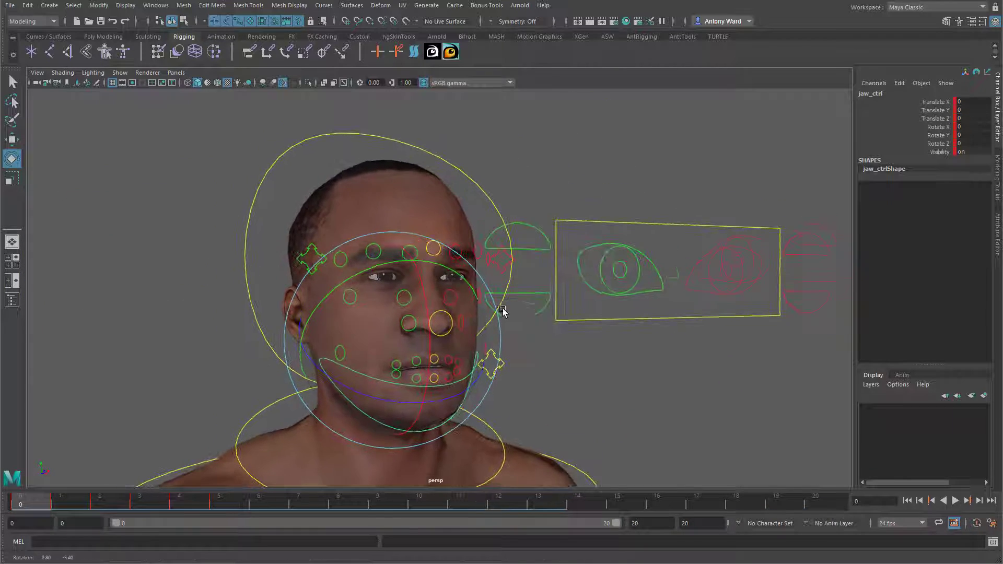
click(488, 374)
alt+drag(346, 230, 367, 226)
mouse_move(521, 376)
alt+mouse_down()
mouse_move(538, 363)
mouse_move(488, 365)
mouse_move(514, 377)
alt+mouse_up()
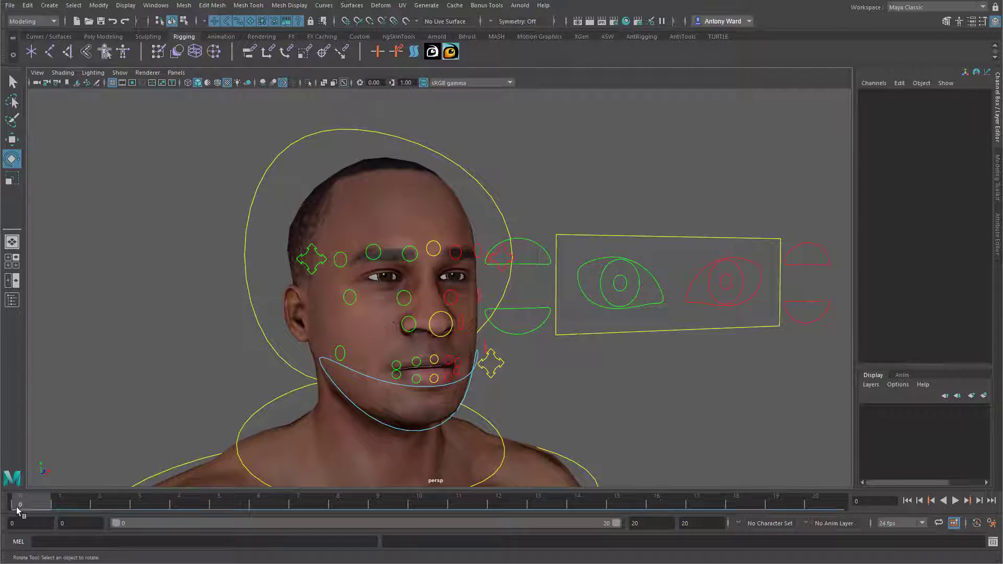
Step: Examine the keyed facial poses on frames 1 to 5 from several angles, returning to frame 1
drag(27, 506, 58, 505)
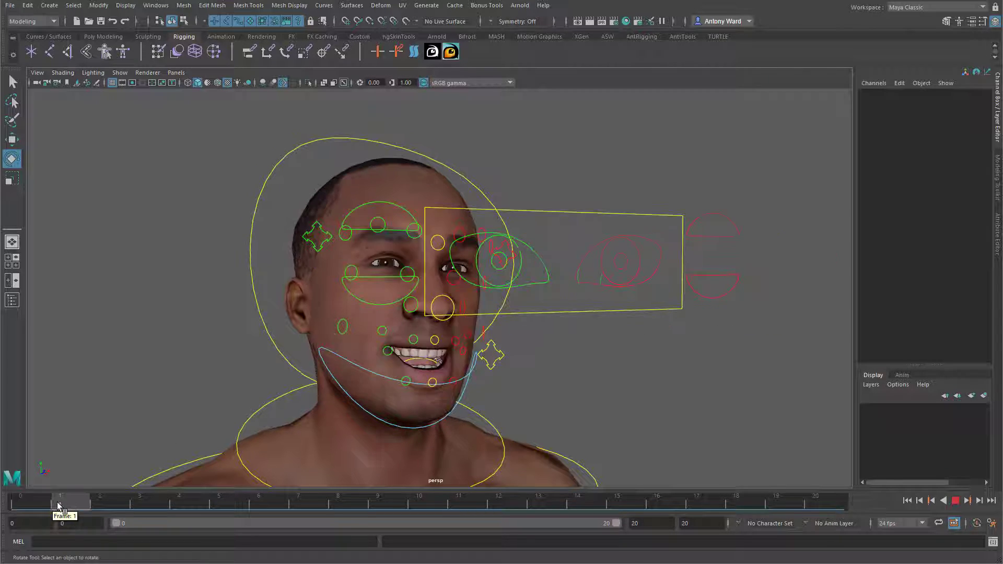
alt+drag(702, 389, 633, 389)
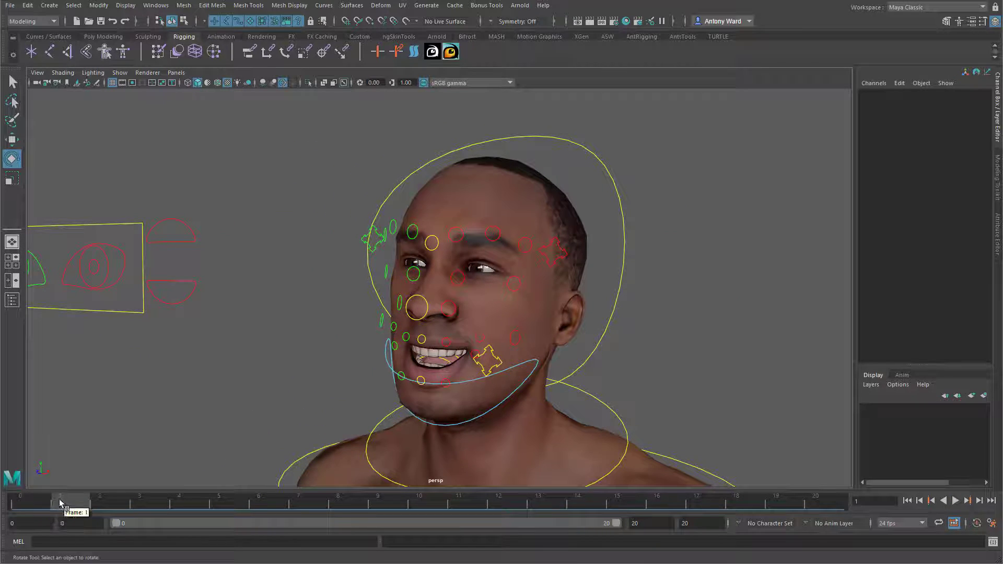
key(alt+v)
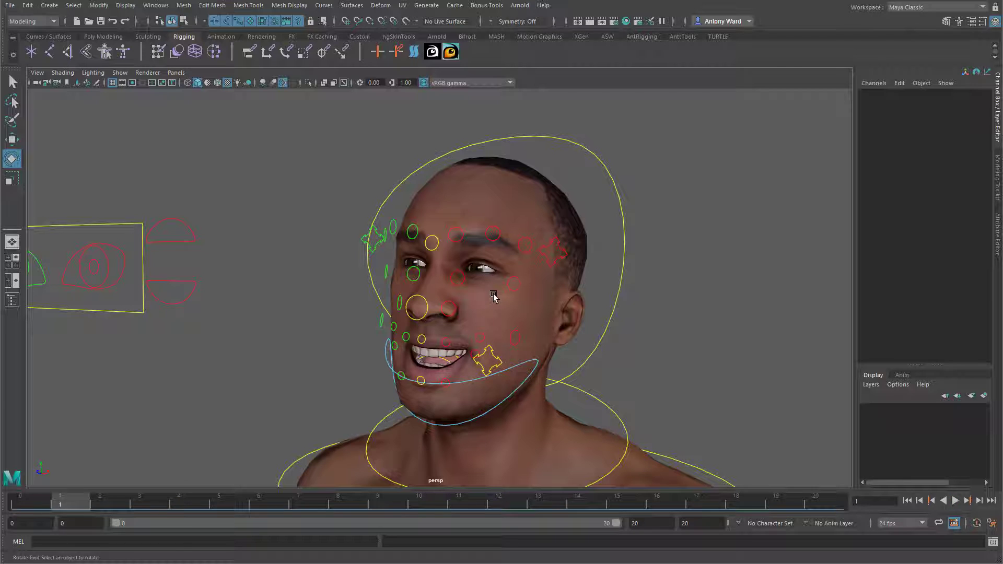
drag(69, 504, 93, 506)
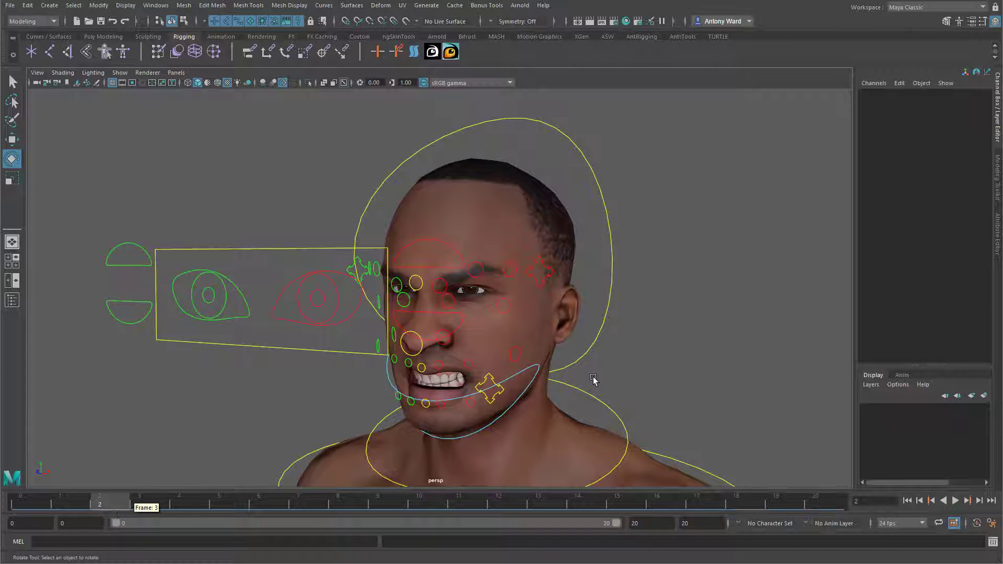
alt+drag(592, 376, 552, 392)
drag(116, 501, 139, 509)
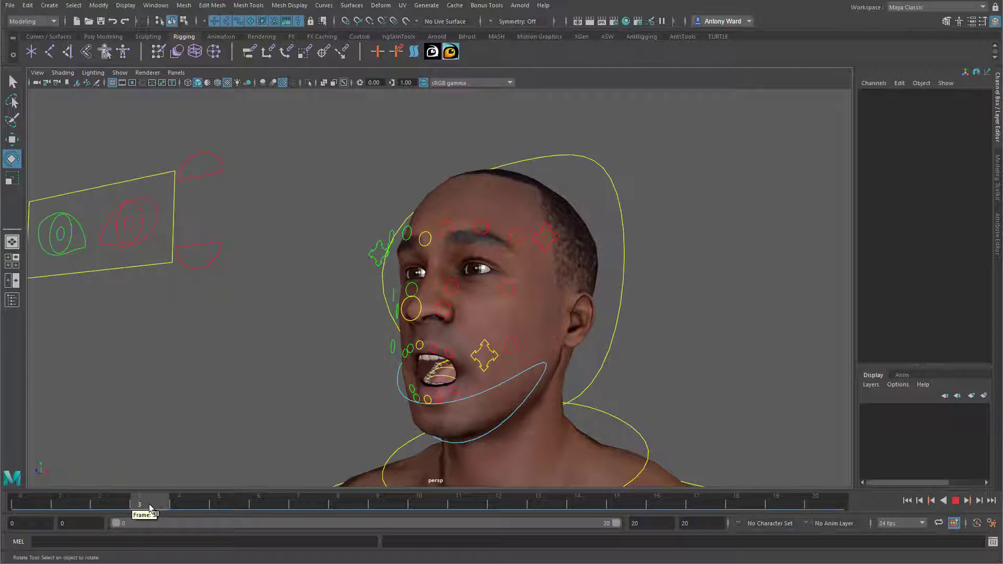
alt+drag(287, 461, 401, 433)
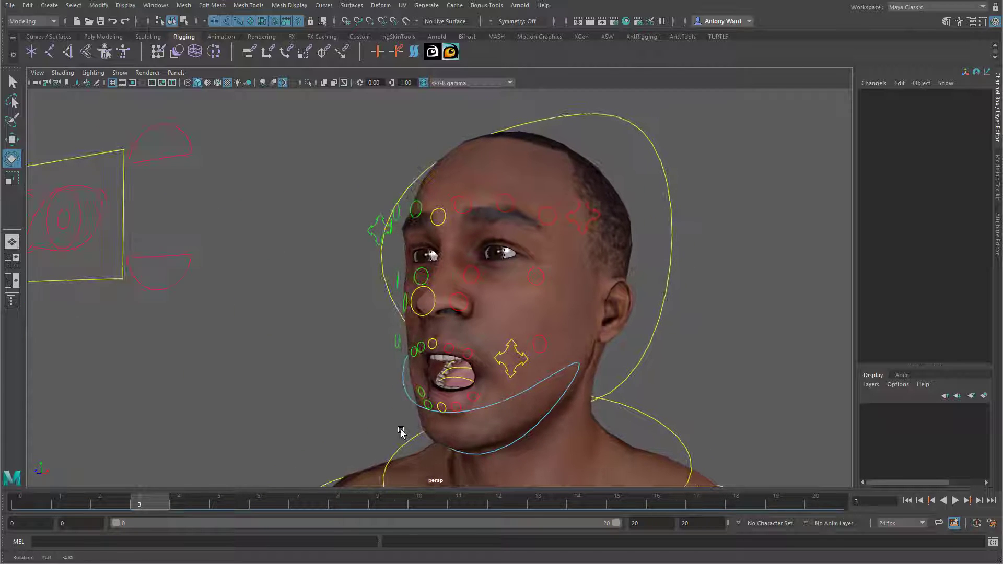
drag(150, 504, 179, 505)
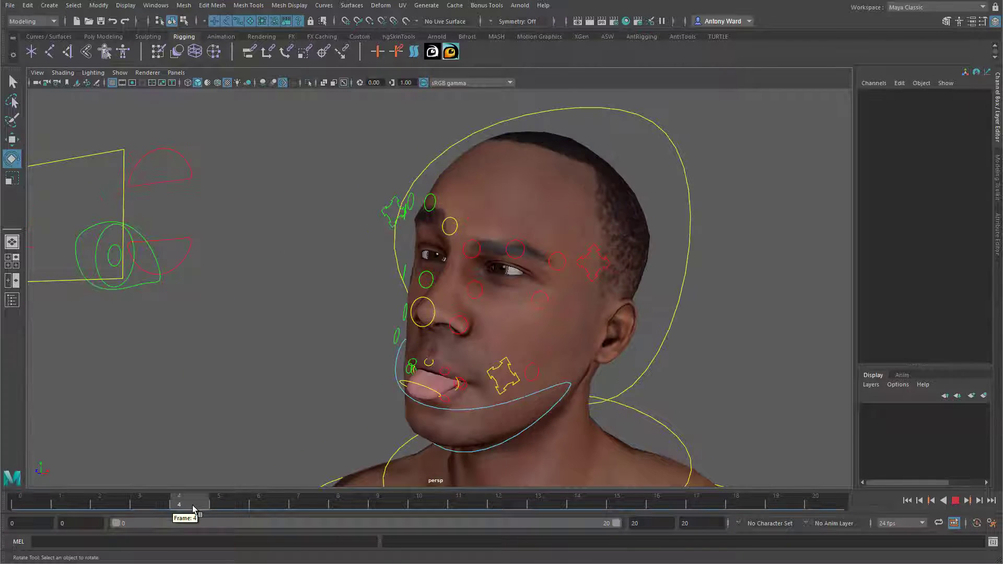
mouse_move(531, 419)
alt+mouse_down()
mouse_move(560, 408)
mouse_move(627, 417)
mouse_move(507, 413)
mouse_move(543, 415)
alt+mouse_up()
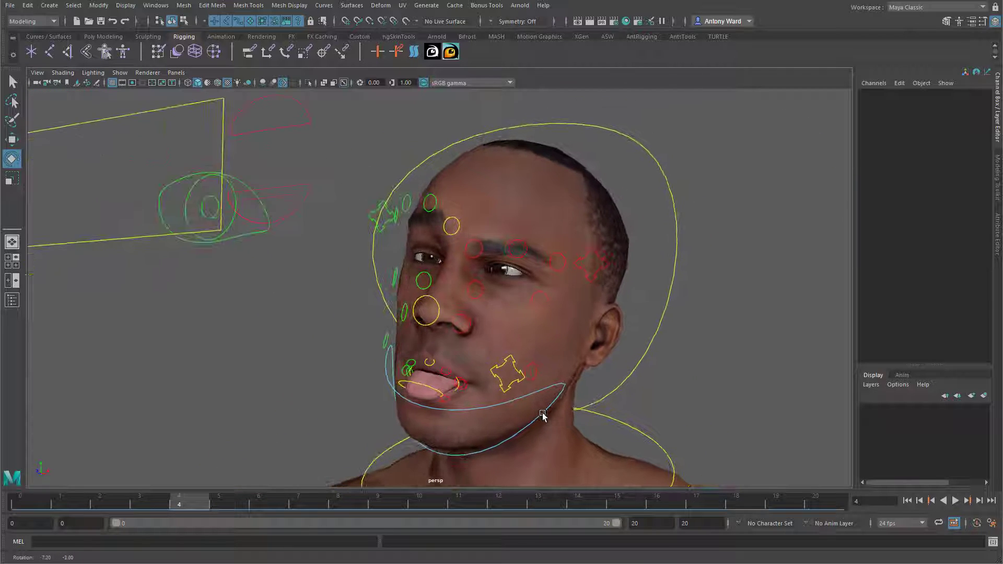
click(223, 504)
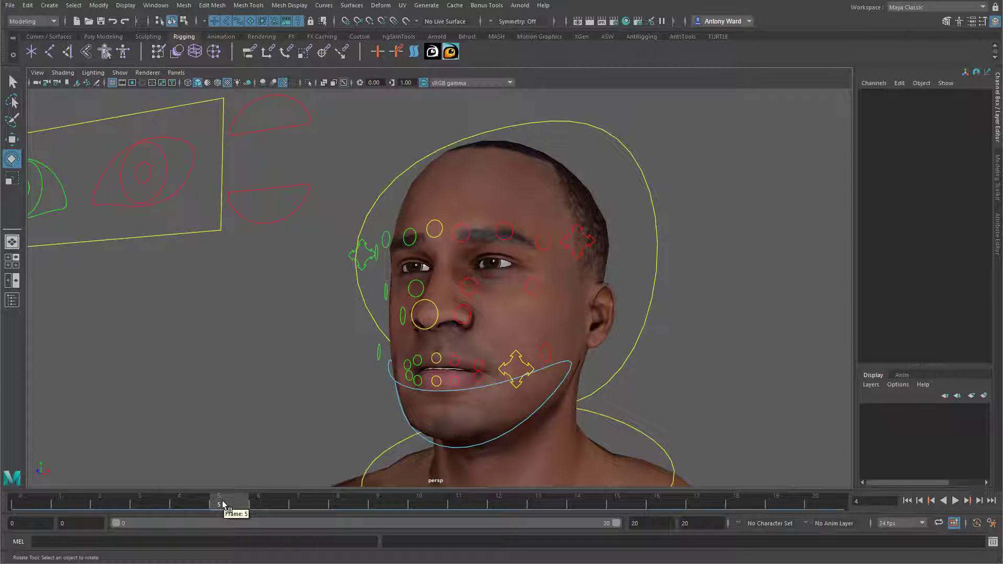
drag(223, 504, 87, 500)
Step: Hide the NURBS curves in the viewport and examine the face without controls at frame 0 from both sides
click(119, 72)
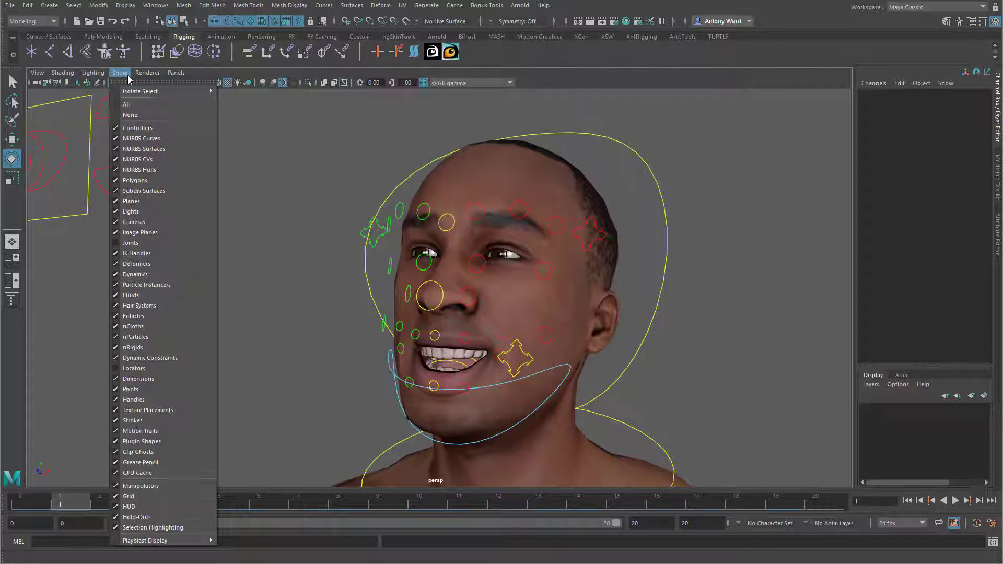
click(157, 143)
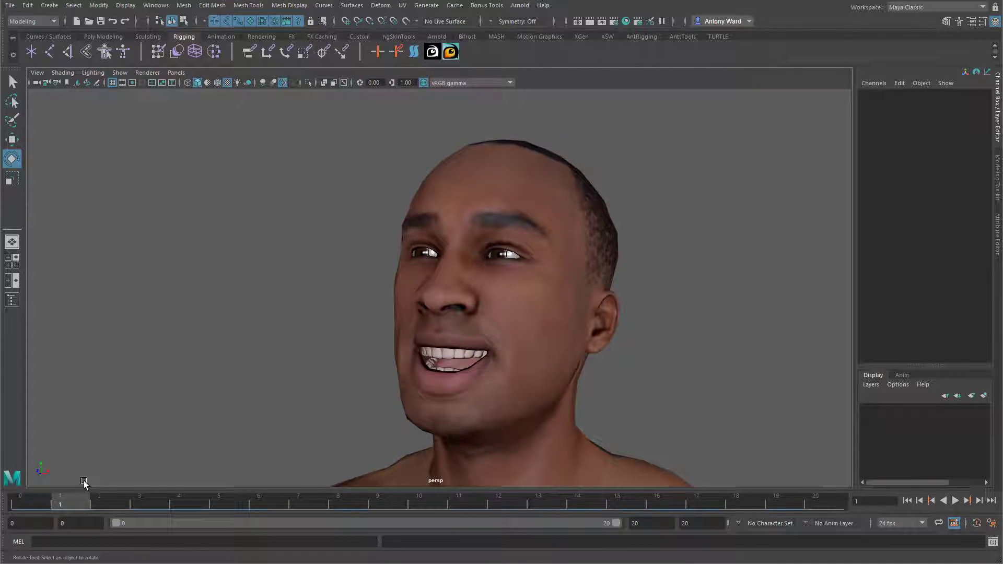
click(38, 502)
alt+drag(512, 378, 572, 384)
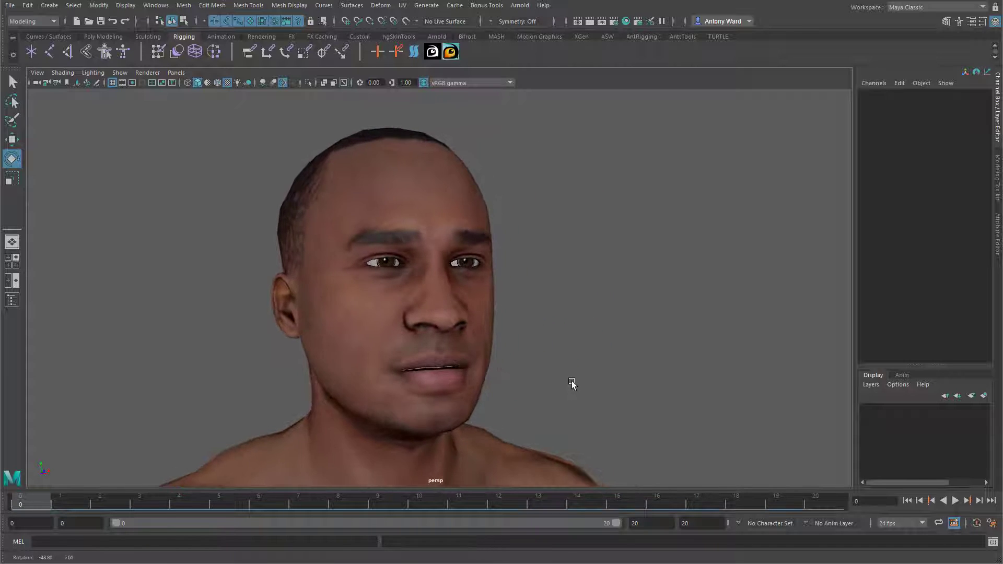
alt+right_drag(572, 384, 504, 385)
alt+middle_drag(504, 386, 536, 356)
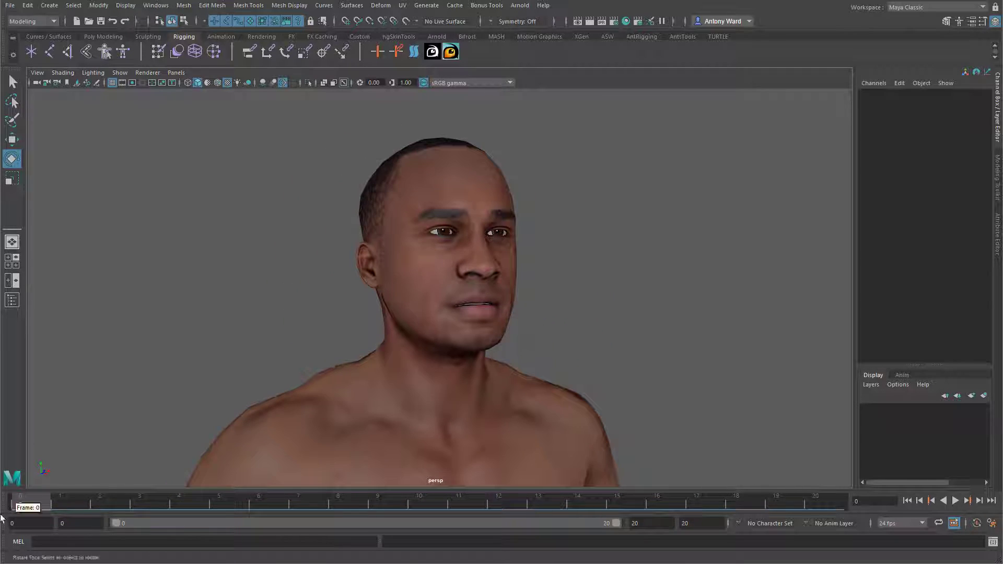
mouse_move(27, 504)
mouse_down()
mouse_move(182, 504)
mouse_move(24, 512)
mouse_up()
alt+drag(580, 412, 508, 415)
mouse_move(50, 506)
mouse_down()
mouse_move(200, 511)
mouse_move(31, 508)
mouse_up()
alt+drag(426, 248, 446, 239)
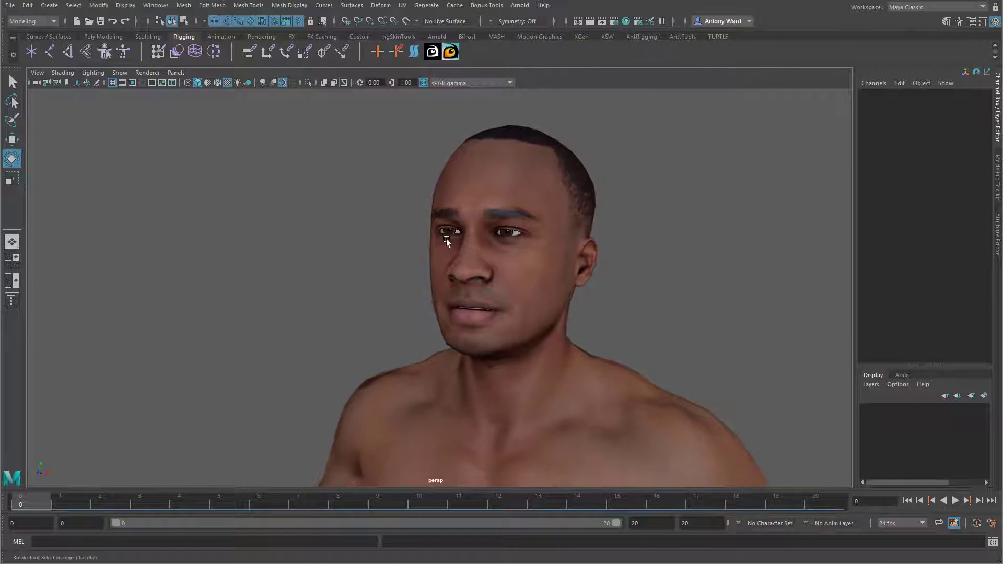
Step: Display the joints and NURBS curves in the viewport and hide the character's body mesh
click(124, 74)
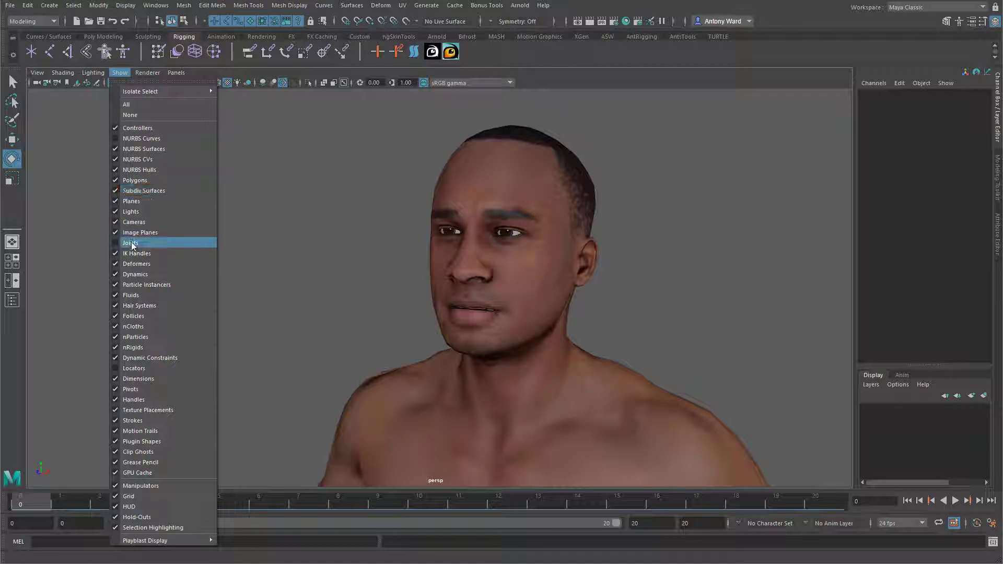
click(148, 240)
click(119, 73)
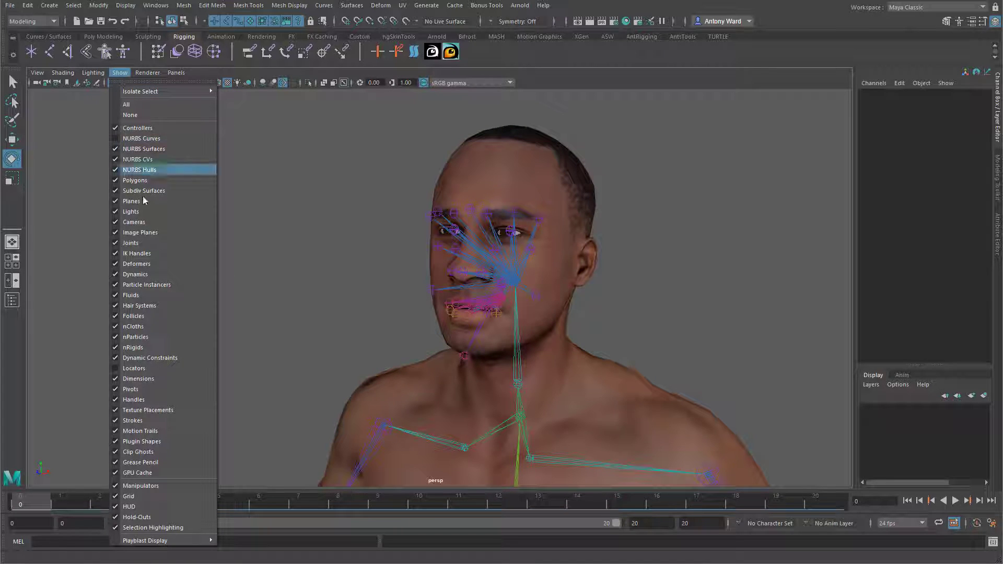
click(141, 138)
alt+drag(638, 347, 617, 289)
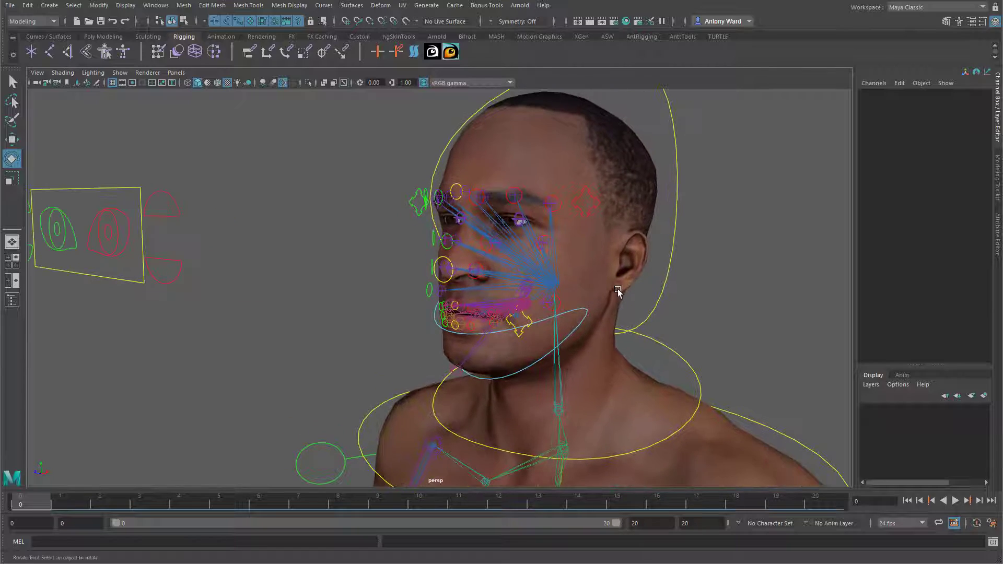
click(617, 290)
key(ctrl+h)
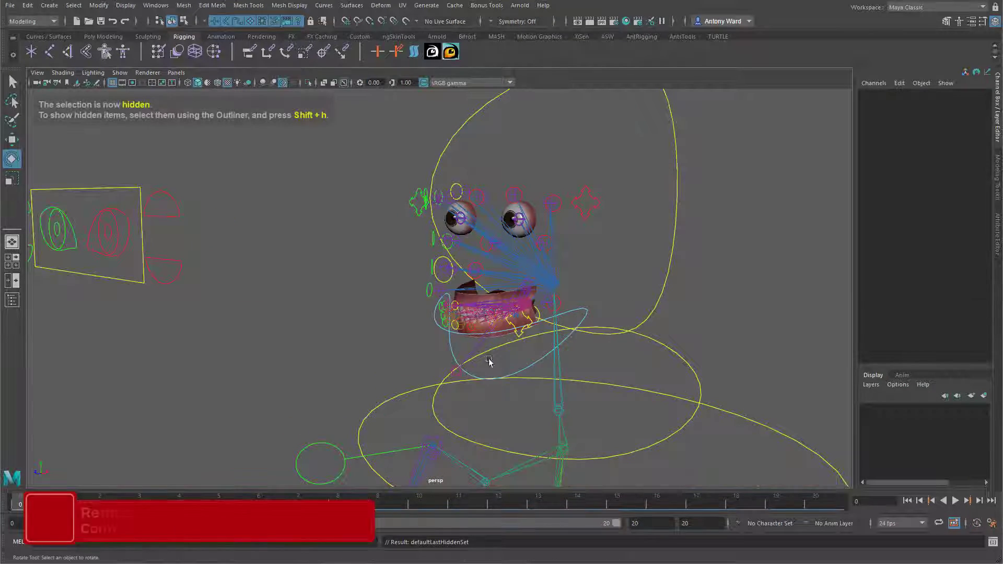
Step: Move the tongue root control below the teeth, to about -0.265 in Translate Y and -0.119 in Translate Z
alt+drag(491, 362, 454, 322)
alt+right_drag(454, 322, 630, 365)
alt+drag(630, 365, 546, 380)
click(541, 375)
key(w)
alt+right_drag(546, 380, 508, 371)
drag(471, 319, 456, 362)
alt+middle_drag(456, 362, 476, 263)
alt+right_drag(475, 264, 527, 320)
alt+middle_drag(527, 320, 519, 375)
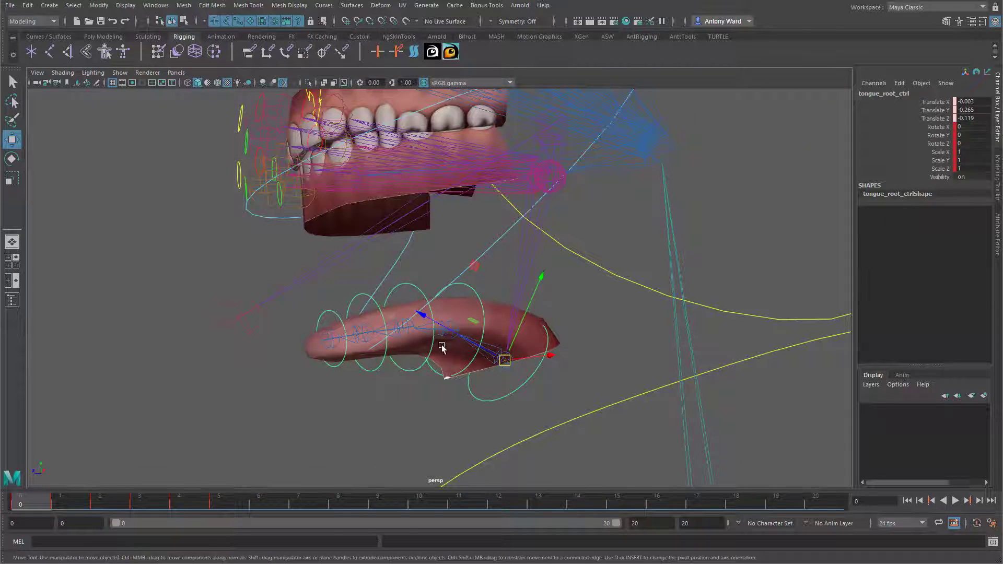
Step: Inspect the tongue_2 and tongue_3 joints inside the lowered tongue, and clear the selection
click(490, 343)
click(479, 342)
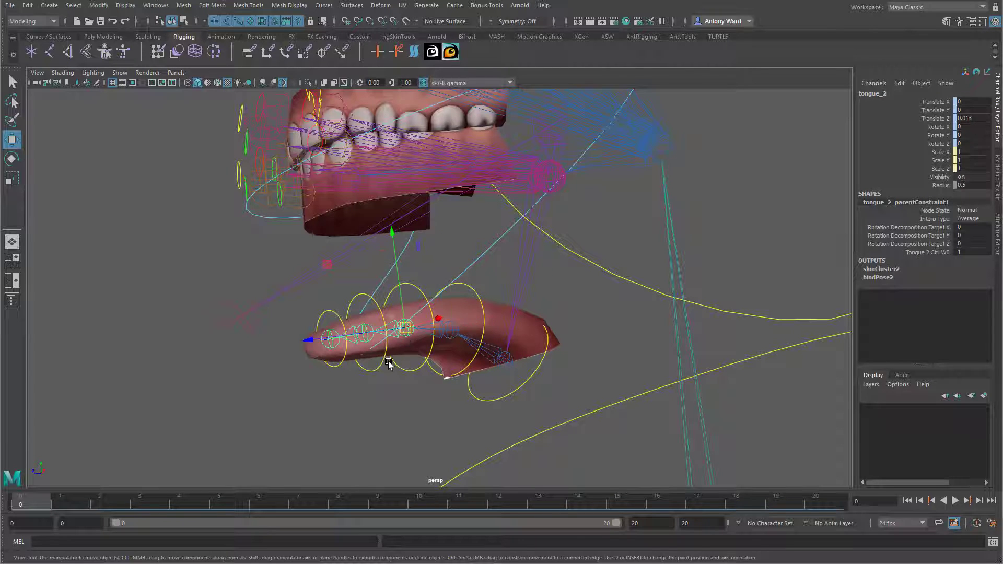
alt+drag(389, 364, 428, 362)
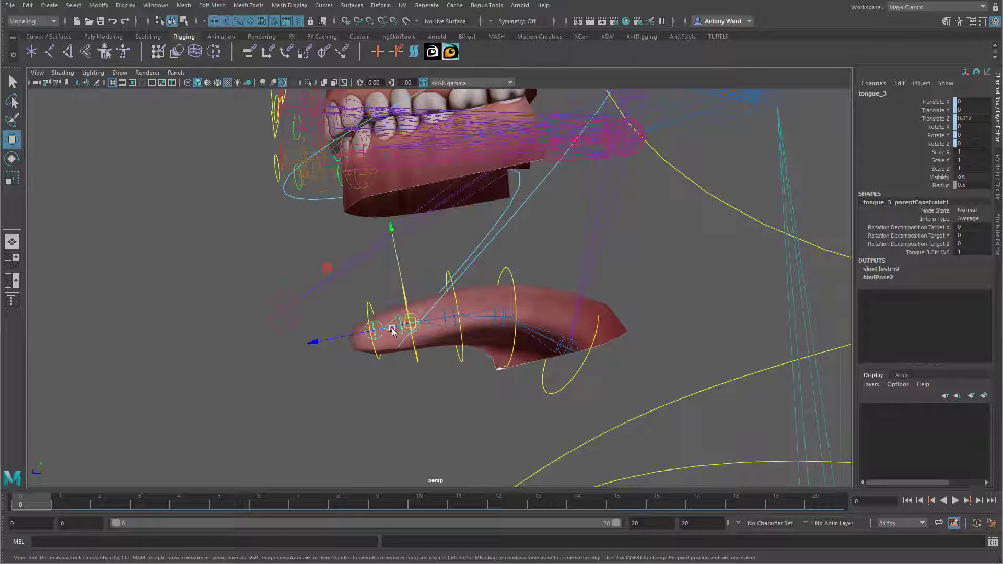
click(373, 282)
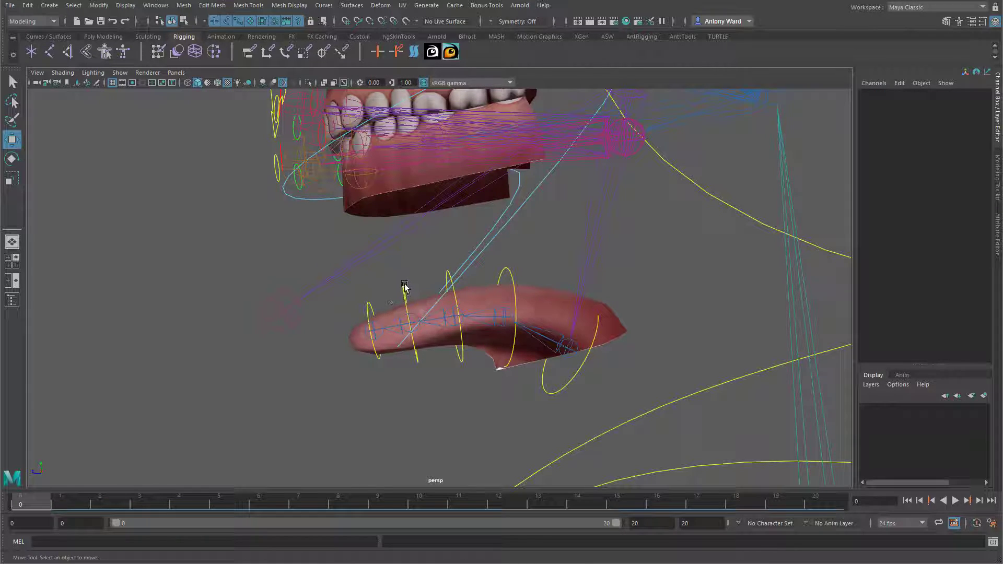
Step: Select the tongue_2_ctrl control and open the Outliner beside the tongue to show its place in the rig hierarchy
click(406, 288)
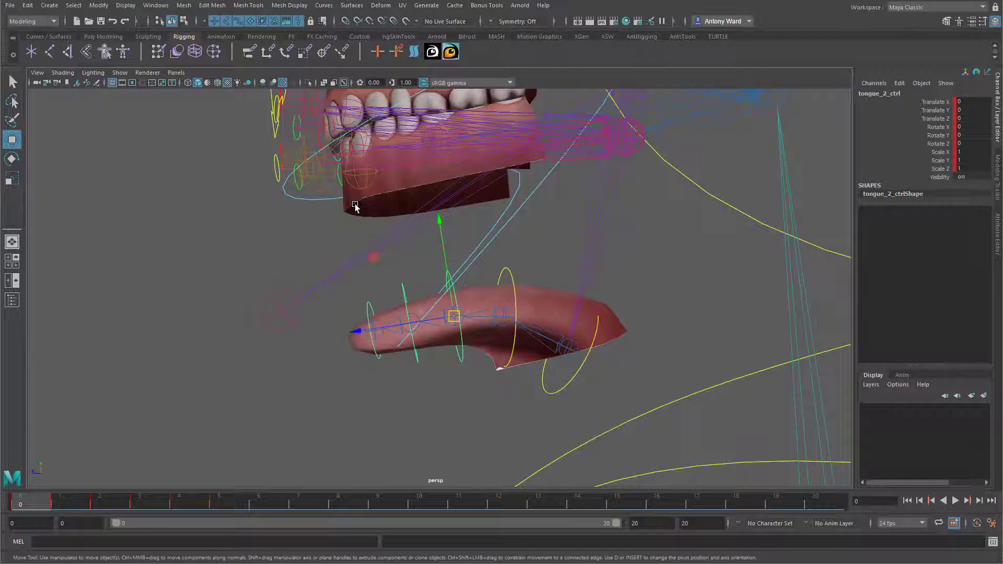
click(156, 5)
click(186, 115)
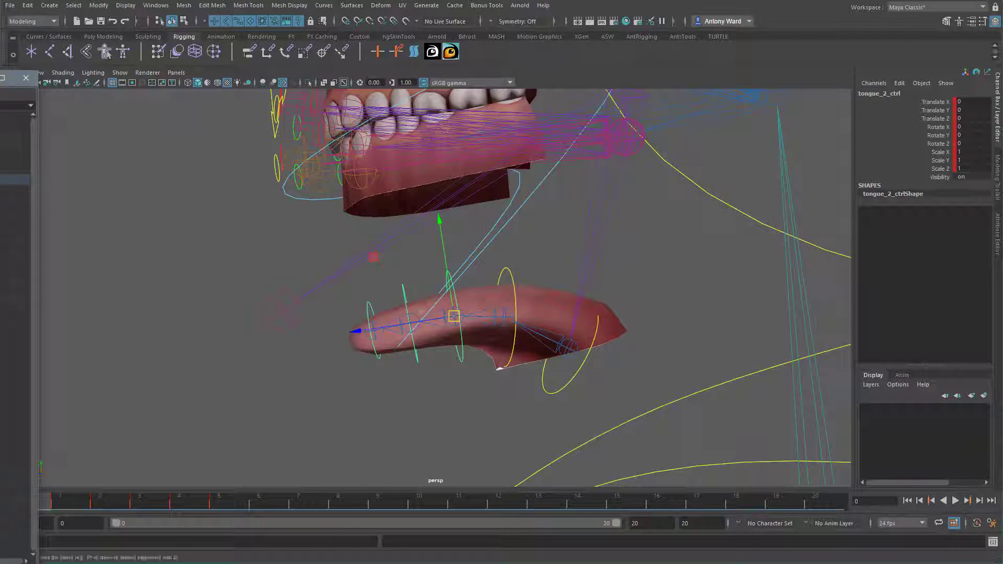
drag(40, 243, 0, 243)
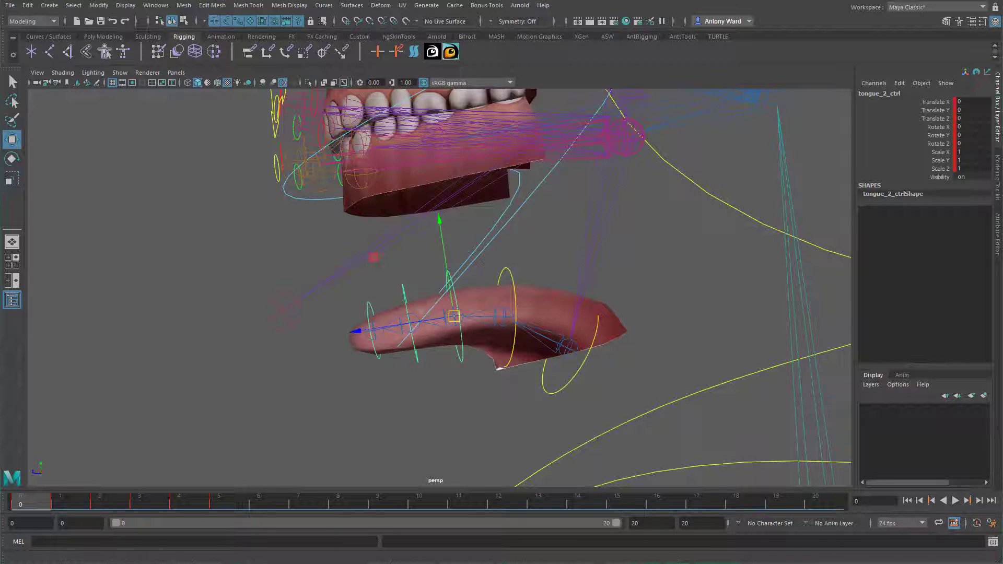
drag(0, 81, 122, 63)
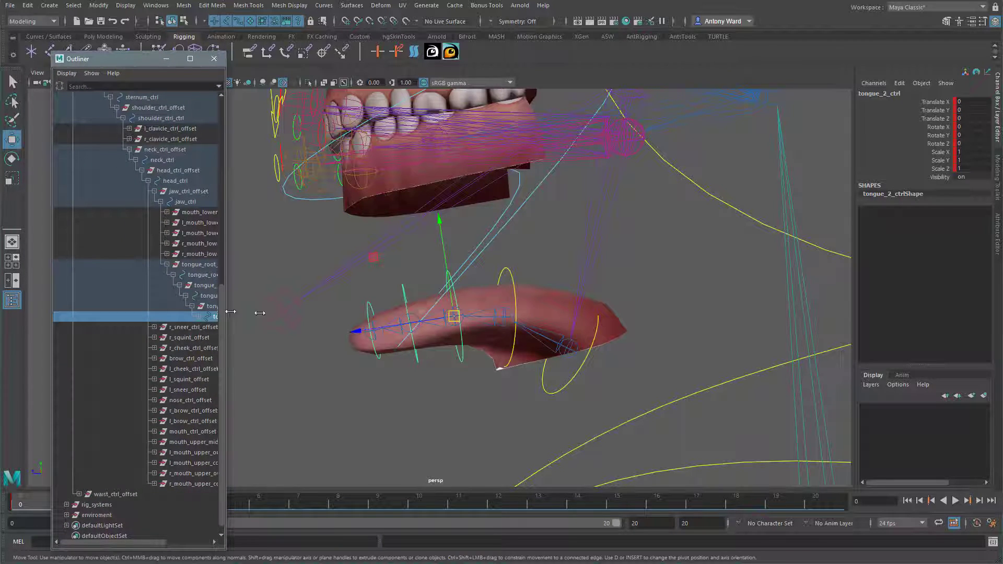
Step: Widen the Outliner and expand the full hierarchy under tongue_root_ctrl_offset, selecting that group
drag(225, 312, 317, 312)
click(173, 274)
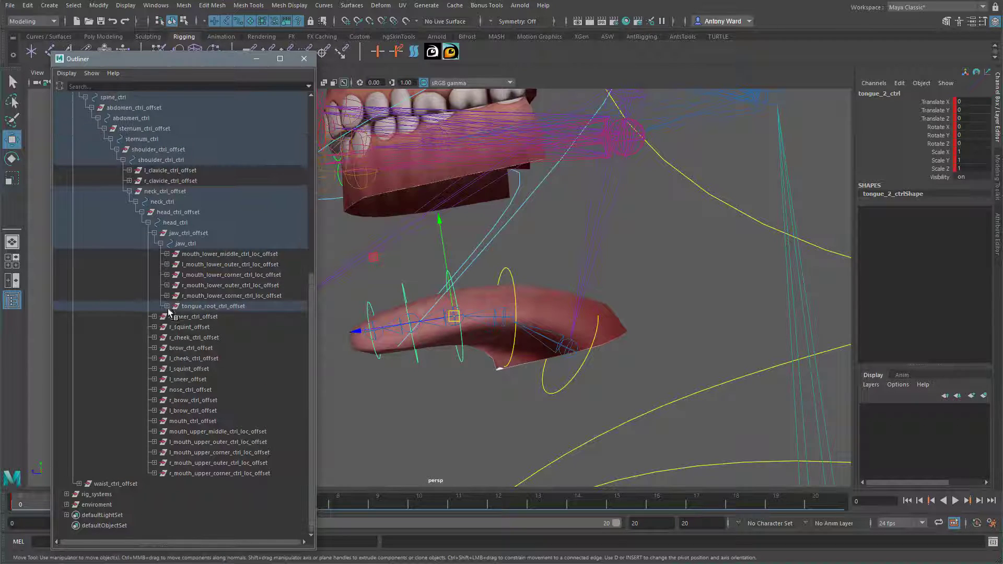
shift+click(173, 316)
click(225, 314)
click(227, 307)
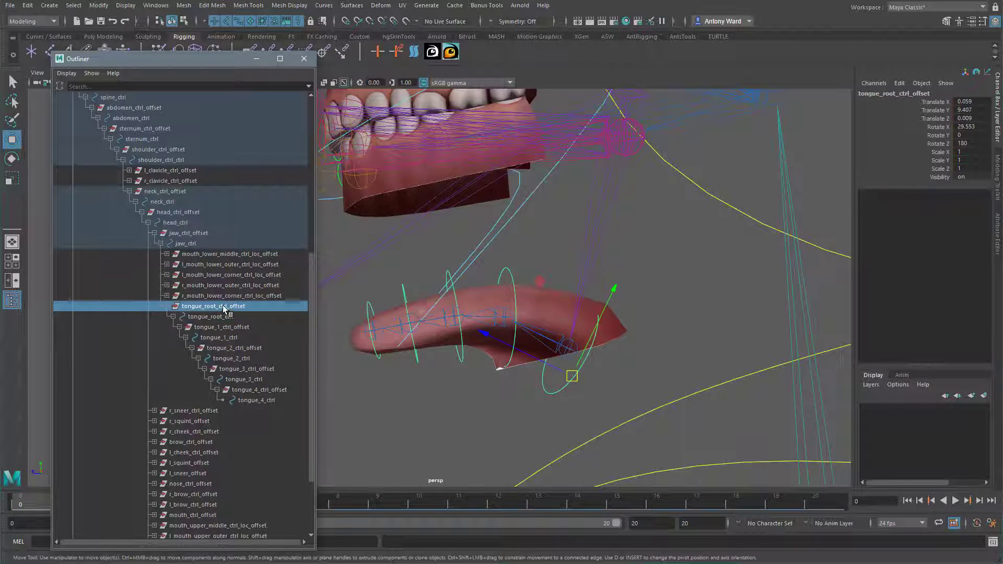
Step: Inspect the tongue control chain under jaw_ctrl by selecting the controls in order from tongue_root_ctrl to tongue_3_ctrl
click(186, 244)
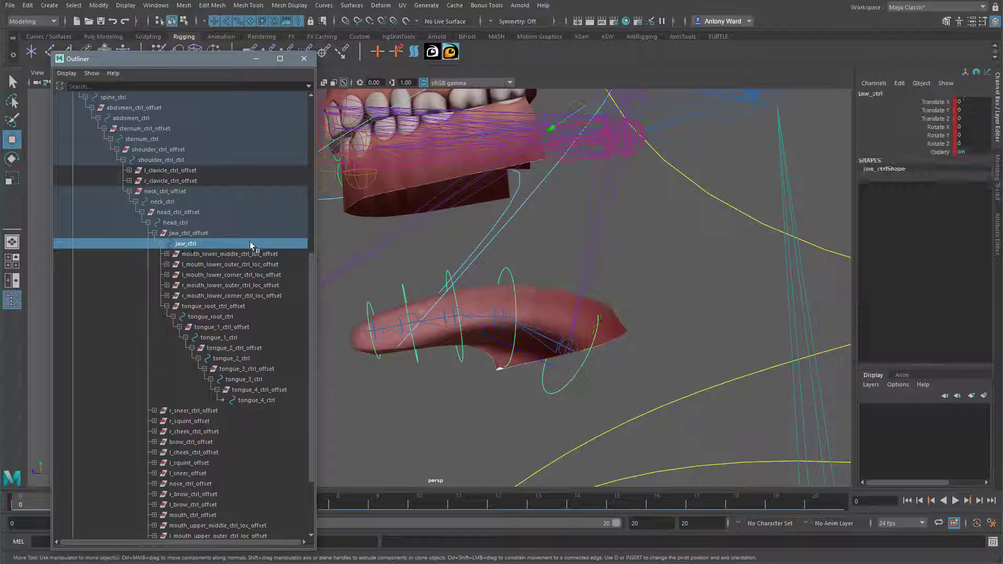
click(240, 316)
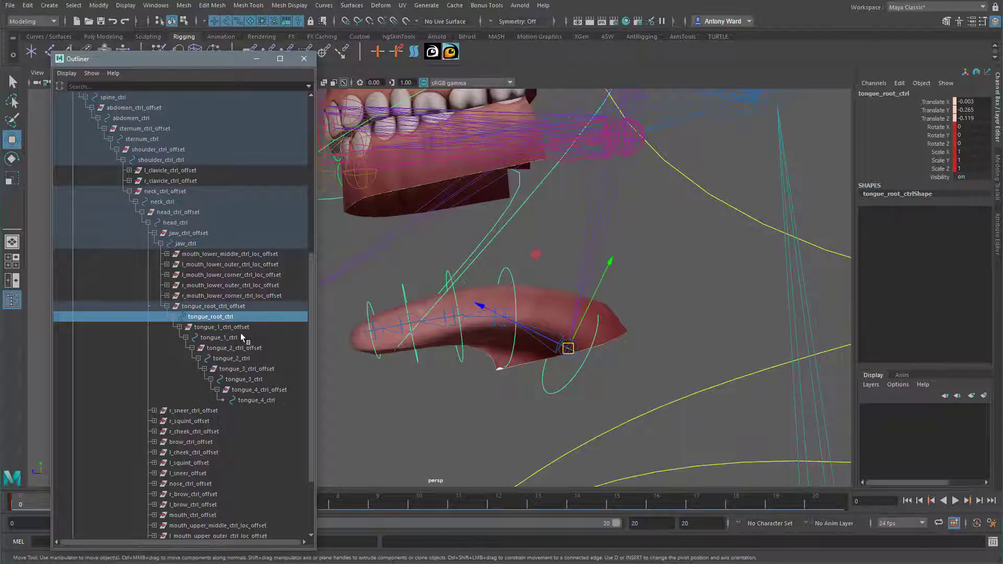
click(241, 337)
click(248, 359)
click(265, 378)
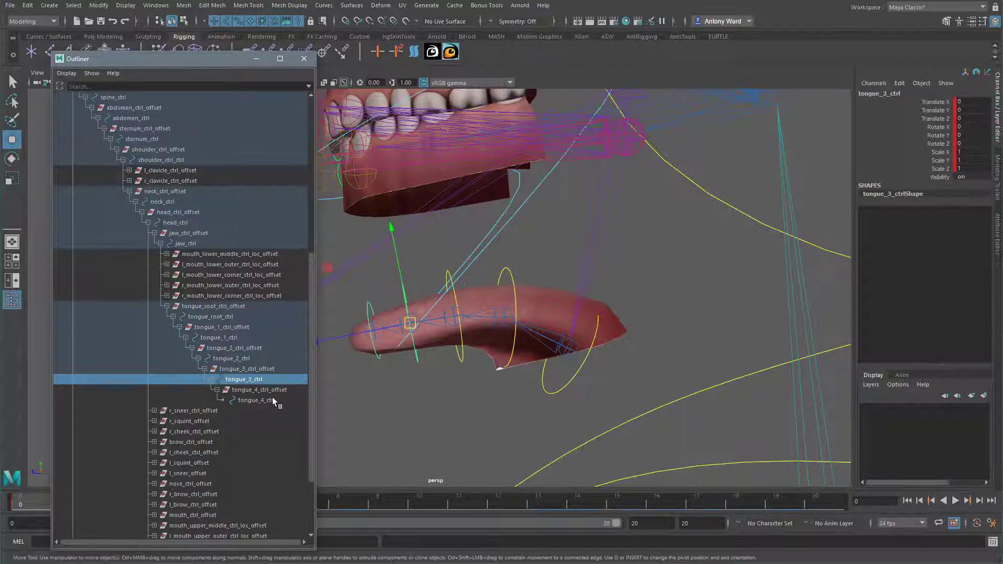
Step: Try rotating tongue_3_ctrl and tongue_4_ctrl to bend the tip of the tongue, and undo the rotations
alt+drag(477, 366, 485, 367)
key(e)
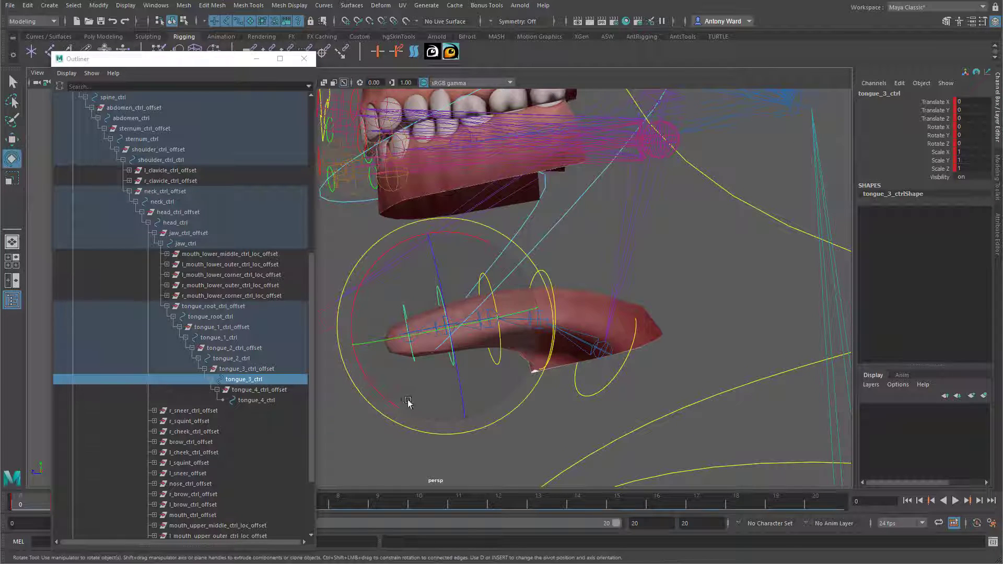
drag(385, 401, 403, 379)
click(584, 388)
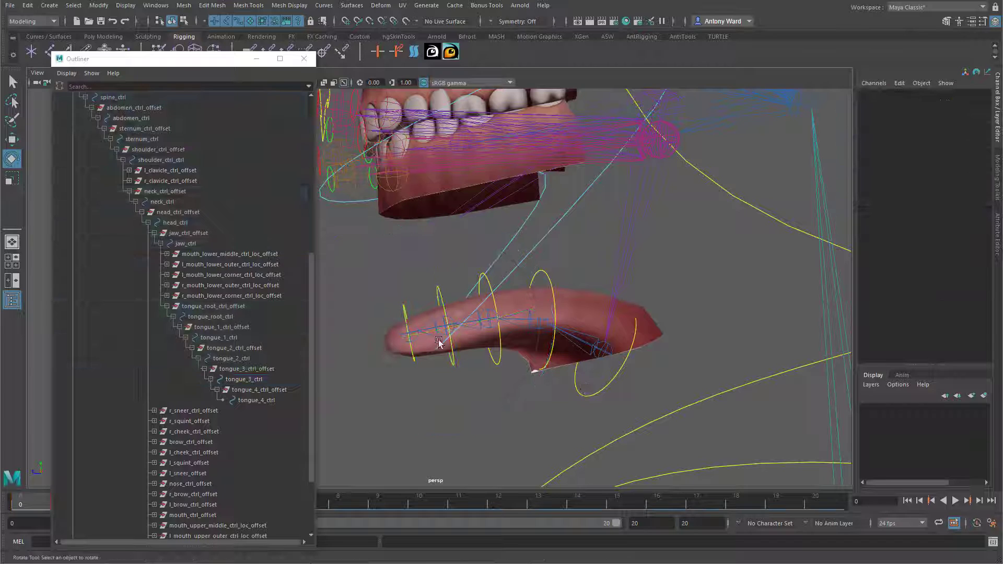
click(404, 308)
drag(420, 241, 358, 249)
key(ctrl+z)
Step: Try scaling tongue_4_ctrl along X and Y to widen and thicken the tongue tip, undoing each scale
alt+drag(417, 351, 522, 347)
key(r)
key(ctrl+z)
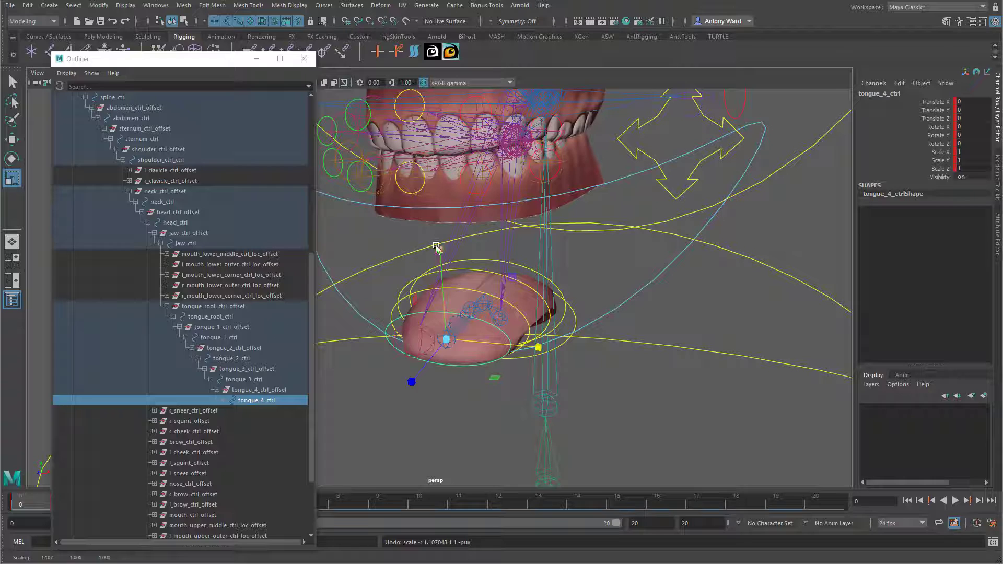
drag(440, 250, 430, 225)
key(ctrl+z)
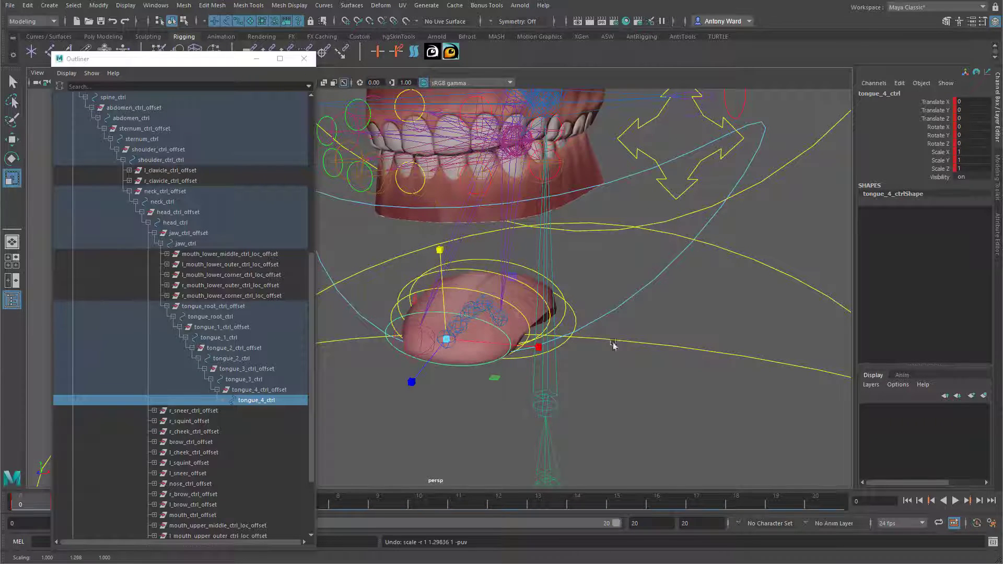
Step: Undo back through the recent tongue control selections and close the Outliner
alt+drag(683, 359, 589, 356)
alt+right_drag(588, 356, 540, 358)
key(ctrl+z)
key(ctrl+z)
key(ctrl+z)
key(ctrl+z)
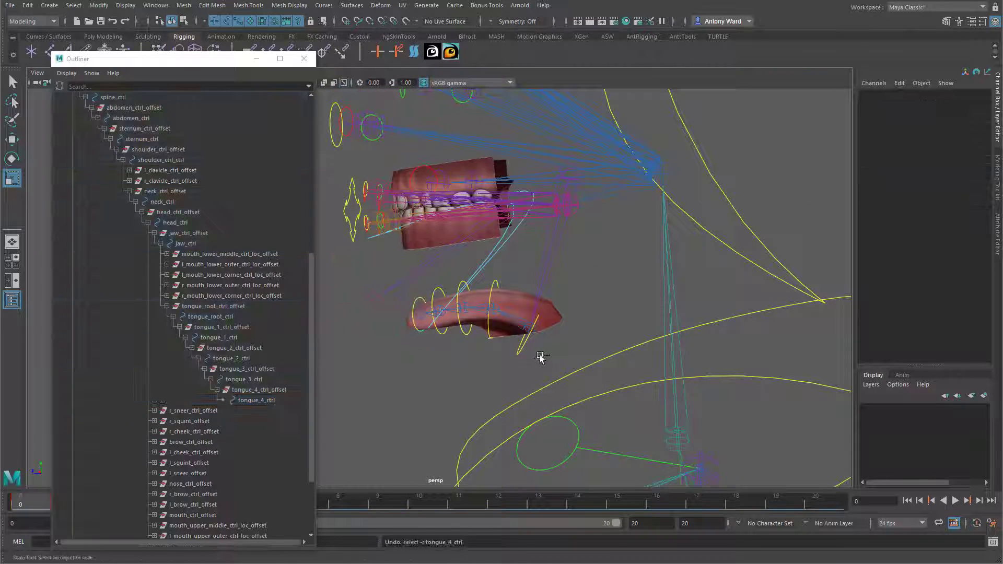
click(306, 59)
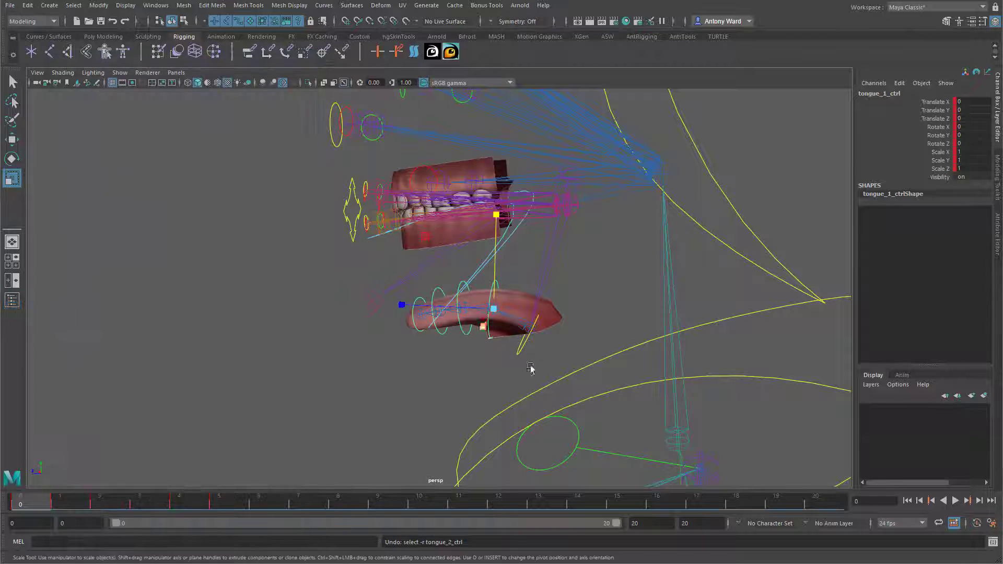
Step: Reset the tongue_root_ctrl control's Translate X, Y and Z to 0
click(525, 348)
click(521, 348)
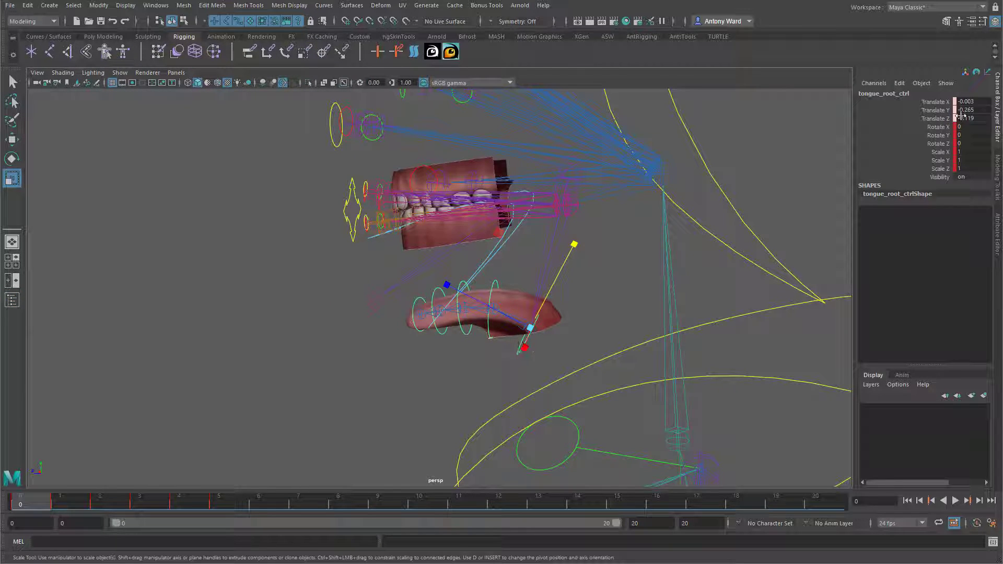
text(0)
key(Return)
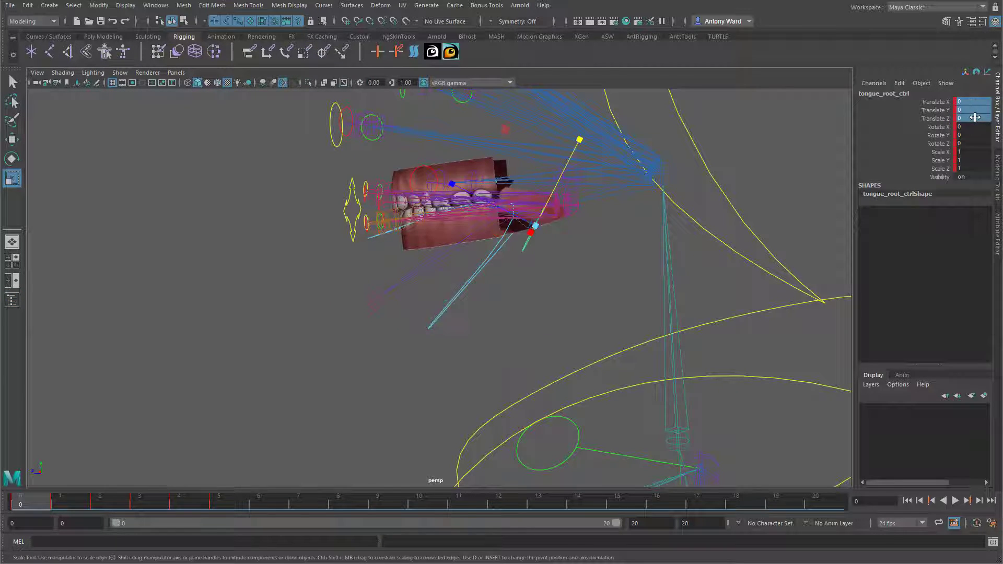
Step: Clear the selection, show the hidden body mesh again, and hide the joints in the viewport
alt+drag(475, 230, 654, 221)
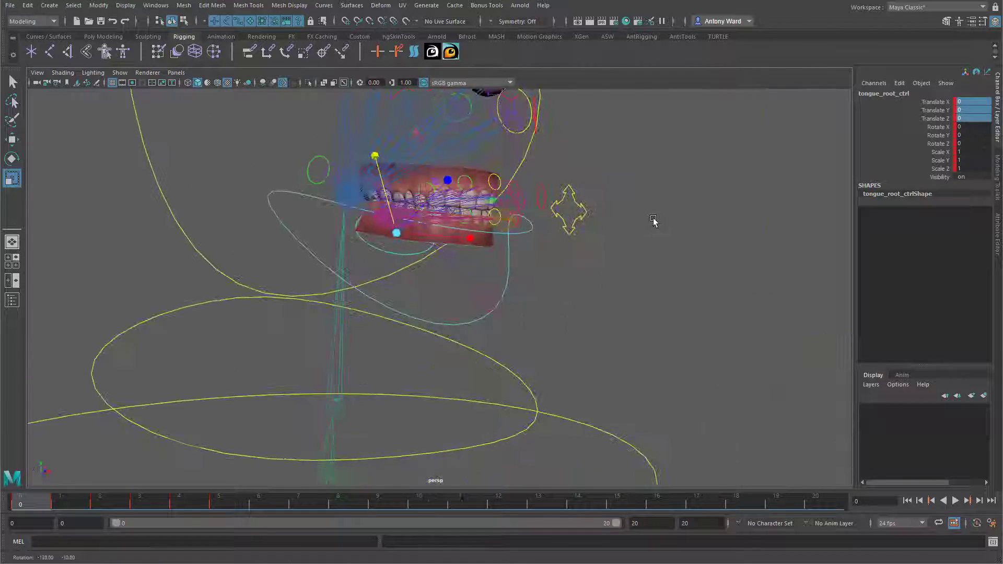
alt+right_drag(654, 221, 562, 225)
alt+middle_drag(626, 217, 645, 287)
alt+drag(645, 287, 756, 322)
click(757, 323)
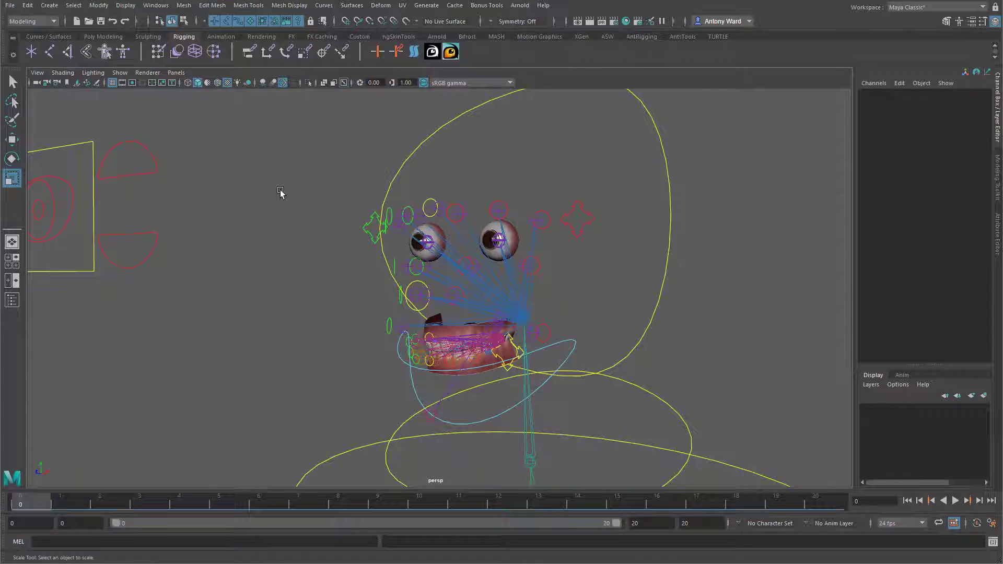
click(127, 74)
click(132, 240)
key(ctrl+shift+h)
alt+right_drag(553, 254, 537, 255)
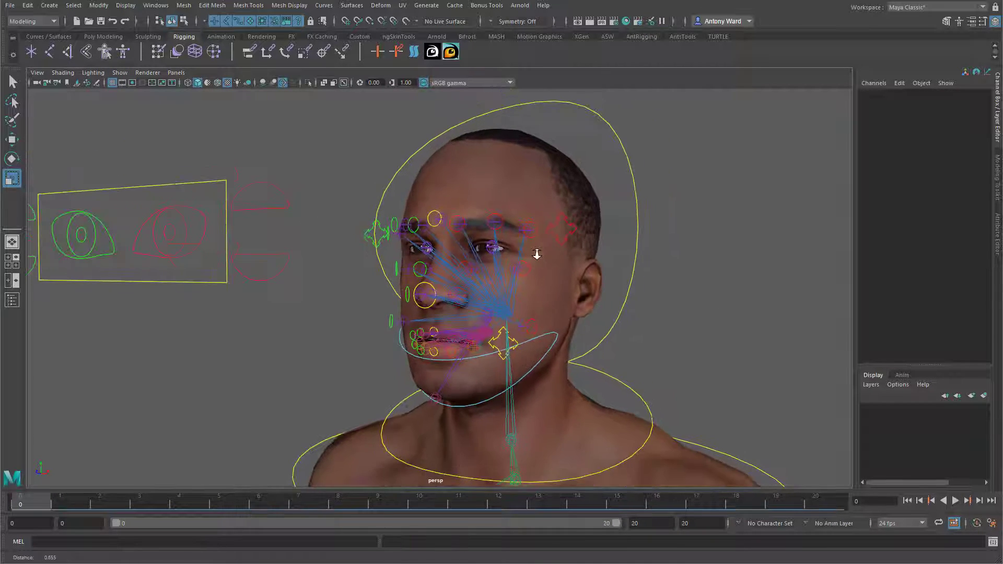
click(112, 73)
click(138, 261)
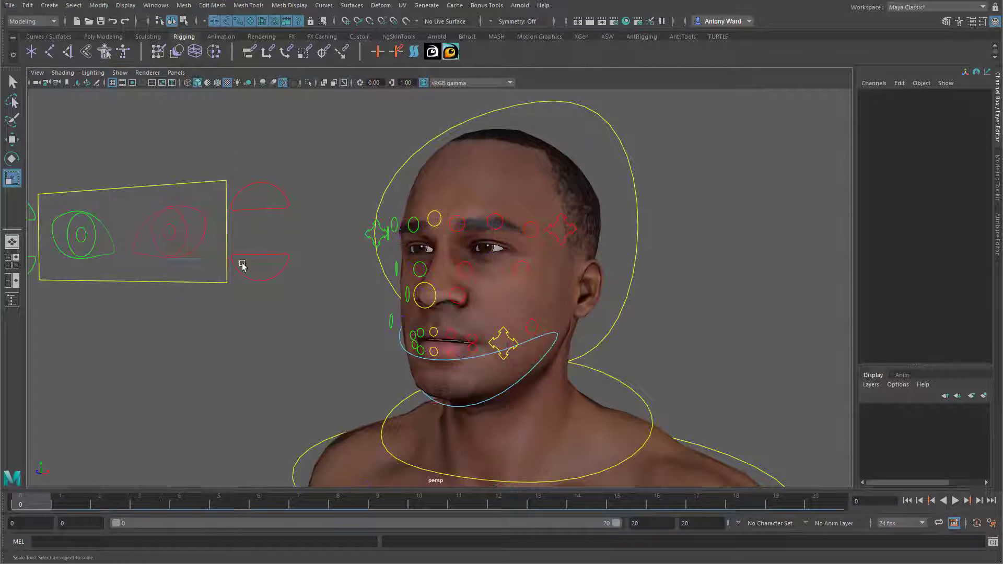
Step: Try moving lookAt_ctrl in front of the face to test the eye tracking, and undo the move
alt+right_drag(670, 302, 686, 303)
alt+middle_drag(685, 303, 711, 306)
alt+right_drag(711, 306, 668, 306)
drag(269, 283, 264, 341)
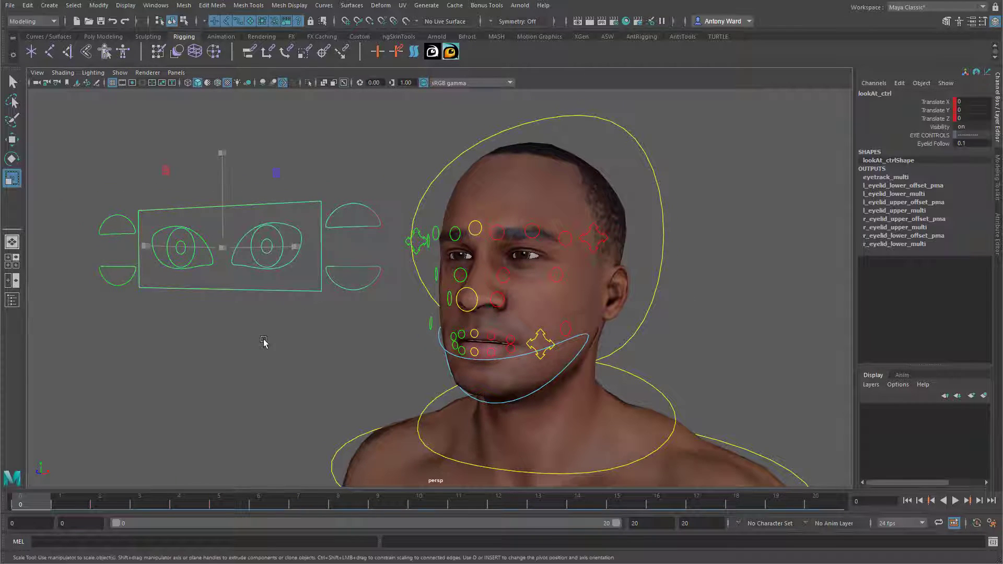
key(w)
drag(219, 250, 250, 311)
key(ctrl+z)
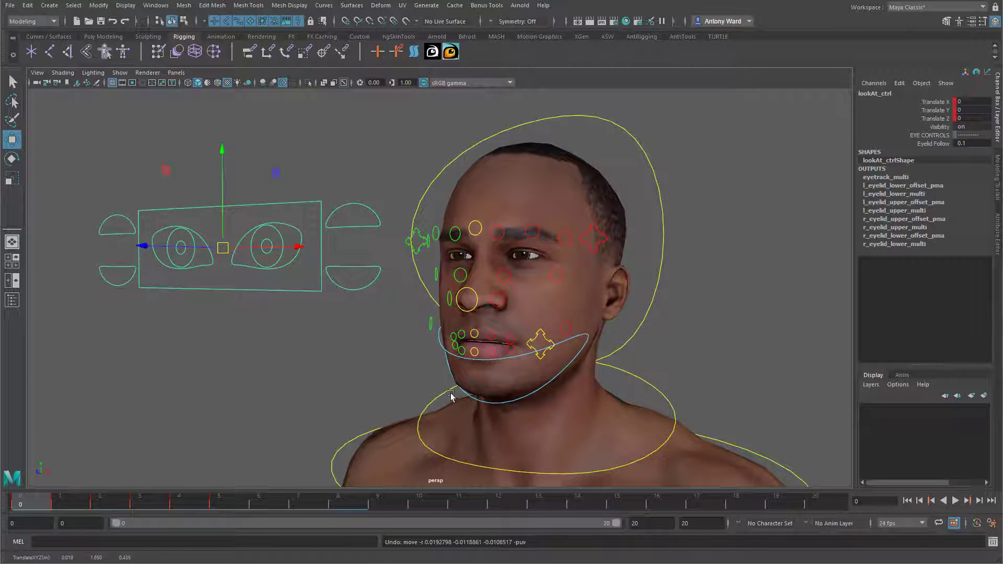
Step: Try rotating jaw_ctrl to open the mouth, undo the rotation, and clear the selection
alt+drag(450, 394, 449, 375)
click(438, 342)
key(e)
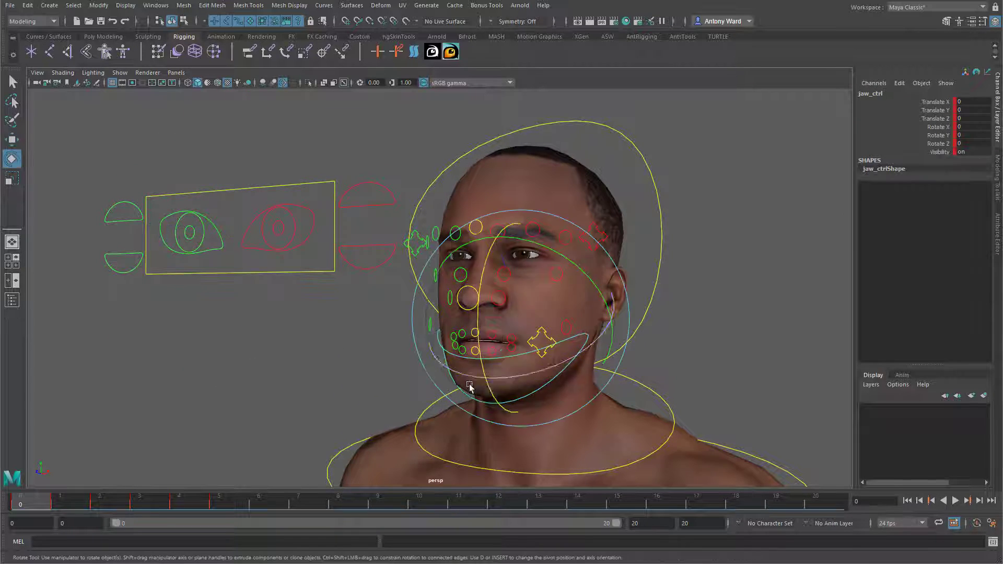
drag(502, 295, 521, 339)
key(ctrl+z)
key(ctrl+z)
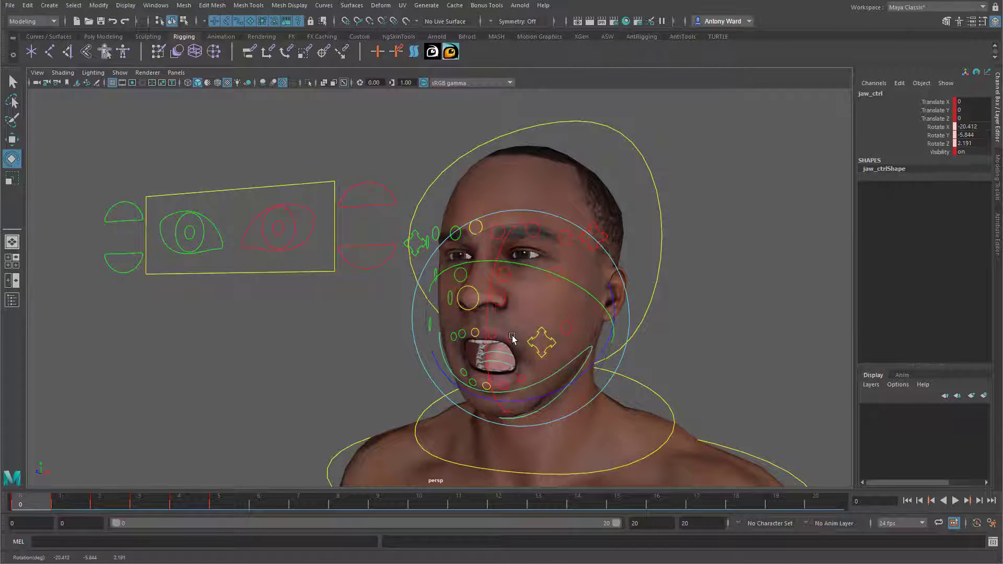
click(115, 439)
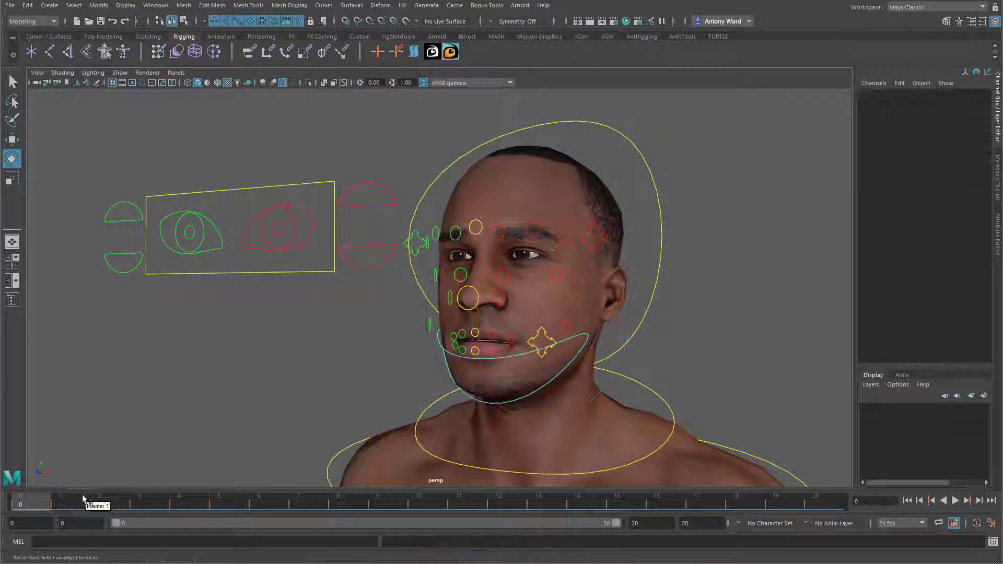
Step: Scrub the timeline from frame 1 to frame 3 and examine the keyed facial poses
click(67, 504)
drag(68, 505, 167, 508)
mouse_move(480, 393)
alt+mouse_down()
mouse_move(537, 398)
mouse_move(460, 397)
mouse_move(485, 382)
mouse_move(471, 383)
alt+mouse_up()
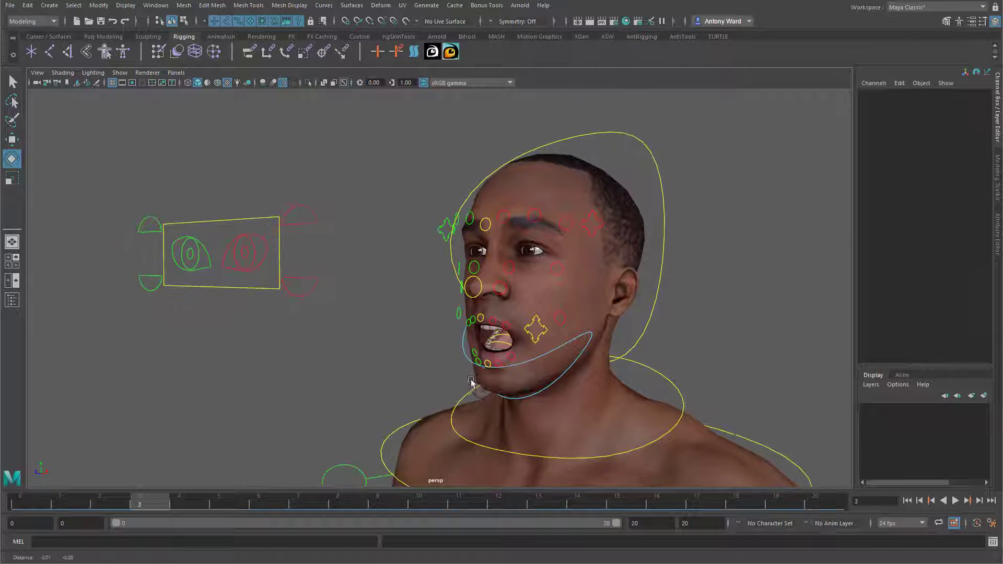
alt+drag(607, 390, 628, 382)
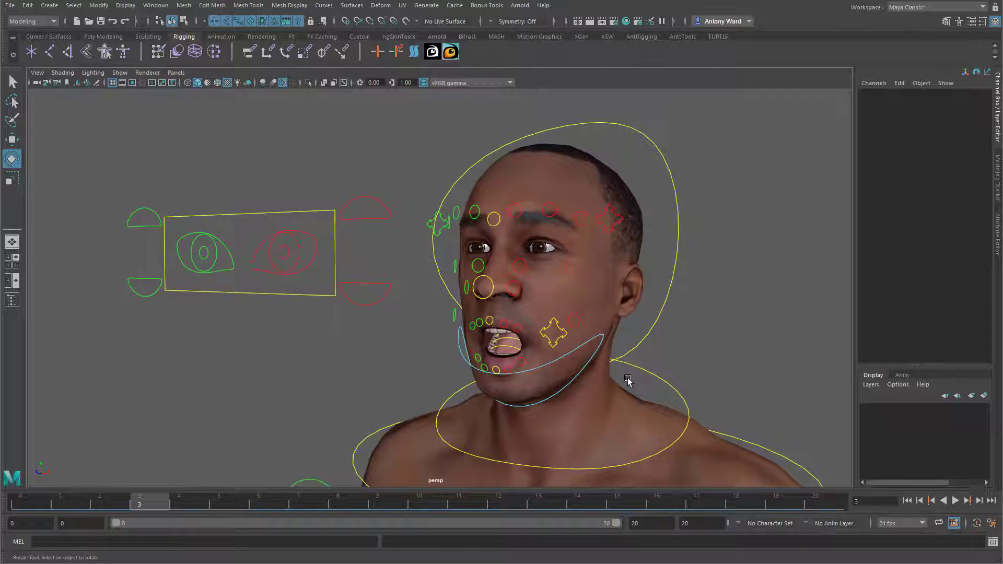
Step: Try rotating mouth_ctrl and moving it vertically on the frame 3 pose, undoing each change
click(566, 333)
drag(629, 317, 555, 288)
key(ctrl+z)
key(w)
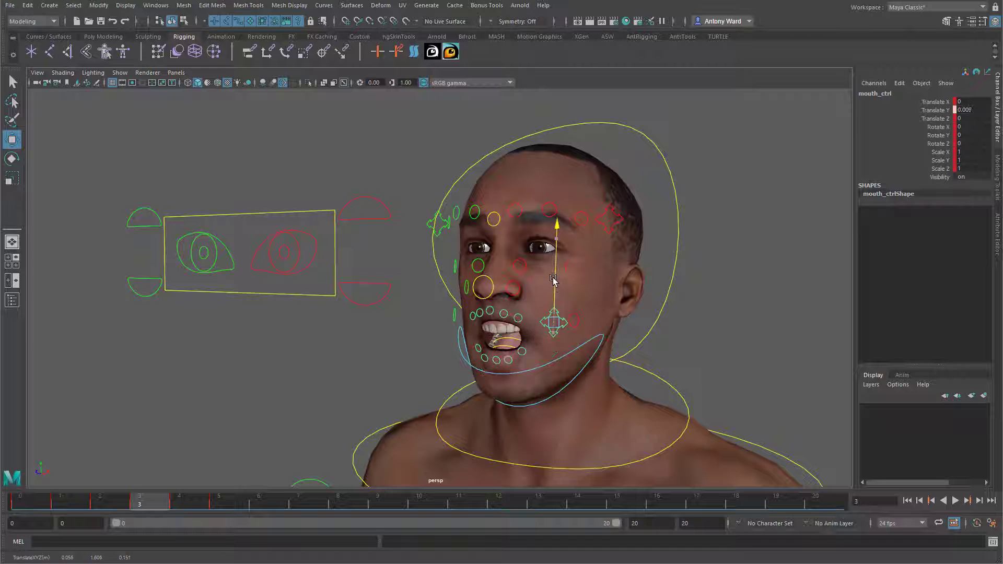
key(ctrl+z)
Step: Go to frame 4 and try rotating nose_ctrl about Z to test the nose on the keyed pose
alt+drag(590, 371, 500, 309)
click(185, 508)
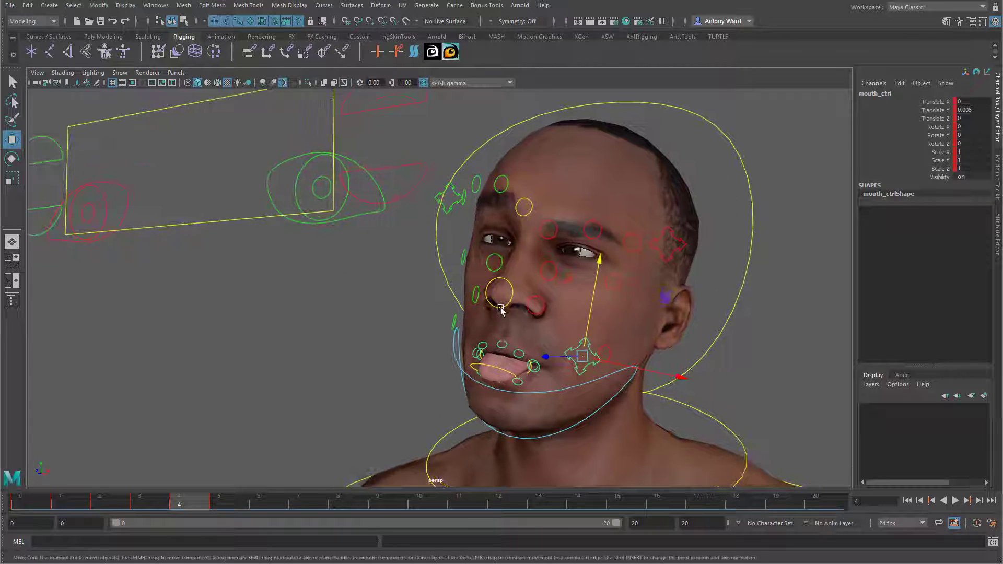
click(500, 309)
key(e)
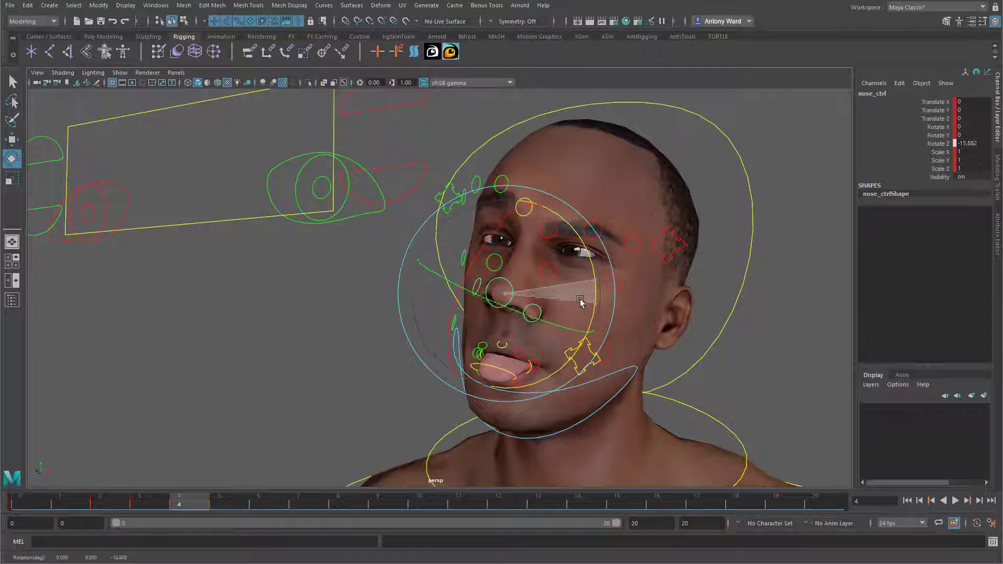
alt+drag(614, 334, 604, 378)
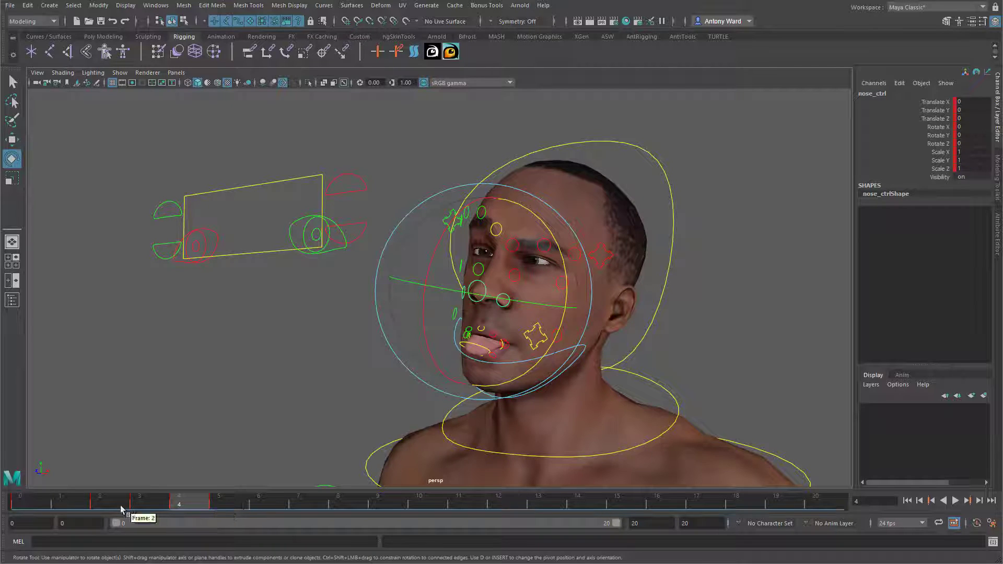
Step: Go to frame 1, clear the selection, and view the keyed smile pose
click(67, 502)
click(244, 409)
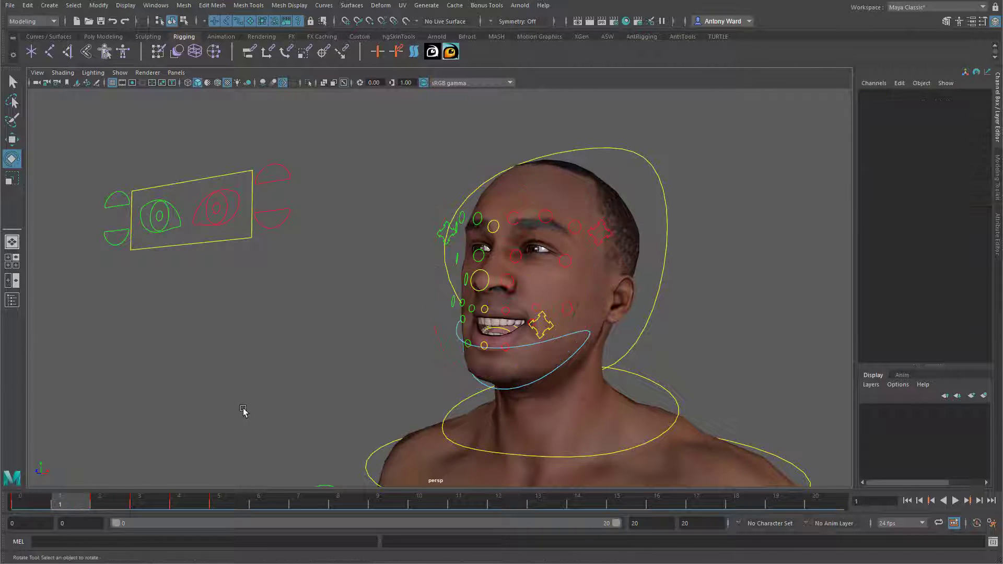
alt+drag(301, 364, 369, 365)
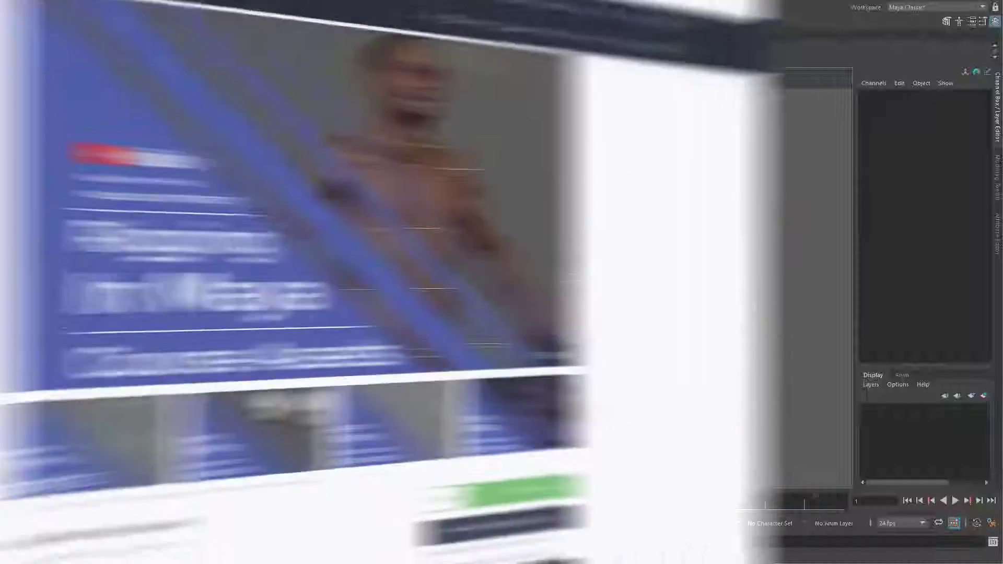
scroll(501, 298, down, 2)
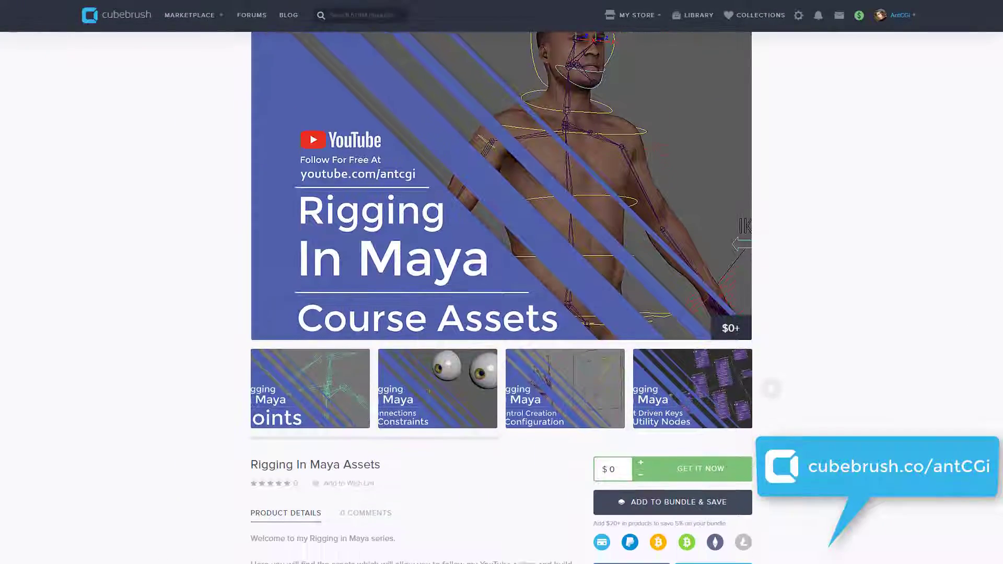
scroll(502, 297, down, 2)
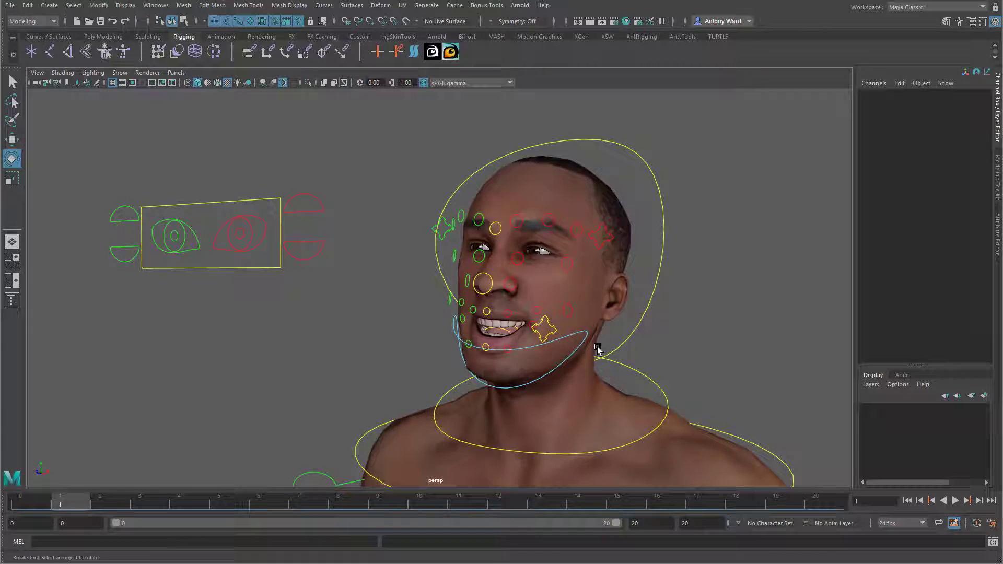
alt+drag(597, 349, 597, 340)
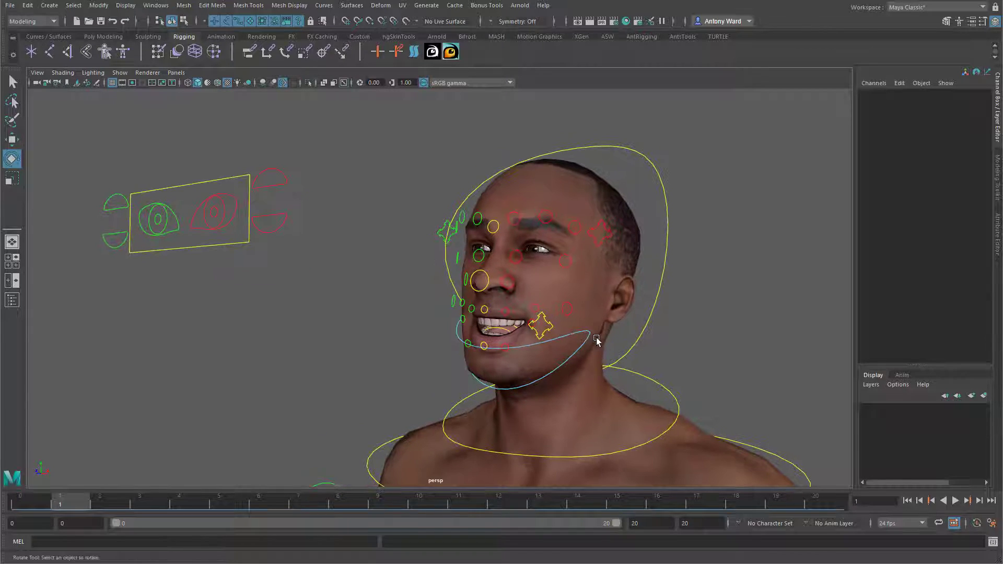
alt+middle_drag(598, 340, 611, 346)
mouse_move(745, 341)
alt+mouse_down()
mouse_move(743, 331)
mouse_move(761, 338)
mouse_move(742, 338)
alt+mouse_up()
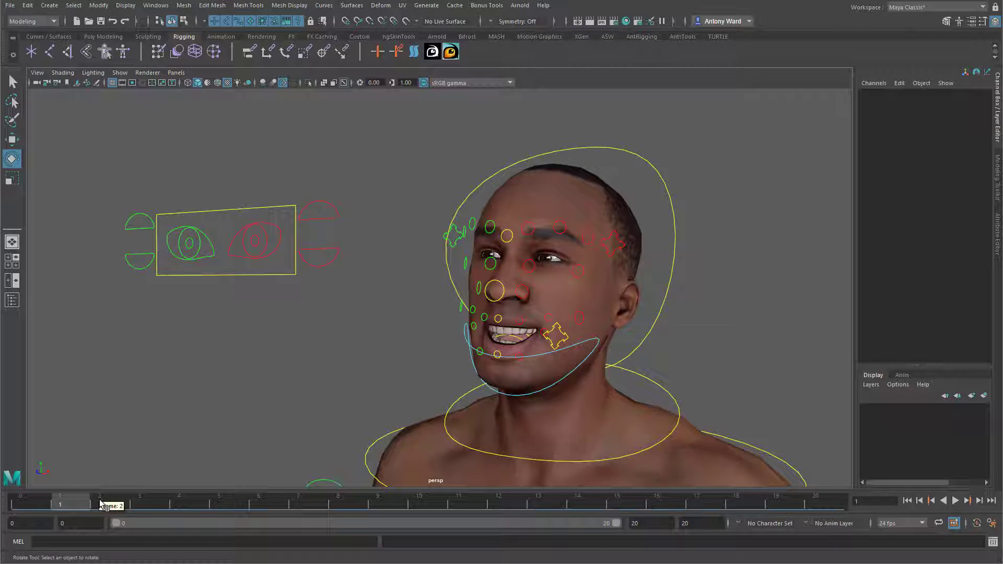
alt+drag(178, 475, 289, 465)
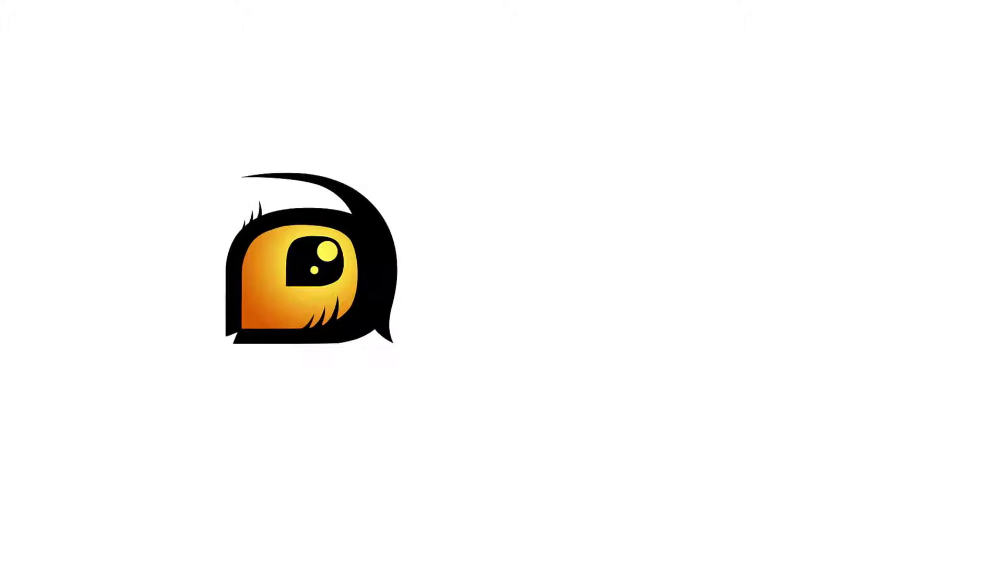